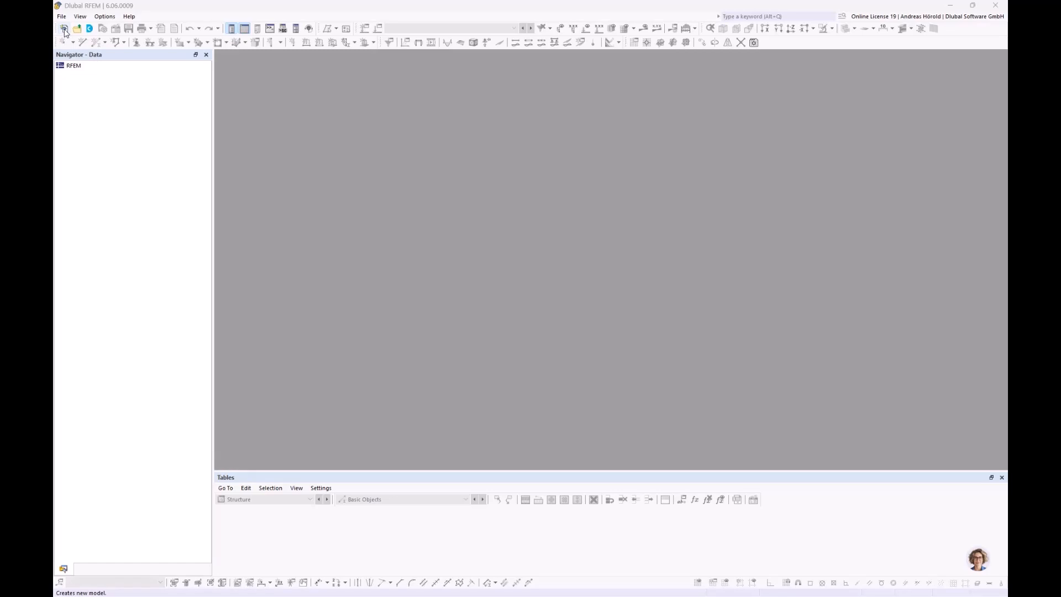
# - Create a blank 3D model named 1_Steel frame in the Webinar project with the Steel Design add-on activated
pyautogui.click(61, 17)
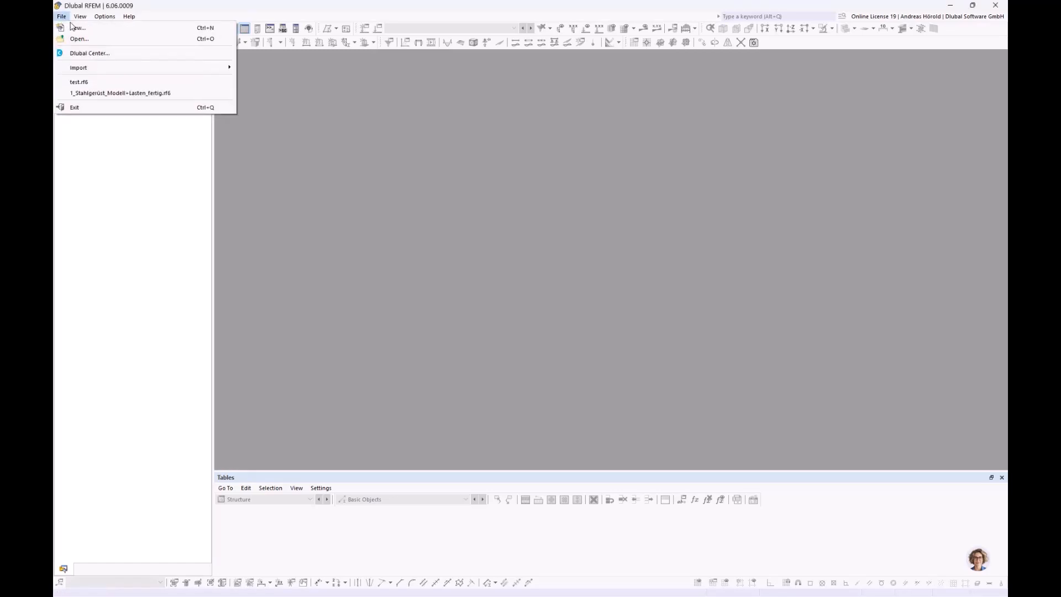
pyautogui.click(79, 29)
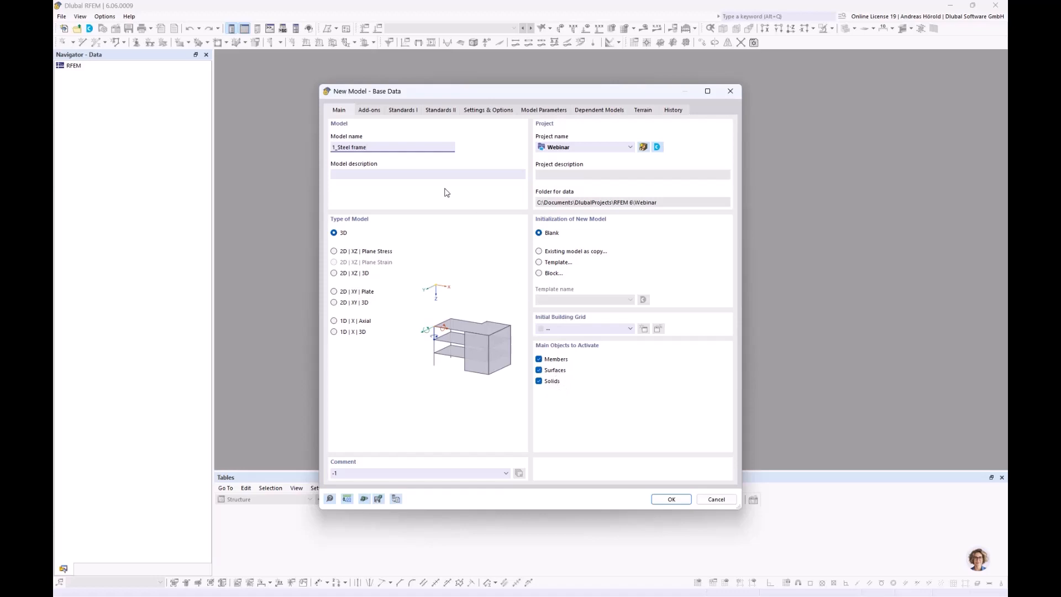
pyautogui.click(369, 111)
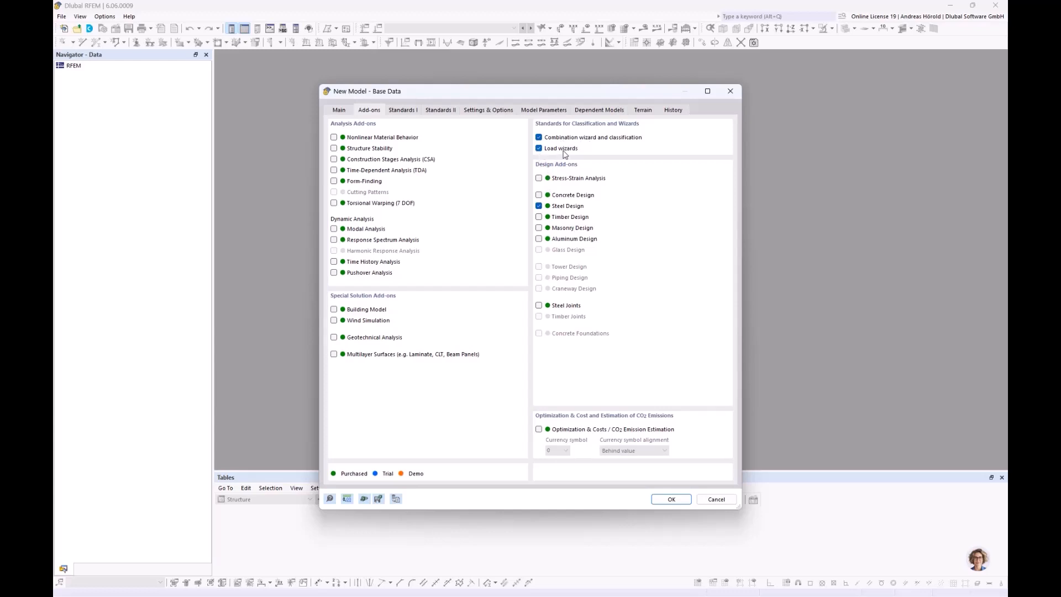
# - Set the load case classification and combination standard to EN 1990 with the German national annex DIN | 2012-08
pyautogui.click(403, 110)
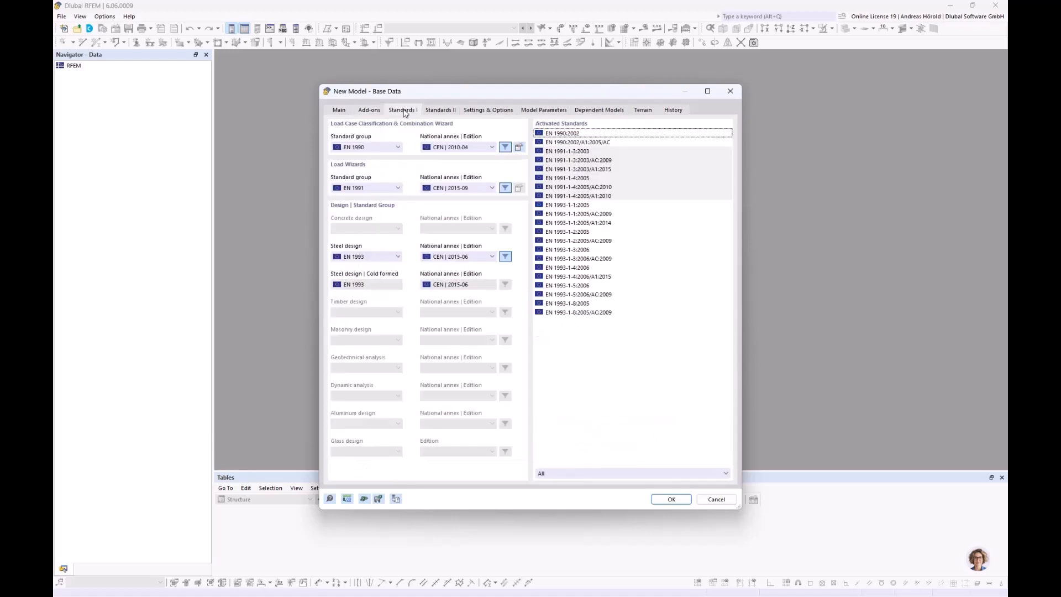
pyautogui.click(375, 147)
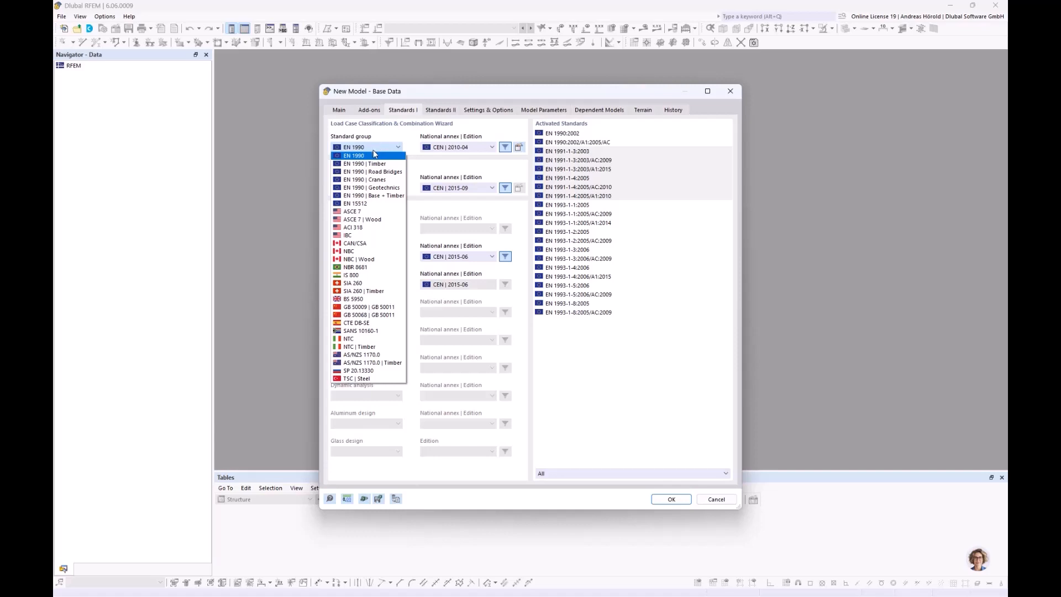
pyautogui.click(373, 157)
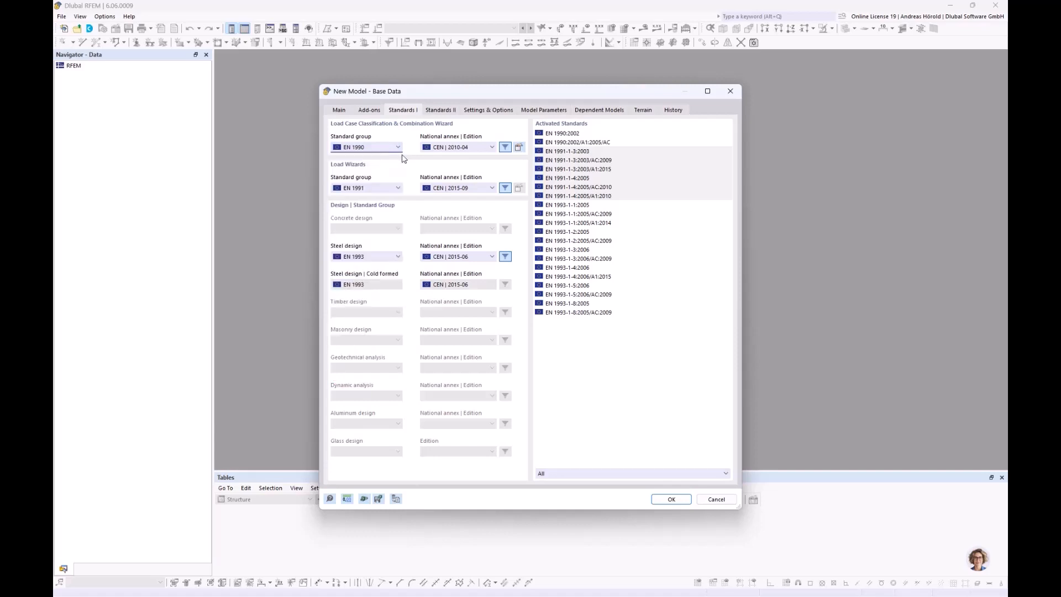
pyautogui.click(461, 147)
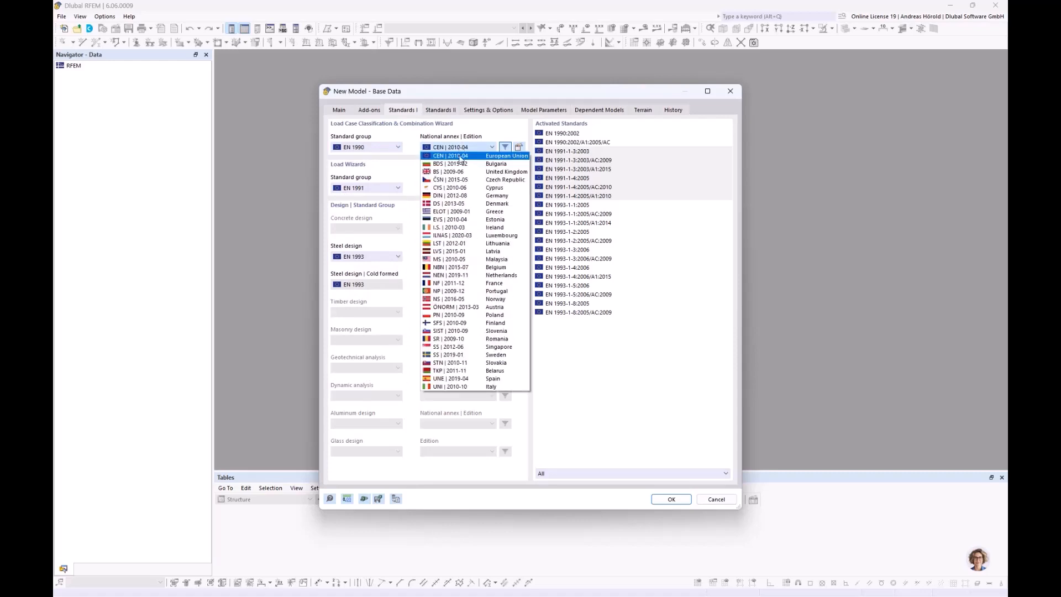
pyautogui.click(467, 197)
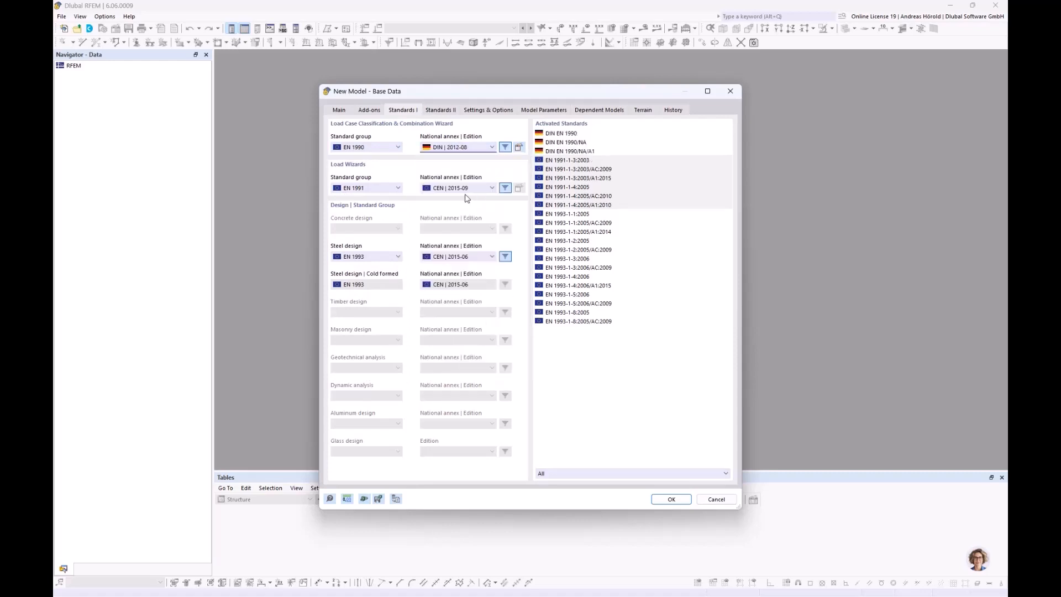
# - Set the load wizards standard to EN 1991 with the German national annex DIN | 2019-04
pyautogui.click(364, 188)
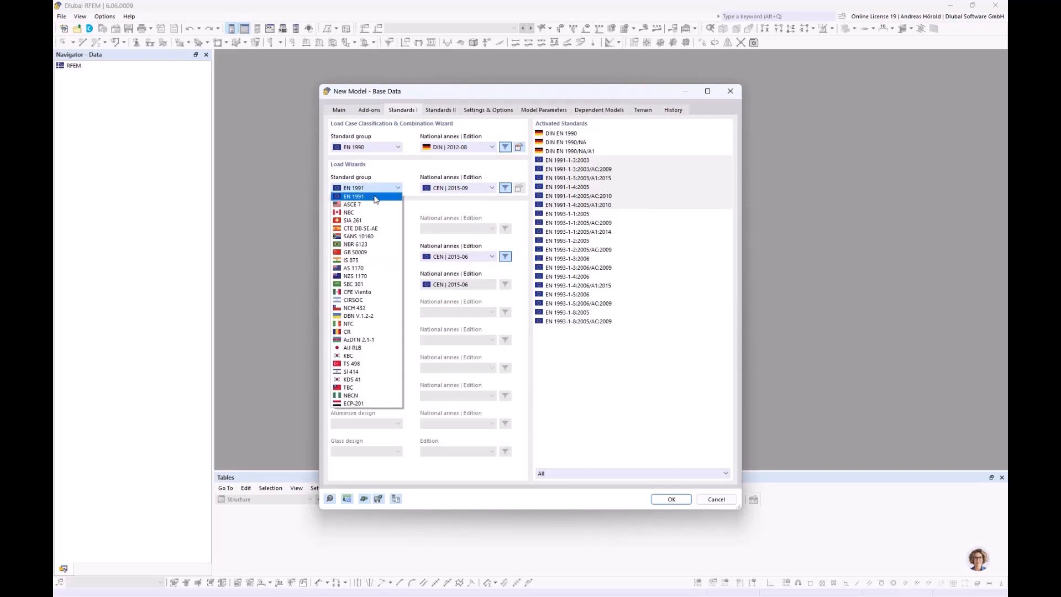
pyautogui.click(375, 198)
pyautogui.click(460, 190)
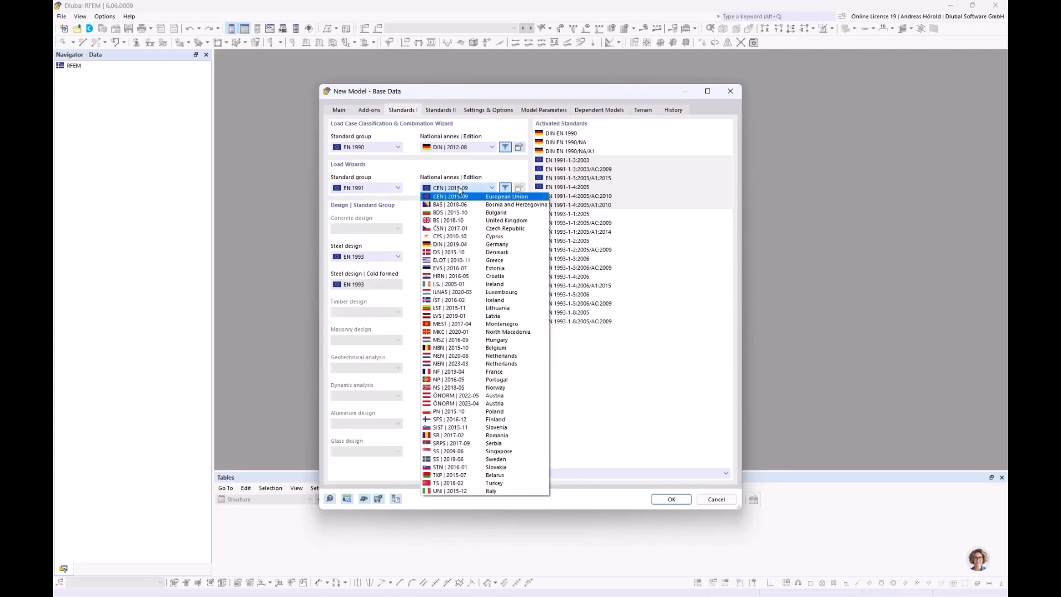
pyautogui.click(462, 246)
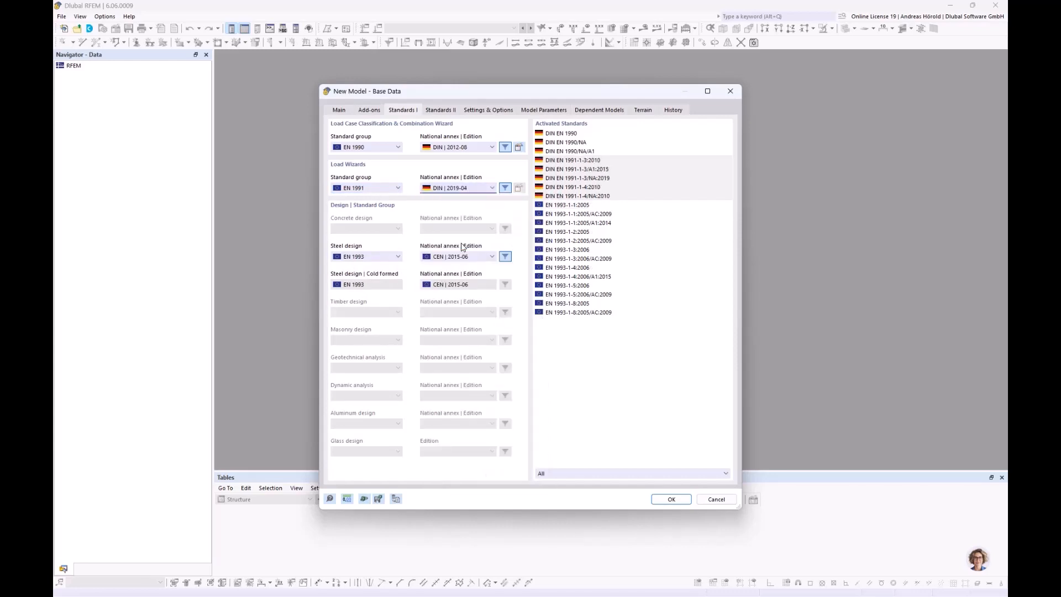
# - Set the steel design standard to EN 1993 with the German national annex DIN | 2020-11
pyautogui.click(381, 257)
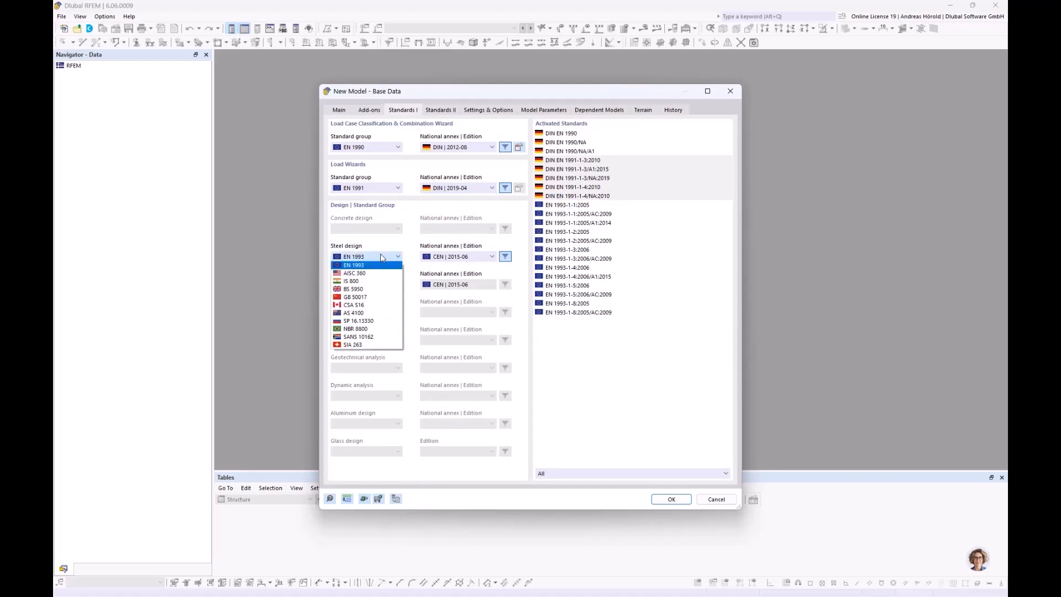
pyautogui.click(380, 266)
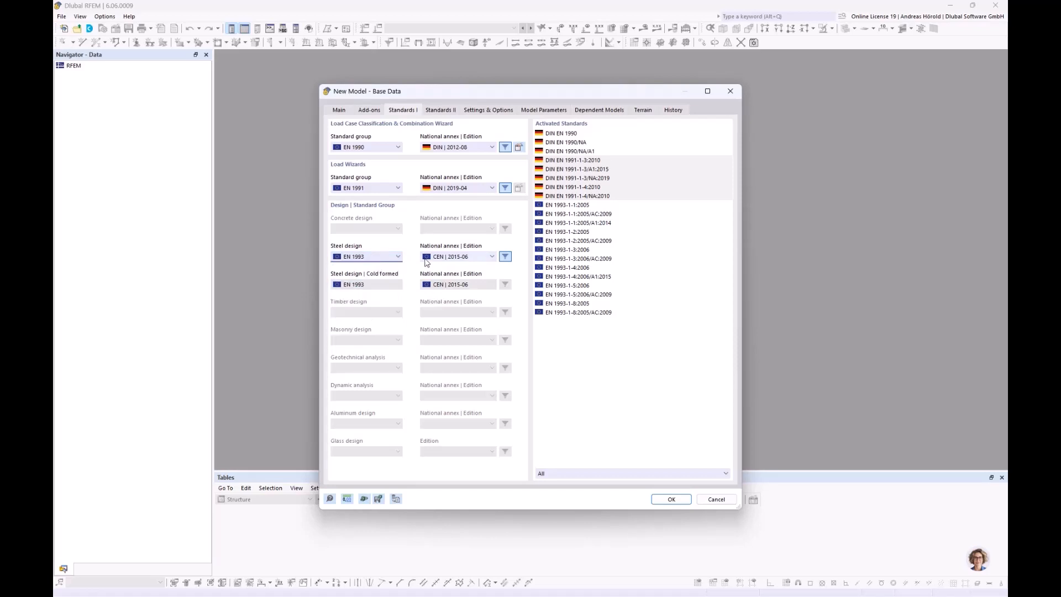
pyautogui.click(449, 258)
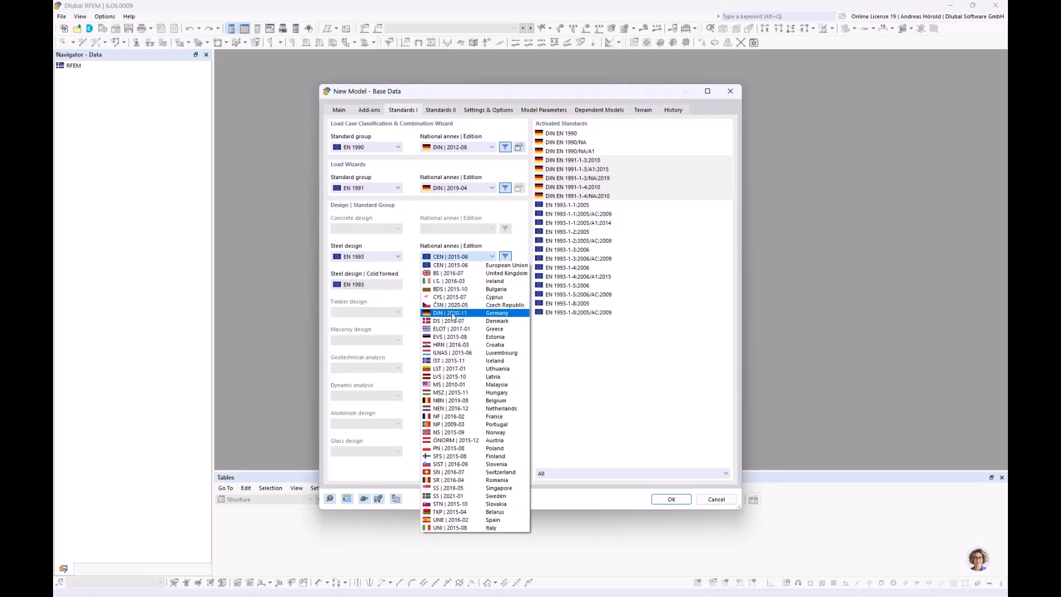
pyautogui.click(453, 313)
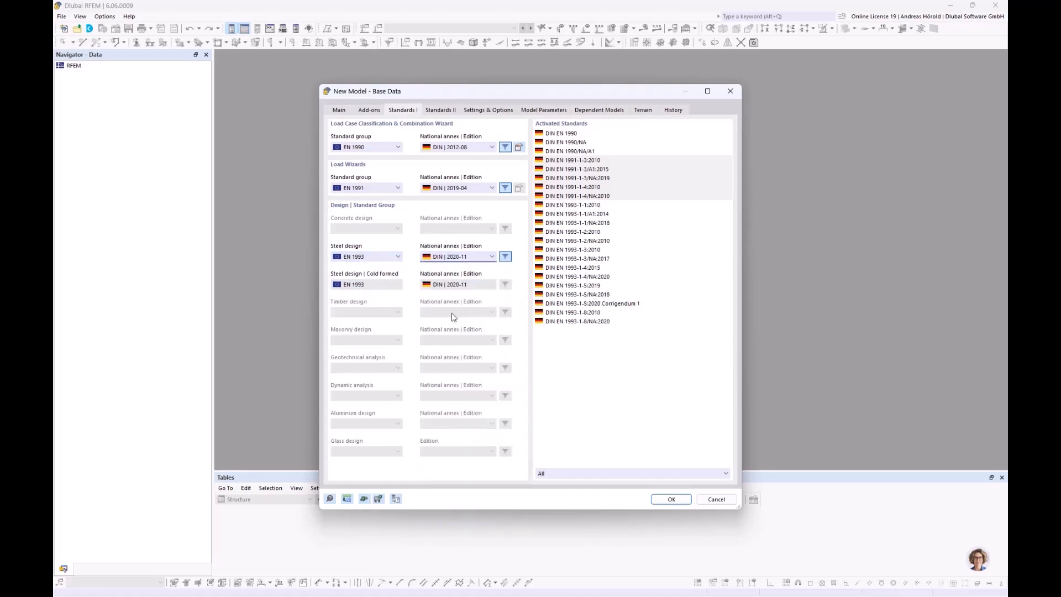
# - Find Munich, Germany on the location map for the model parameters and select it as the model's location
pyautogui.click(444, 111)
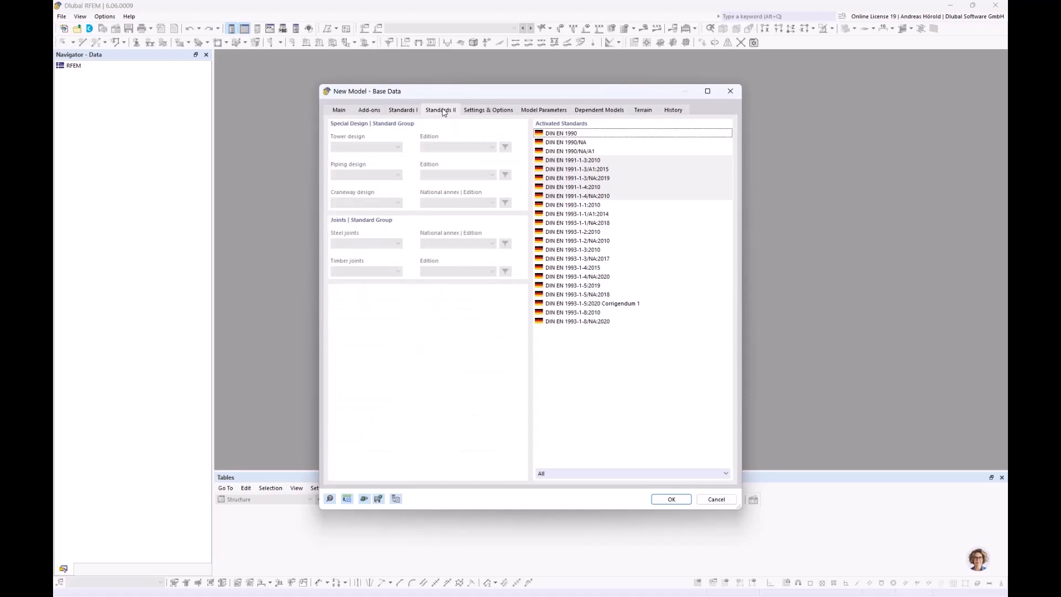
pyautogui.click(490, 110)
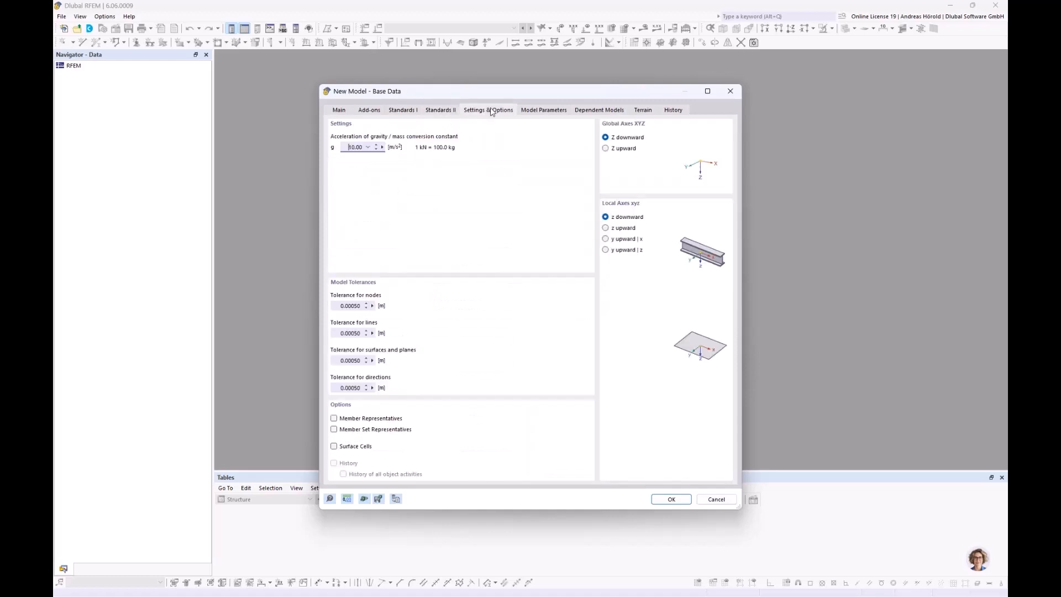
pyautogui.click(553, 112)
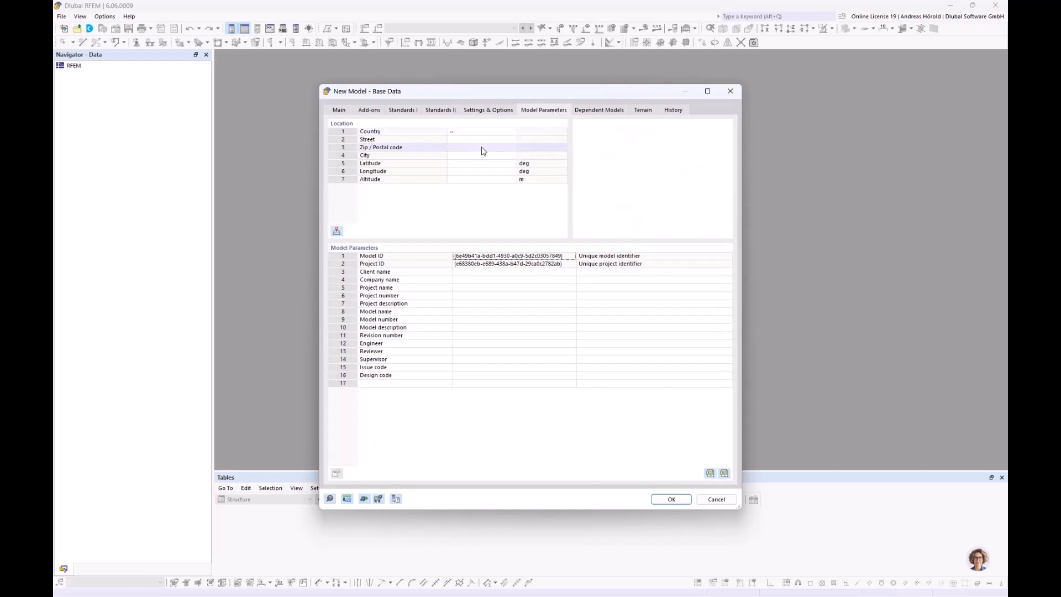
pyautogui.click(507, 134)
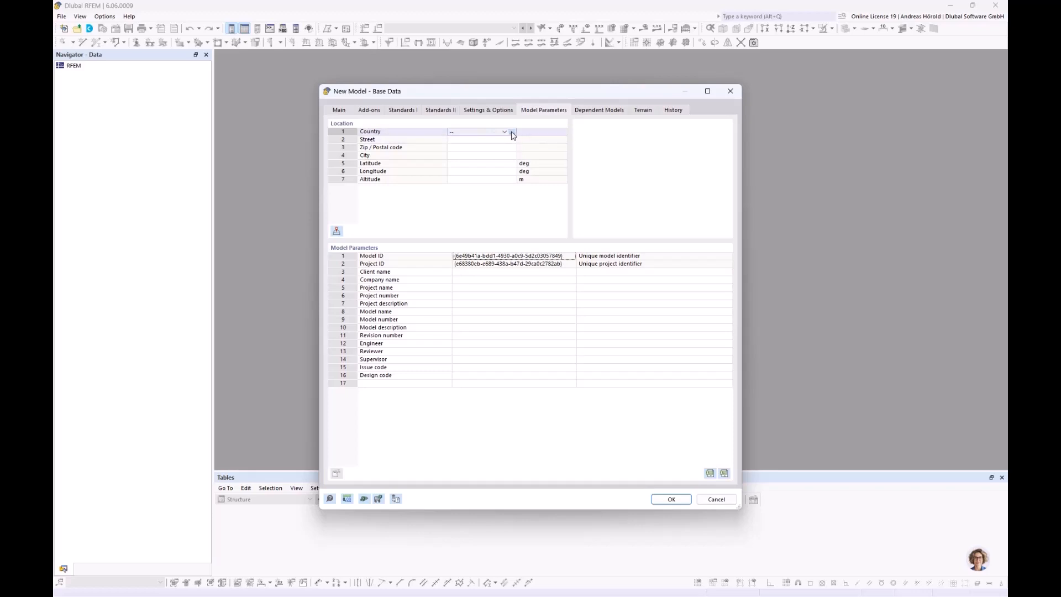
pyautogui.click(513, 134)
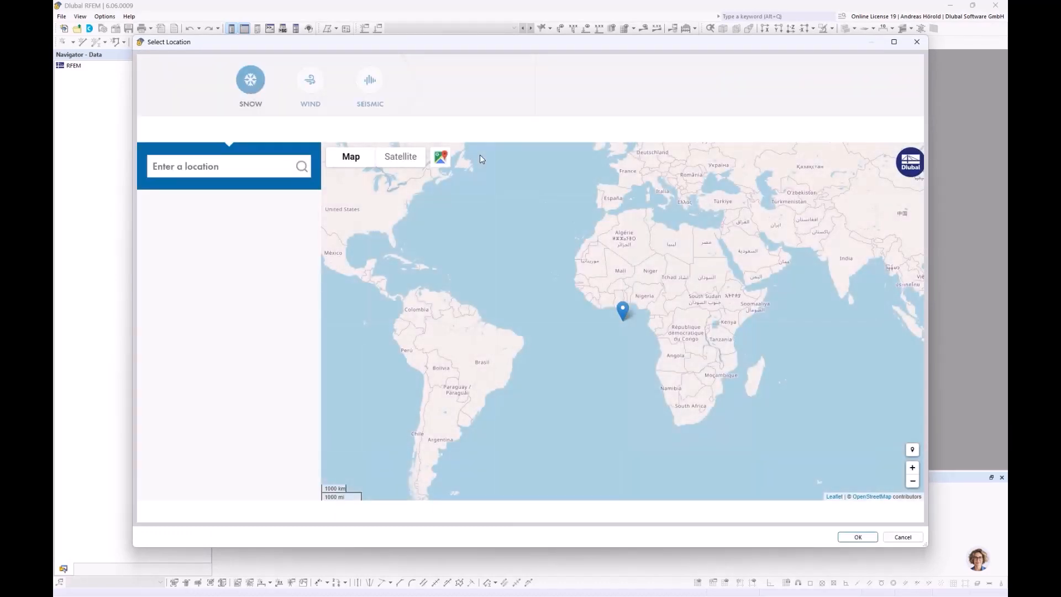
pyautogui.click(220, 165)
pyautogui.write('muni')
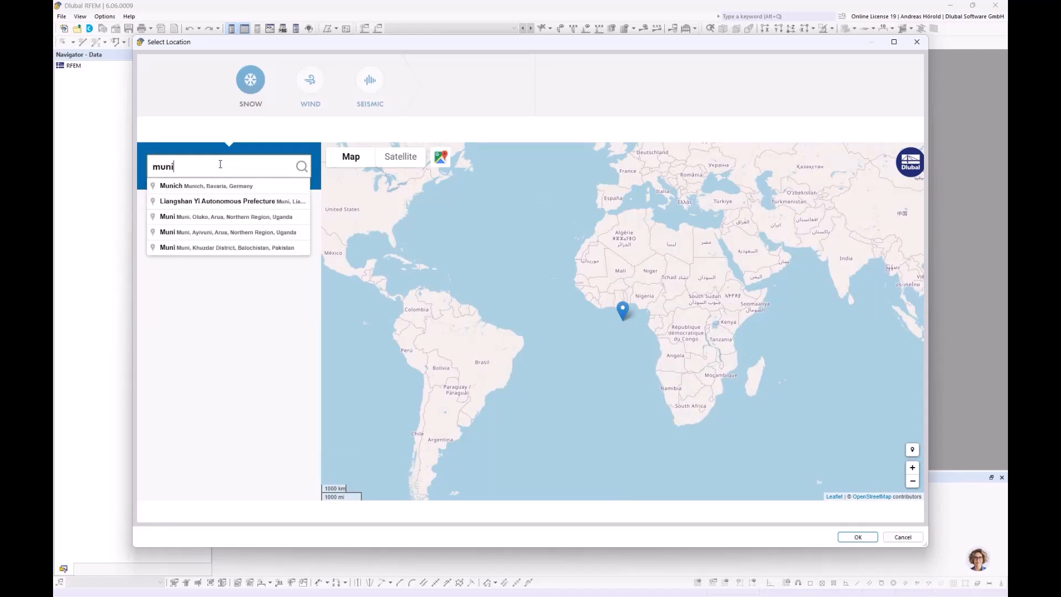
pyautogui.write('ch')
pyautogui.click(226, 187)
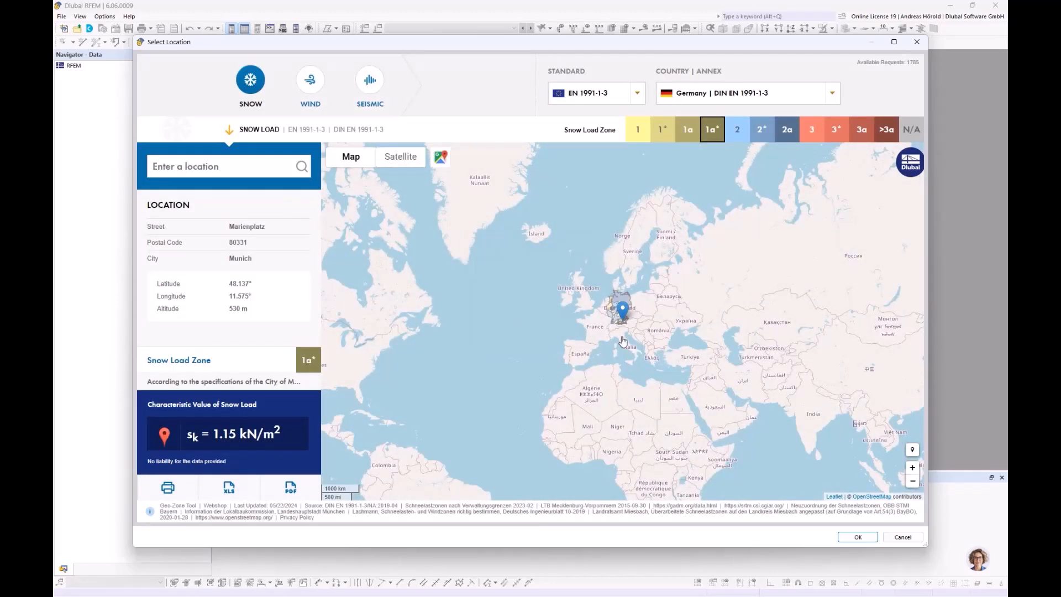
# - Examine the snow load zone around Munich on the map and the wind zone for the same location
pyautogui.scroll(3, 612, 308)
pyautogui.scroll(3, 672, 376)
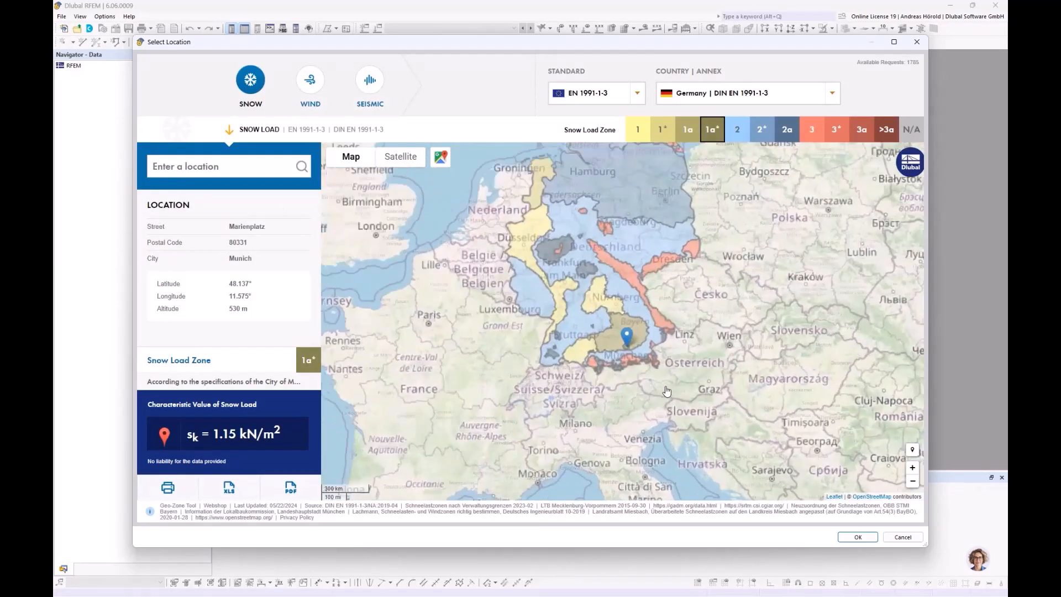
pyautogui.moveTo(514, 218); pyautogui.dragTo(547, 274)
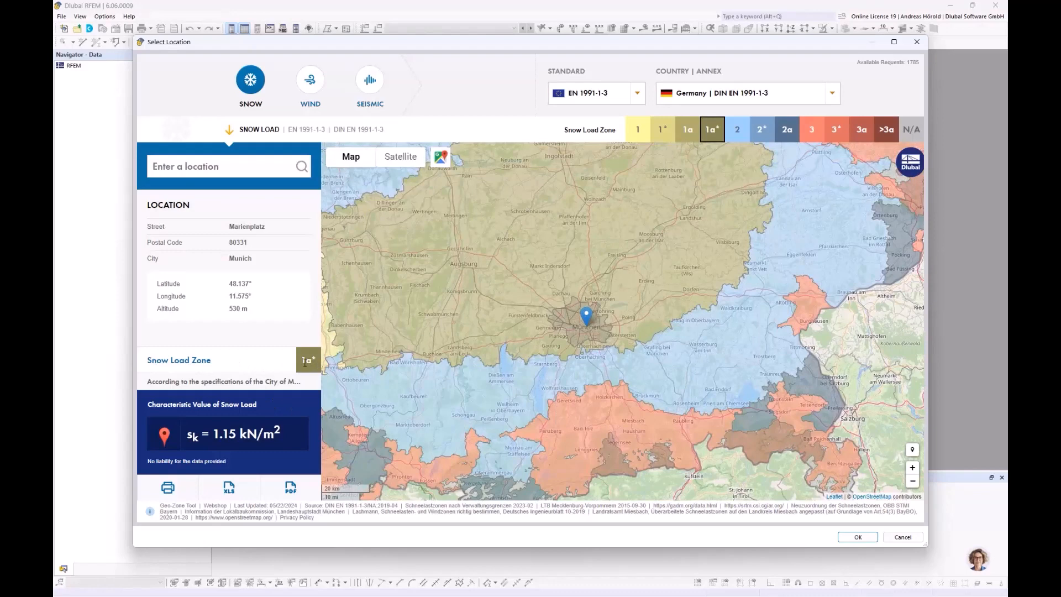
pyautogui.click(310, 81)
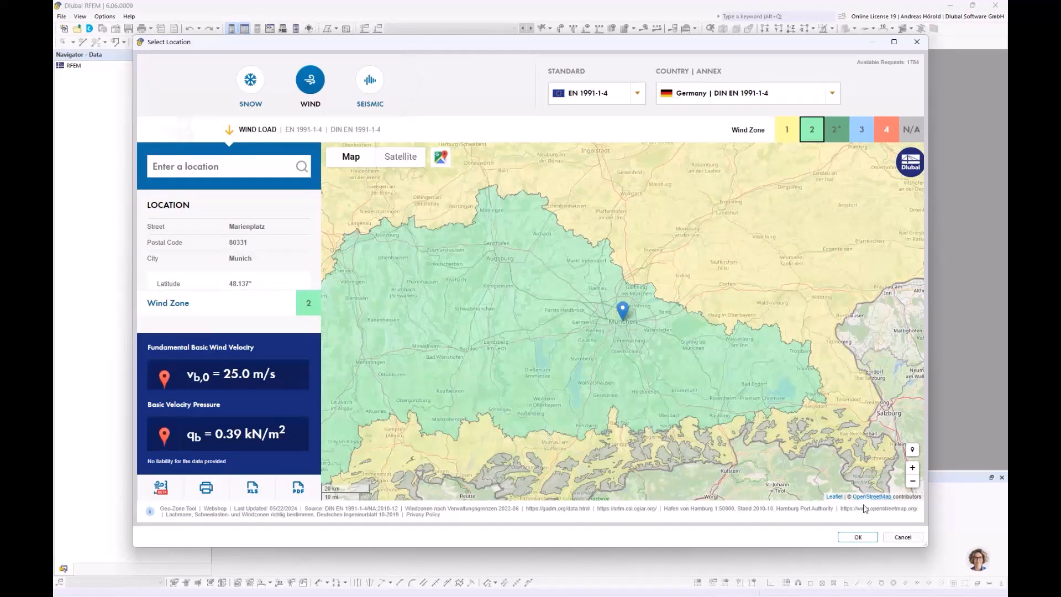
# - Accept the Munich location and confirm the base data to create the model
pyautogui.click(859, 537)
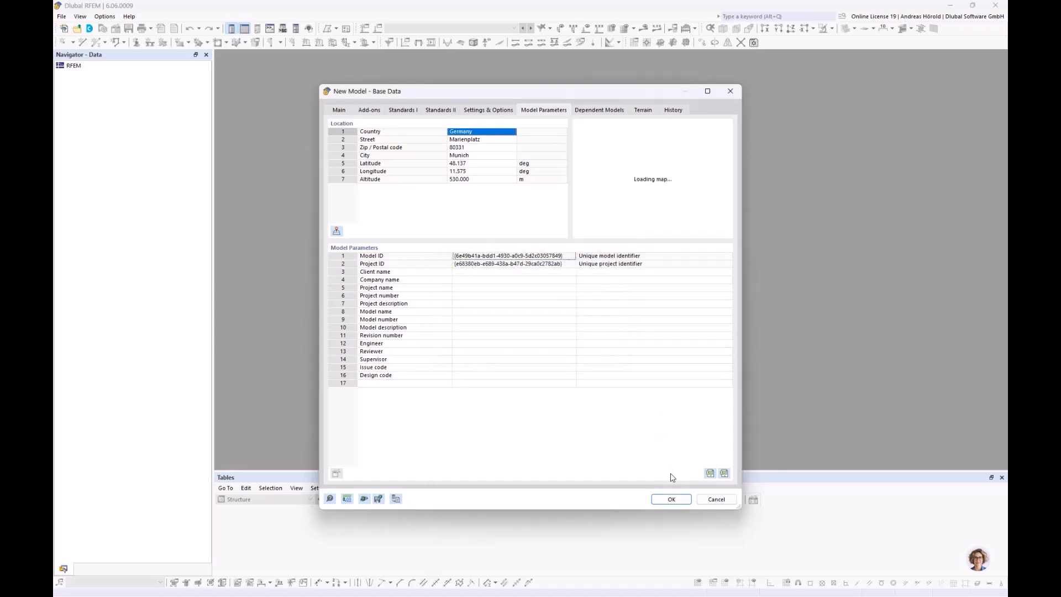
pyautogui.click(671, 500)
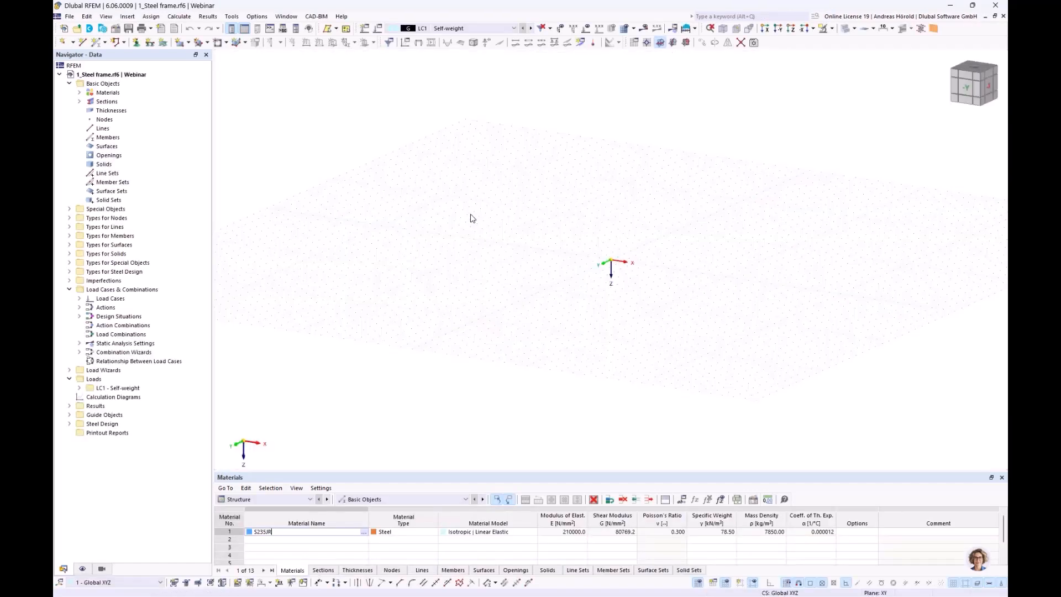
# - Add a new background layer to the guide objects and load Steel frame.dxf from the Webinar folder into it
pyautogui.moveTo(621, 243); pyautogui.dragTo(535, 294, button='middle')
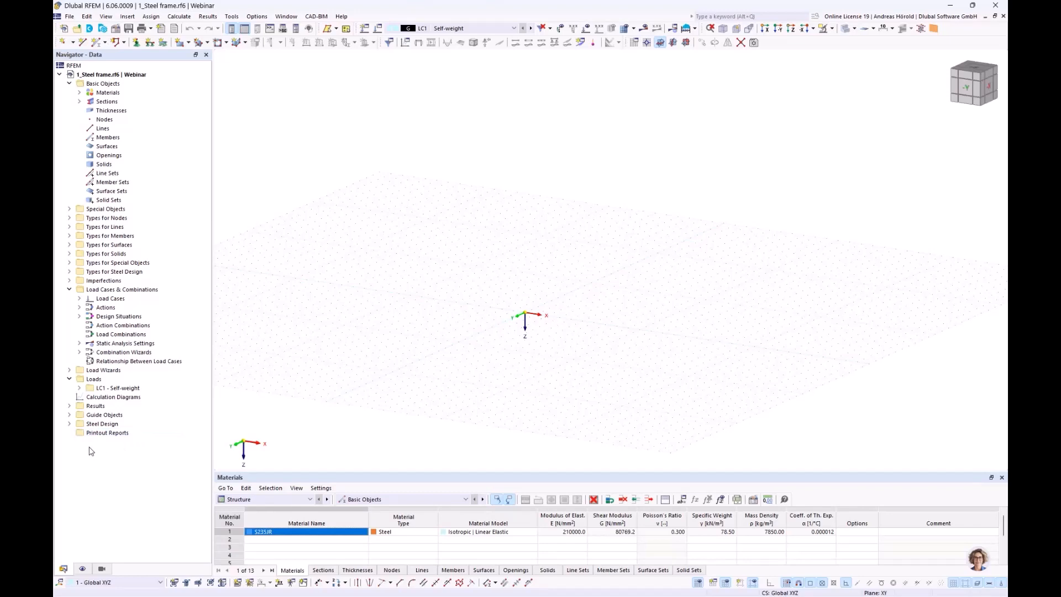
pyautogui.click(69, 415)
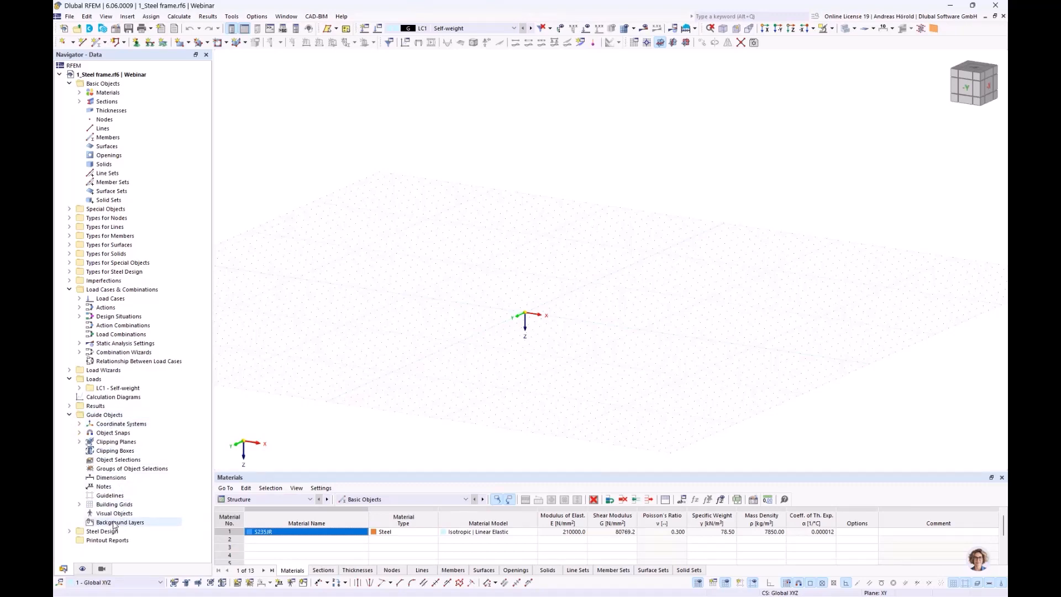
pyautogui.rightClick(114, 523)
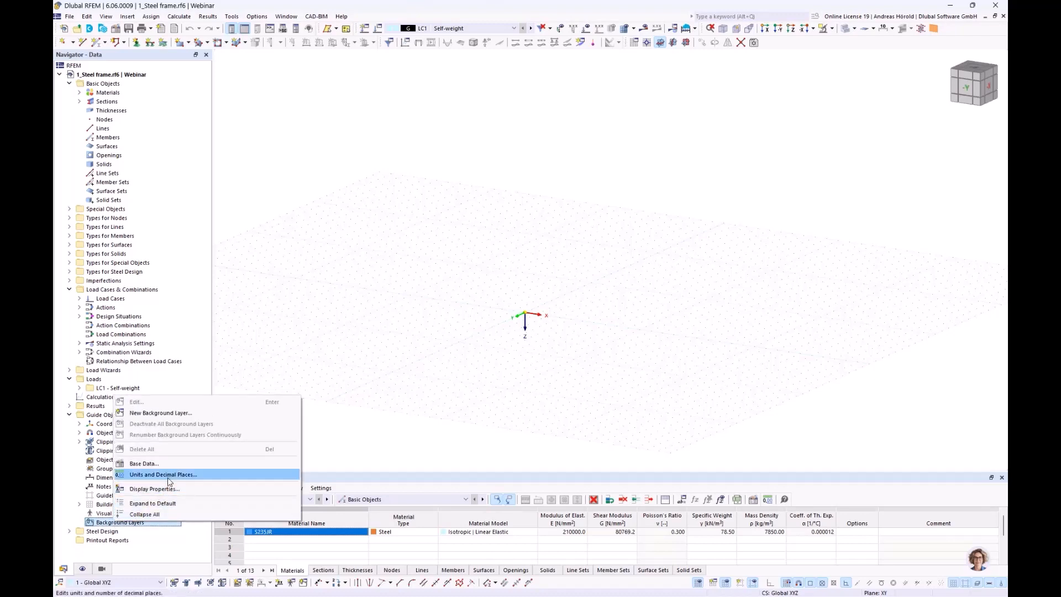
pyautogui.click(165, 415)
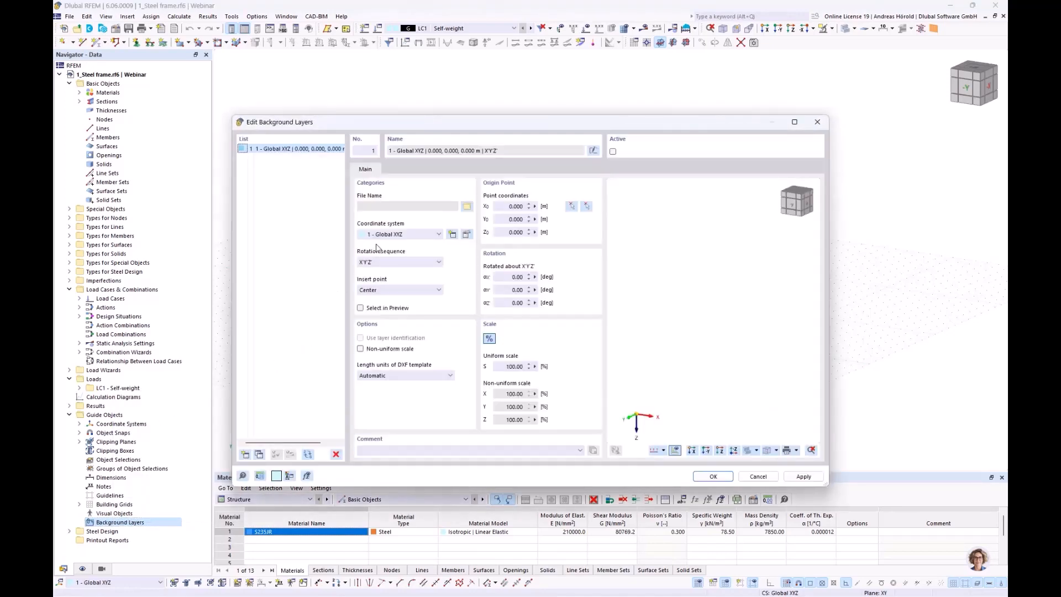
pyautogui.click(467, 207)
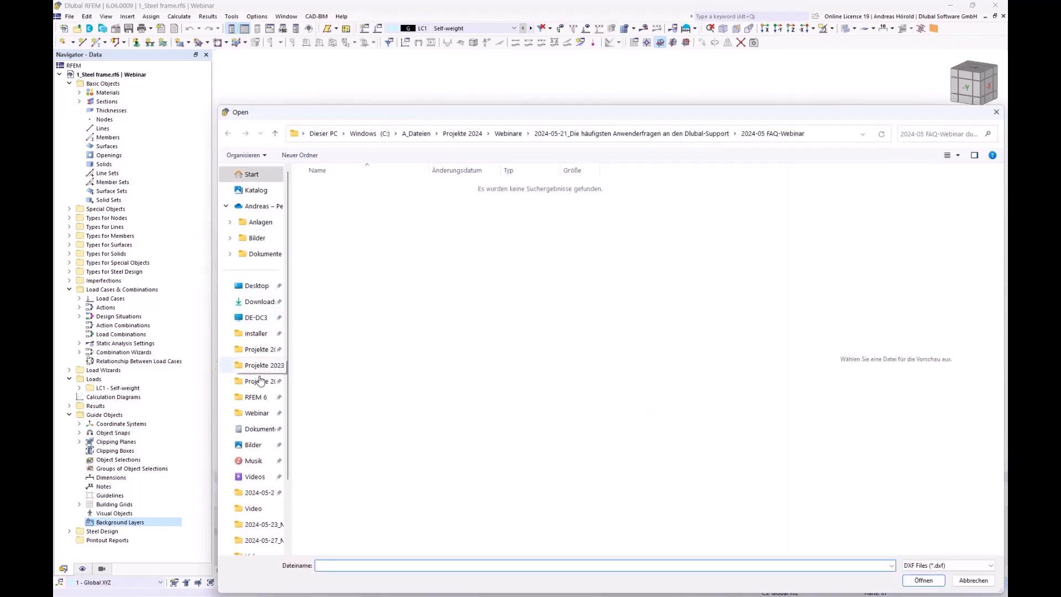
pyautogui.click(258, 413)
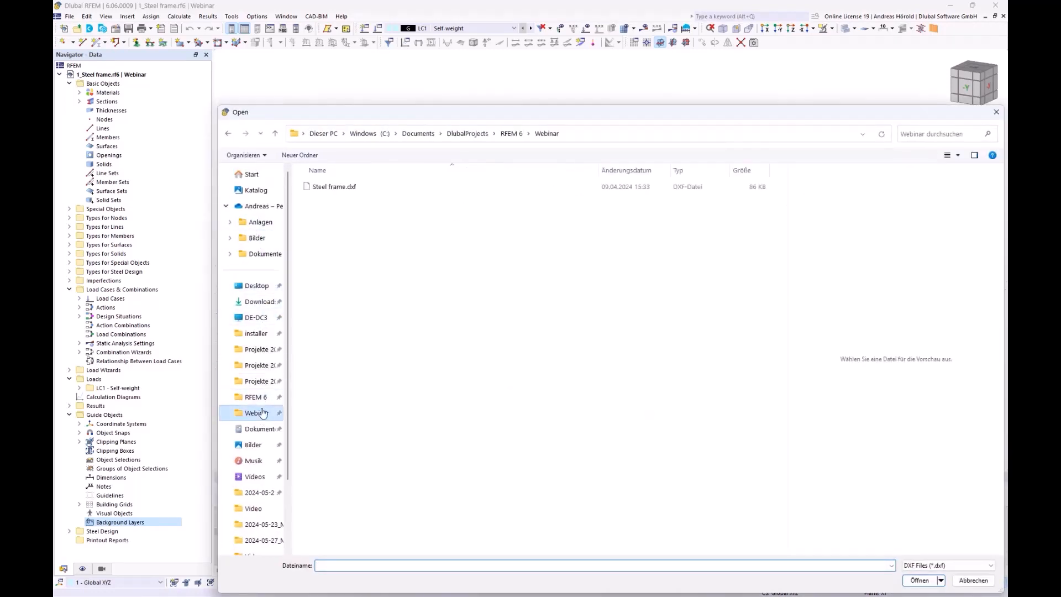
pyautogui.click(335, 187)
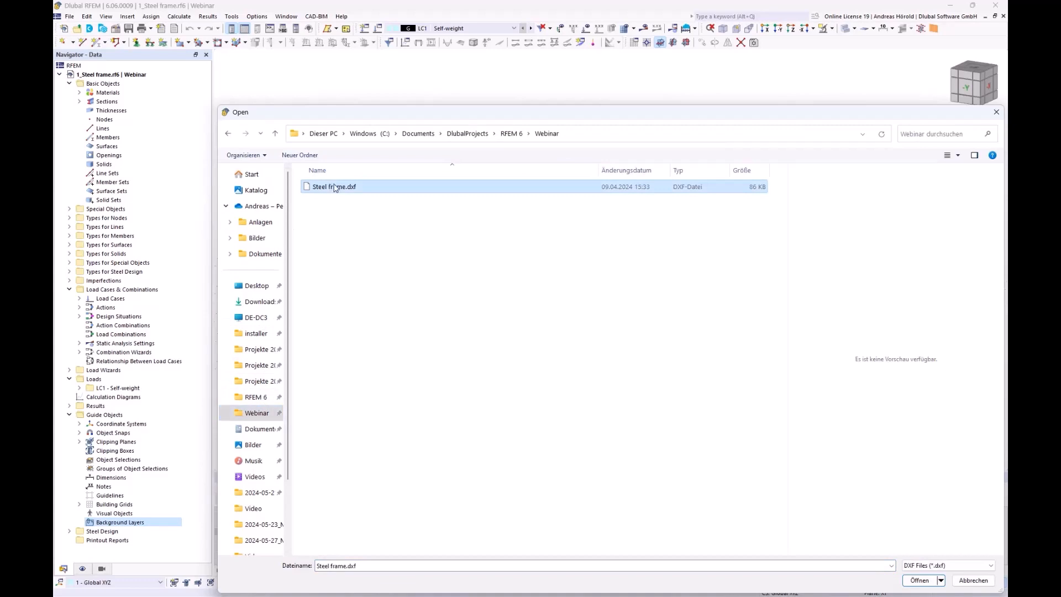
pyautogui.click(920, 580)
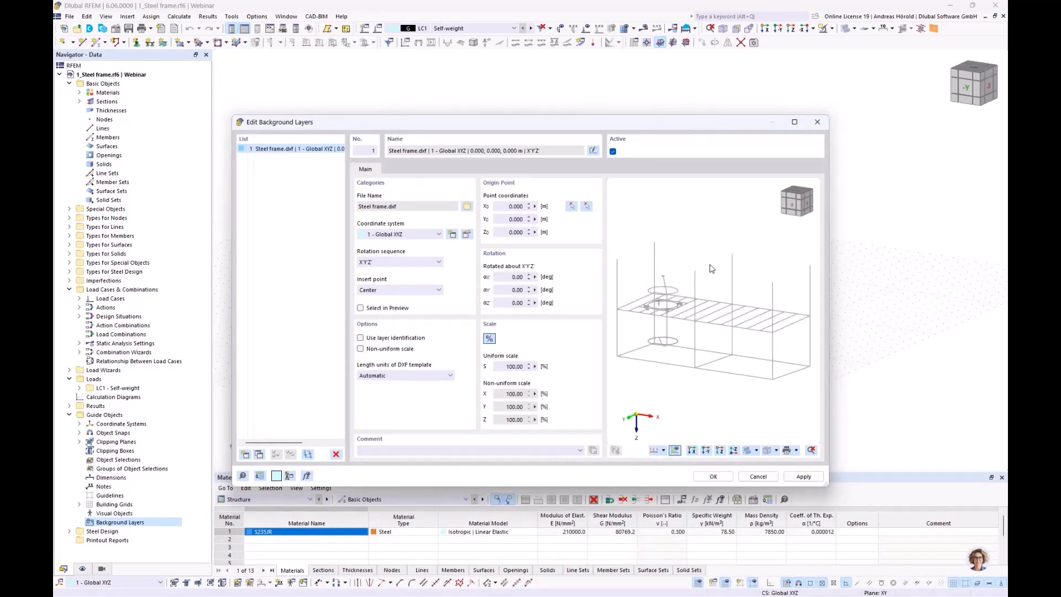
# - Rotate the Steel frame.dxf background layer 180° about the Y axis and apply the layer settings
pyautogui.moveTo(700, 297)
pyautogui.mouseDown(button='middle')
pyautogui.moveTo(715, 270)
pyautogui.moveTo(700, 294)
pyautogui.mouseUp(button='middle')
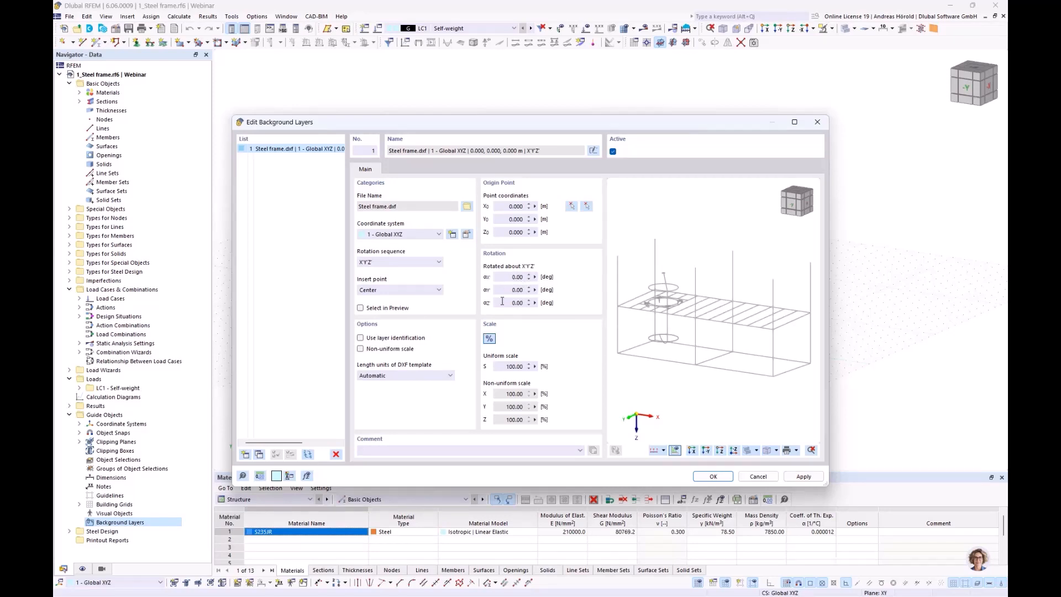
pyautogui.moveTo(506, 291); pyautogui.dragTo(535, 288)
pyautogui.write('180')
pyautogui.click(508, 302)
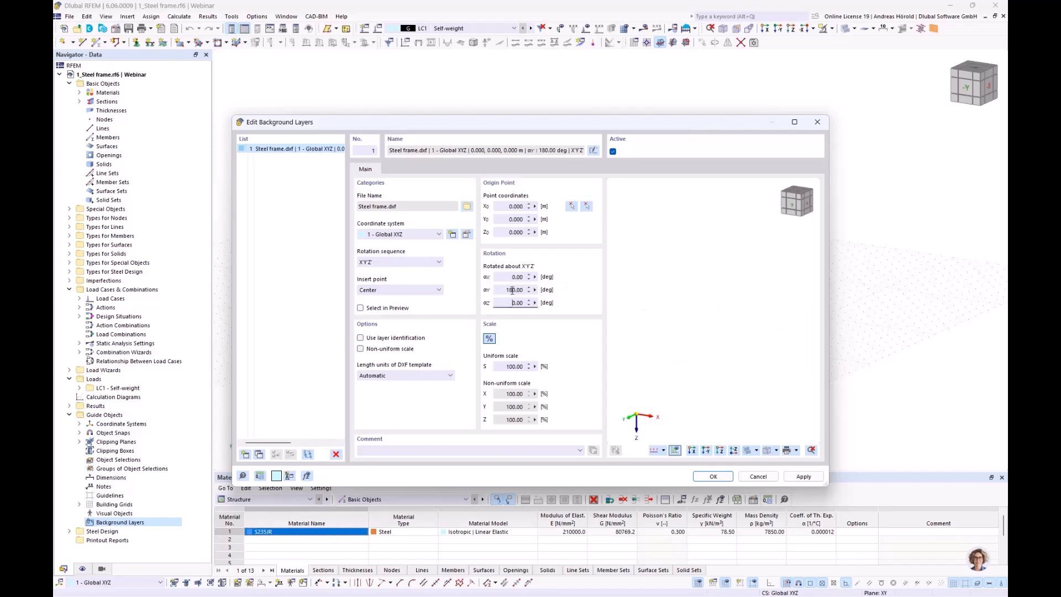
pyautogui.click(713, 476)
# - Reposition the Steel frame.dxf background layer so that its rear-left column foot sits at the global origin
pyautogui.scroll(4, 519, 328)
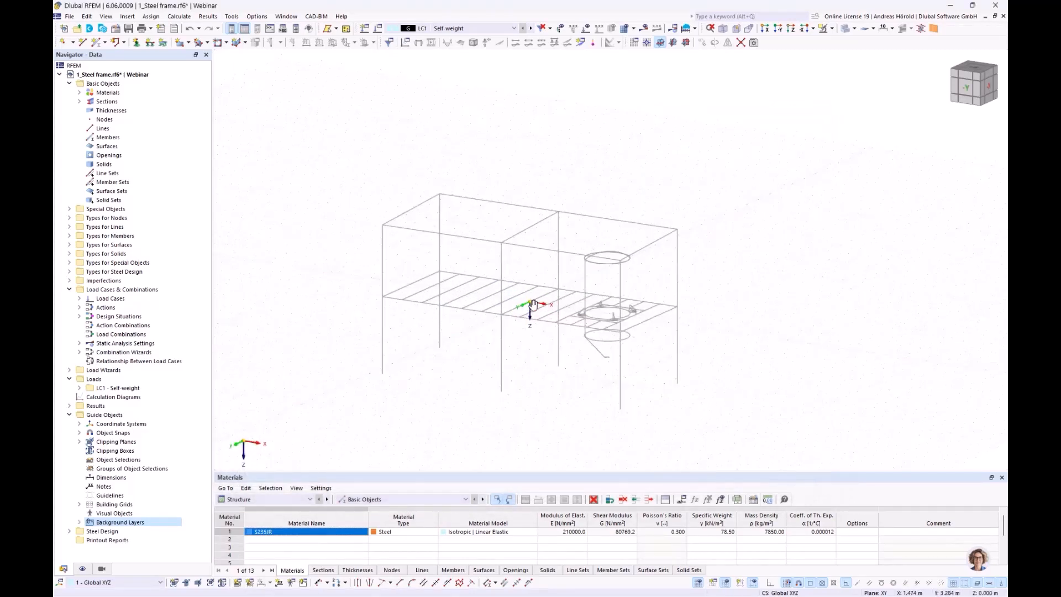
pyautogui.moveTo(531, 312); pyautogui.dragTo(559, 299, button='middle')
pyautogui.scroll(-2, 650, 243)
pyautogui.scroll(2, 650, 251)
pyautogui.scroll(1, 560, 298)
pyautogui.scroll(-1, 559, 299)
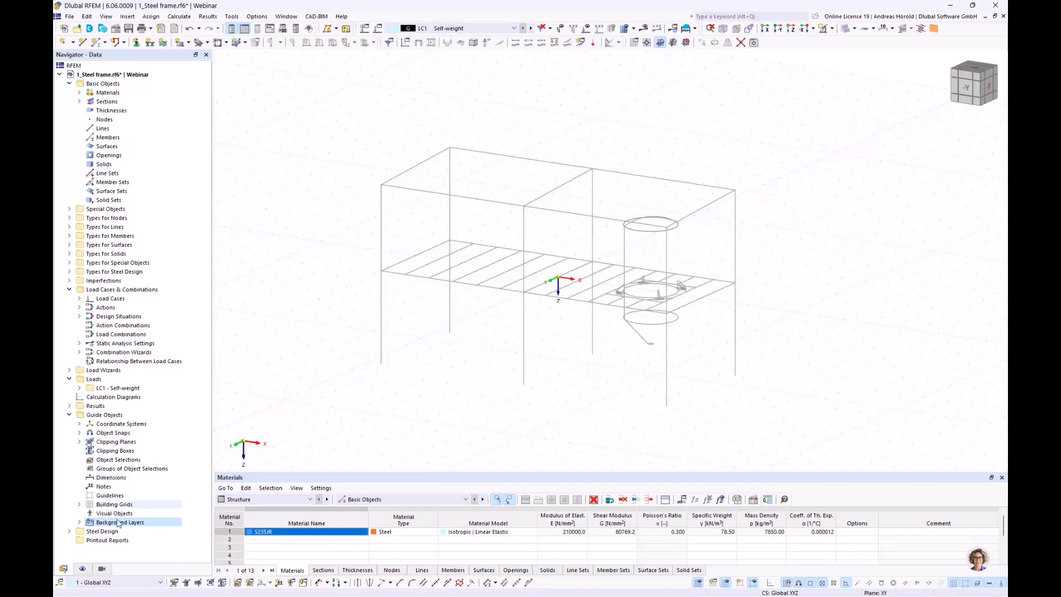
pyautogui.click(80, 523)
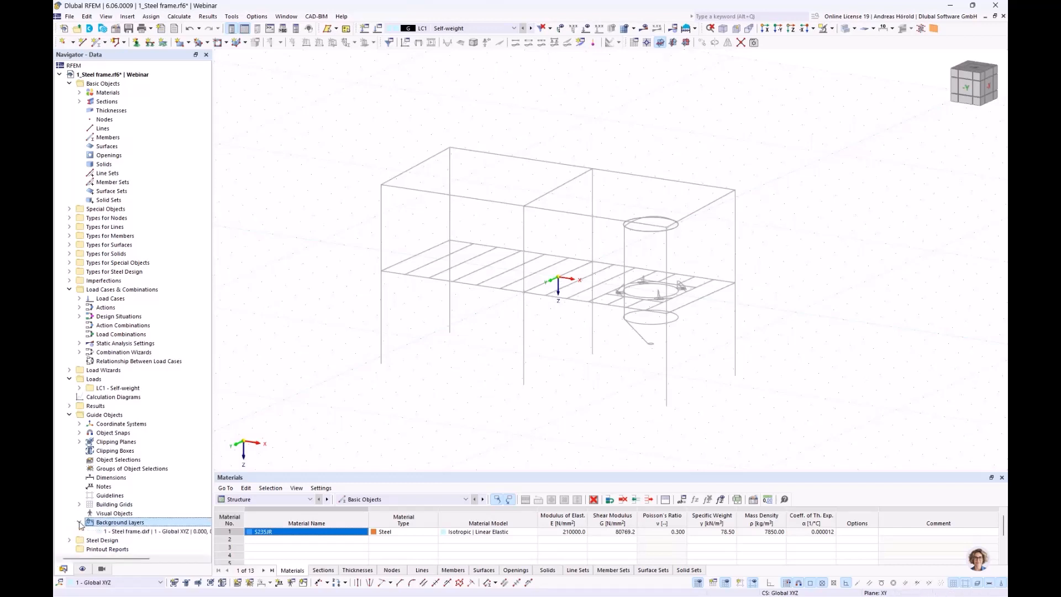
pyautogui.doubleClick(131, 532)
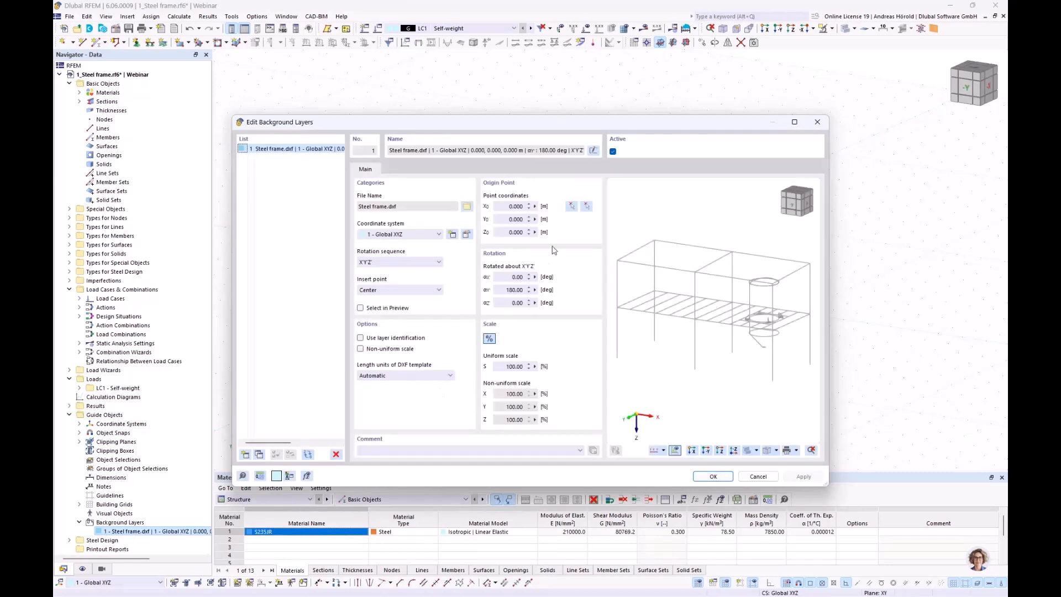
pyautogui.click(587, 207)
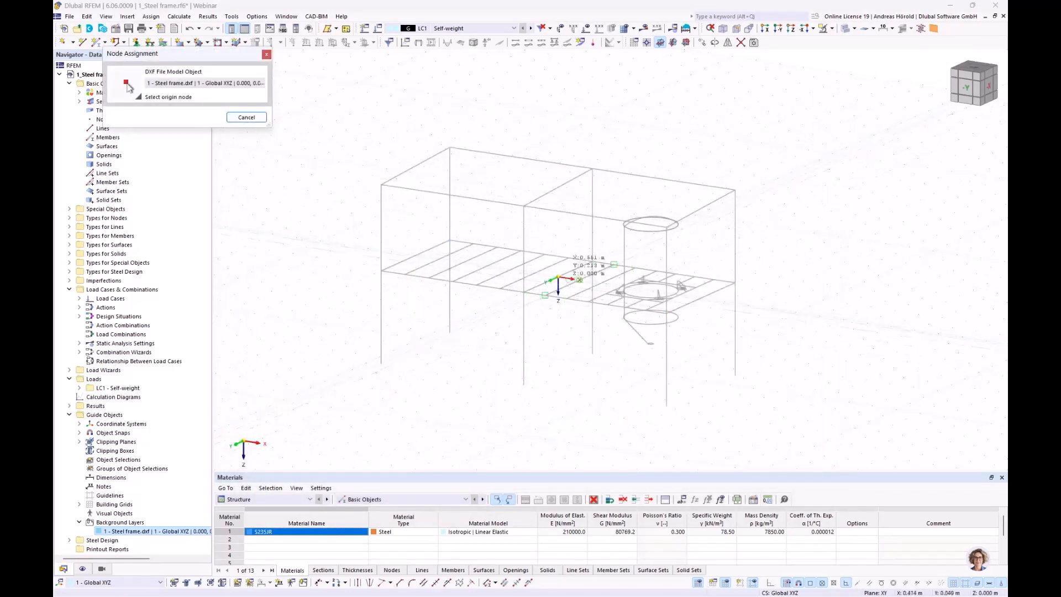
pyautogui.click(559, 278)
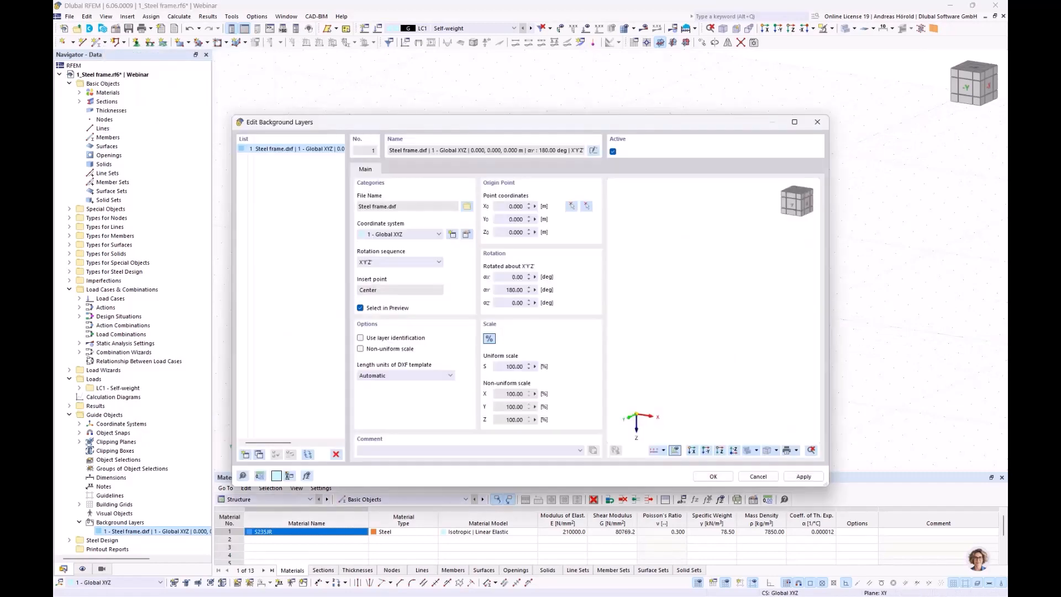
pyautogui.click(713, 477)
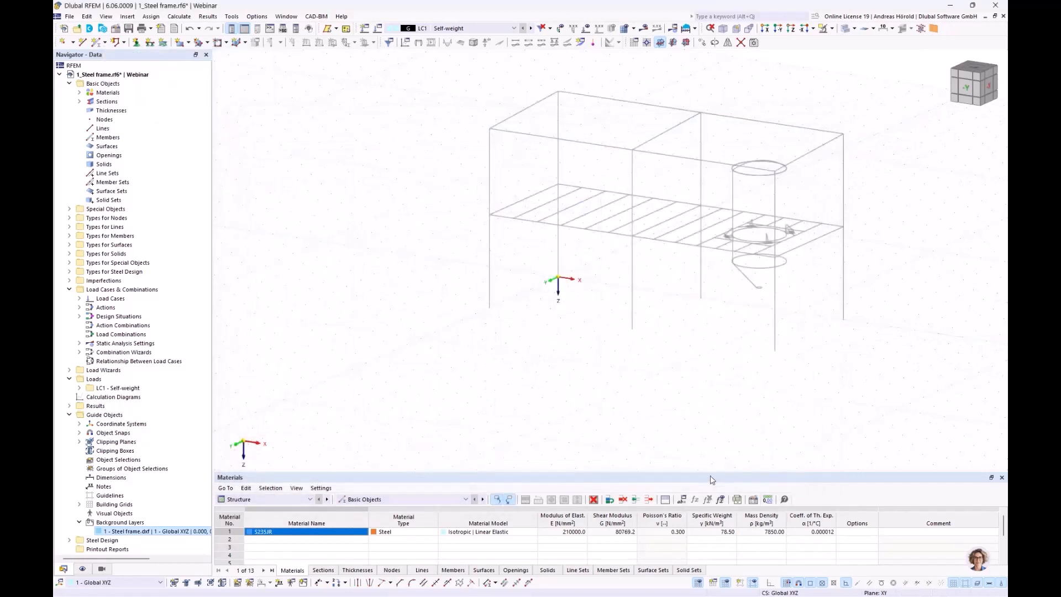
# - Delete the predefined S235JR material from the model's basic objects
pyautogui.moveTo(563, 315); pyautogui.dragTo(549, 343, button='middle')
pyautogui.scroll(4, 486, 345)
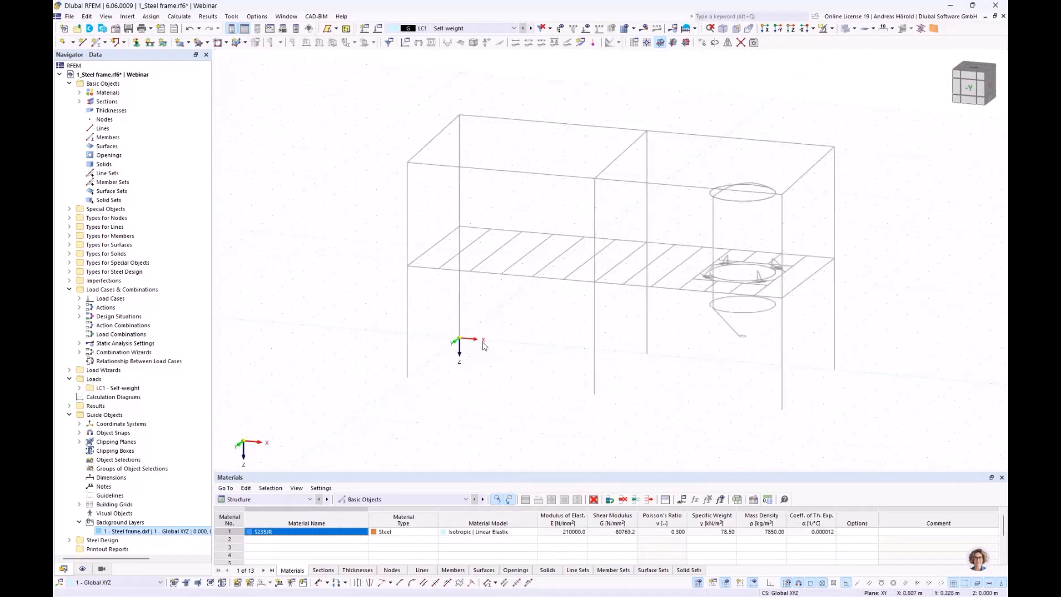
pyautogui.scroll(-1, 449, 352)
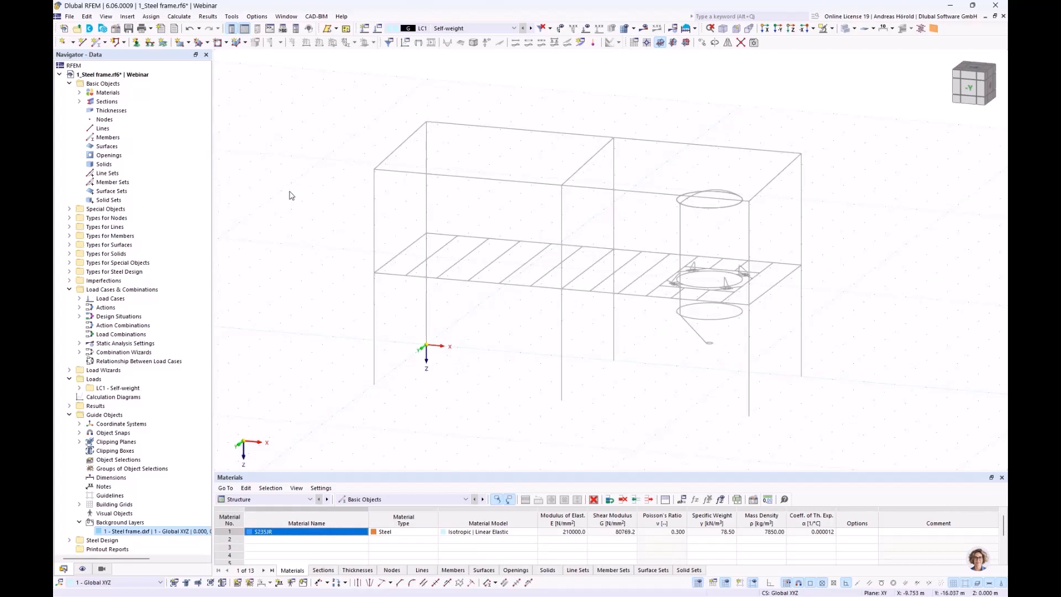
pyautogui.click(79, 93)
pyautogui.click(138, 102)
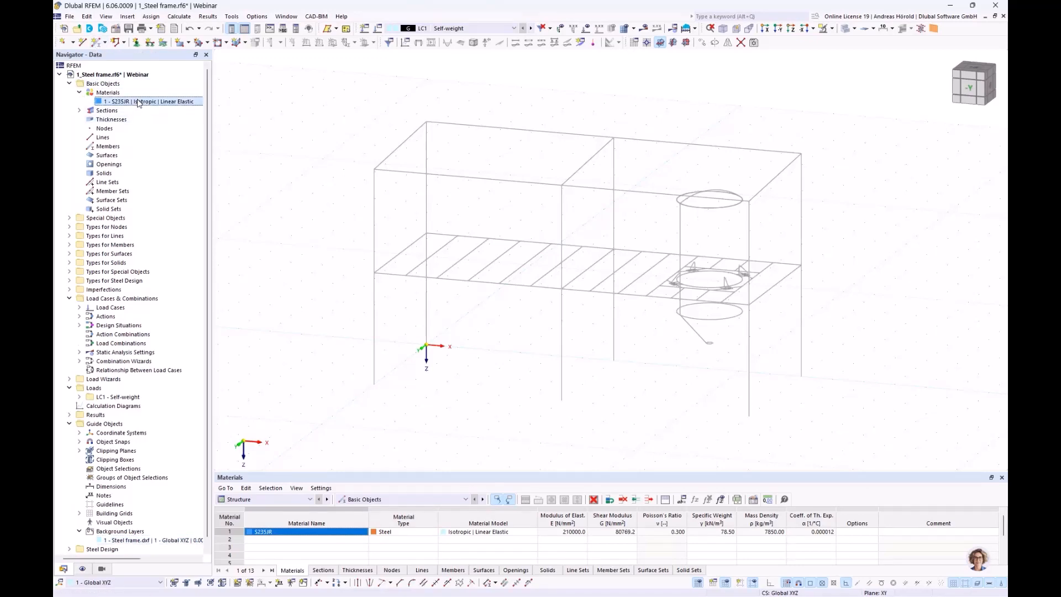
pyautogui.press('Delete')
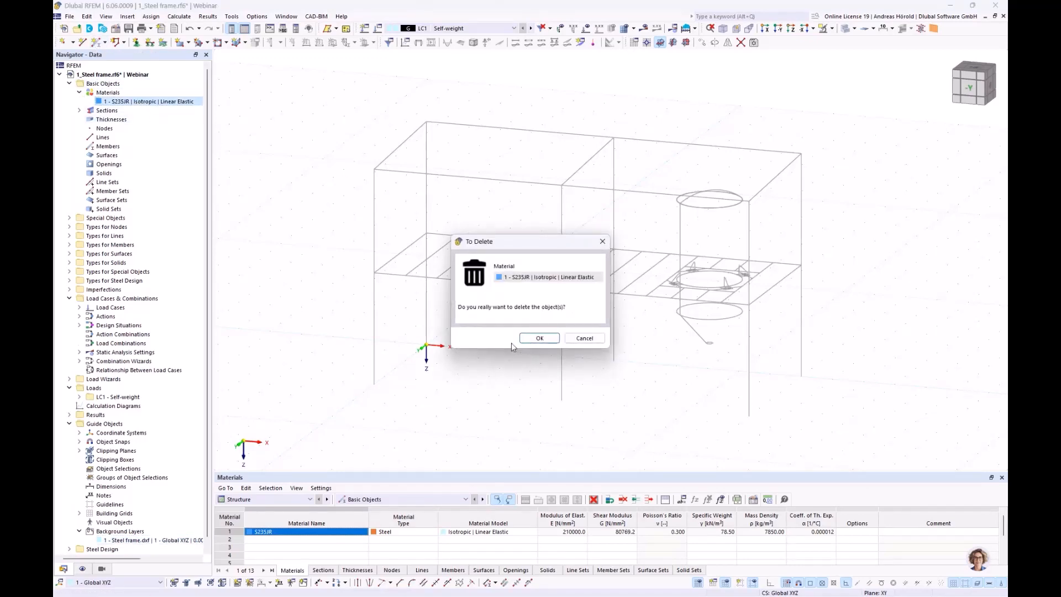
pyautogui.click(540, 337)
# - Delete the two predefined sections HE 240 B and HE 220 A from the model
pyautogui.click(79, 101)
pyautogui.click(133, 110)
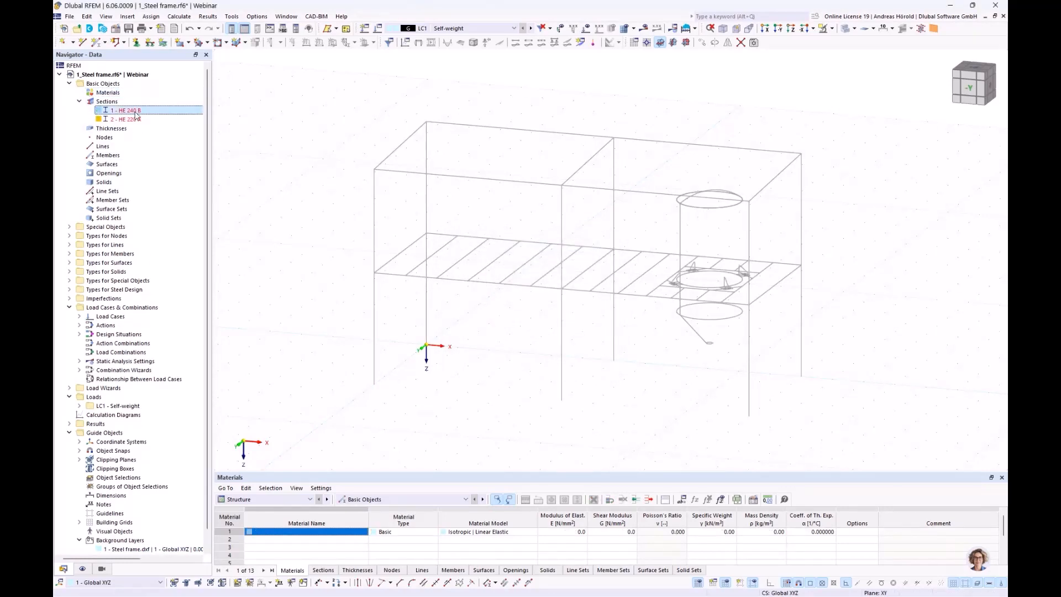
pyautogui.keyDown('shift'); pyautogui.click(135, 119); pyautogui.keyUp('shift')
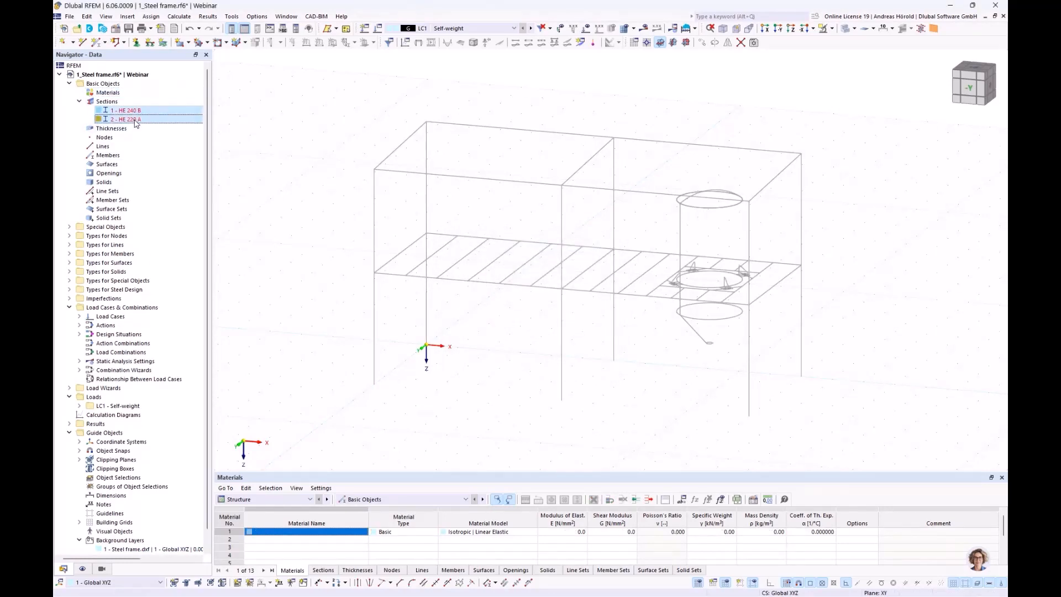
pyautogui.press('Delete')
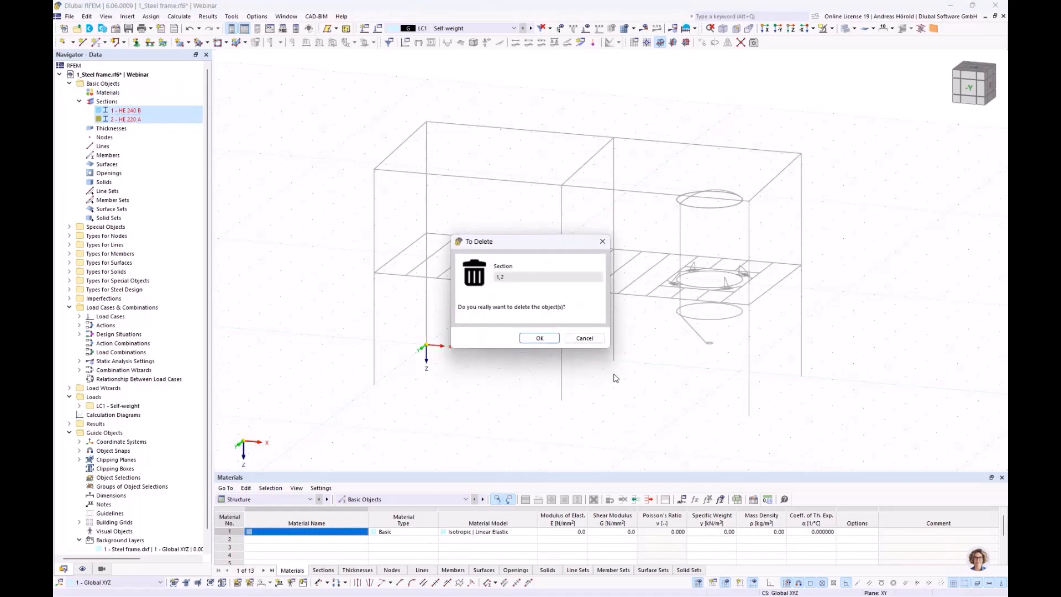
pyautogui.click(541, 337)
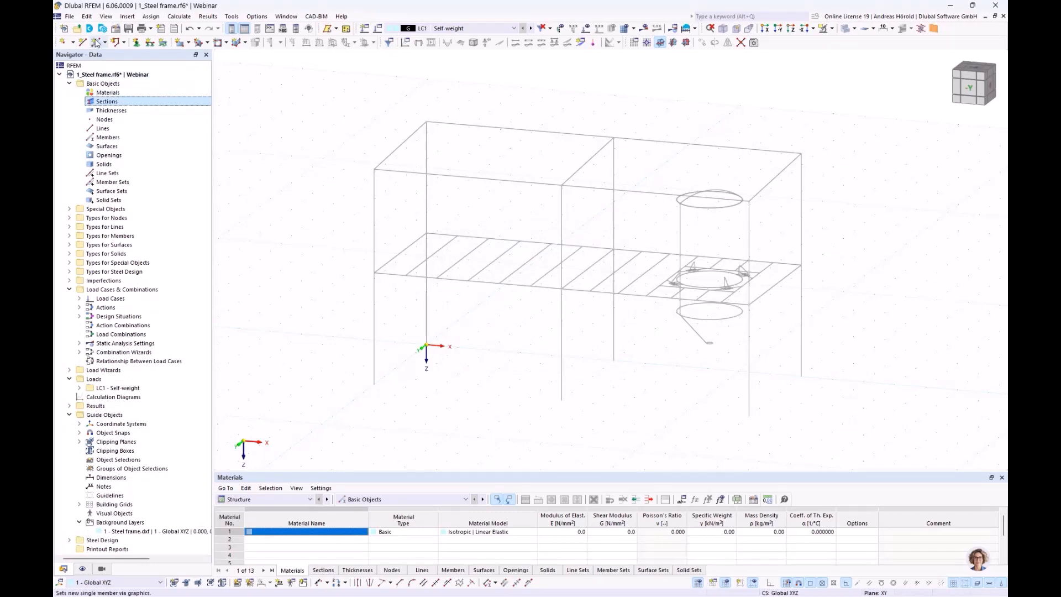
# - Start a new single member and choose Beam as its member type
pyautogui.click(96, 43)
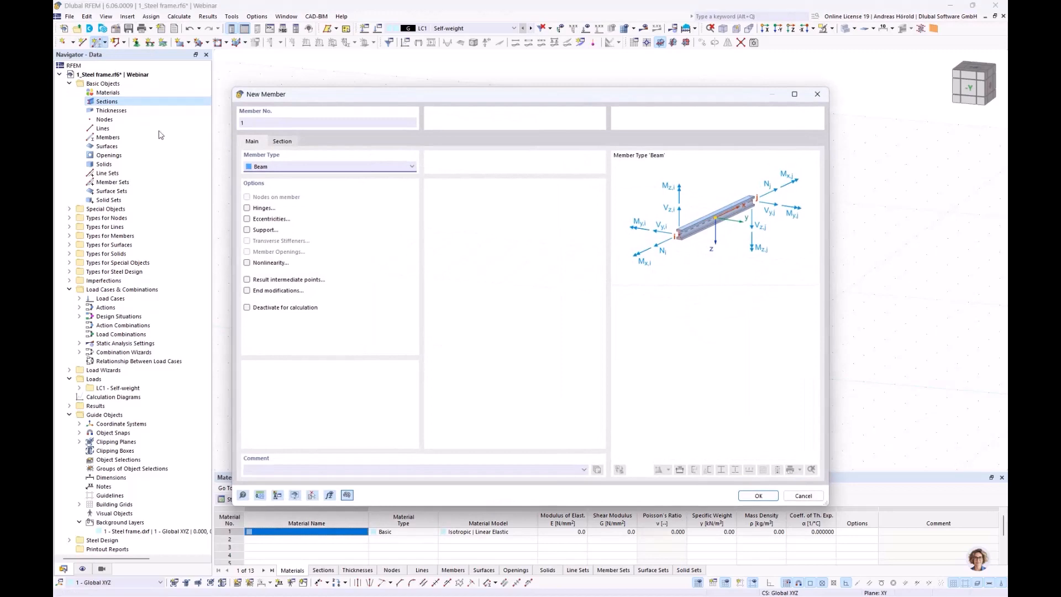
pyautogui.click(308, 169)
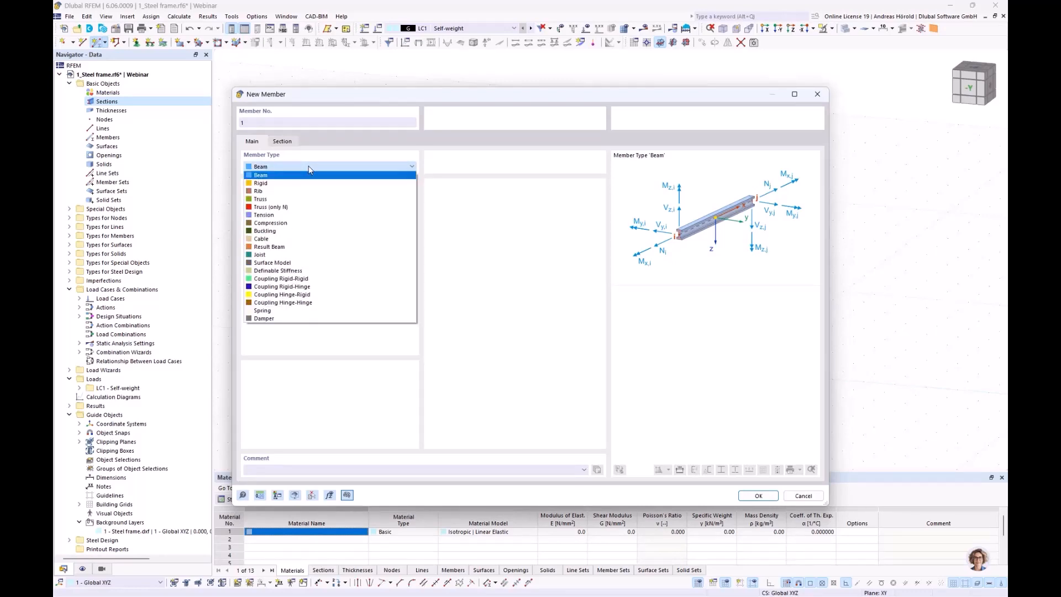
pyautogui.click(309, 165)
pyautogui.click(321, 167)
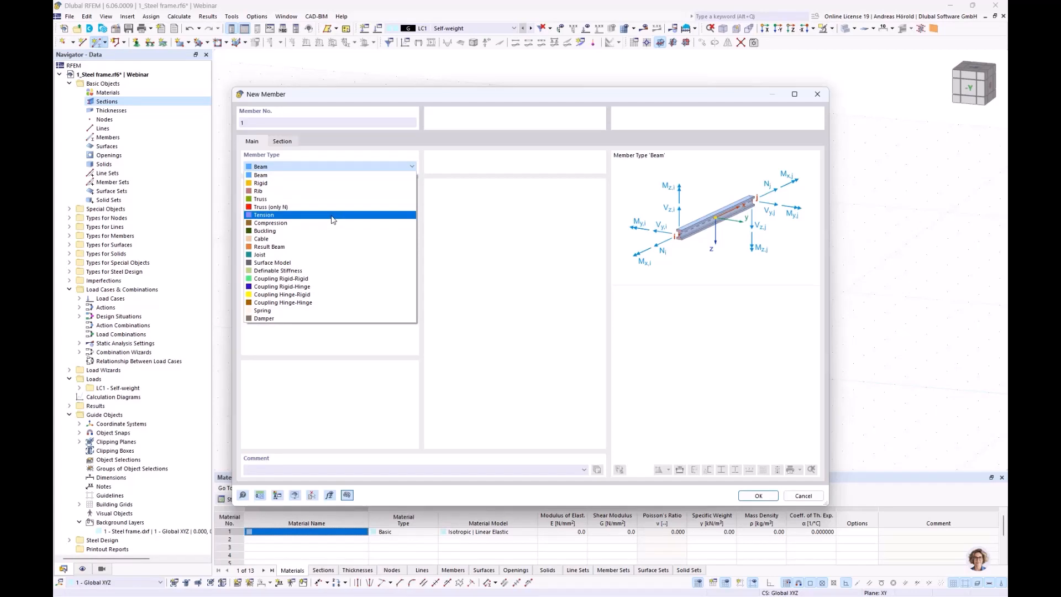
pyautogui.click(317, 175)
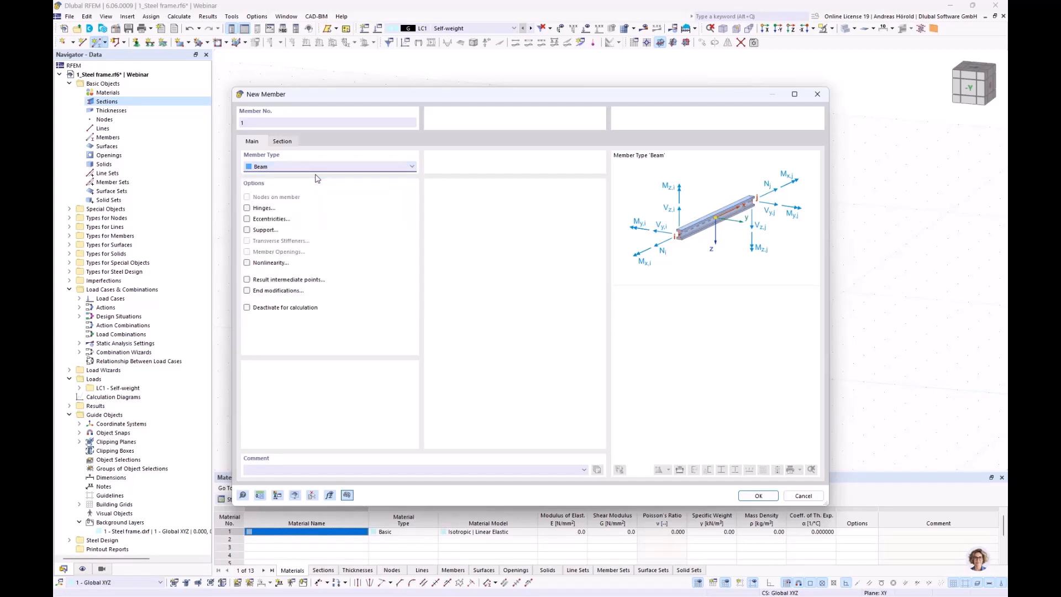
# - Choose the standardized steel section HE 240 B from the section library for the new member's start
pyautogui.click(282, 142)
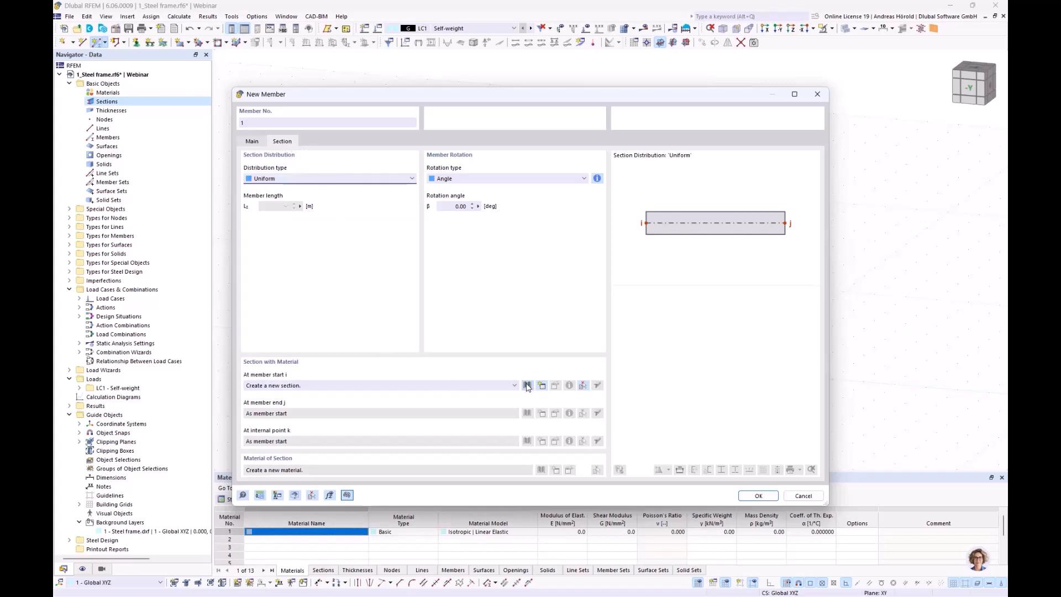
pyautogui.click(528, 386)
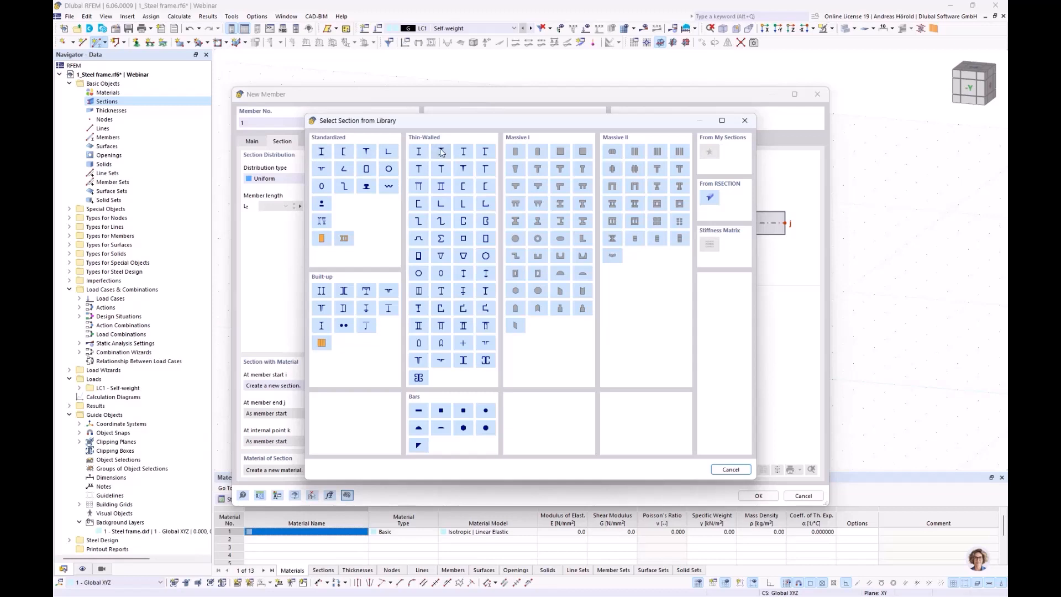
pyautogui.click(322, 151)
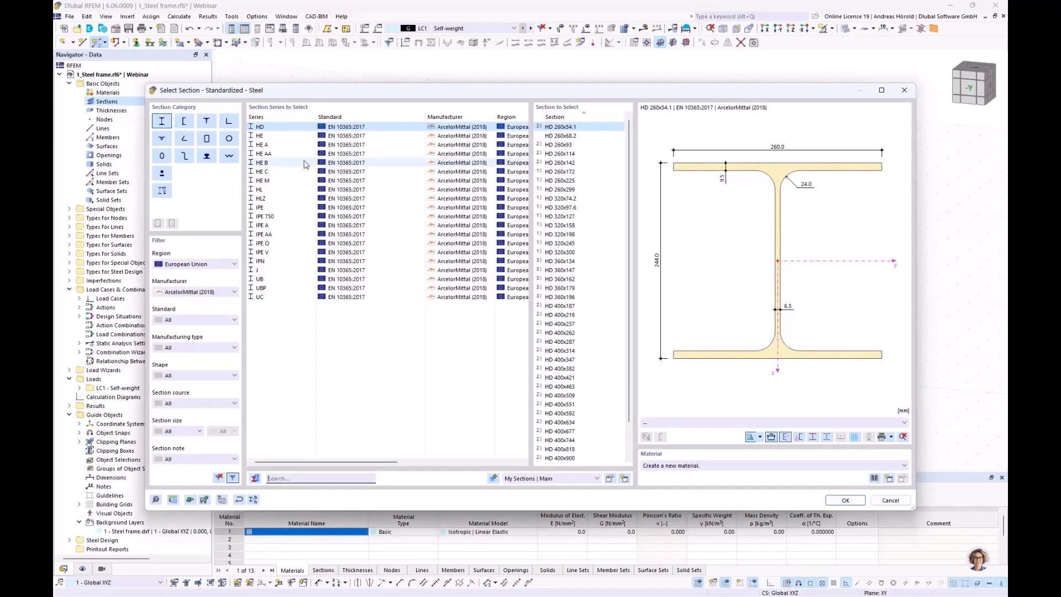
pyautogui.click(271, 164)
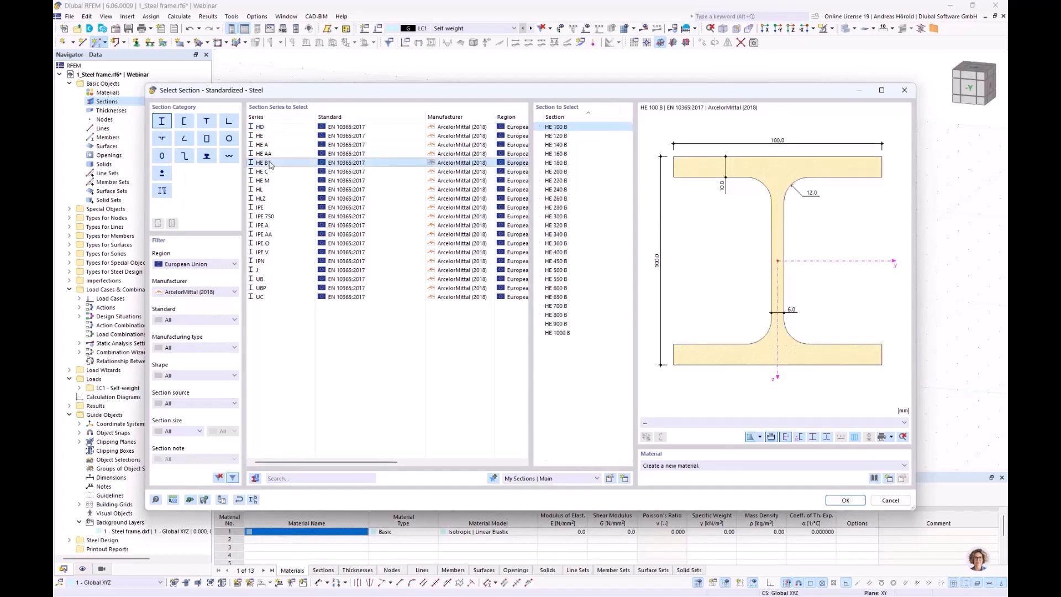
pyautogui.click(562, 190)
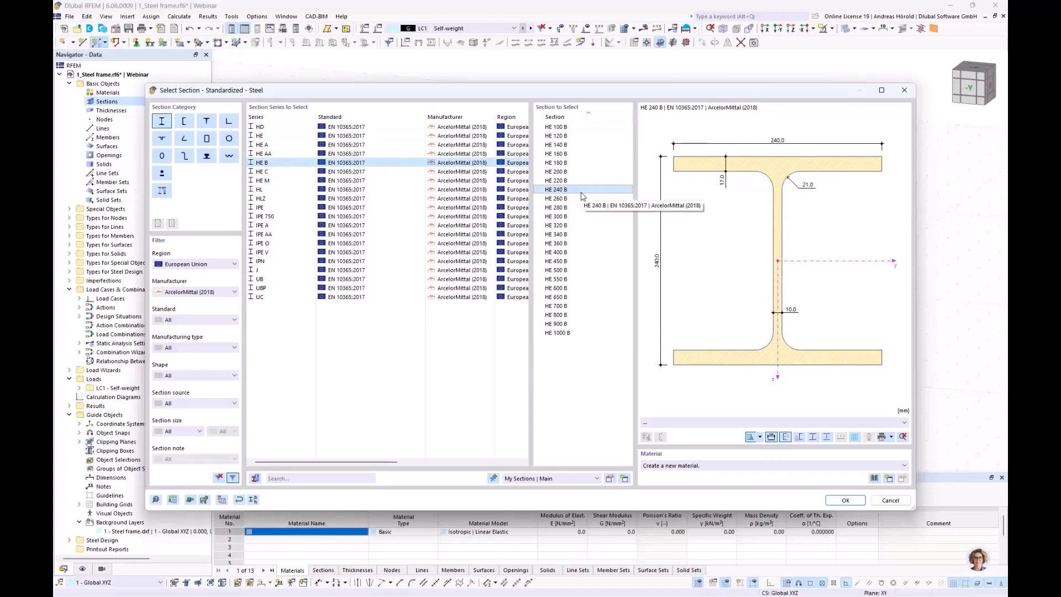
# - Assign material S235JR from the Steel S series, EN 10025-2:2019-08, to the section, and accept the section and new member settings
pyautogui.click(874, 479)
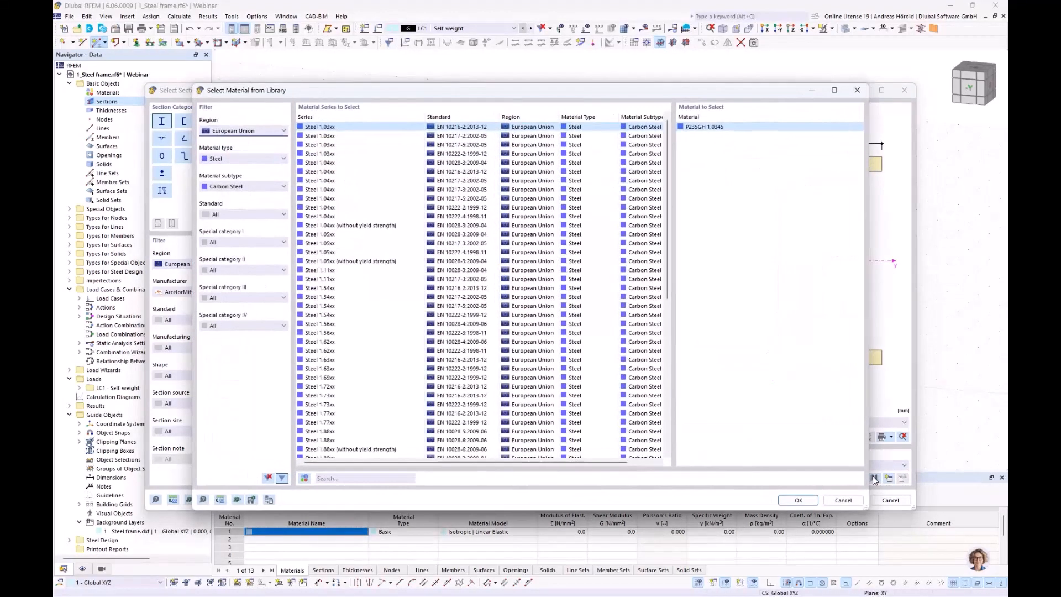
pyautogui.click(235, 132)
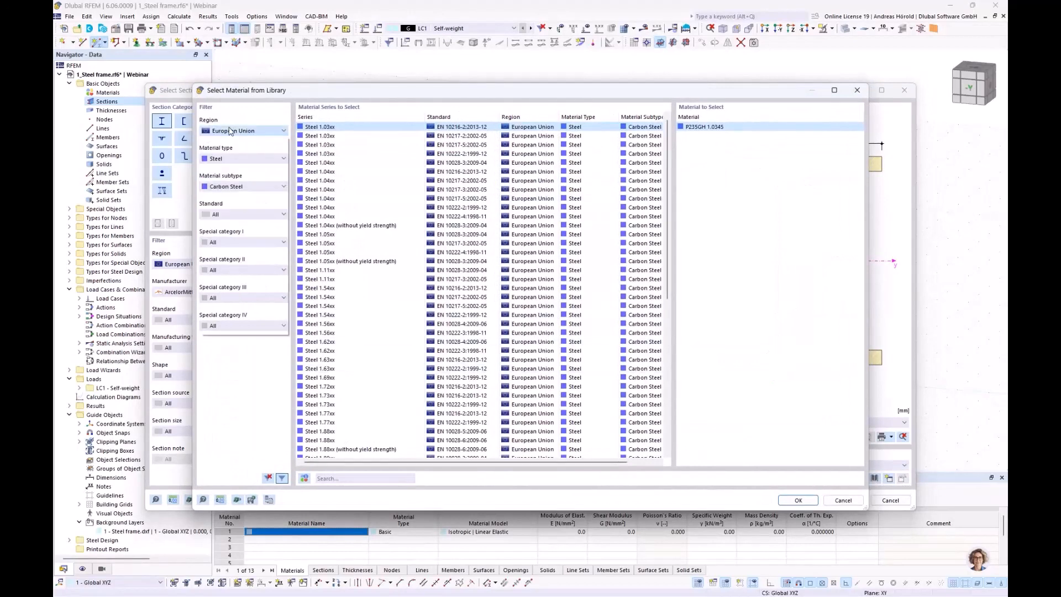
pyautogui.click(236, 131)
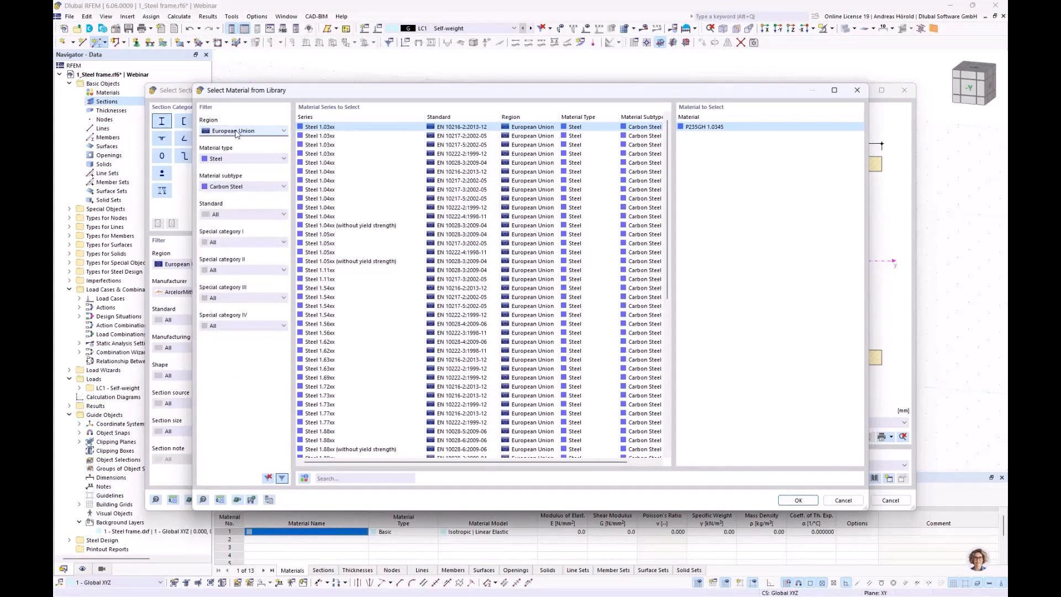
pyautogui.click(249, 160)
pyautogui.click(250, 162)
pyautogui.click(255, 188)
pyautogui.click(256, 188)
pyautogui.scroll(-8, 332, 247)
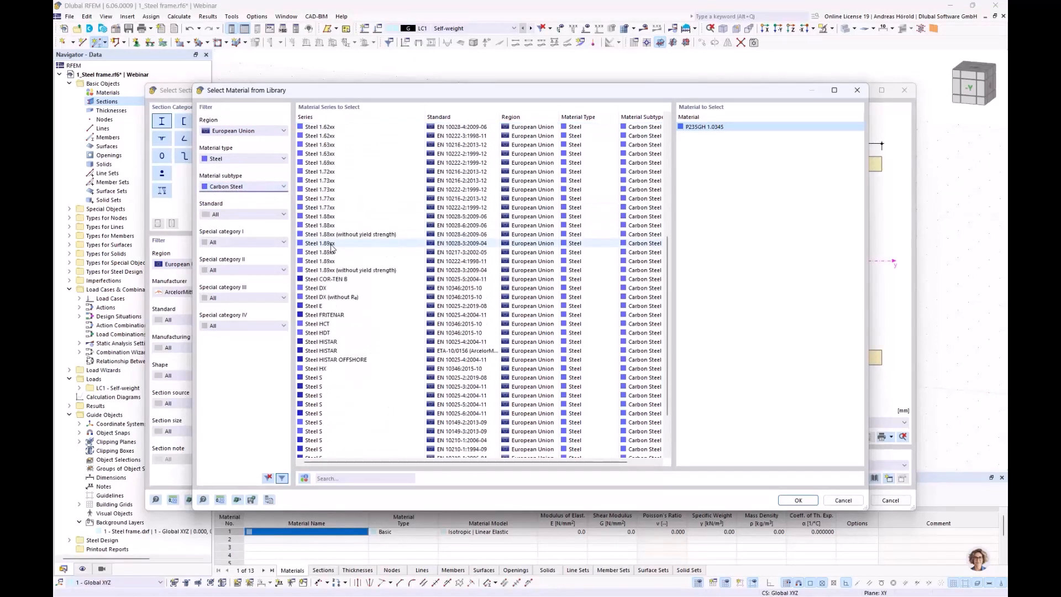
pyautogui.scroll(-2, 332, 247)
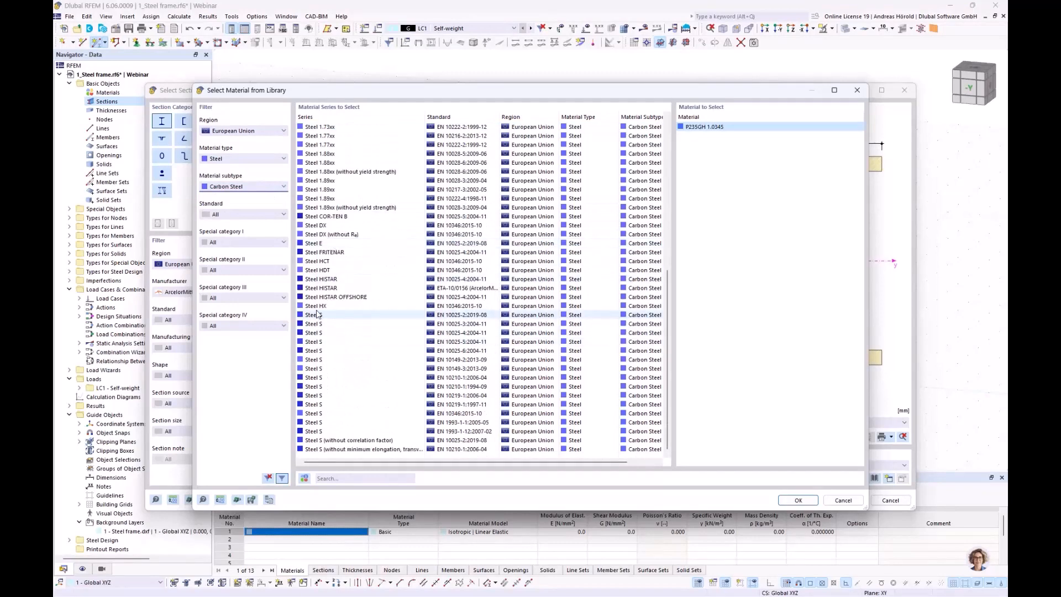
pyautogui.click(354, 314)
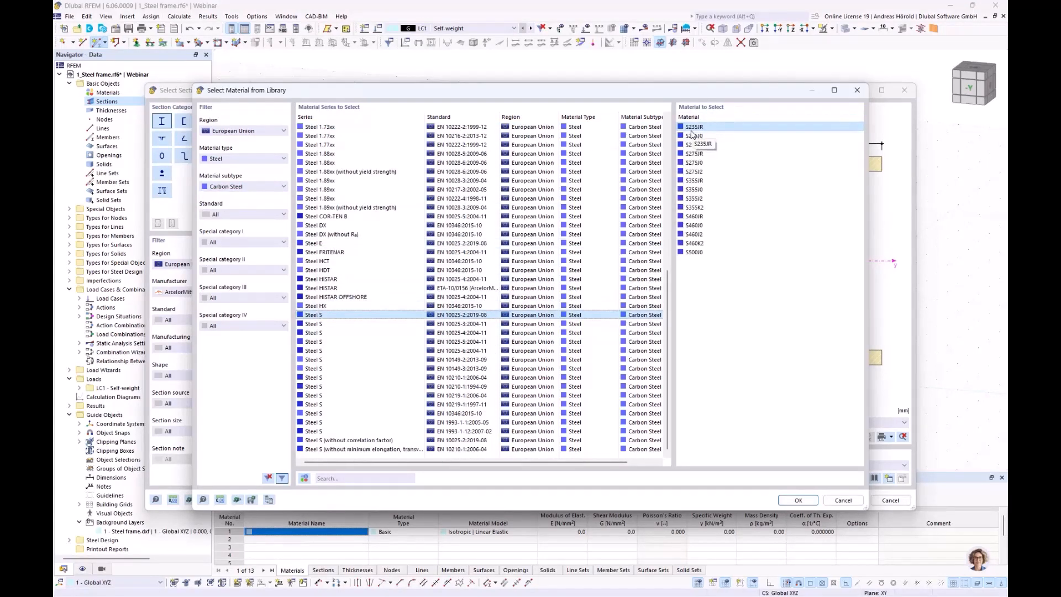
pyautogui.click(794, 504)
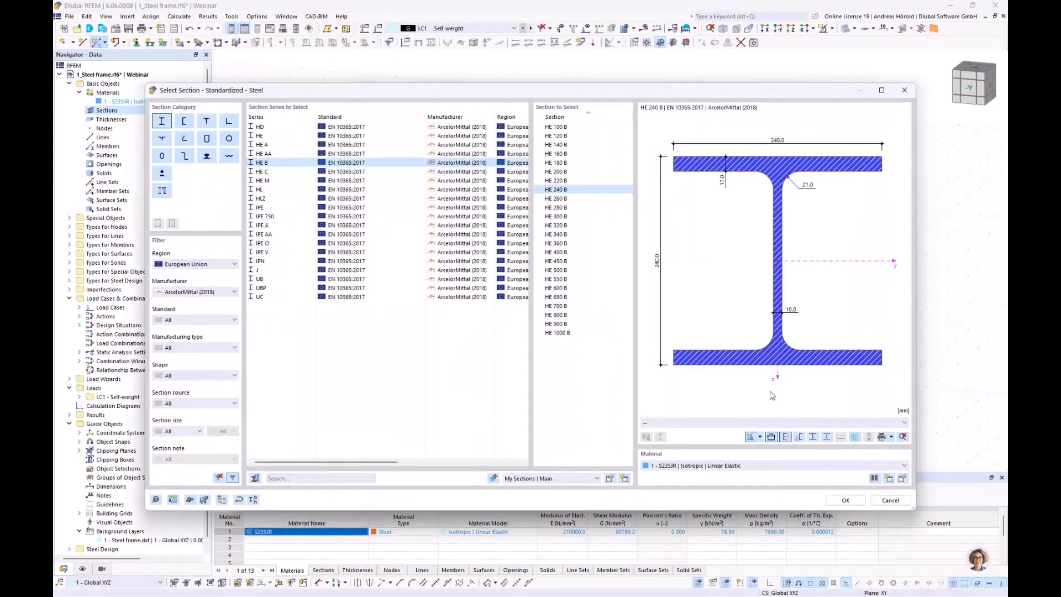
pyautogui.click(845, 501)
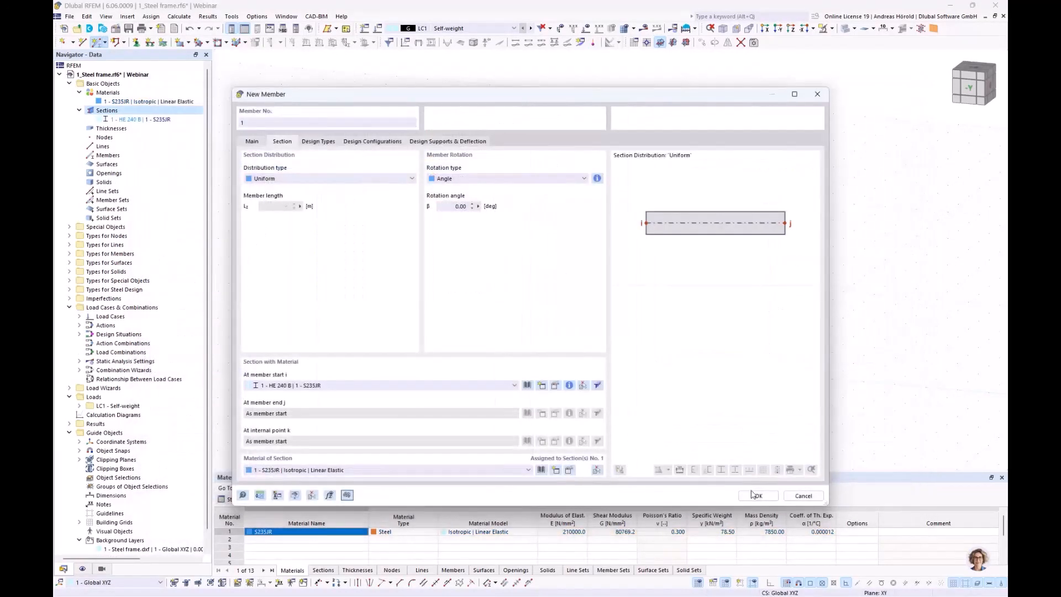
pyautogui.click(756, 496)
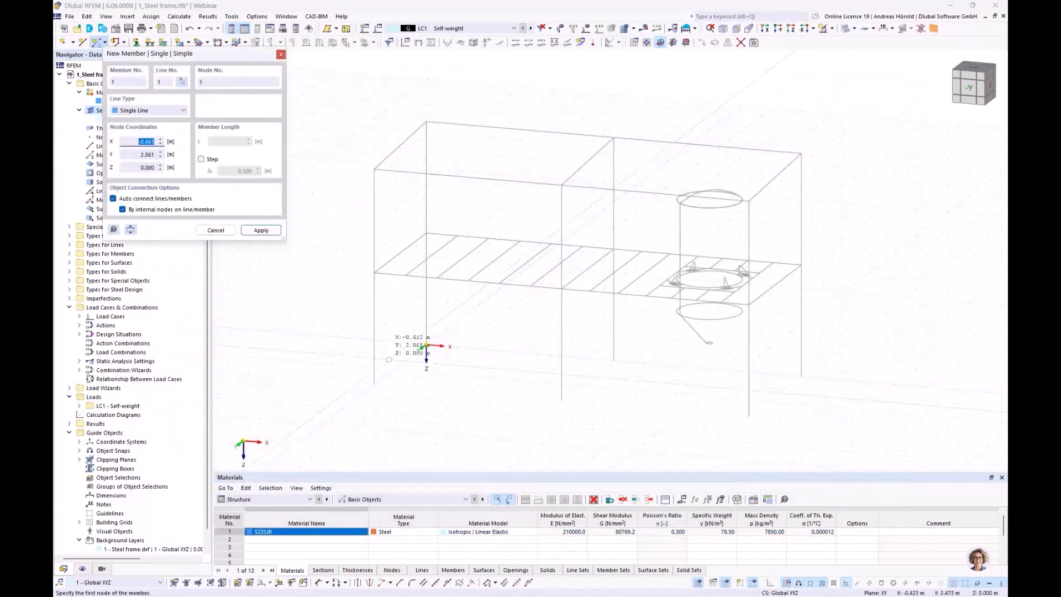
# - Draw the first column along the corner line at X 0, Y 5 m, from its base up to the roof corner at Z -6.750 m
pyautogui.click(375, 383)
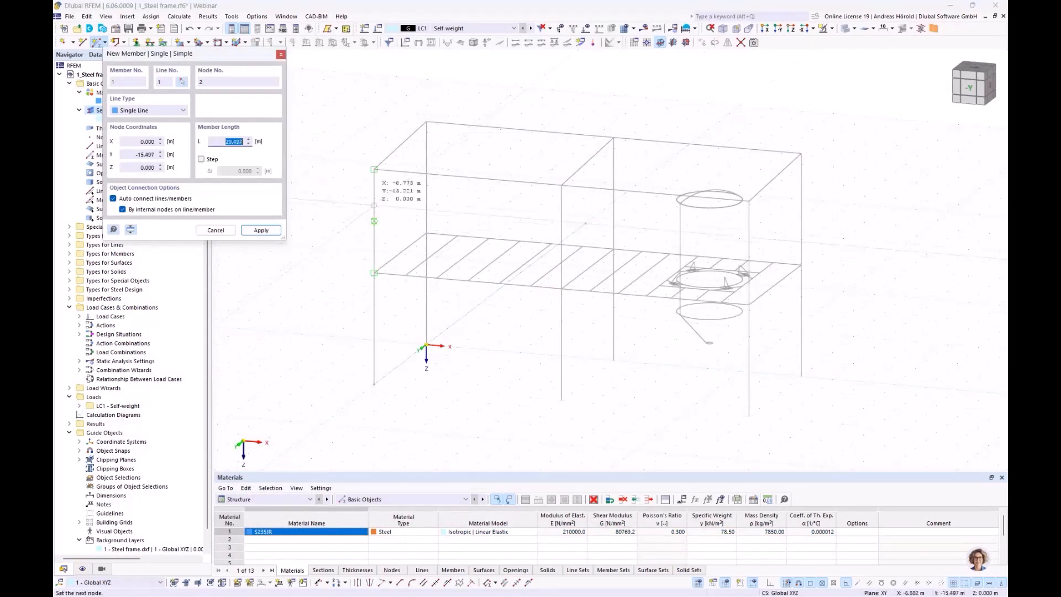
pyautogui.click(374, 169)
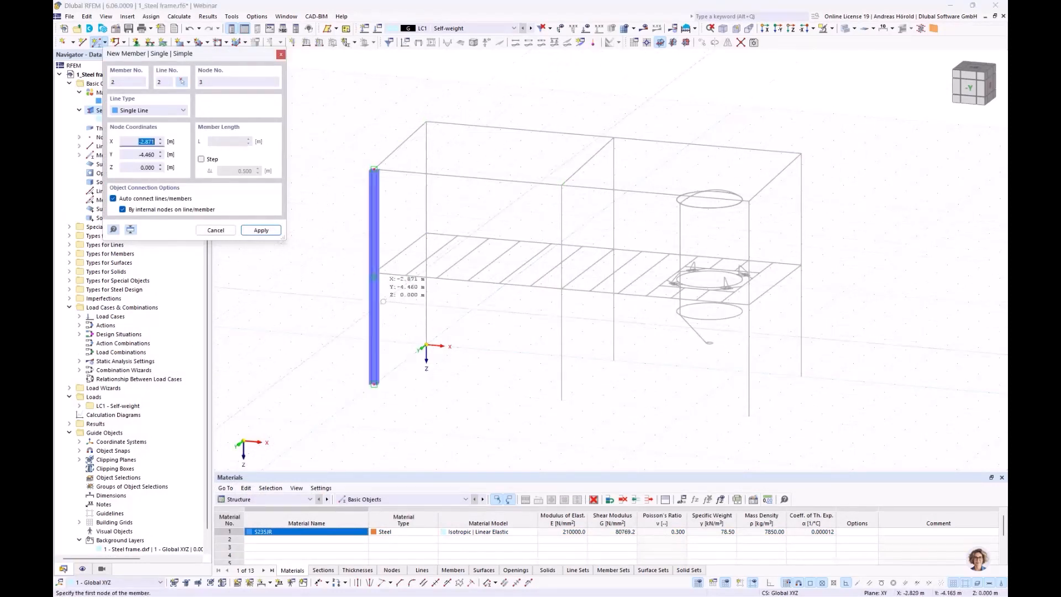
pyautogui.press('Escape')
pyautogui.keyDown('ctrl'); pyautogui.moveTo(338, 321); pyautogui.dragTo(472, 358, button='middle'); pyautogui.keyUp('ctrl')
pyautogui.scroll(5, 473, 359)
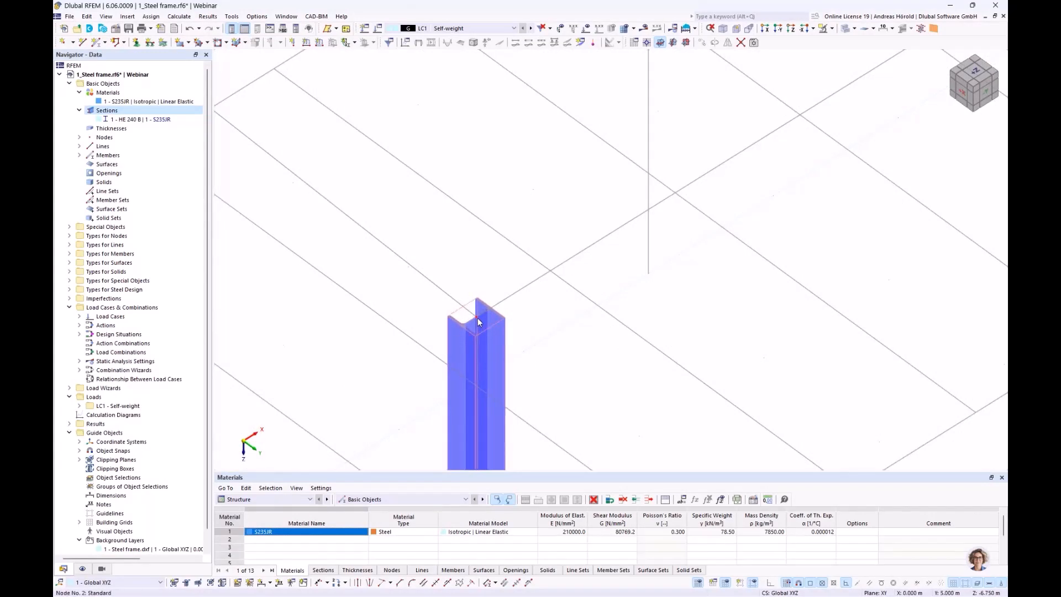
pyautogui.moveTo(481, 388); pyautogui.dragTo(487, 344)
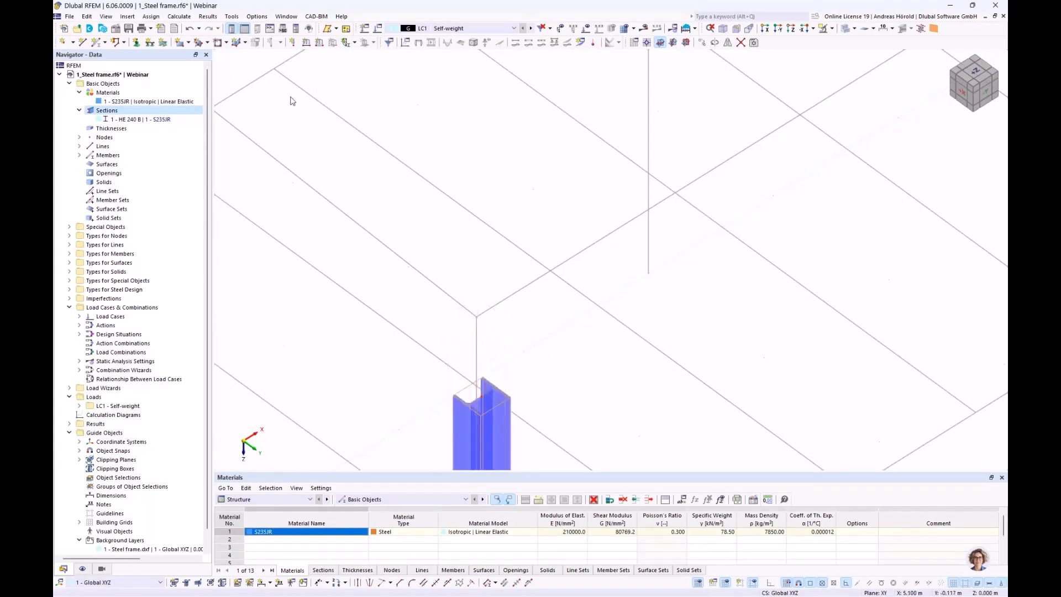
pyautogui.click(190, 28)
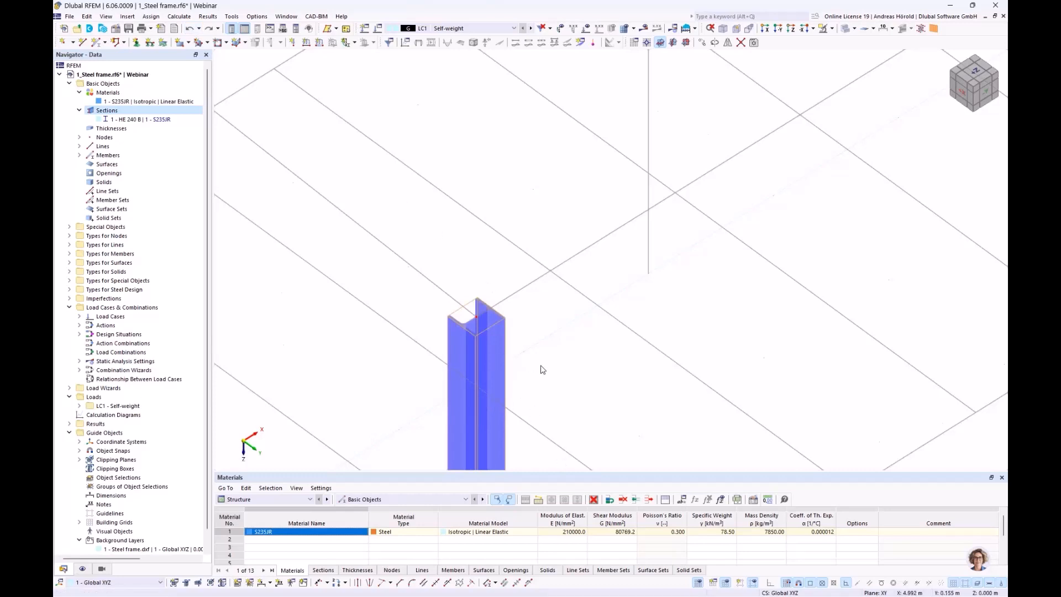
# - Rotate the HE 240 B section of the first column by 90 degrees about its member axis
pyautogui.scroll(-3, 540, 367)
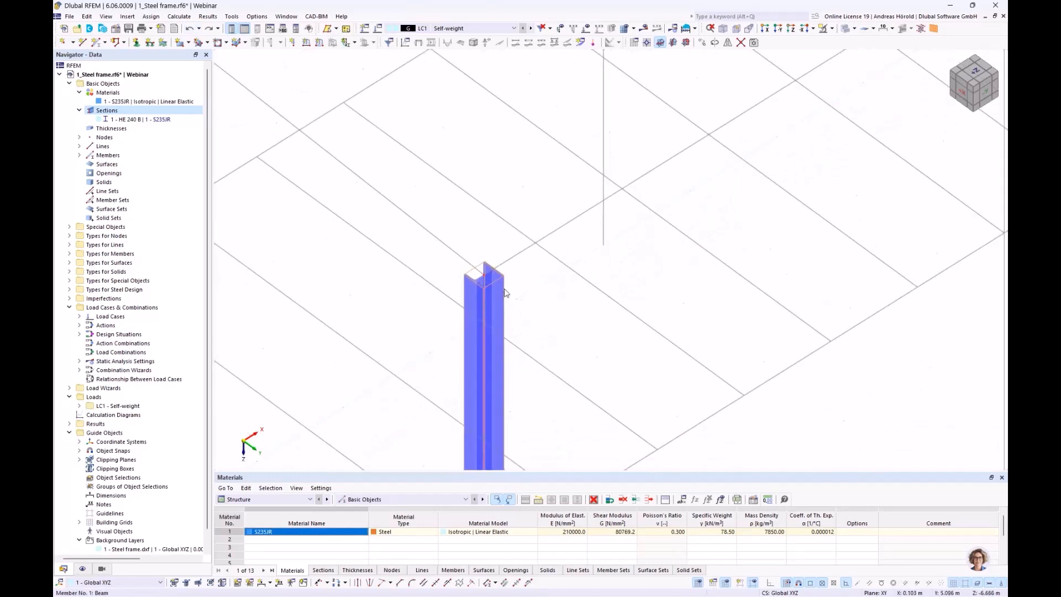
pyautogui.moveTo(454, 255); pyautogui.dragTo(414, 203, button='middle')
pyautogui.scroll(-2, 414, 203)
pyautogui.scroll(-3, 415, 203)
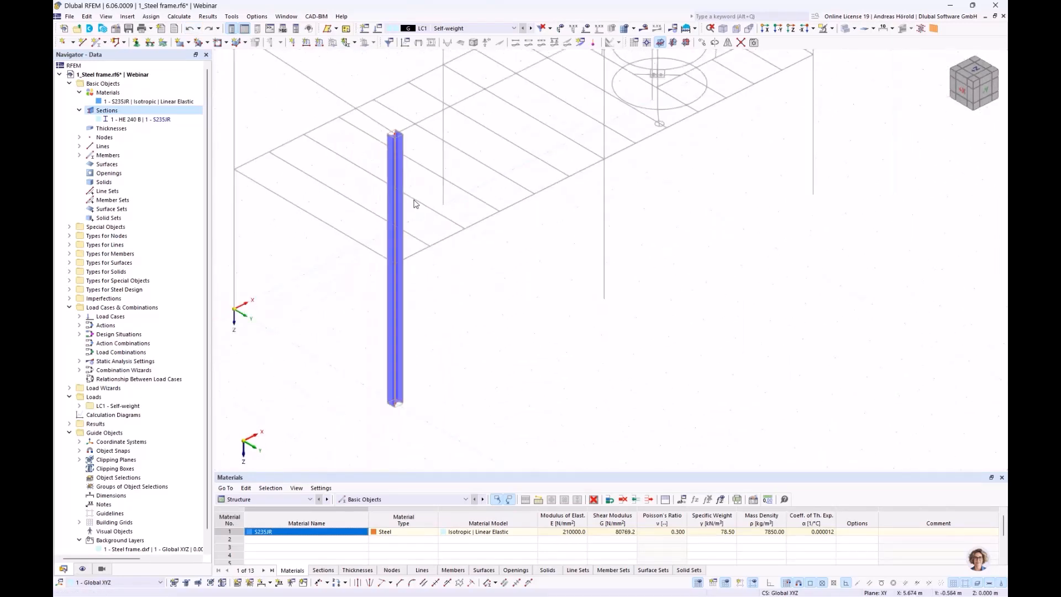
pyautogui.moveTo(420, 239); pyautogui.dragTo(425, 328, button='middle')
pyautogui.keyDown('ctrl'); pyautogui.moveTo(426, 328); pyautogui.dragTo(424, 260, button='middle'); pyautogui.keyUp('ctrl')
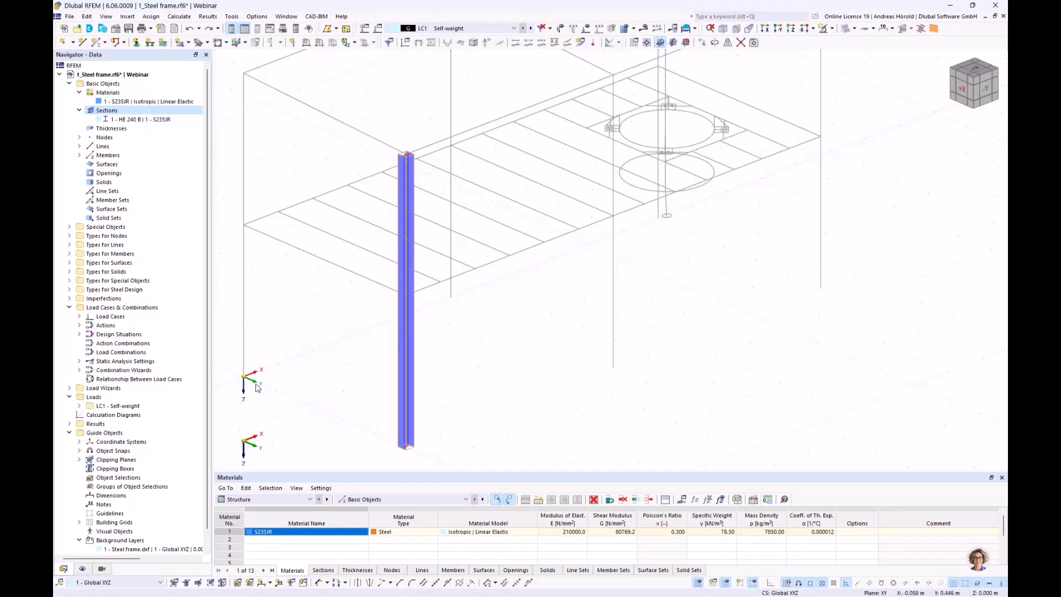
pyautogui.scroll(-2, 260, 305)
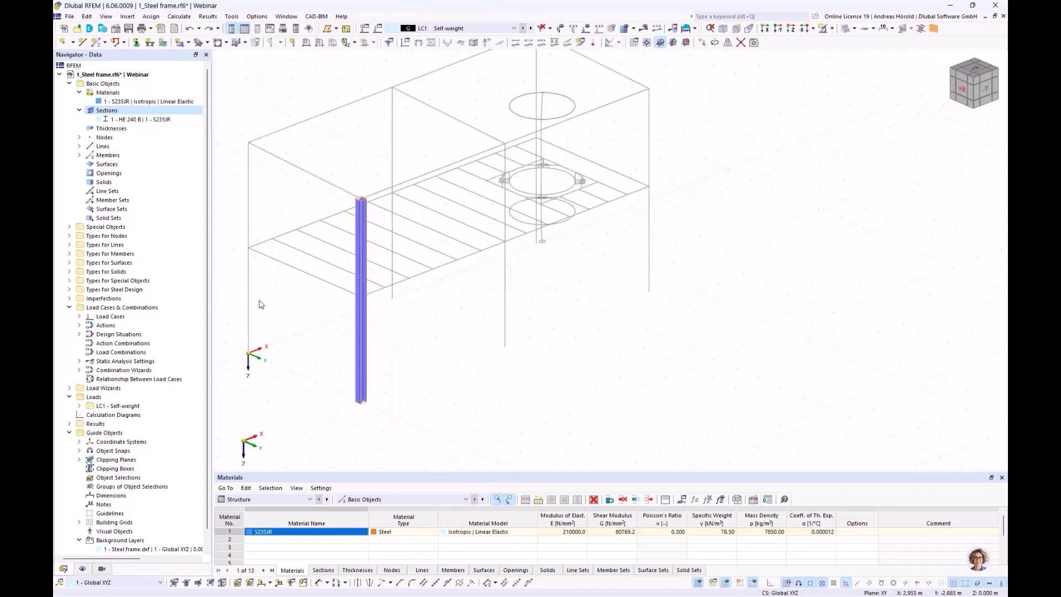
pyautogui.moveTo(260, 305); pyautogui.dragTo(411, 312, button='middle')
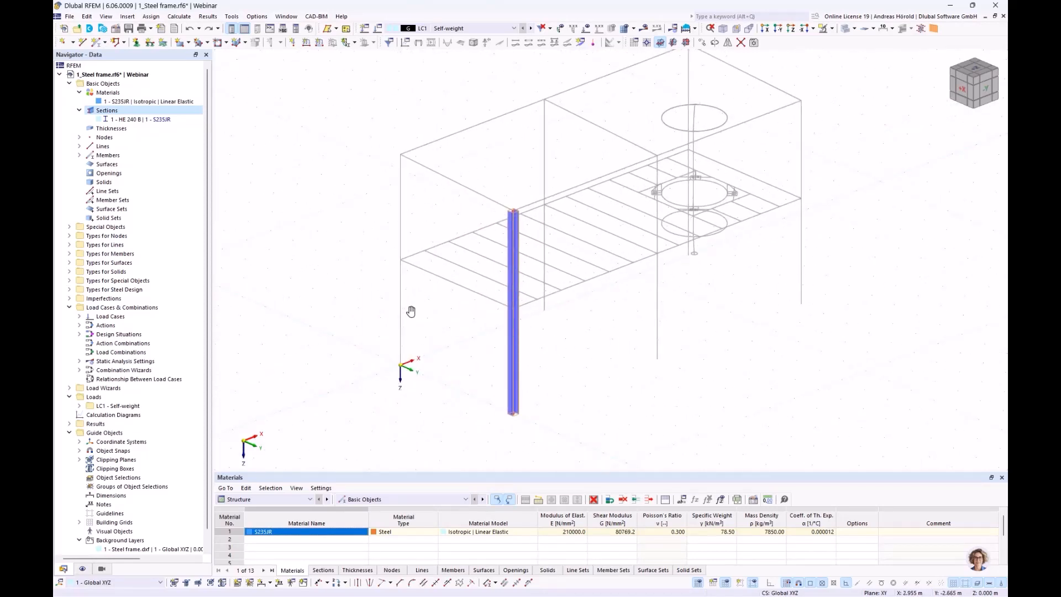
pyautogui.scroll(1, 410, 311)
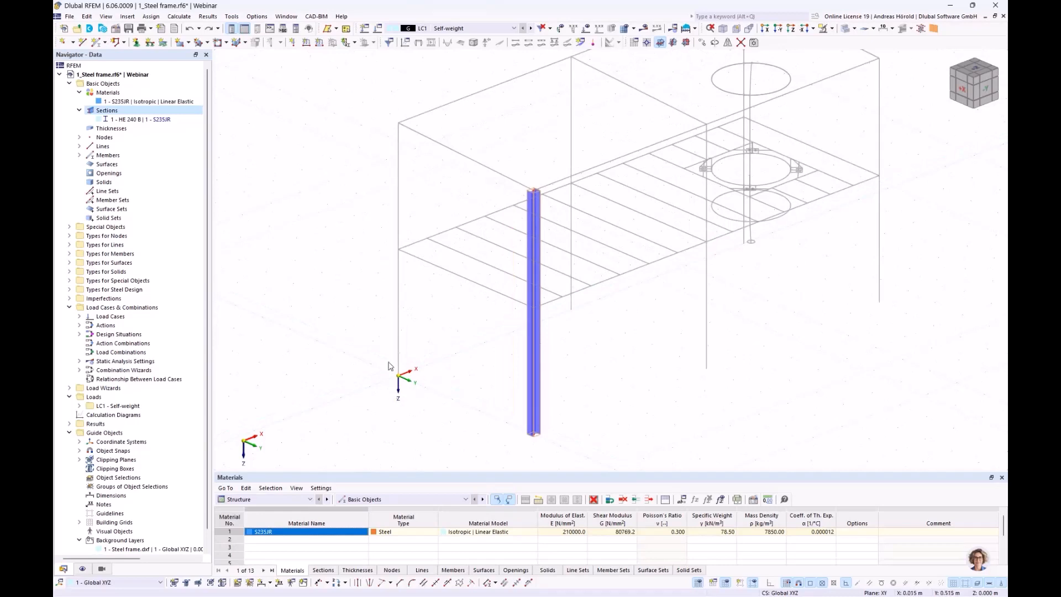
pyautogui.doubleClick(534, 220)
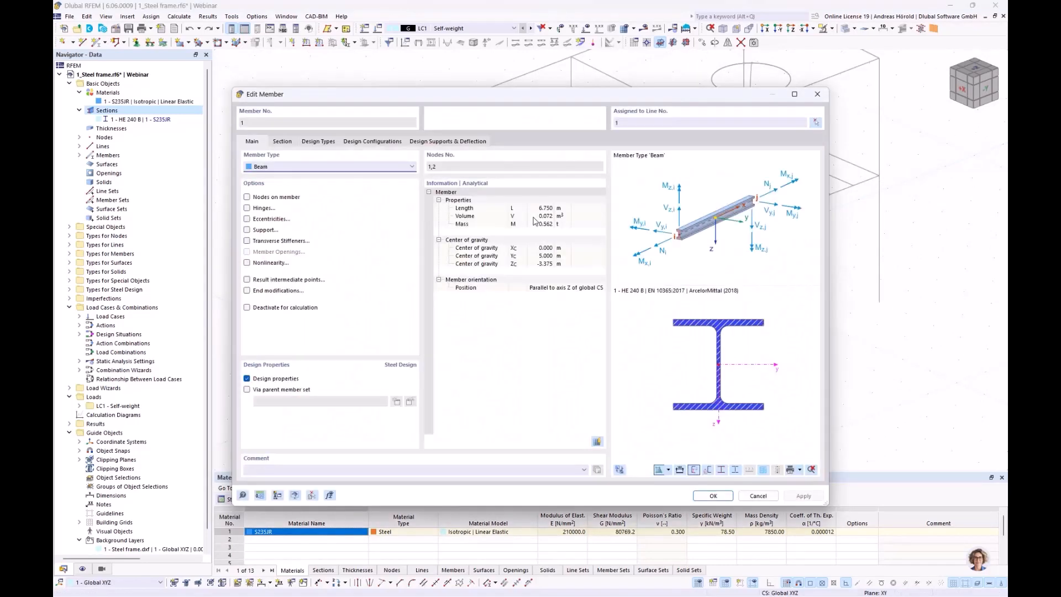
pyautogui.click(281, 141)
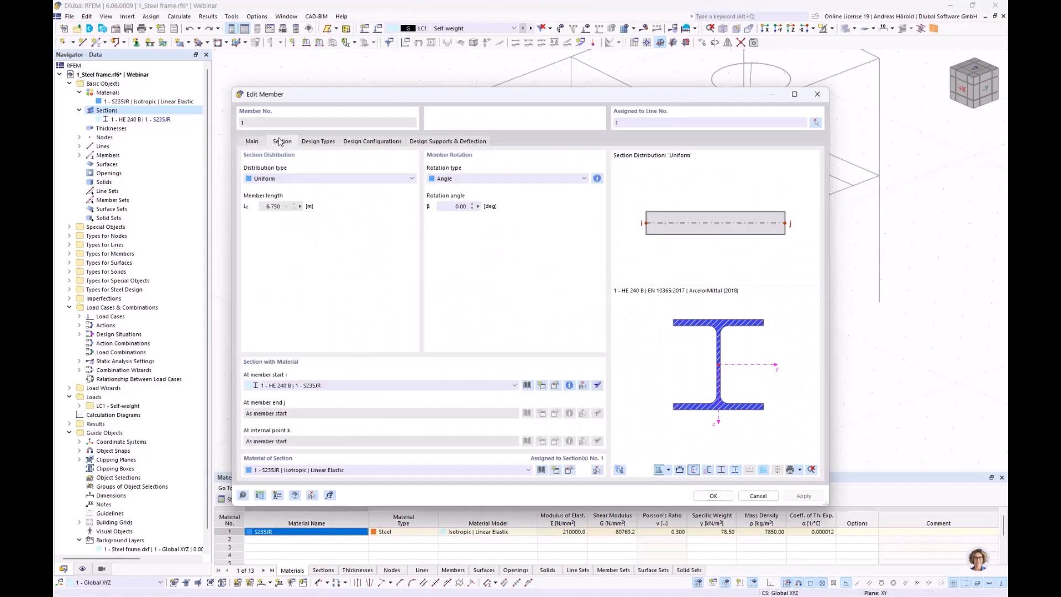
pyautogui.click(448, 204)
pyautogui.click(712, 496)
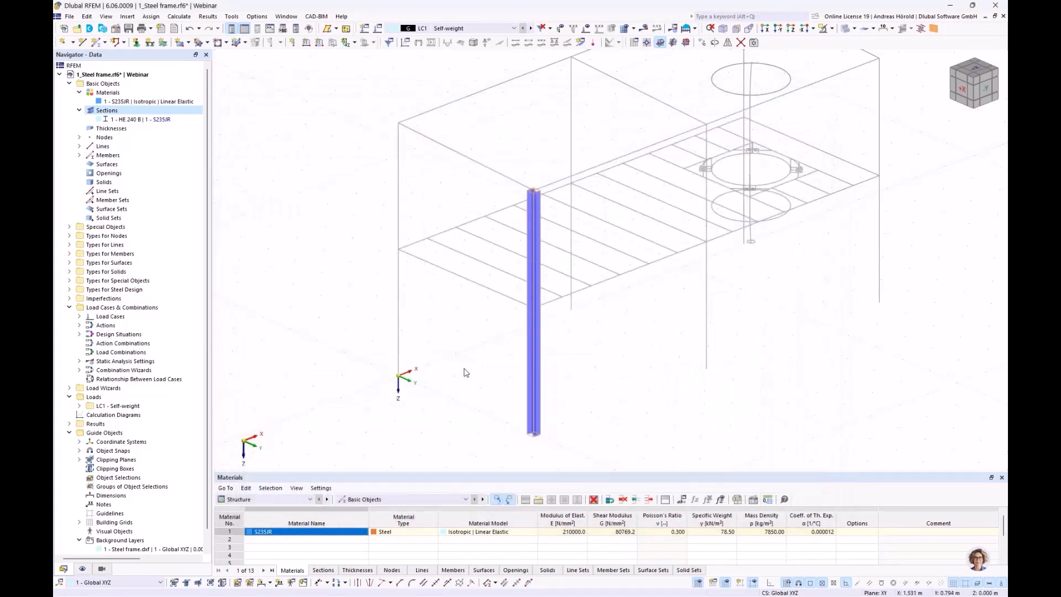
# - Draw a second HE 240 B beam-type column from the global origin up to the roof corner at Z -7.000 m
pyautogui.click(95, 43)
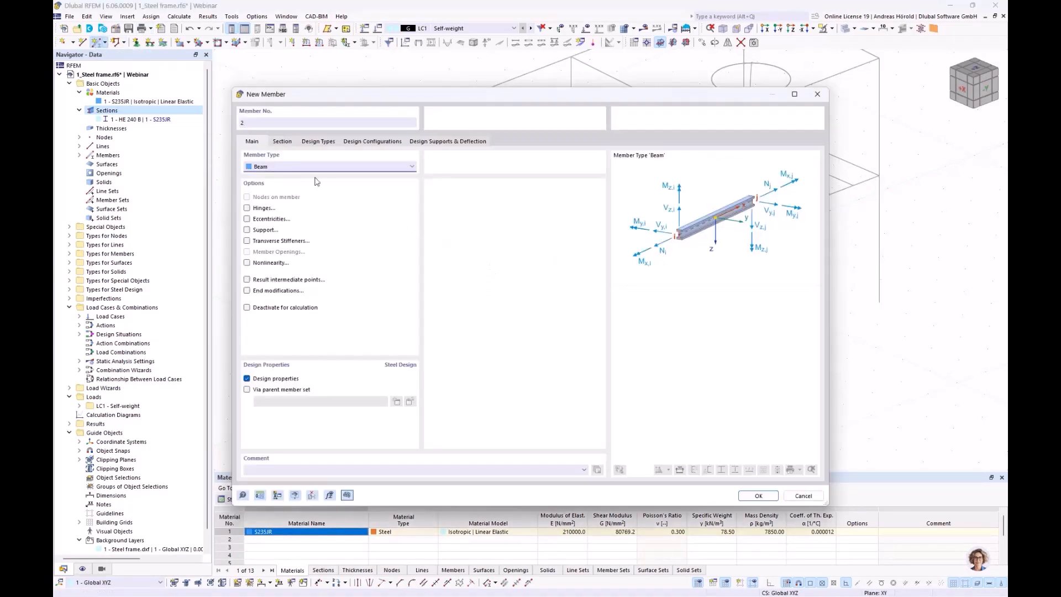
pyautogui.click(279, 141)
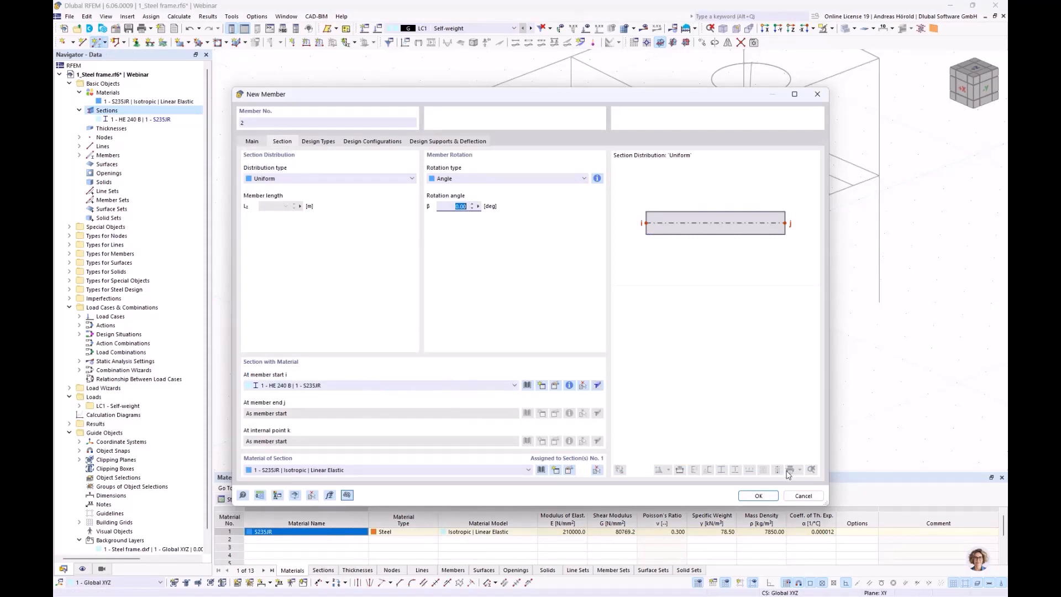
pyautogui.click(758, 496)
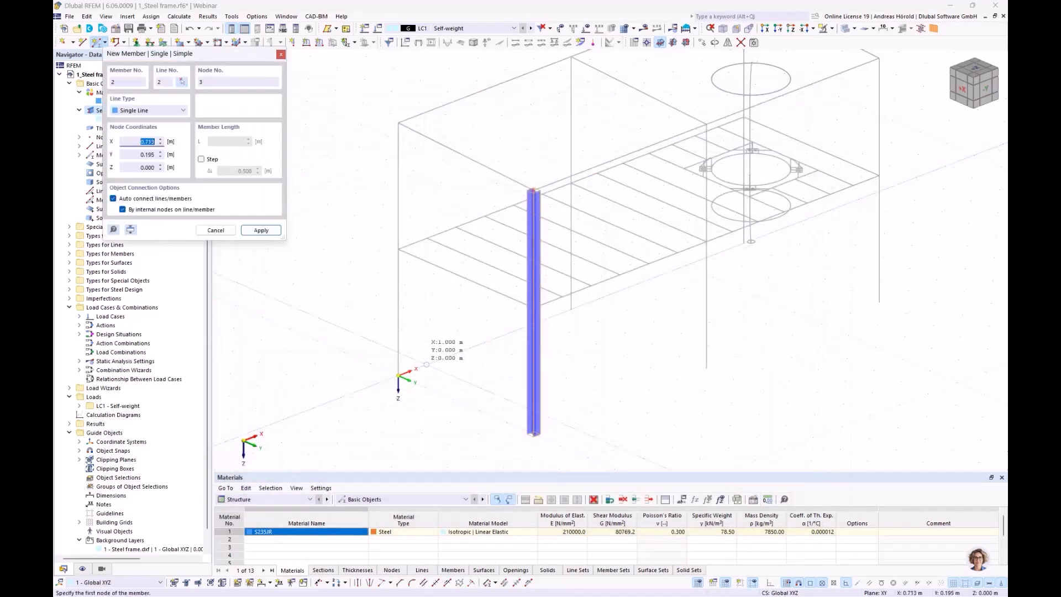
pyautogui.click(398, 375)
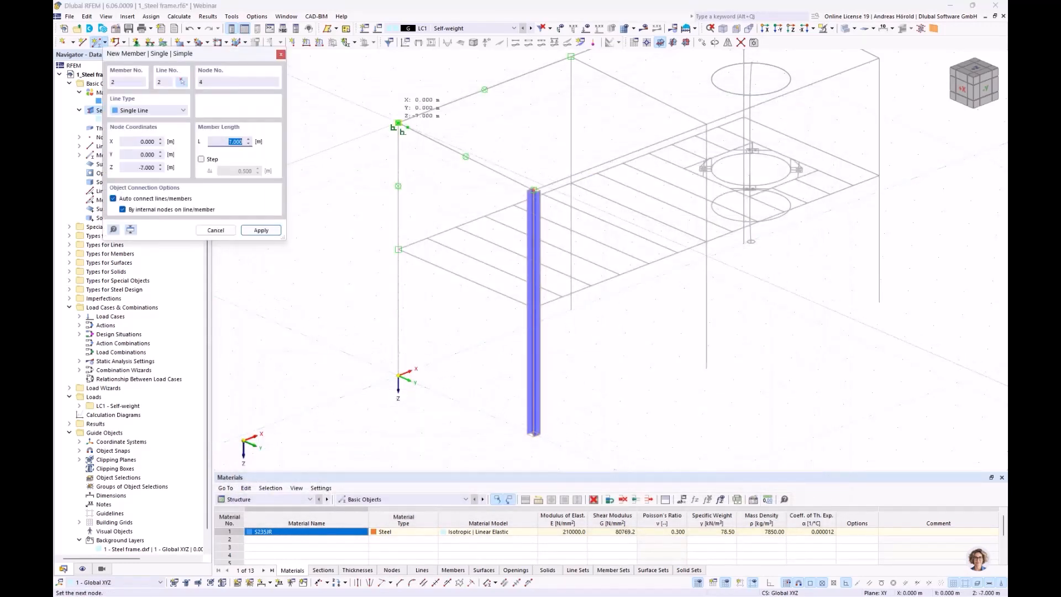
pyautogui.click(398, 123)
pyautogui.press('Escape')
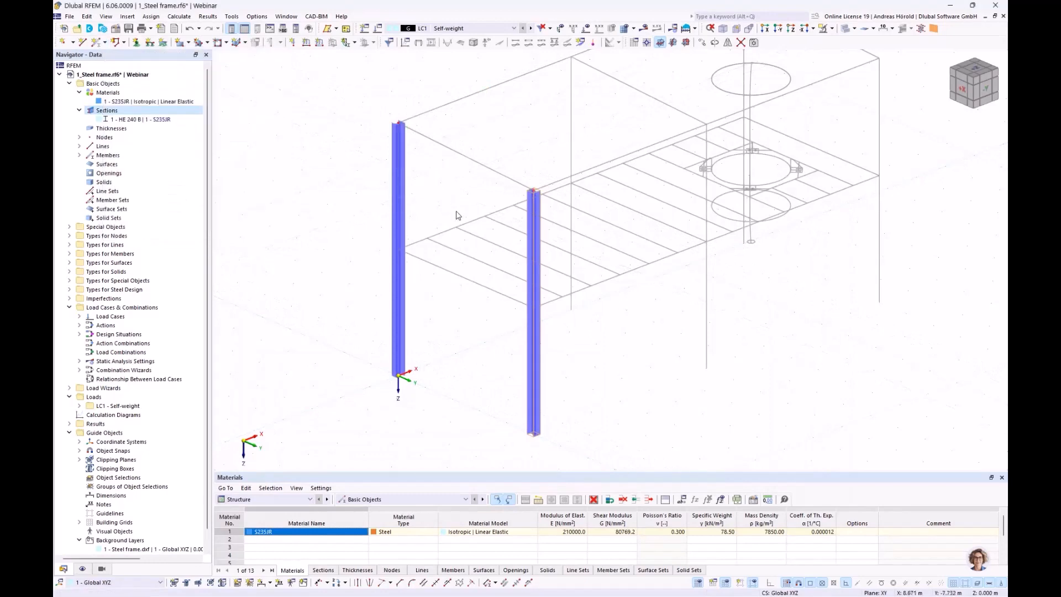
# - Set the section rotation angle of the column at the origin to 90 degrees
pyautogui.keyDown('ctrl'); pyautogui.moveTo(453, 255); pyautogui.dragTo(433, 272, button='middle'); pyautogui.keyUp('ctrl')
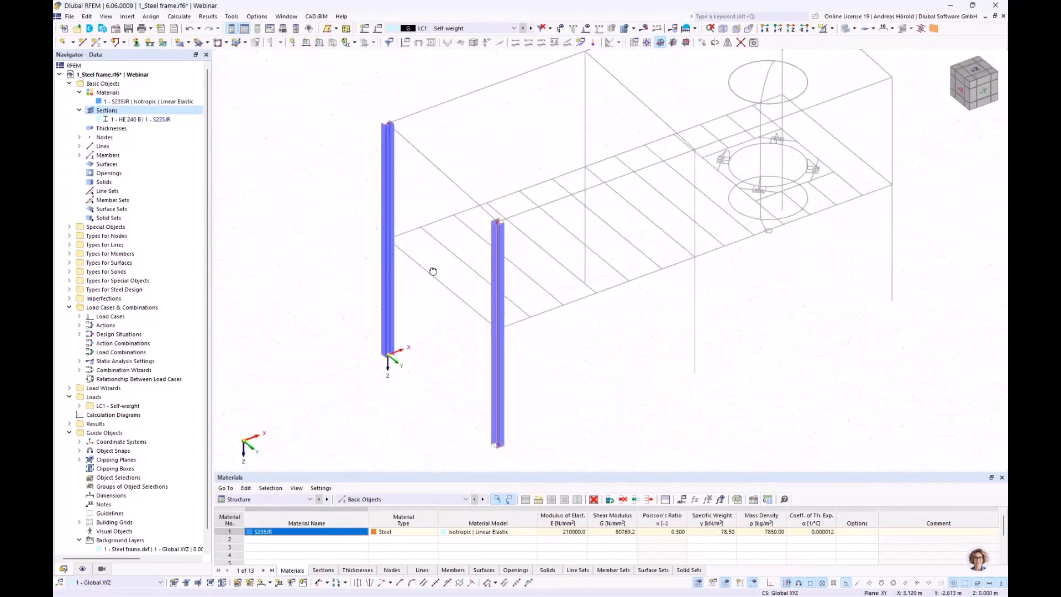
pyautogui.doubleClick(390, 166)
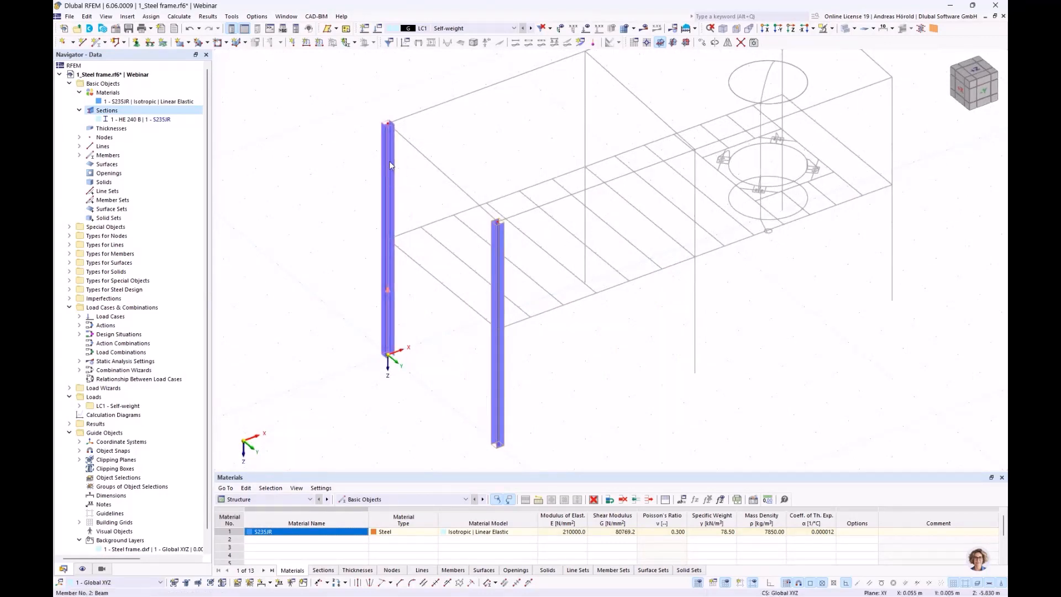
pyautogui.click(281, 142)
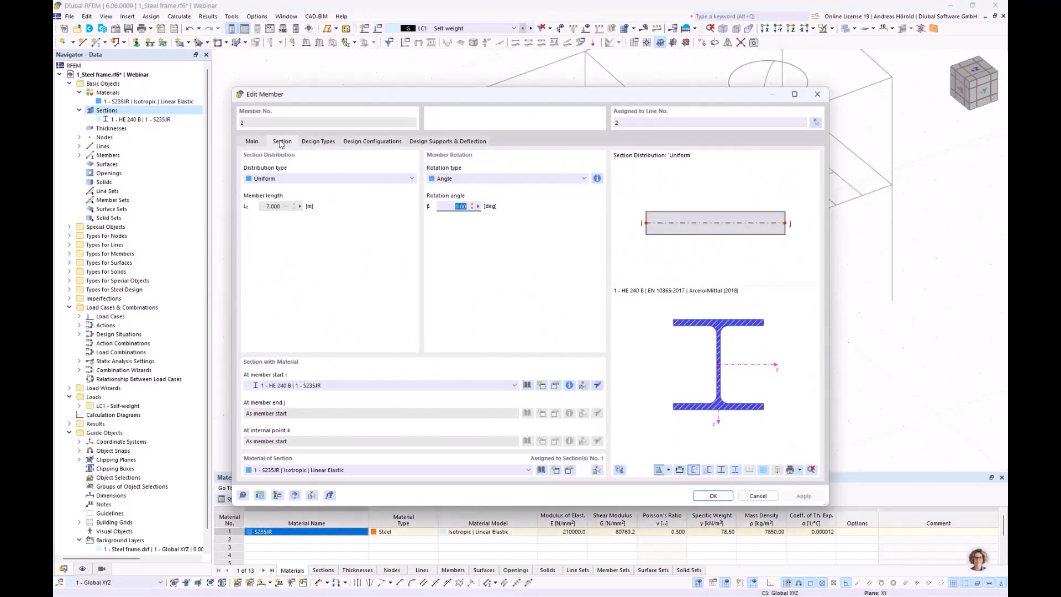
pyautogui.click(454, 207)
pyautogui.click(713, 496)
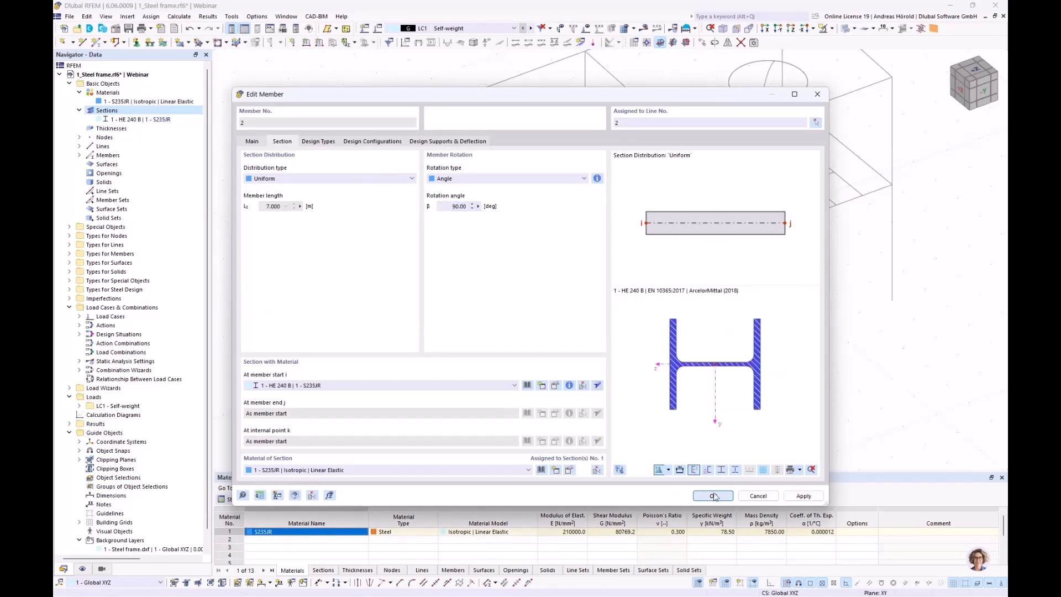
pyautogui.scroll(6, 401, 139)
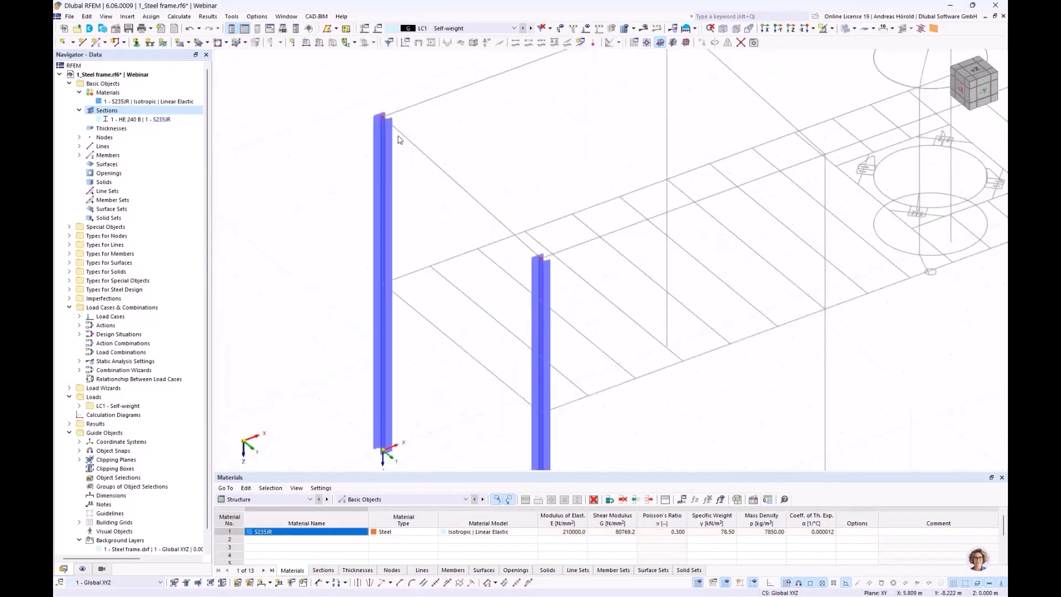
pyautogui.scroll(-4, 399, 137)
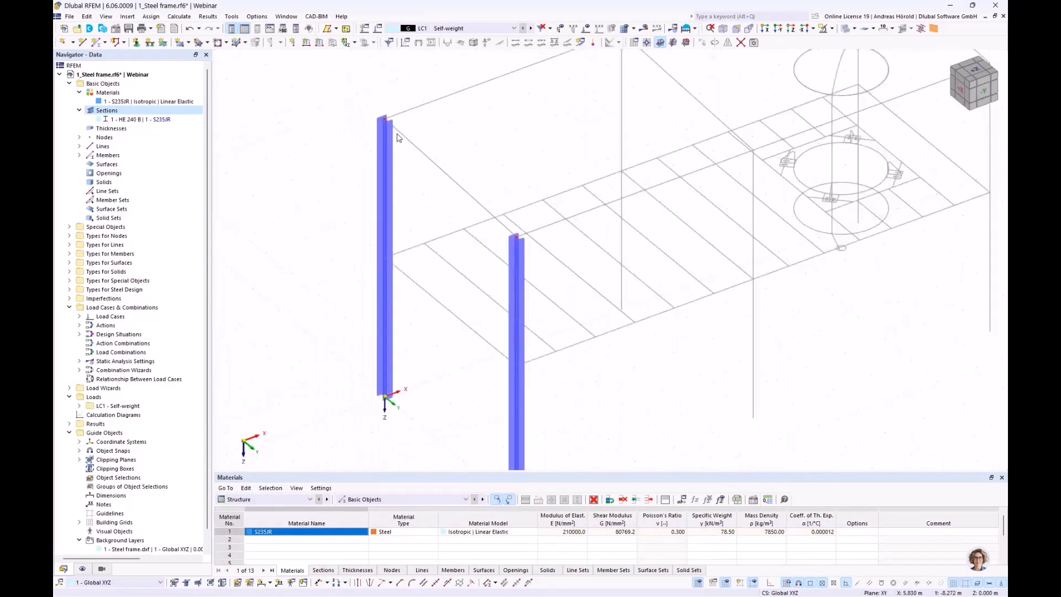
pyautogui.scroll(4, 421, 177)
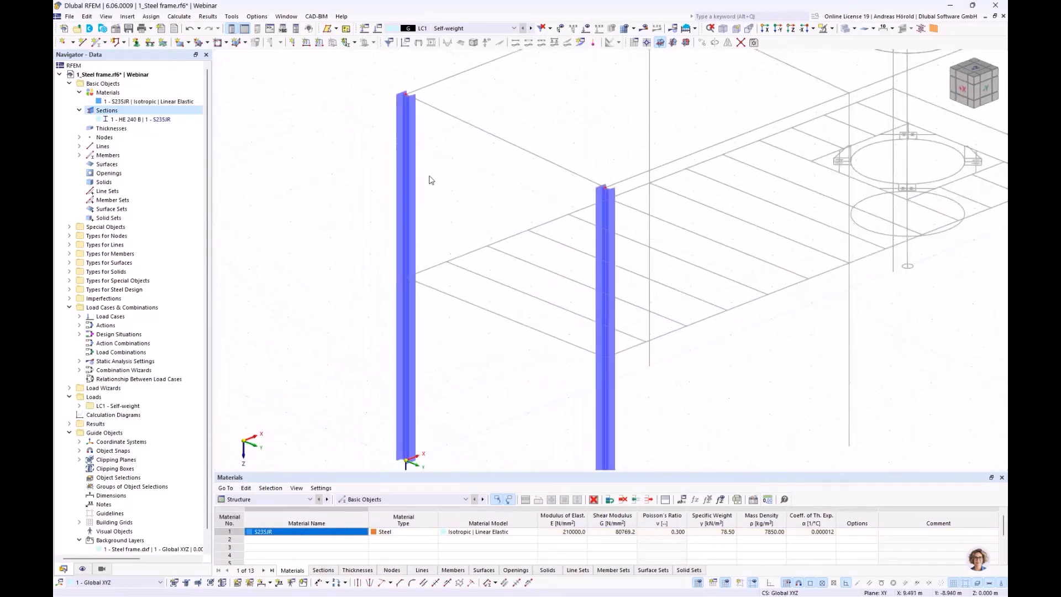
pyautogui.scroll(-1, 433, 209)
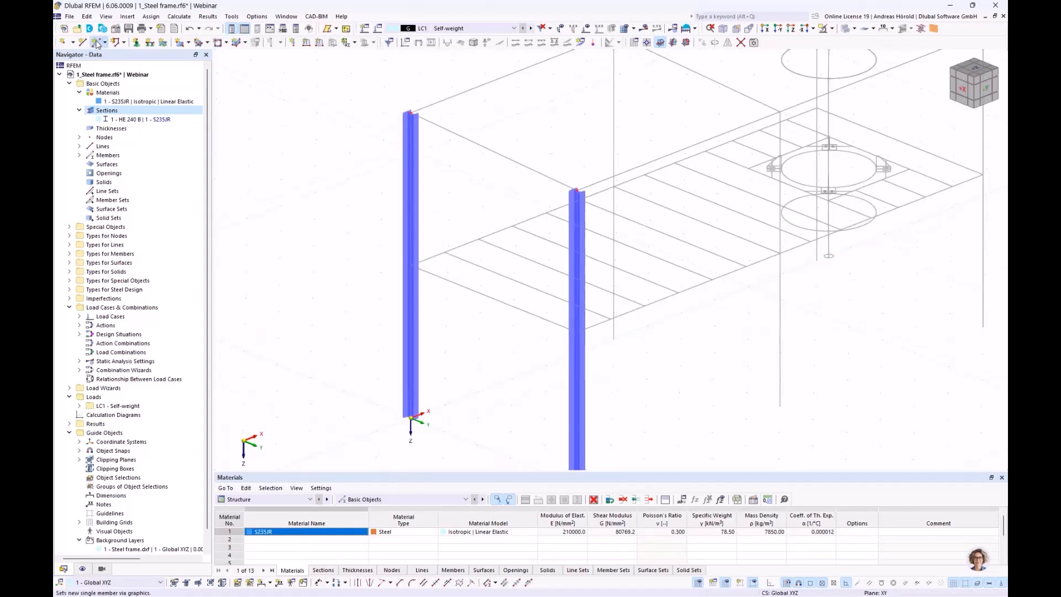
# - Draw an HE 240 B cross beam in S235JR between the two columns at the platform level, Z -3.500 m
pyautogui.click(96, 43)
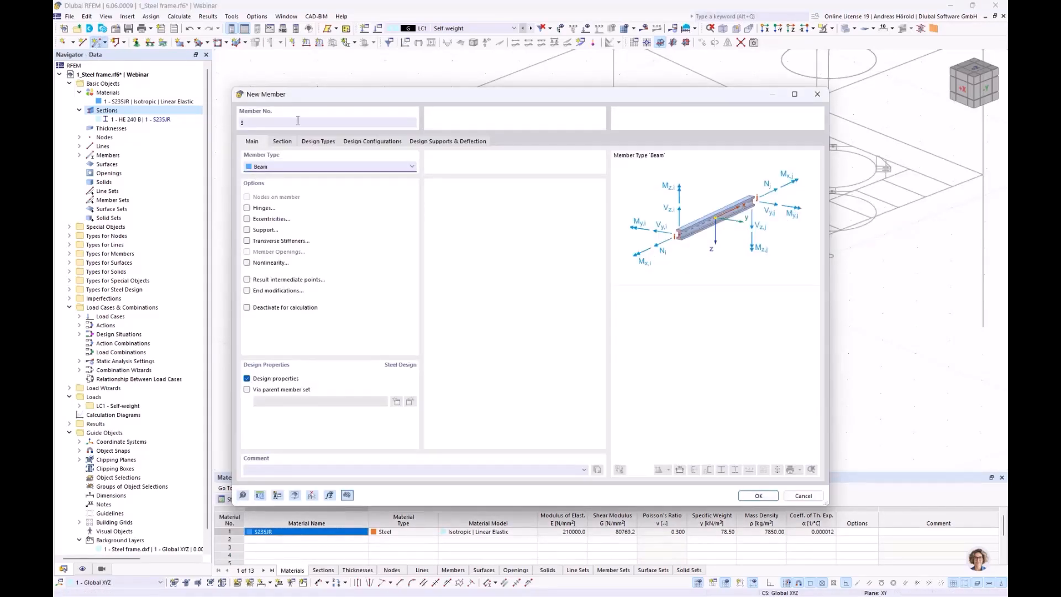
pyautogui.click(281, 141)
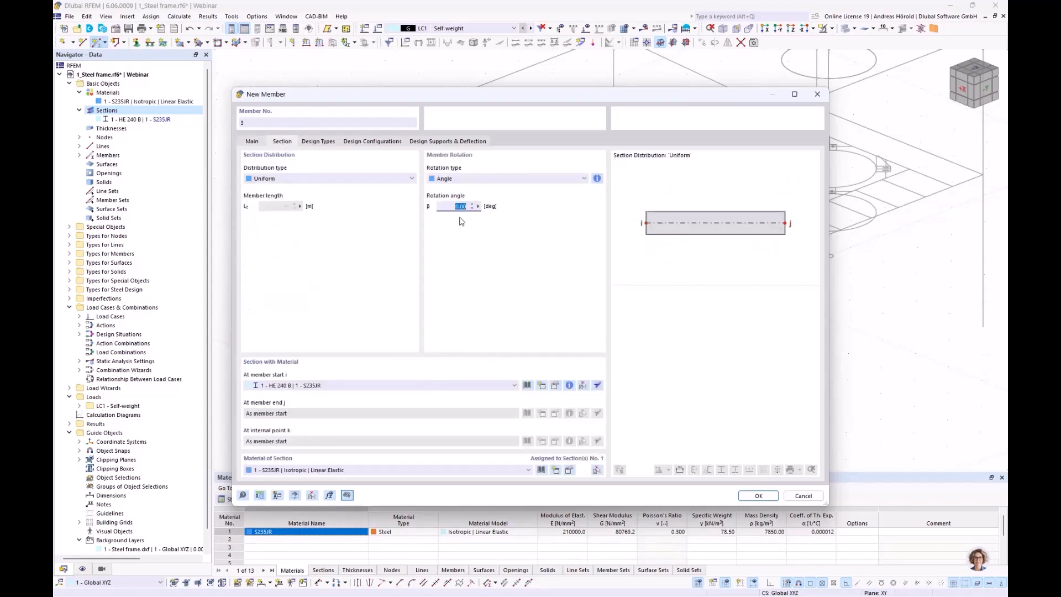
pyautogui.click(761, 495)
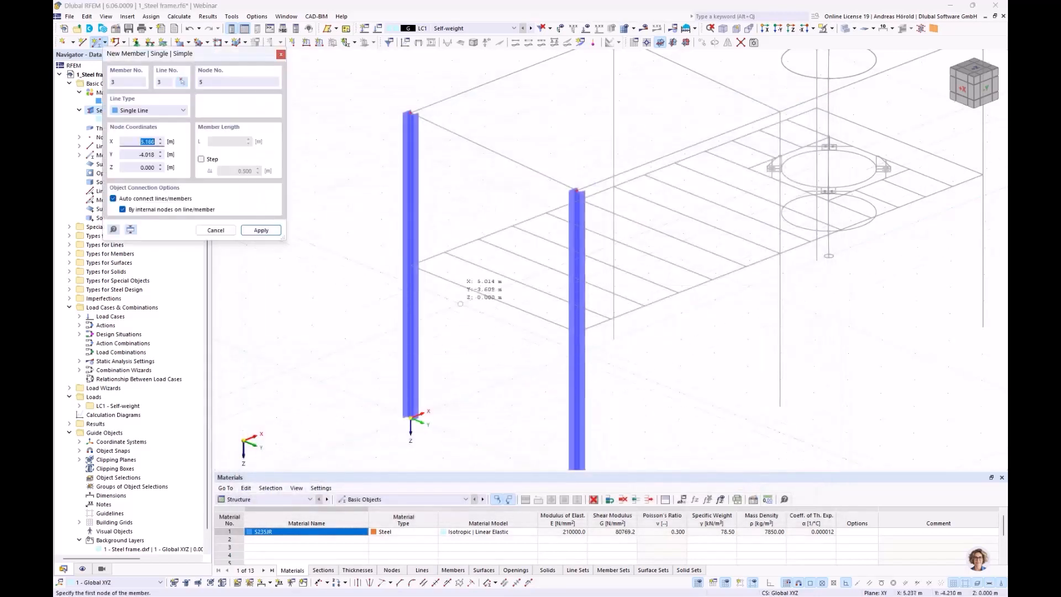
pyautogui.click(412, 264)
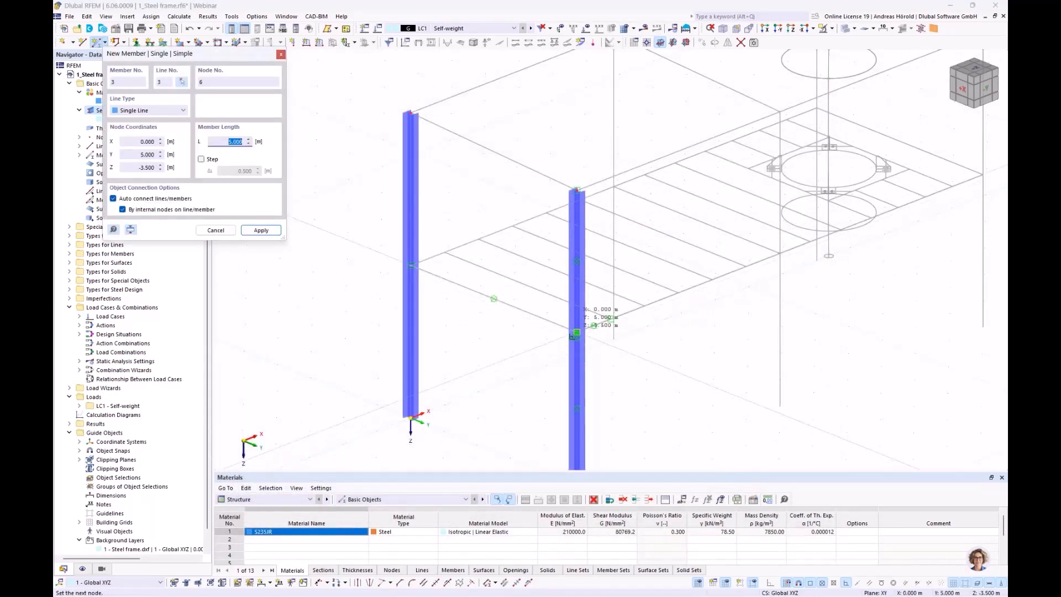
pyautogui.click(577, 333)
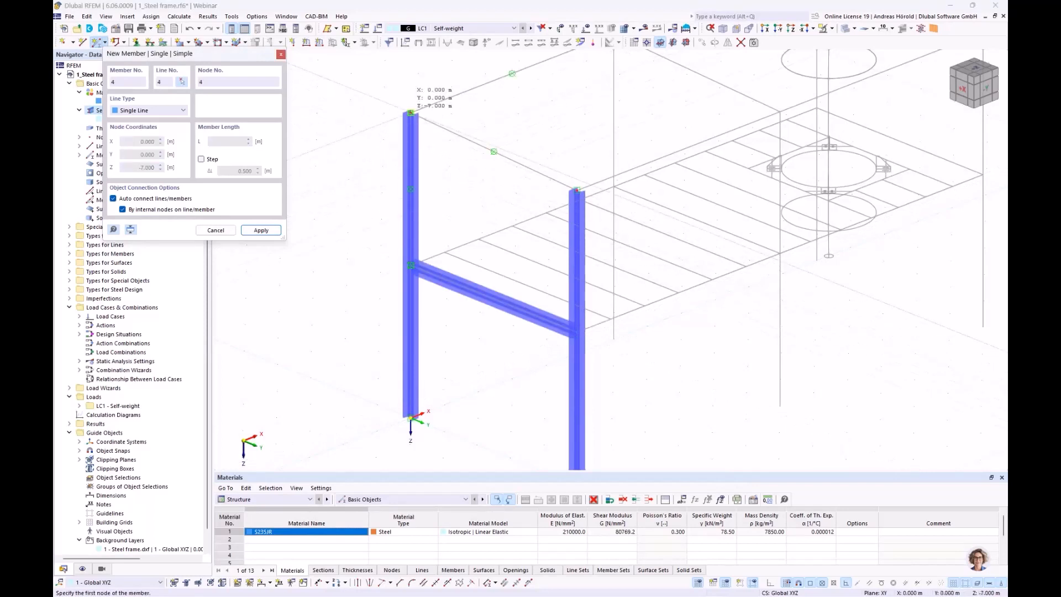
# - Draw the sloping roof beam between the tops of the two columns, from Z -7.000 m to Z -6.750 m, and end member input
pyautogui.click(411, 113)
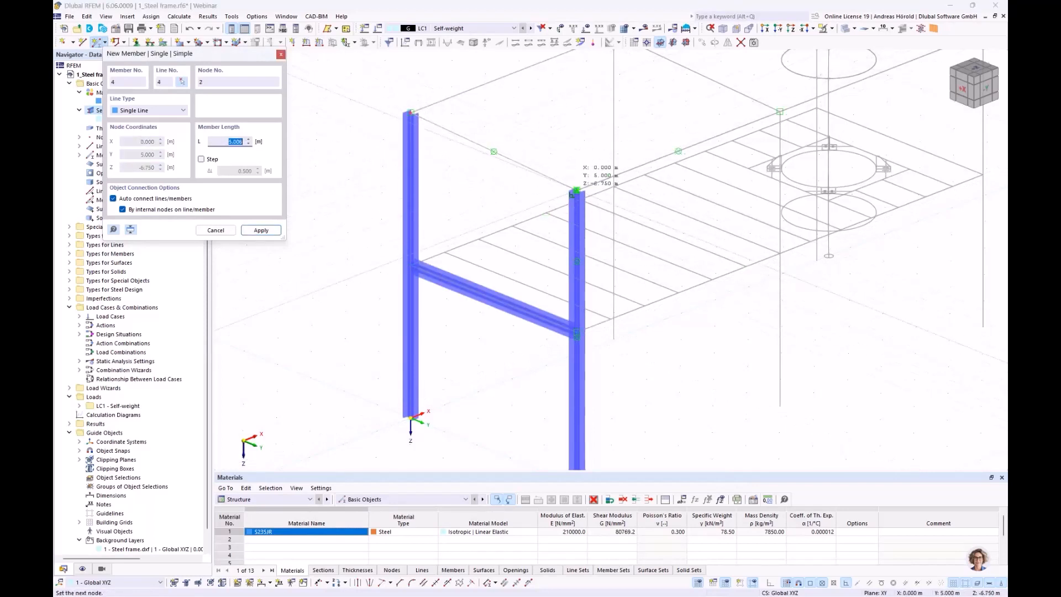
pyautogui.click(577, 191)
pyautogui.press('Escape')
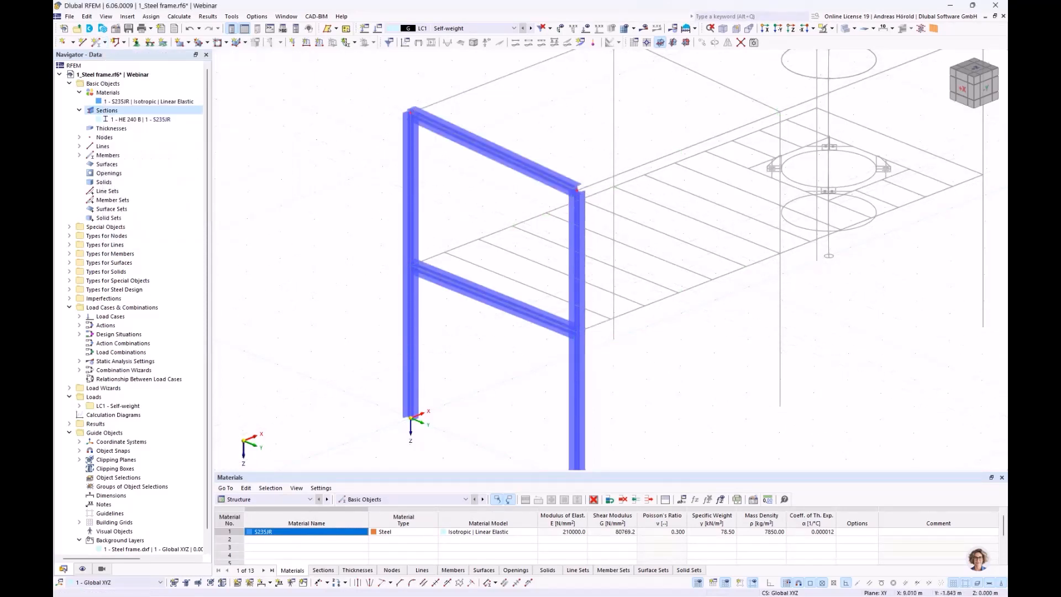
pyautogui.scroll(-2, 655, 276)
pyautogui.moveTo(657, 301); pyautogui.dragTo(618, 280, button='middle')
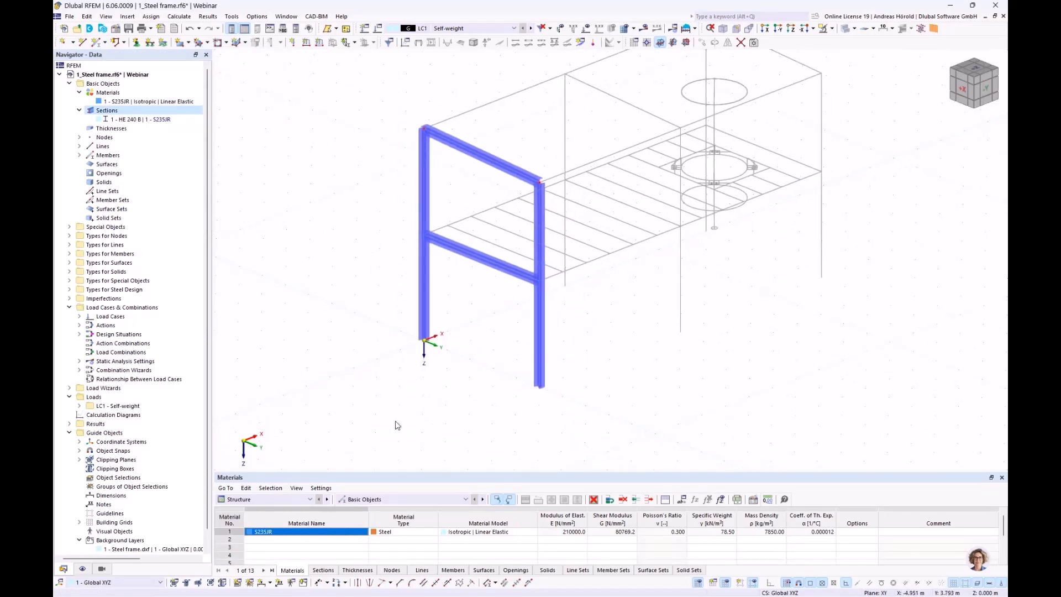
# - Assign the Hinged nodal support to the base nodes of both frame columns
pyautogui.click(136, 44)
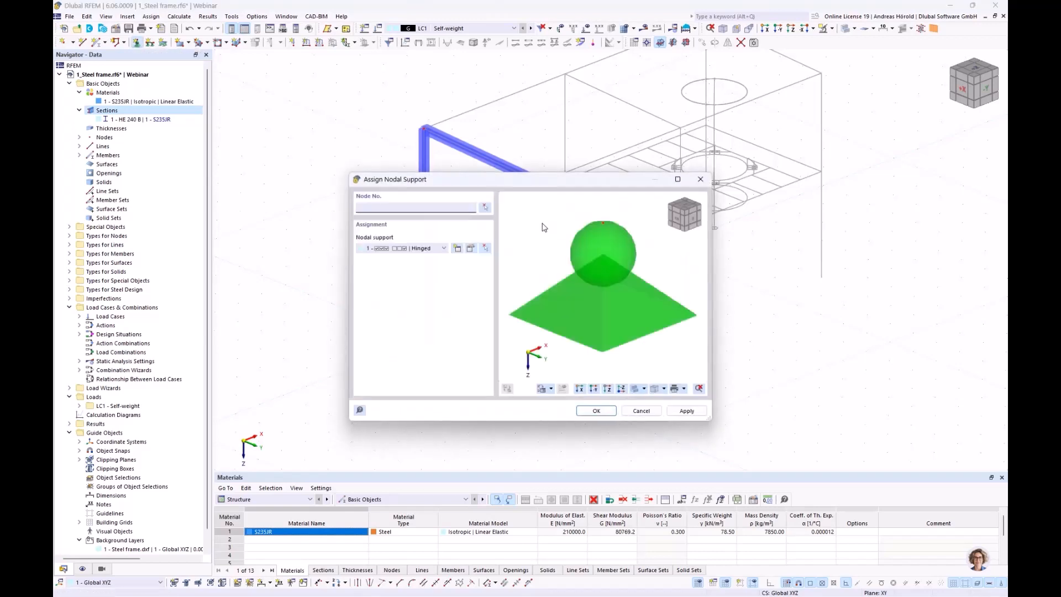
pyautogui.click(472, 249)
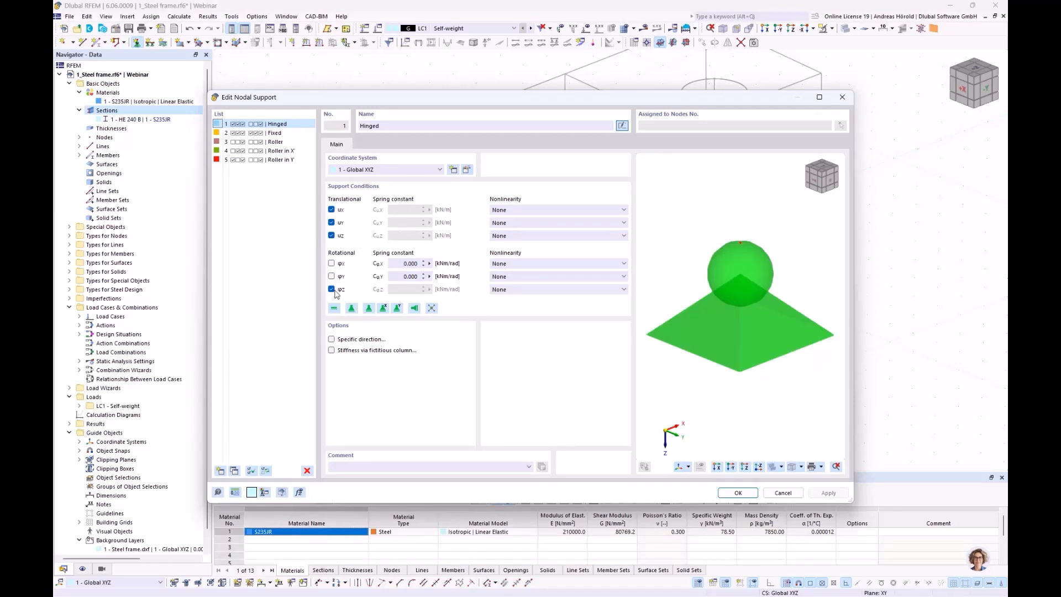
pyautogui.moveTo(315, 100); pyautogui.dragTo(590, 95)
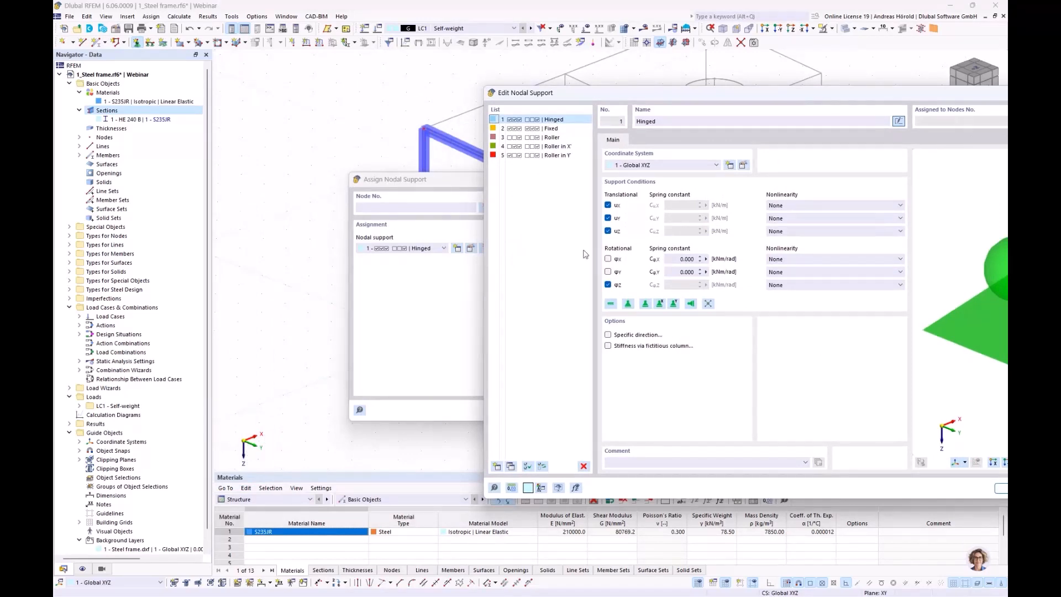
pyautogui.moveTo(705, 99); pyautogui.dragTo(475, 81)
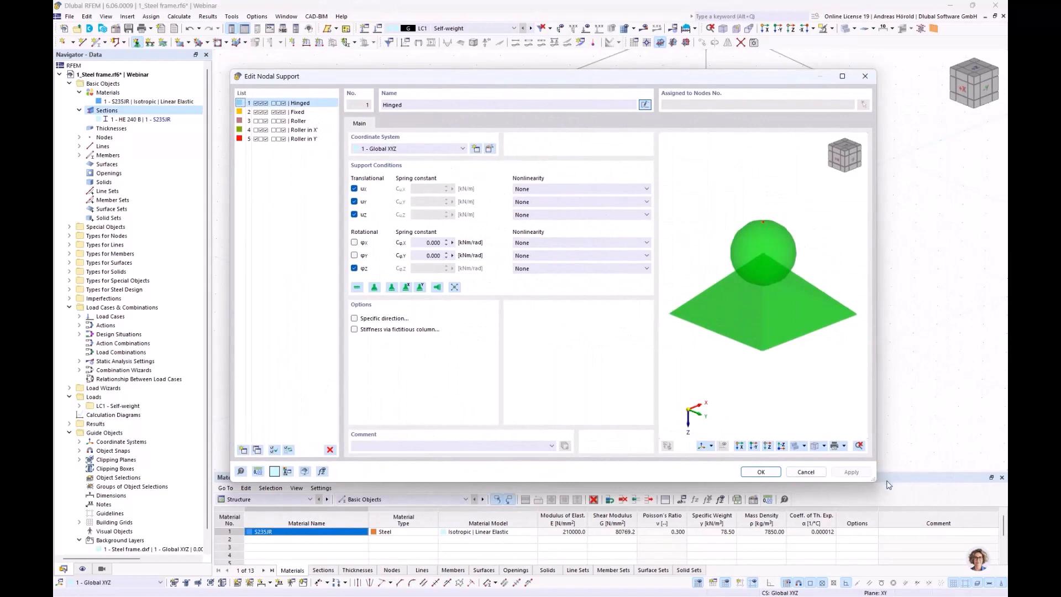
pyautogui.click(753, 473)
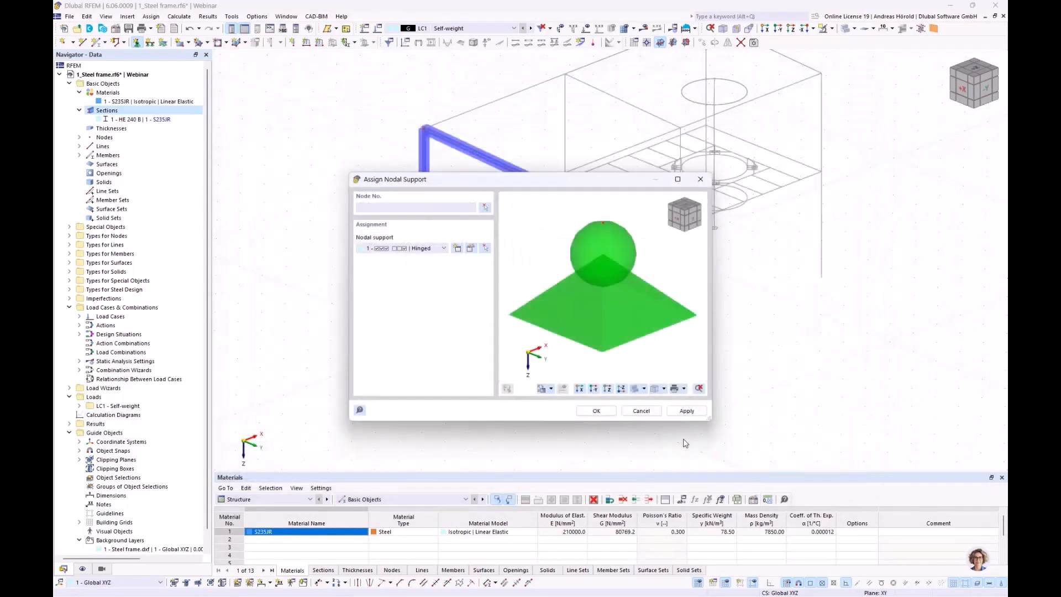
pyautogui.click(595, 412)
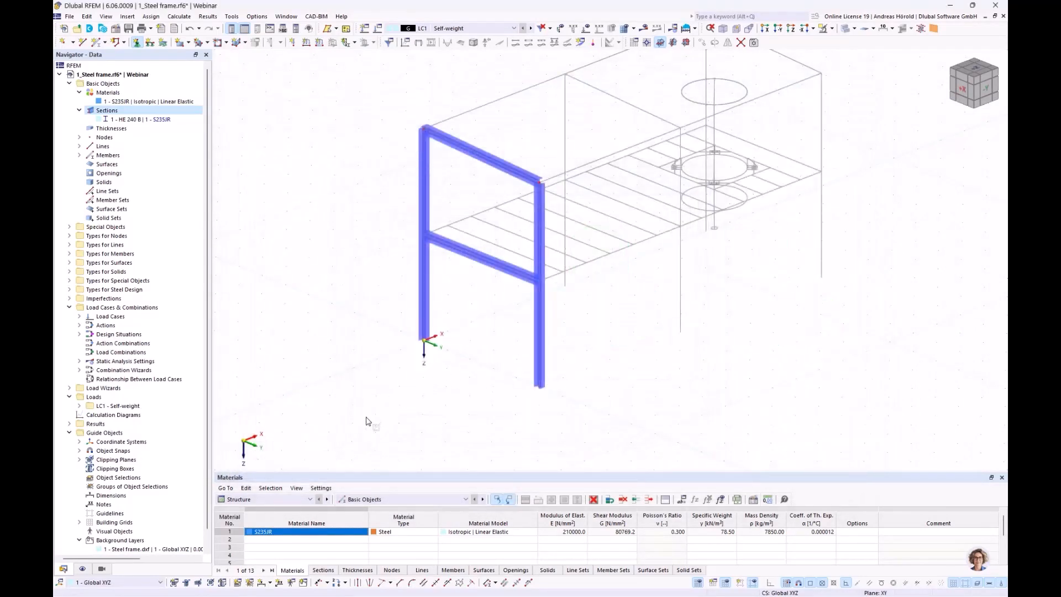
pyautogui.moveTo(366, 417); pyautogui.dragTo(628, 317)
pyautogui.scroll(1, 510, 373)
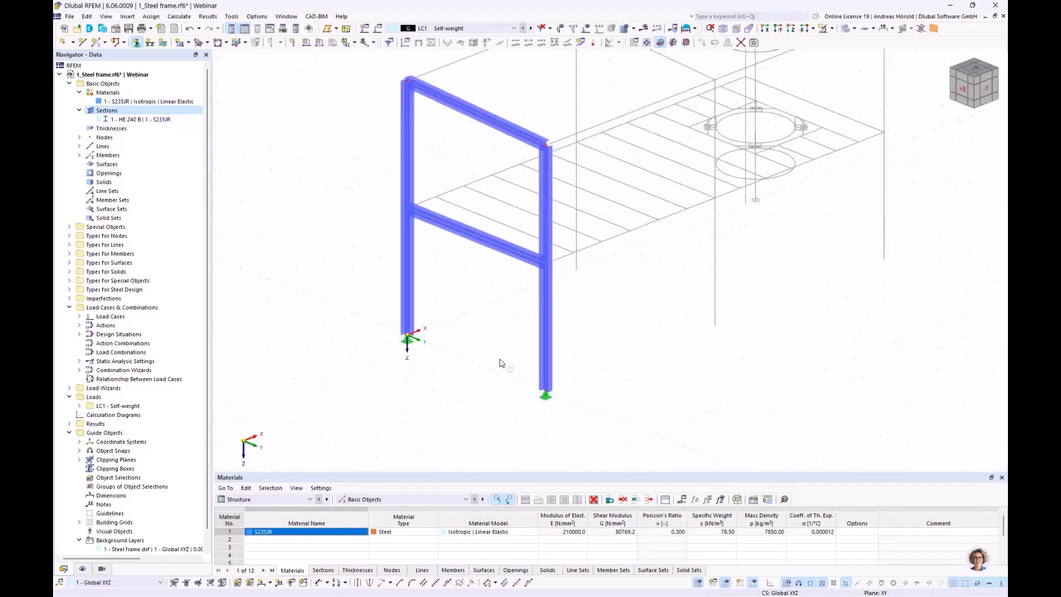
# - Copy the complete frame with its supports from the first axis to the middle and far-end axes of the background layer
pyautogui.scroll(-2, 511, 369)
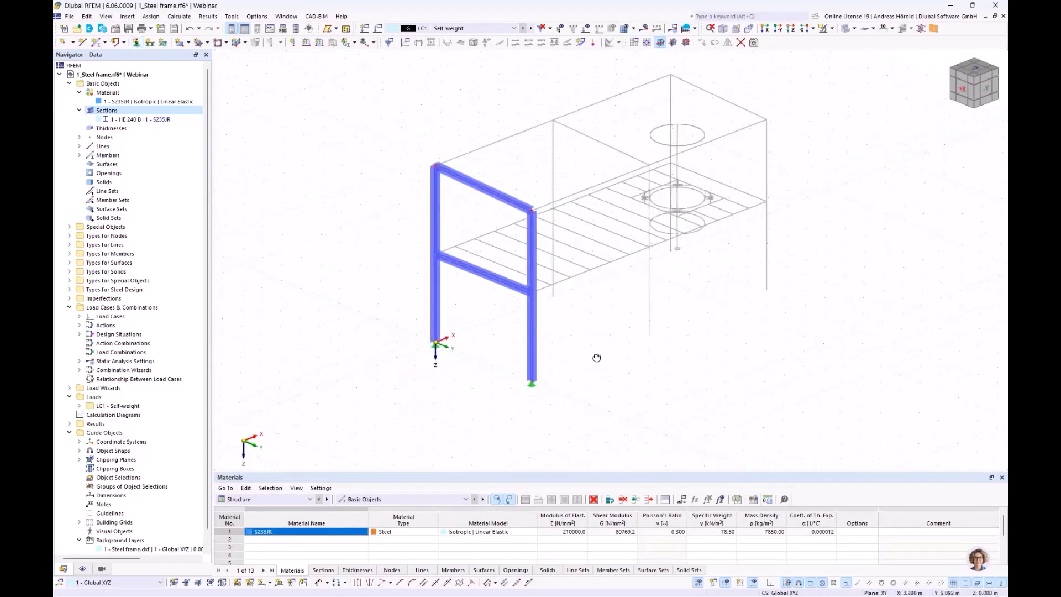
pyautogui.keyDown('ctrl'); pyautogui.moveTo(595, 358); pyautogui.dragTo(543, 434, button='middle'); pyautogui.keyUp('ctrl')
pyautogui.scroll(1, 473, 370)
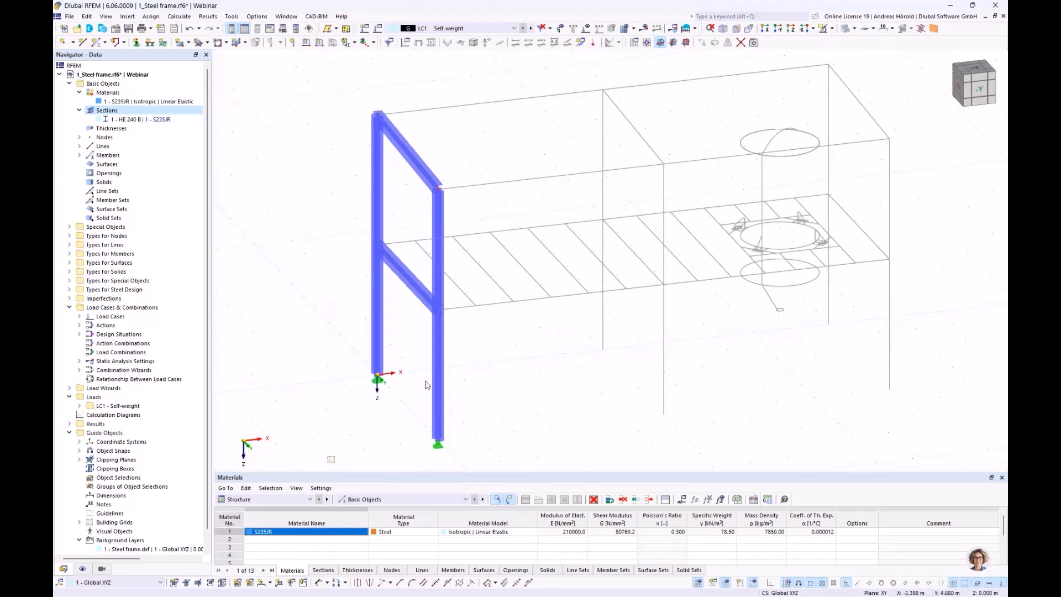
pyautogui.moveTo(330, 466); pyautogui.dragTo(482, 96)
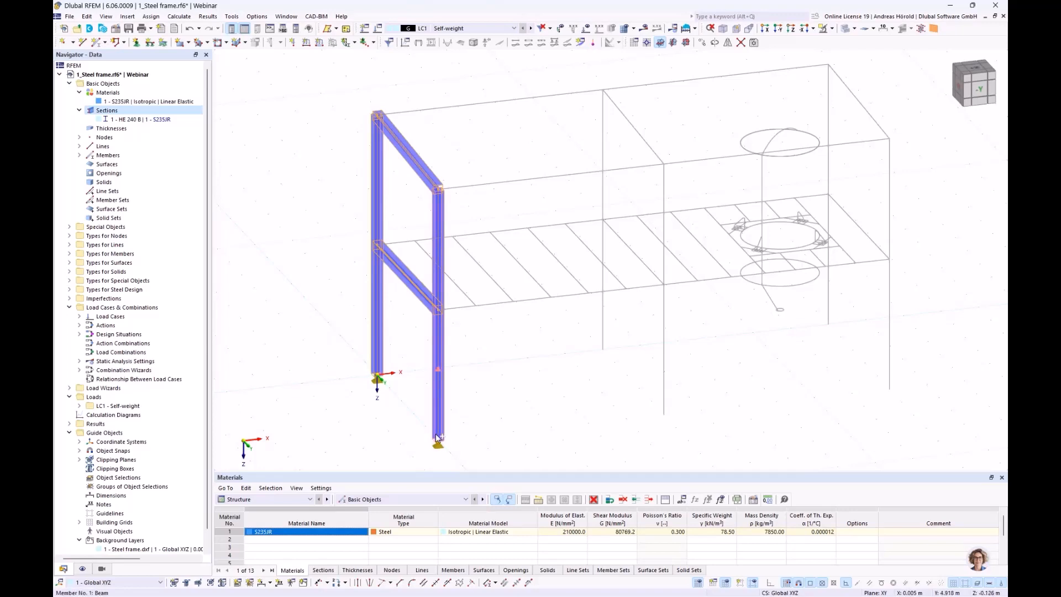
pyautogui.moveTo(438, 441)
pyautogui.keyDown('ctrl'); pyautogui.moveTo(437, 441); pyautogui.dragTo(890, 394); pyautogui.keyUp('ctrl')
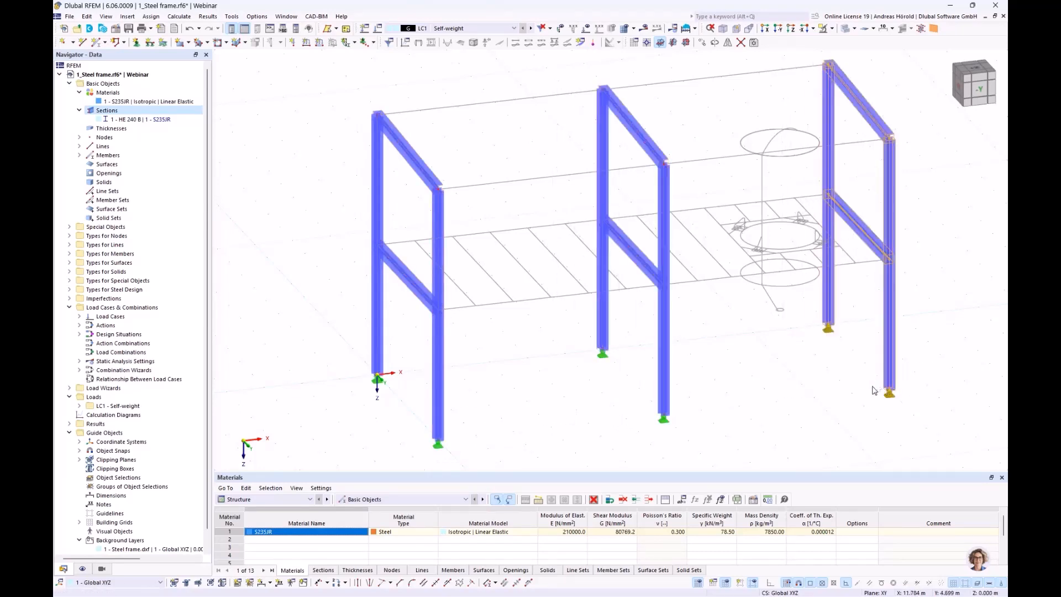
pyautogui.click(546, 400)
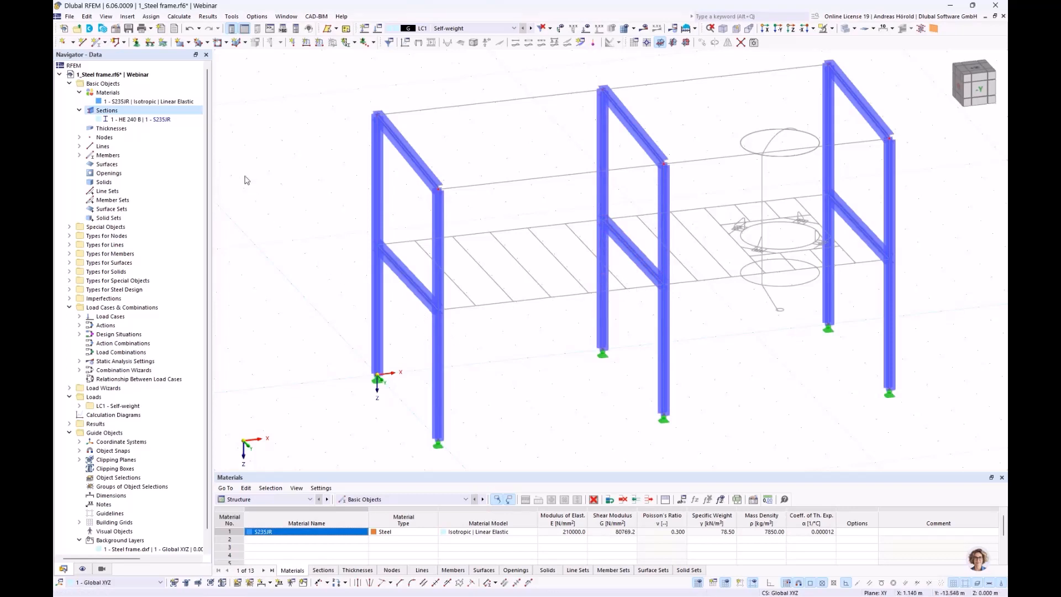
# - Start a new single beam member and assign it the HE 220 A section in S235JR from the library
pyautogui.click(96, 42)
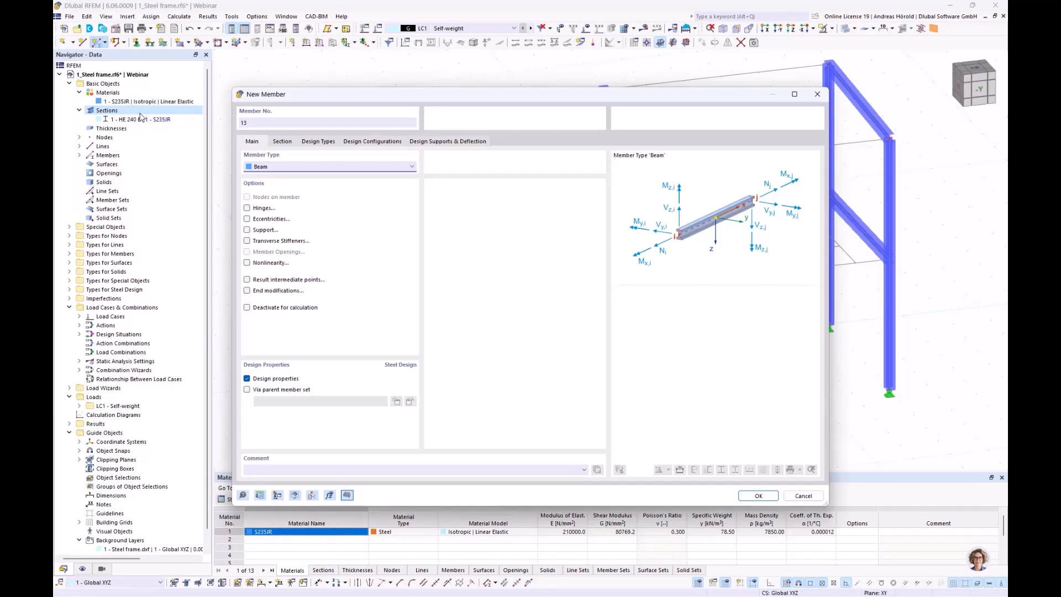
pyautogui.click(280, 143)
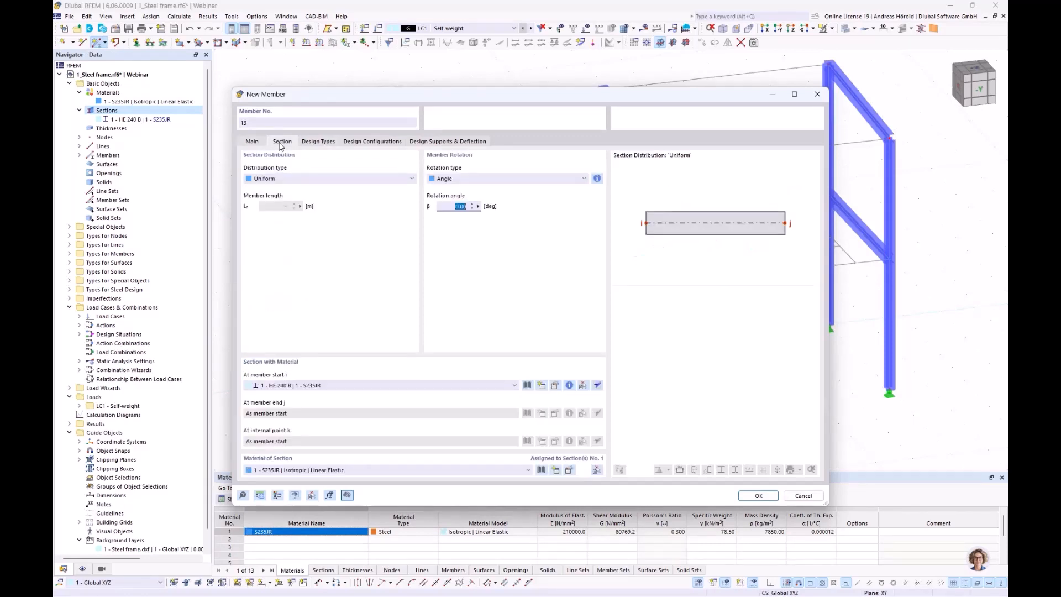
pyautogui.click(527, 386)
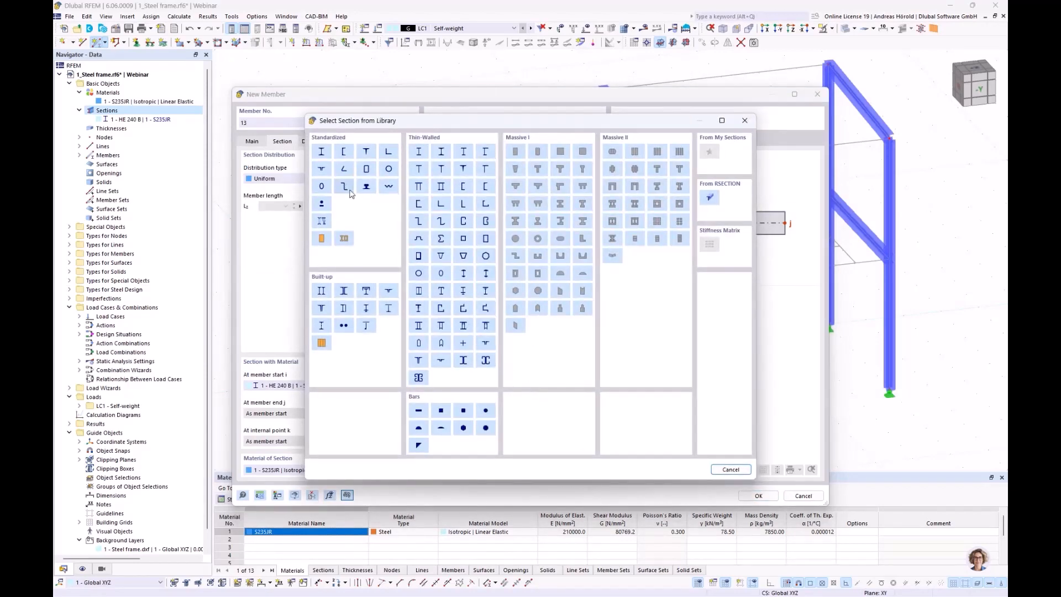
pyautogui.click(322, 152)
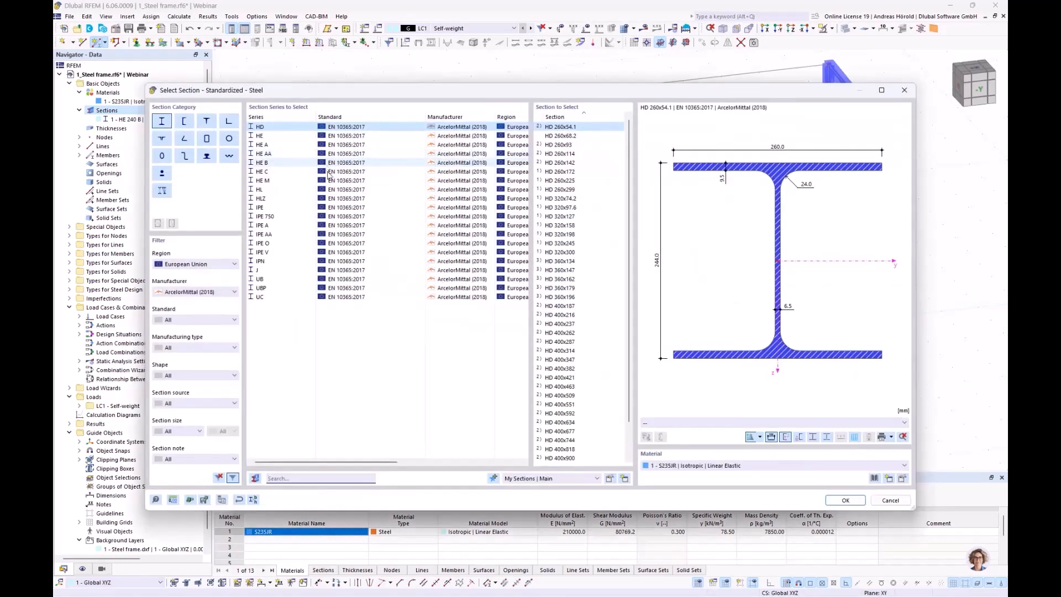
pyautogui.click(292, 144)
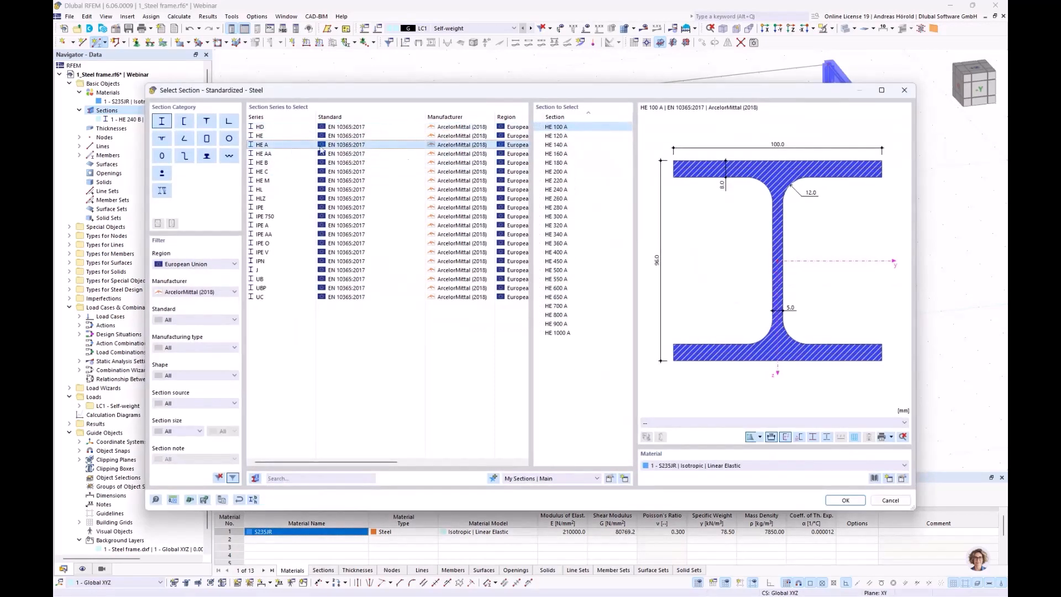
pyautogui.click(575, 181)
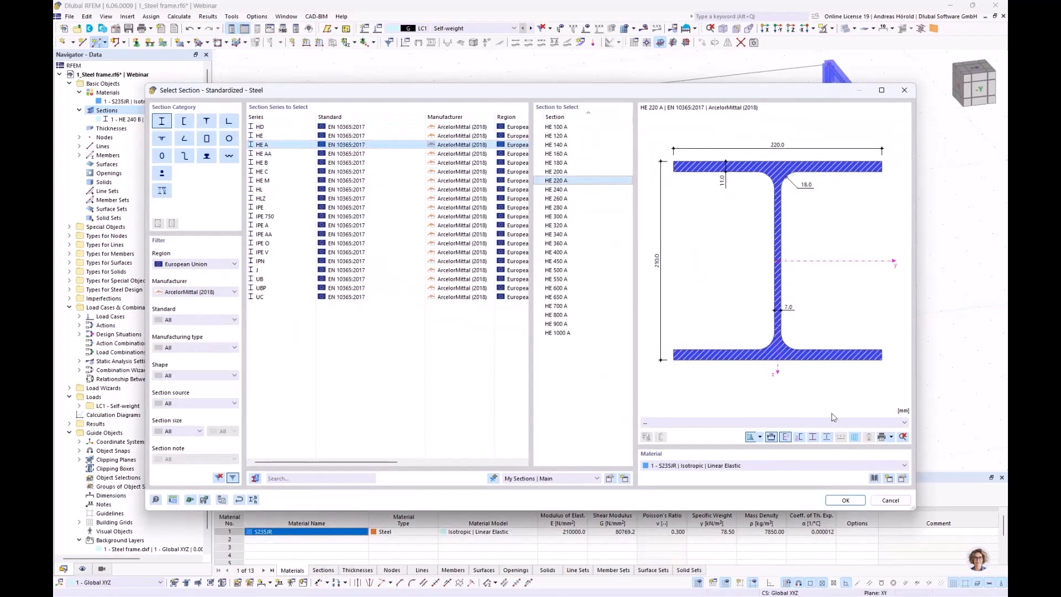
pyautogui.click(842, 500)
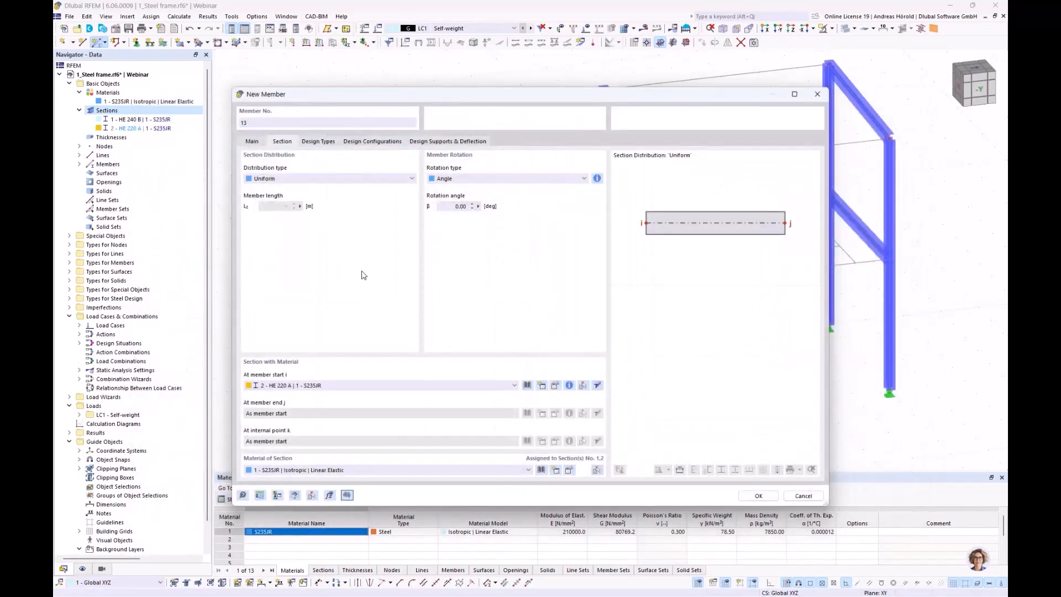
# - Give the new beam a local xyz member hinge releasing φy and φz at both its start and end
pyautogui.click(252, 142)
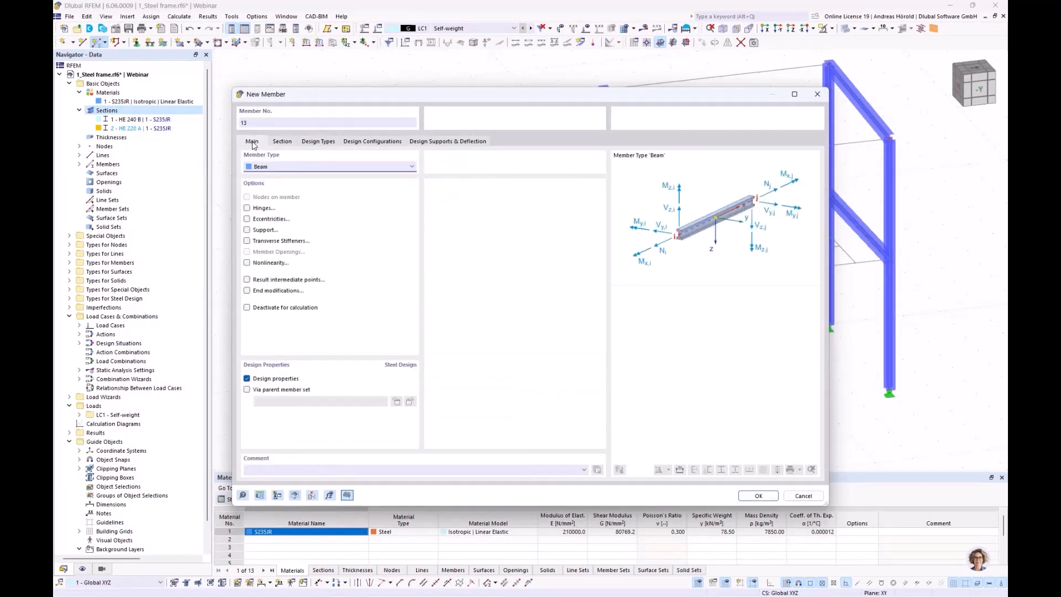
pyautogui.click(247, 208)
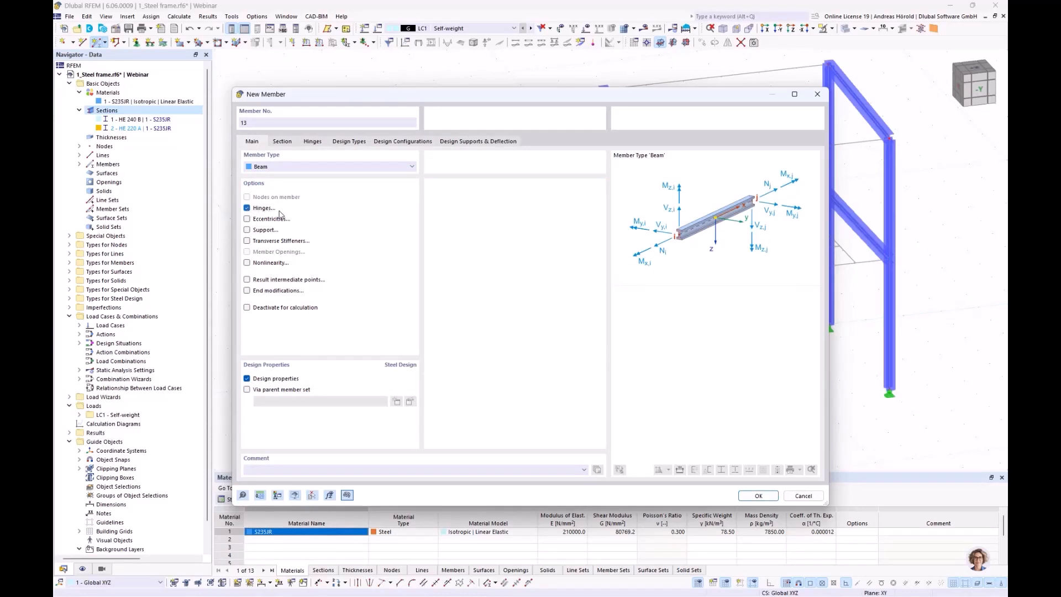
pyautogui.click(311, 142)
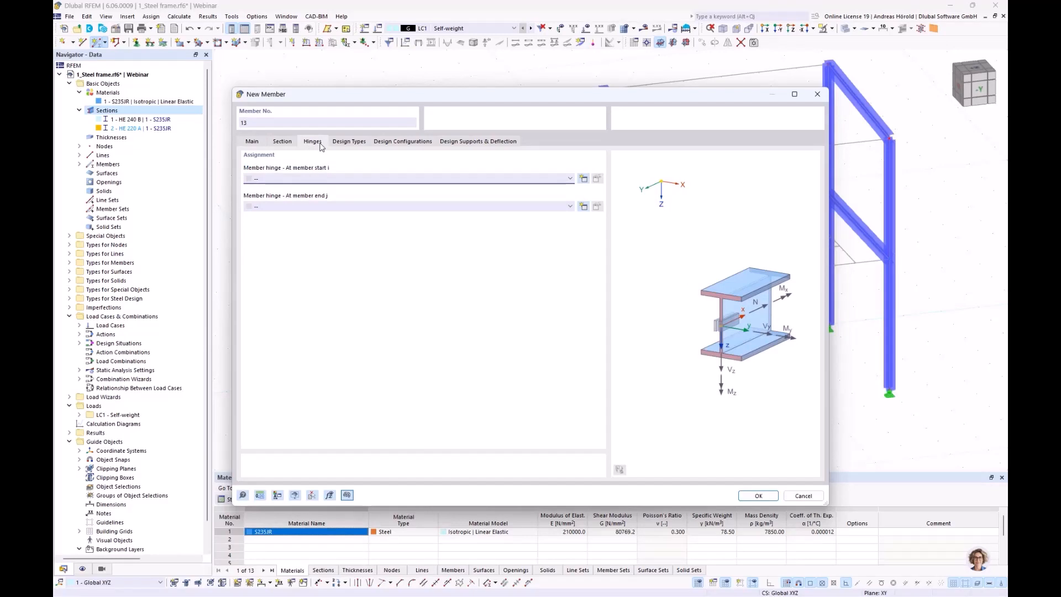
pyautogui.click(584, 178)
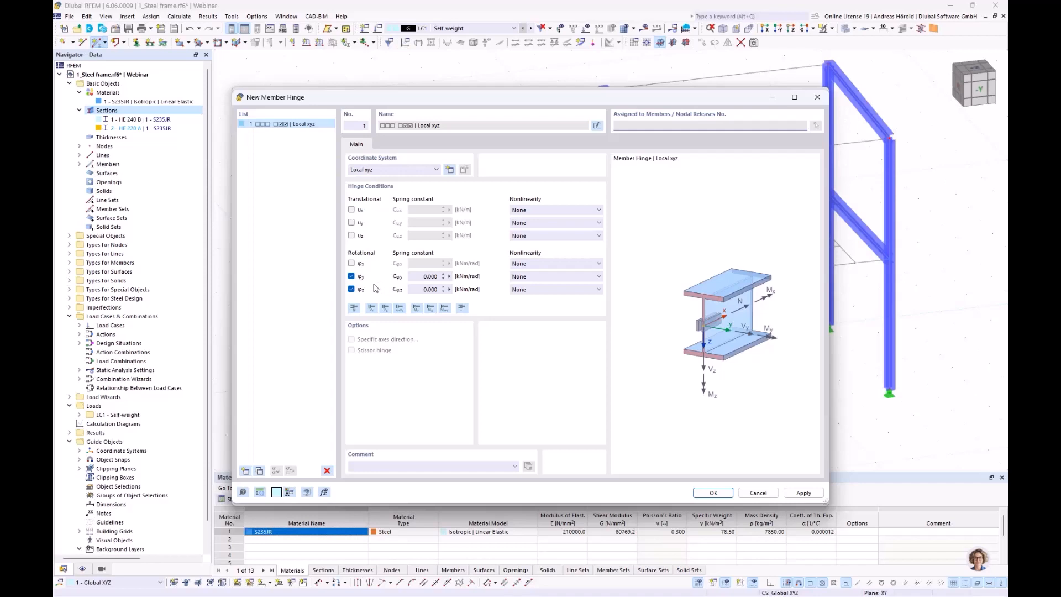
pyautogui.click(707, 491)
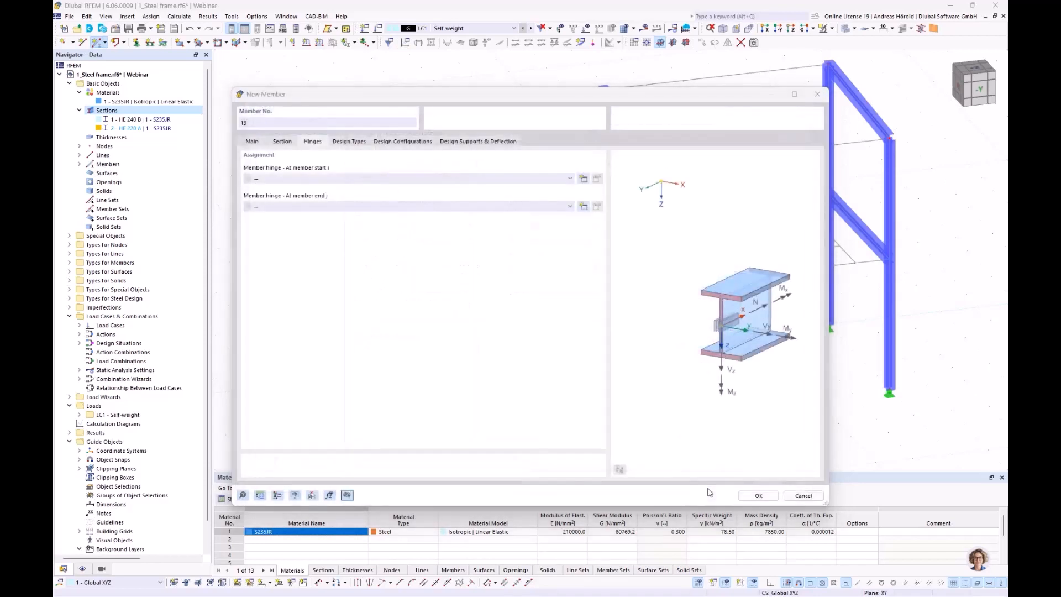
pyautogui.click(504, 207)
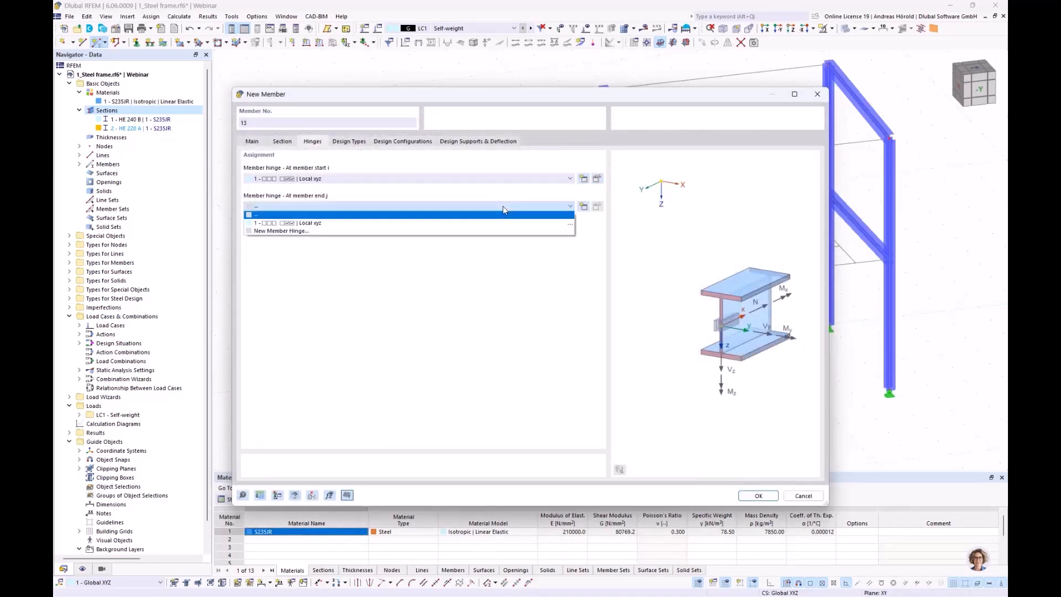
pyautogui.click(459, 226)
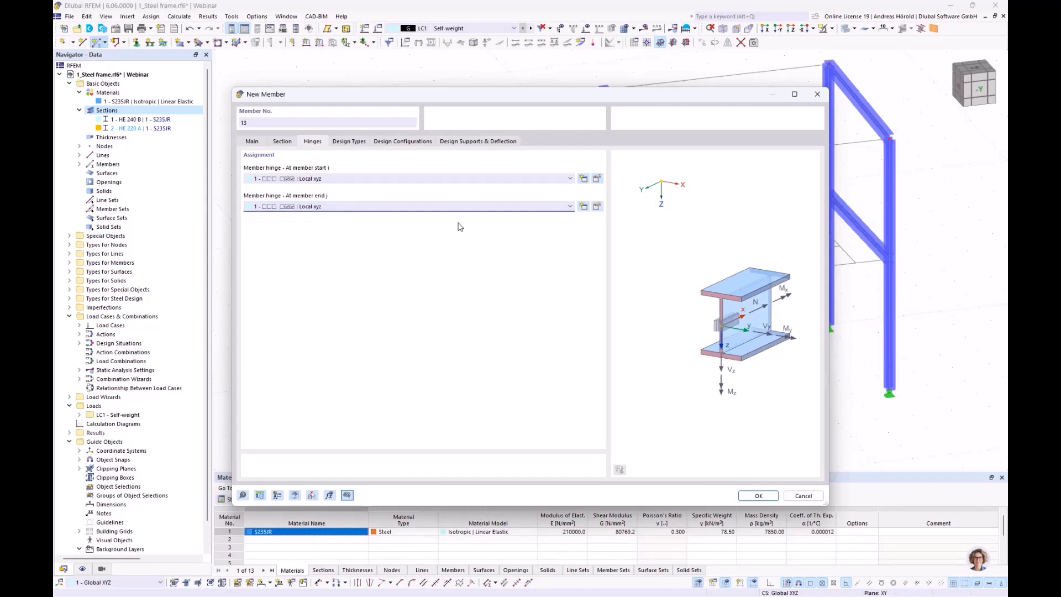
pyautogui.click(758, 496)
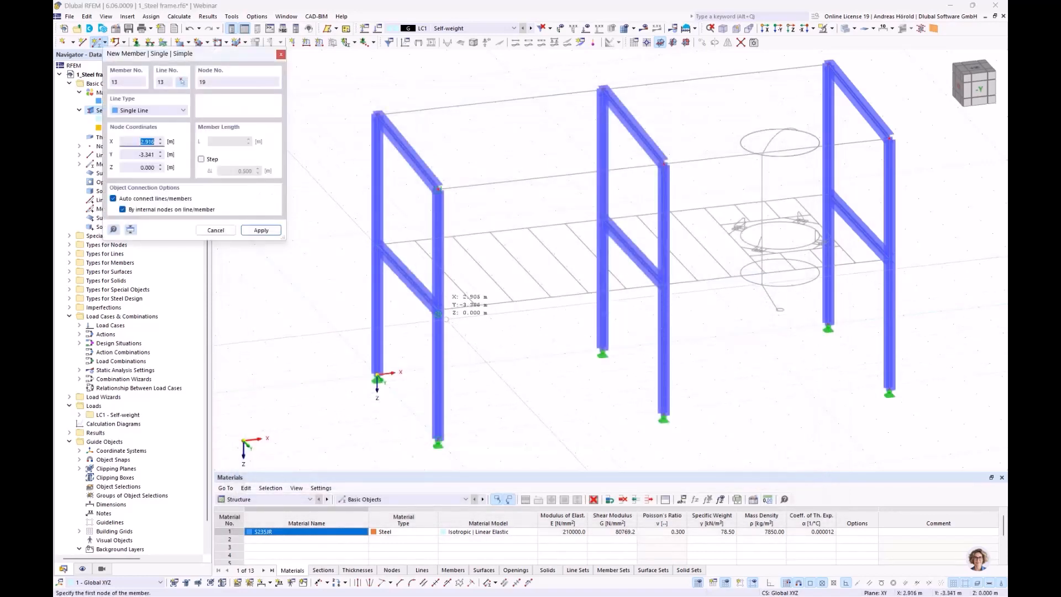
# - Draw the hinged HE 220 A beam along the front platform edge at Z -3.500 m, from the first frame to the middle frame
pyautogui.click(438, 310)
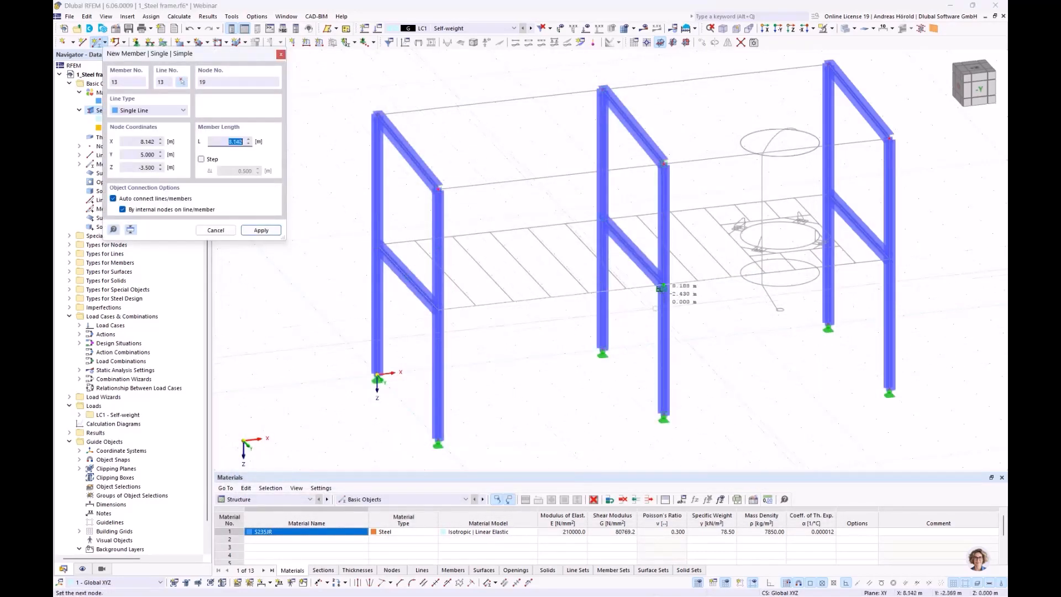
pyautogui.click(662, 285)
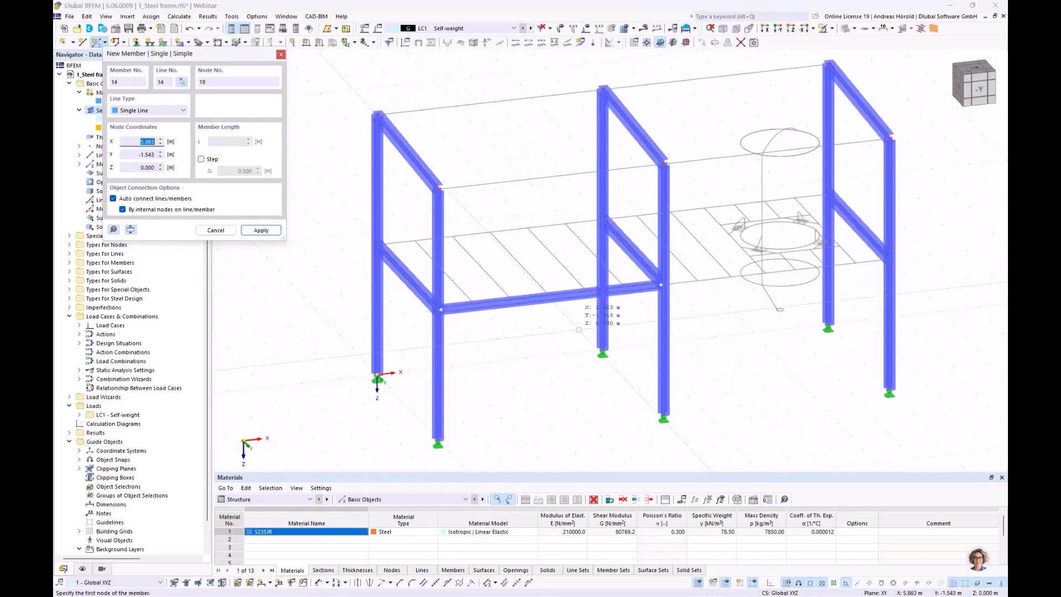
pyautogui.press('Escape')
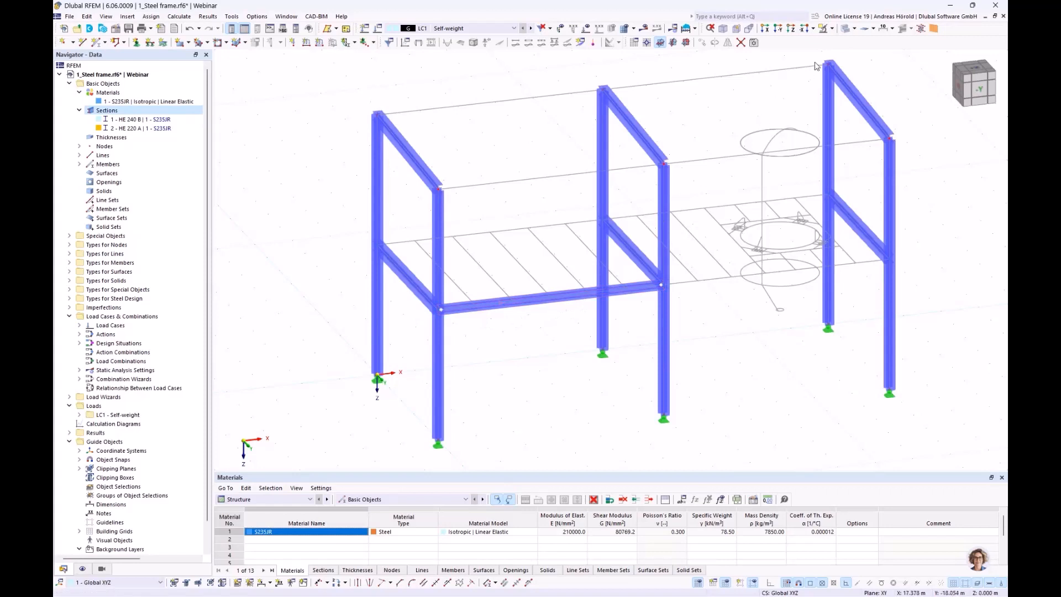
# - Show the model as wireframe and turn on the display of member outlines
pyautogui.click(854, 29)
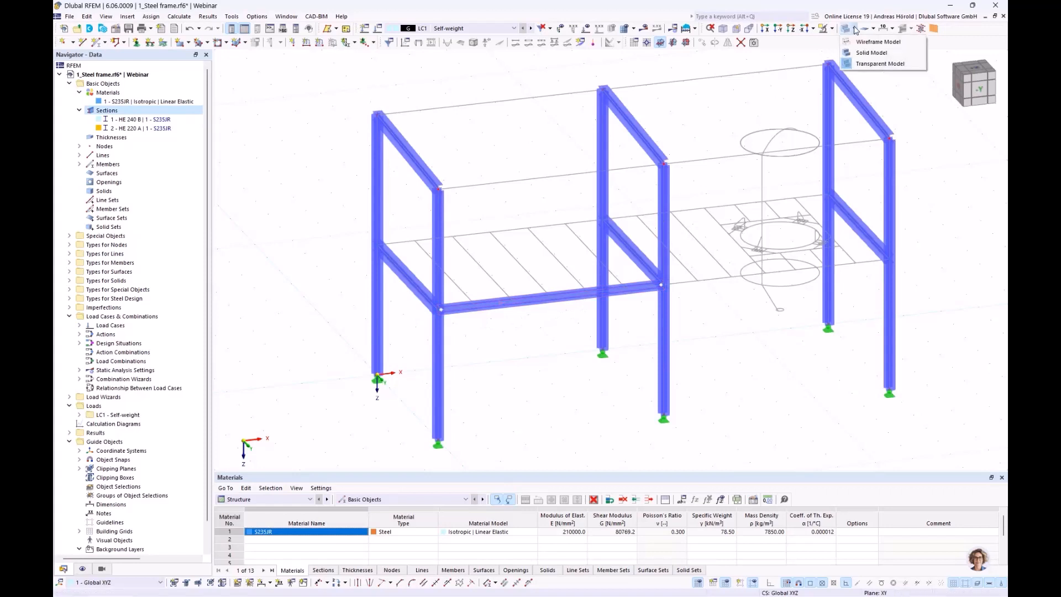
pyautogui.click(849, 43)
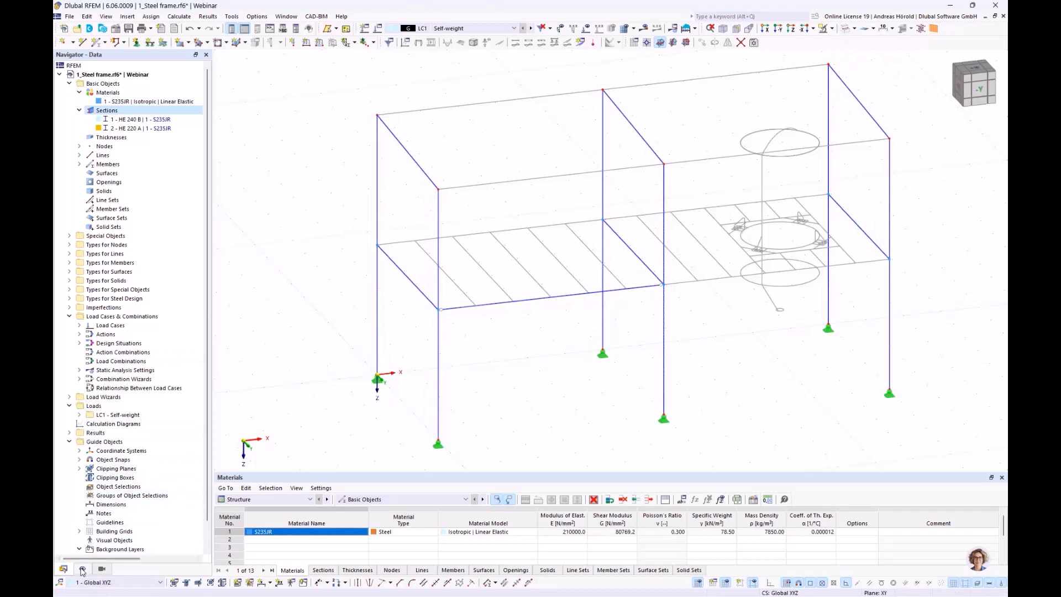
pyautogui.click(83, 570)
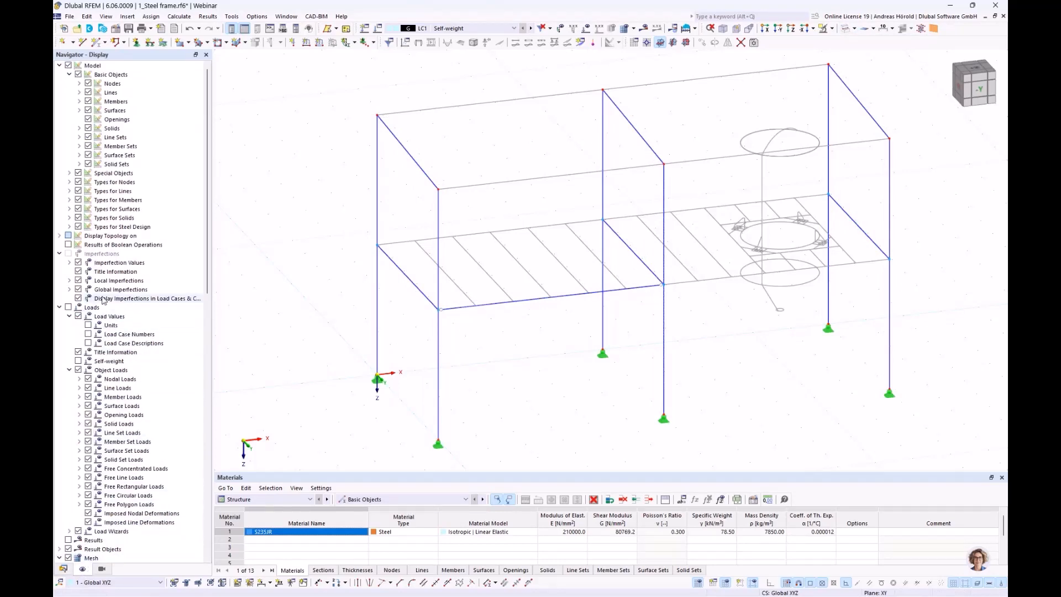
pyautogui.click(80, 110)
pyautogui.click(79, 111)
pyautogui.click(79, 102)
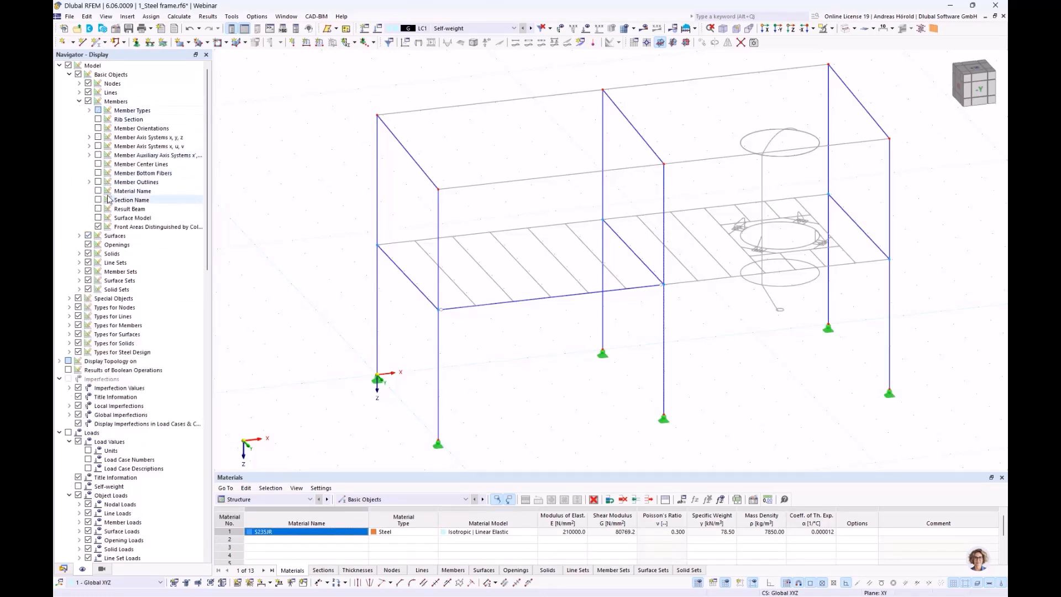
pyautogui.click(98, 183)
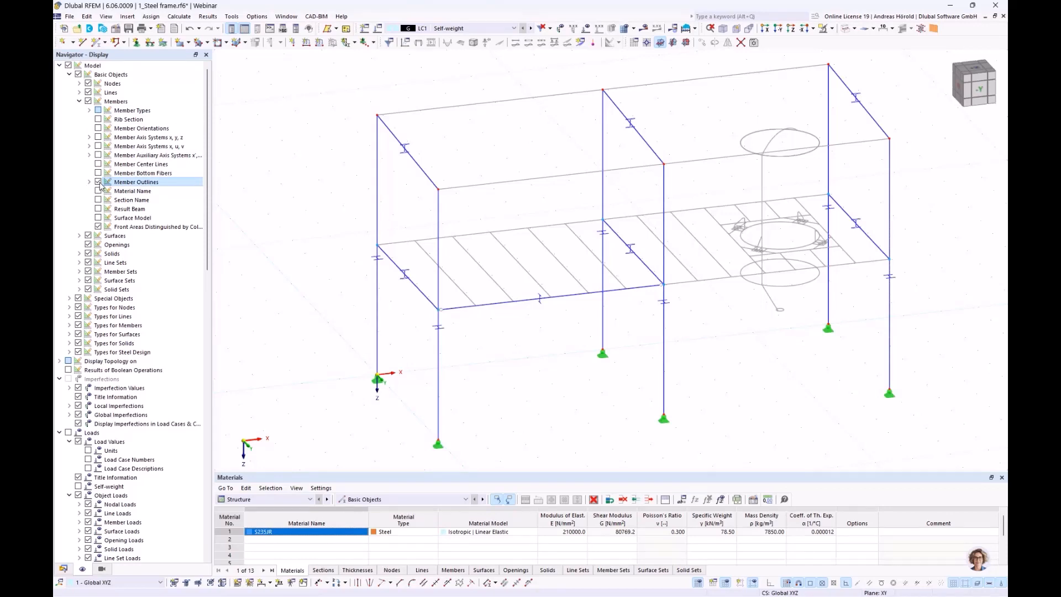
# - Turn on the display of section names for the members
pyautogui.click(99, 200)
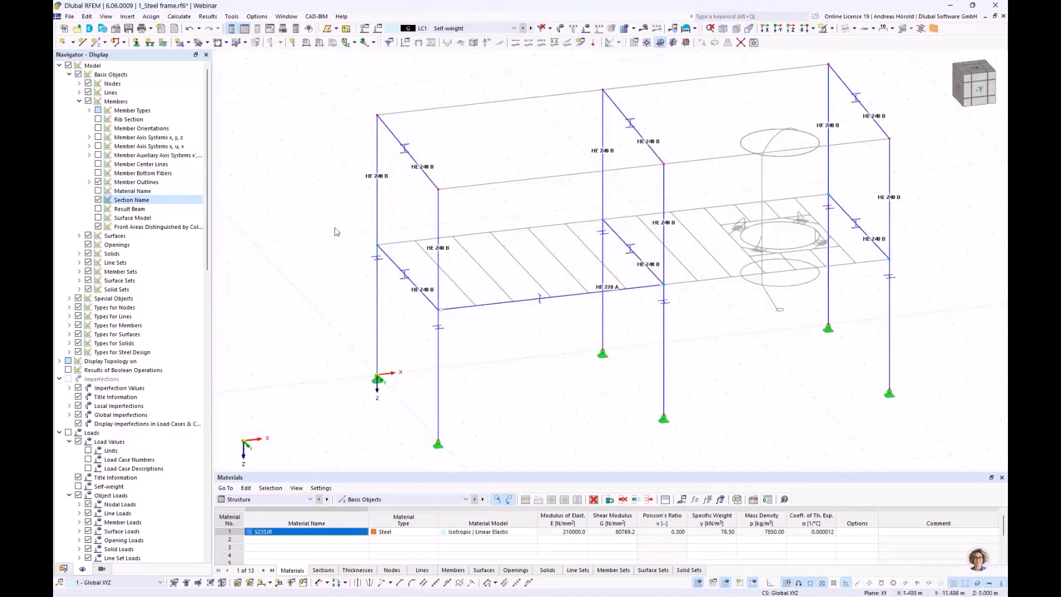
pyautogui.moveTo(434, 287)
pyautogui.keyDown('ctrl'); pyautogui.mouseDown(button='middle')
pyautogui.moveTo(559, 287)
pyautogui.moveTo(436, 303)
pyautogui.mouseUp(button='middle'); pyautogui.keyUp('ctrl')
pyautogui.scroll(2, 620, 330)
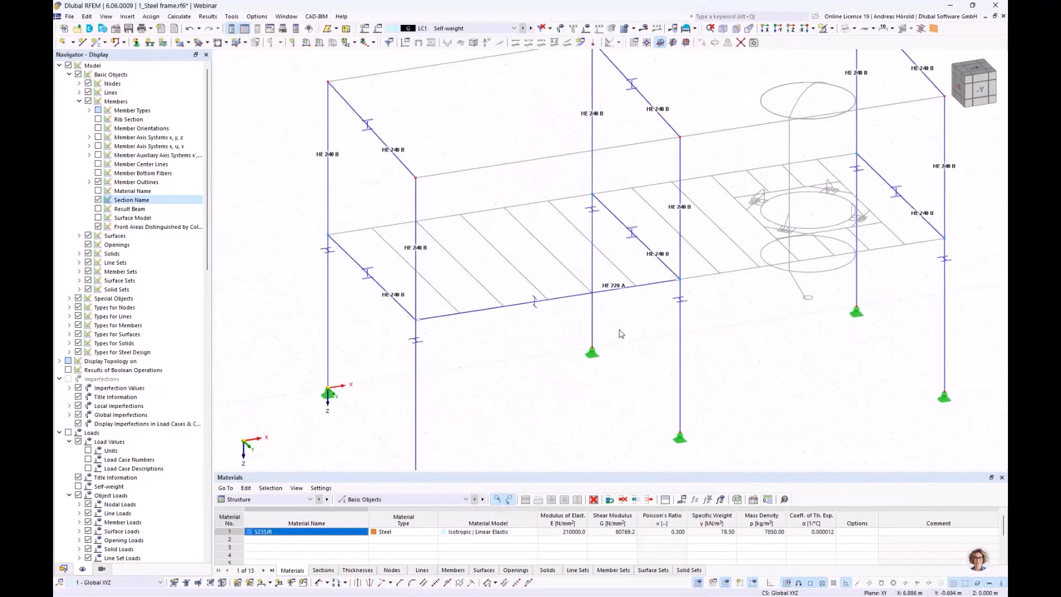
pyautogui.scroll(-2, 619, 330)
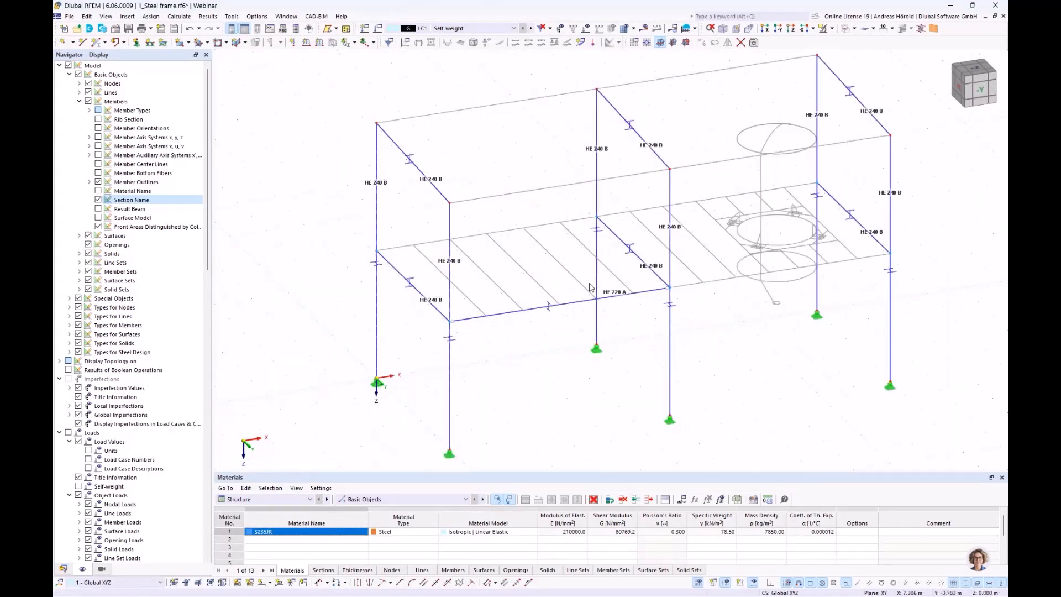
# - Copy the front HE 220 A beam to the rear platform edge, and copy both beams into the second bay
pyautogui.moveTo(590, 287); pyautogui.dragTo(552, 341)
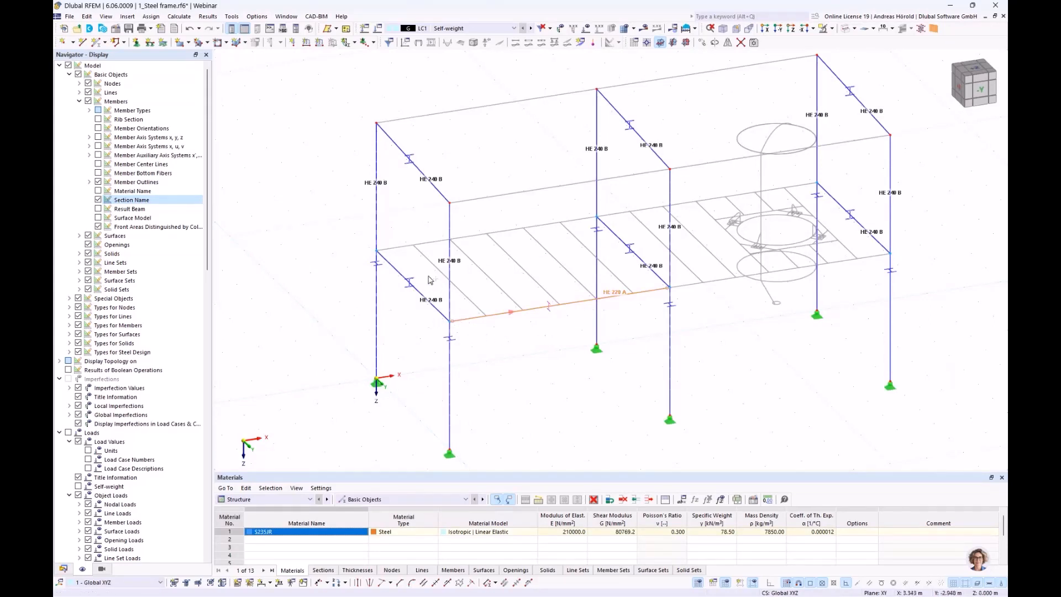
pyautogui.moveTo(457, 323); pyautogui.dragTo(378, 260)
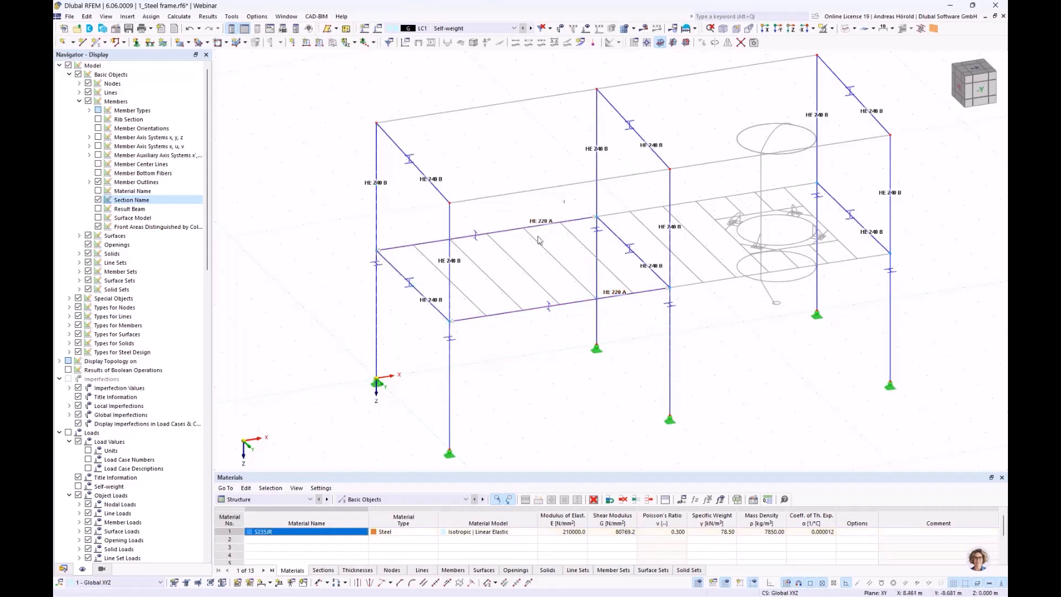
pyautogui.moveTo(565, 199); pyautogui.dragTo(671, 291)
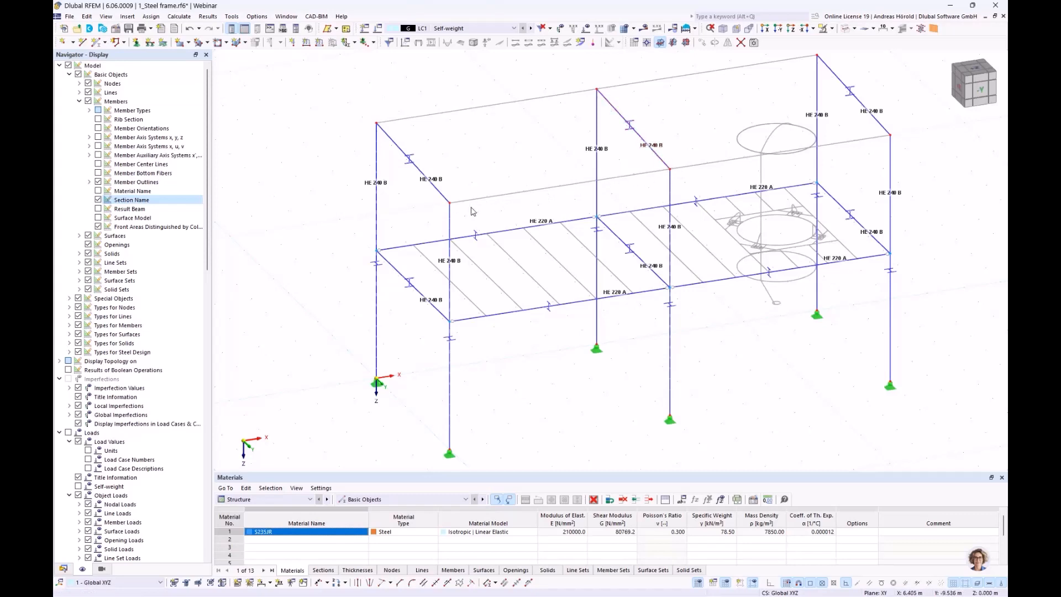
# - Start a new single beam member with the existing local xyz hinges at both ends and the IPE 240 section in S235JR from the library
pyautogui.click(96, 43)
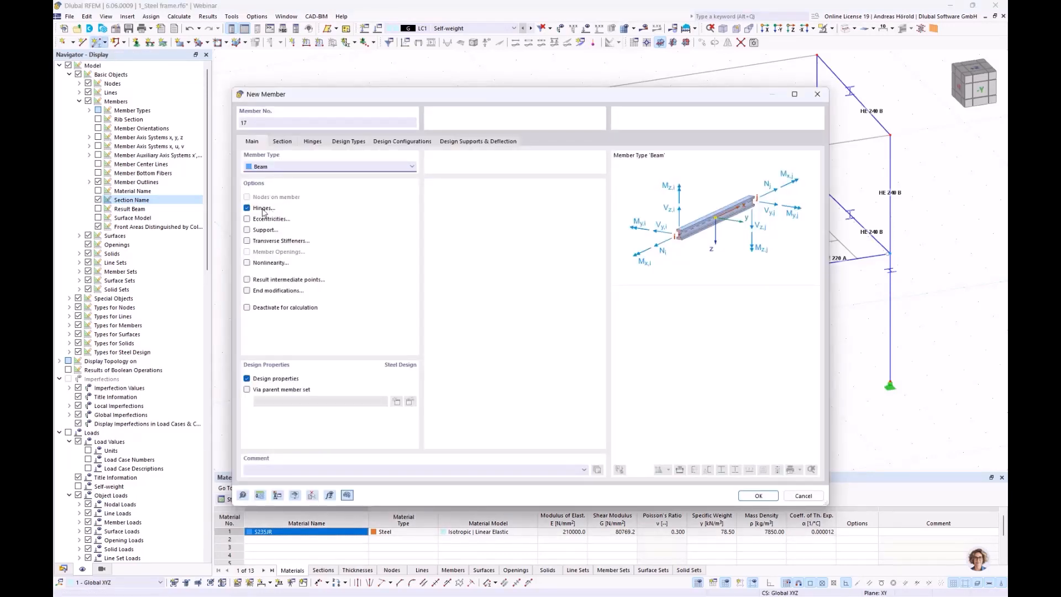
pyautogui.click(312, 142)
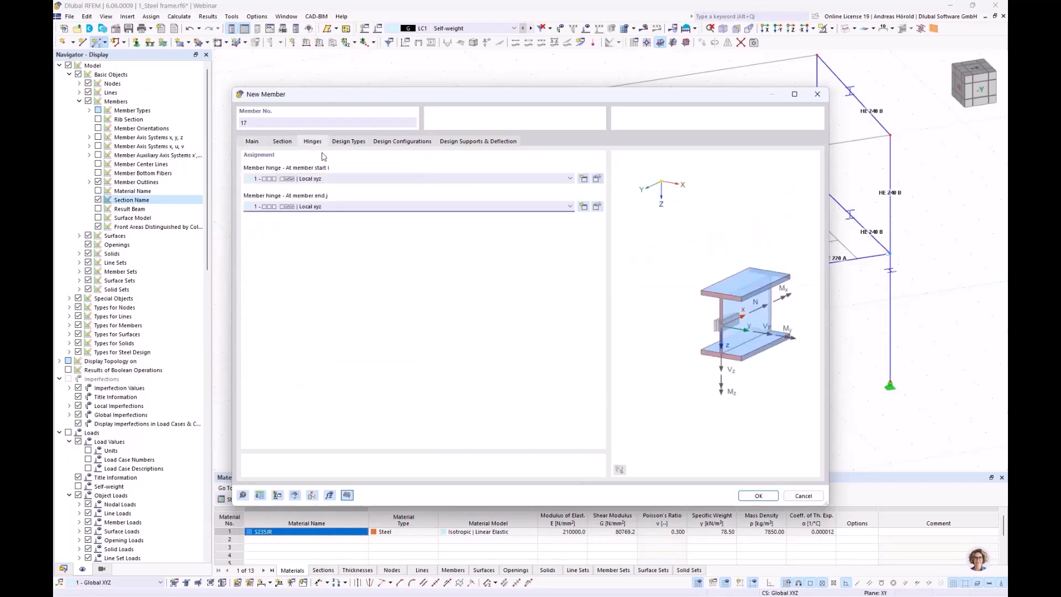
pyautogui.click(283, 143)
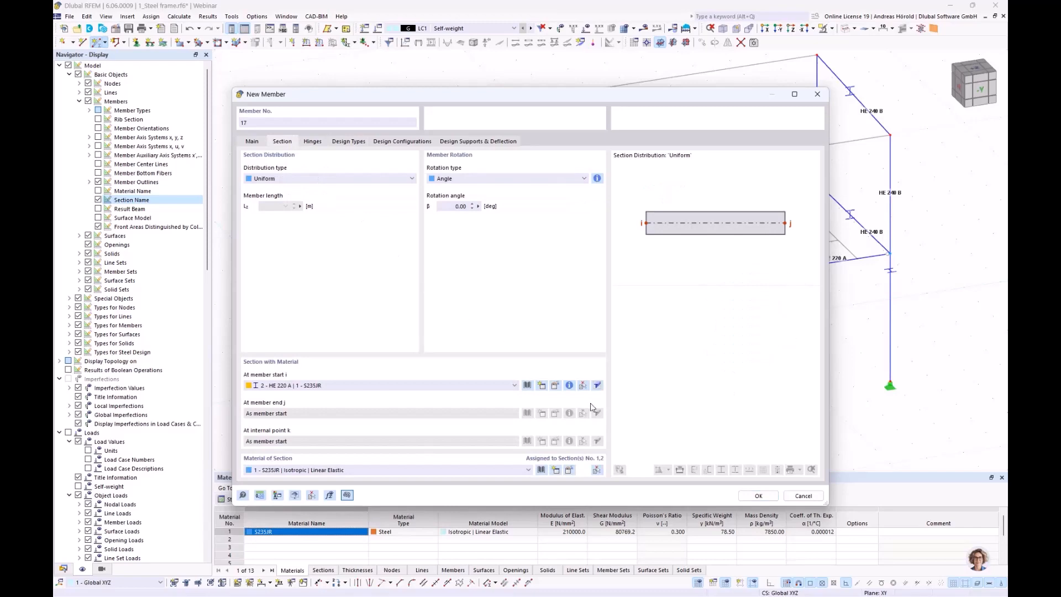
pyautogui.click(528, 386)
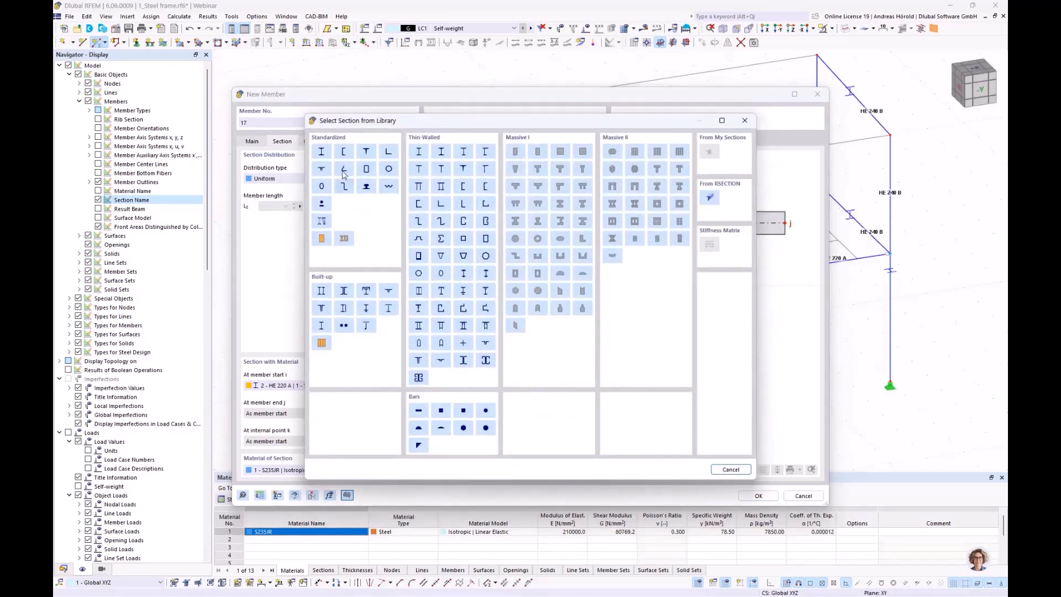
pyautogui.click(321, 152)
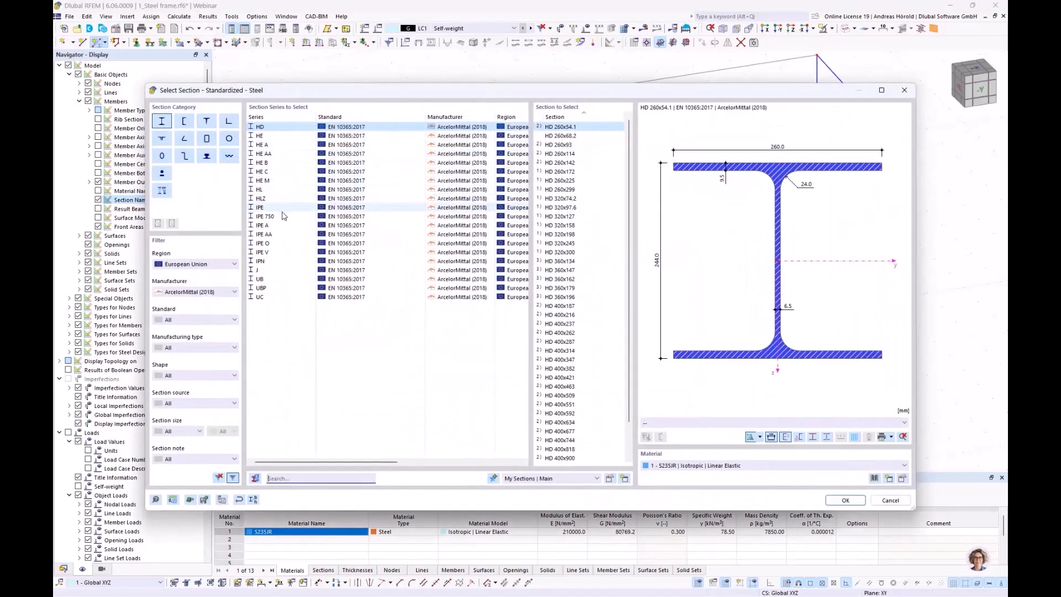
pyautogui.click(271, 209)
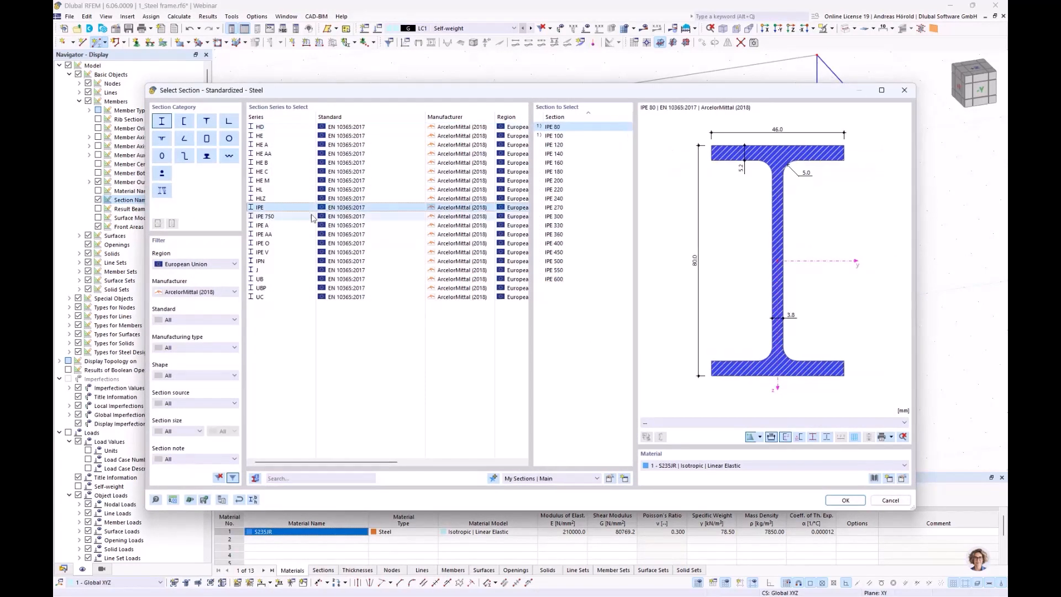
pyautogui.click(556, 199)
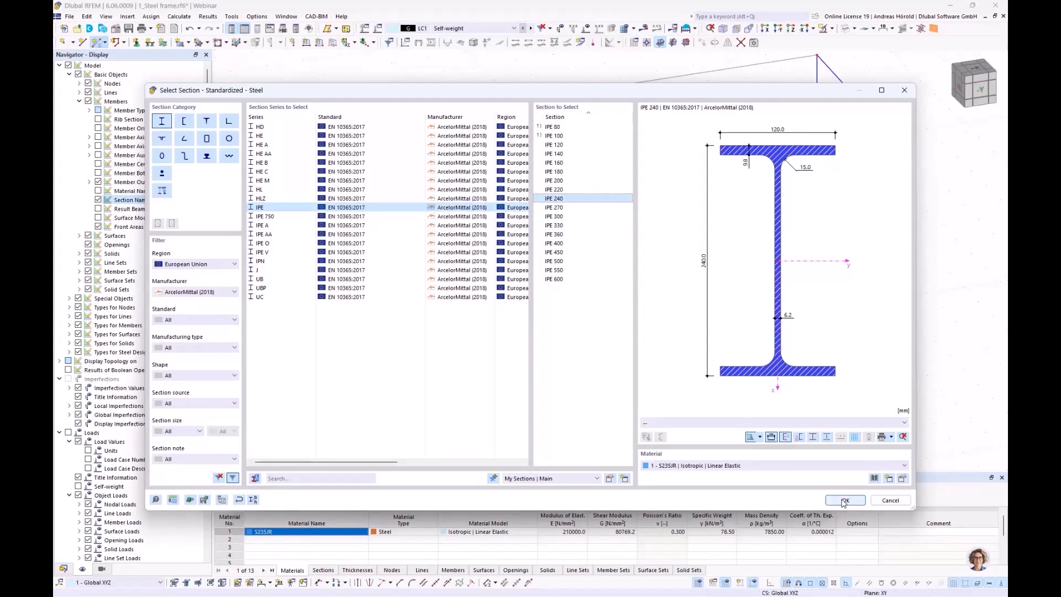
pyautogui.click(846, 501)
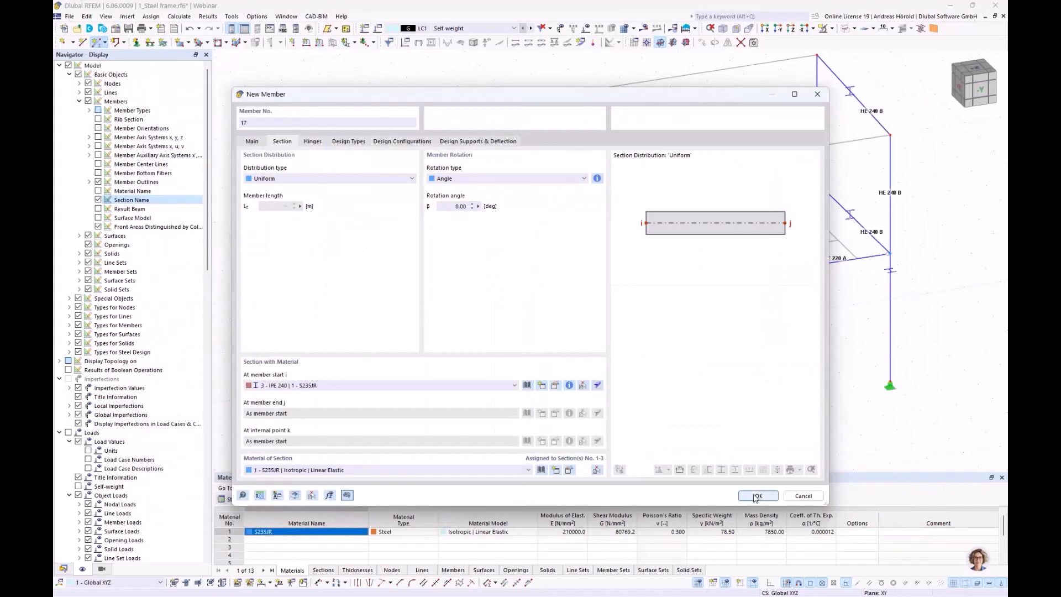
pyautogui.click(757, 496)
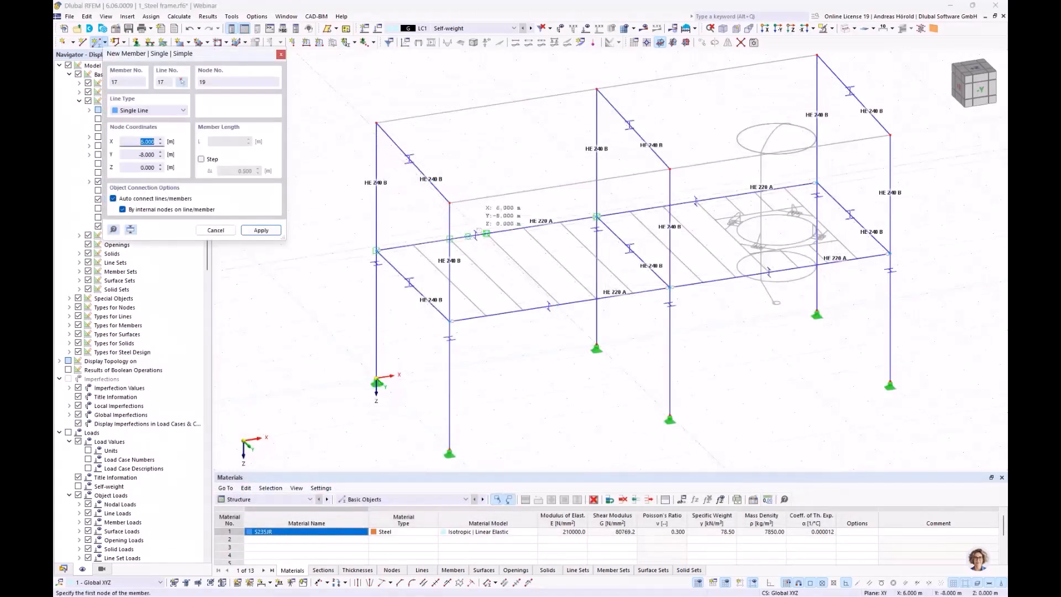
# - Draw the hinged IPE 240 beam along the front roof edge from the first frame to the middle frame
pyautogui.click(670, 170)
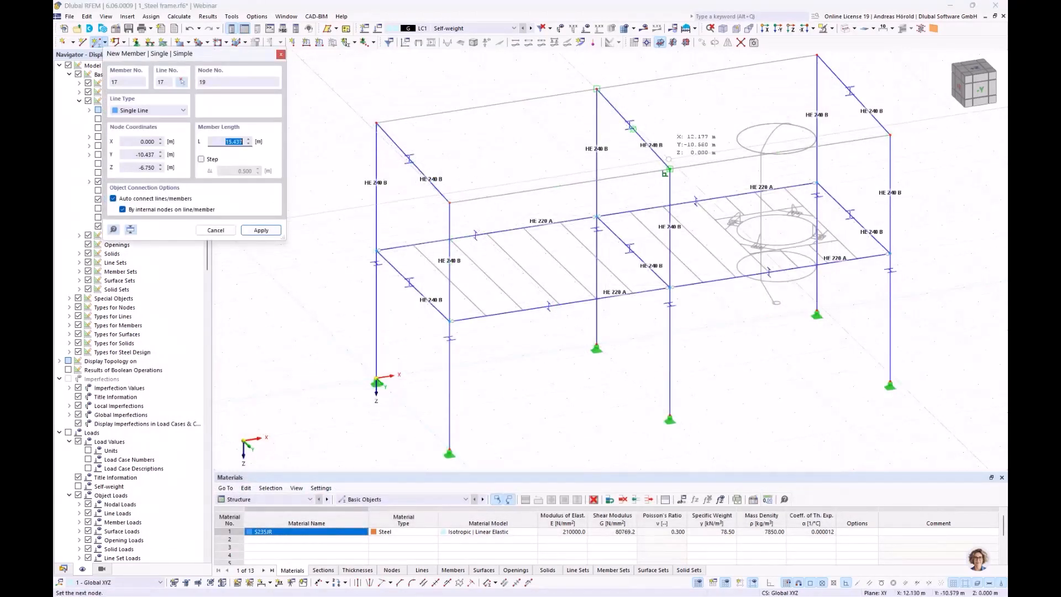
pyautogui.click(670, 170)
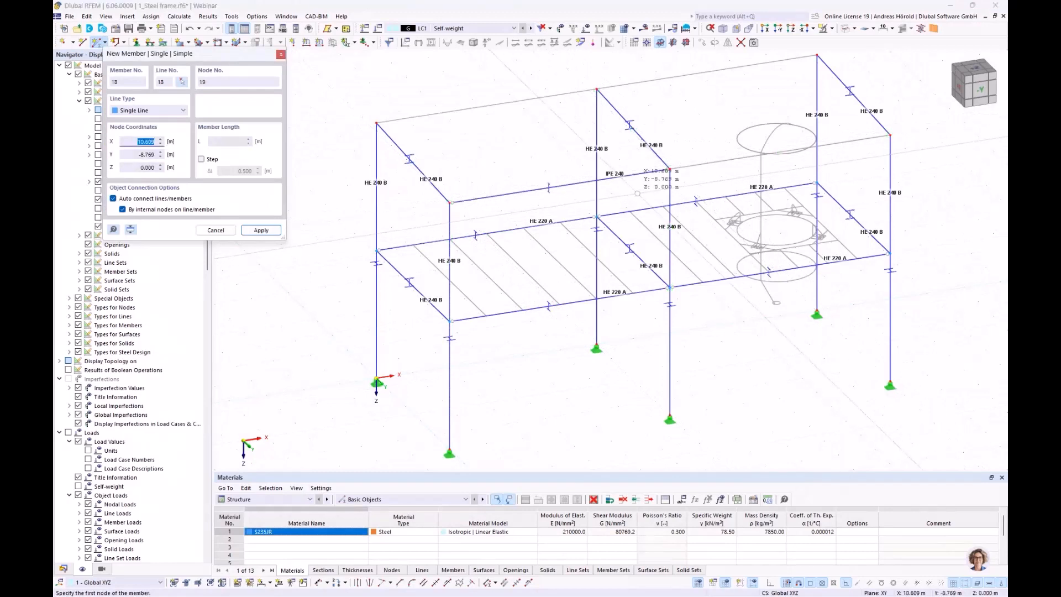
pyautogui.press('Escape')
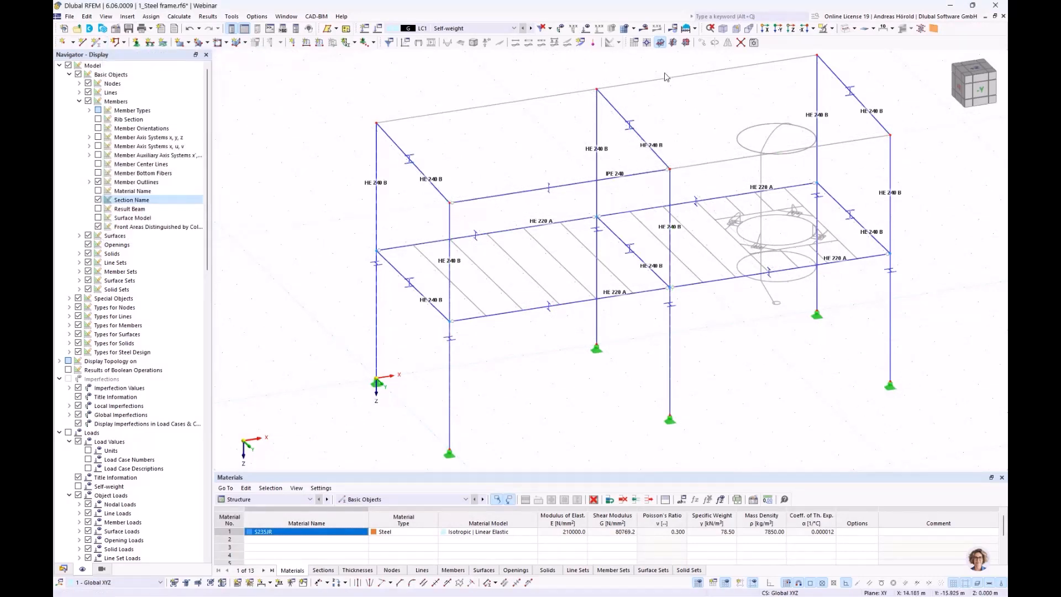
# - Examine in the X-direction view how the IPE 240 edge beam's section is oriented relative to the sloping HE 240 B roof beam
pyautogui.click(767, 30)
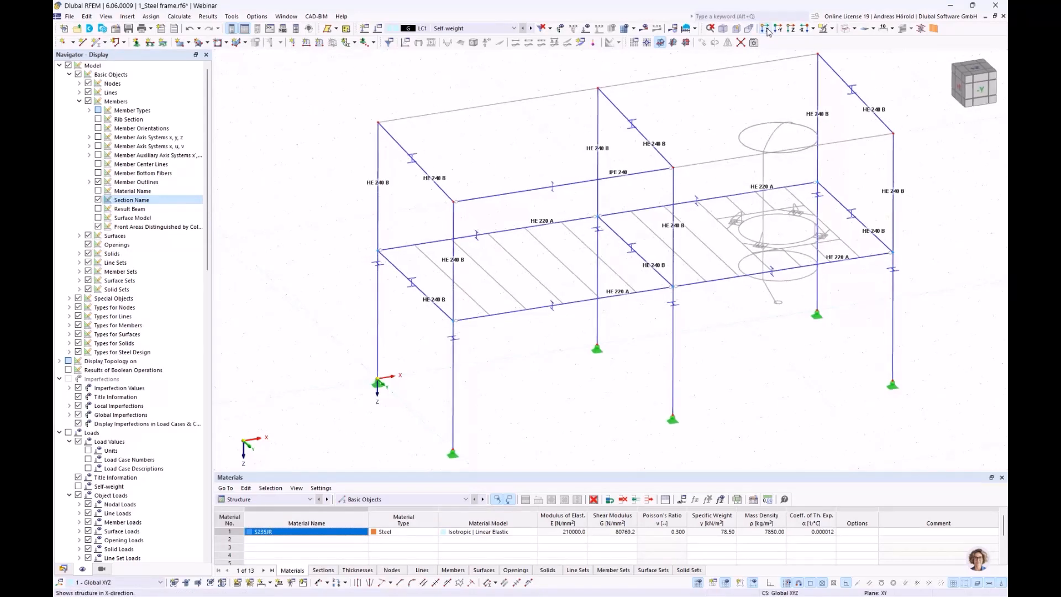
pyautogui.scroll(4, 756, 105)
pyautogui.scroll(2, 751, 189)
pyautogui.moveTo(743, 78); pyautogui.dragTo(806, 183, button='middle')
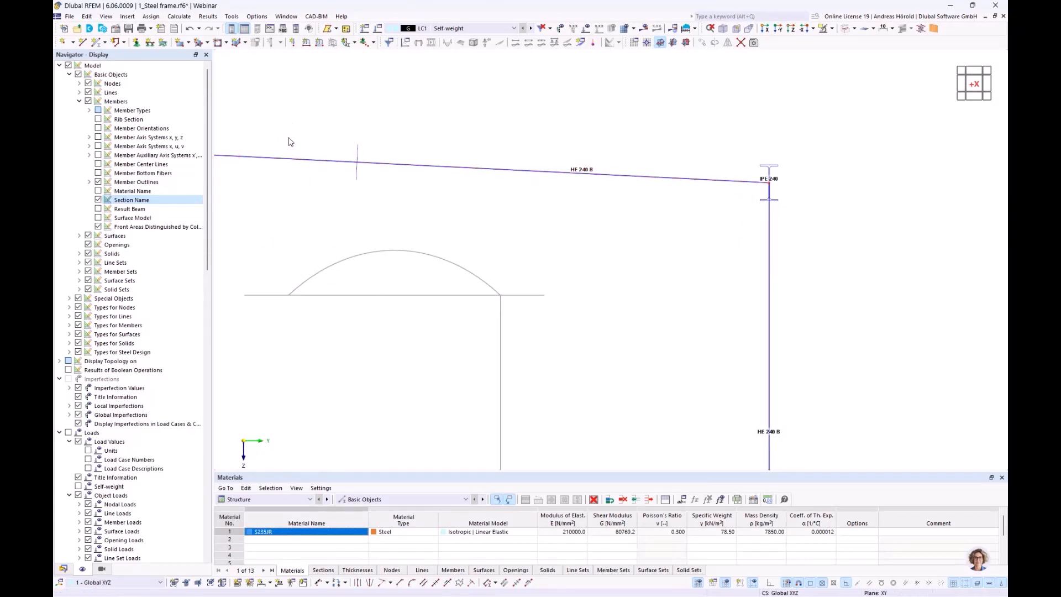
pyautogui.scroll(-3, 360, 140)
pyautogui.moveTo(359, 141); pyautogui.dragTo(512, 139, button='middle')
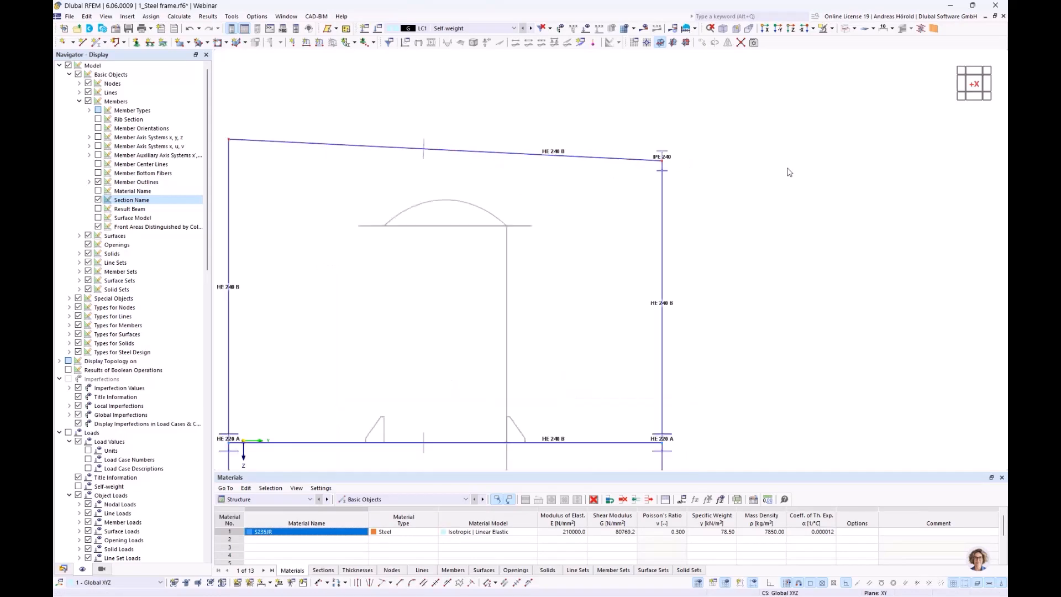
pyautogui.scroll(4, 680, 161)
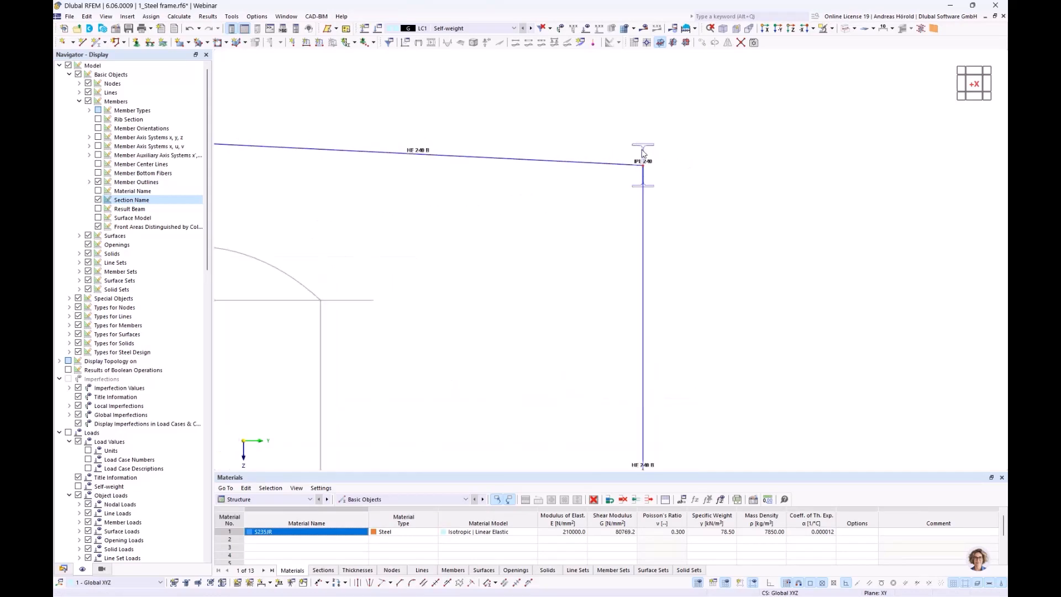
pyautogui.scroll(-3, 643, 153)
pyautogui.moveTo(581, 184); pyautogui.dragTo(636, 195, button='middle')
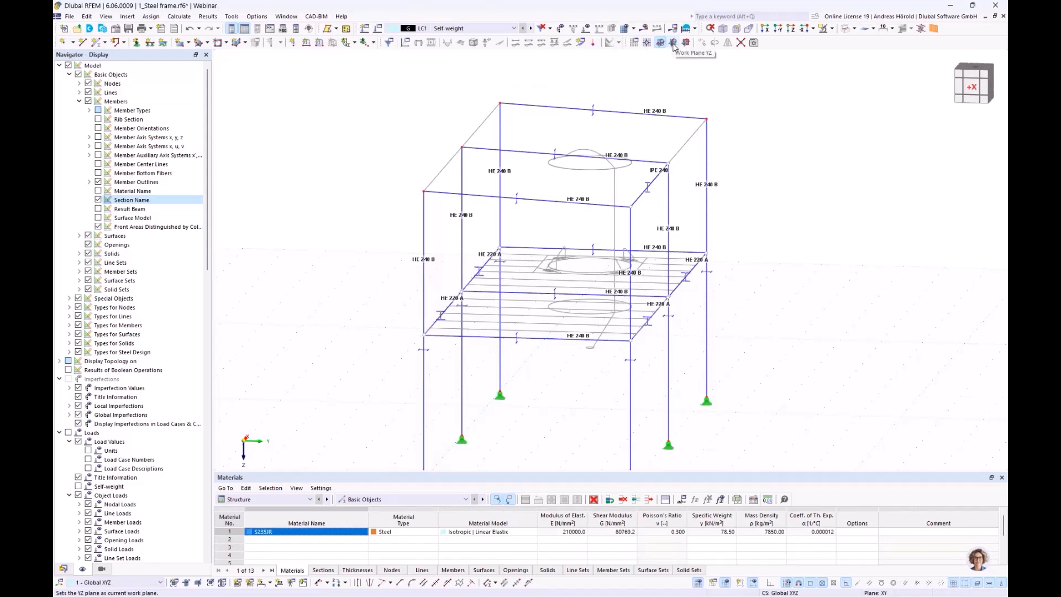
# - Set YZ as the work plane and show the frame in the X direction
pyautogui.click(673, 43)
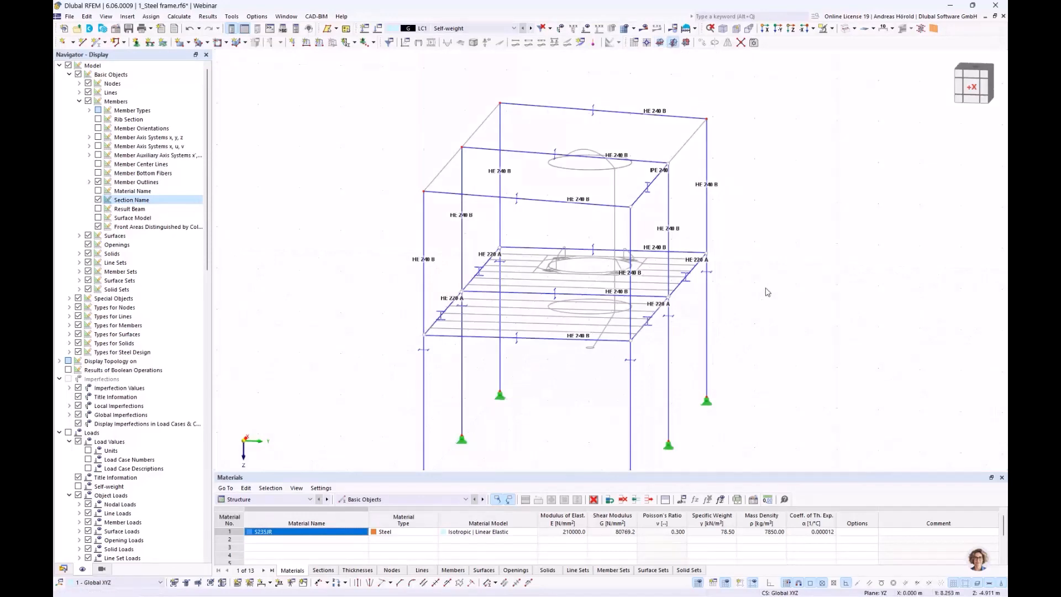
pyautogui.keyDown('ctrl'); pyautogui.moveTo(766, 289); pyautogui.dragTo(605, 288, button='middle'); pyautogui.keyUp('ctrl')
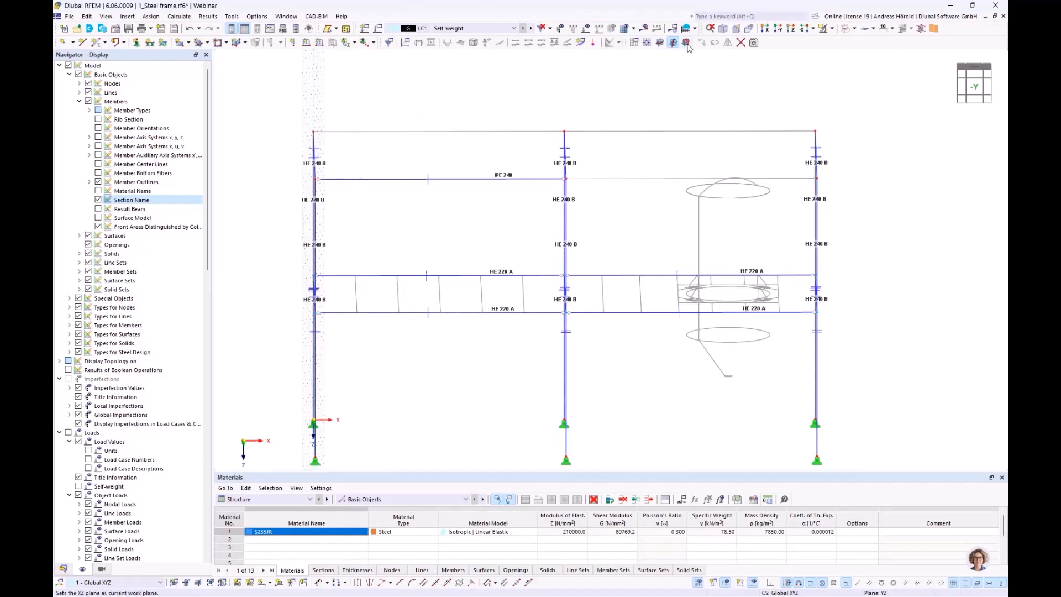
pyautogui.click(764, 29)
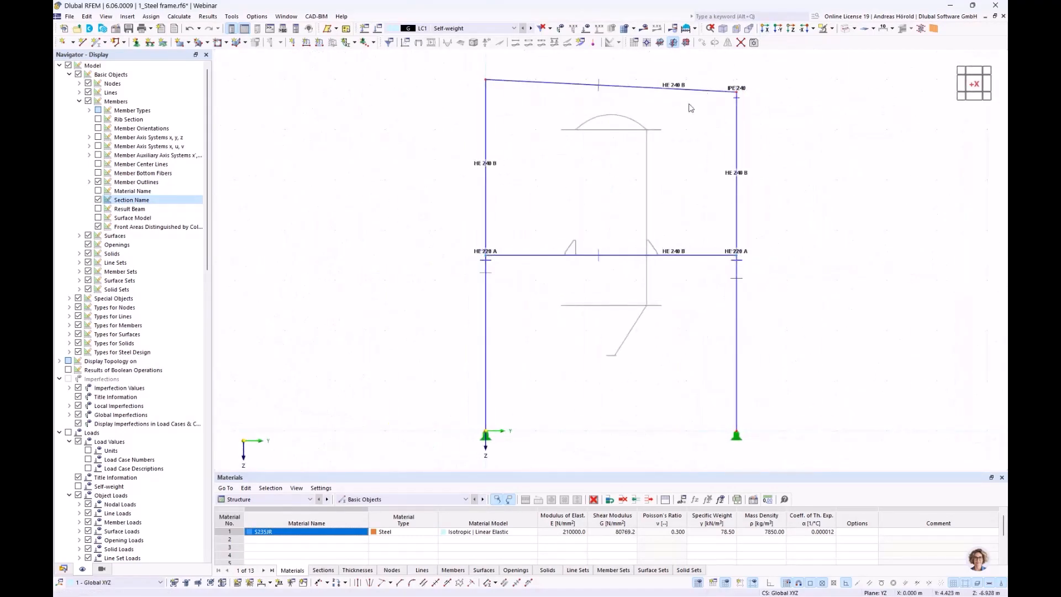
pyautogui.scroll(2, 685, 110)
pyautogui.moveTo(692, 166); pyautogui.dragTo(708, 291, button='middle')
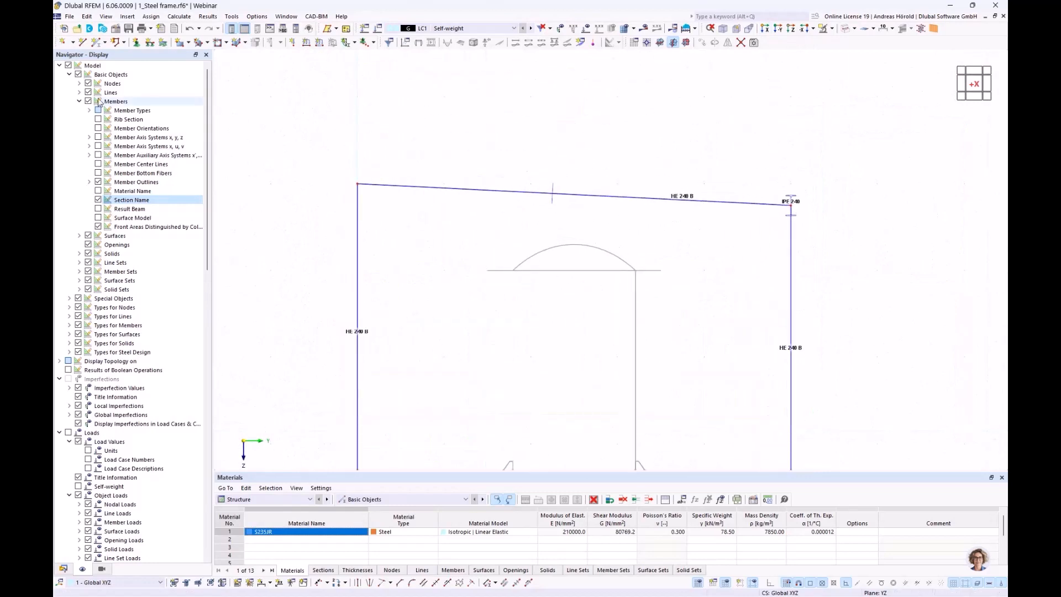
# - Draw a horizontal line about 3.7 m long from the lower roof corner of the first frame inward, using orthogonal mode
pyautogui.click(82, 42)
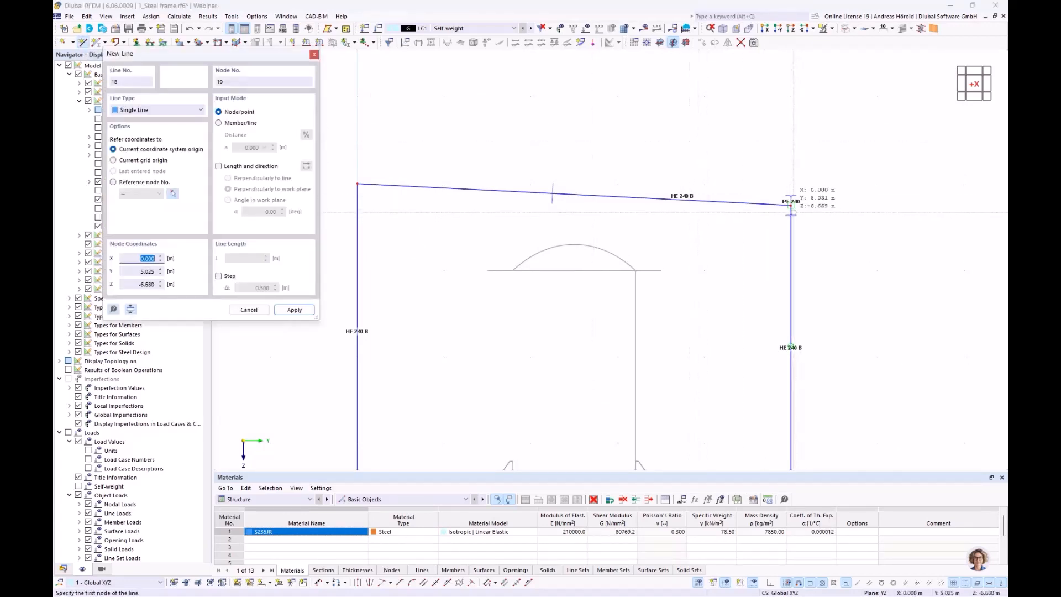
pyautogui.click(790, 205)
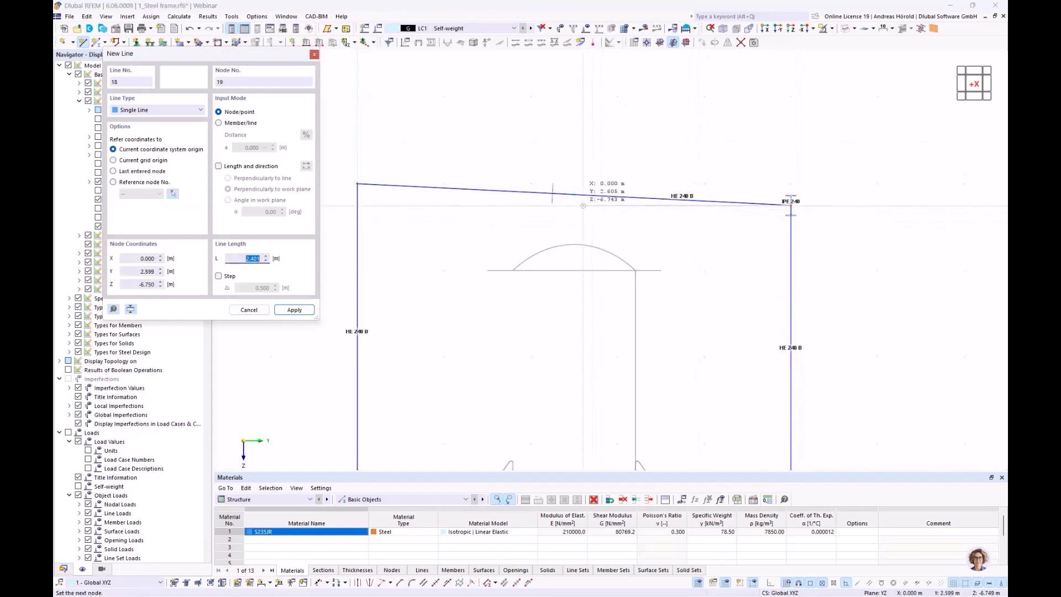
pyautogui.click(770, 582)
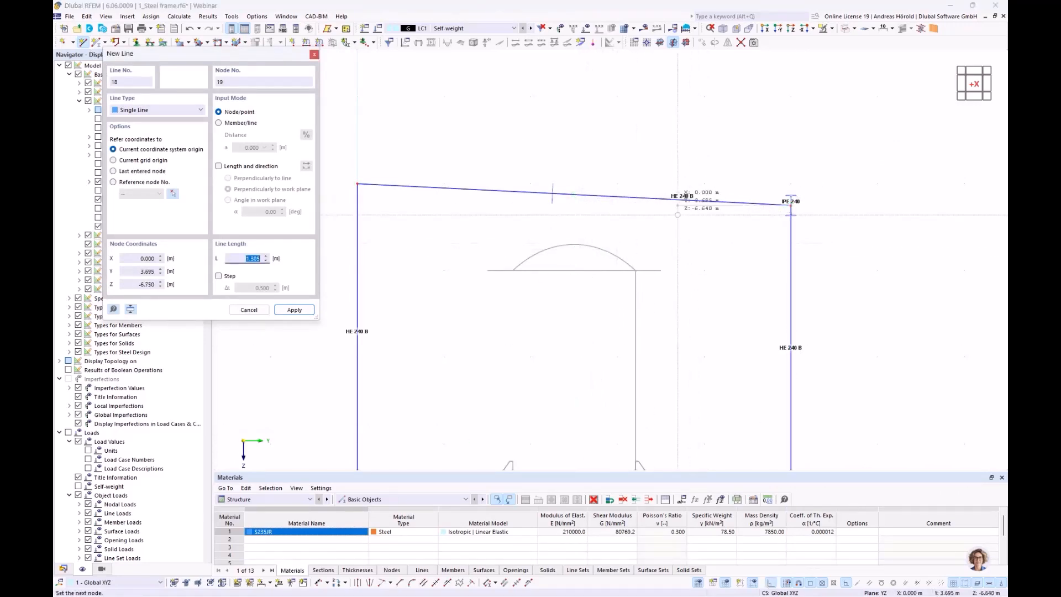
pyautogui.click(770, 583)
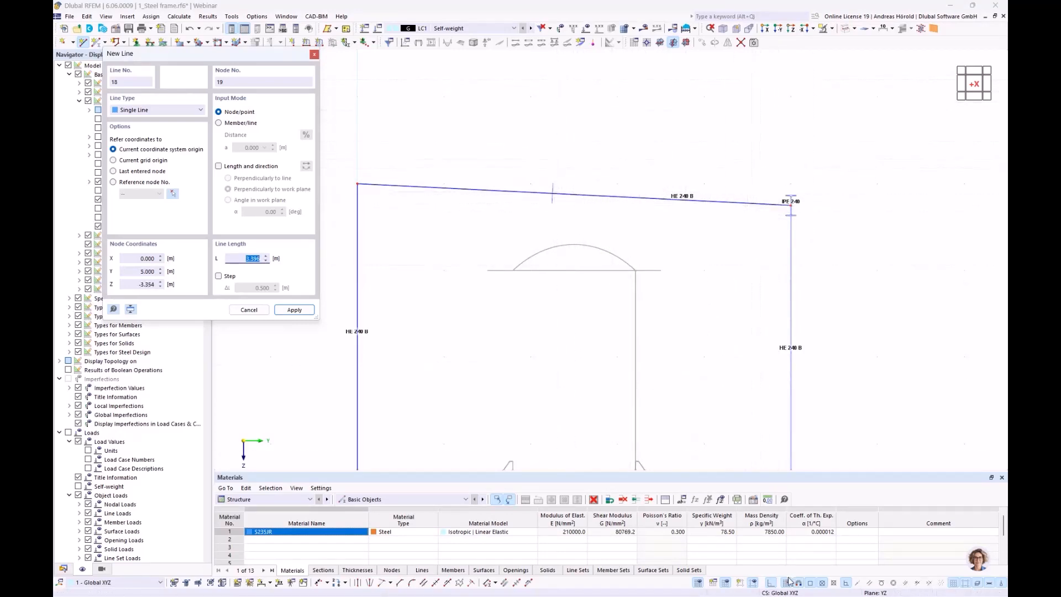
pyautogui.click(769, 583)
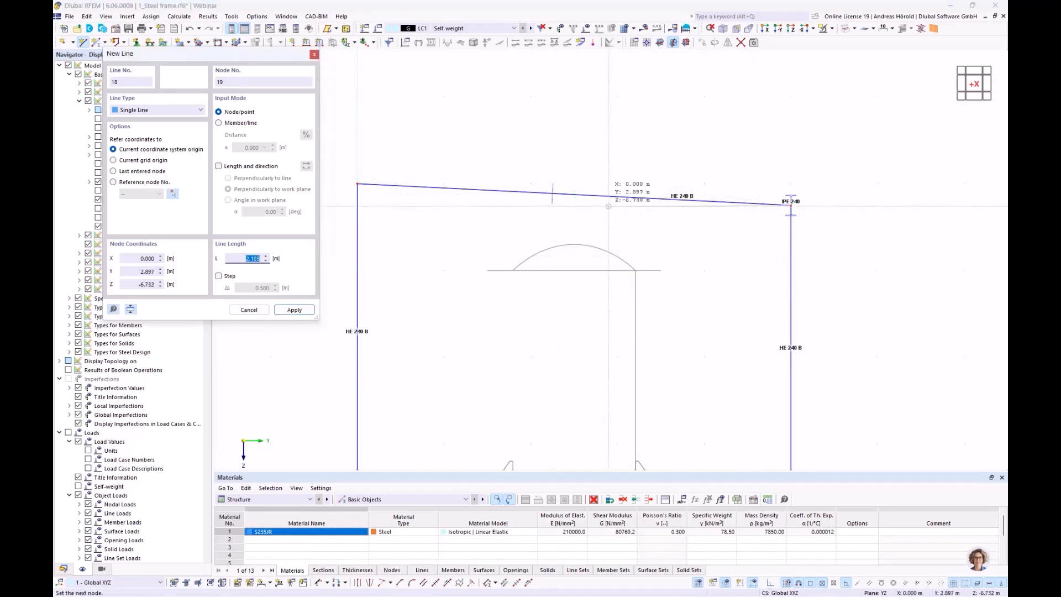
pyautogui.click(769, 585)
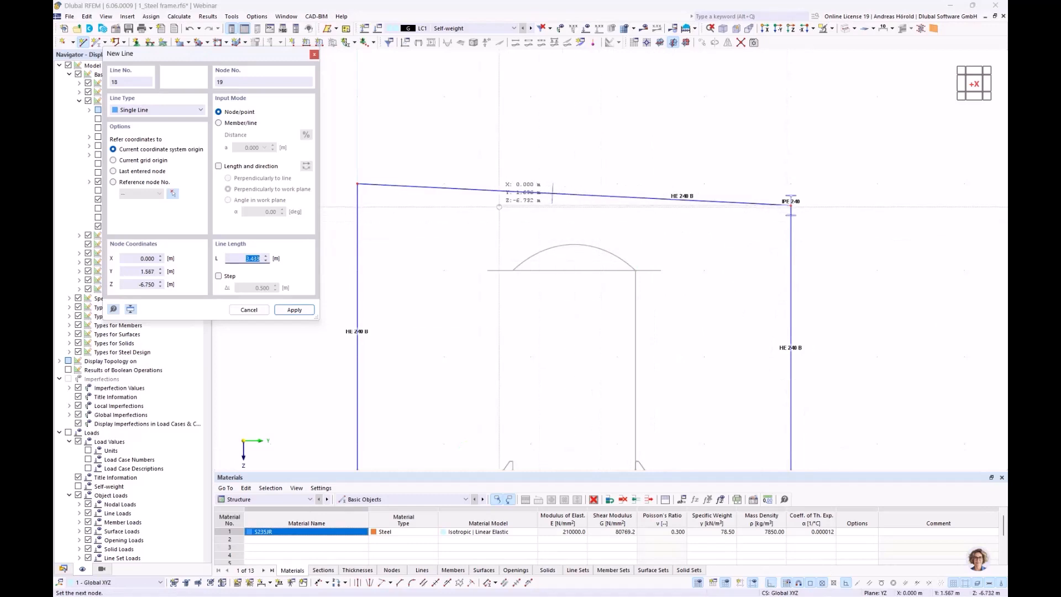
pyautogui.click(470, 206)
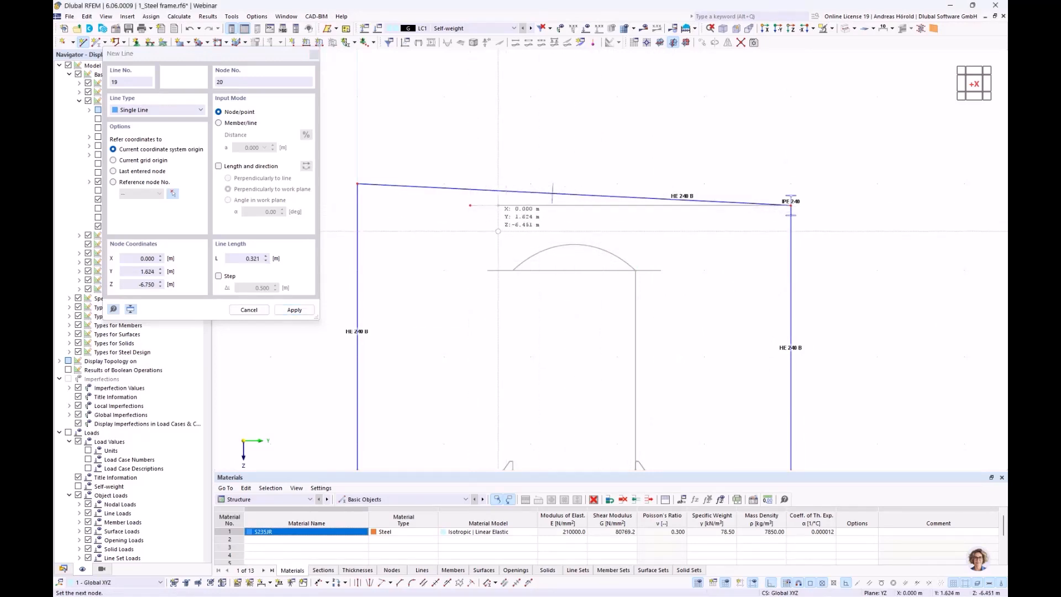
pyautogui.press('Escape')
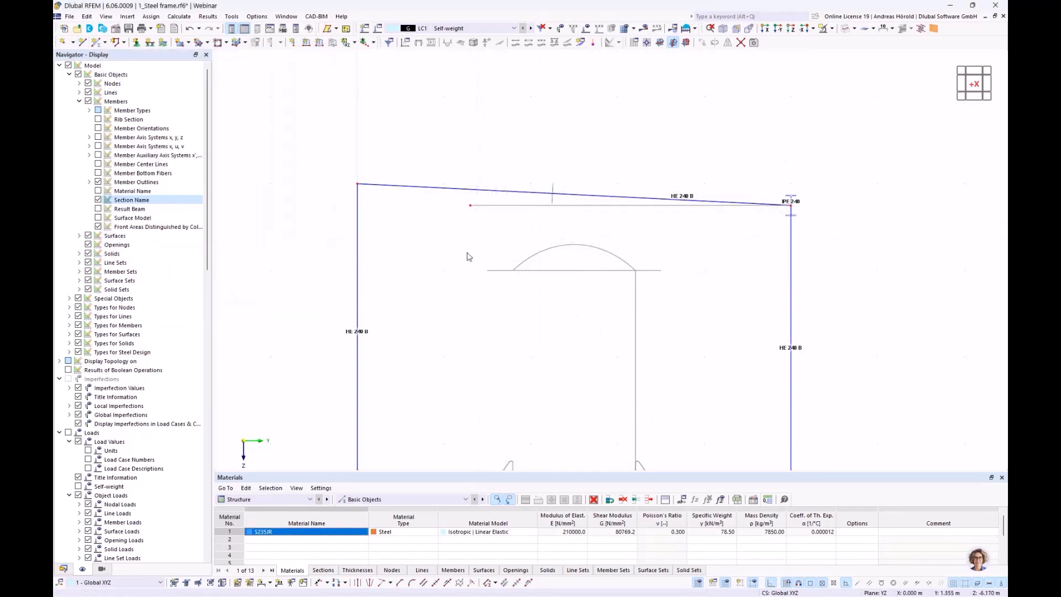
# - Place an angular dimension between the sloping HE 240 B roof beam and the horizontal helper line
pyautogui.click(270, 584)
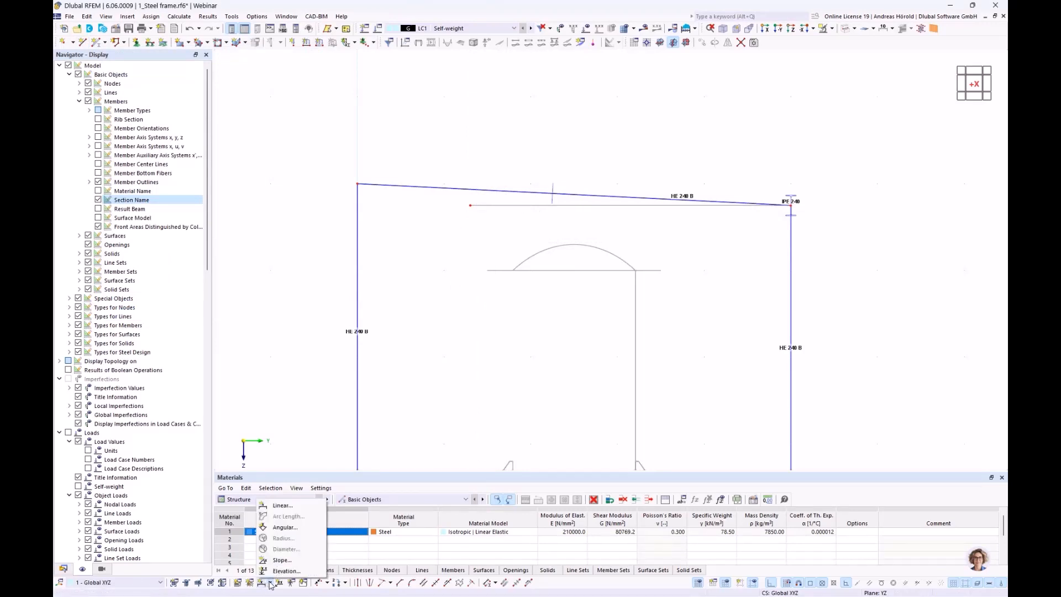
pyautogui.click(285, 527)
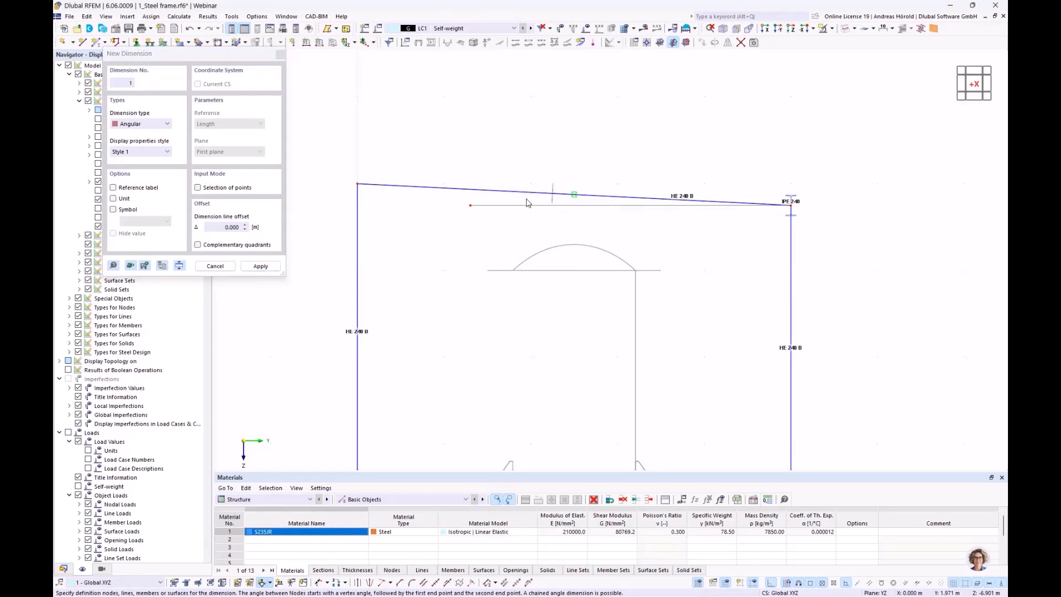
pyautogui.click(528, 193)
pyautogui.click(524, 205)
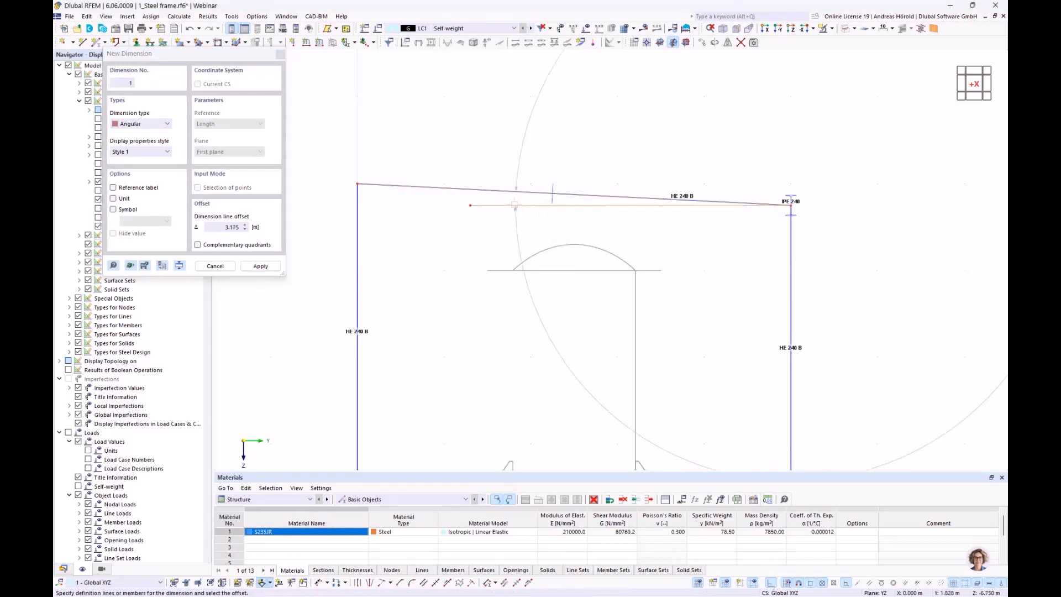
pyautogui.click(458, 199)
pyautogui.scroll(3, 459, 202)
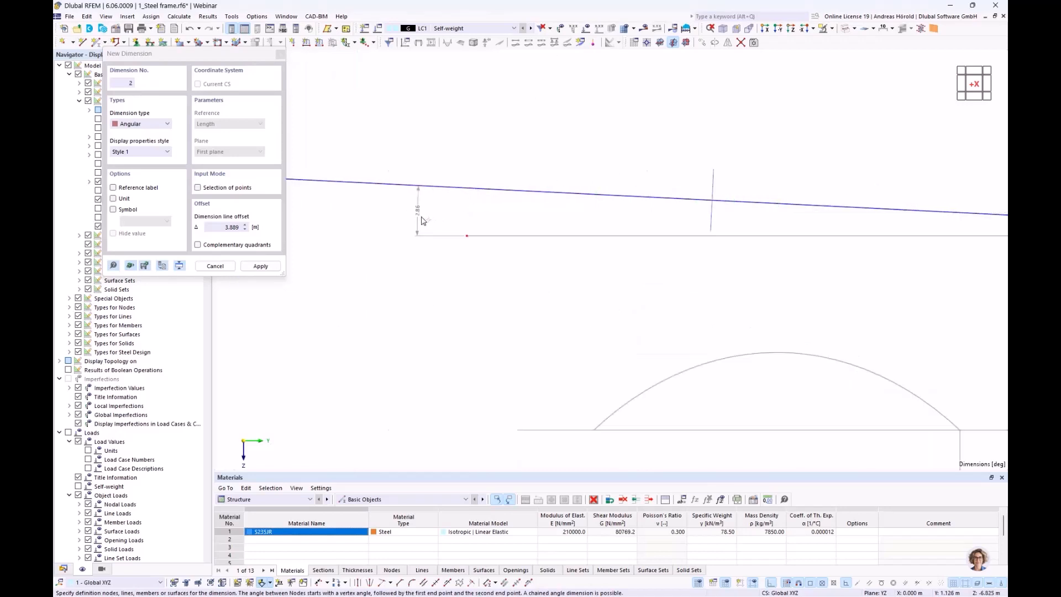
pyautogui.scroll(-4, 469, 204)
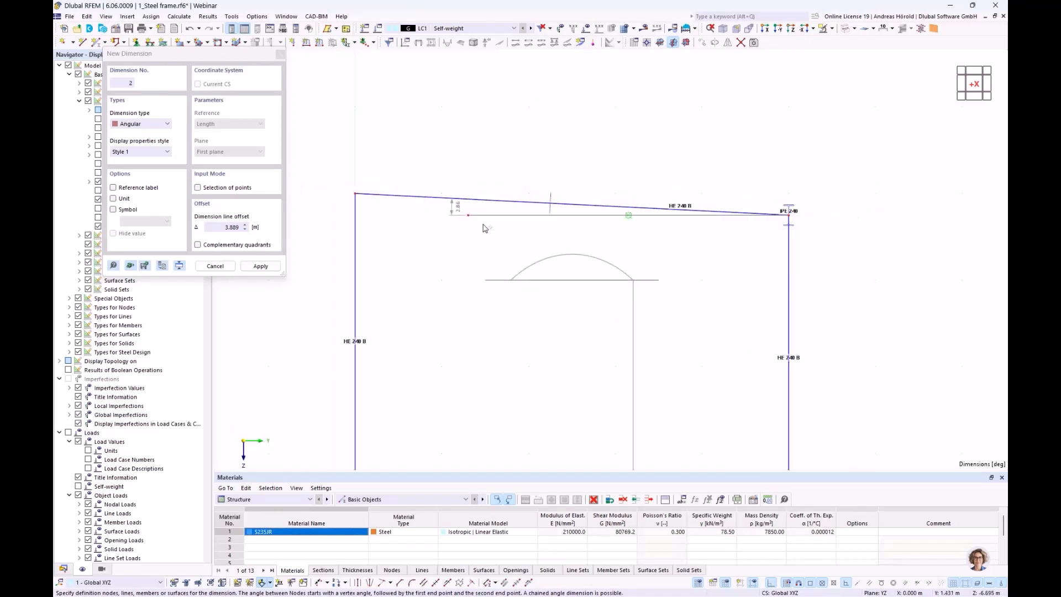
pyautogui.press('Escape')
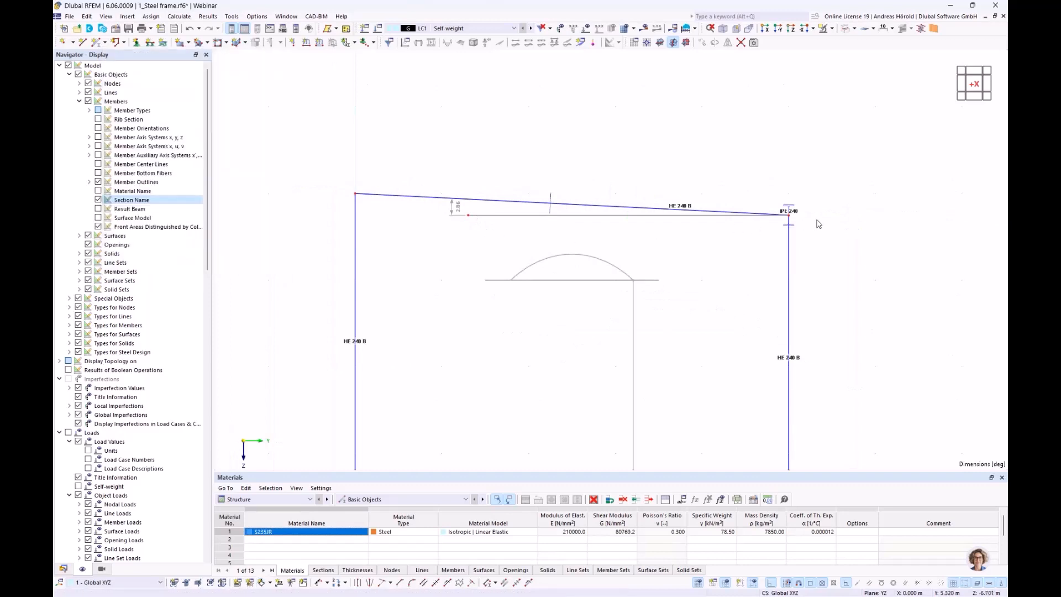
# - Set the IPE 240 edge beam's rotation angle to 2.86° by measuring from the roof corner between the helper line and the sloping roof beam
pyautogui.scroll(2, 819, 224)
pyautogui.keyDown('ctrl'); pyautogui.moveTo(824, 261); pyautogui.dragTo(774, 270, button='middle'); pyautogui.keyUp('ctrl')
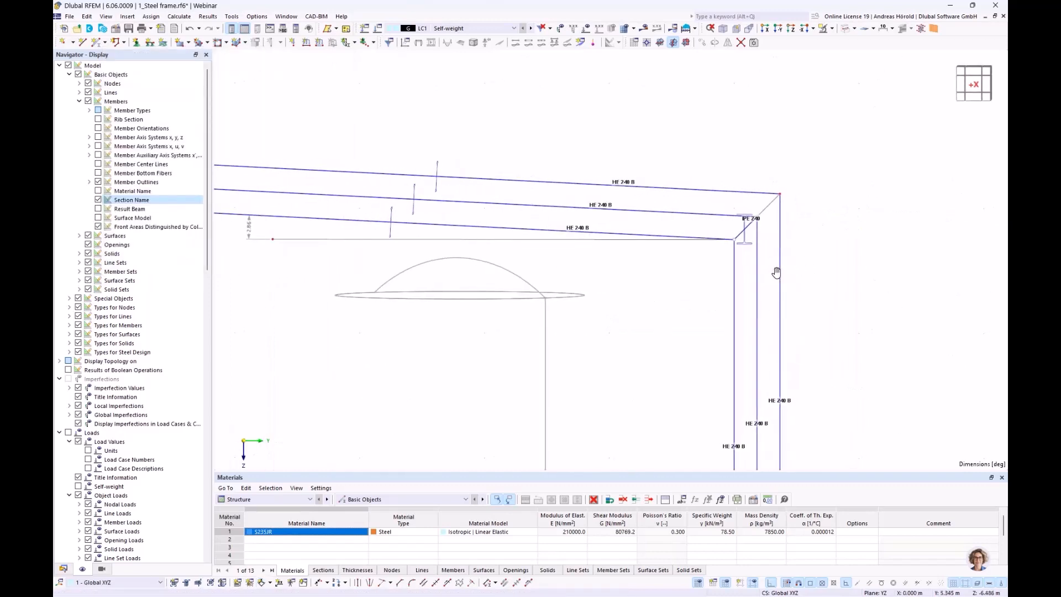
pyautogui.doubleClick(743, 236)
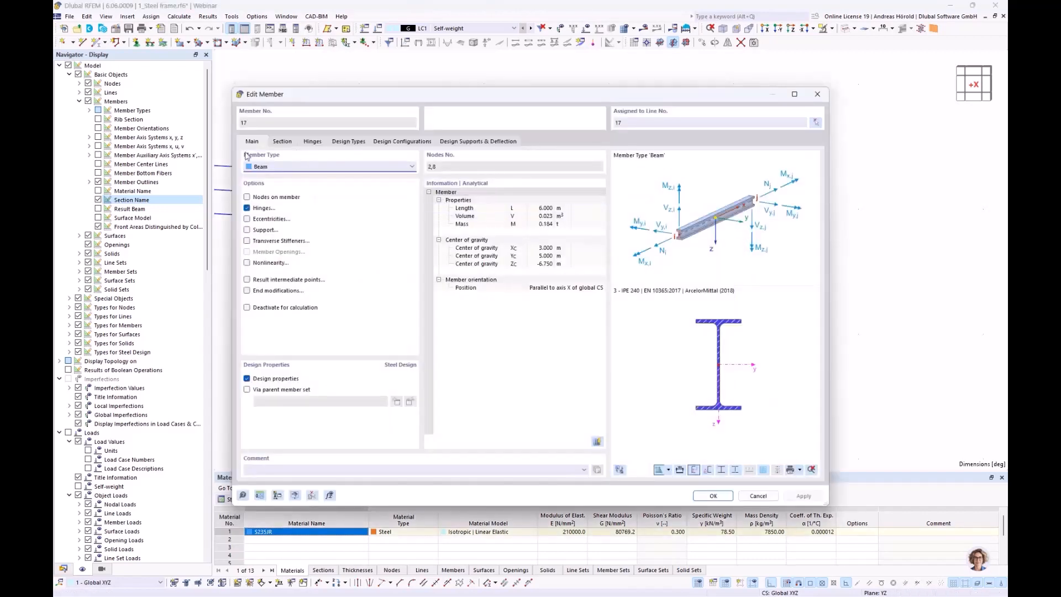
pyautogui.click(282, 142)
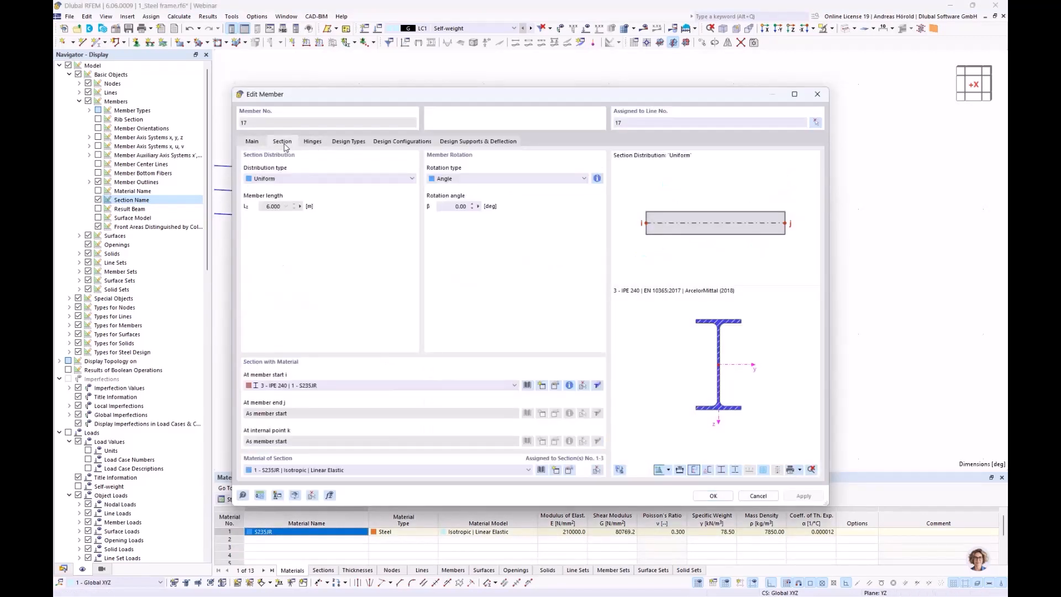
pyautogui.moveTo(373, 94); pyautogui.dragTo(587, 97)
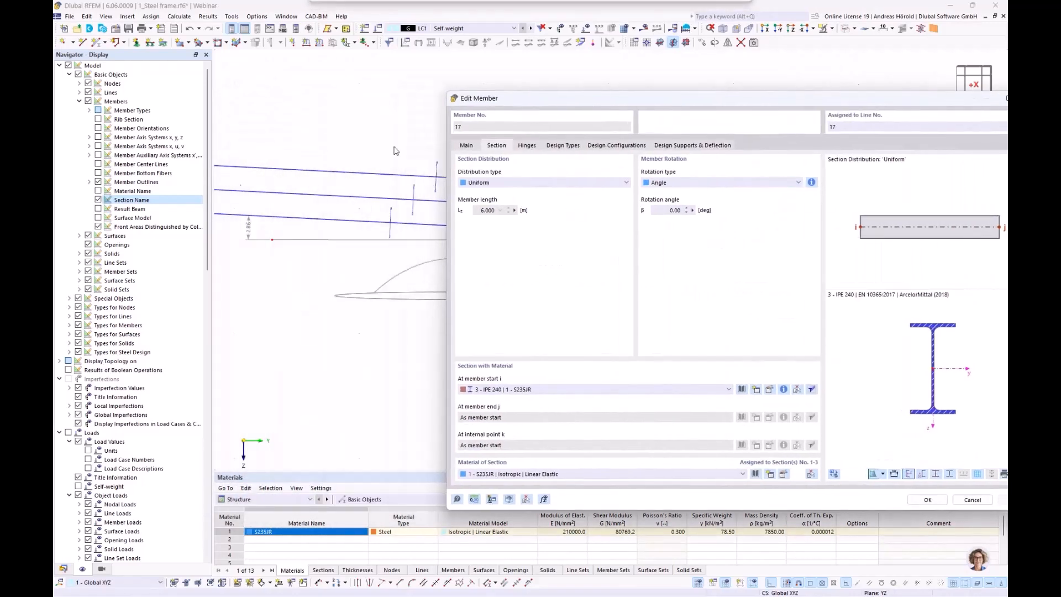
pyautogui.click(692, 210)
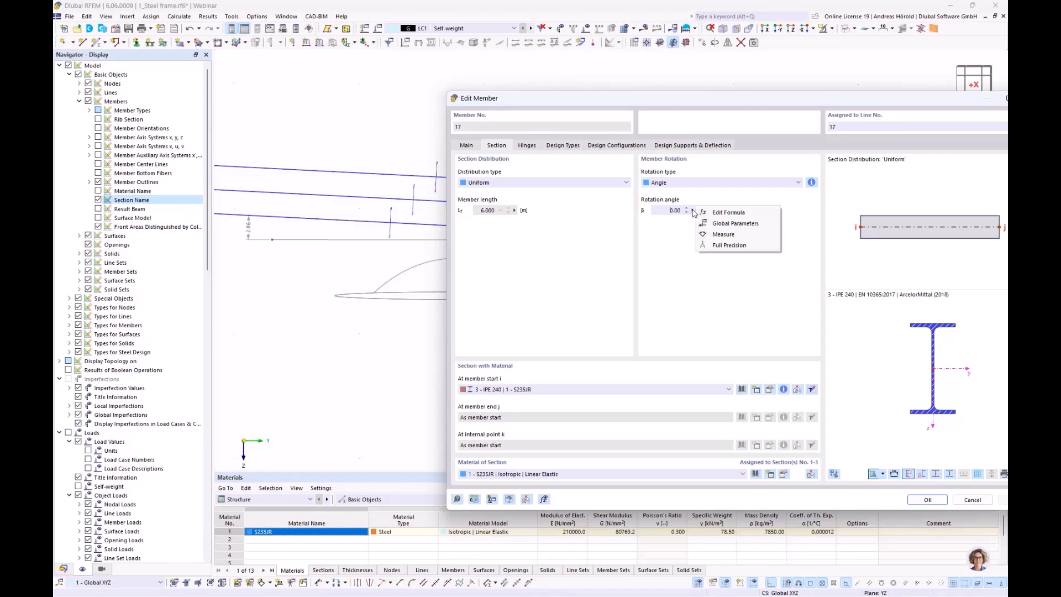
pyautogui.click(725, 237)
pyautogui.scroll(-4, 447, 260)
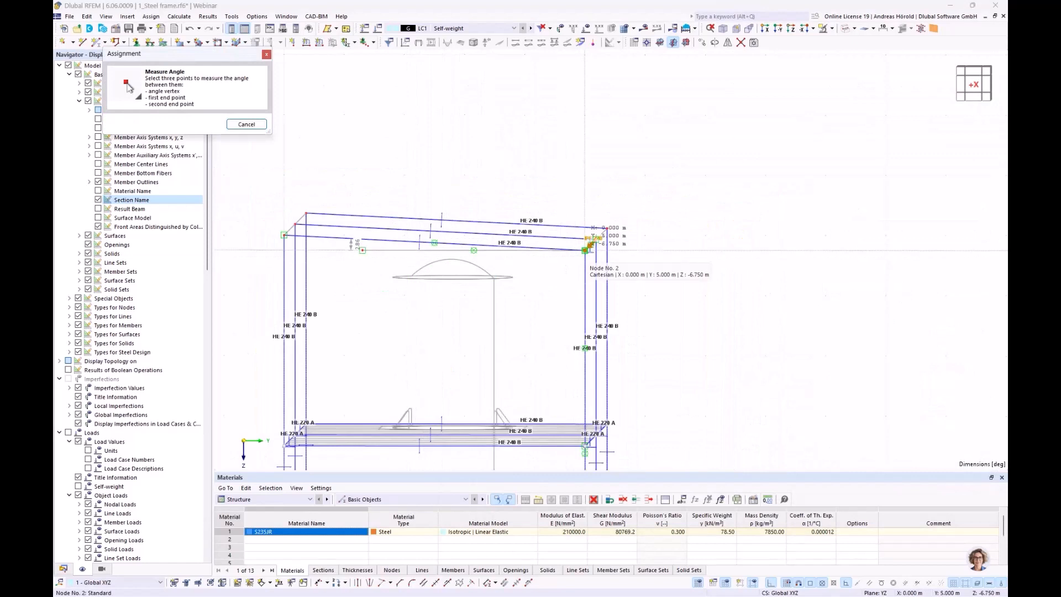
pyautogui.click(585, 250)
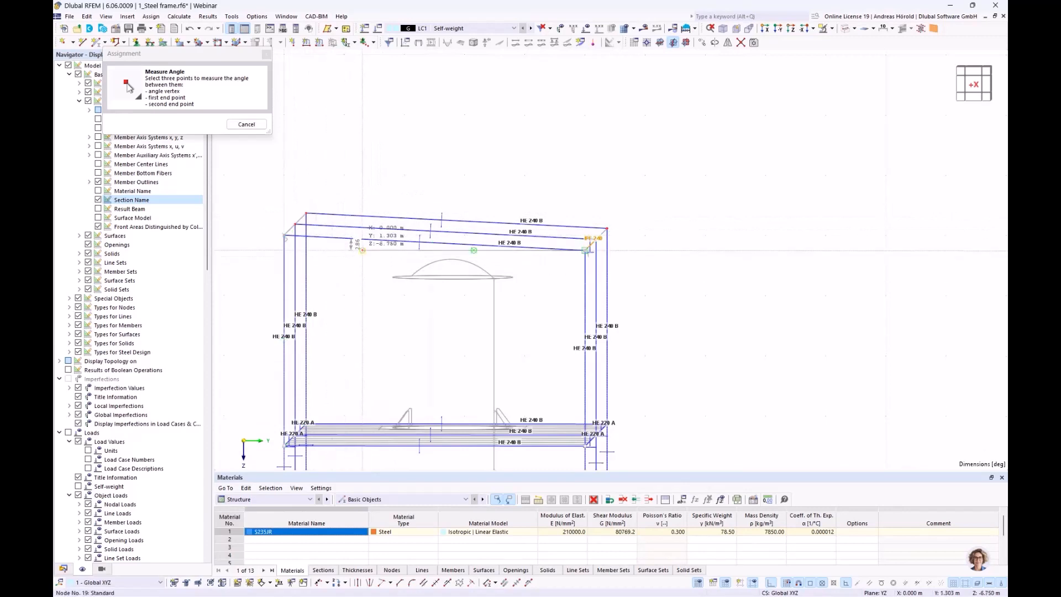
pyautogui.click(362, 250)
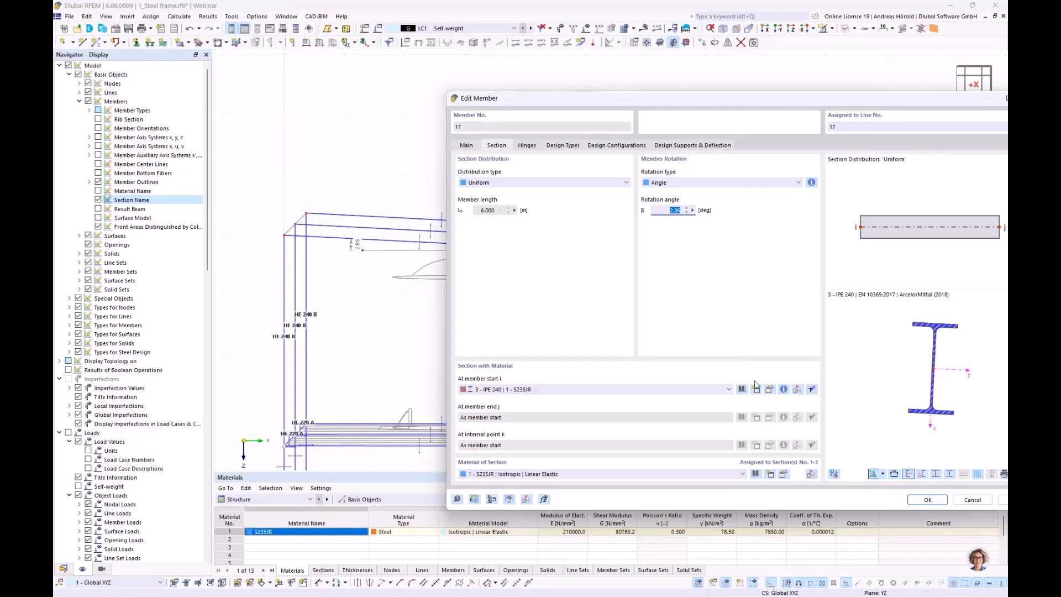
pyautogui.click(925, 500)
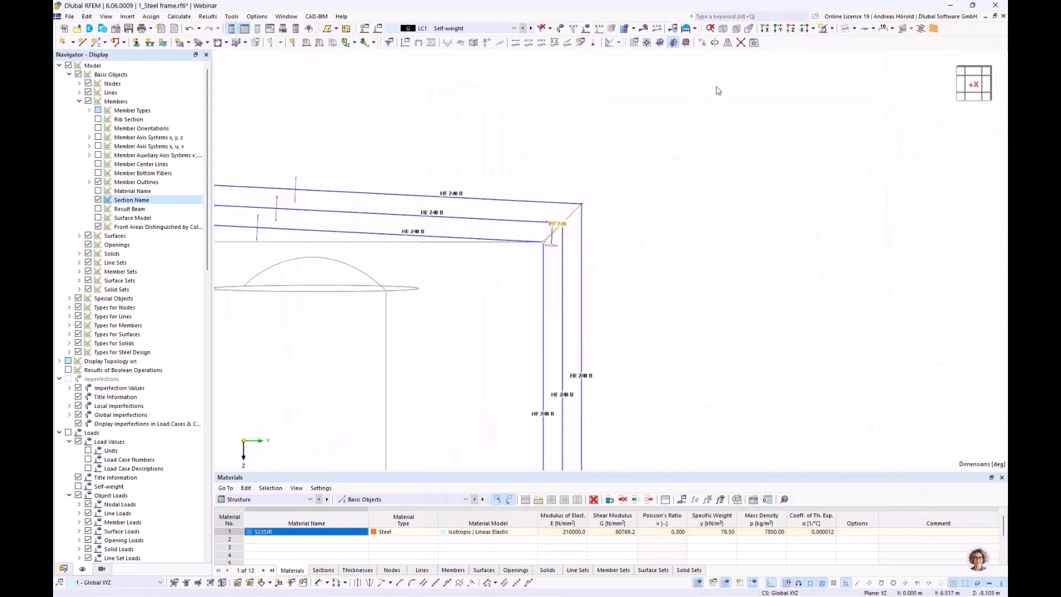
# - Check the rotated IPE 240 section in the X direction and delete the helper line with its angular dimension
pyautogui.click(764, 28)
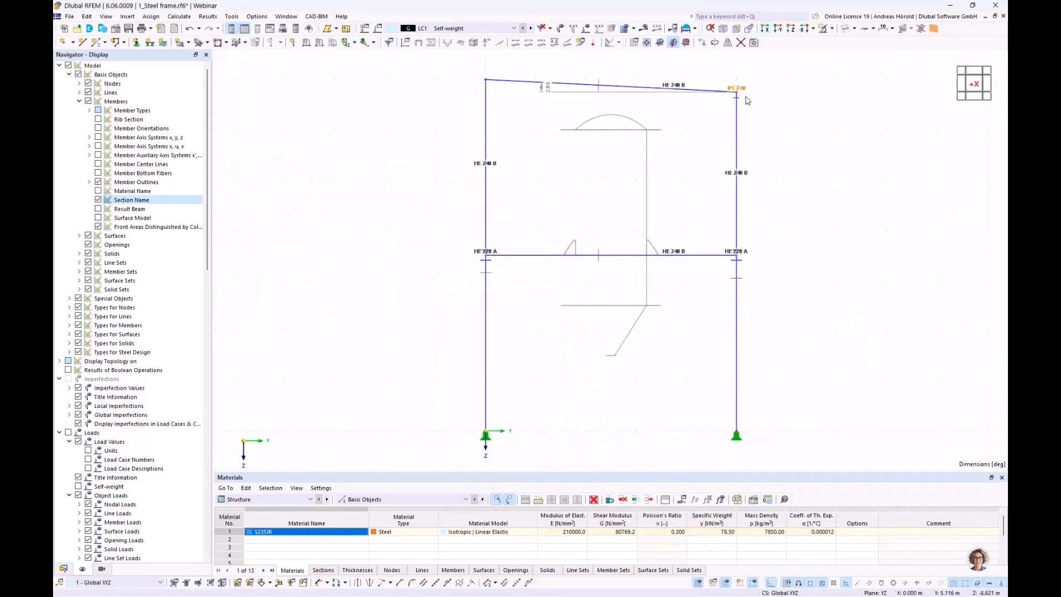
pyautogui.scroll(2, 746, 100)
pyautogui.scroll(2, 748, 89)
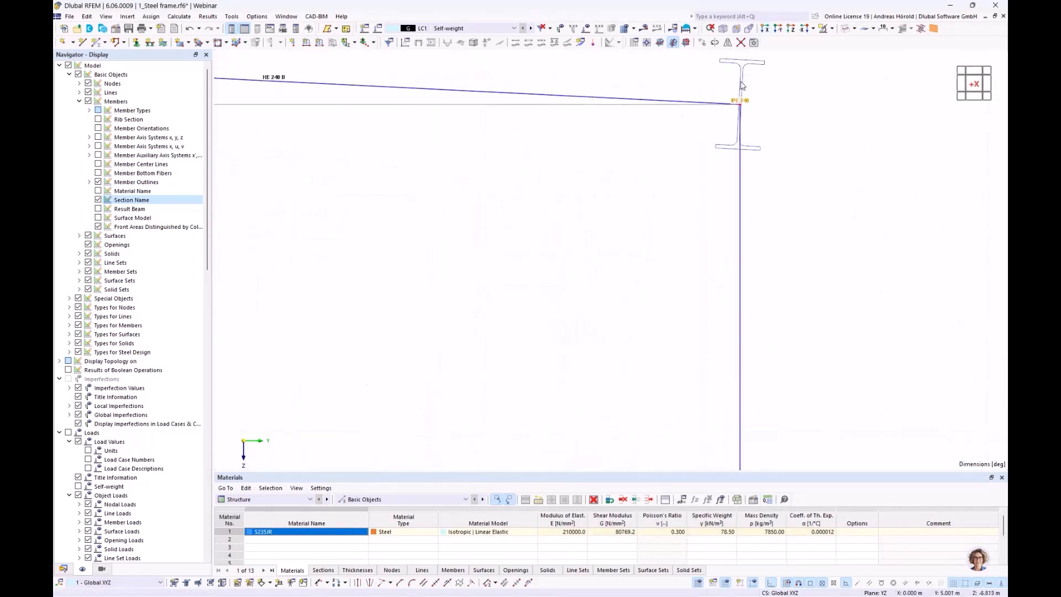
pyautogui.scroll(-4, 750, 120)
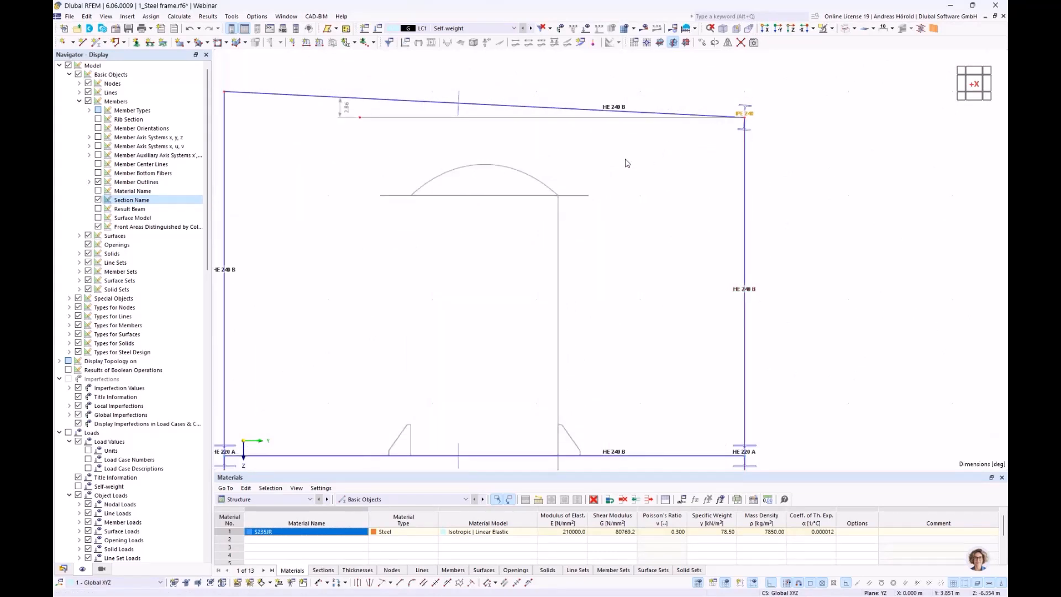
pyautogui.moveTo(382, 104); pyautogui.dragTo(315, 151)
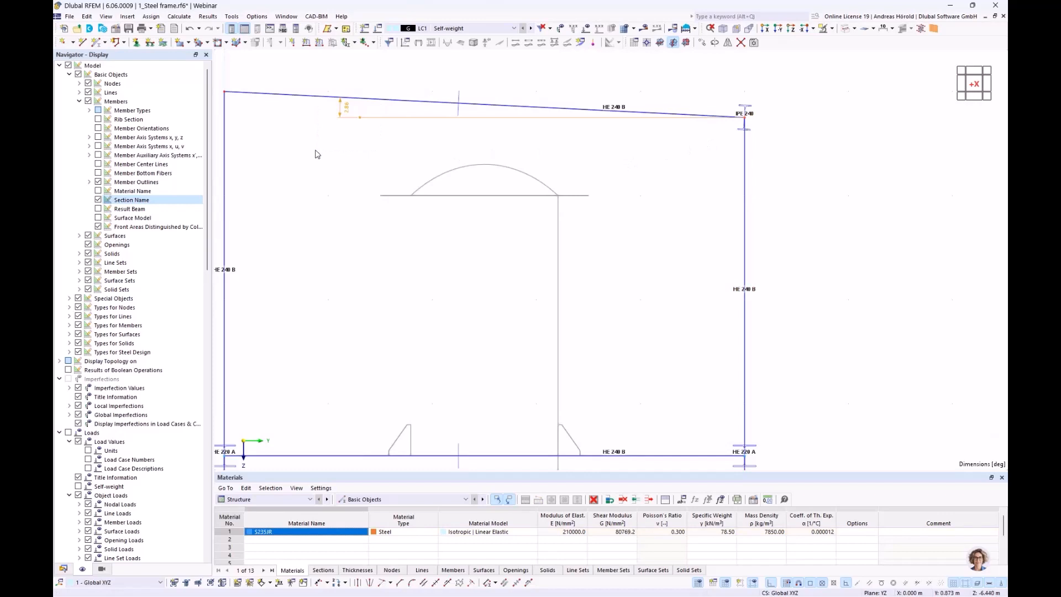
pyautogui.press('Delete')
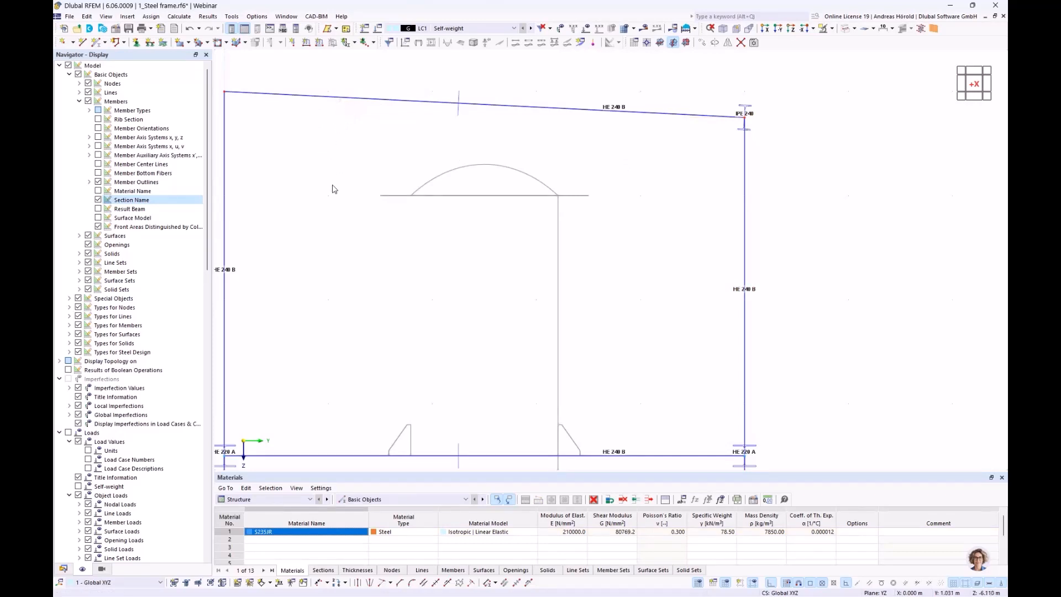
pyautogui.scroll(-2, 574, 259)
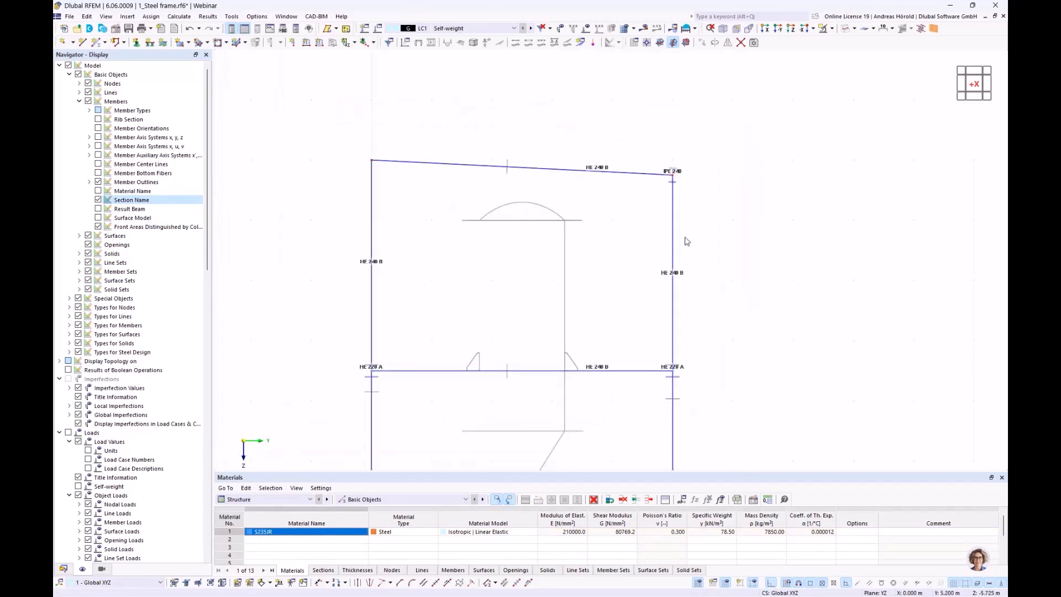
pyautogui.click(723, 28)
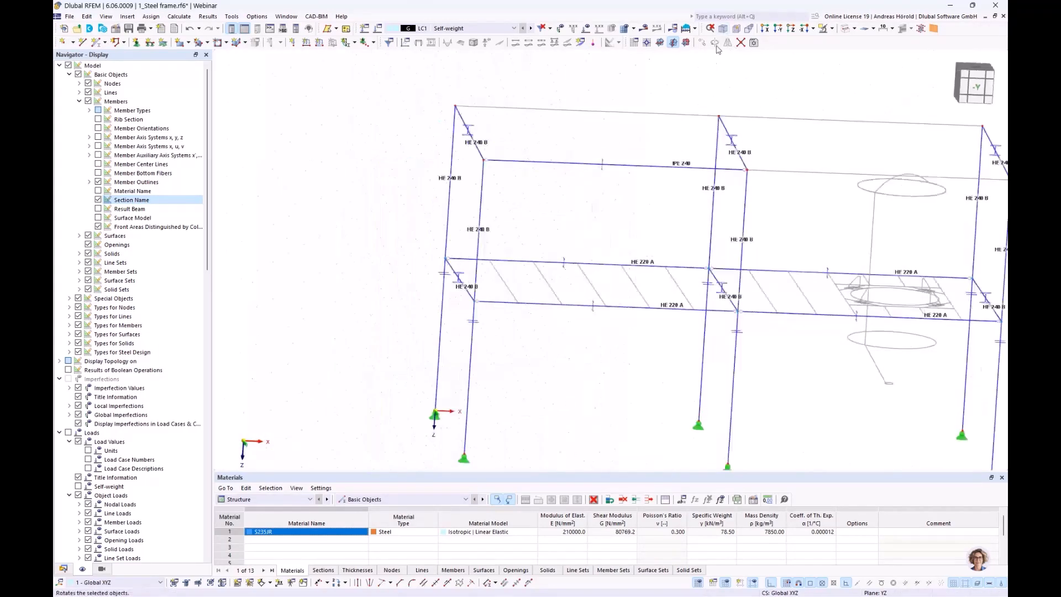
pyautogui.keyDown('ctrl'); pyautogui.moveTo(368, 331); pyautogui.dragTo(544, 317, button='middle'); pyautogui.keyUp('ctrl')
pyautogui.scroll(4, 545, 317)
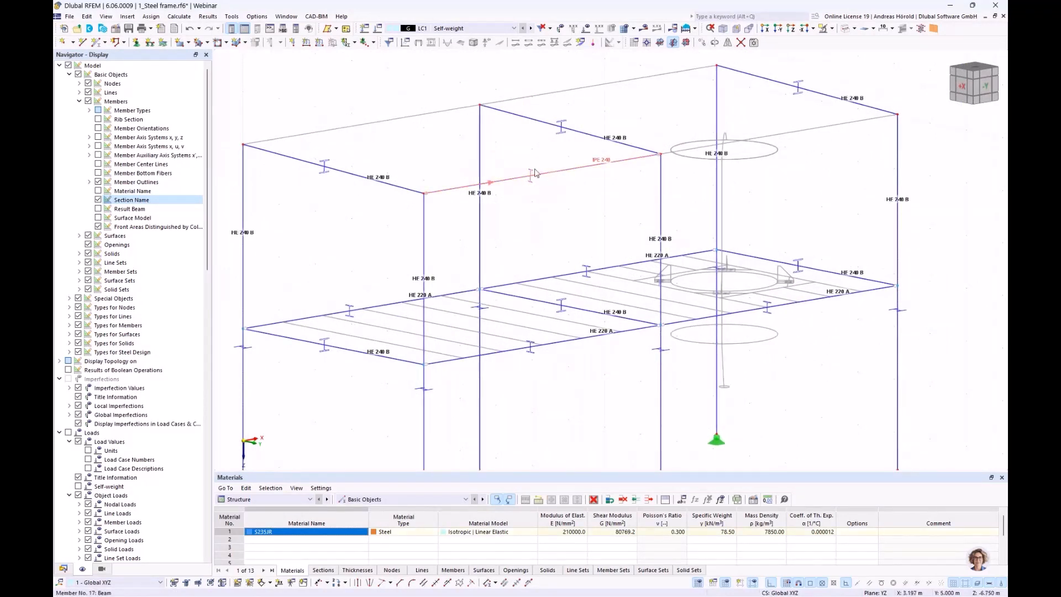
pyautogui.click(534, 173)
pyautogui.keyDown('ctrl'); pyautogui.moveTo(298, 141); pyautogui.dragTo(374, 146); pyautogui.keyUp('ctrl')
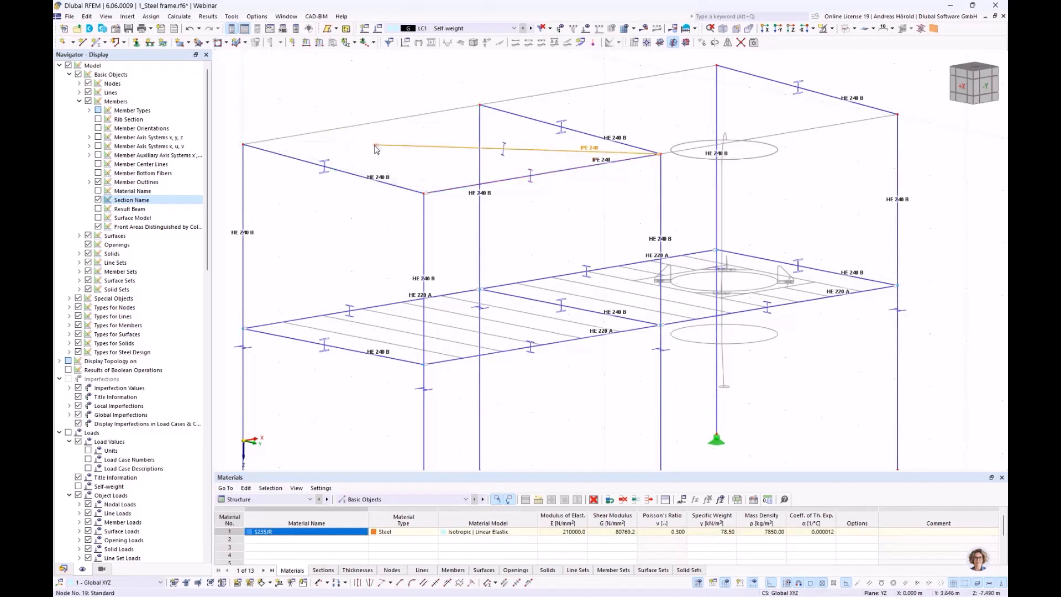
pyautogui.click(190, 28)
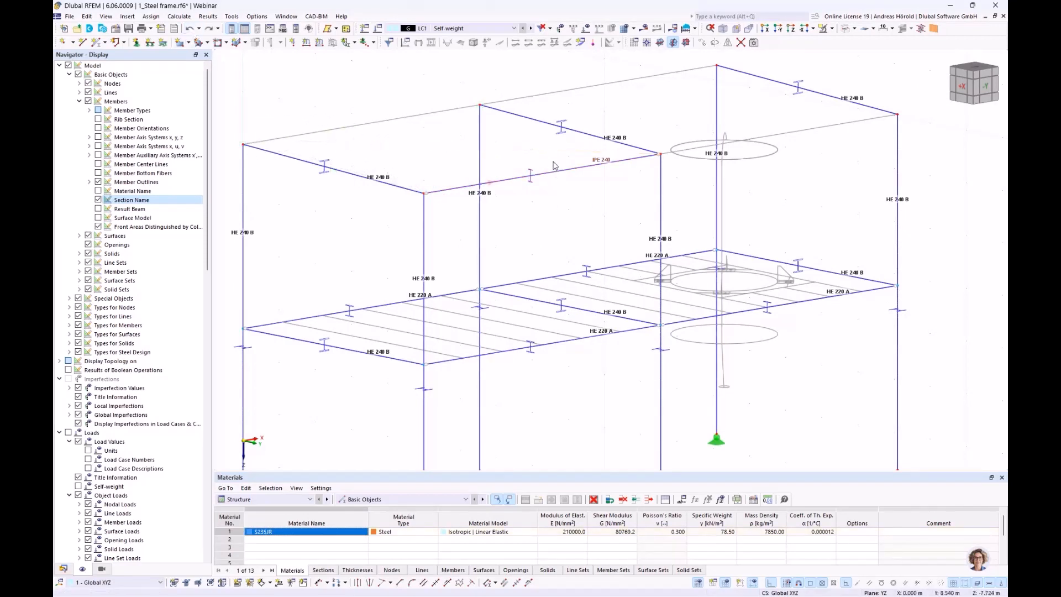
# - Copy the rotated IPE 240 beam to the rear roof edge, between the first and the middle frame
pyautogui.moveTo(554, 162); pyautogui.dragTo(243, 145)
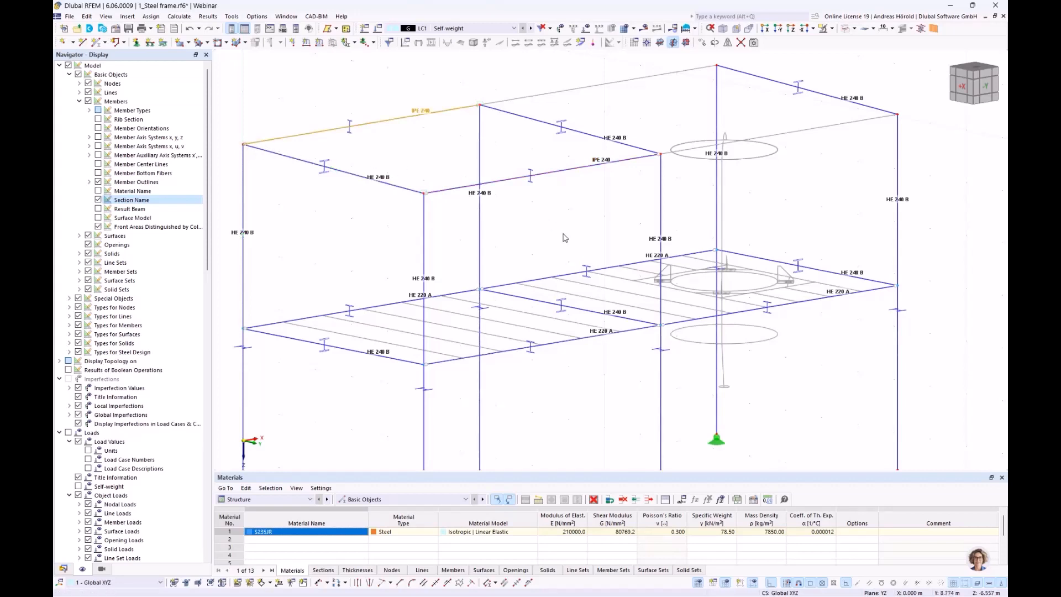
pyautogui.click(460, 158)
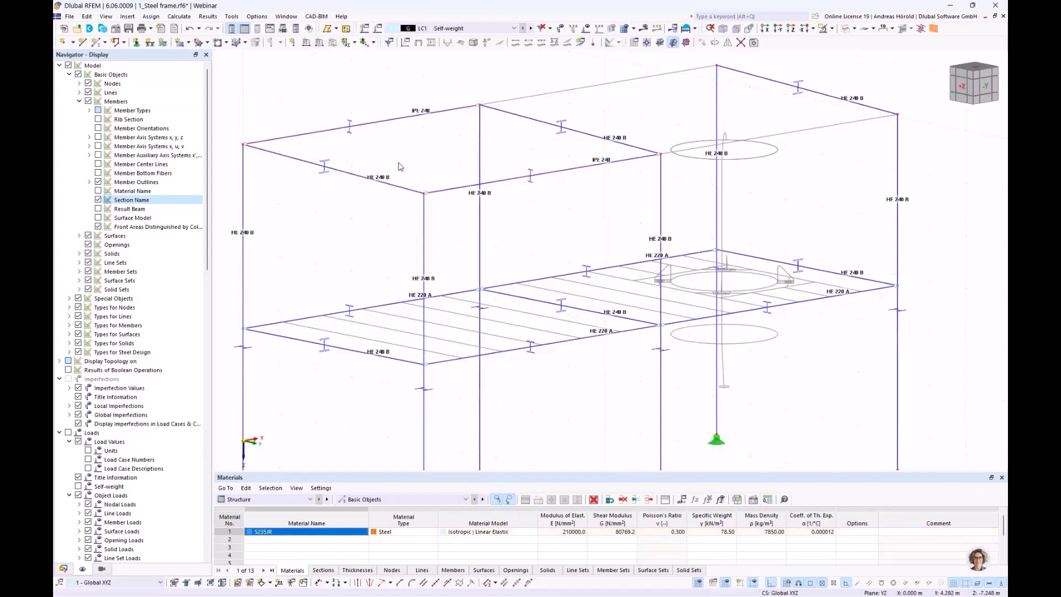
pyautogui.scroll(-1, 400, 167)
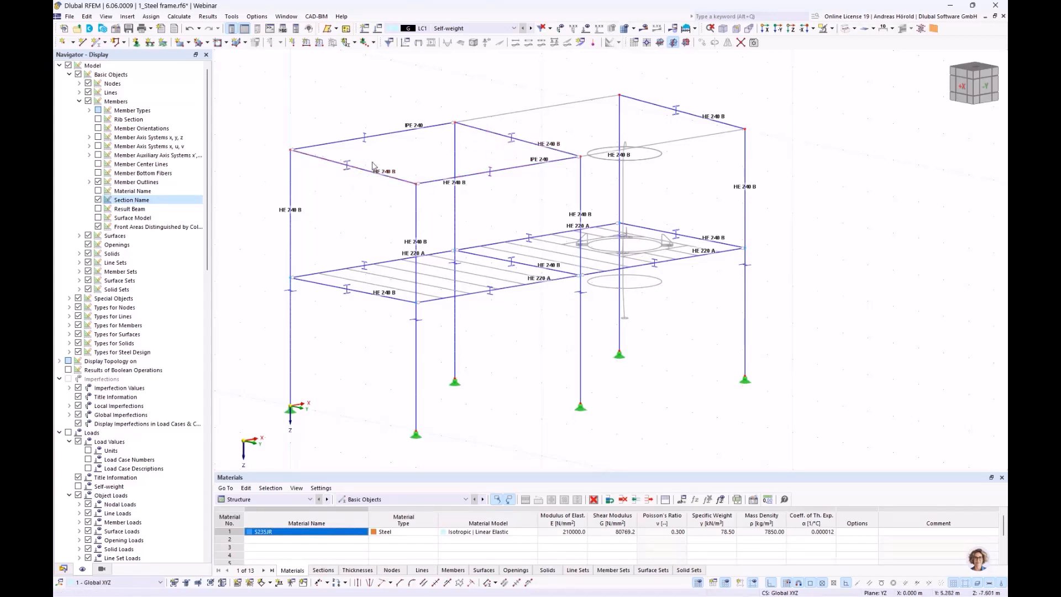
pyautogui.scroll(1, 396, 140)
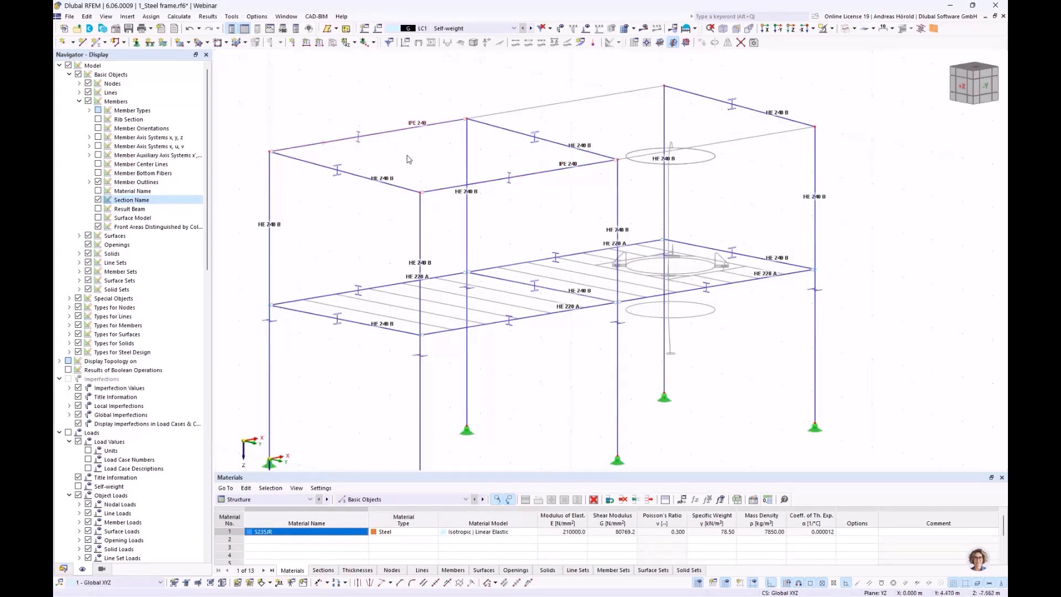
# - Add intermediate nodes to the three sloping HE 240 B roof beams as 'On Member' nodes without dividing the members
pyautogui.scroll(-1, 409, 158)
pyautogui.keyDown('ctrl'); pyautogui.moveTo(396, 179); pyautogui.dragTo(484, 169, button='middle'); pyautogui.keyUp('ctrl')
pyautogui.moveTo(551, 98); pyautogui.dragTo(495, 197)
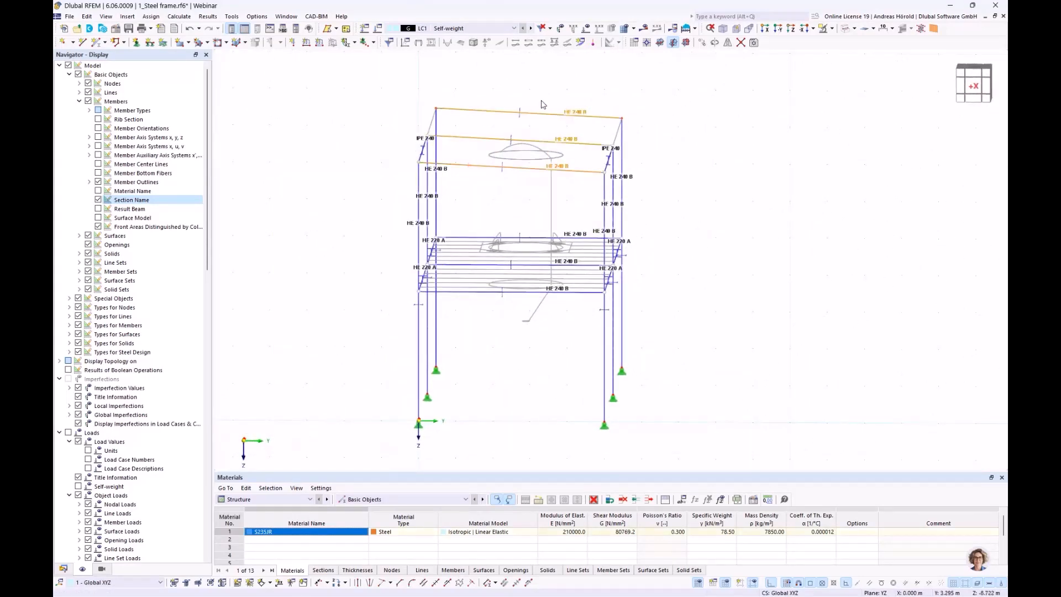
pyautogui.rightClick(527, 173)
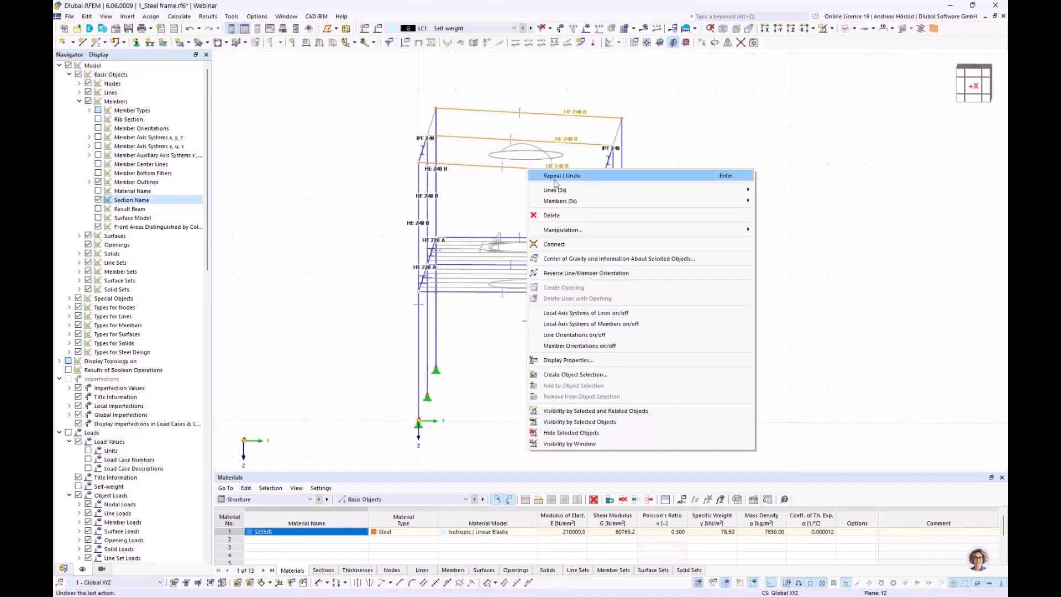
pyautogui.moveTo(568, 204)
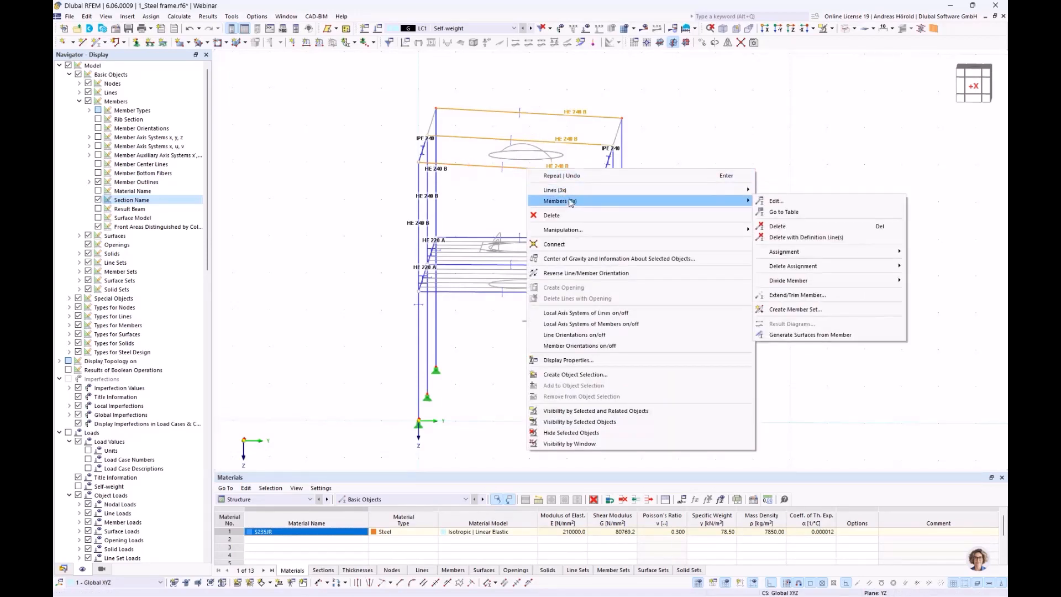
pyautogui.moveTo(814, 284)
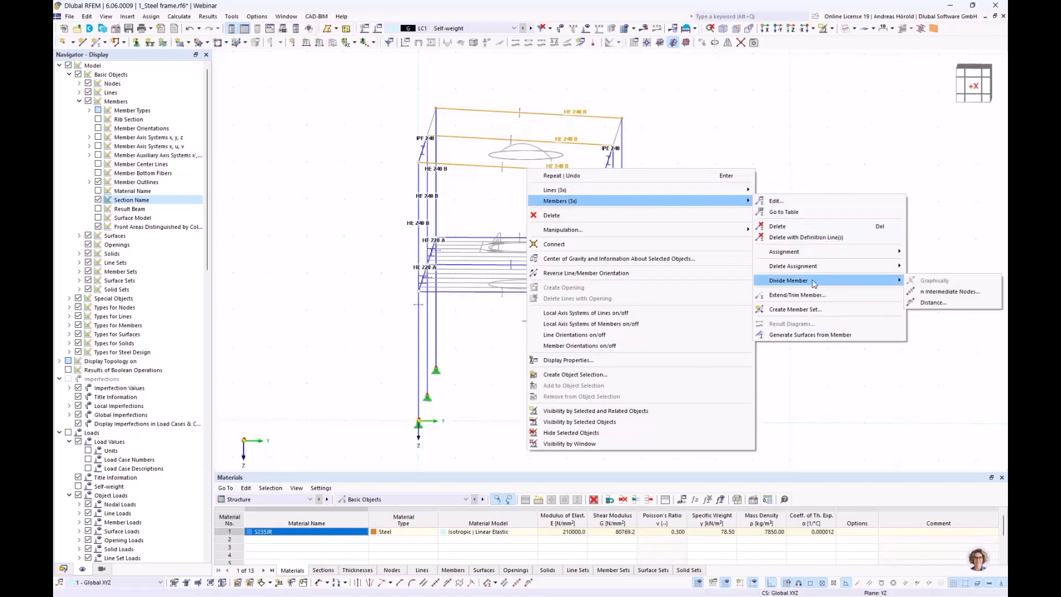
pyautogui.click(956, 293)
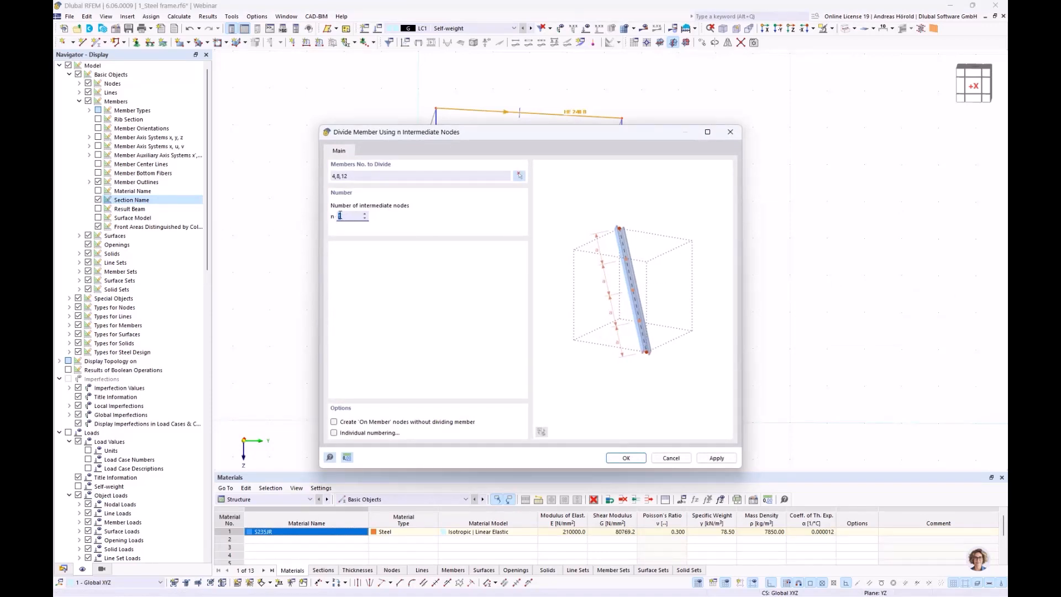
pyautogui.click(334, 423)
pyautogui.click(621, 458)
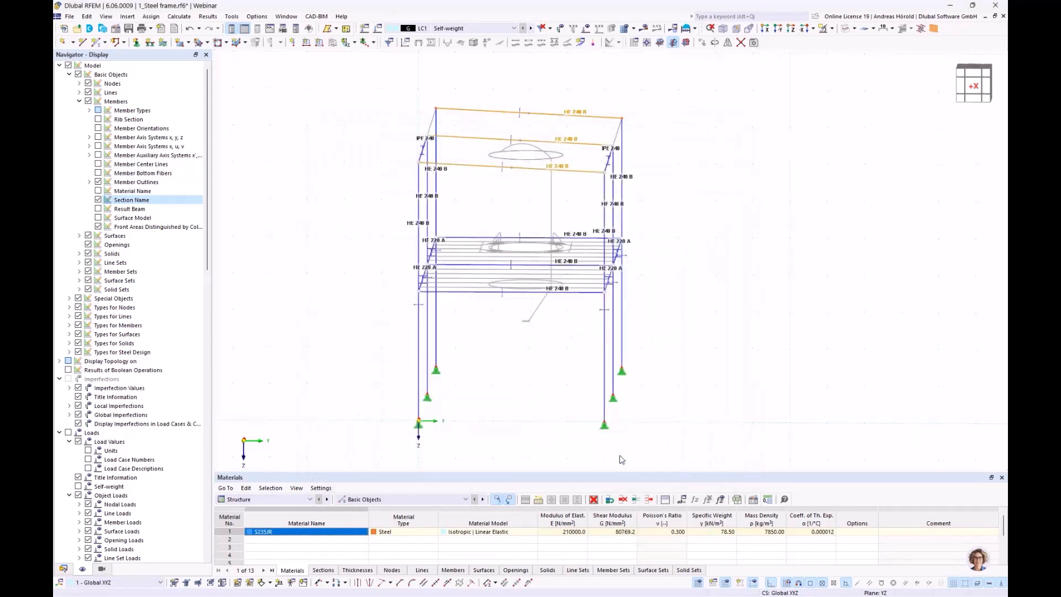
# - Copy the front IPE 240 edge beam to the sloping roof beams' intermediate nodes, and copy all three IPE 240 roof beams into the second bay
pyautogui.scroll(3, 515, 192)
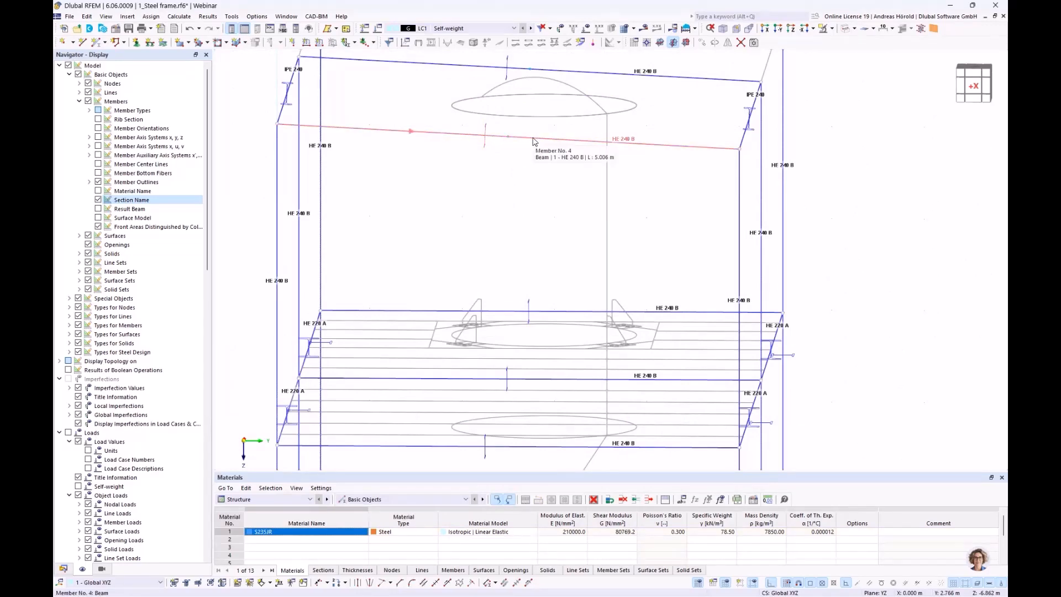
pyautogui.scroll(-4, 533, 142)
pyautogui.moveTo(724, 208); pyautogui.dragTo(630, 347, button='middle')
pyautogui.scroll(2, 615, 301)
pyautogui.scroll(-1, 630, 347)
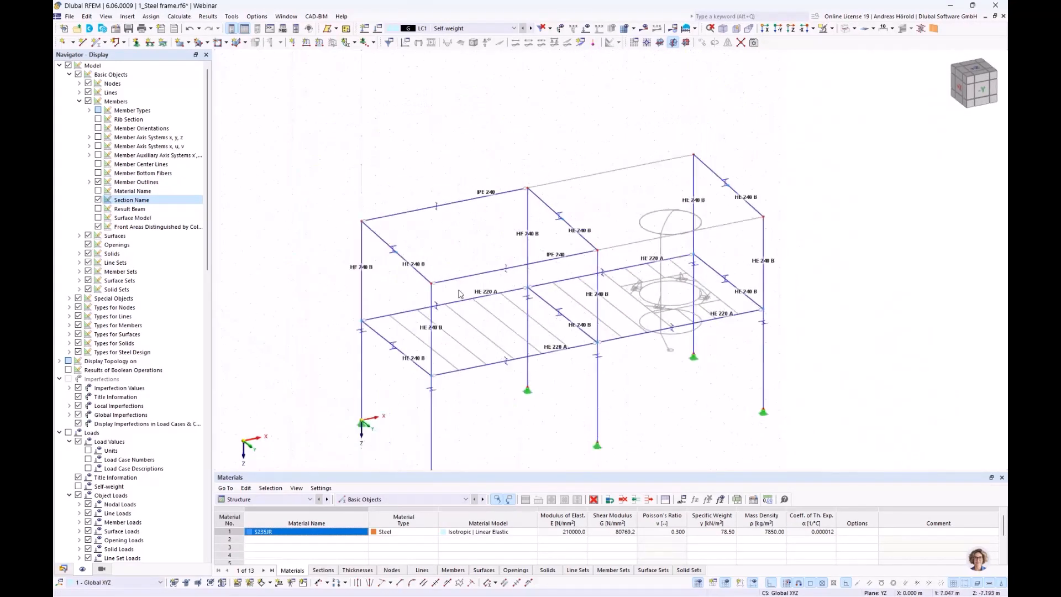
pyautogui.click(495, 274)
pyautogui.scroll(3, 483, 267)
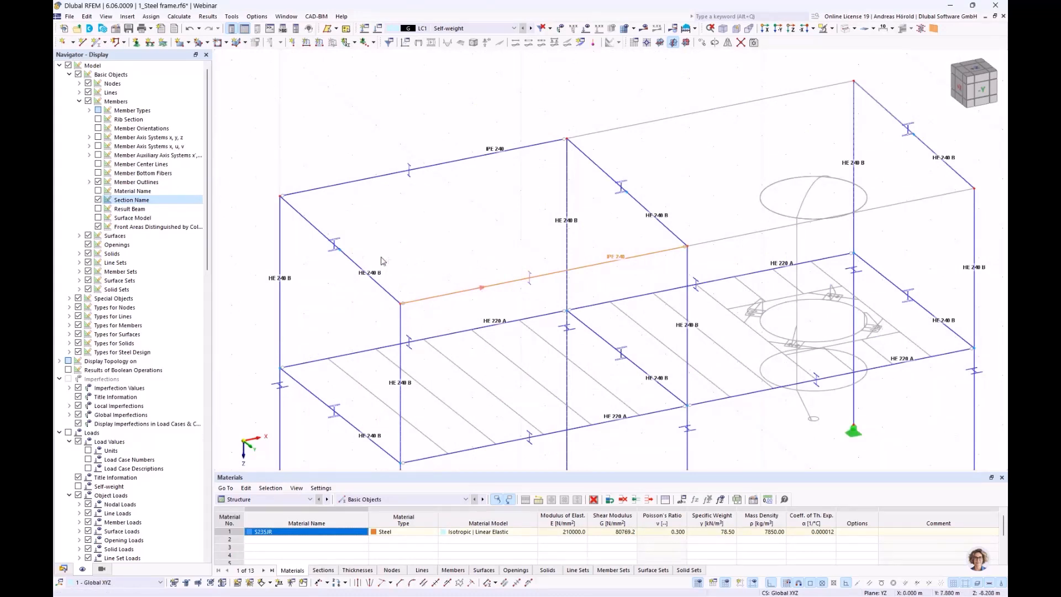
pyautogui.moveTo(479, 287); pyautogui.dragTo(343, 254)
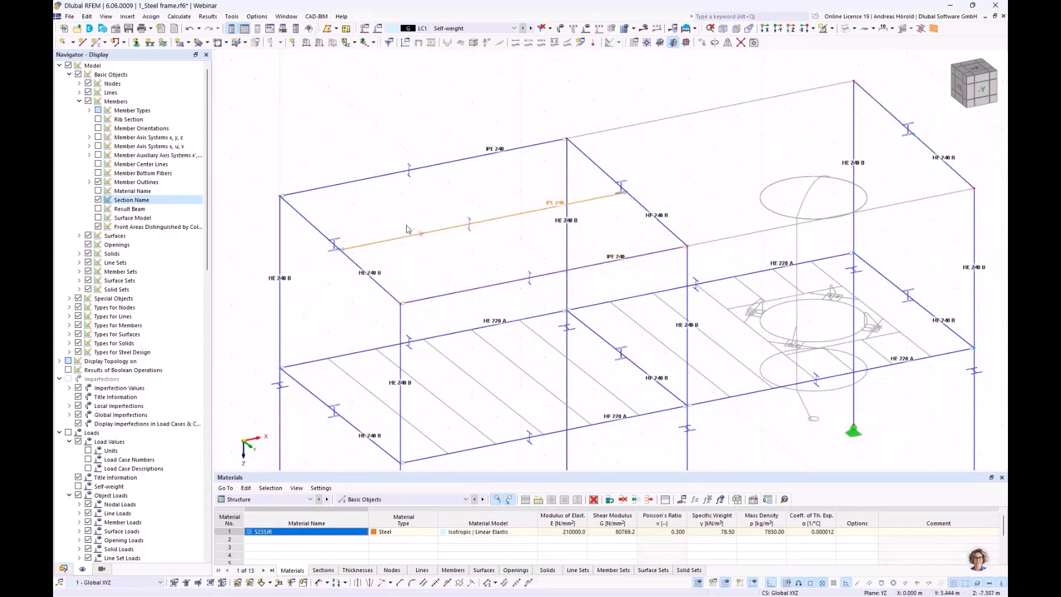
pyautogui.moveTo(511, 117); pyautogui.dragTo(440, 308)
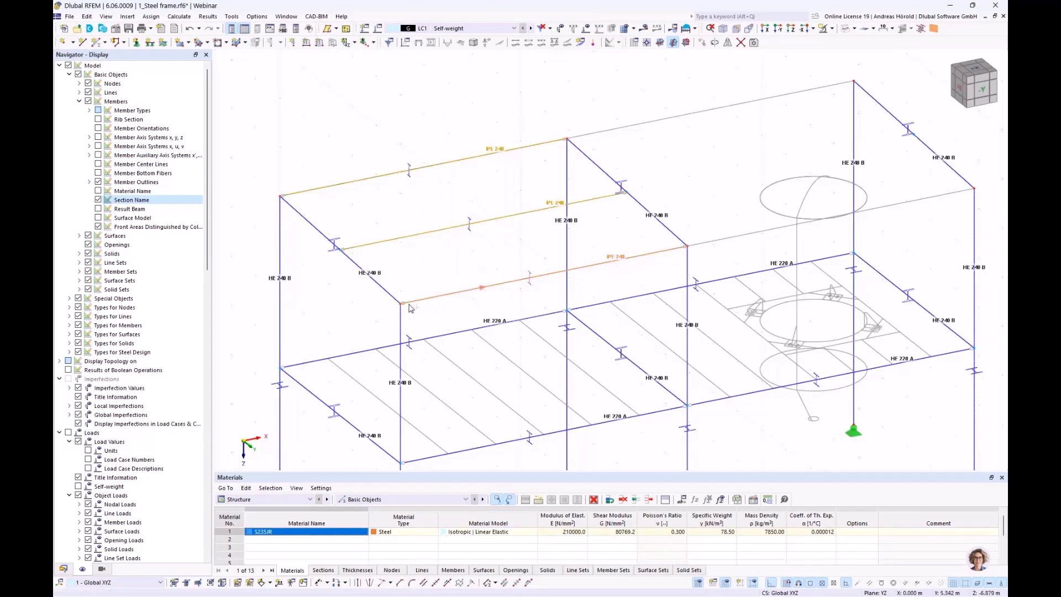
pyautogui.keyDown('ctrl'); pyautogui.moveTo(595, 273); pyautogui.dragTo(690, 250); pyautogui.keyUp('ctrl')
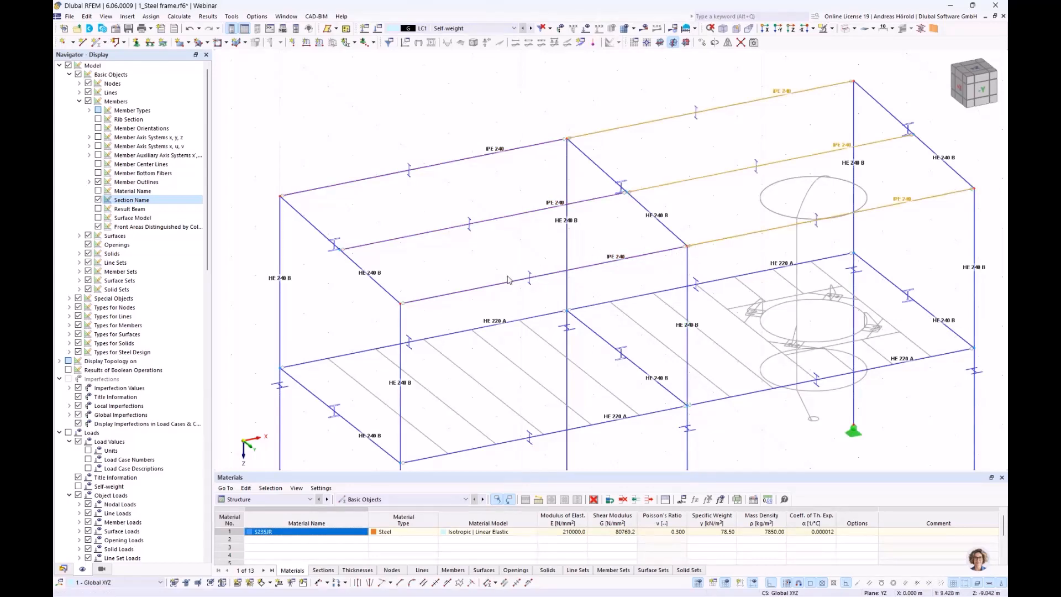
# - Isolate the platform-level HE 240 B and HE 220 A beams using visibility by selected and related objects
pyautogui.scroll(-2, 511, 276)
pyautogui.keyDown('ctrl'); pyautogui.moveTo(531, 313); pyautogui.dragTo(481, 264, button='middle'); pyautogui.keyUp('ctrl')
pyautogui.click(338, 351)
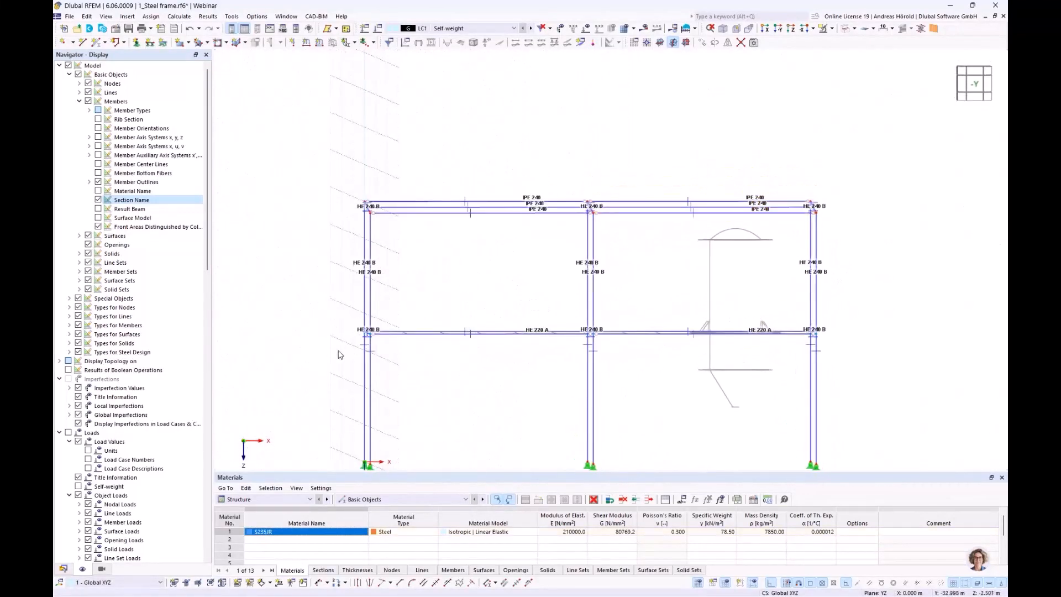
pyautogui.moveTo(318, 351); pyautogui.dragTo(864, 308)
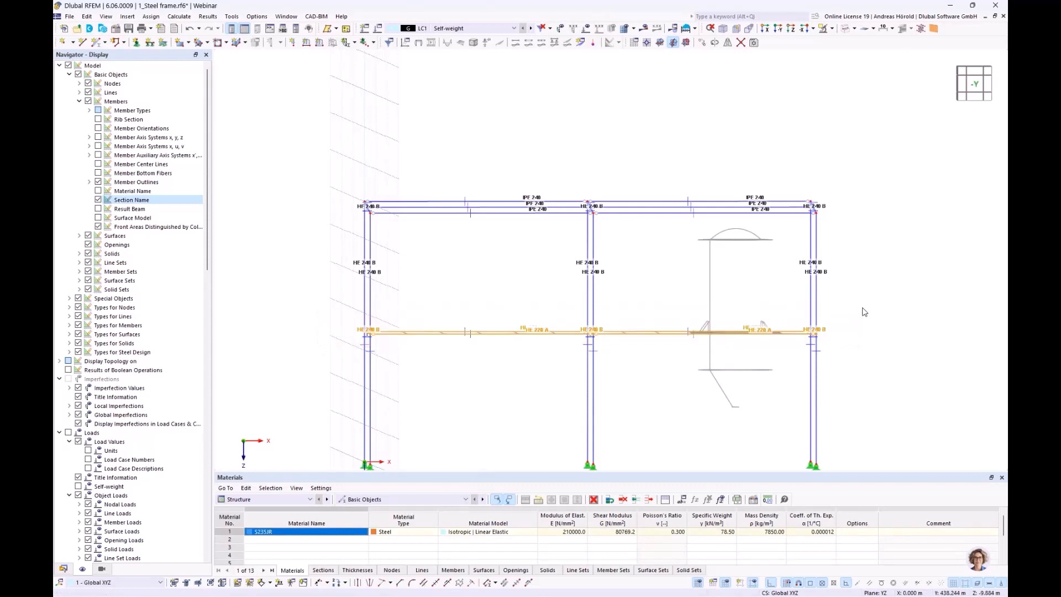
pyautogui.click(833, 30)
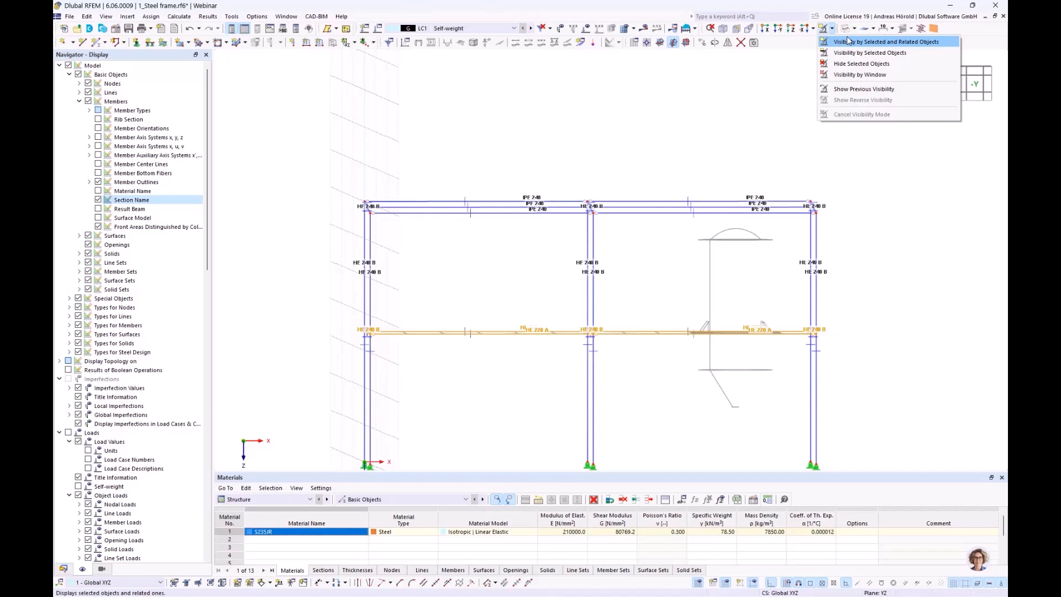
pyautogui.click(849, 41)
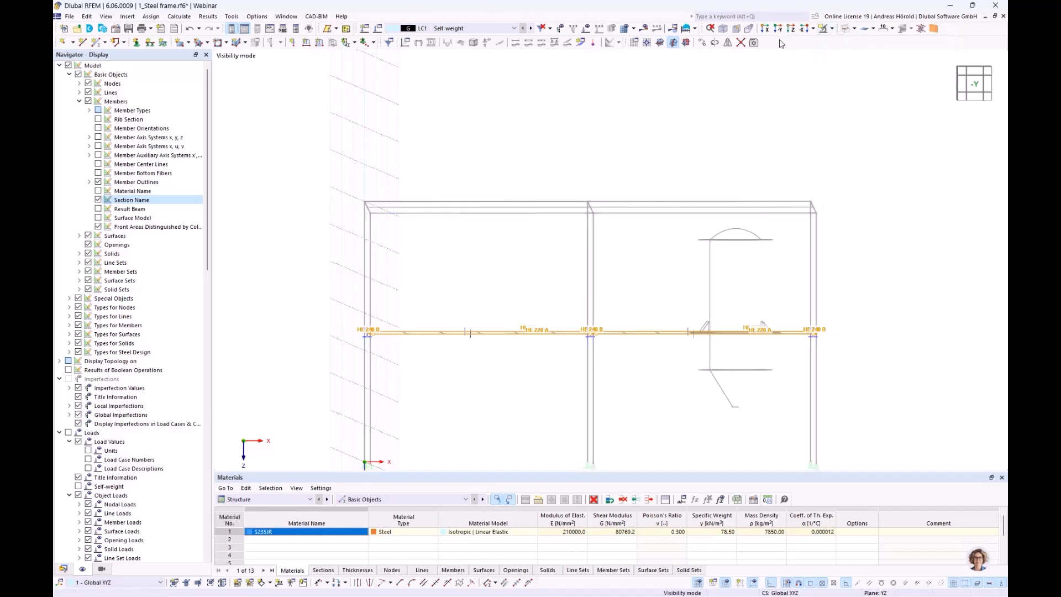
# - Show the isolated platform in plan view along Z and turn off the display of hidden objects in the background
pyautogui.click(793, 30)
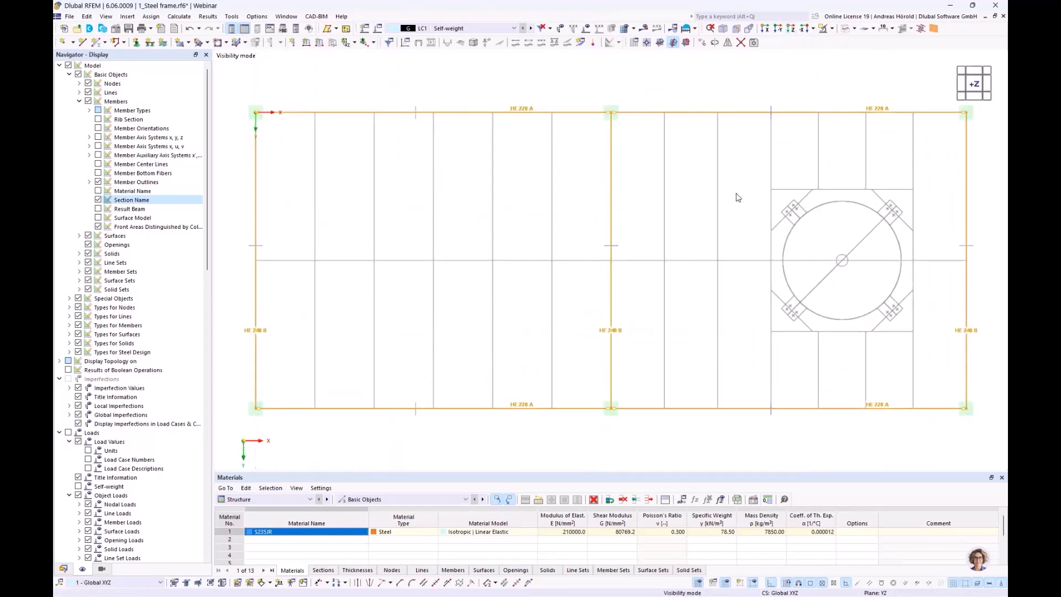
pyautogui.scroll(-1, 738, 197)
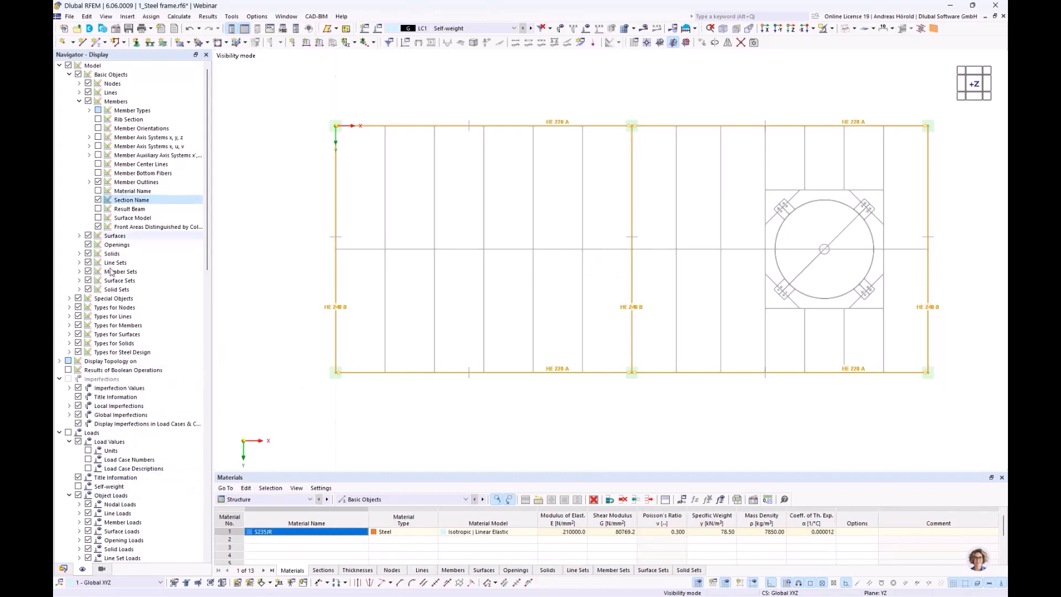
pyautogui.scroll(-20, 111, 271)
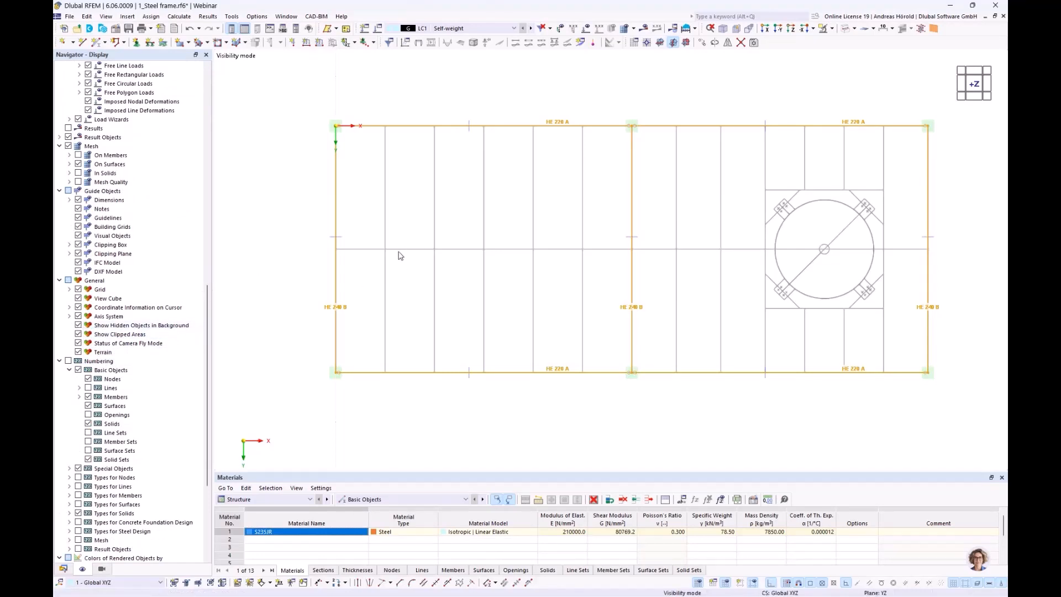
pyautogui.click(78, 326)
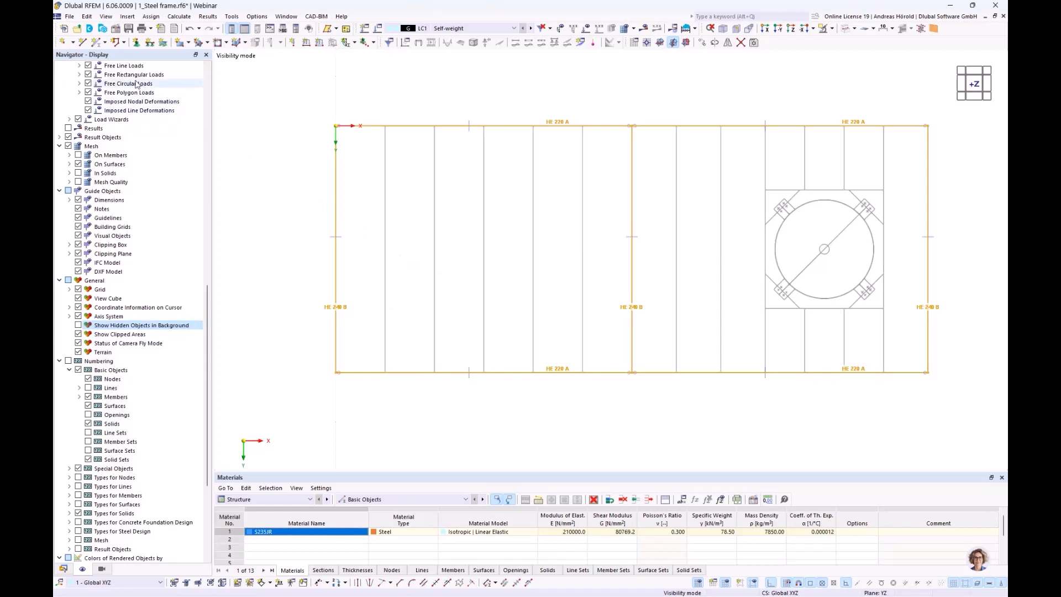
# - Define a new beam member with the standardized steel section IPE 160 in material S235JR
pyautogui.click(95, 44)
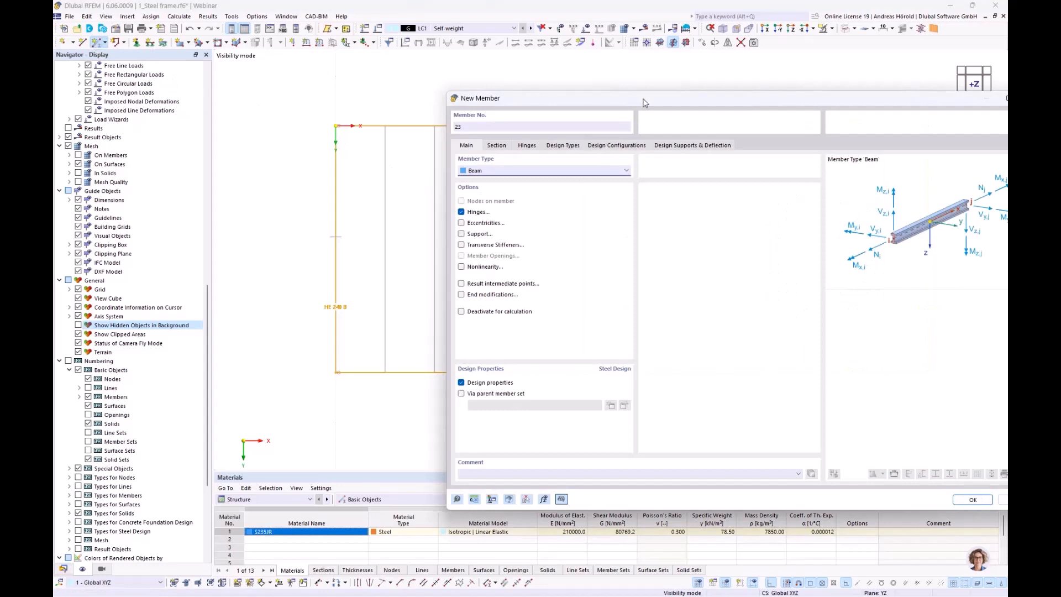
pyautogui.moveTo(584, 102); pyautogui.dragTo(452, 91)
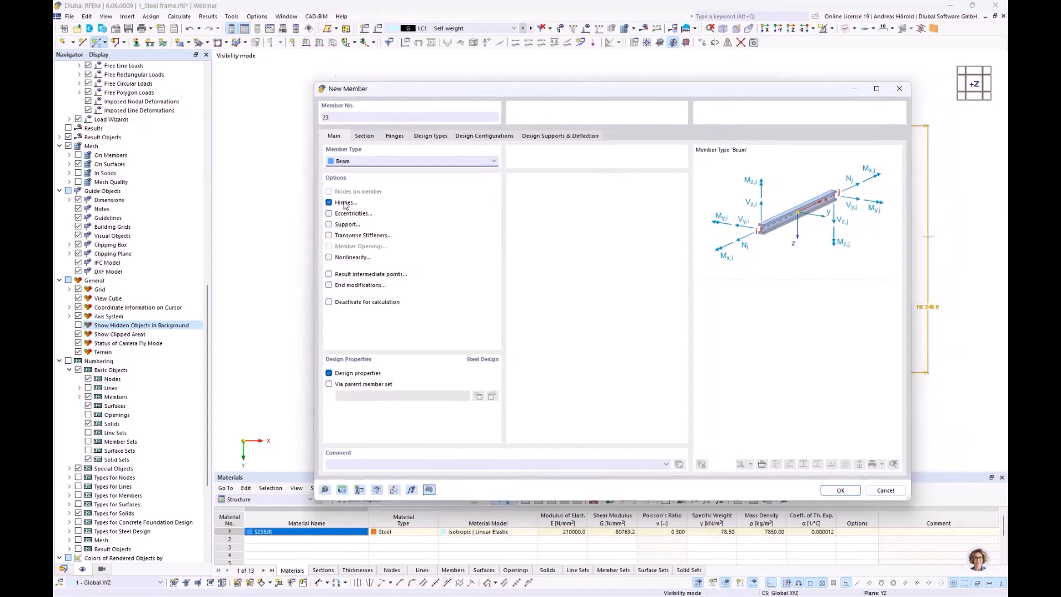
pyautogui.click(364, 136)
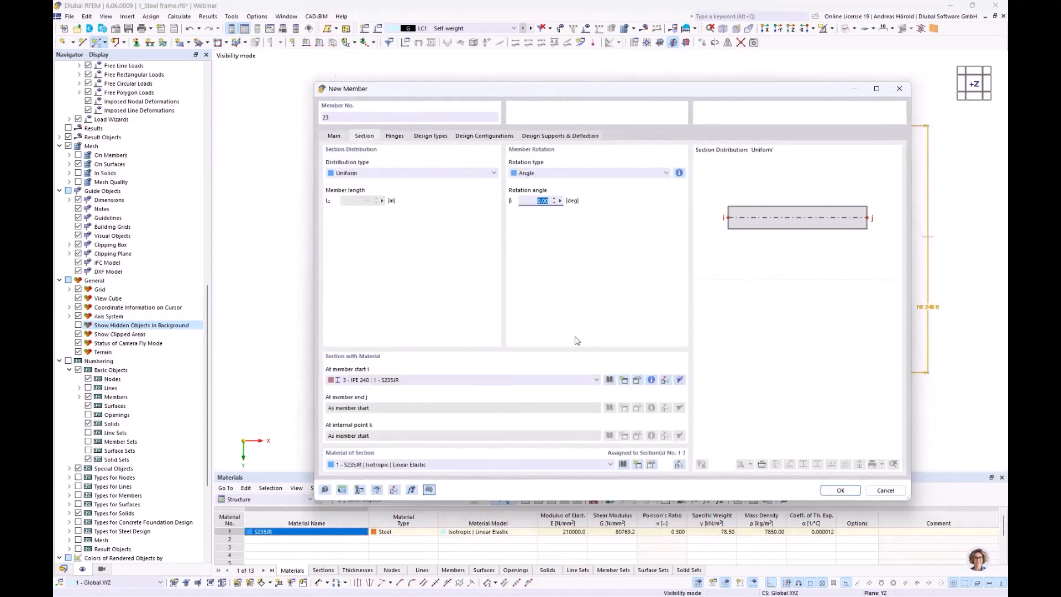
pyautogui.click(609, 380)
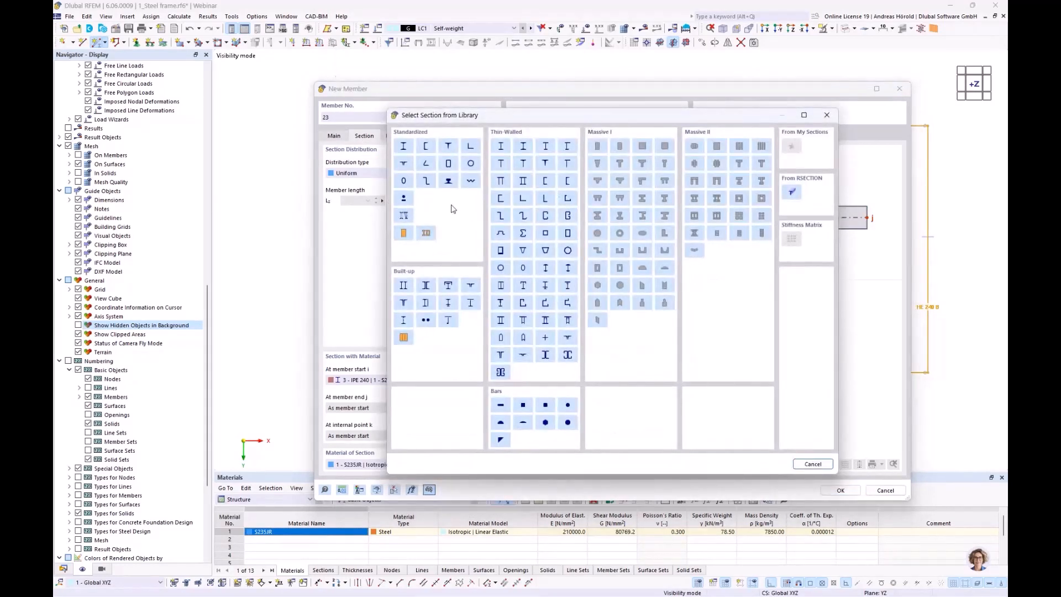
pyautogui.click(403, 146)
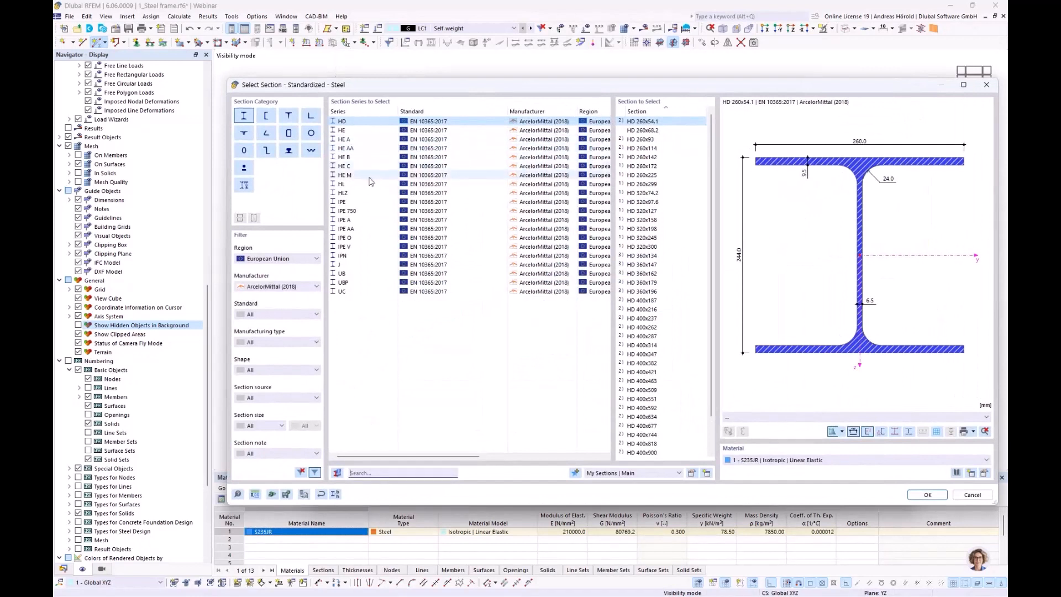
pyautogui.click(360, 202)
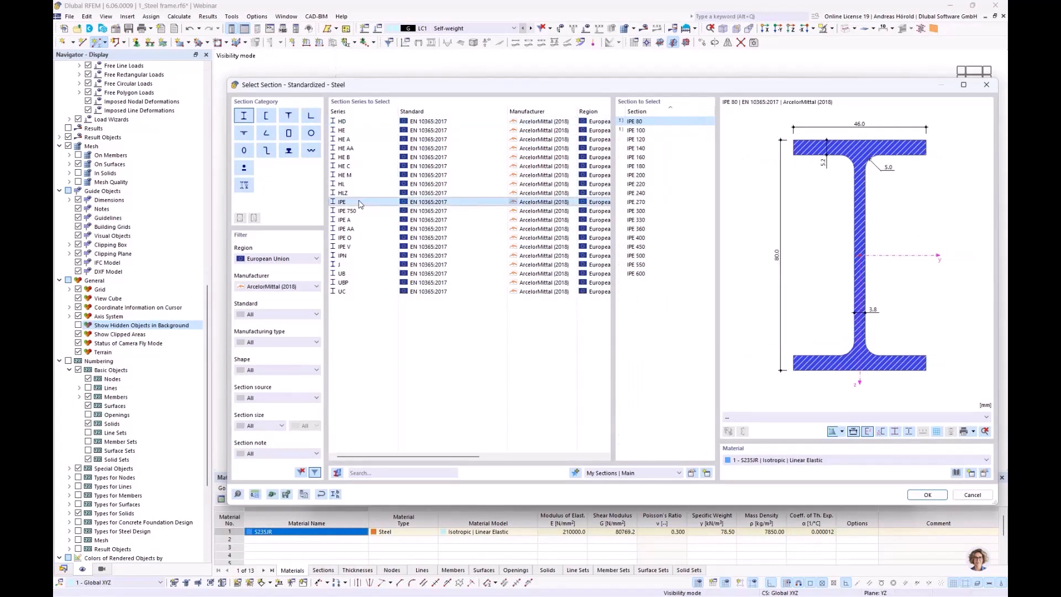
pyautogui.click(633, 158)
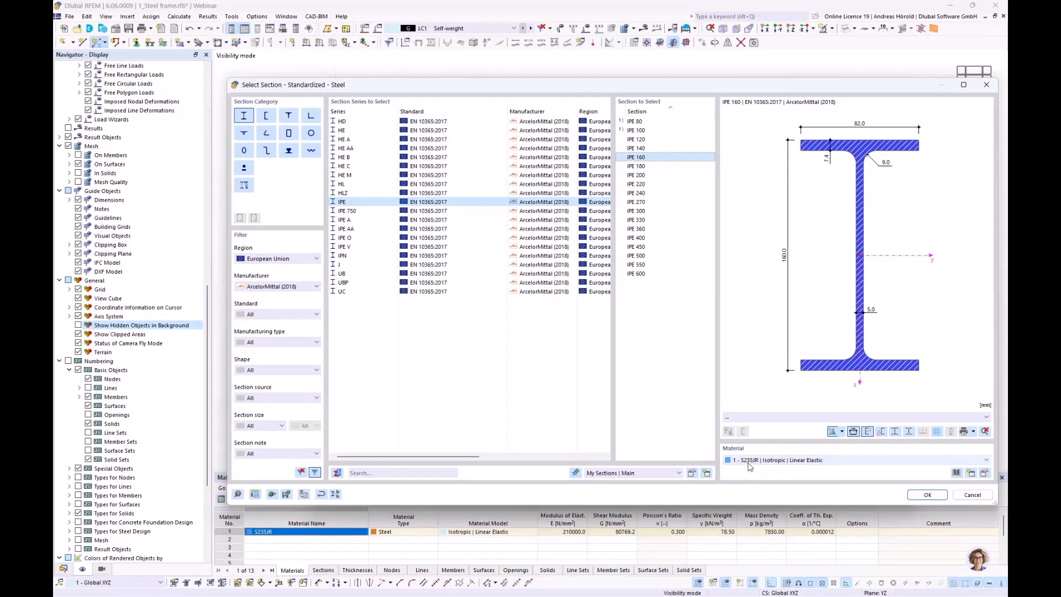
pyautogui.click(934, 495)
pyautogui.click(841, 491)
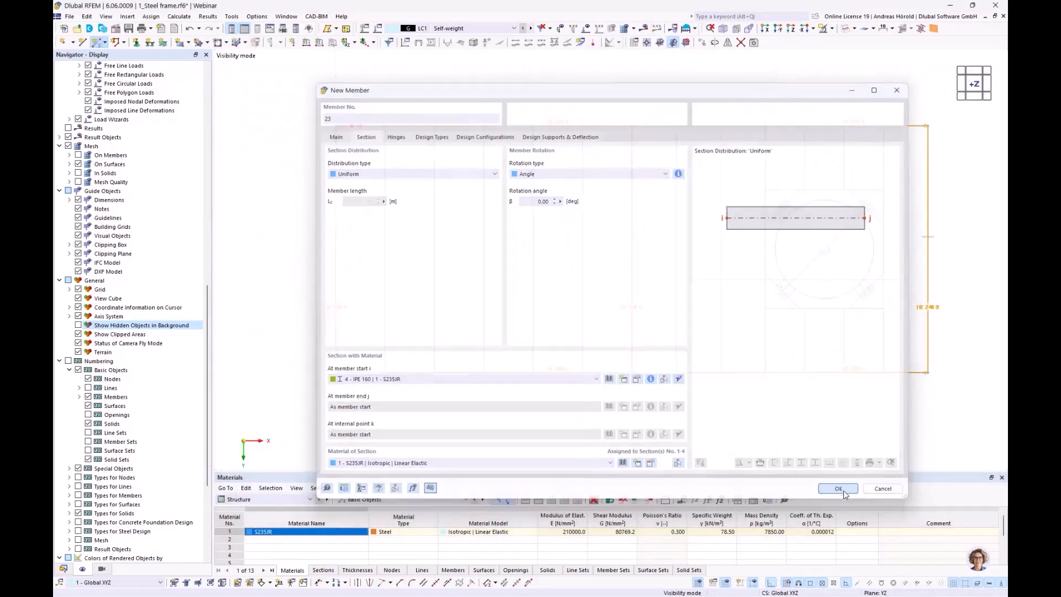
# - Place five 5 m long IPE 160 beams across the first platform bay on the background lines, starting at X = 1 m
pyautogui.click(385, 372)
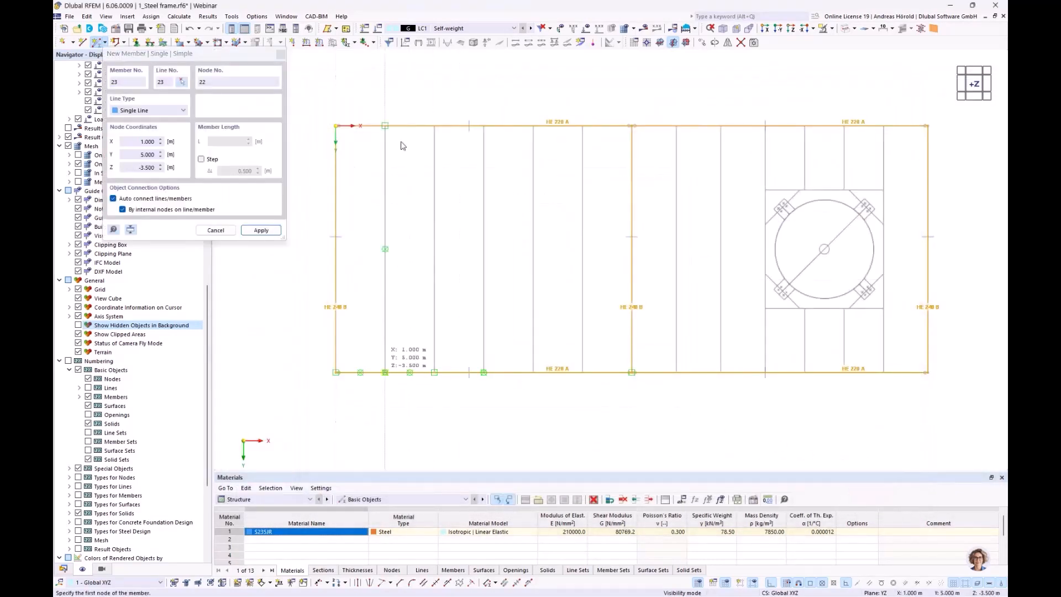
pyautogui.click(387, 128)
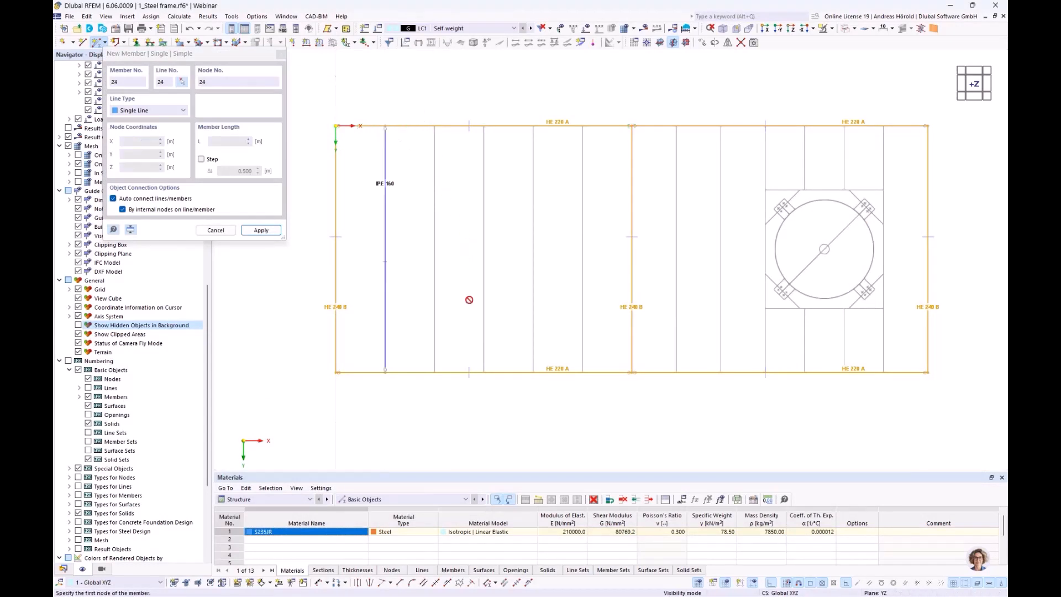
pyautogui.click(435, 372)
pyautogui.click(431, 129)
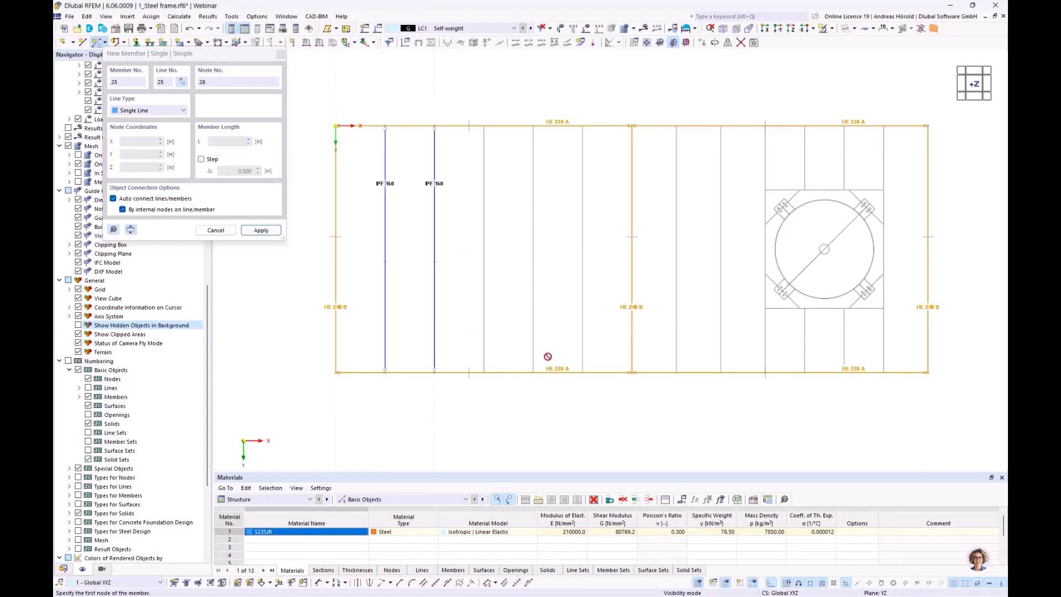
pyautogui.click(485, 370)
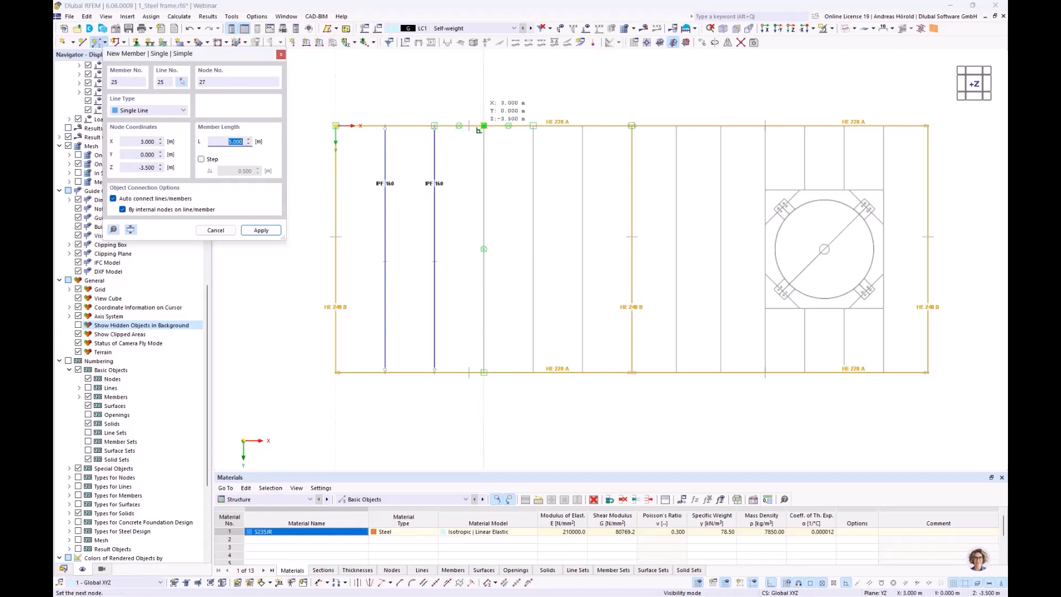
pyautogui.click(484, 127)
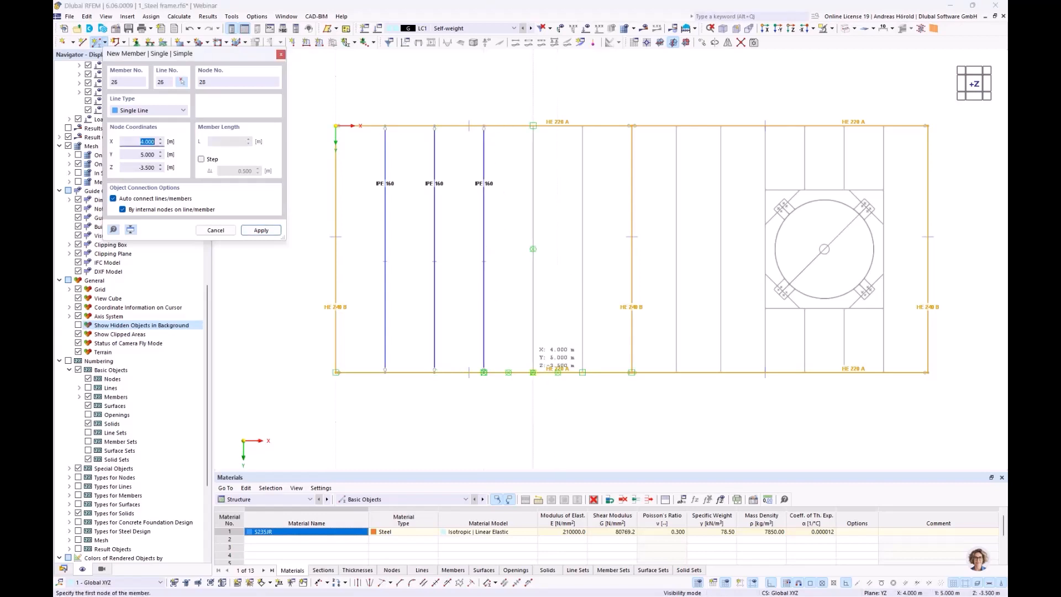
pyautogui.click(533, 126)
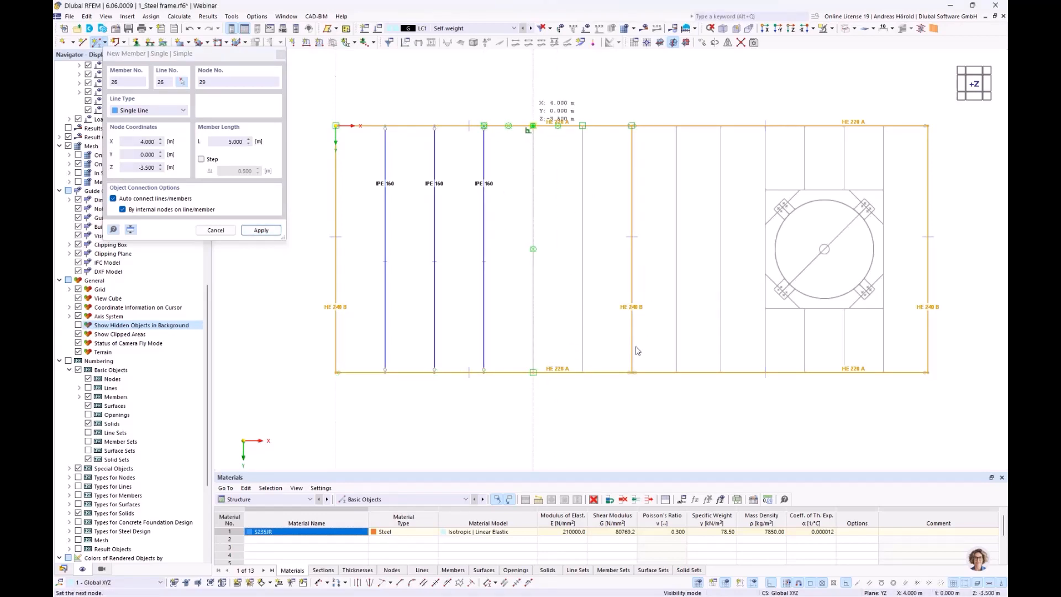
pyautogui.click(534, 371)
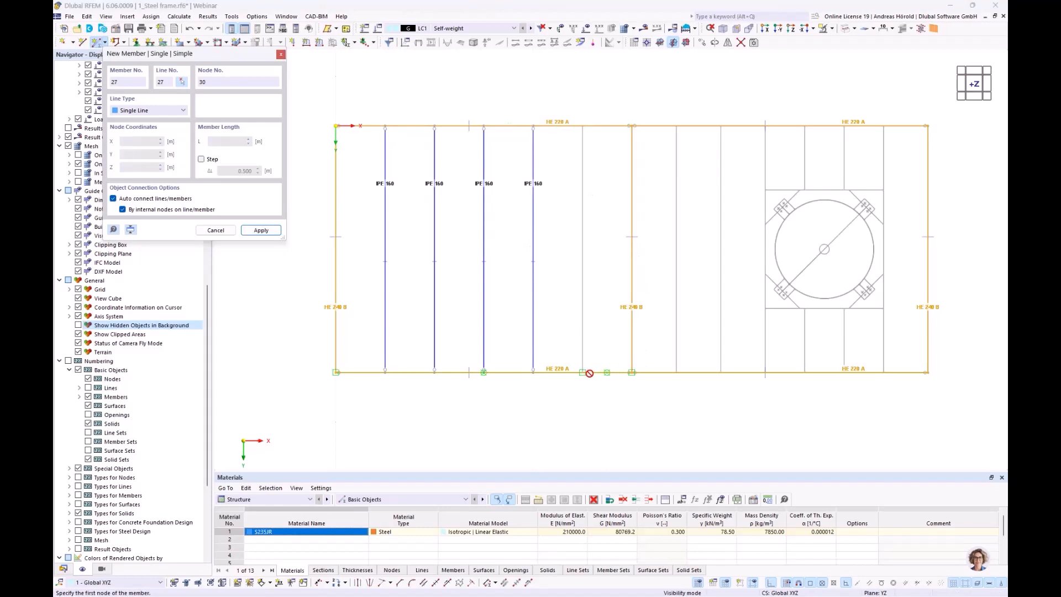
pyautogui.click(583, 126)
pyautogui.click(583, 371)
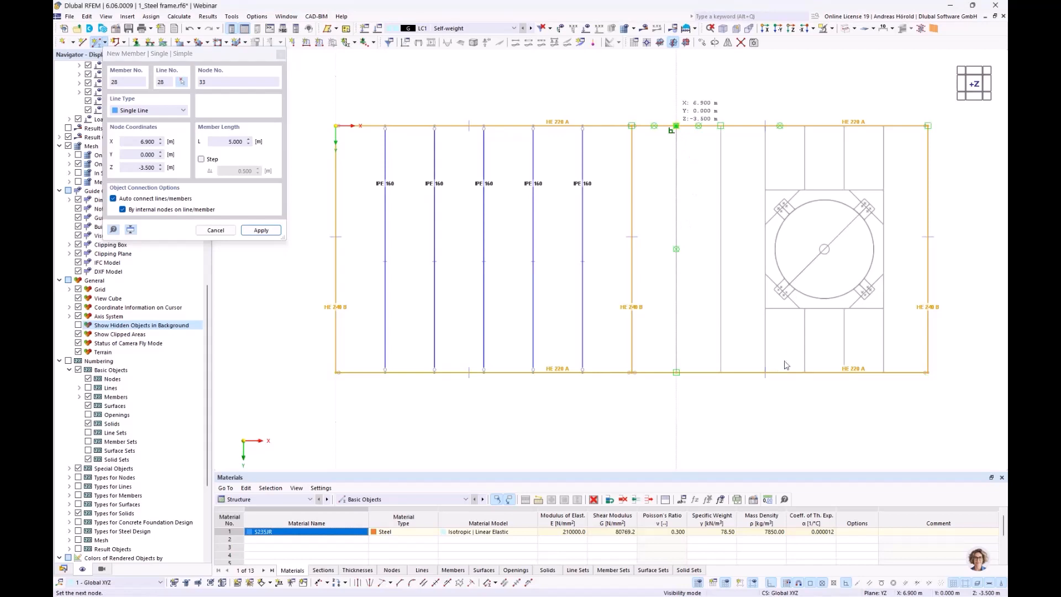
# - Place two IPE 160 beams in the second platform bay on the first two background lines, starting at X = 6.9 m
pyautogui.click(677, 371)
pyautogui.click(720, 127)
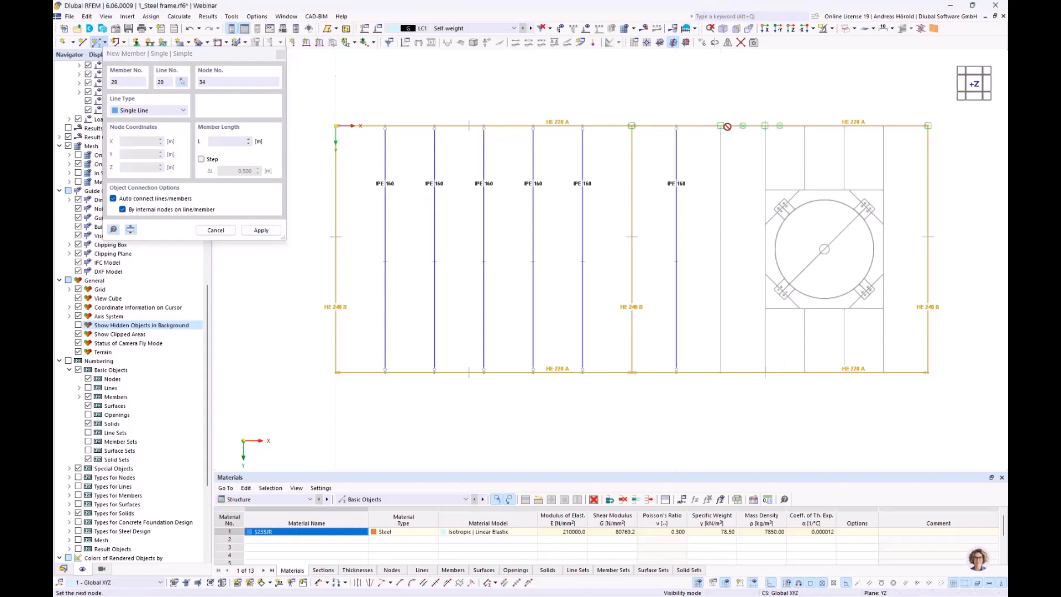
pyautogui.click(744, 253)
pyautogui.press('Escape')
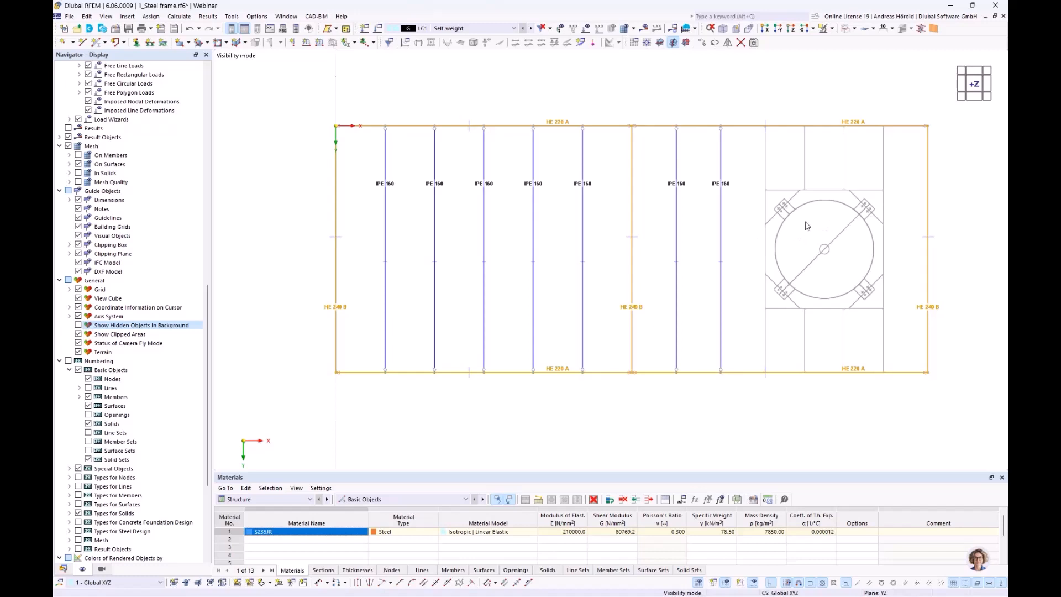
# - Define a new beam member with the standardized steel section HE 200 A in material S235JR
pyautogui.click(96, 43)
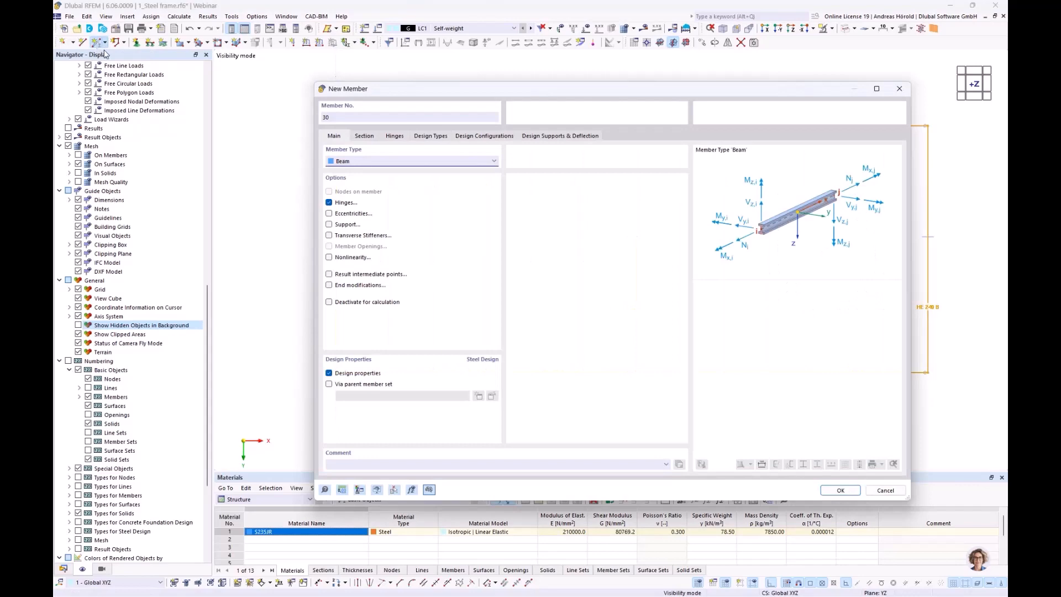
pyautogui.click(365, 136)
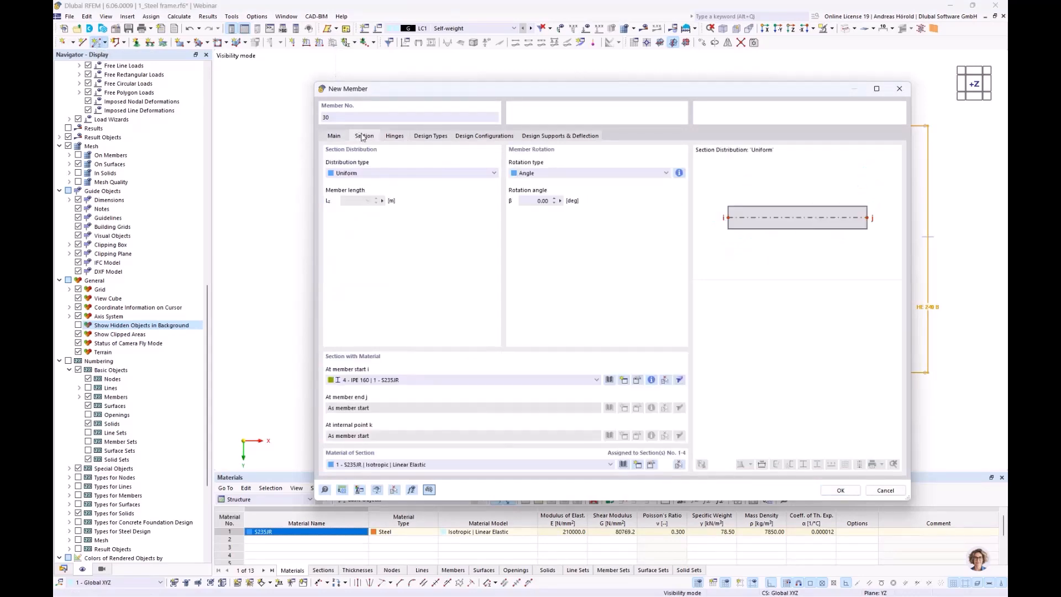
pyautogui.click(609, 380)
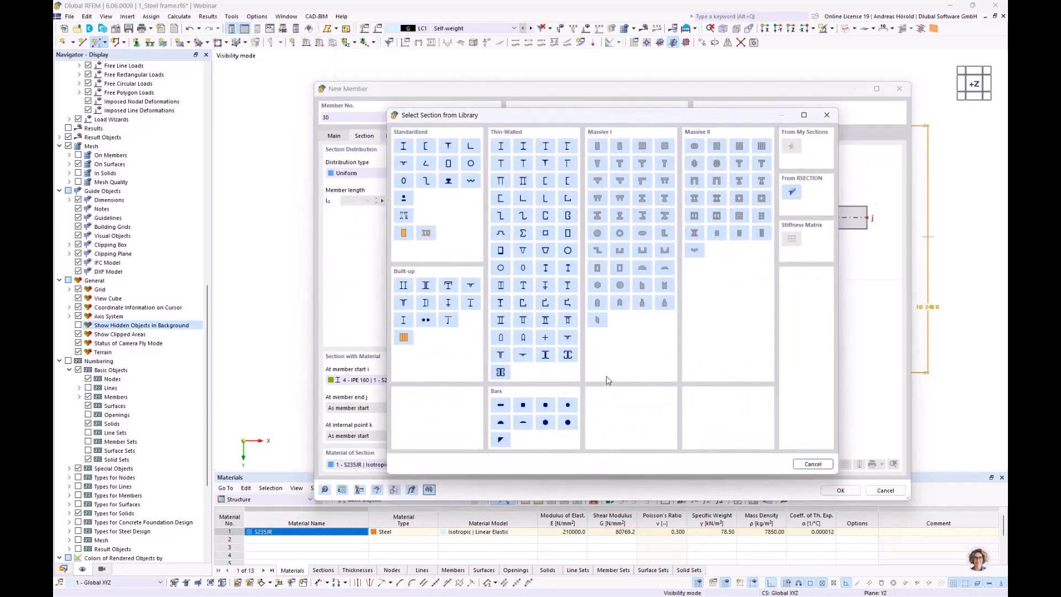
pyautogui.click(404, 147)
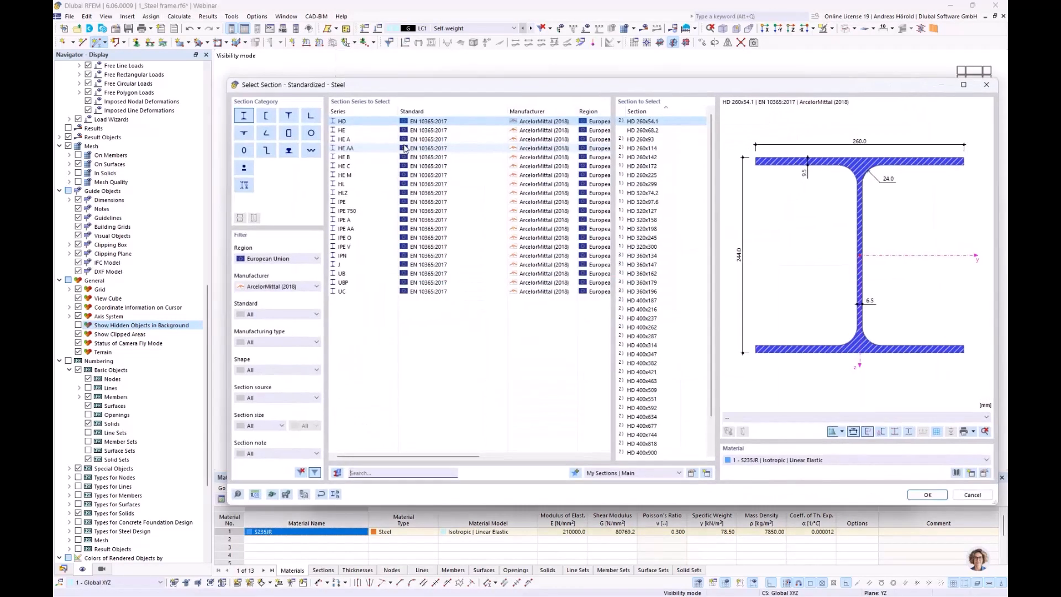
pyautogui.click(353, 141)
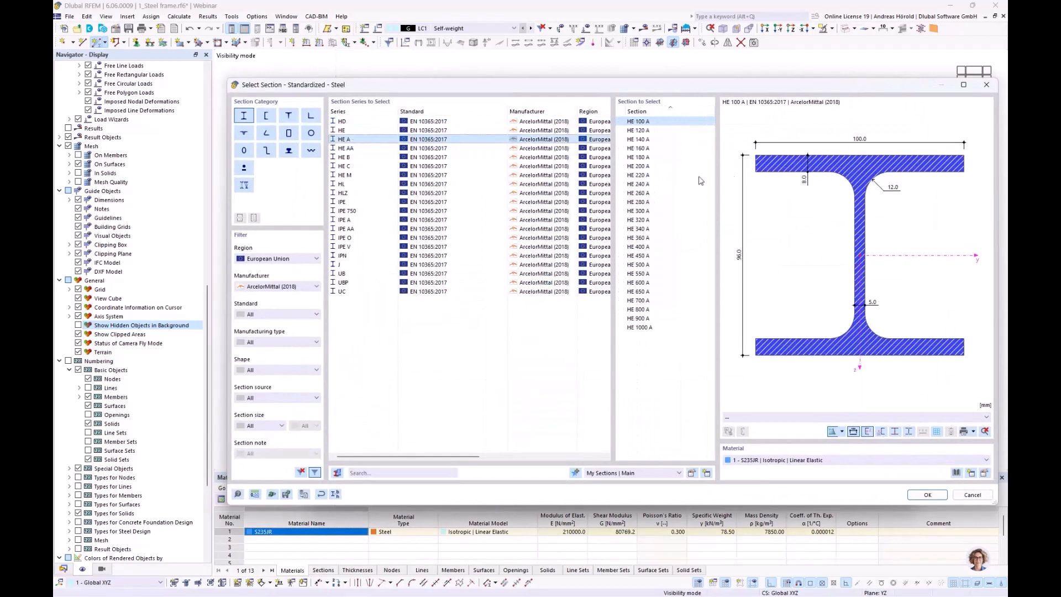
pyautogui.click(680, 166)
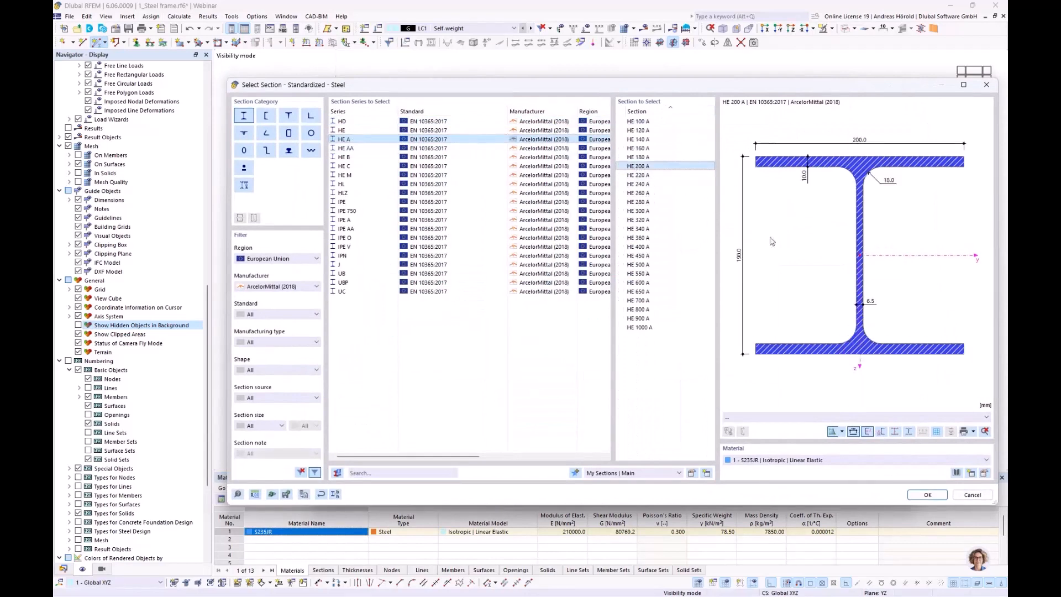
pyautogui.click(922, 495)
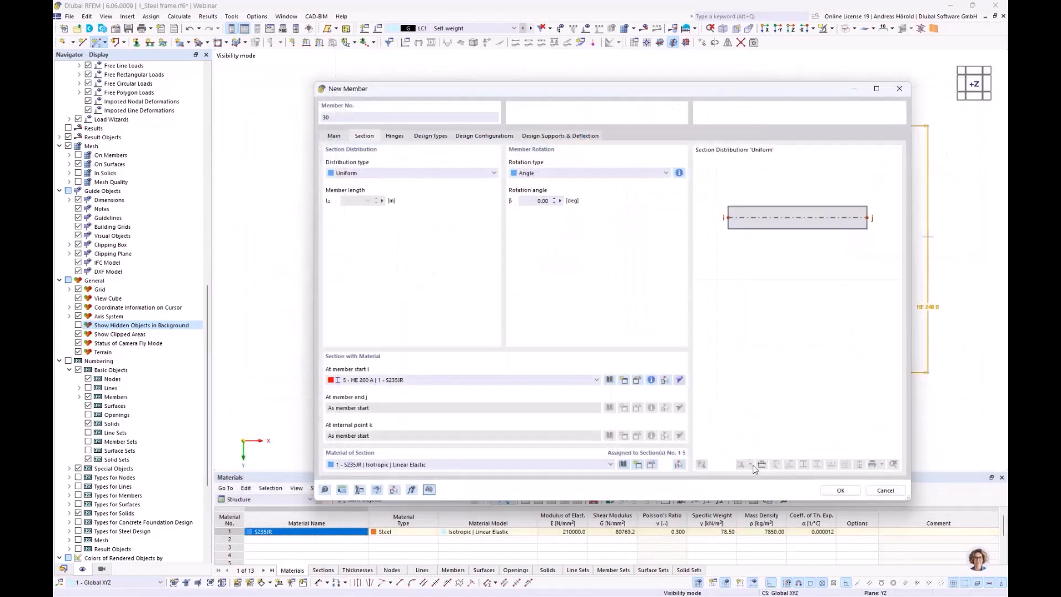
pyautogui.click(840, 490)
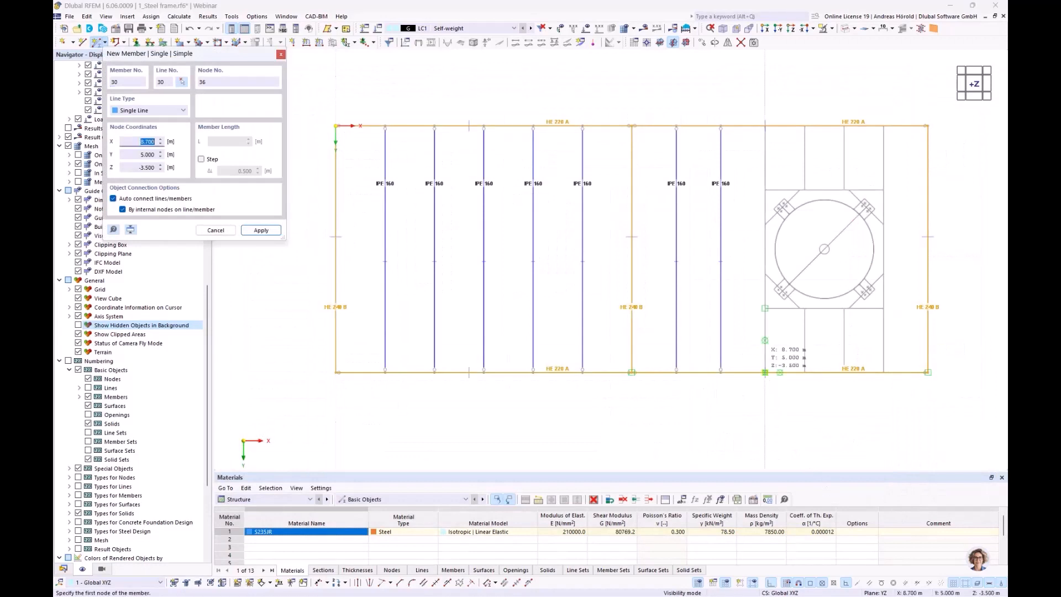
# - Place two 5 m long HE 200 A beams across the second platform bay on either side of the tank outline, at X = 8.7 m and 11.1 m
pyautogui.click(765, 126)
pyautogui.click(765, 126)
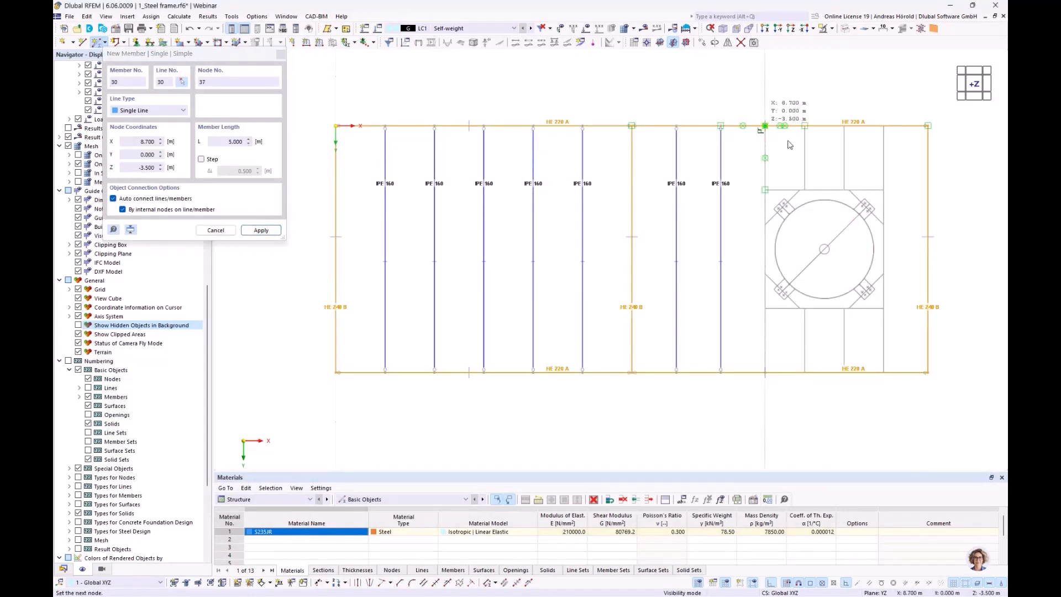
pyautogui.click(883, 373)
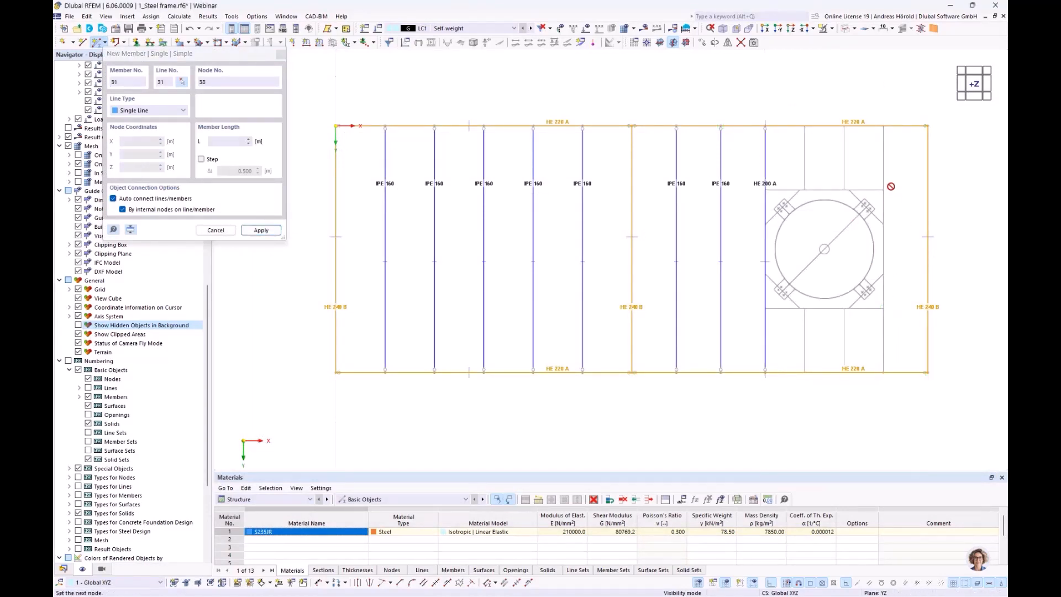
pyautogui.click(884, 126)
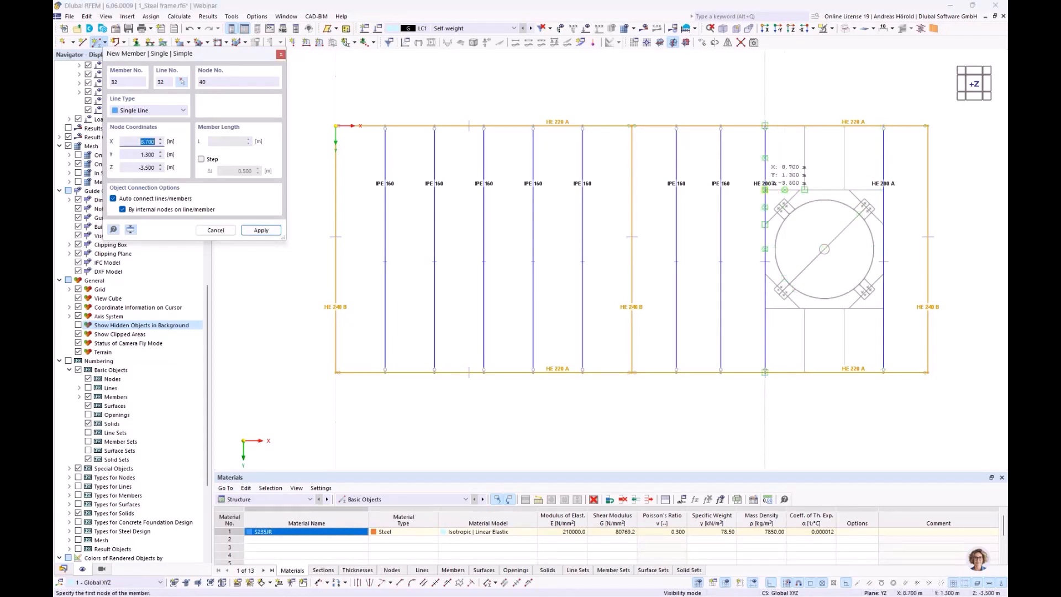
# - Place two 2.4 m long HE 200 A cross beams between the two tank-side beams, at Y = 1.3 m and Y = 3.7 m
pyautogui.click(882, 191)
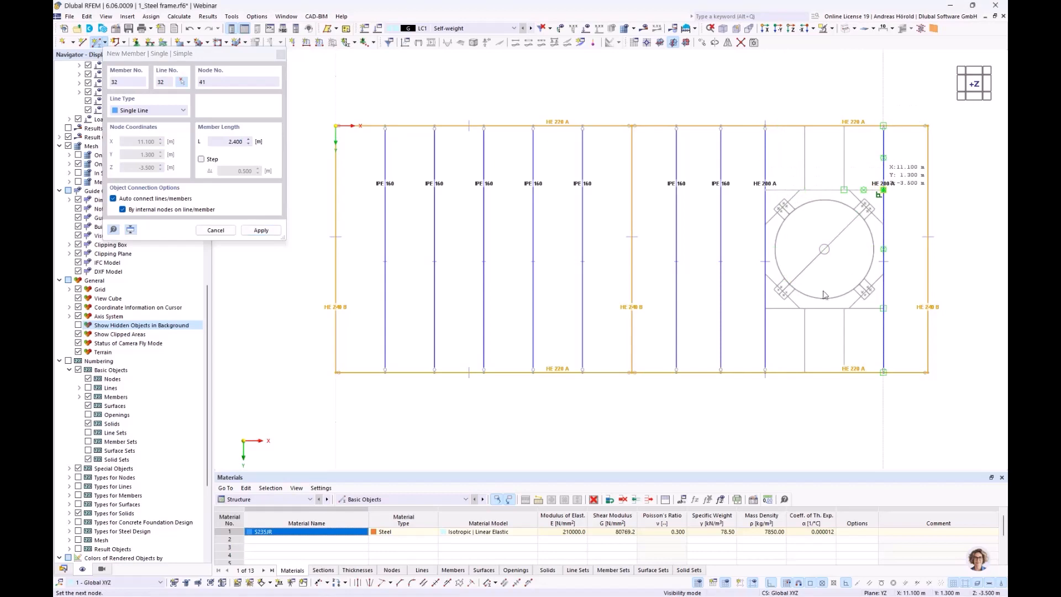
pyautogui.click(765, 191)
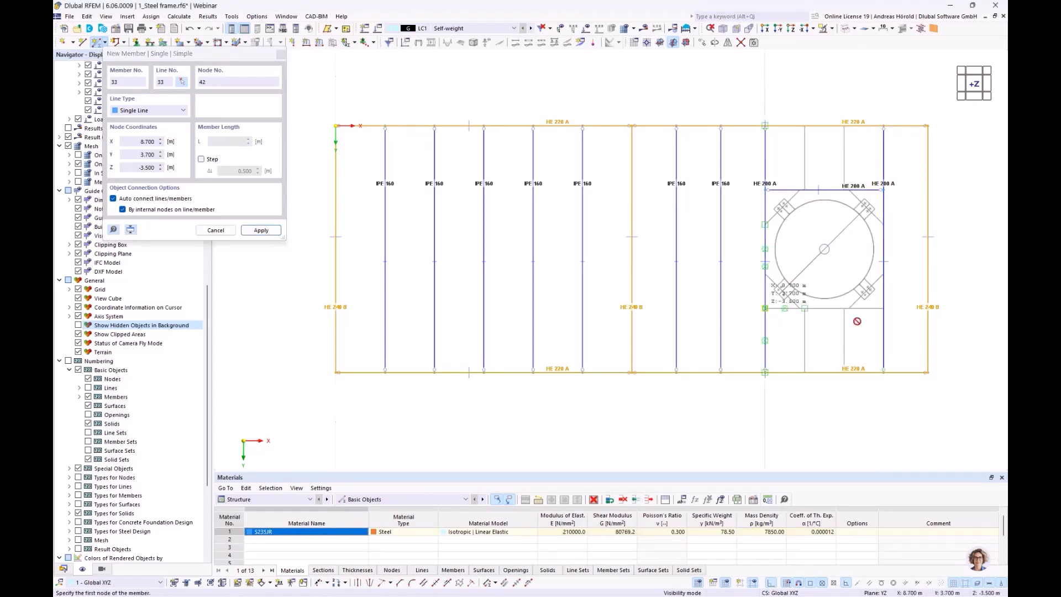
pyautogui.click(884, 307)
pyautogui.press('Return')
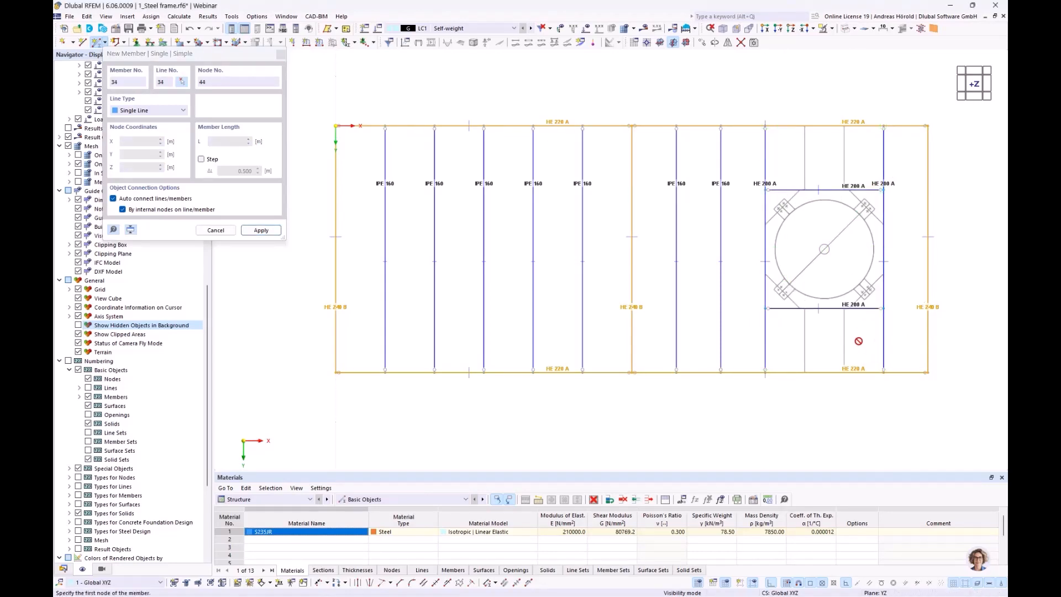
pyautogui.press('Escape')
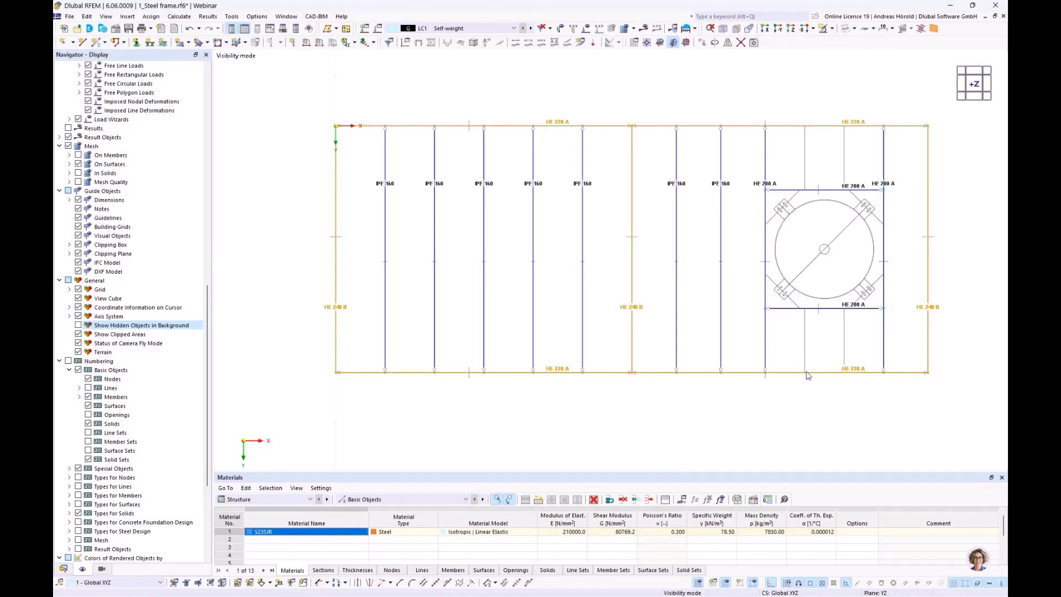
# - Define a new beam member that reuses the existing IPE 160 section in S235JR
pyautogui.scroll(3, 863, 324)
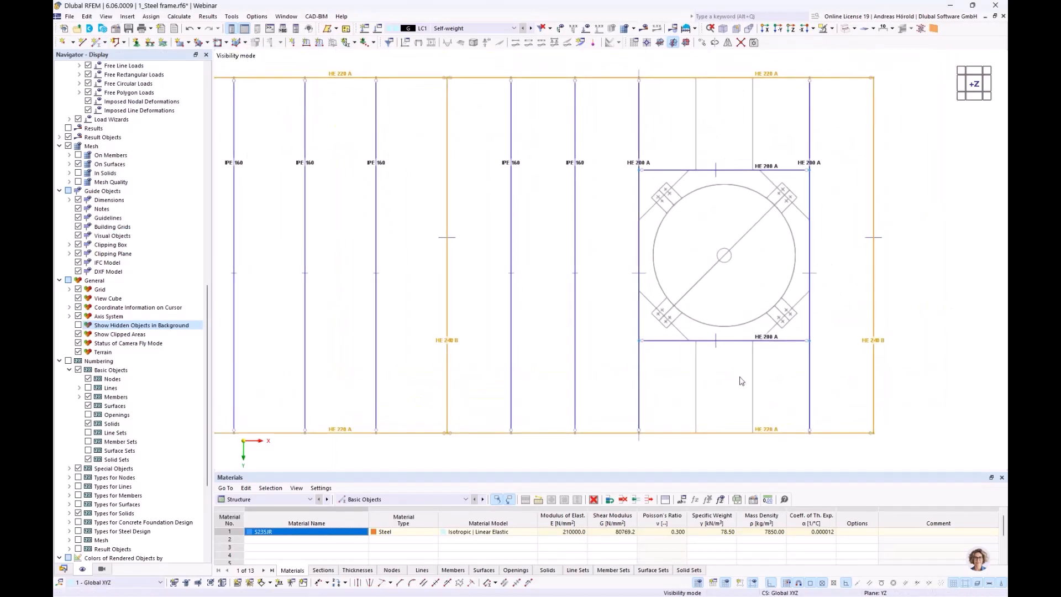
pyautogui.click(96, 43)
pyautogui.click(364, 137)
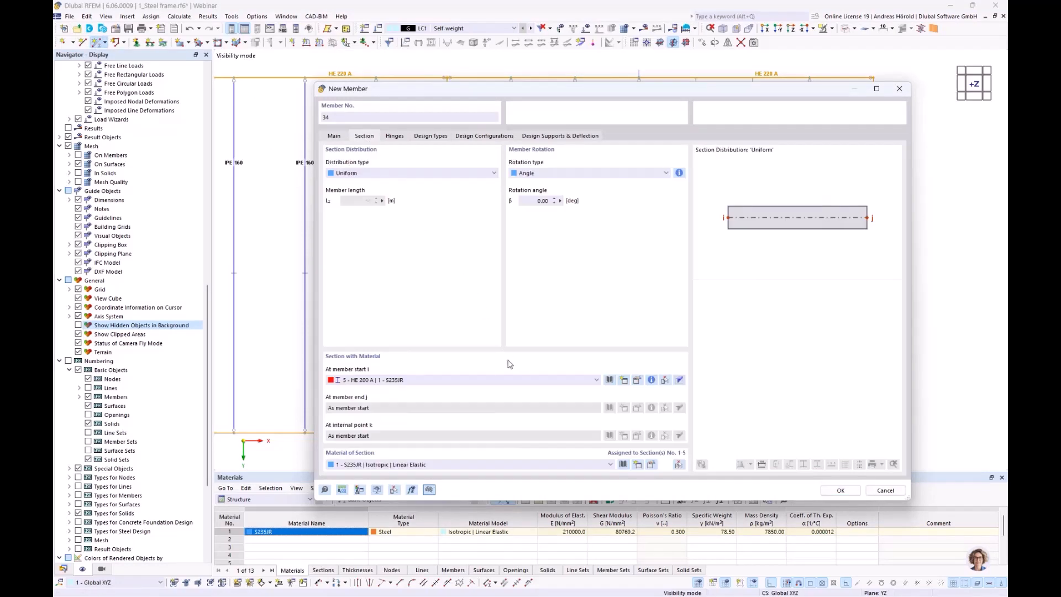
pyautogui.click(540, 384)
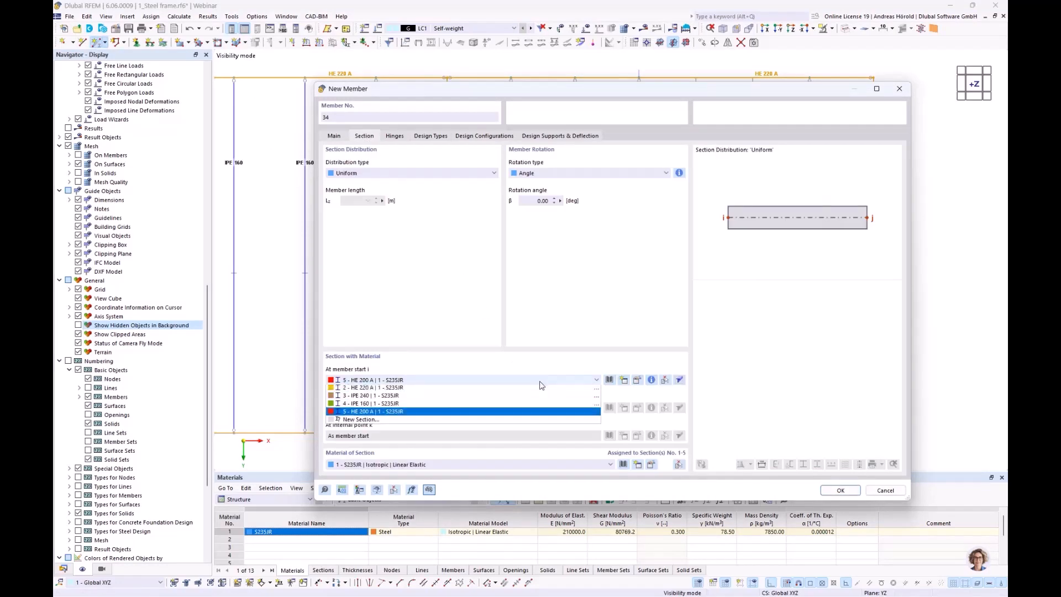
pyautogui.click(501, 417)
pyautogui.click(840, 490)
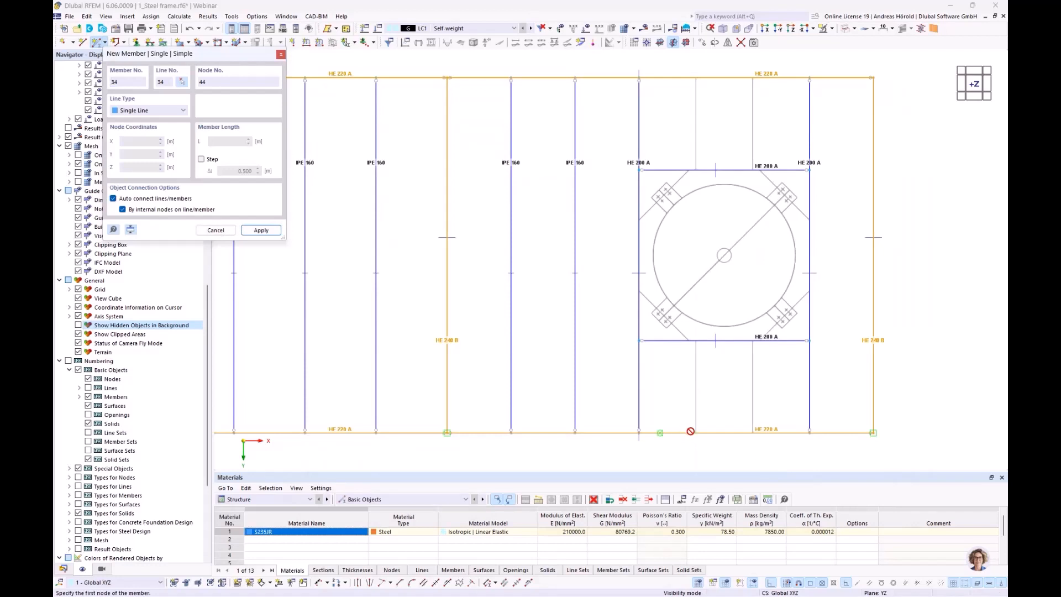
# - Place four 1.3 m long IPE 160 beams between the HE 200 A cross beams and the platform edge beams, at X = 9.5 m and 10.3 m
pyautogui.click(695, 341)
pyautogui.click(696, 432)
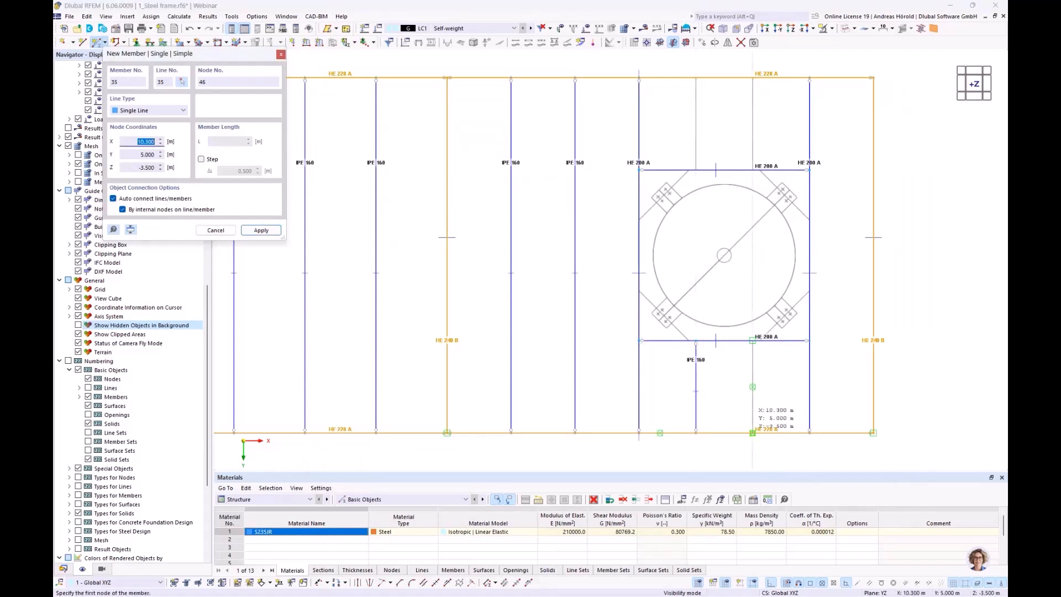
pyautogui.click(753, 433)
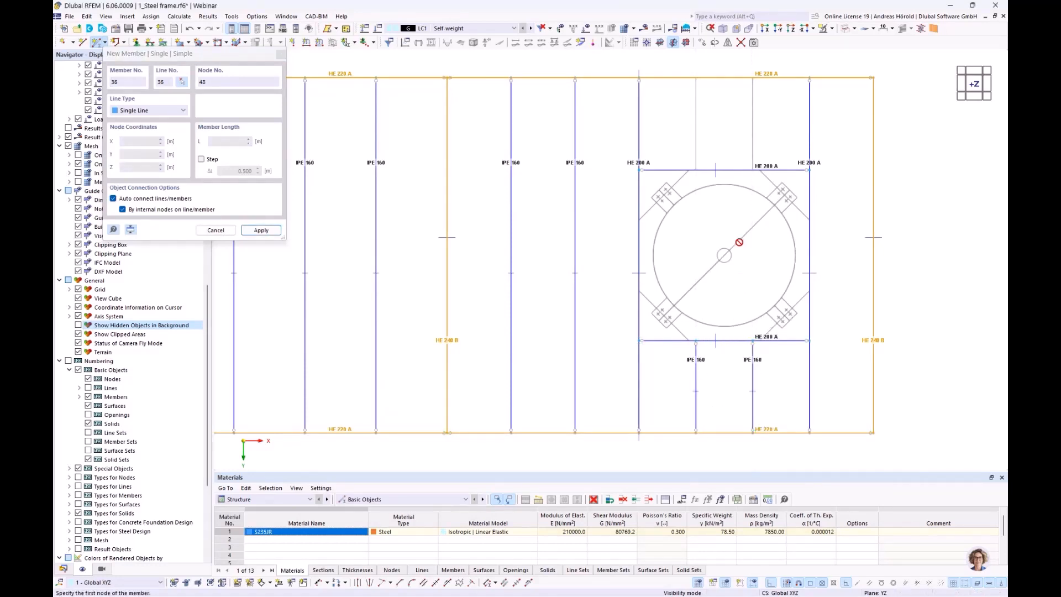
pyautogui.click(696, 170)
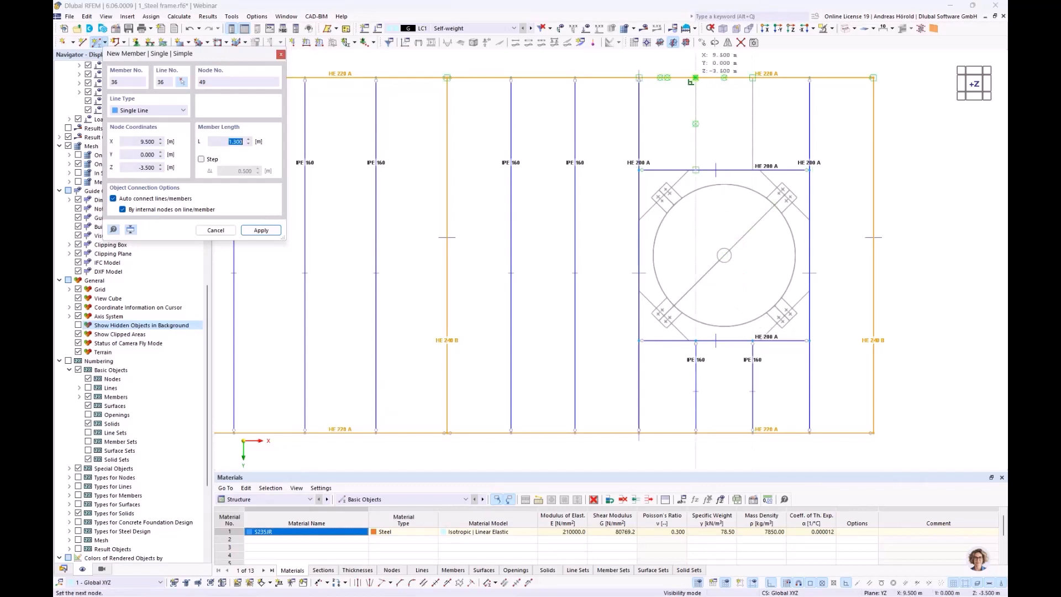
pyautogui.click(695, 78)
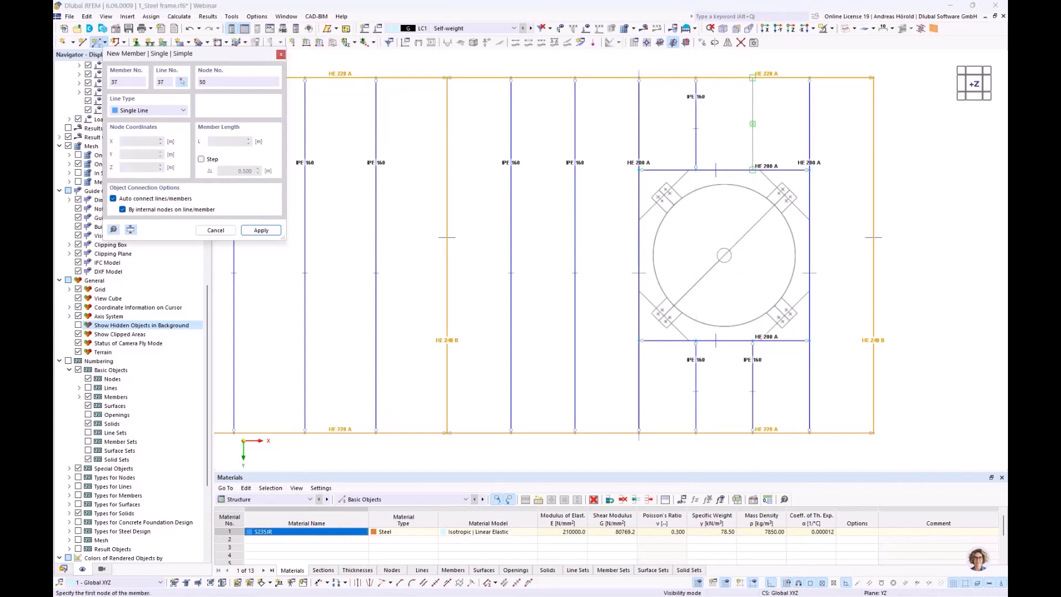
pyautogui.click(752, 78)
pyautogui.click(752, 78)
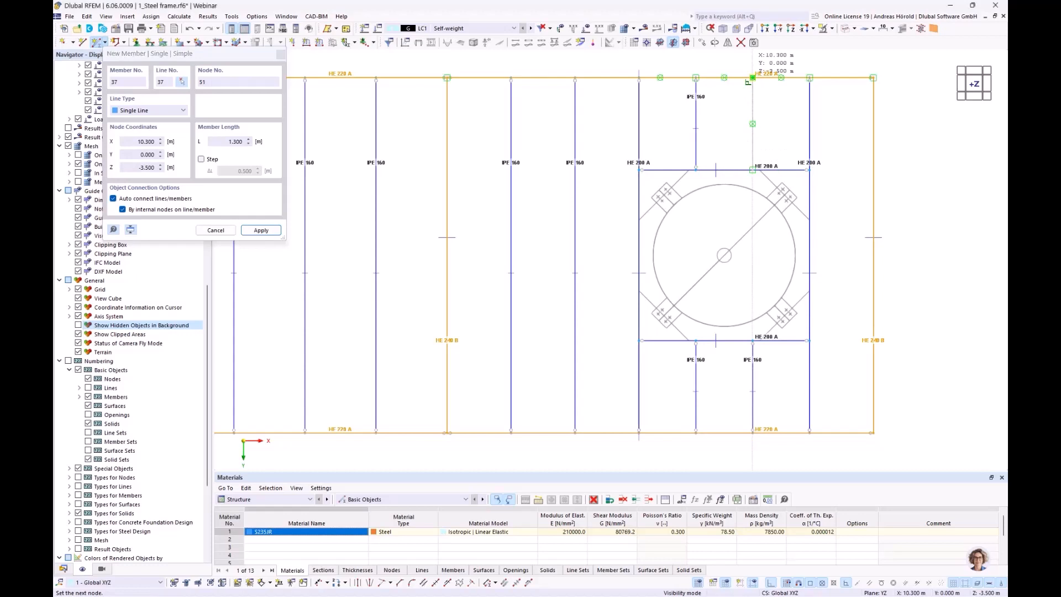
pyautogui.rightClick(777, 126)
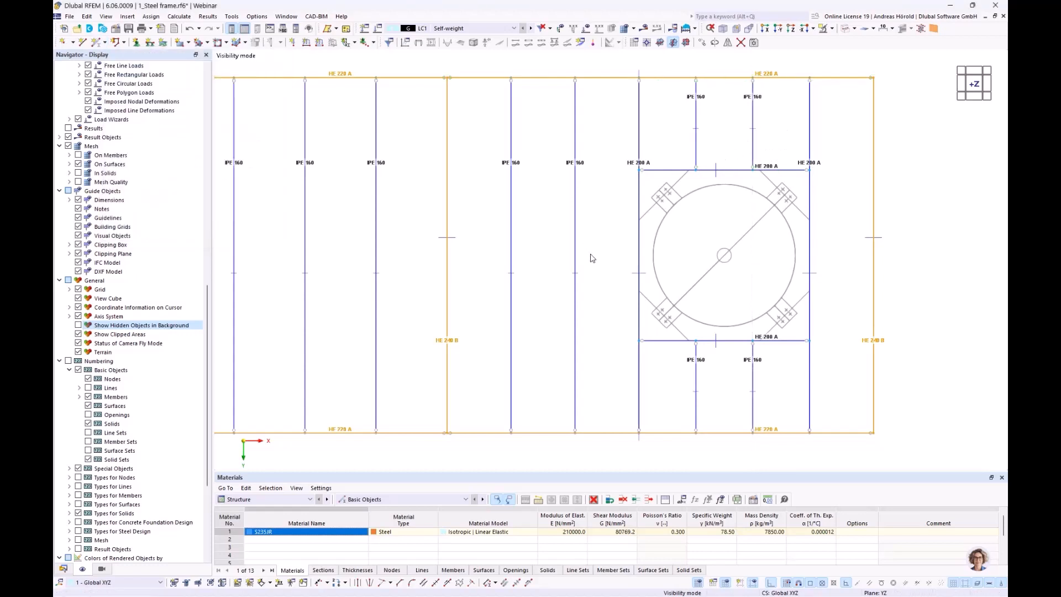
# - Define a new beam member with the standardized section HE 140 A in S235JR, keeping the hinges at both member ends
pyautogui.scroll(3, 646, 243)
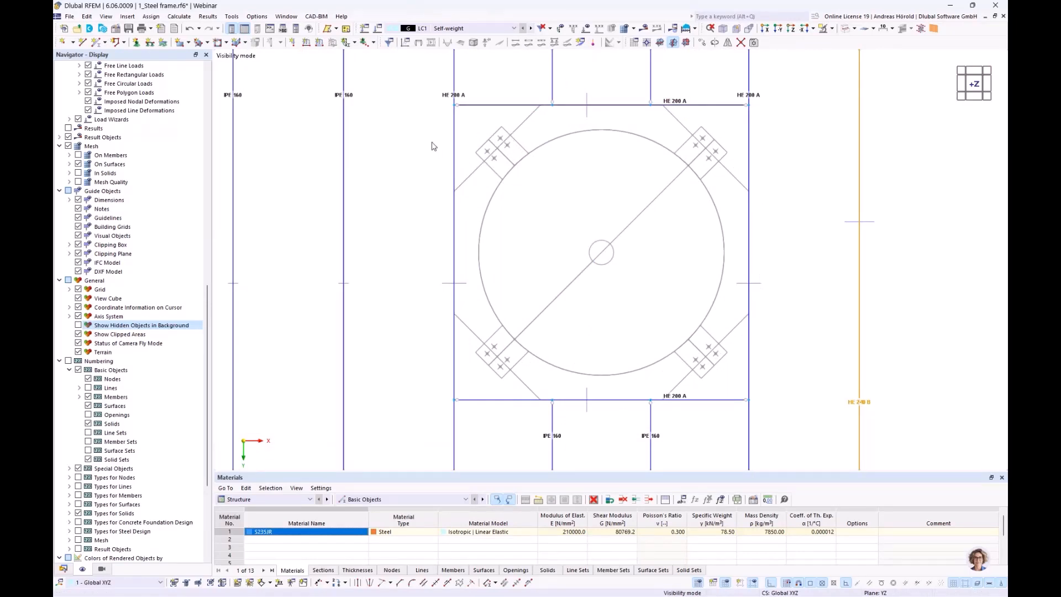
pyautogui.click(95, 42)
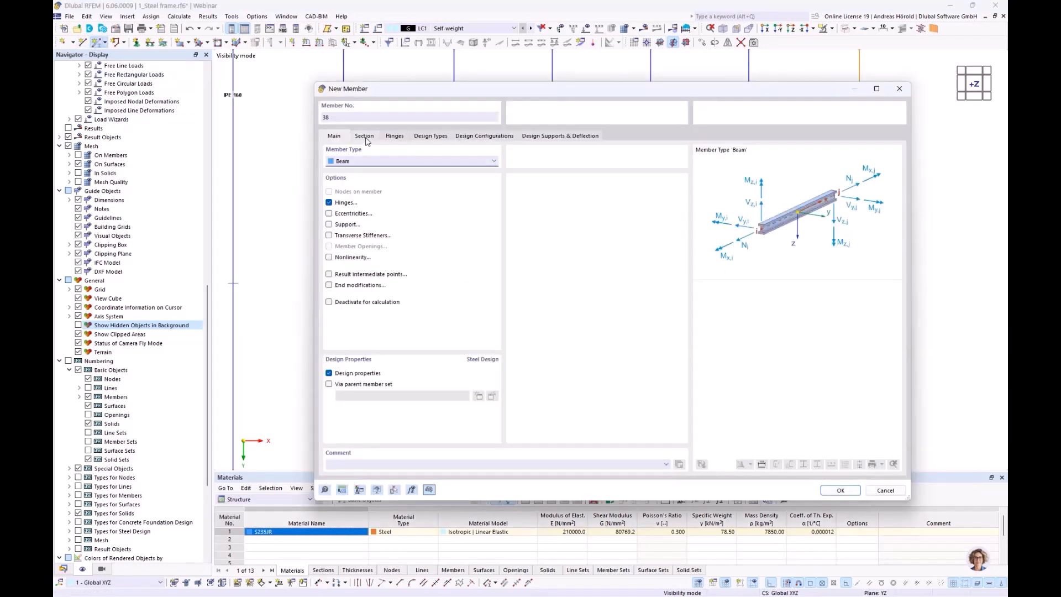
pyautogui.click(364, 136)
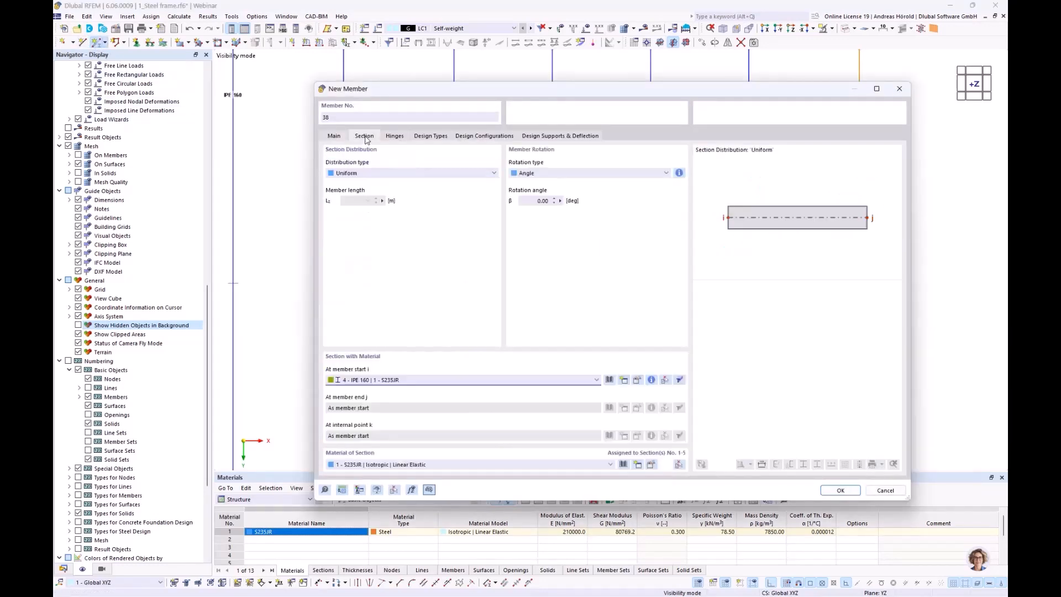
pyautogui.click(610, 381)
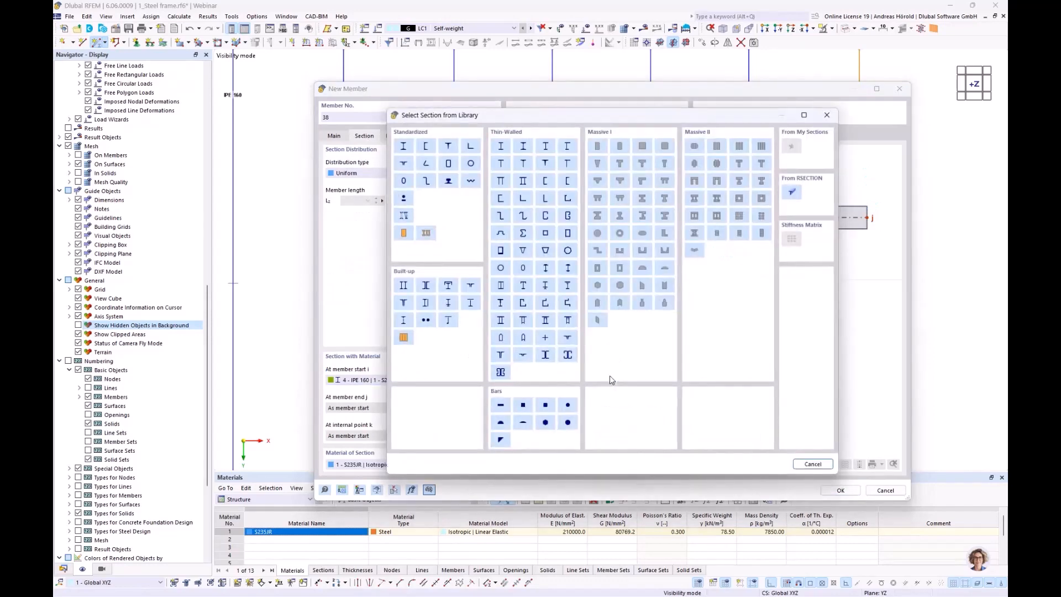
pyautogui.click(404, 146)
pyautogui.click(343, 139)
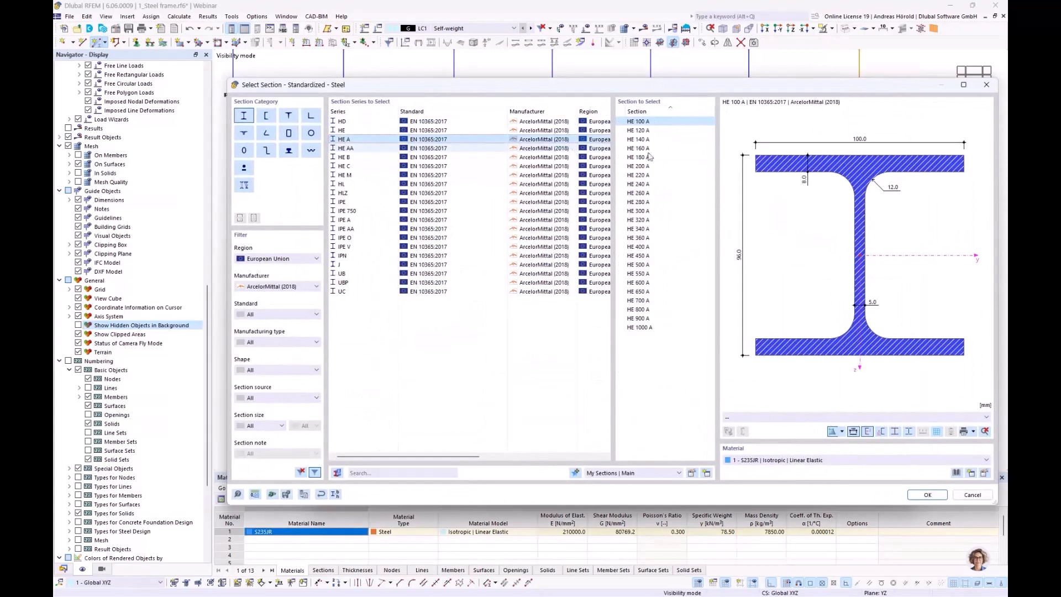
pyautogui.click(642, 141)
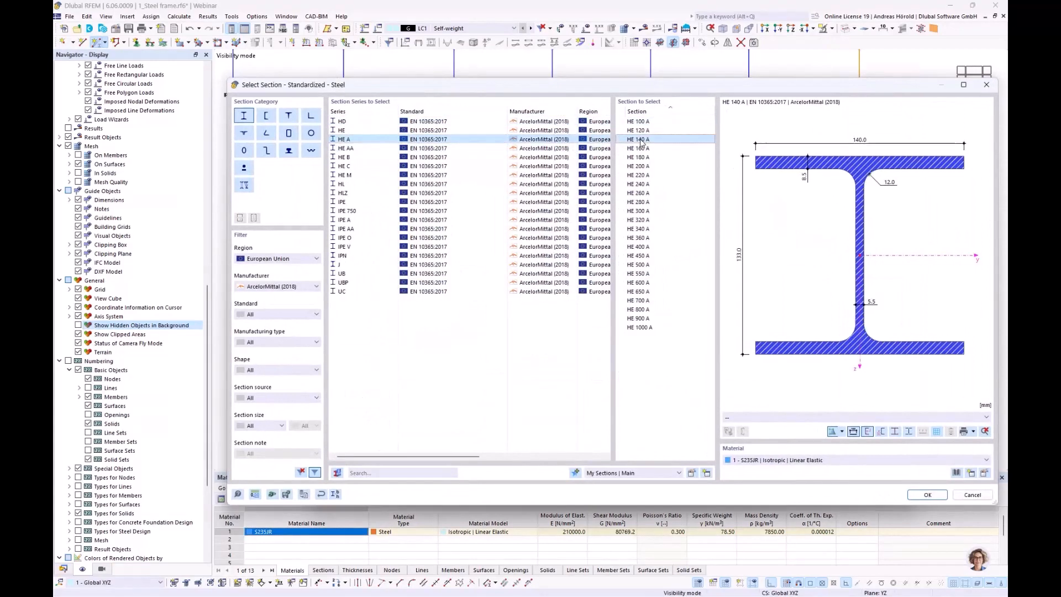
pyautogui.click(927, 495)
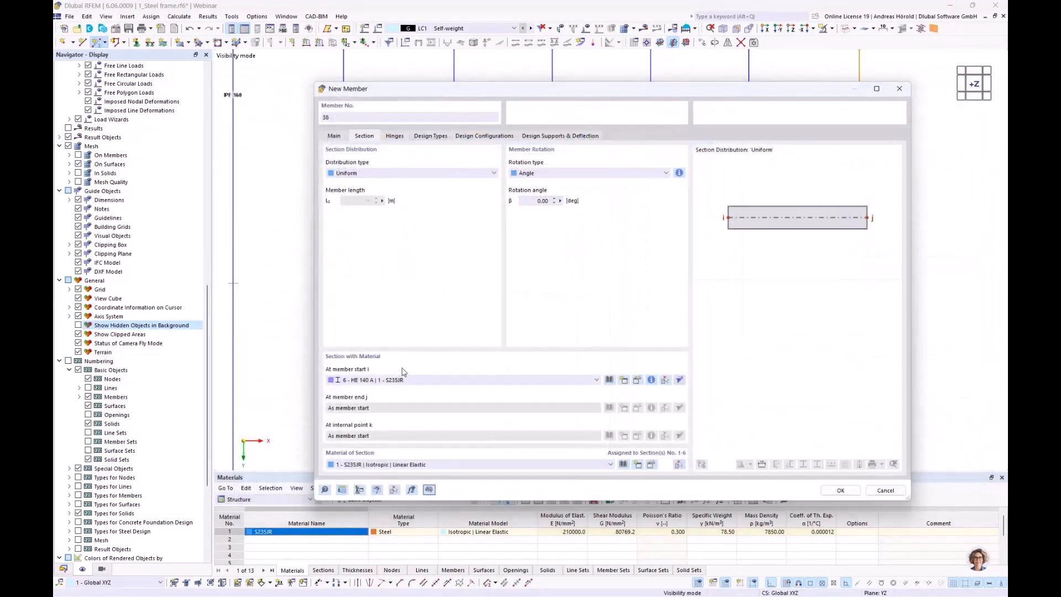
pyautogui.click(334, 136)
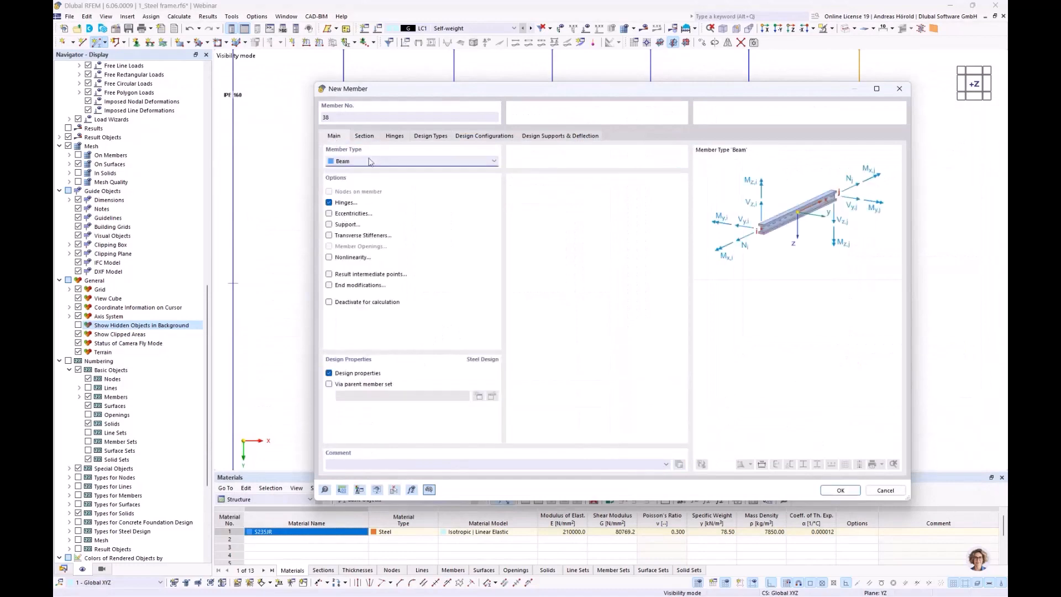
pyautogui.click(395, 136)
pyautogui.click(840, 491)
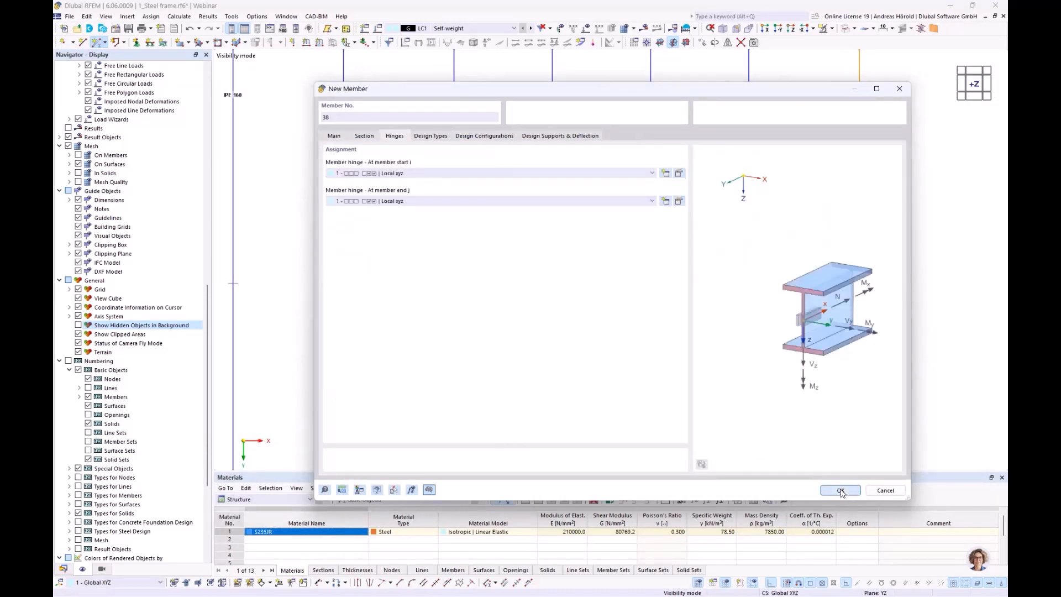
# - Place four 0.994 m long HE 140 A beams diagonally across the corners of the square opening around the tank, following the guide lines
pyautogui.click(454, 190)
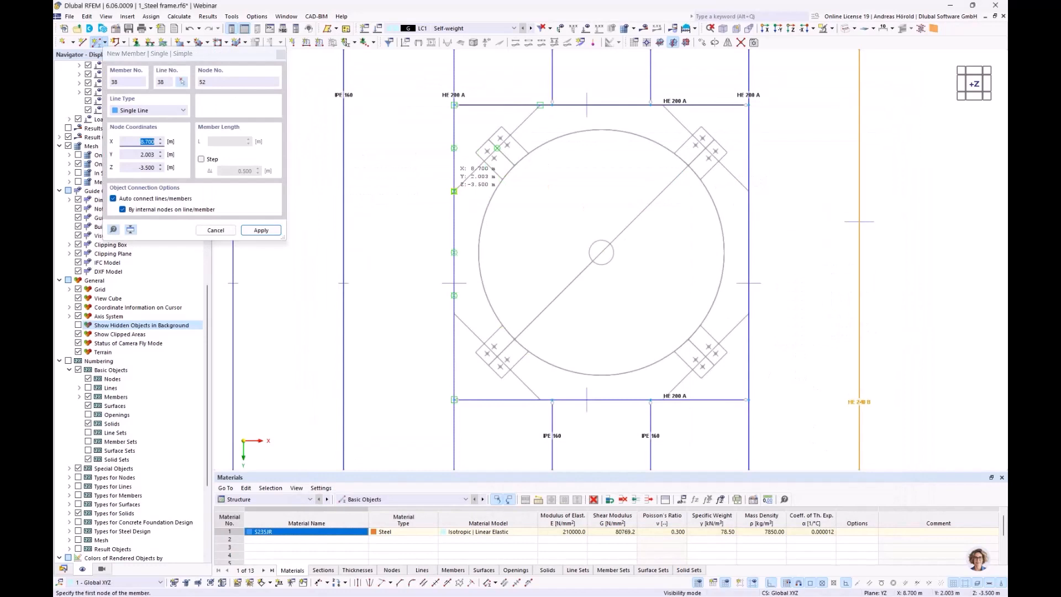
pyautogui.click(541, 106)
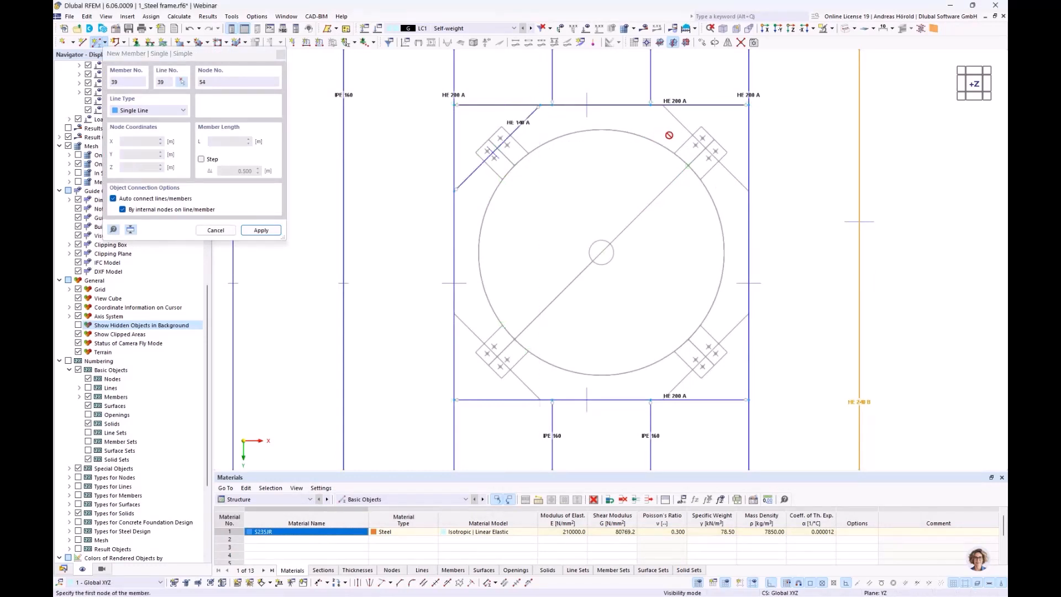
pyautogui.click(663, 105)
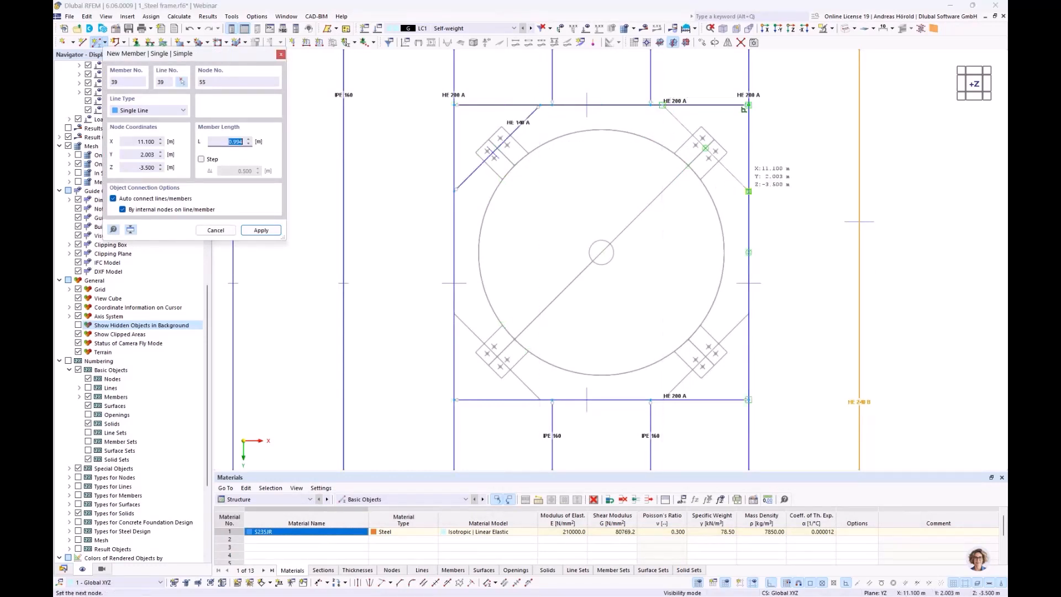
pyautogui.click(748, 191)
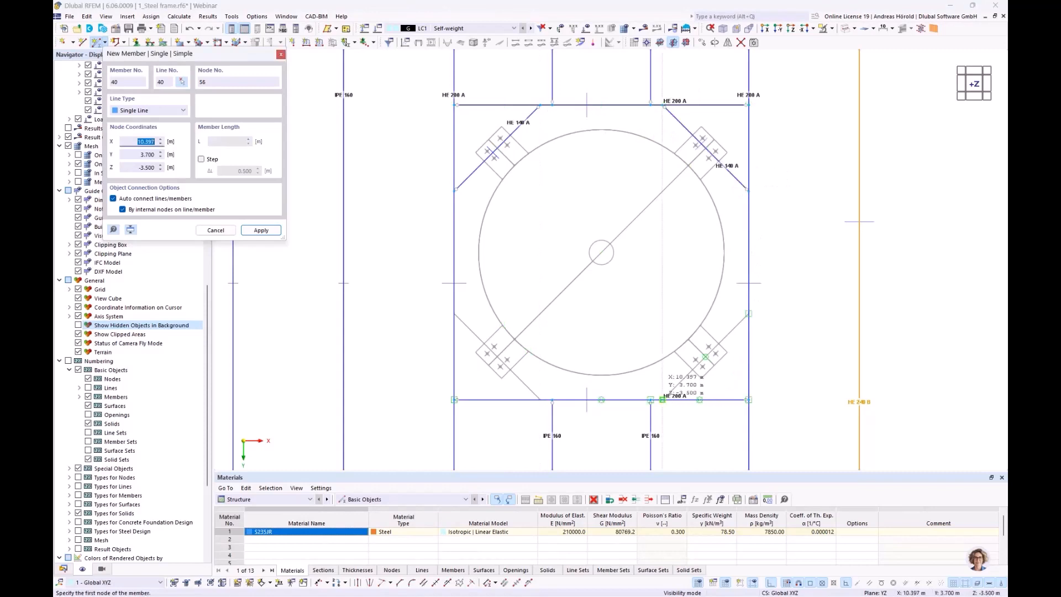
pyautogui.click(748, 401)
pyautogui.click(748, 314)
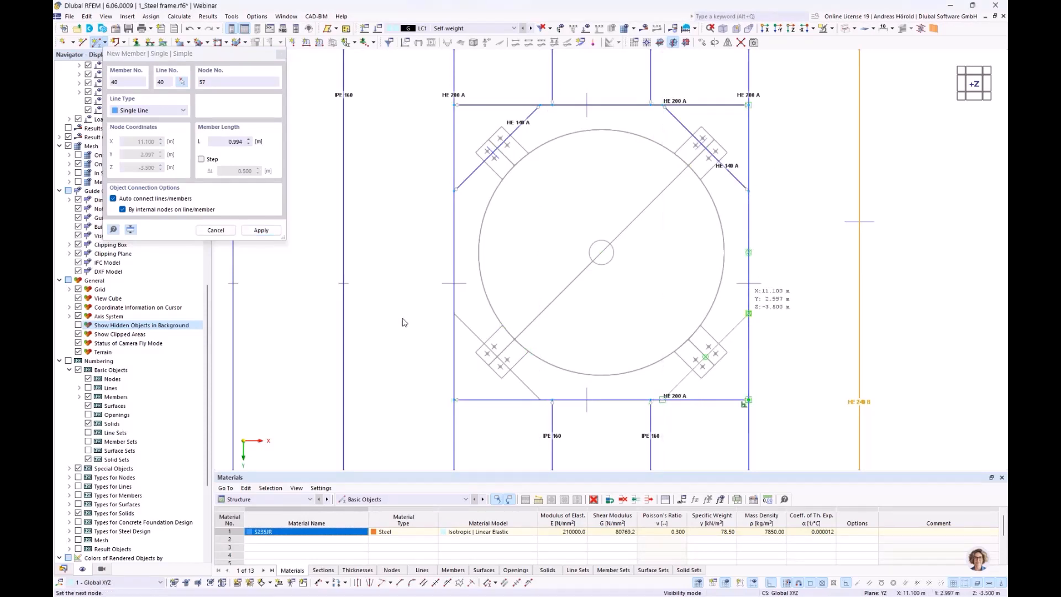
pyautogui.click(454, 314)
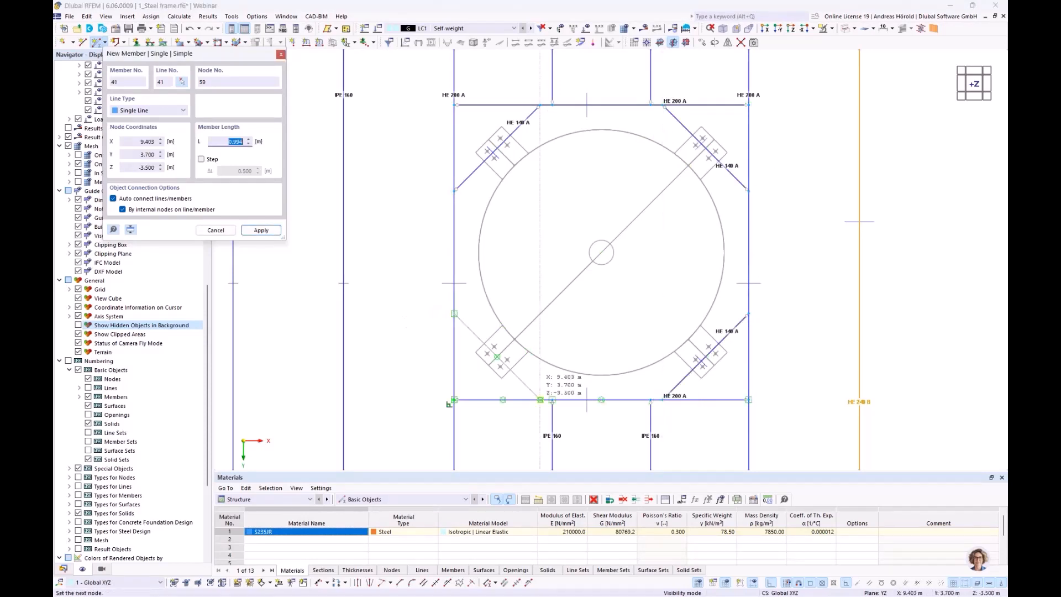
pyautogui.click(540, 399)
pyautogui.press('Escape')
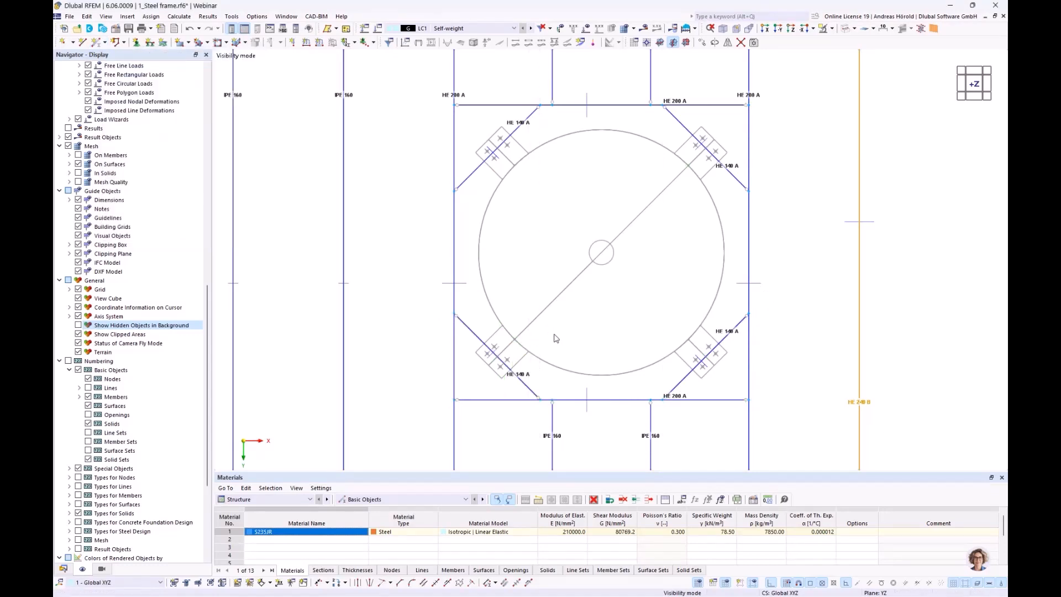
# - Render the members as transparent solids and examine how the diagonal HE 140 A beams sit under the tank's support plates
pyautogui.scroll(5, 555, 338)
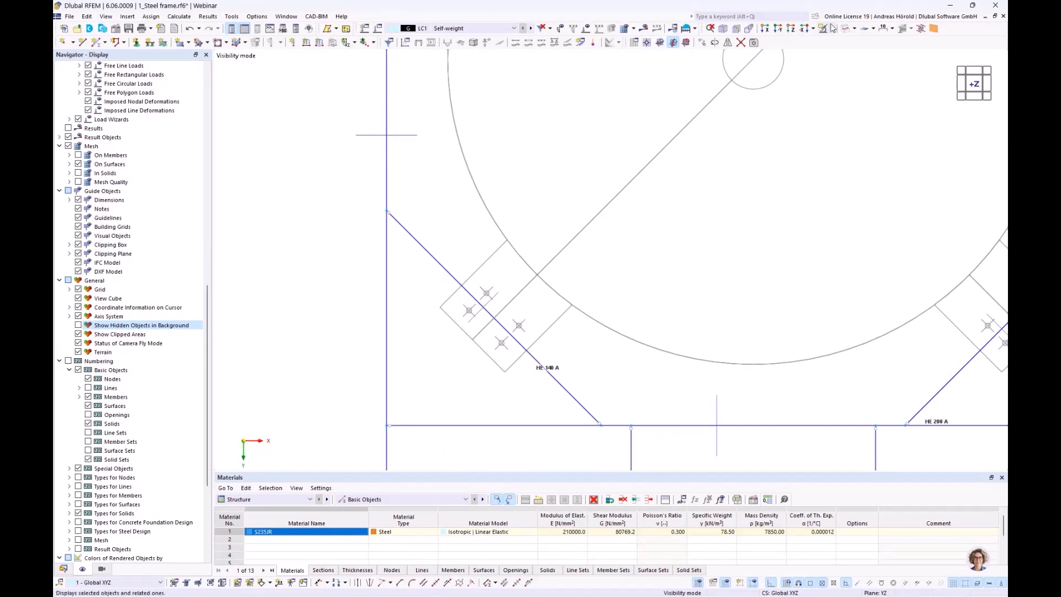
pyautogui.click(851, 29)
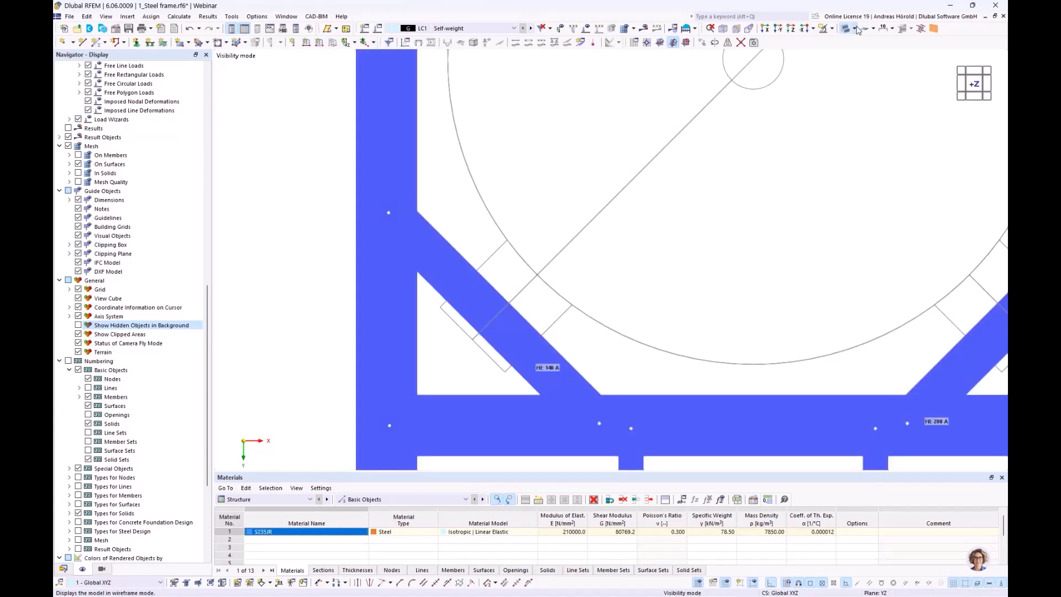
pyautogui.click(856, 29)
pyautogui.click(854, 60)
pyautogui.scroll(-1, 596, 274)
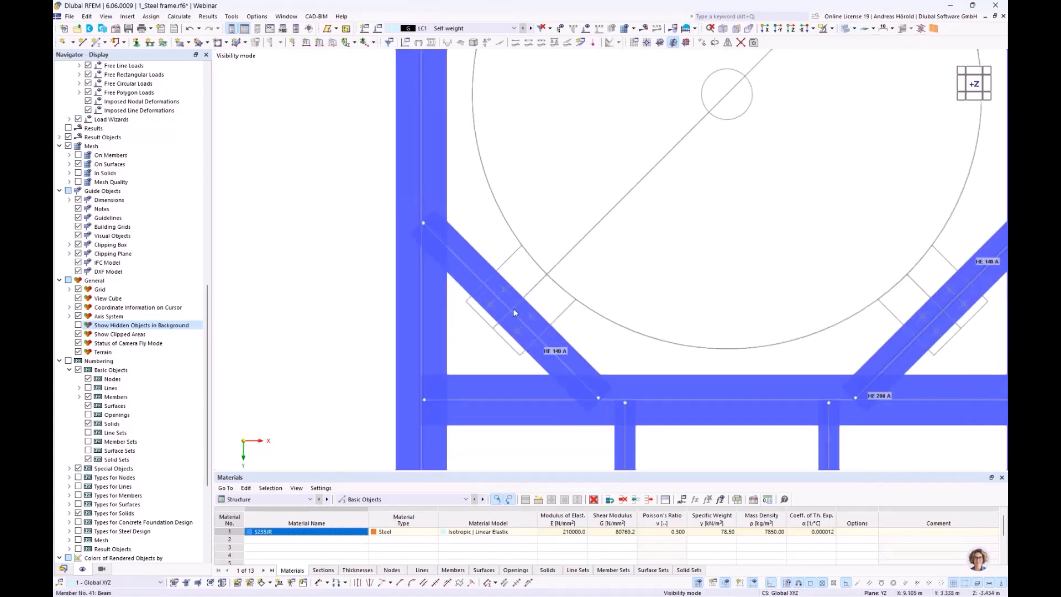
pyautogui.scroll(7, 506, 307)
pyautogui.scroll(-8, 467, 286)
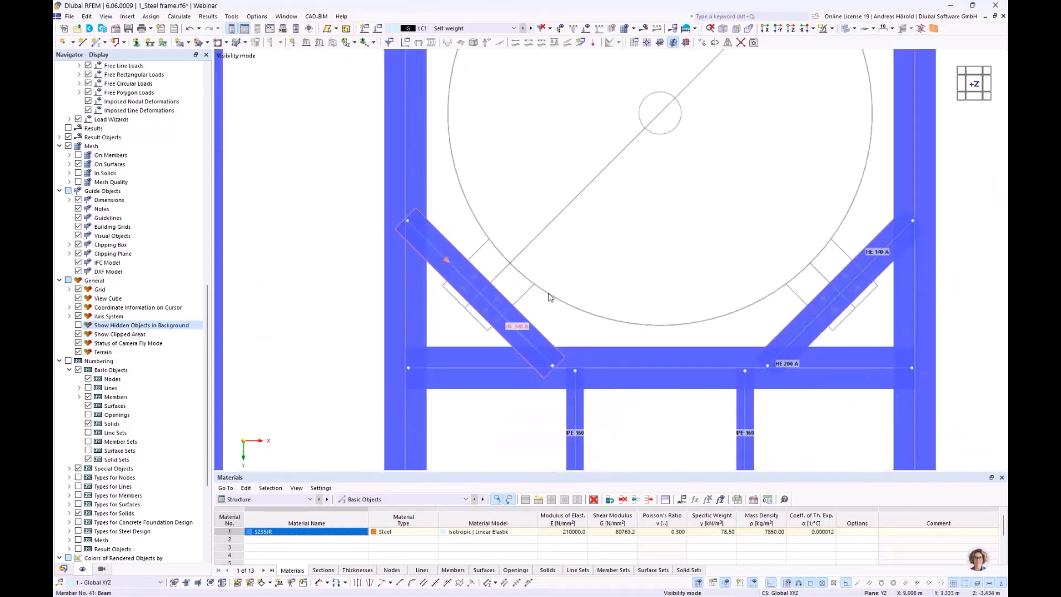
pyautogui.scroll(6, 858, 300)
pyautogui.scroll(-6, 771, 306)
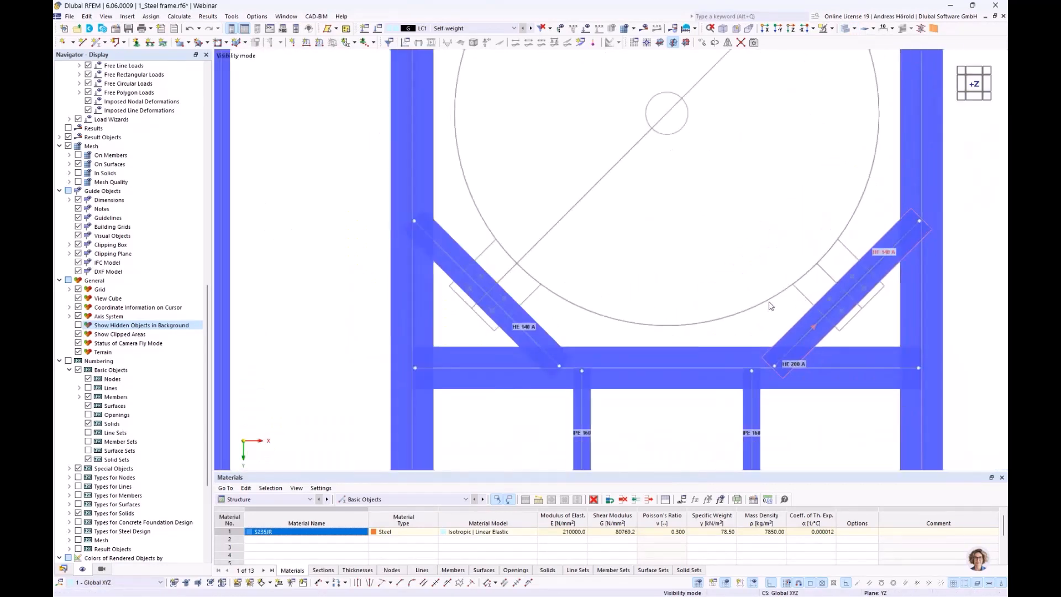
pyautogui.scroll(-6, 768, 304)
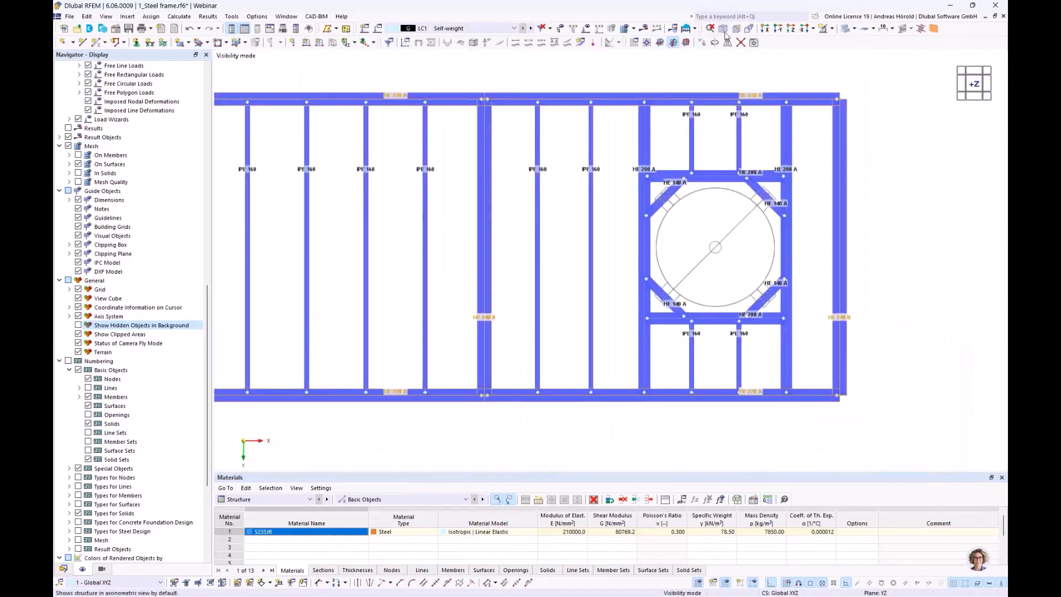
# - Show all members of the structure again in a 3D view and display the model as wireframe
pyautogui.click(723, 29)
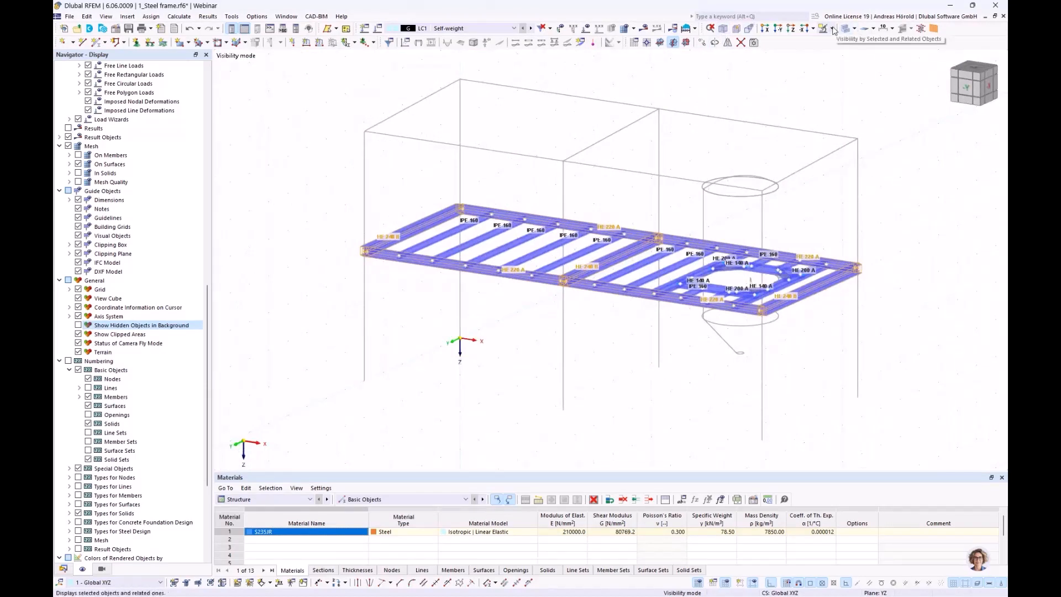
pyautogui.click(832, 28)
pyautogui.click(863, 114)
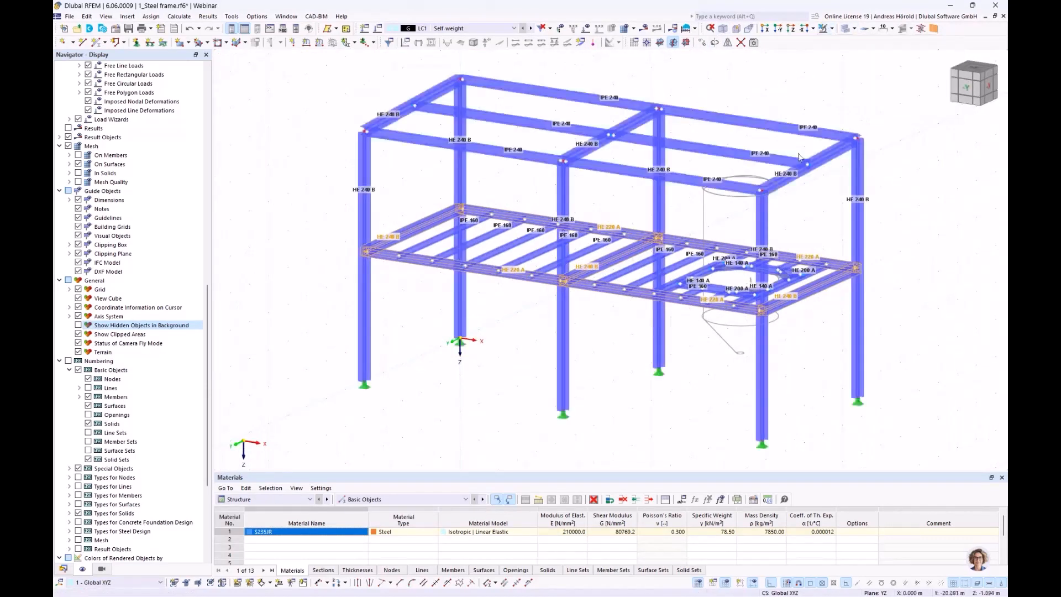
pyautogui.keyDown('ctrl'); pyautogui.moveTo(501, 379); pyautogui.dragTo(595, 365, button='middle'); pyautogui.keyUp('ctrl')
pyautogui.scroll(1, 521, 376)
pyautogui.click(513, 371)
pyautogui.scroll(-2, 513, 371)
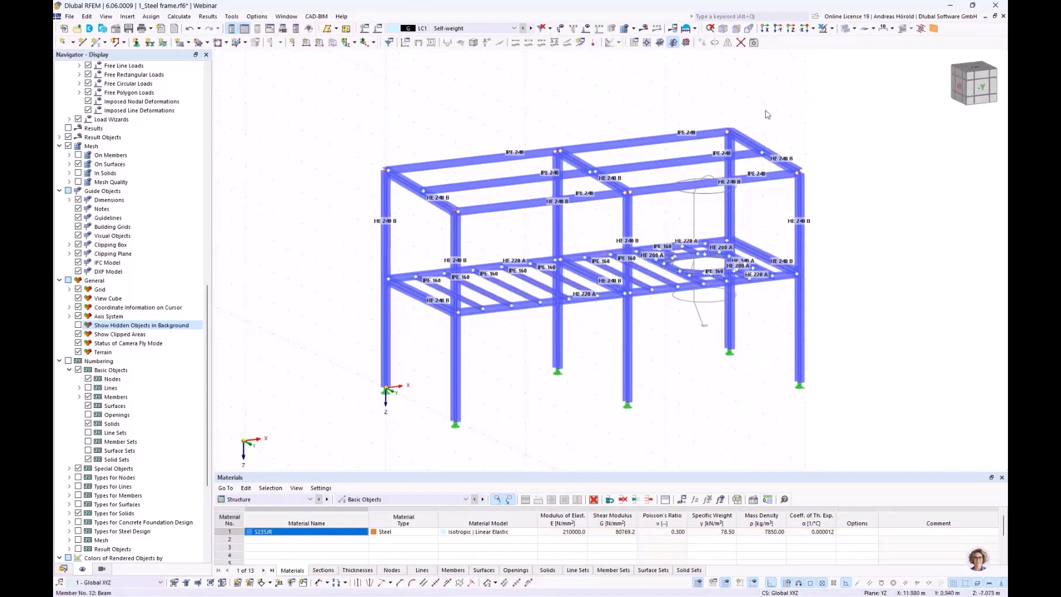
pyautogui.click(855, 29)
pyautogui.click(876, 54)
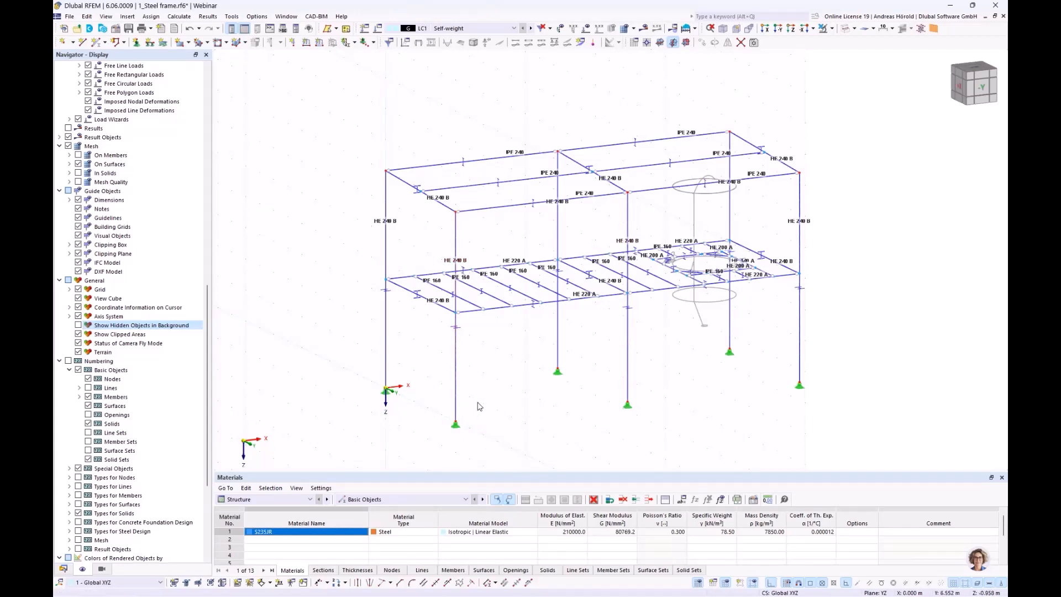
# - Define a new tension member with the equal-leg angle section L 60x60x6 (EN 10056-1:2017, ArcelorMittal) in S235JR
pyautogui.click(96, 43)
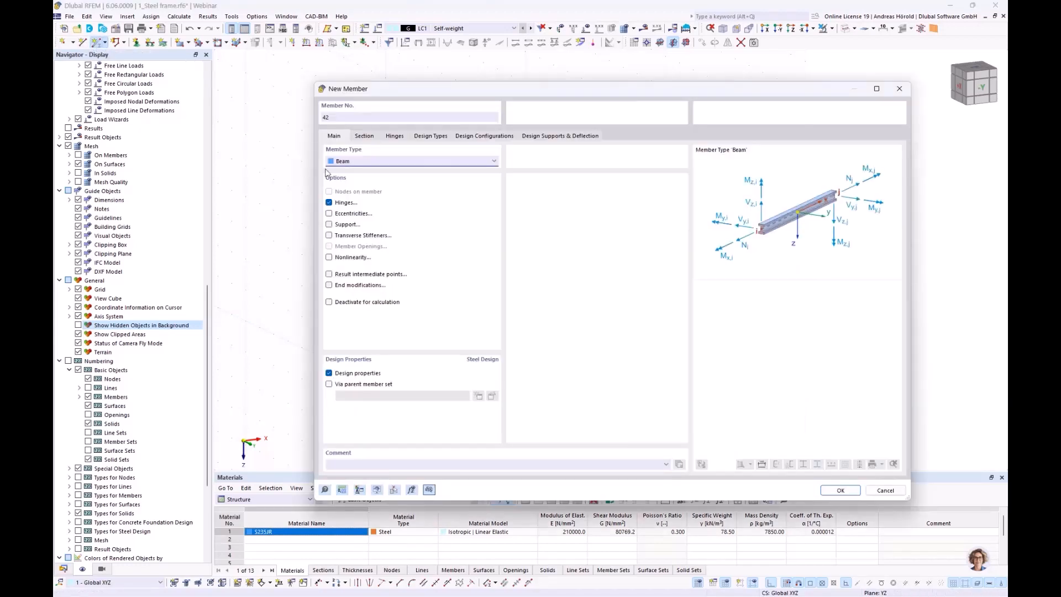
pyautogui.click(365, 162)
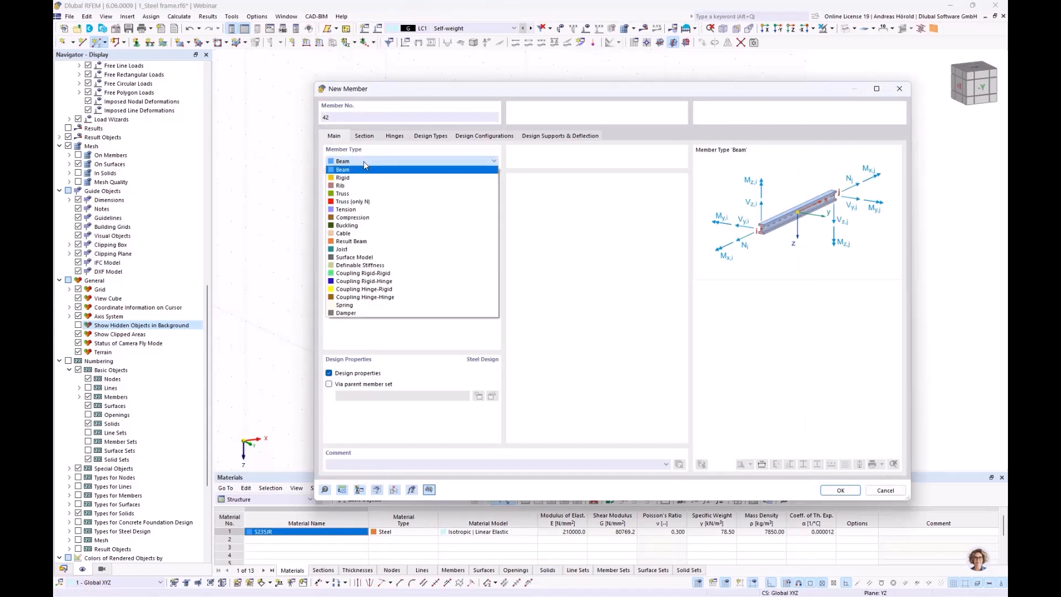
pyautogui.click(380, 211)
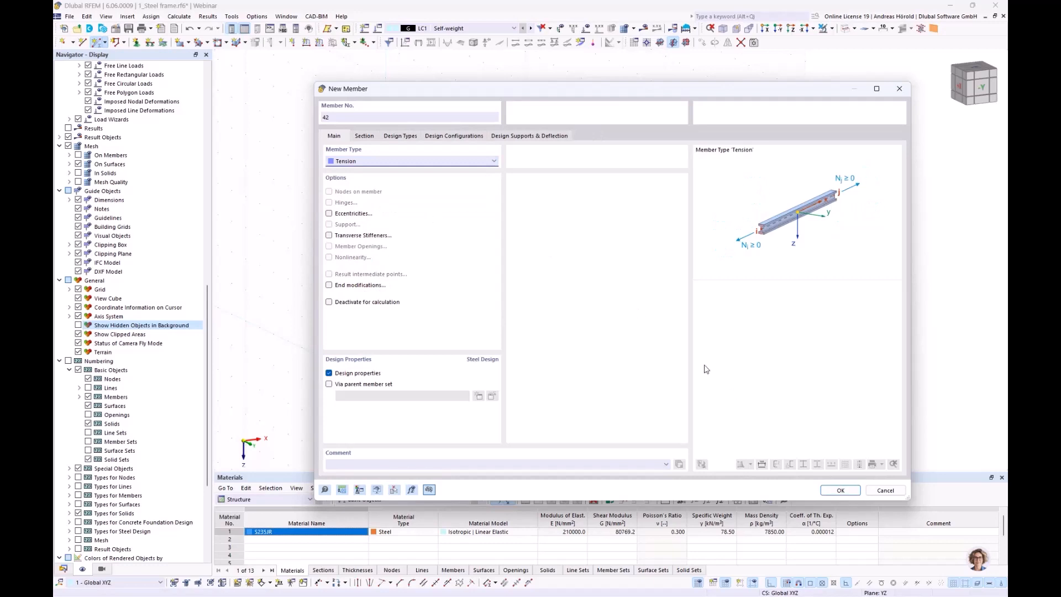
pyautogui.click(363, 136)
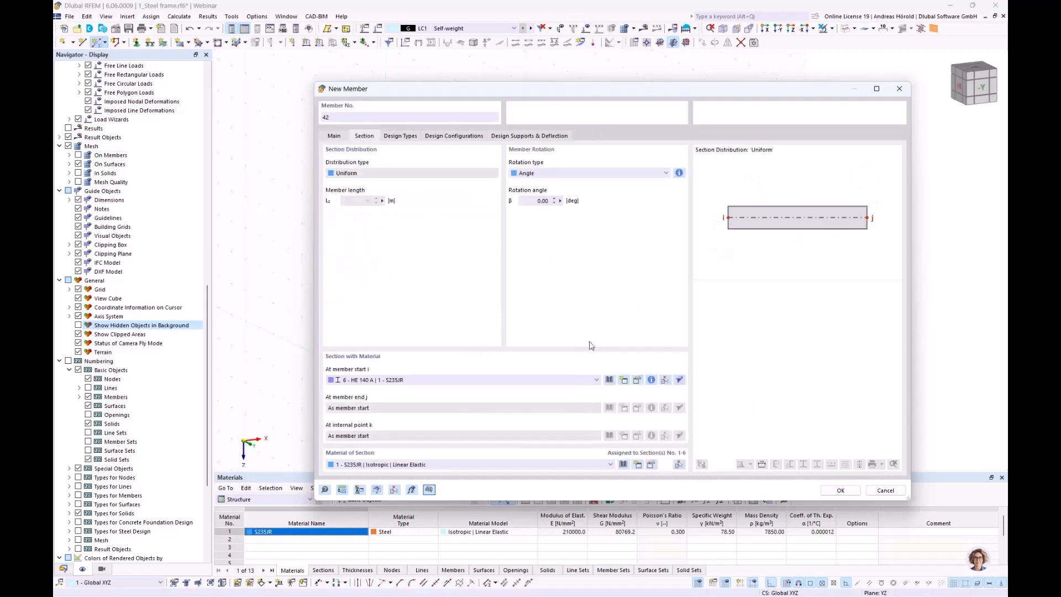
pyautogui.click(610, 380)
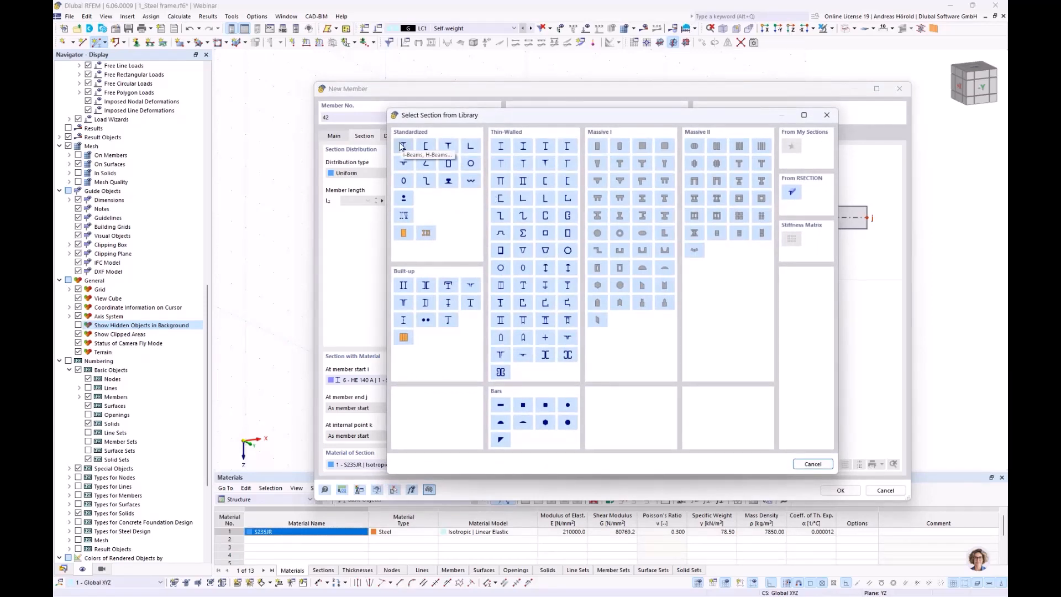
pyautogui.click(472, 147)
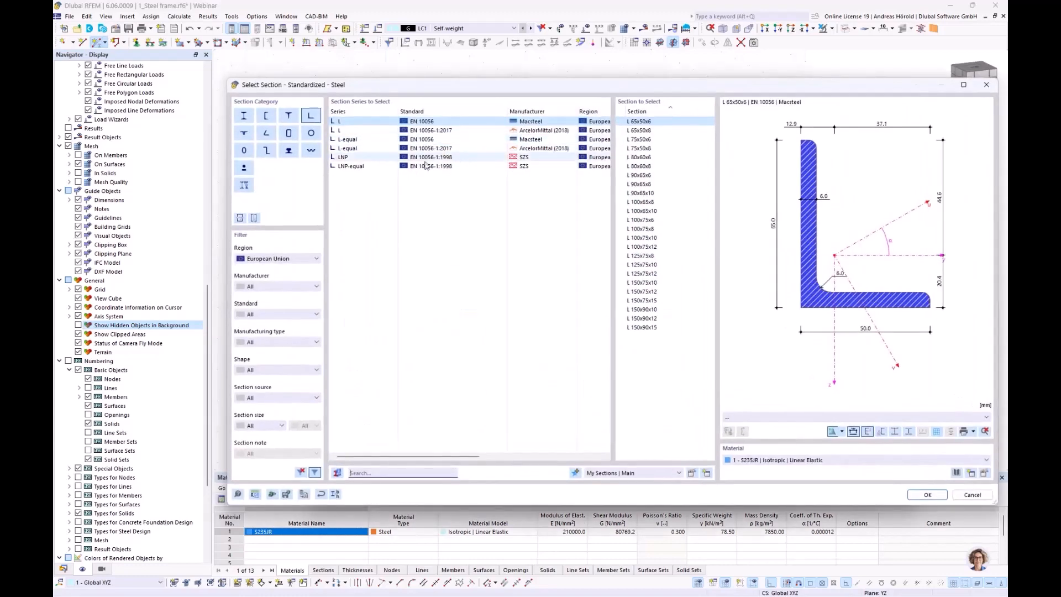
pyautogui.click(351, 148)
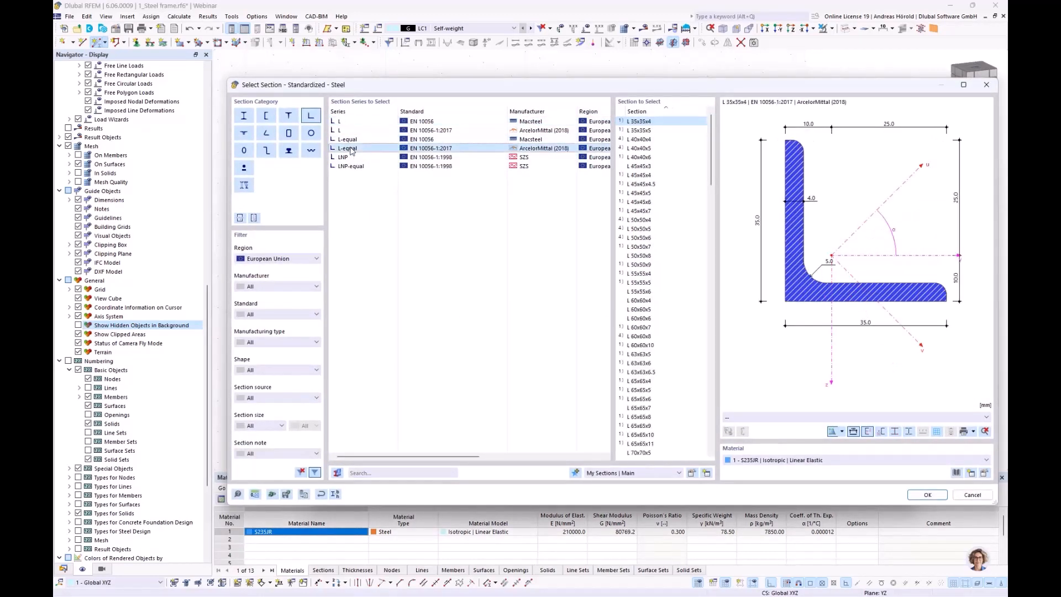
pyautogui.click(641, 319)
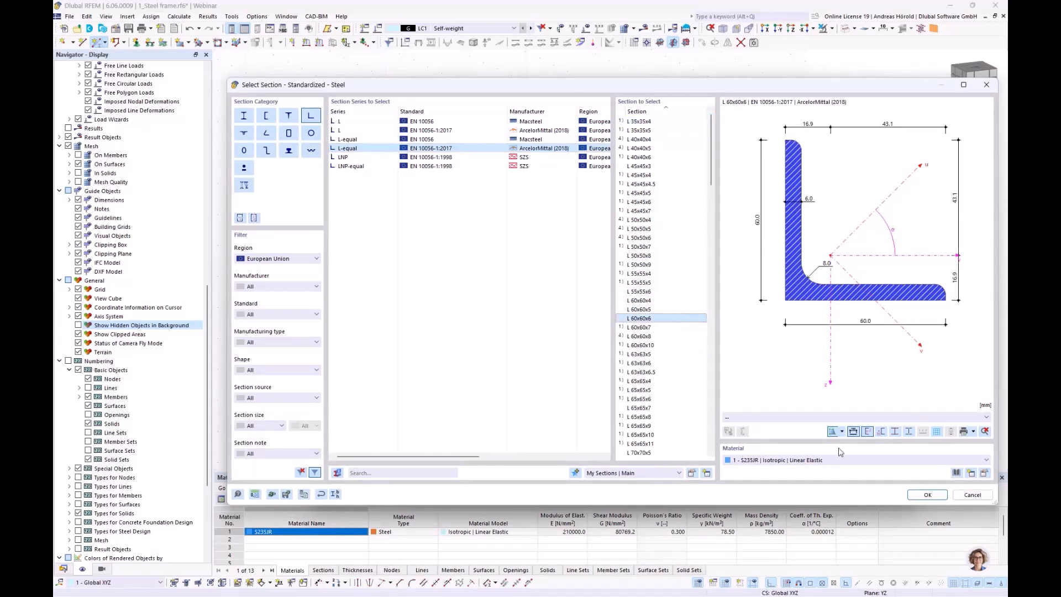
pyautogui.click(927, 495)
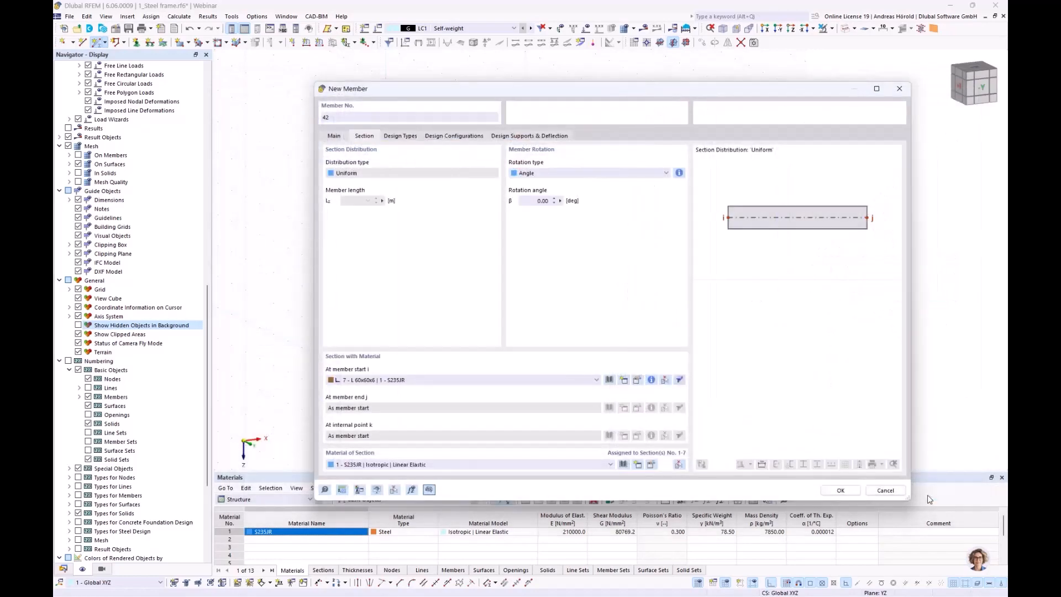
pyautogui.click(839, 490)
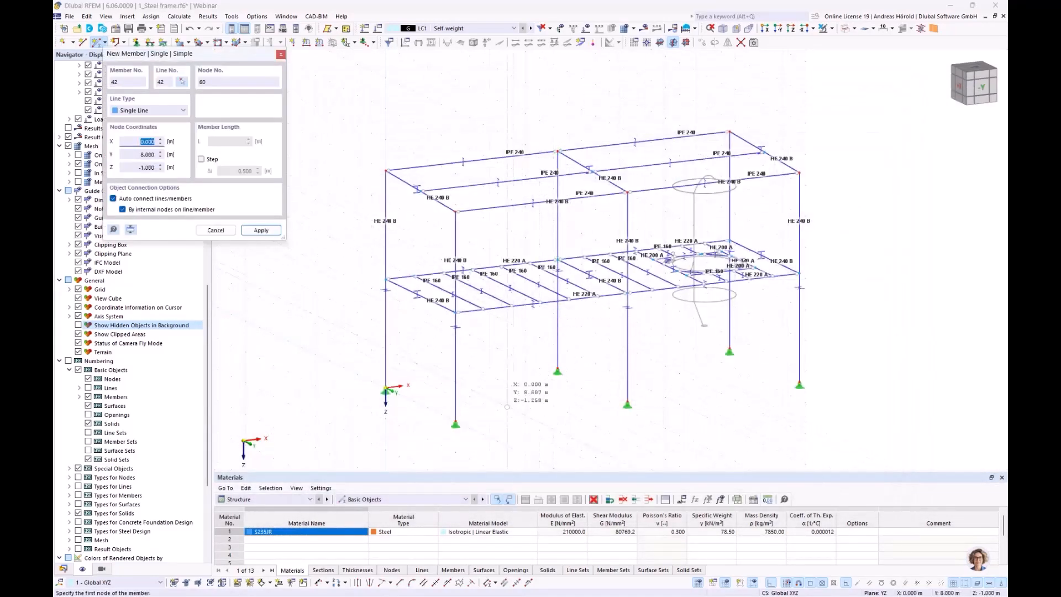
# - Place two crossing L 60x60x6 tension braces between the column bases and the platform level in the first bay of the front row
pyautogui.click(456, 424)
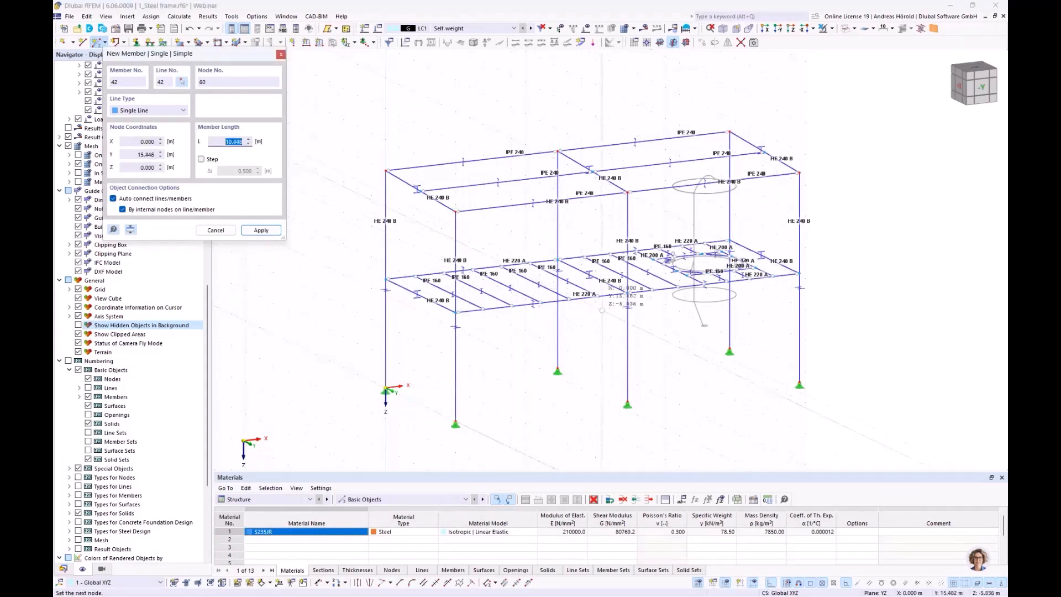
pyautogui.click(627, 293)
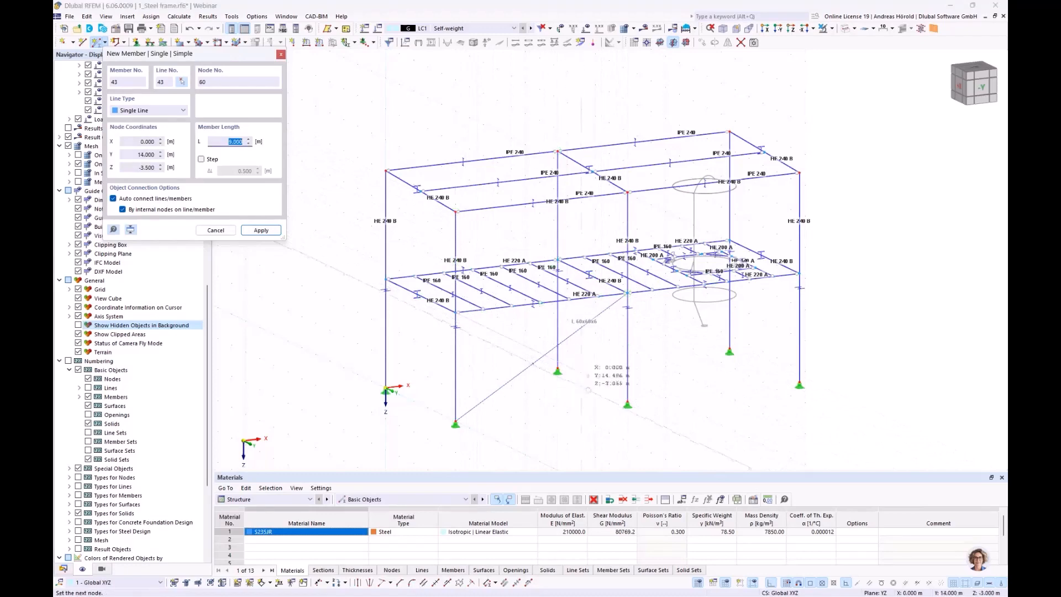
pyautogui.click(622, 404)
pyautogui.scroll(6, 574, 337)
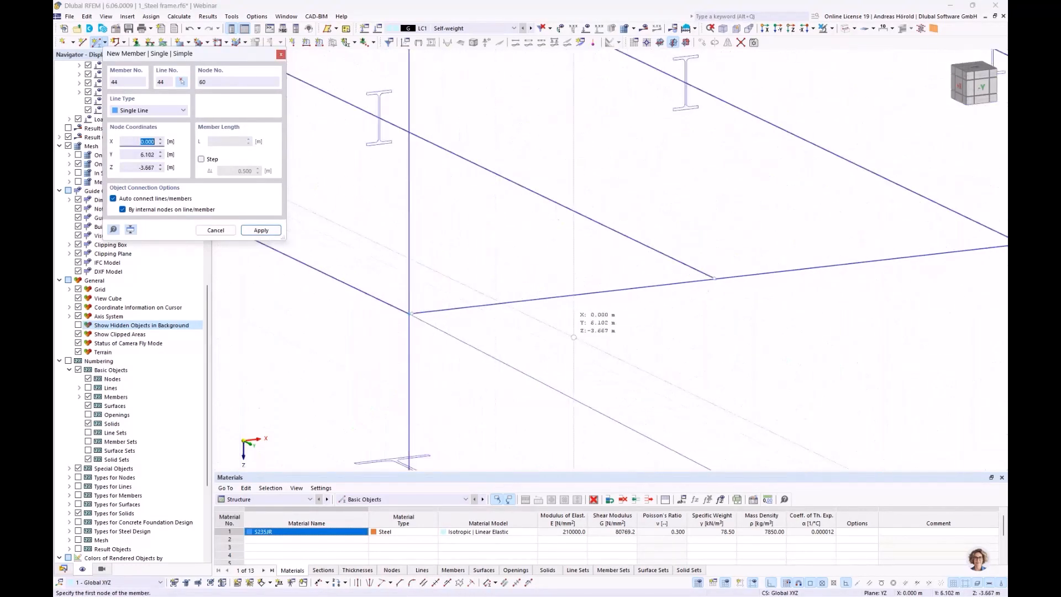
pyautogui.press('Escape')
# - Select both crossing L 60x60x6 braces and copy them from the front column base to the corresponding rear column base
pyautogui.scroll(5, 431, 314)
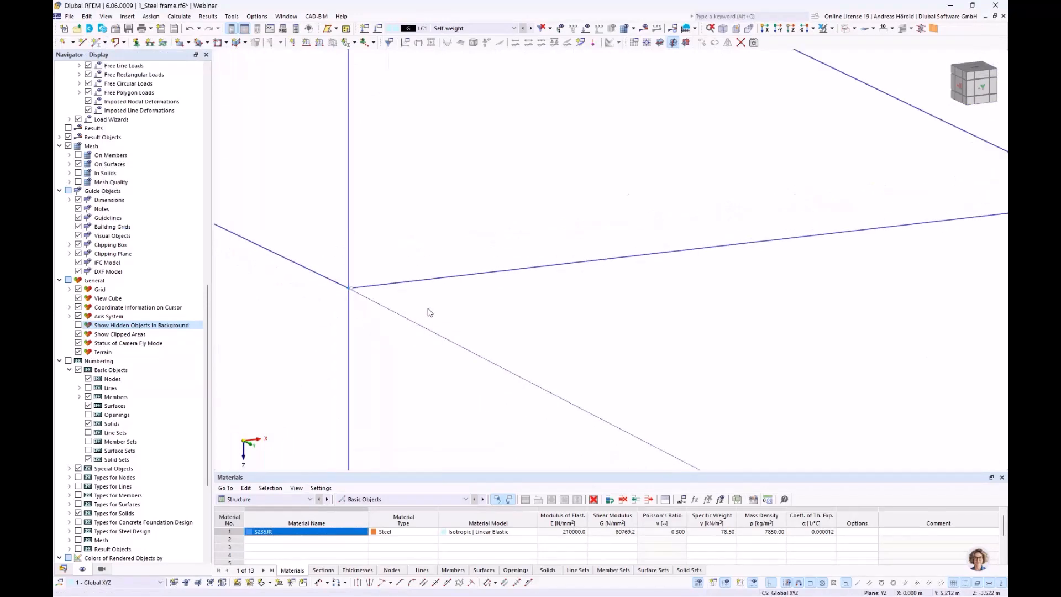
pyautogui.scroll(-10, 430, 313)
pyautogui.moveTo(520, 329); pyautogui.dragTo(523, 310, button='middle')
pyautogui.moveTo(577, 323); pyautogui.dragTo(546, 413)
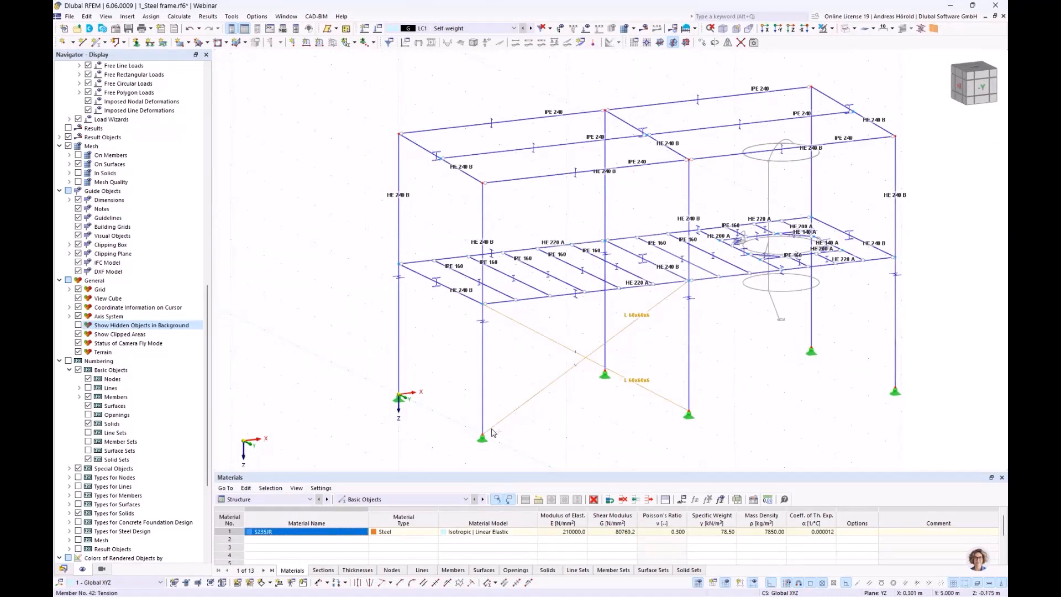
pyautogui.keyDown('ctrl'); pyautogui.moveTo(489, 435); pyautogui.dragTo(400, 399); pyautogui.keyUp('ctrl')
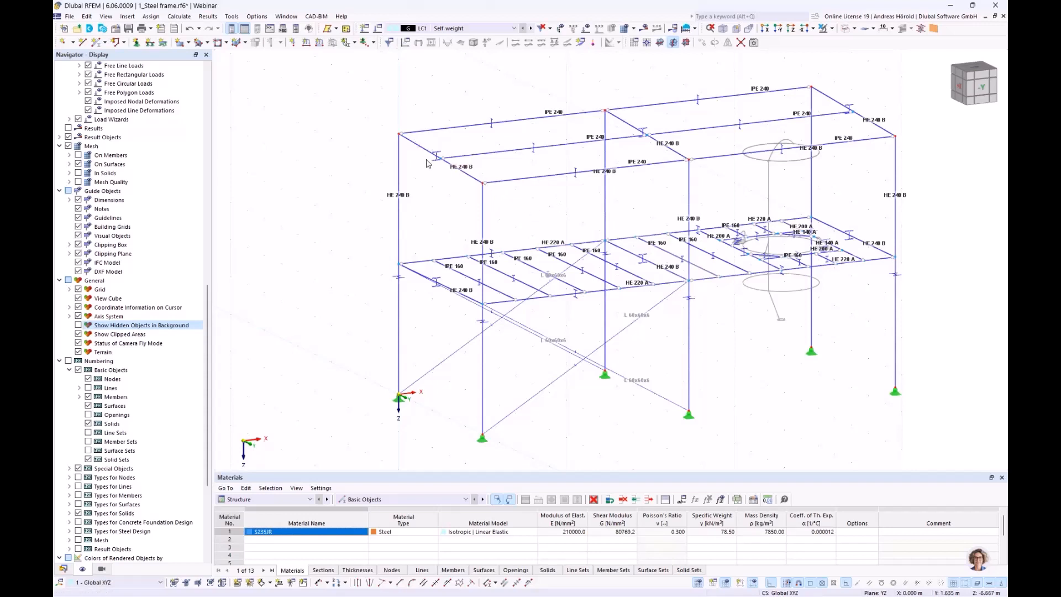
# - Start generating bracing in cells, with one of the existing L 60x60x6 tension braces as the template member
pyautogui.click(232, 17)
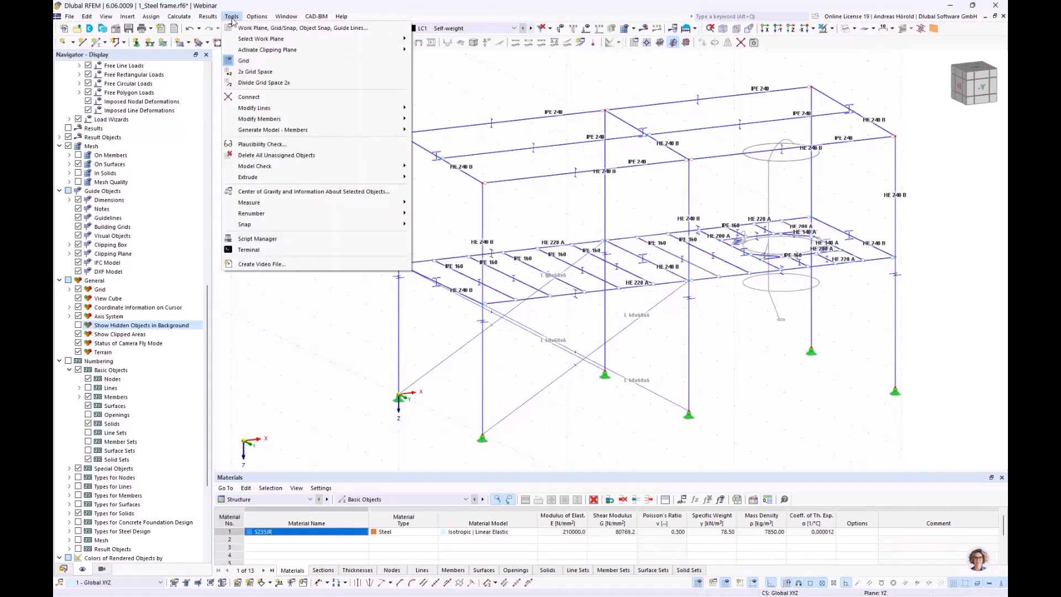
pyautogui.moveTo(313, 114)
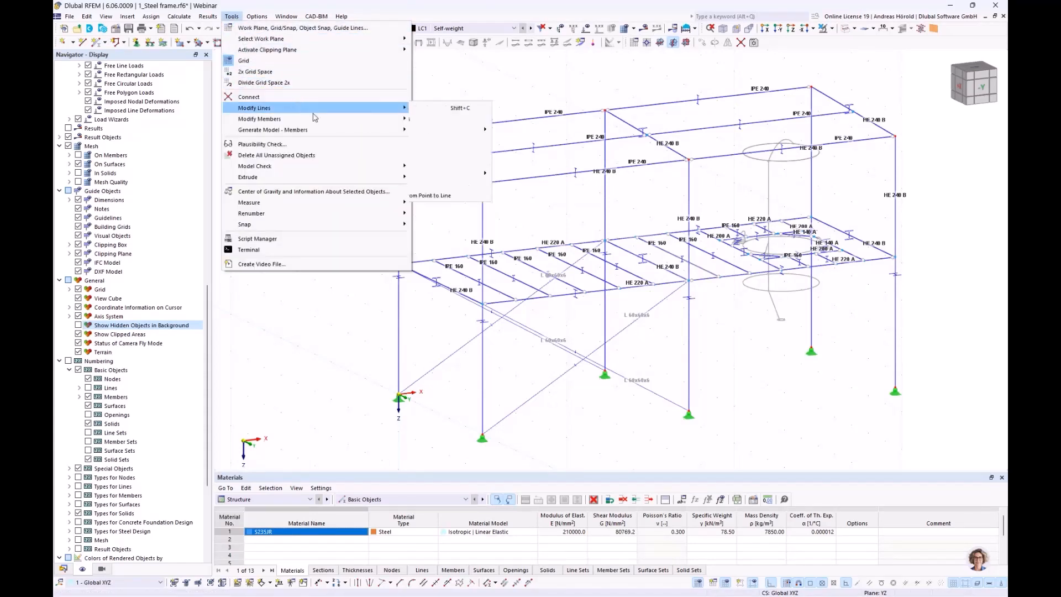
pyautogui.moveTo(335, 132)
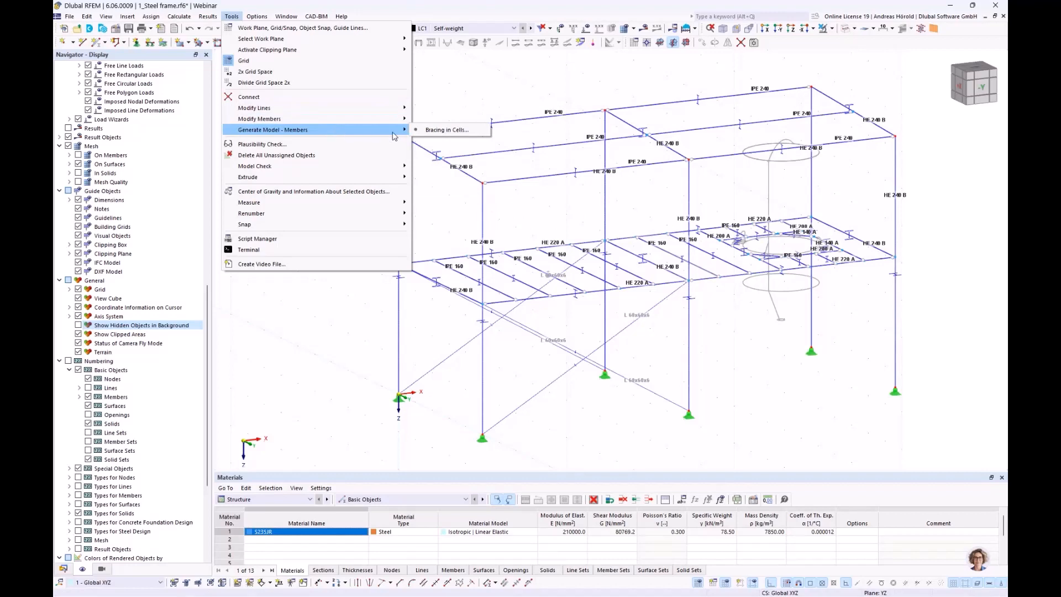
pyautogui.click(430, 131)
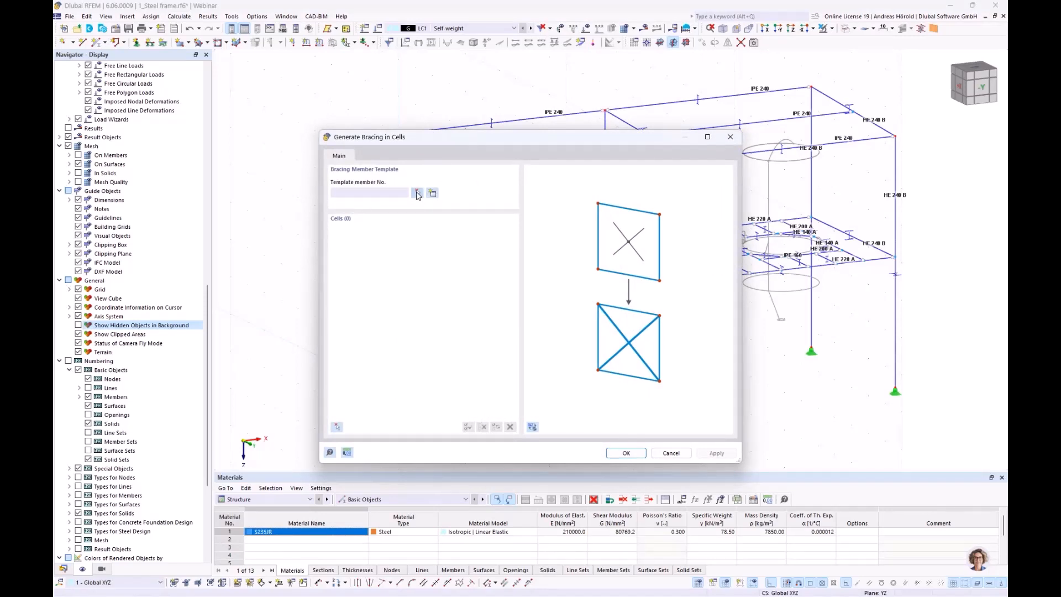
pyautogui.click(418, 193)
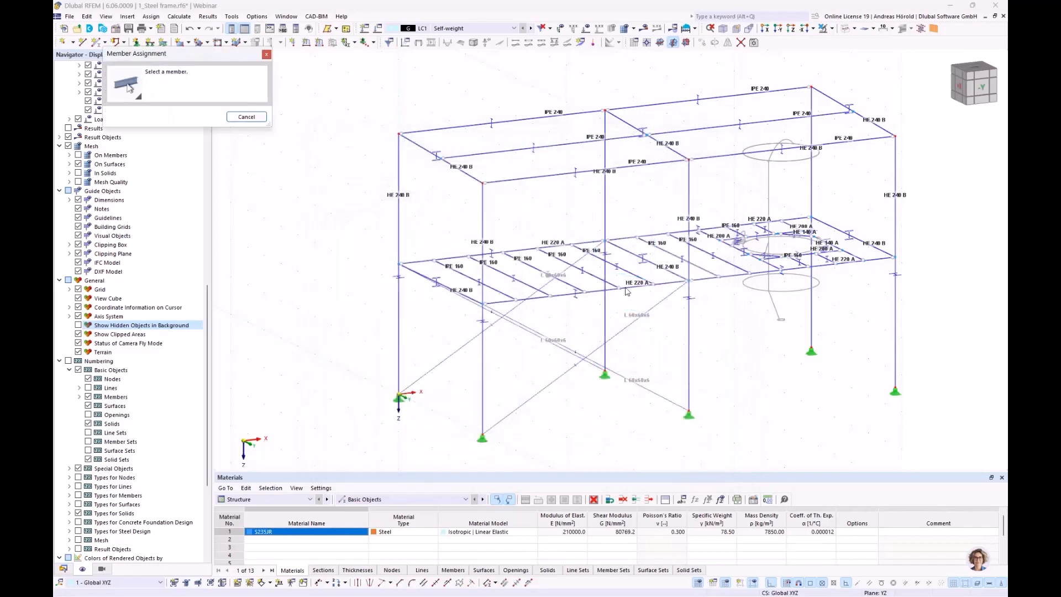
pyautogui.click(613, 340)
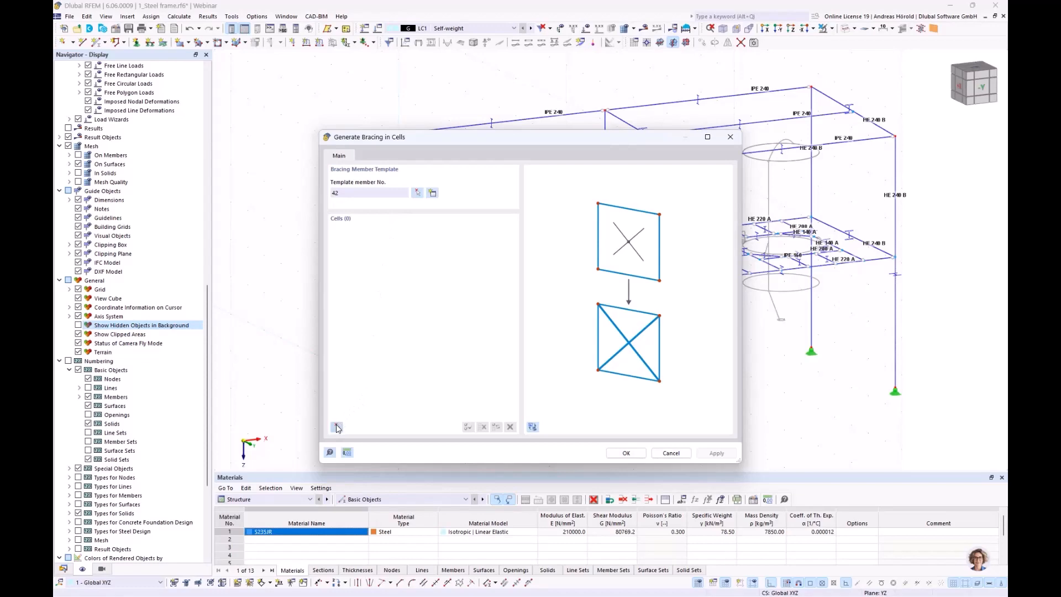
# - Generate crossing L 60x60x6 braces in the front and rear cells above the platform in the first bay
pyautogui.click(336, 427)
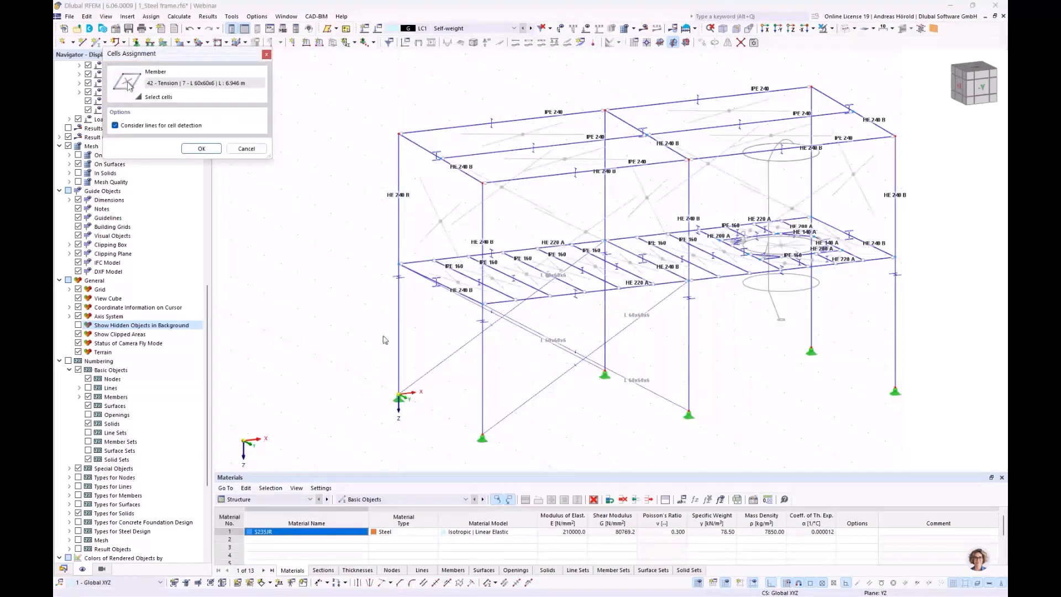
pyautogui.moveTo(360, 333)
pyautogui.keyDown('ctrl'); pyautogui.mouseDown(button='middle')
pyautogui.moveTo(448, 324)
pyautogui.moveTo(511, 293)
pyautogui.moveTo(517, 325)
pyautogui.moveTo(341, 324)
pyautogui.moveTo(343, 336)
pyautogui.moveTo(354, 328)
pyautogui.mouseUp(button='middle'); pyautogui.keyUp('ctrl')
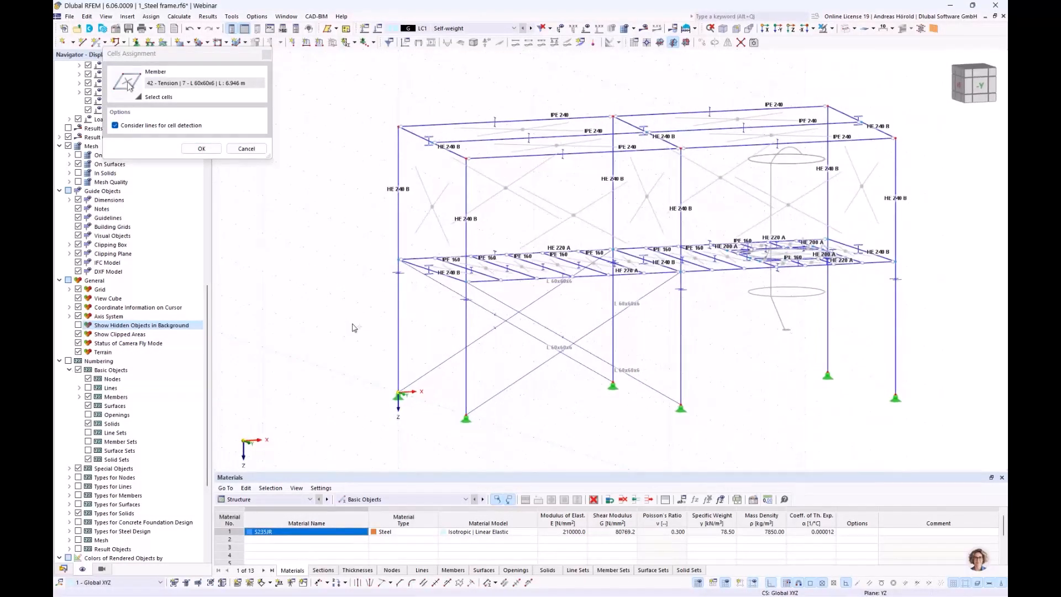
pyautogui.click(506, 188)
pyautogui.click(202, 148)
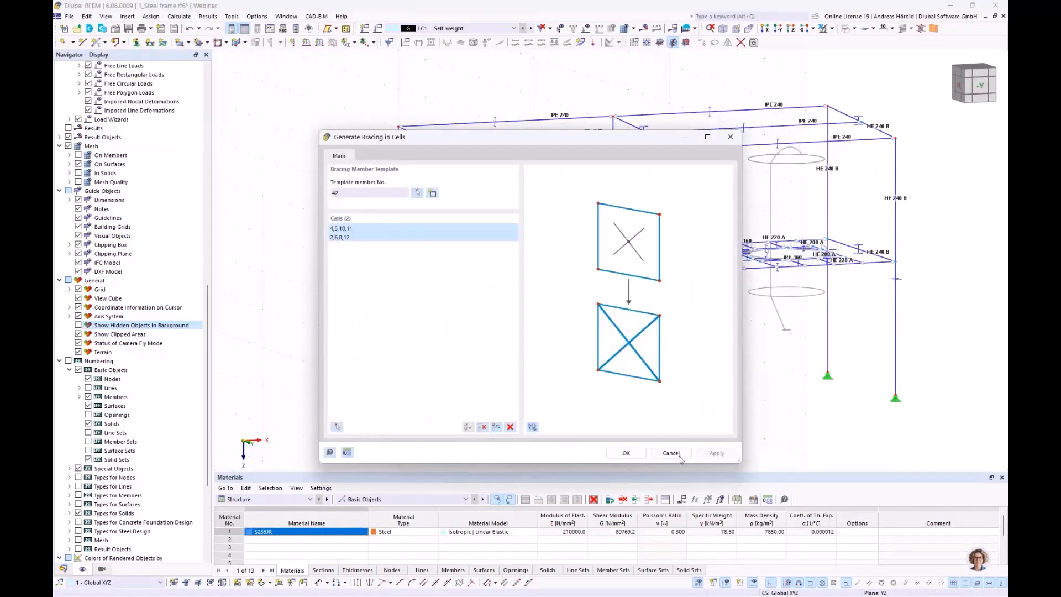
pyautogui.click(627, 453)
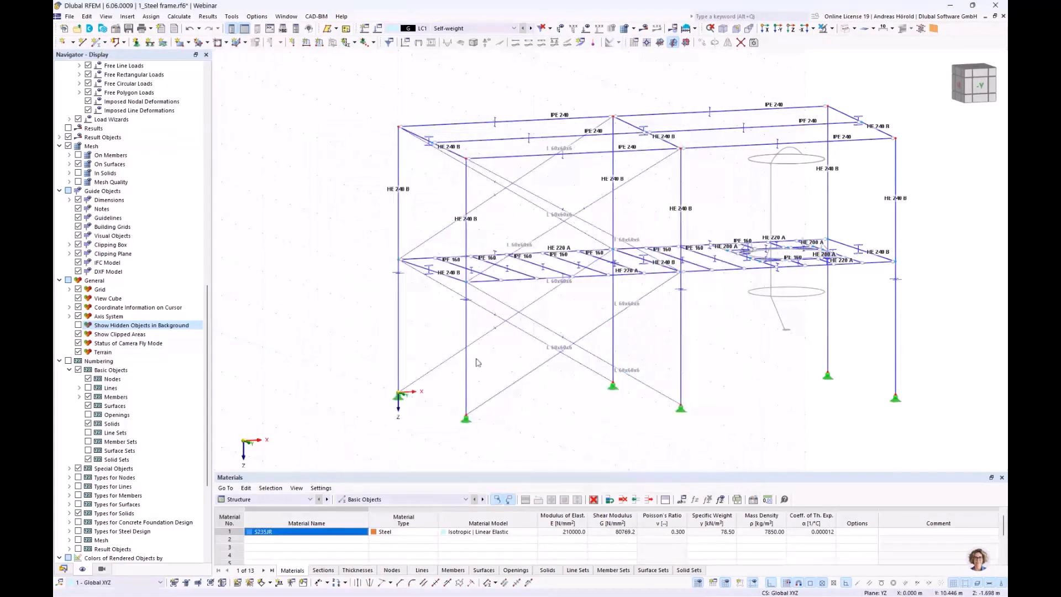
# - Connect all lines and members at their intersections across the platform level, dividing the columns and HE 220 A beams there
pyautogui.keyDown('ctrl'); pyautogui.moveTo(307, 352); pyautogui.dragTo(256, 327, button='middle'); pyautogui.keyUp('ctrl')
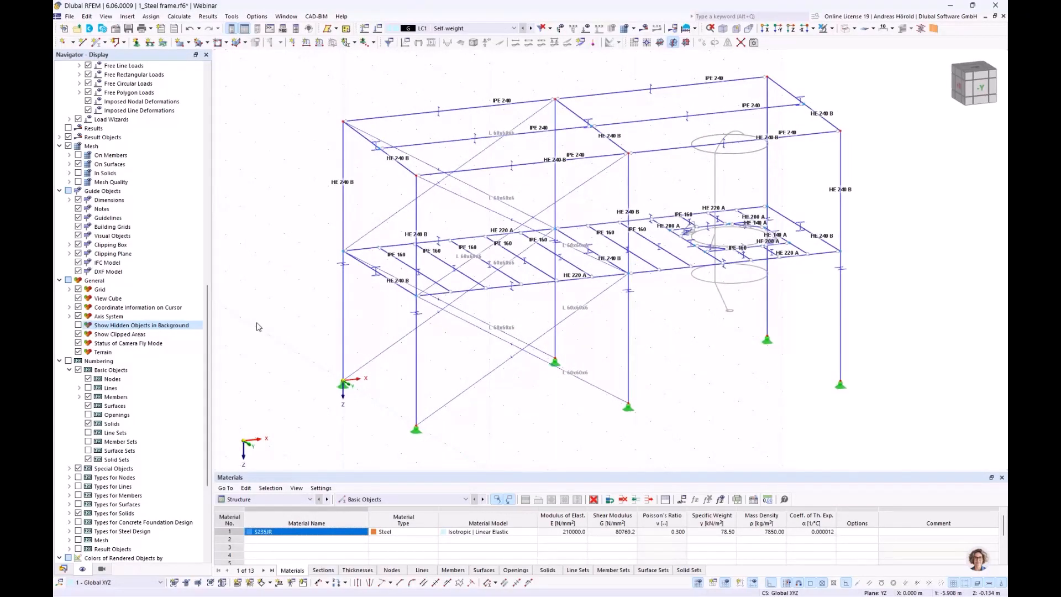
pyautogui.scroll(-1, 401, 333)
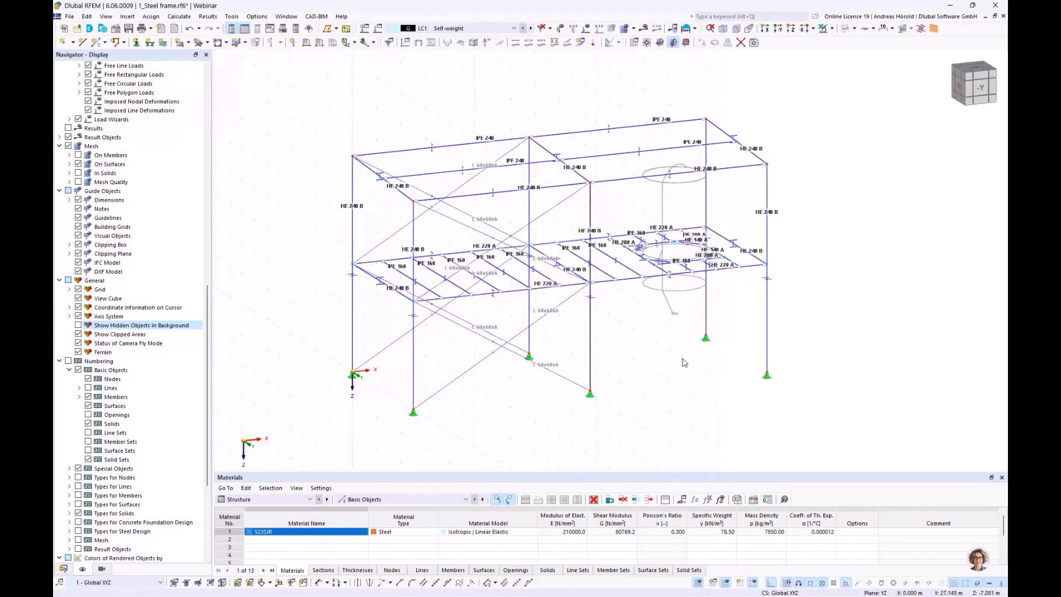
pyautogui.keyDown('ctrl'); pyautogui.moveTo(684, 360); pyautogui.dragTo(653, 338, button='middle'); pyautogui.keyUp('ctrl')
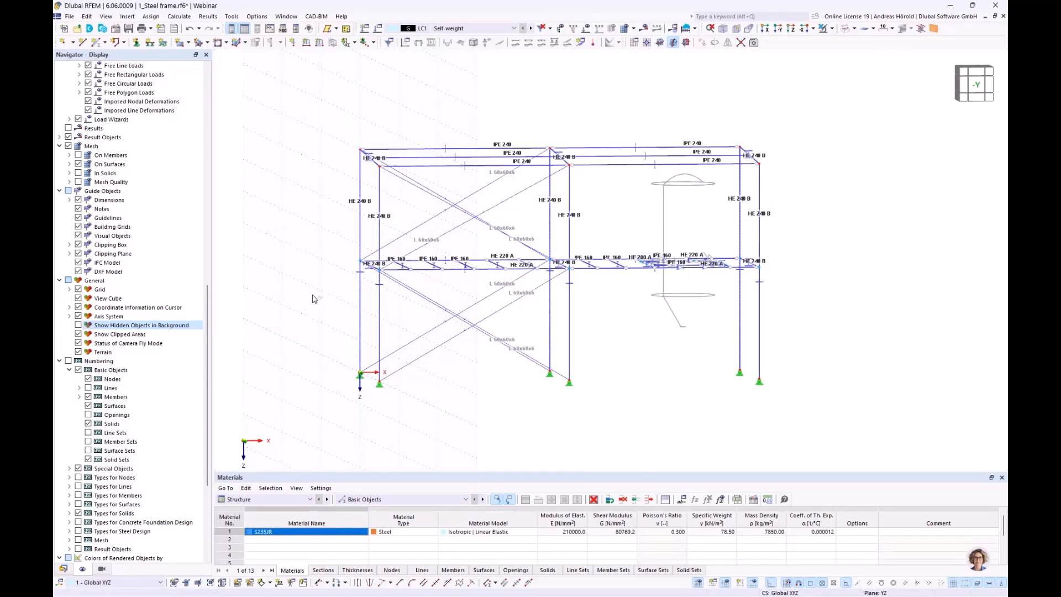
pyautogui.moveTo(312, 294); pyautogui.dragTo(796, 239)
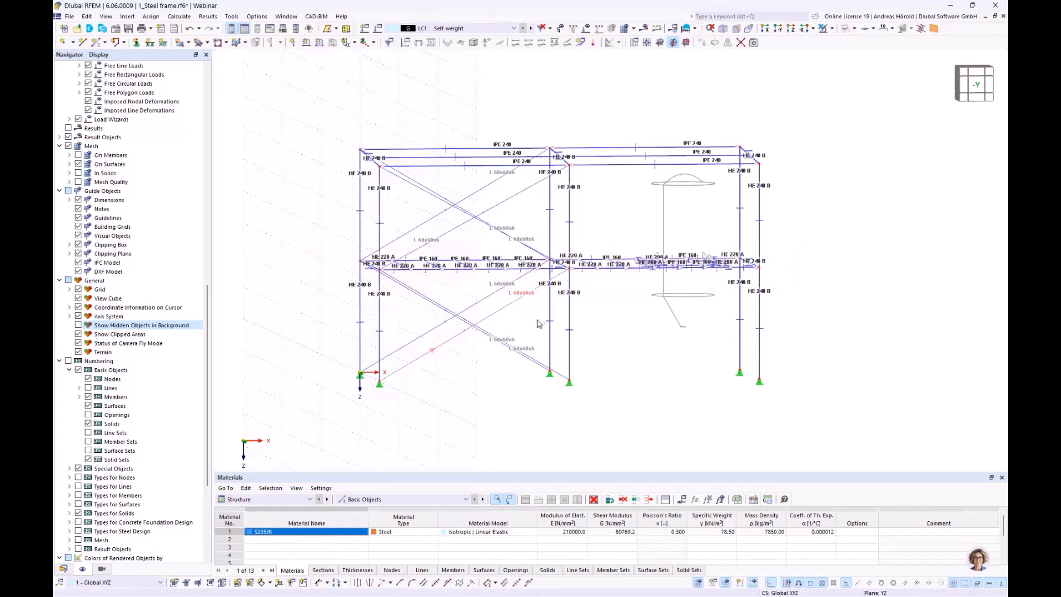
pyautogui.keyDown('ctrl'); pyautogui.moveTo(465, 322); pyautogui.dragTo(524, 357, button='middle'); pyautogui.keyUp('ctrl')
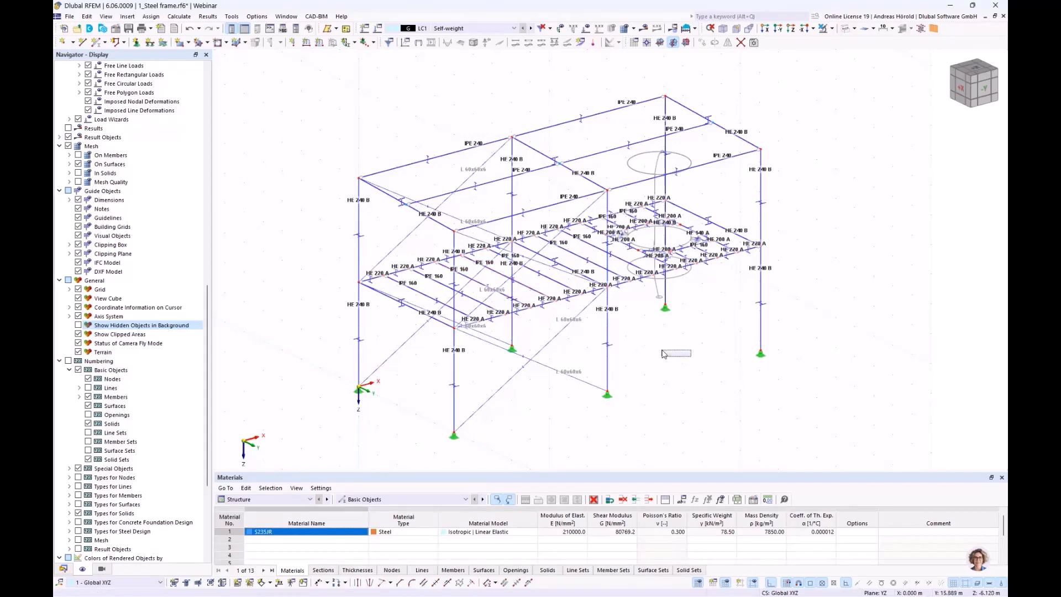
pyautogui.keyDown('ctrl'); pyautogui.moveTo(672, 354); pyautogui.dragTo(637, 332, button='middle'); pyautogui.keyUp('ctrl')
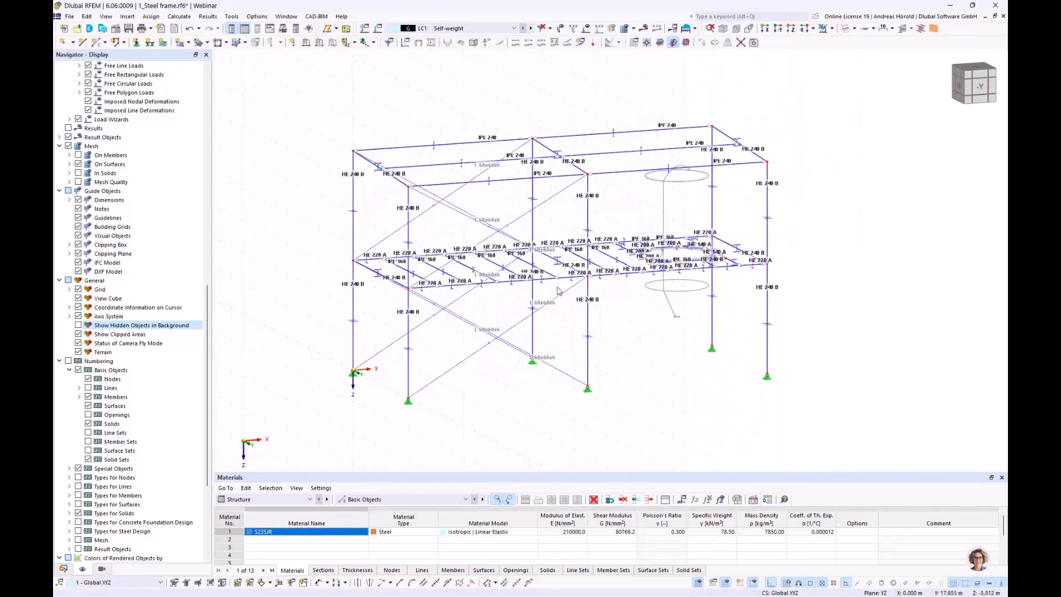
pyautogui.click(409, 359)
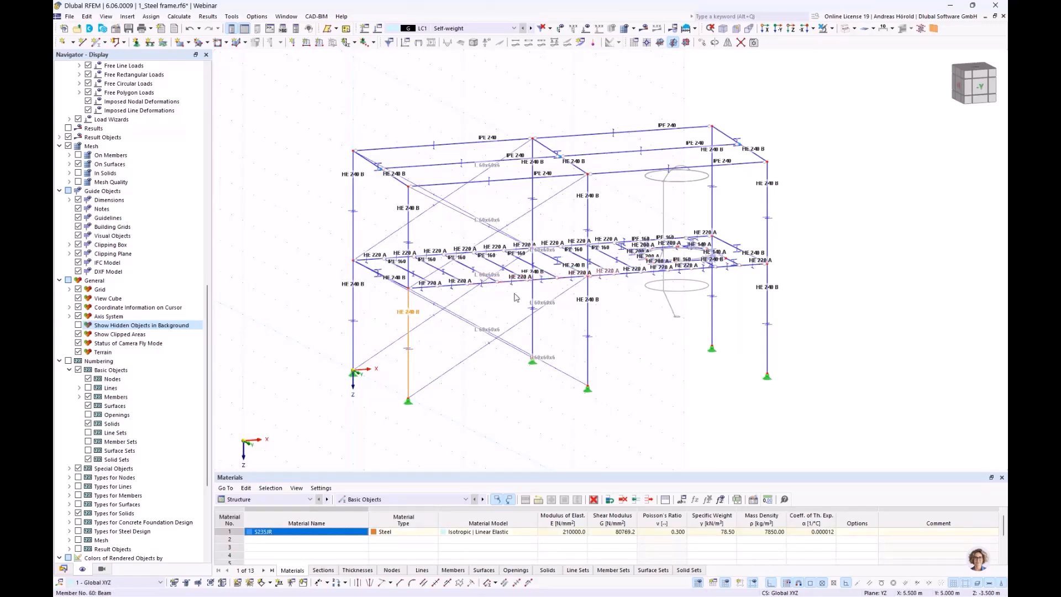
pyautogui.click(489, 405)
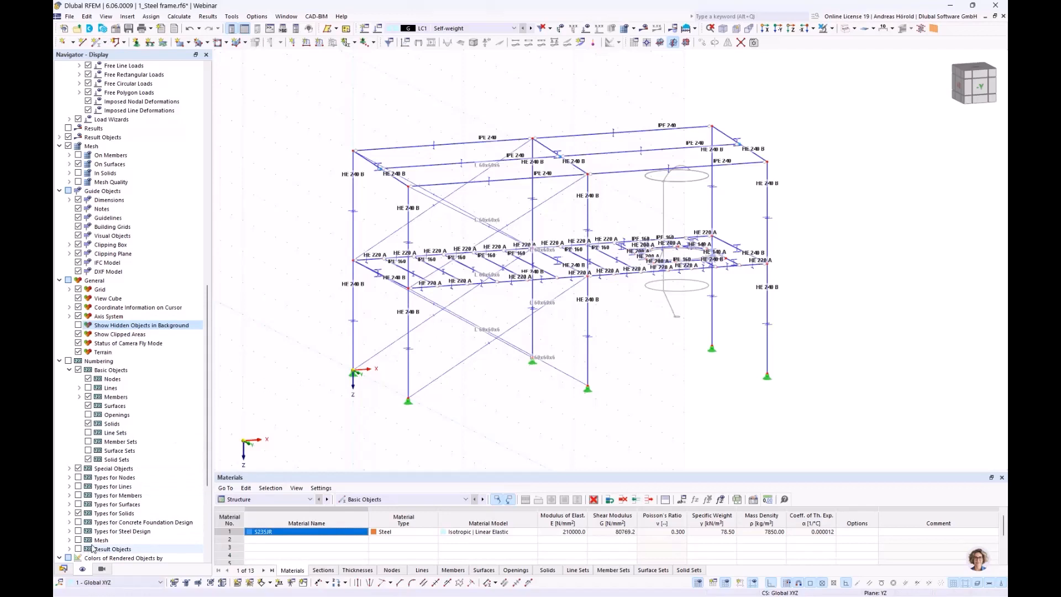
# - Activate the visibilities by object selection and by member section, and show only the HE 240 B members
pyautogui.click(103, 569)
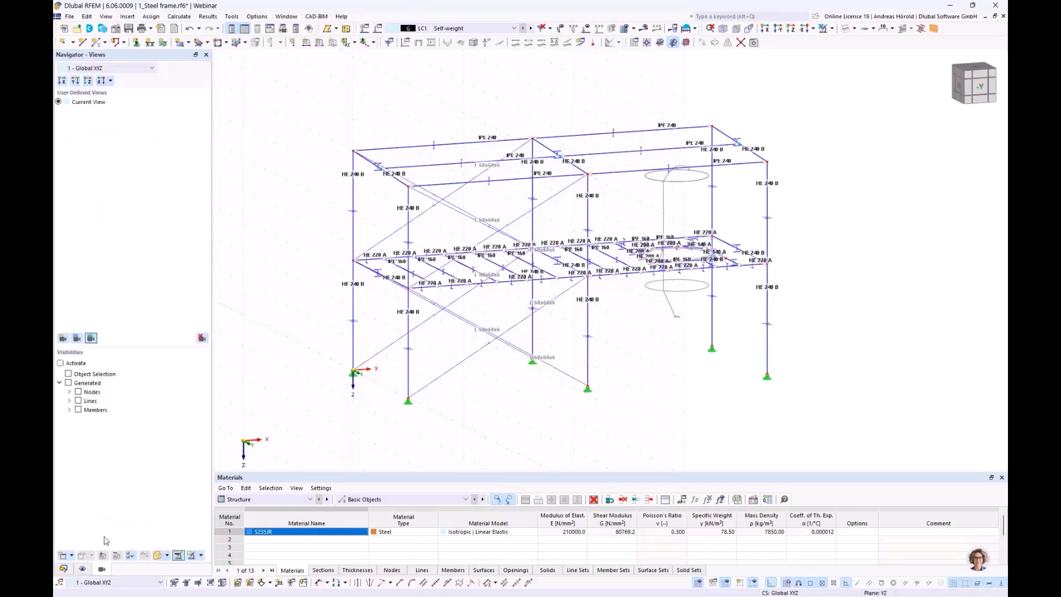
pyautogui.click(60, 364)
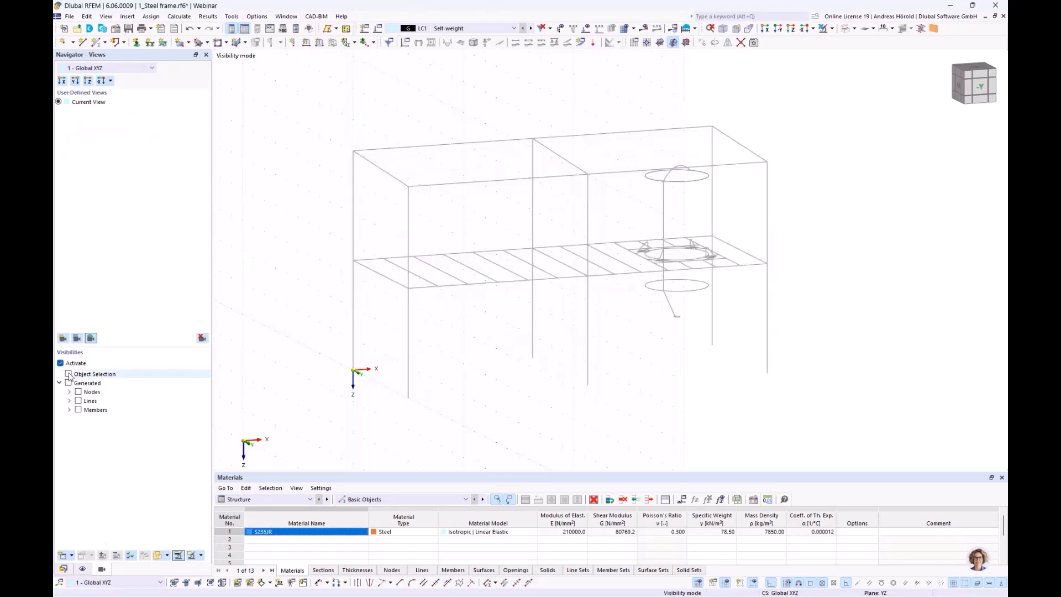
pyautogui.click(69, 374)
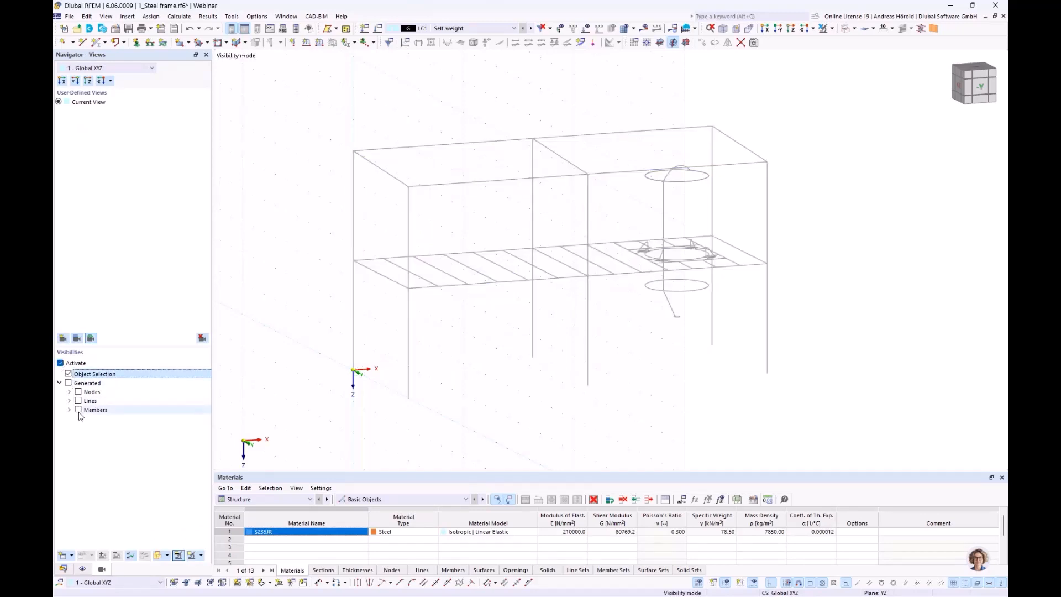
pyautogui.click(69, 410)
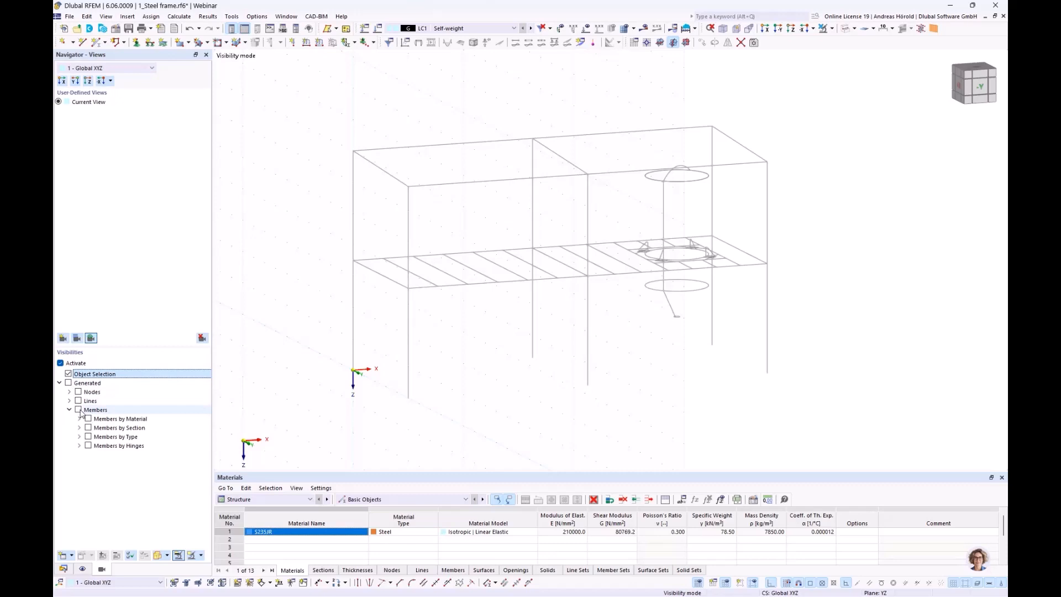
pyautogui.click(79, 410)
pyautogui.click(79, 428)
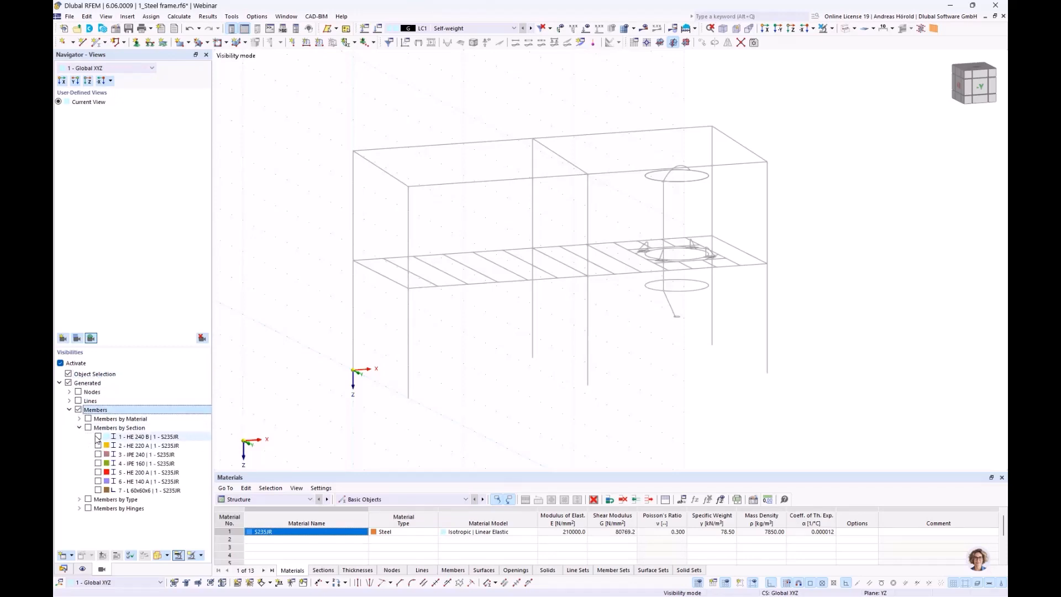
pyautogui.click(98, 437)
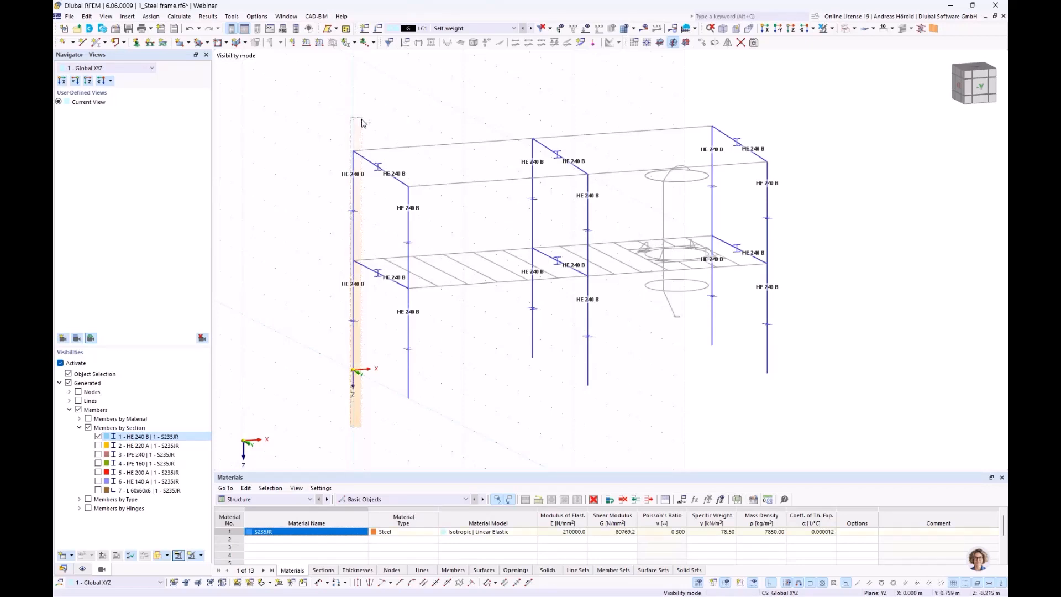
# - Select the lower and upper segments of all six HE 240 B columns and create a continuous member set for each column
pyautogui.click(353, 331)
pyautogui.keyDown('ctrl'); pyautogui.click(409, 301); pyautogui.keyUp('ctrl')
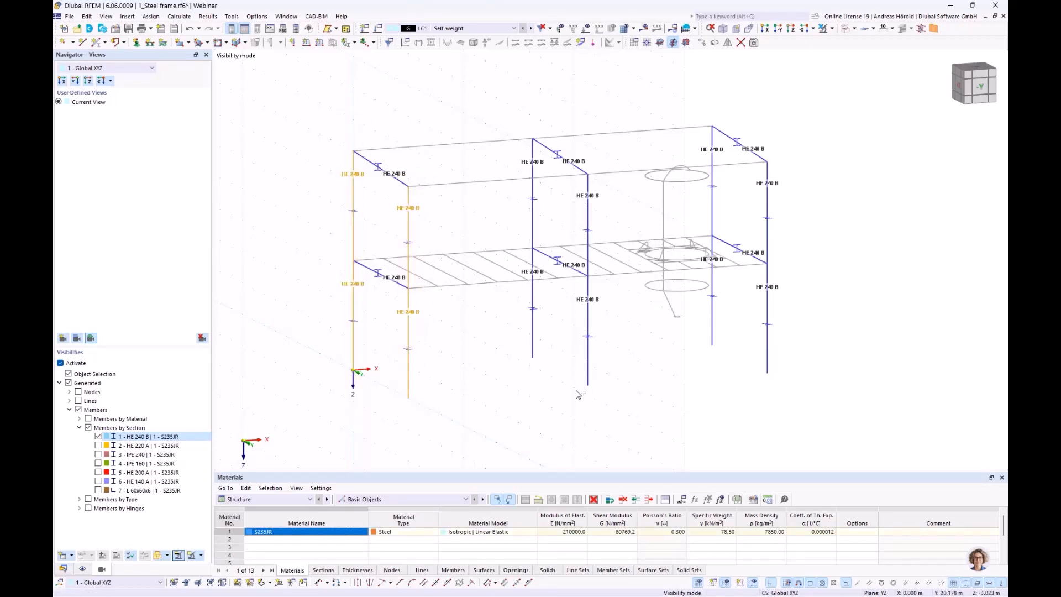
pyautogui.keyDown('ctrl'); pyautogui.click(534, 201); pyautogui.keyUp('ctrl')
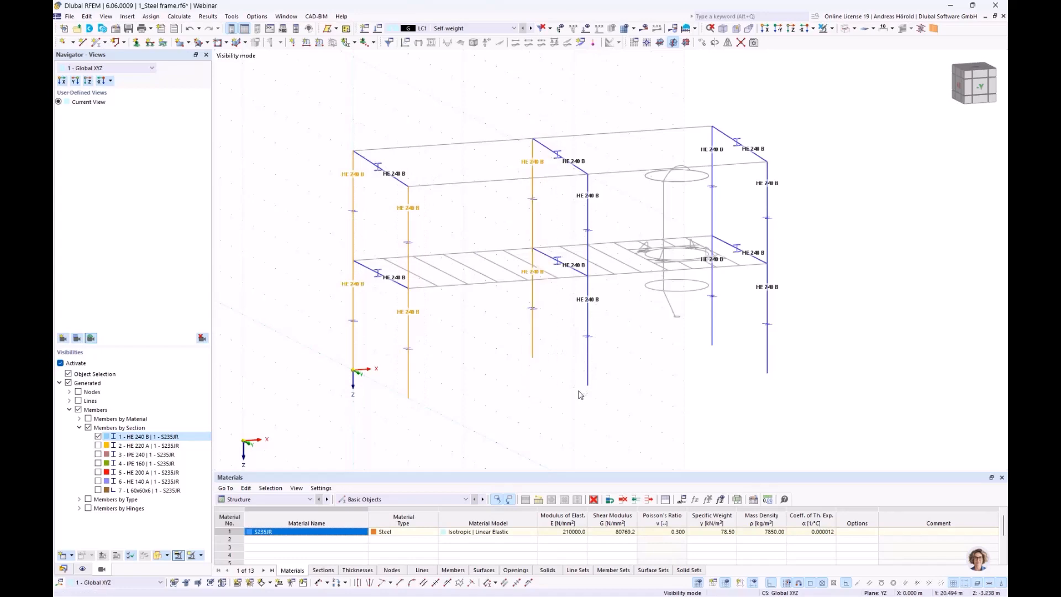
pyautogui.keyDown('ctrl'); pyautogui.click(588, 210); pyautogui.keyUp('ctrl')
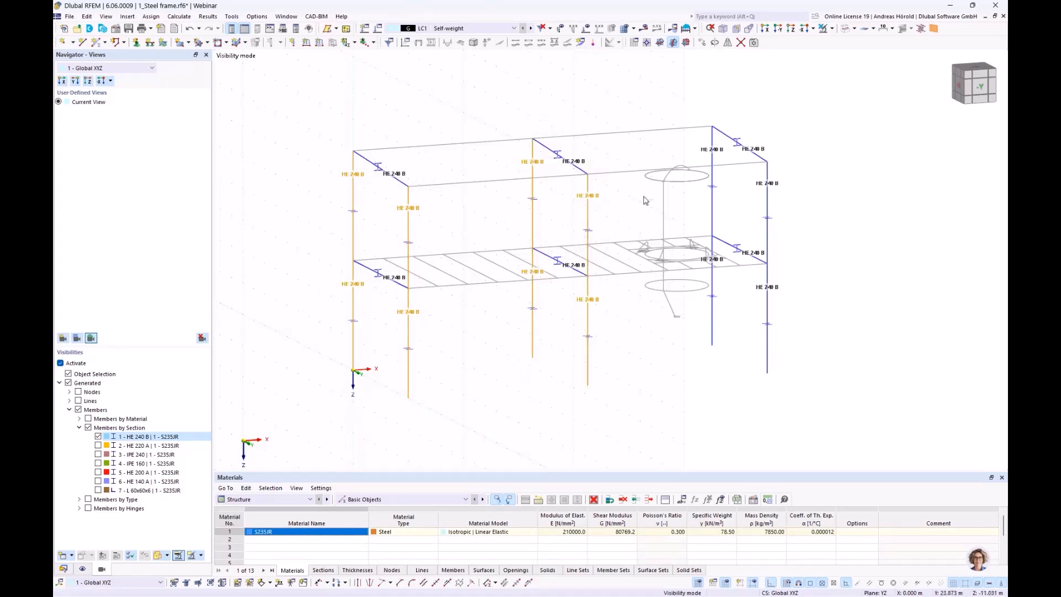
pyautogui.keyDown('ctrl'); pyautogui.click(712, 282); pyautogui.keyUp('ctrl')
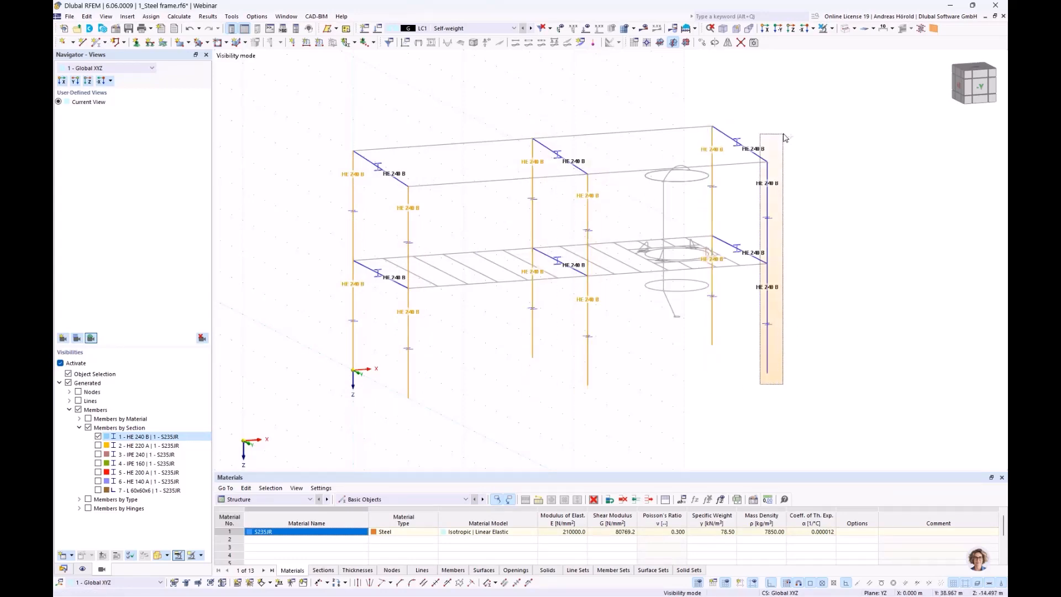
pyautogui.keyDown('ctrl'); pyautogui.click(769, 199); pyautogui.keyUp('ctrl')
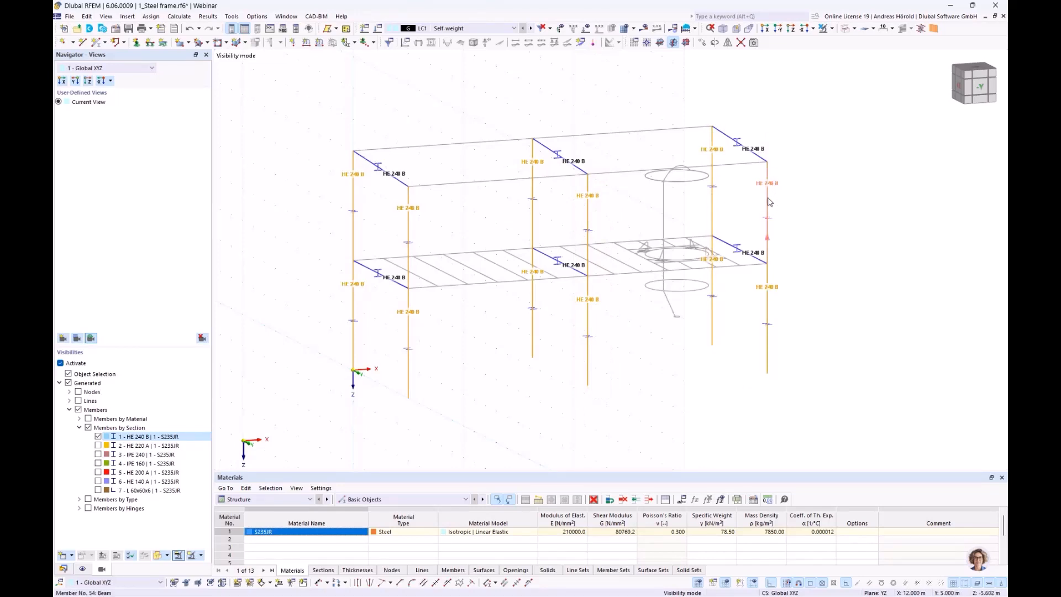
pyautogui.rightClick(768, 199)
pyautogui.moveTo(813, 231)
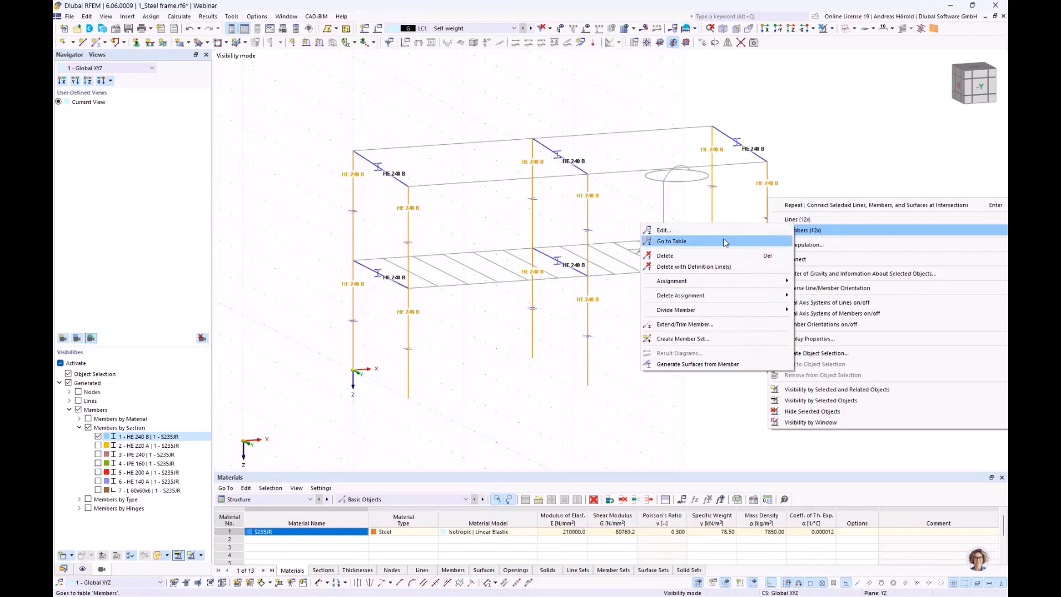
pyautogui.click(696, 339)
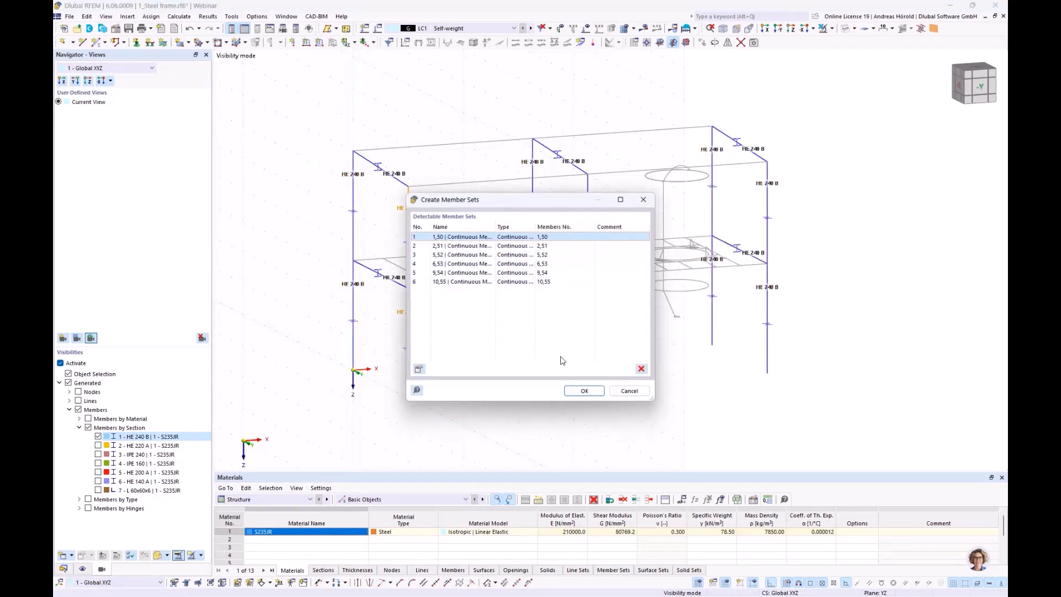
pyautogui.click(584, 391)
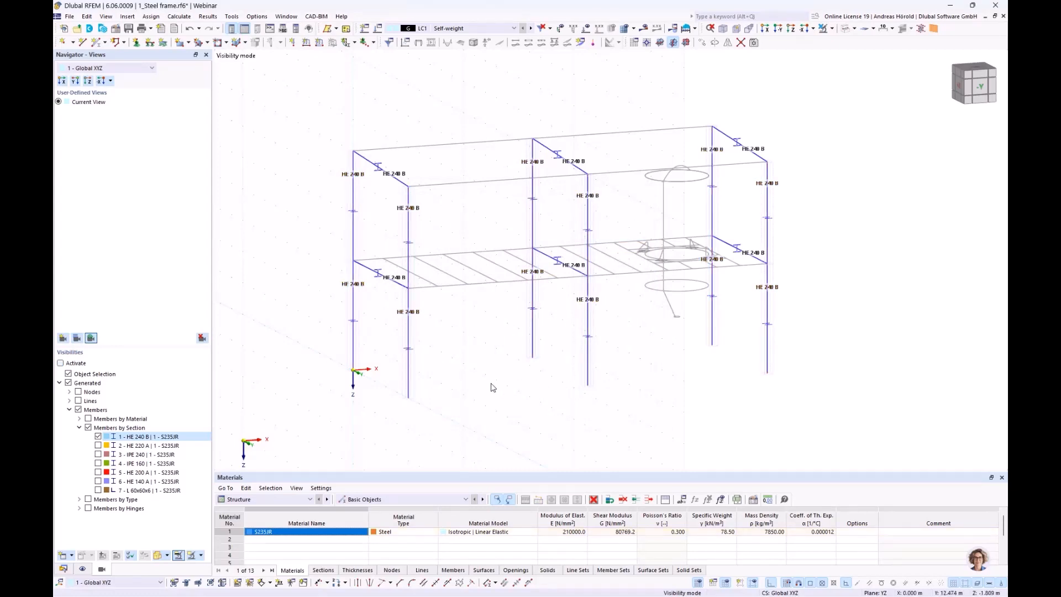
# - Show only the HE 220 A members and create a continuous member set for each of the two longitudinal platform beams in the first bay
pyautogui.click(98, 446)
pyautogui.click(98, 437)
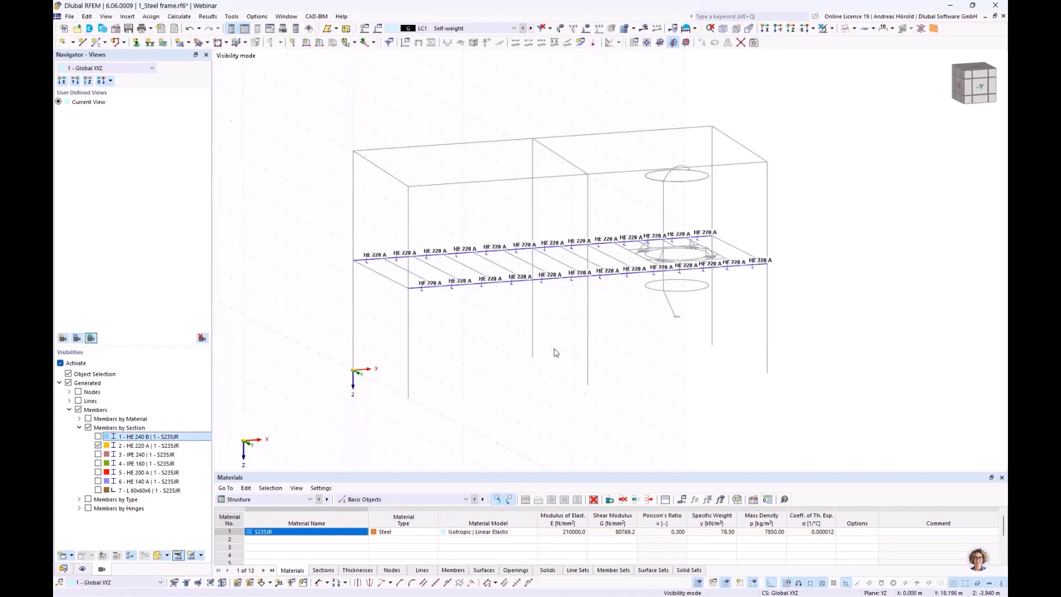
pyautogui.moveTo(656, 367); pyautogui.dragTo(626, 363, button='middle')
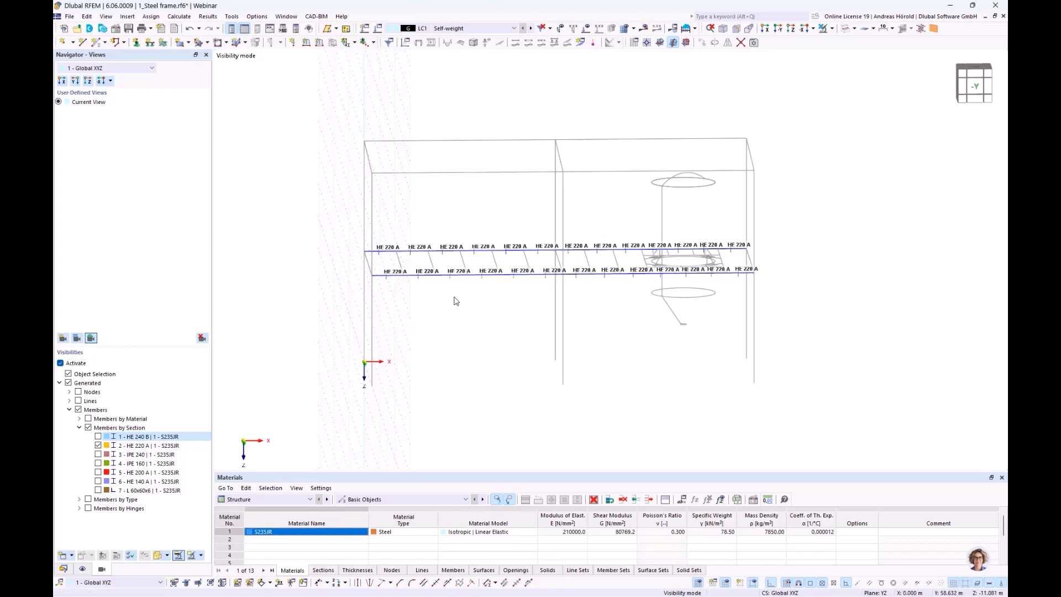
pyautogui.moveTo(341, 305); pyautogui.dragTo(571, 223)
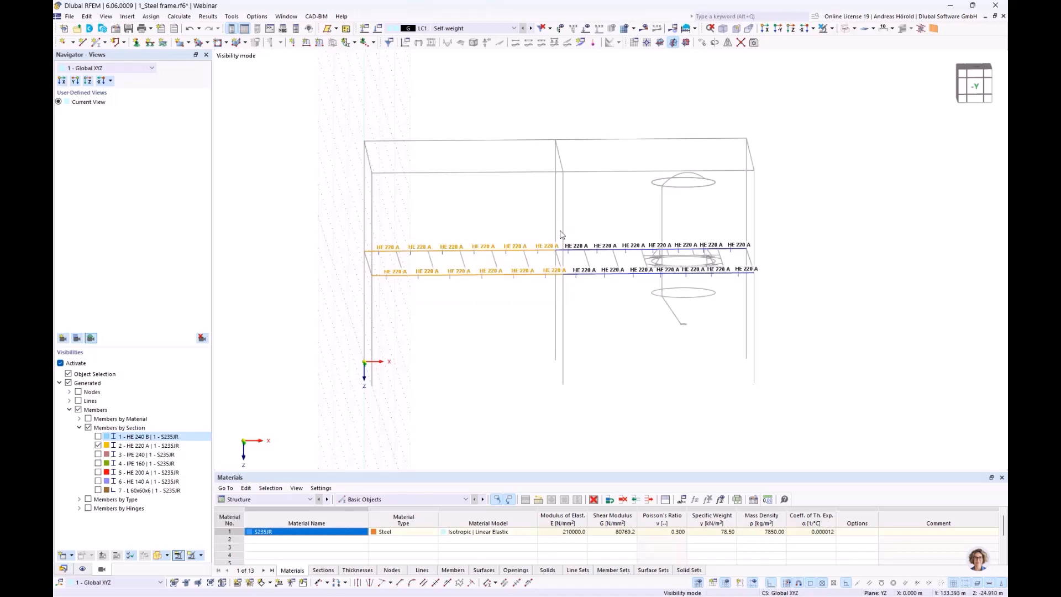
pyautogui.rightClick(442, 253)
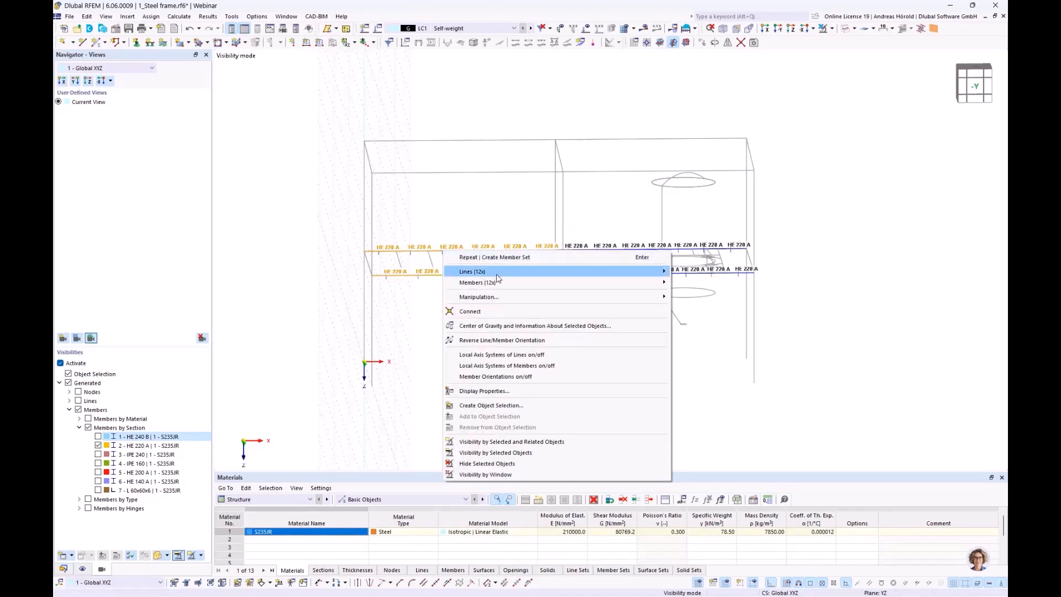
pyautogui.moveTo(501, 284)
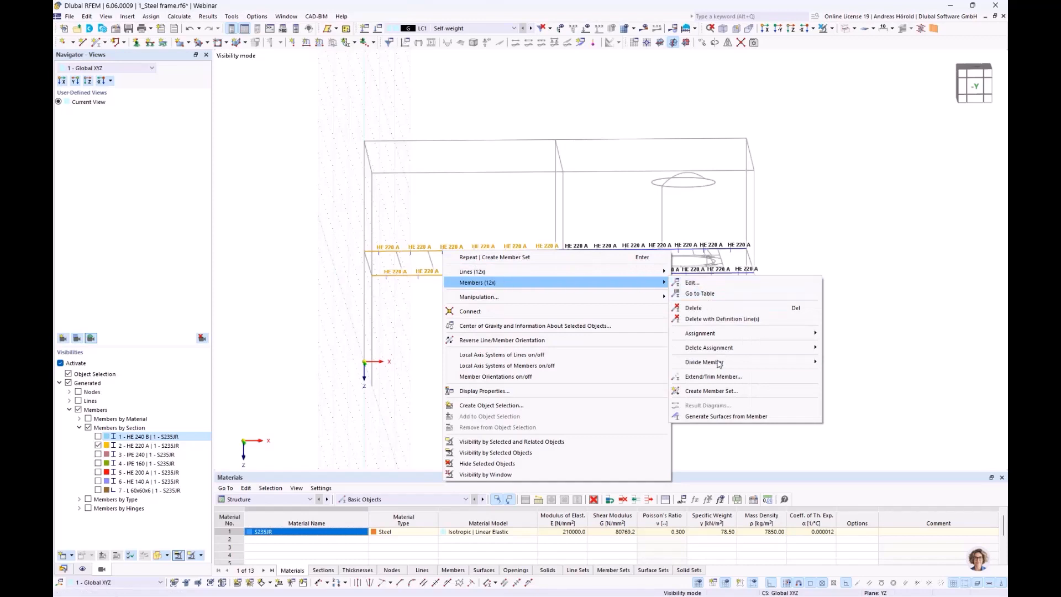
pyautogui.click(718, 391)
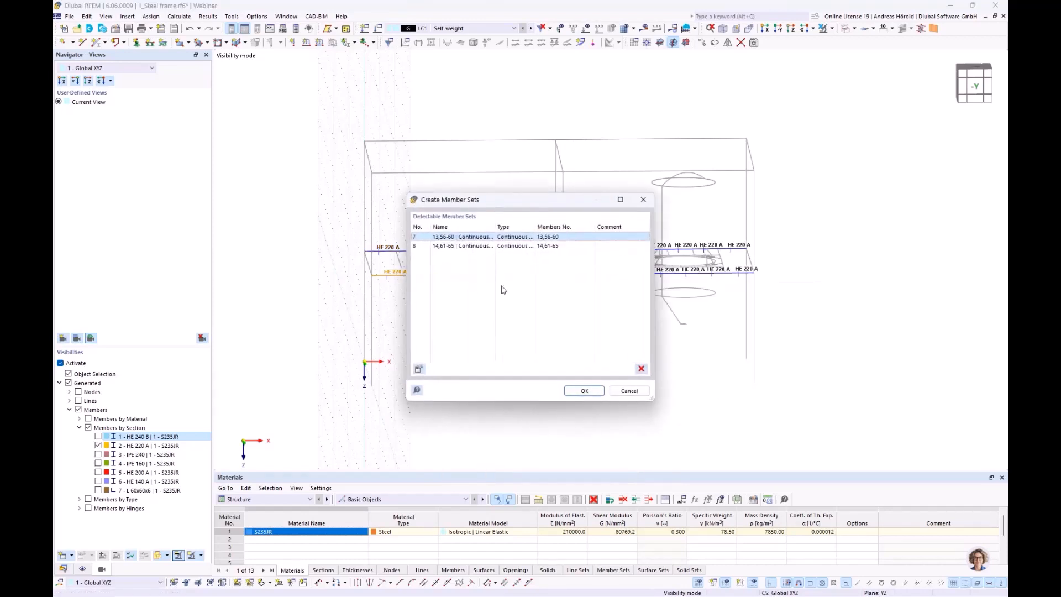
pyautogui.click(585, 391)
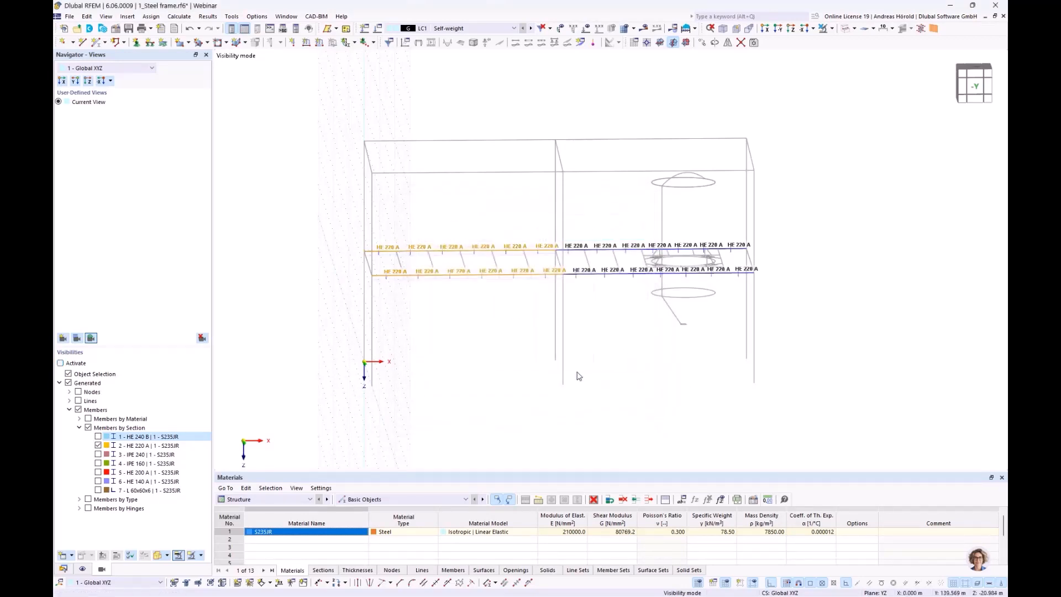
# - Select the HE 220 A segments in the second bay and create a continuous member set for each of the two longitudinal beams
pyautogui.click(548, 338)
pyautogui.moveTo(551, 299); pyautogui.dragTo(790, 214)
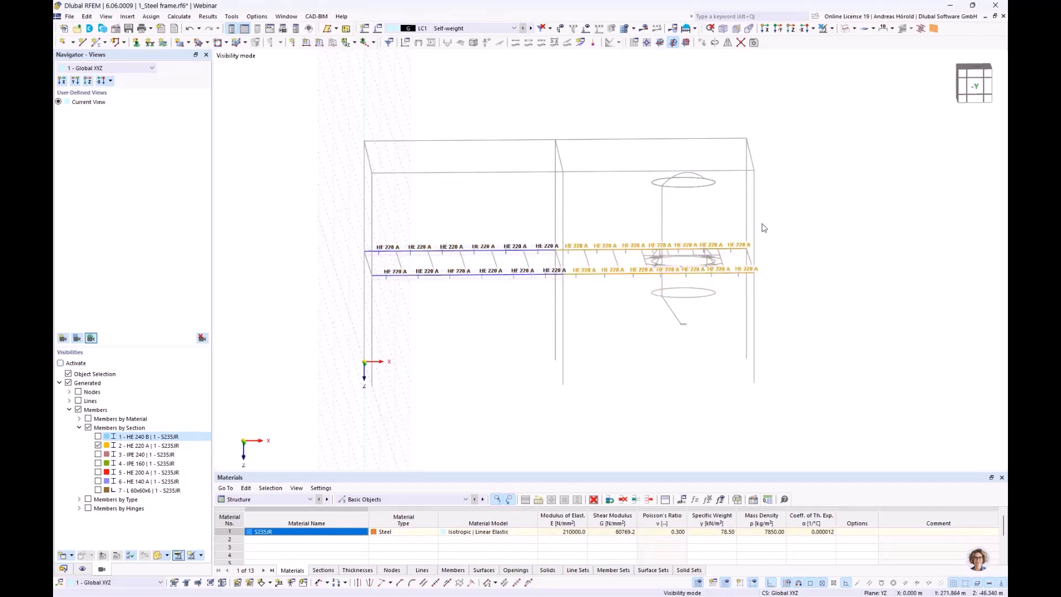
pyautogui.rightClick(619, 249)
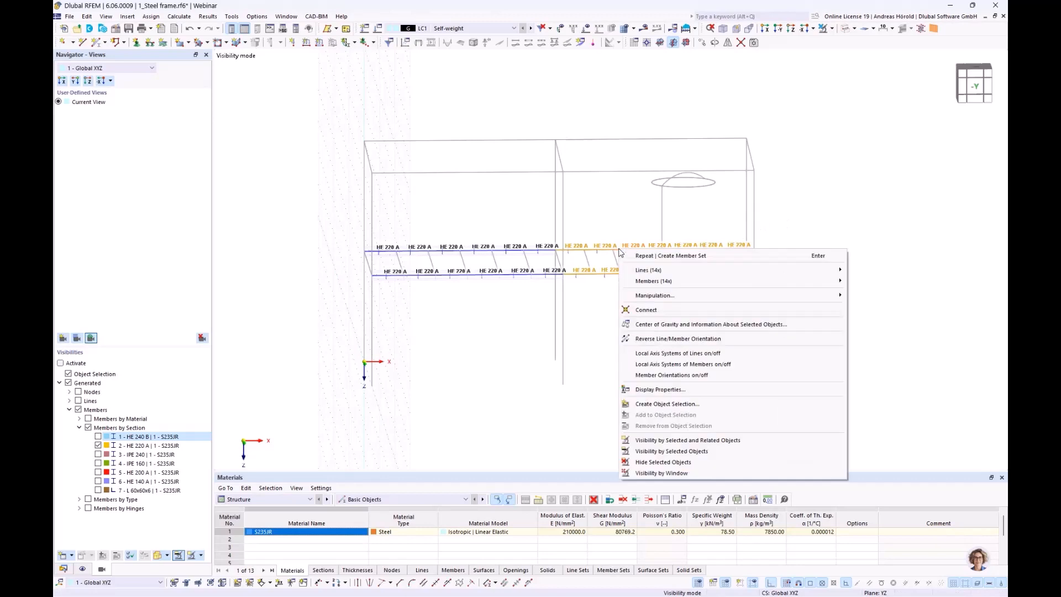
pyautogui.moveTo(673, 282)
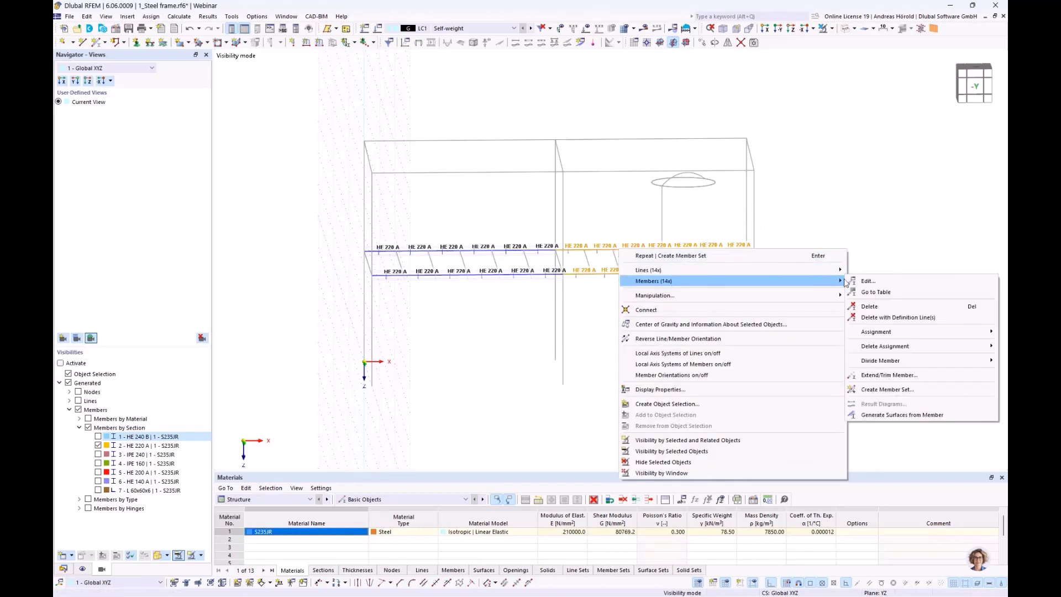
pyautogui.click(890, 390)
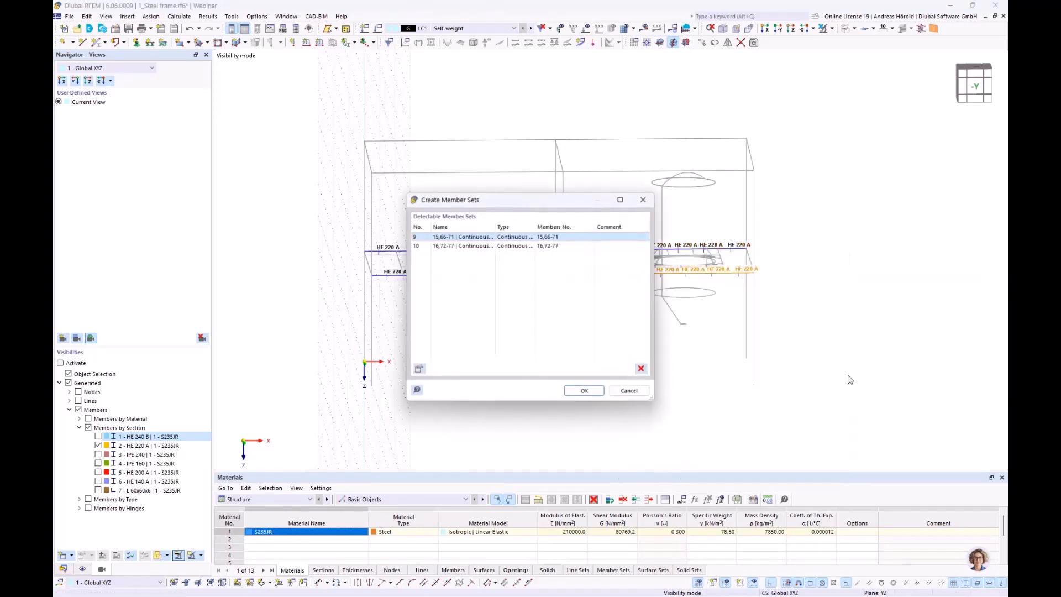
pyautogui.click(586, 391)
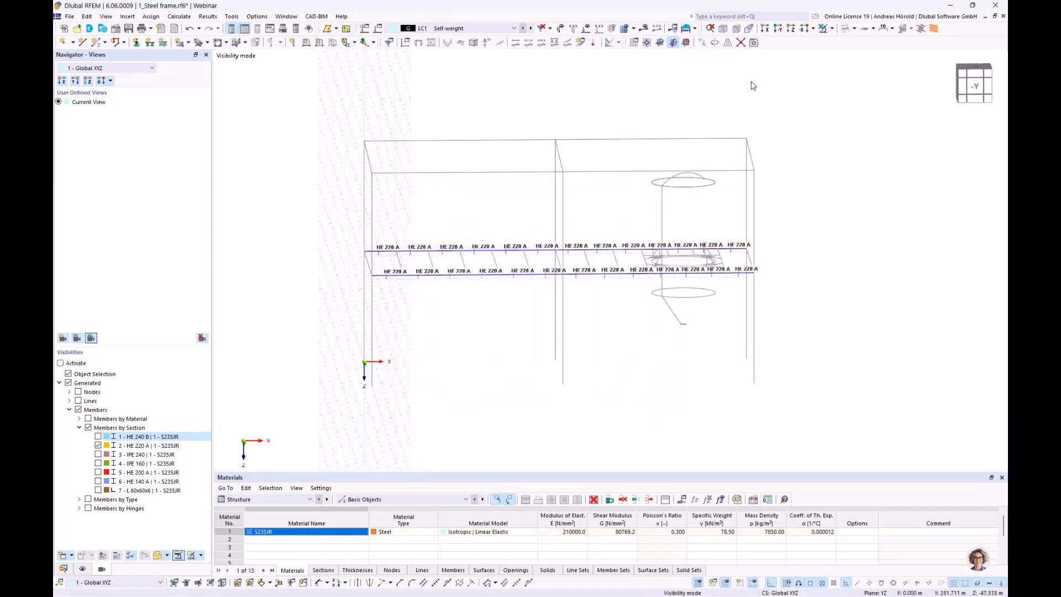
# - Cancel the visibility mode to show the complete steel frame in an oblique 3D view
pyautogui.click(833, 29)
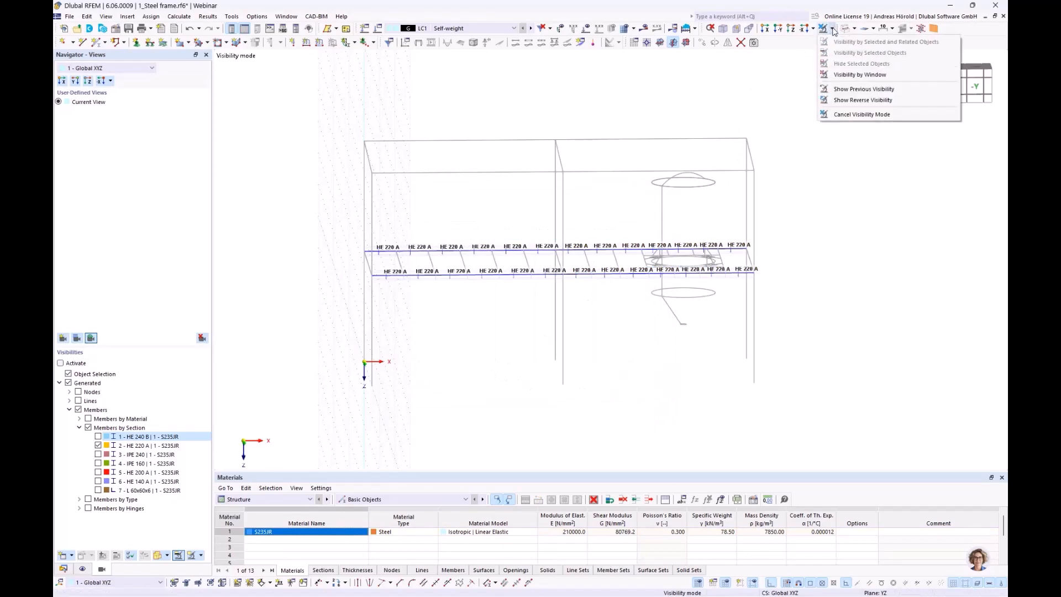
pyautogui.click(939, 115)
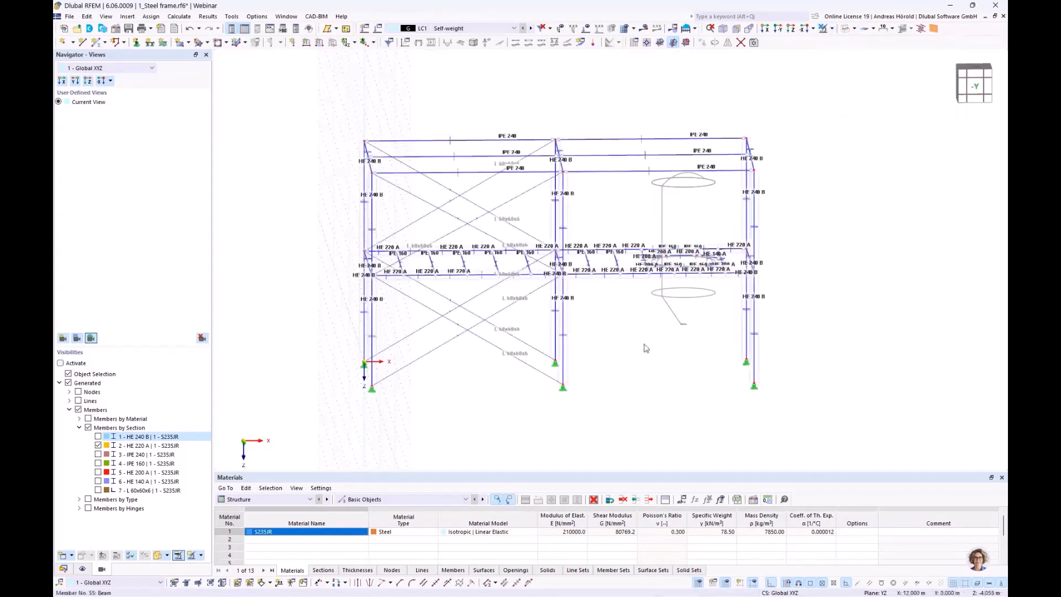
pyautogui.keyDown('ctrl'); pyautogui.moveTo(624, 368); pyautogui.dragTo(673, 385, button='middle'); pyautogui.keyUp('ctrl')
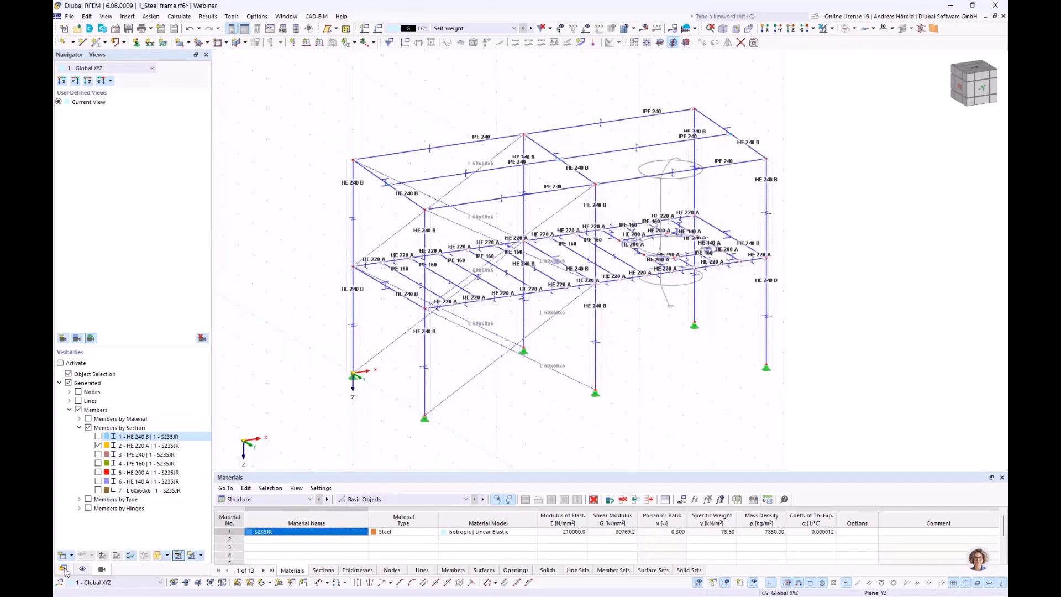
# - Turn off the display of section names and member outlines for the members
pyautogui.click(82, 569)
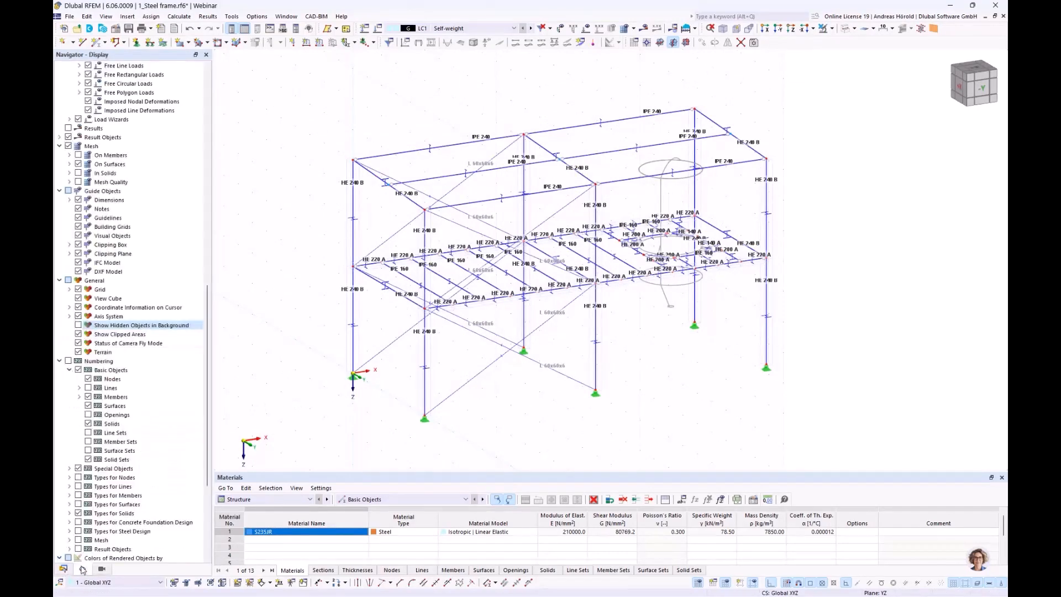
pyautogui.scroll(12, 90, 373)
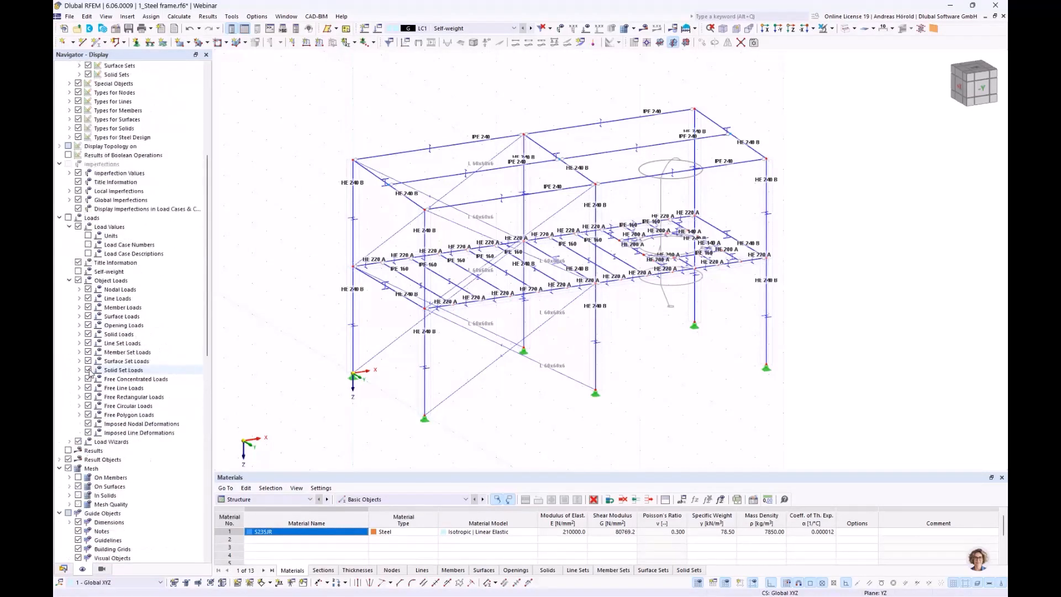
pyautogui.scroll(8, 90, 374)
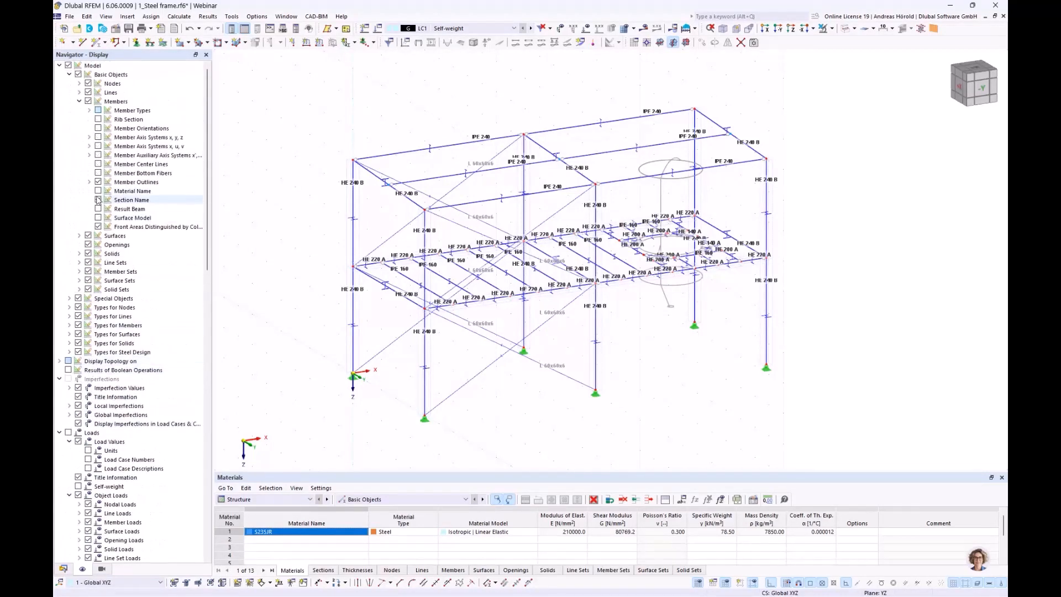
pyautogui.click(98, 200)
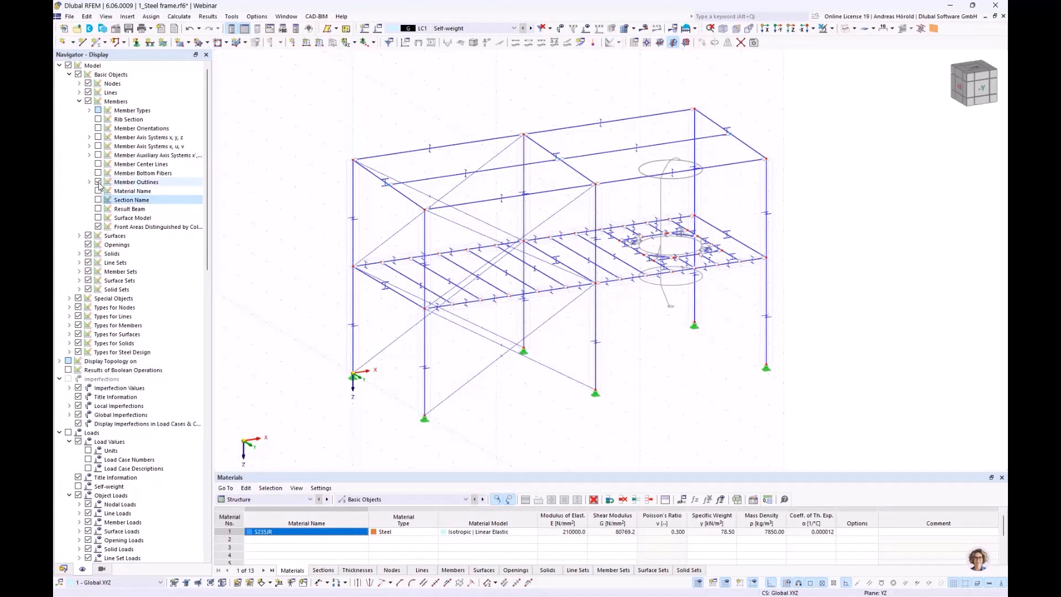
pyautogui.click(98, 182)
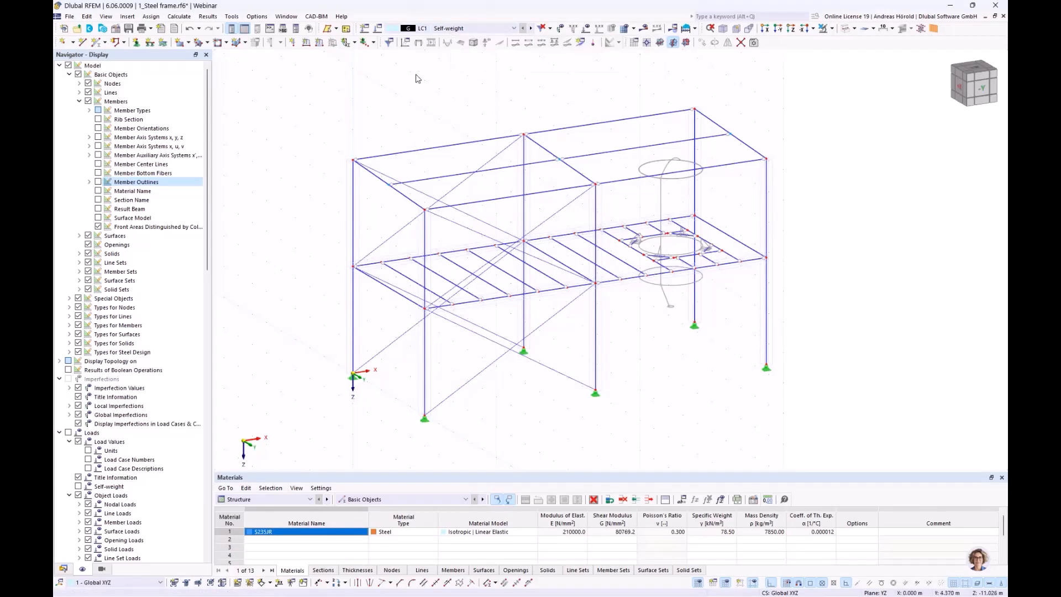
# - Review the Self-weight load case's action category and active self-weight factors without changing them
pyautogui.click(379, 28)
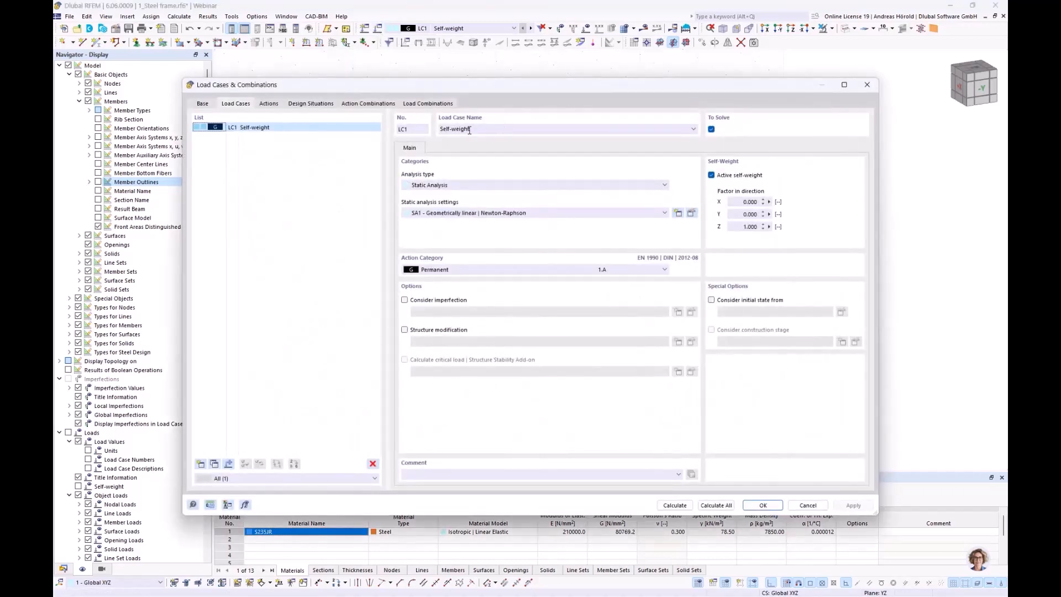
pyautogui.click(437, 272)
pyautogui.click(432, 273)
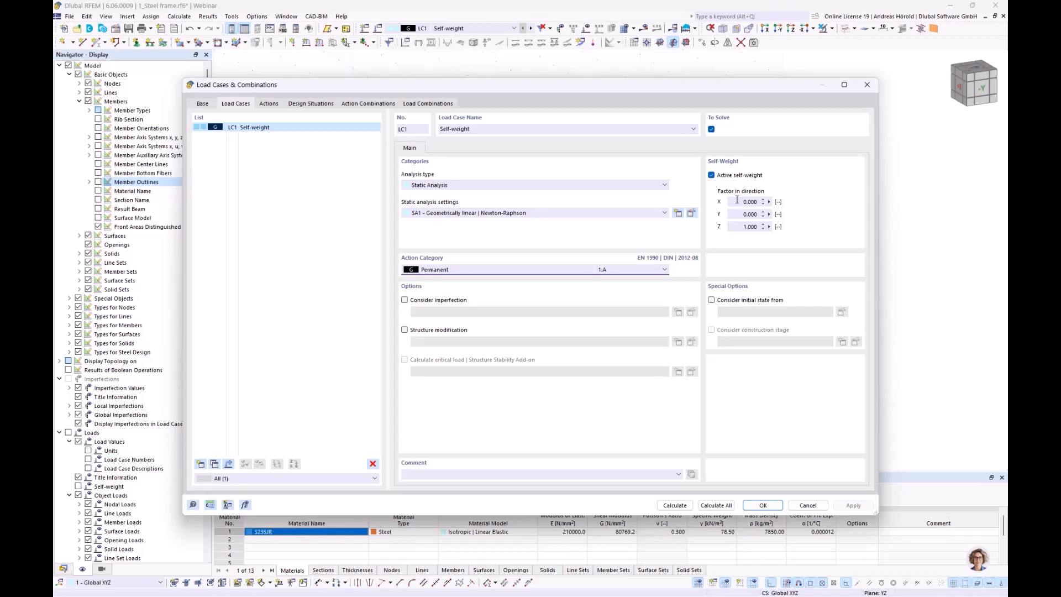
pyautogui.click(808, 506)
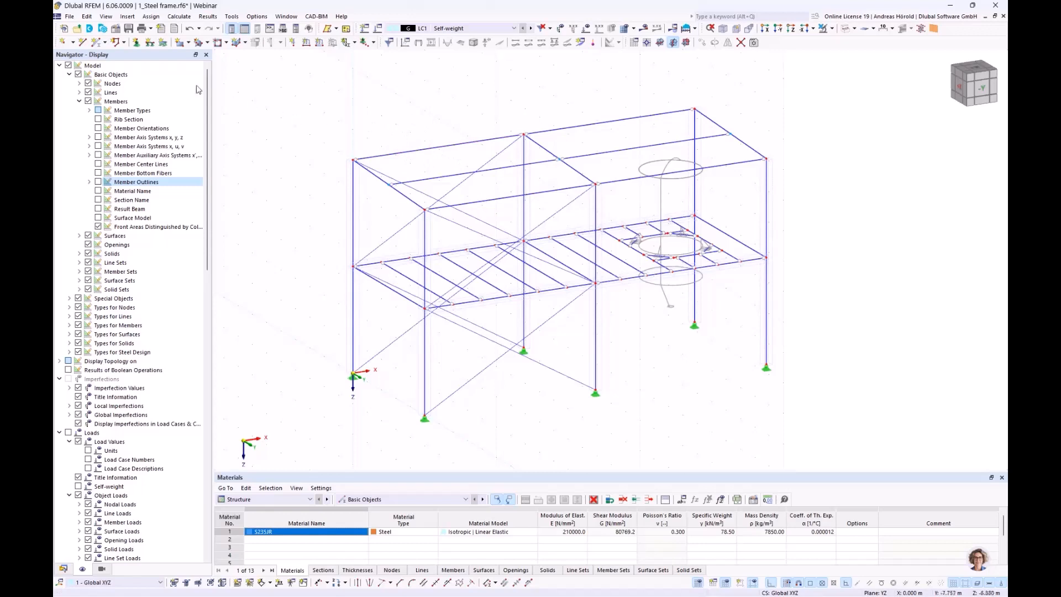
# - Create a member load from area load in LC1 with uniform distribution, global Z direction on true area and magnitude 0.15 kN/m²
pyautogui.click(128, 17)
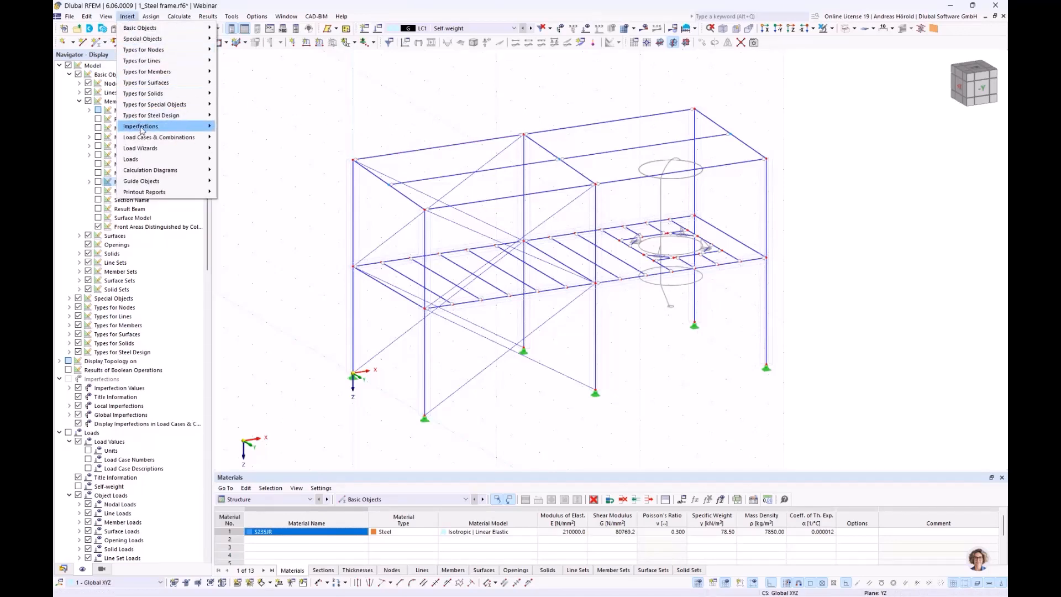
pyautogui.moveTo(153, 148)
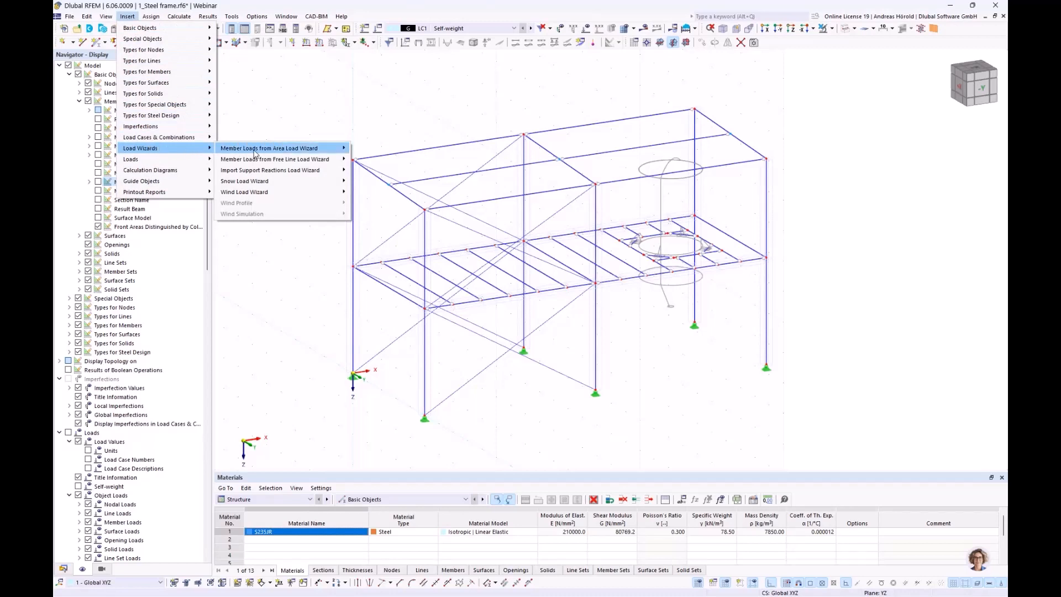
pyautogui.moveTo(256, 154)
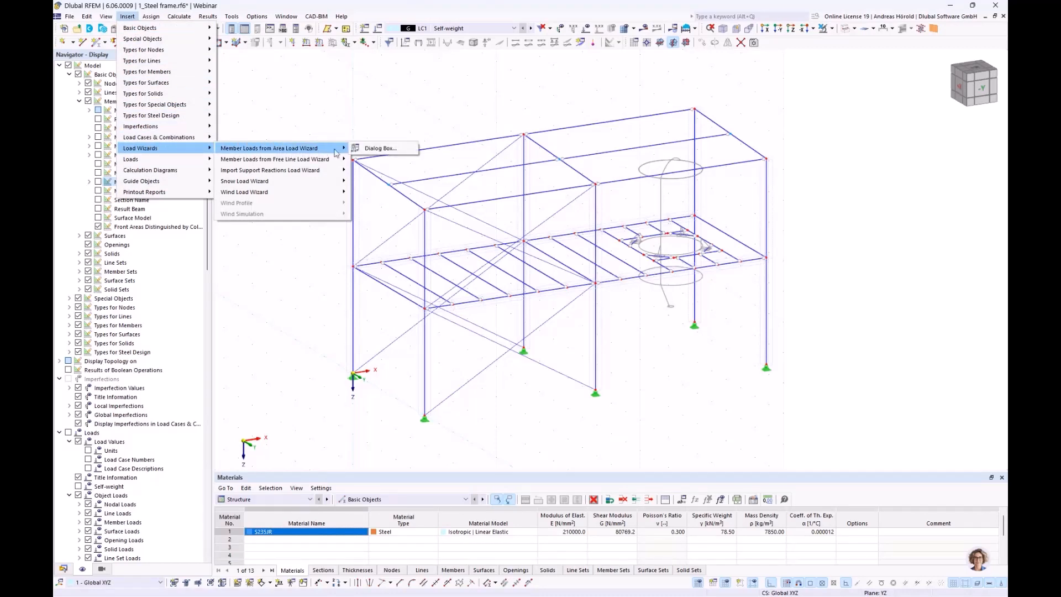
pyautogui.click(375, 150)
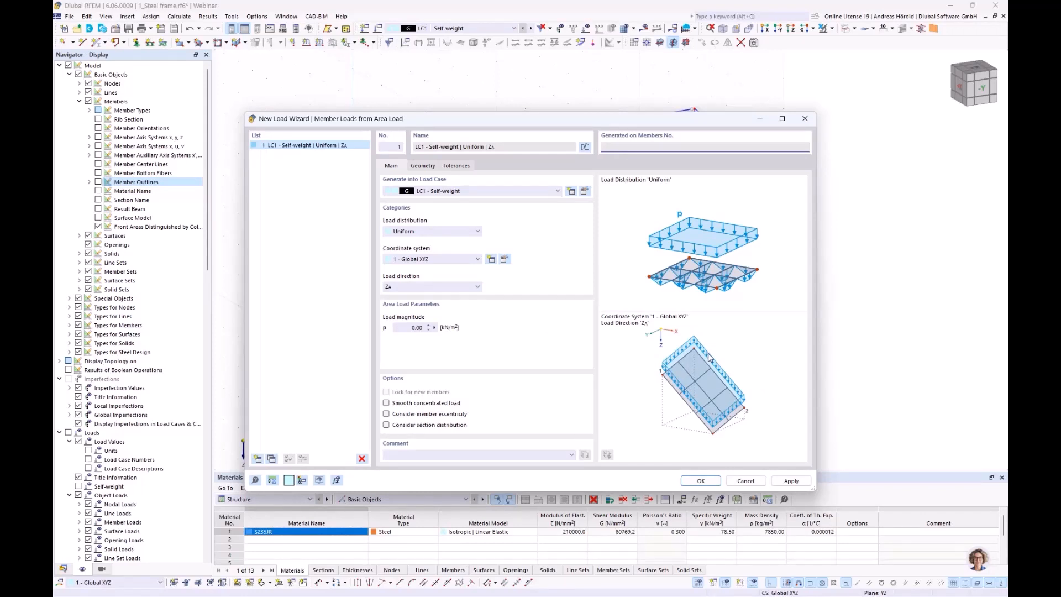
pyautogui.click(439, 288)
pyautogui.click(422, 329)
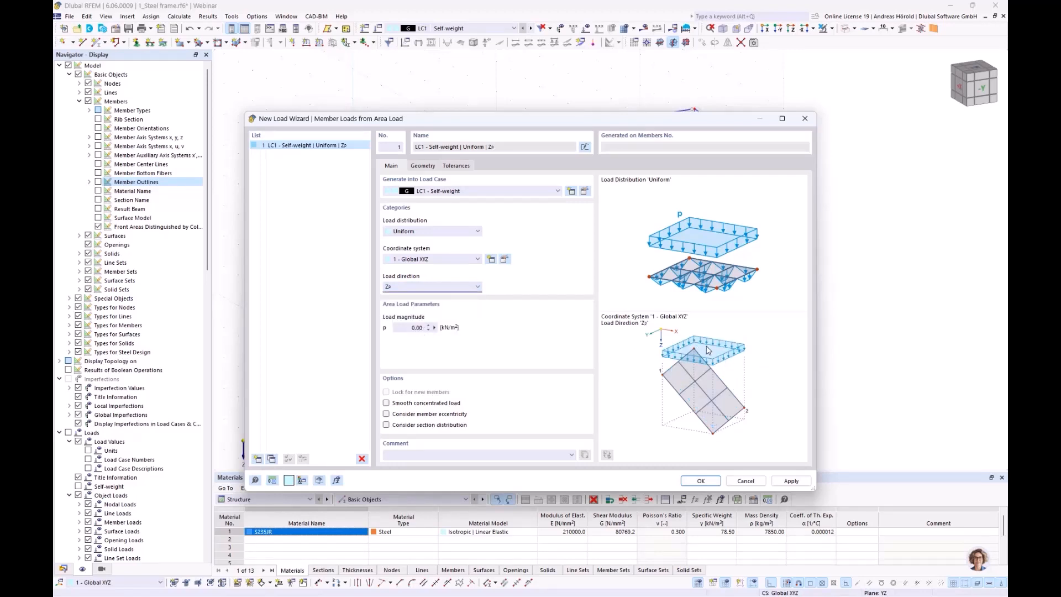
pyautogui.click(435, 287)
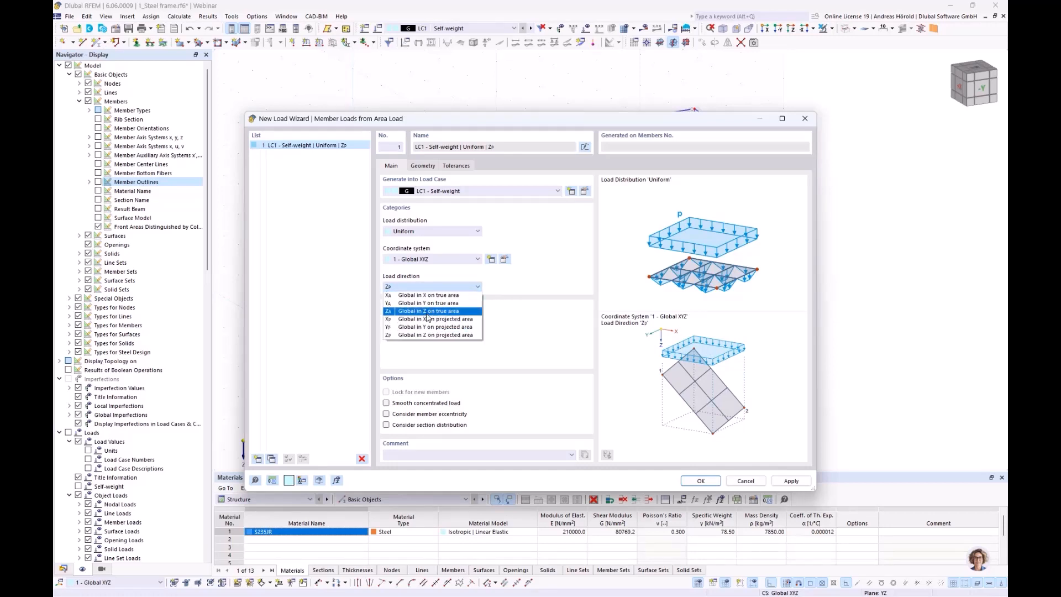
pyautogui.click(429, 311)
pyautogui.click(407, 329)
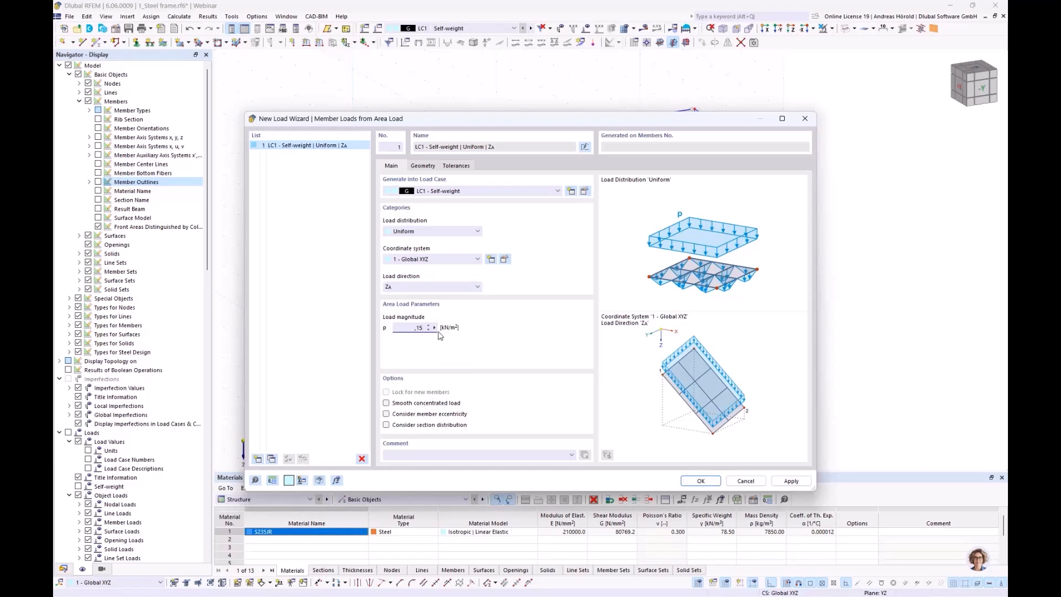
# - Define the area load plane over the roof using corner nodes 2, 14, 16 and 4
pyautogui.click(422, 166)
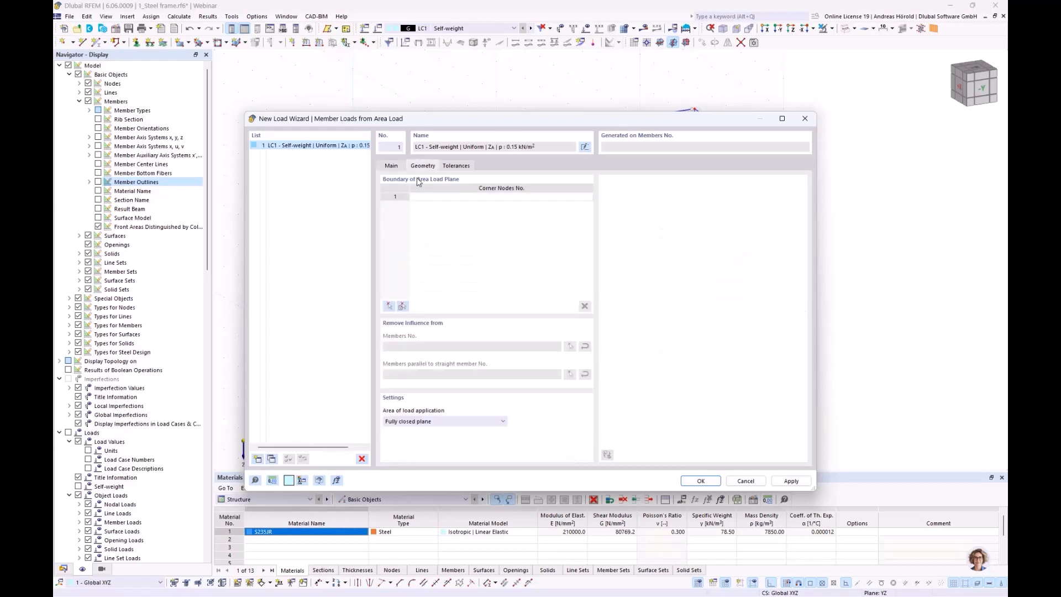
pyautogui.click(391, 306)
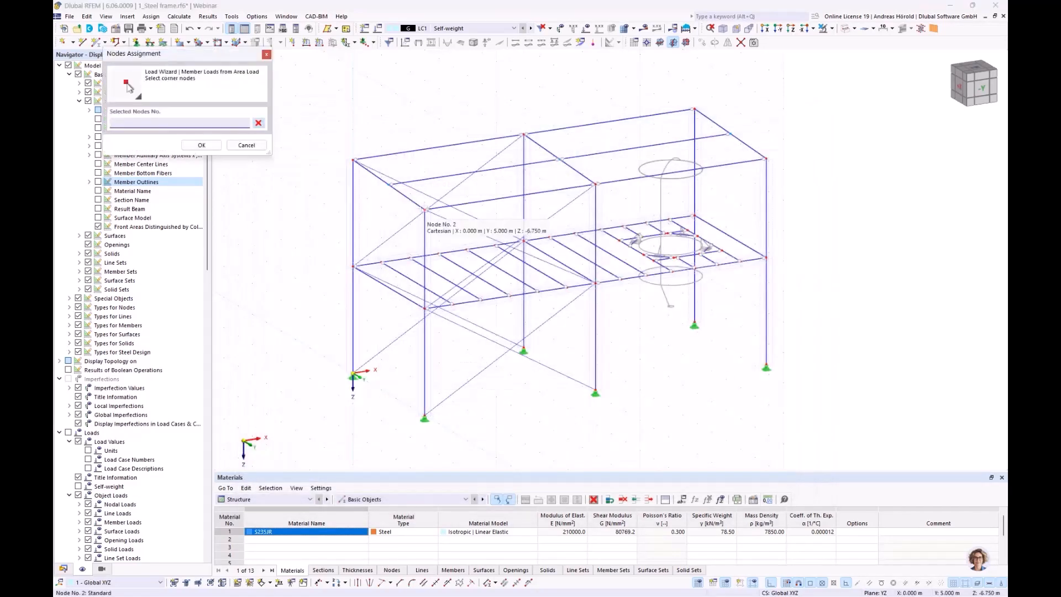
pyautogui.click(426, 210)
pyautogui.click(766, 159)
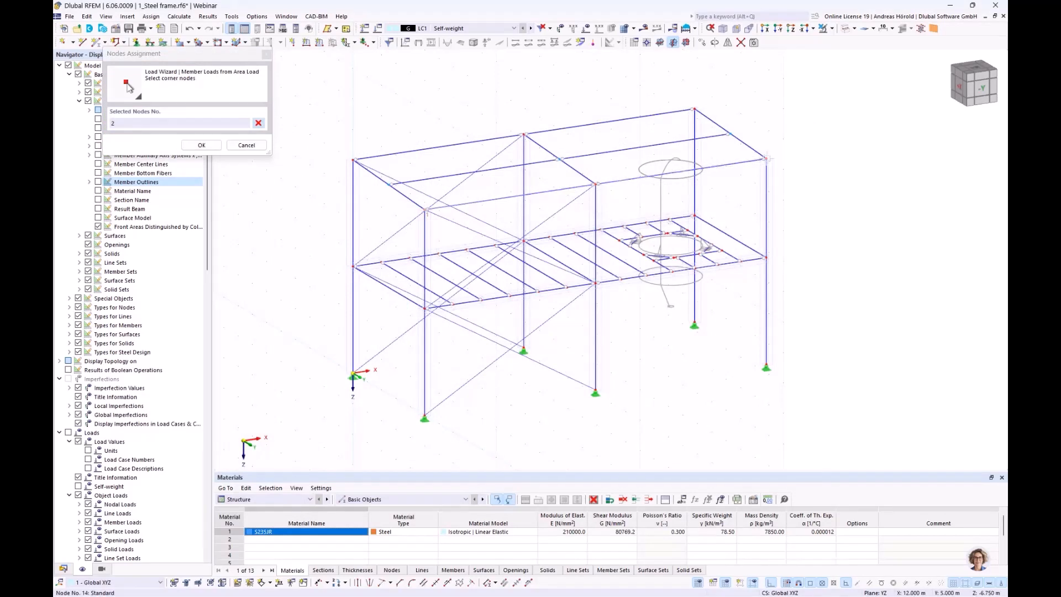
pyautogui.click(694, 109)
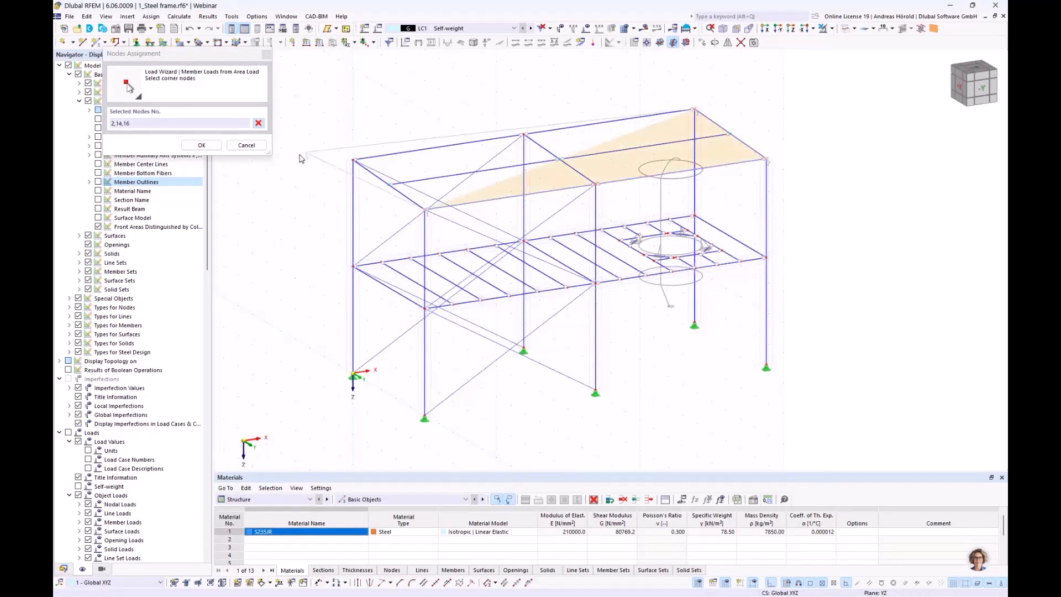
pyautogui.click(354, 161)
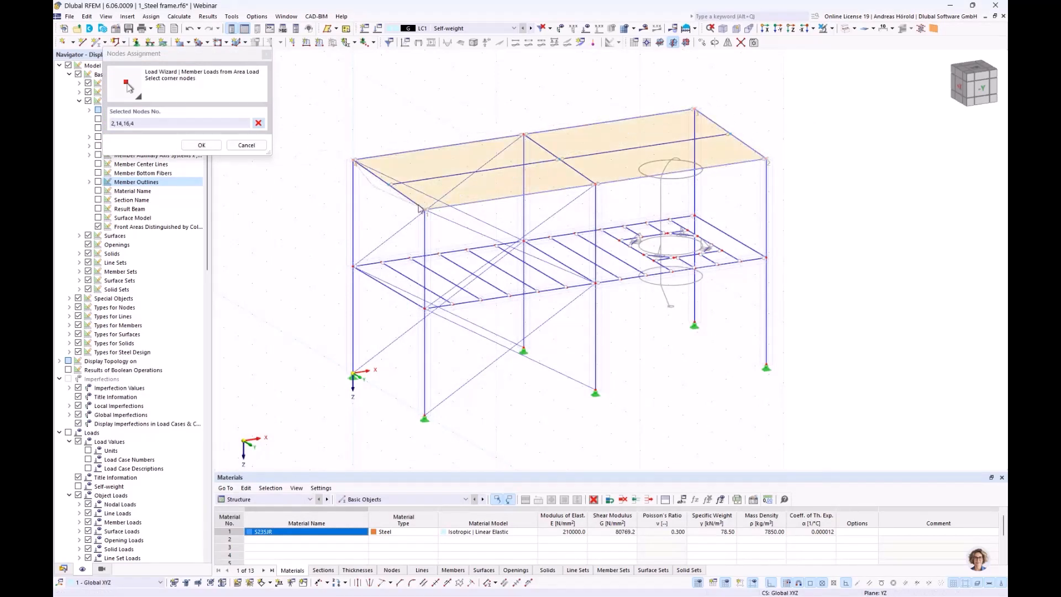
pyautogui.press('Return')
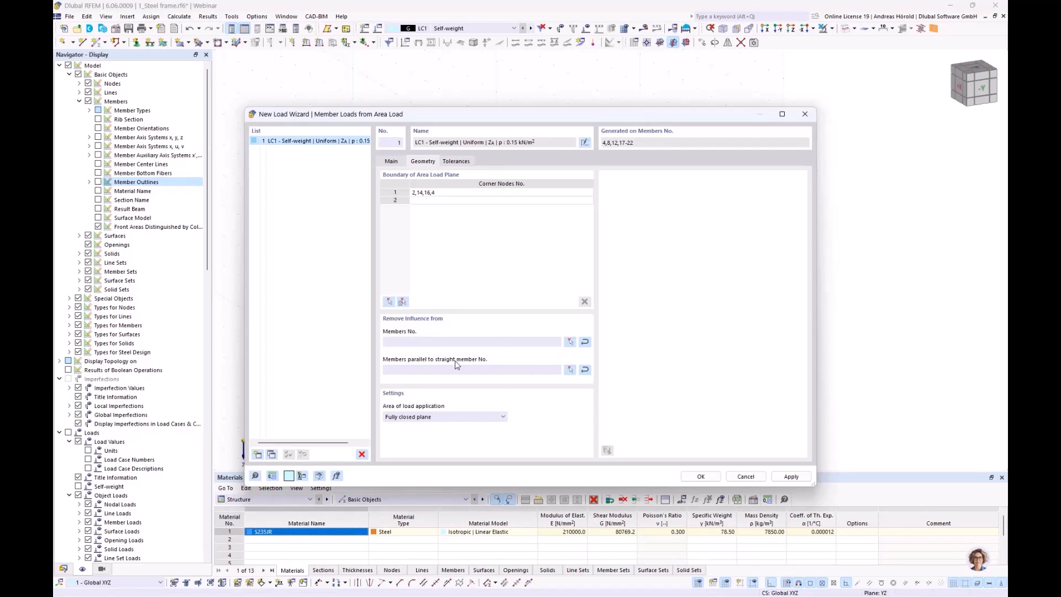
# - Remove the load influence from roof members parallel to member 4 and generate the area load
pyautogui.click(570, 370)
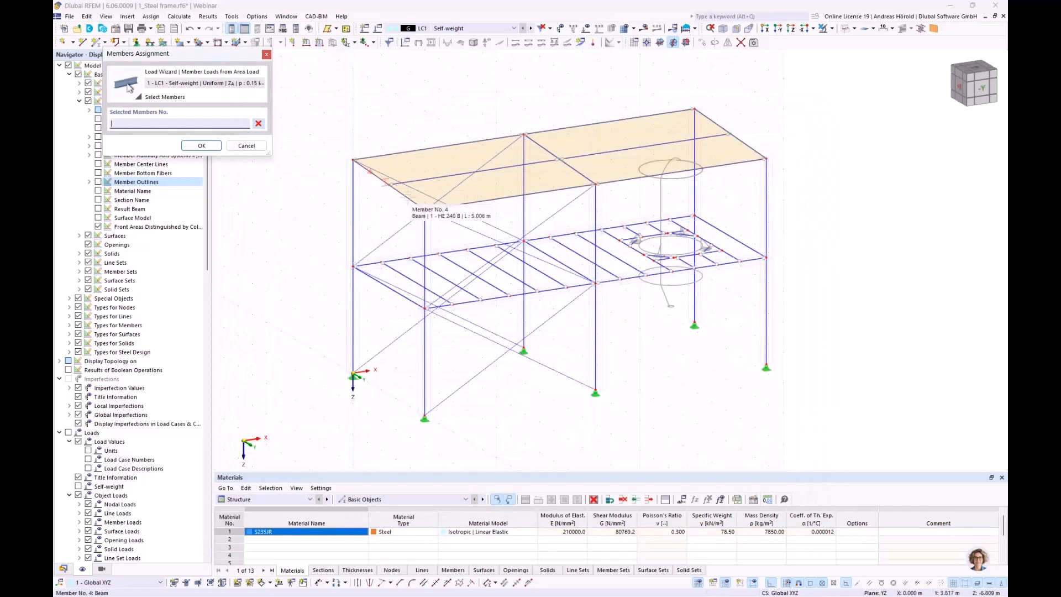
pyautogui.click(202, 145)
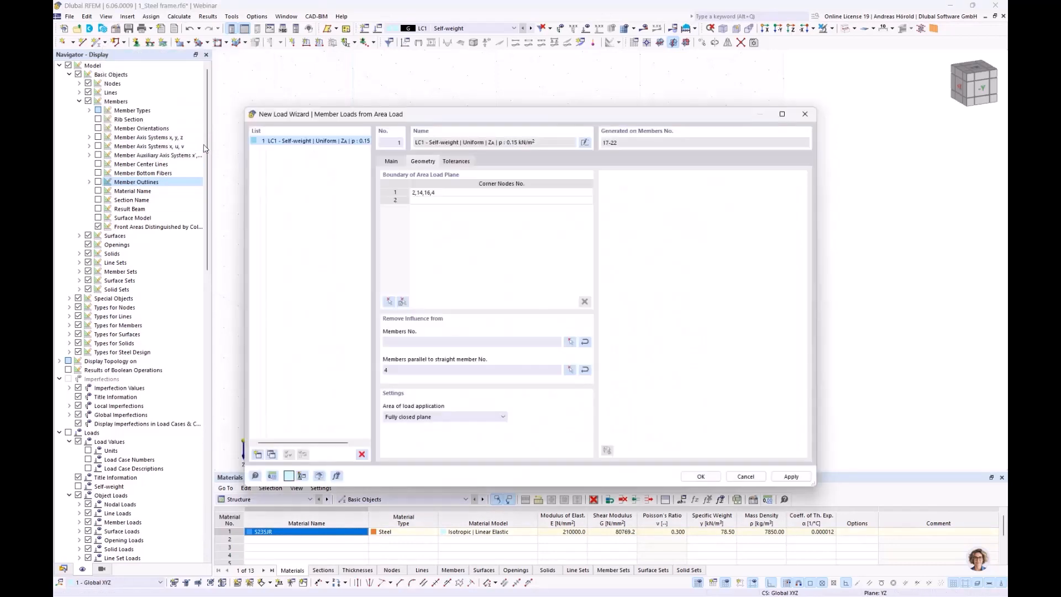
pyautogui.click(699, 477)
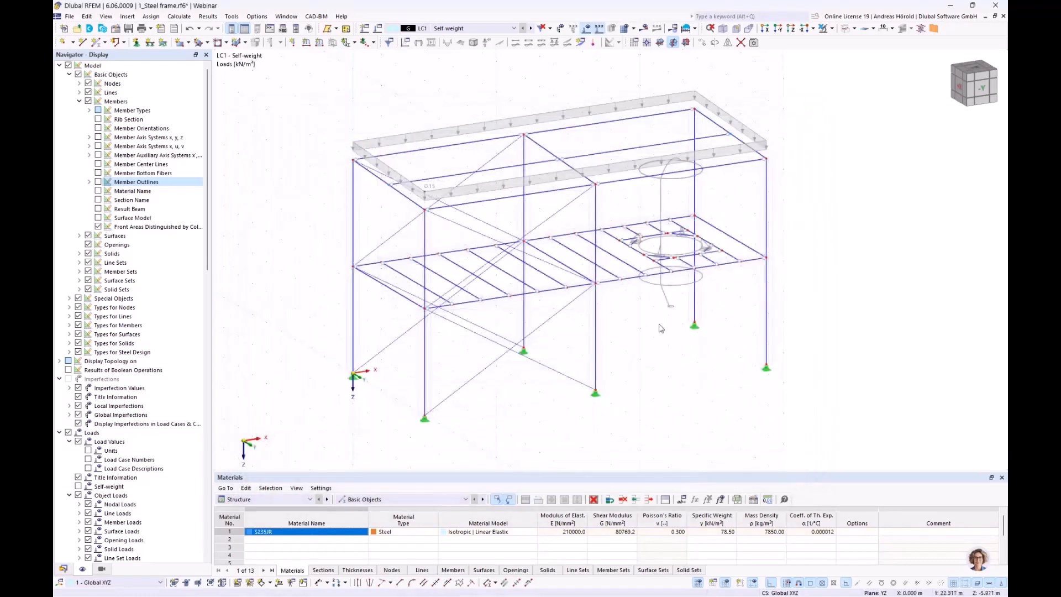
# - Display the roof area load's generated member loads separately and inspect their distribution
pyautogui.rightClick(484, 127)
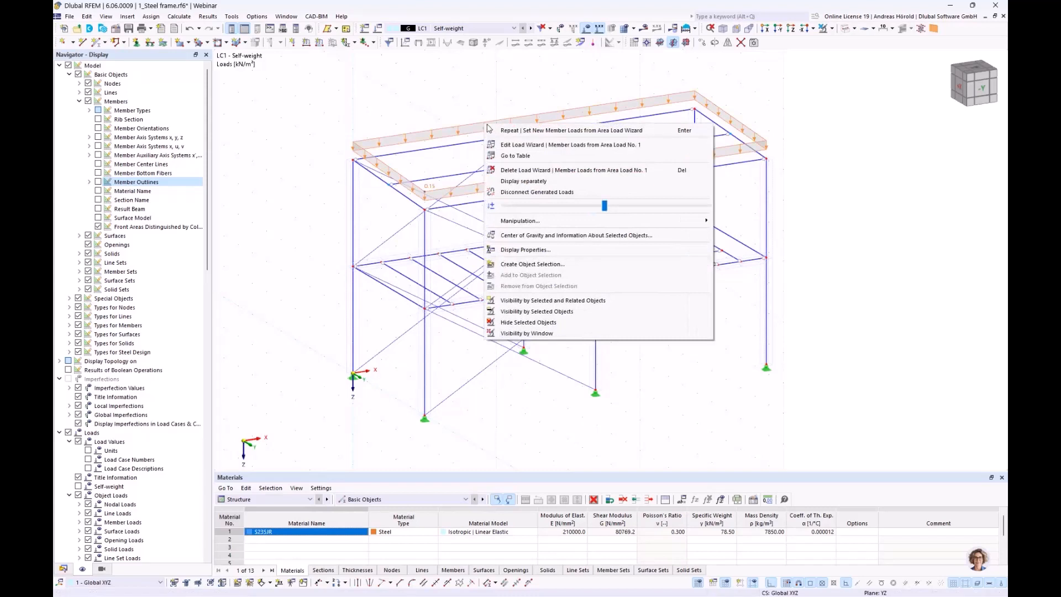
pyautogui.click(553, 183)
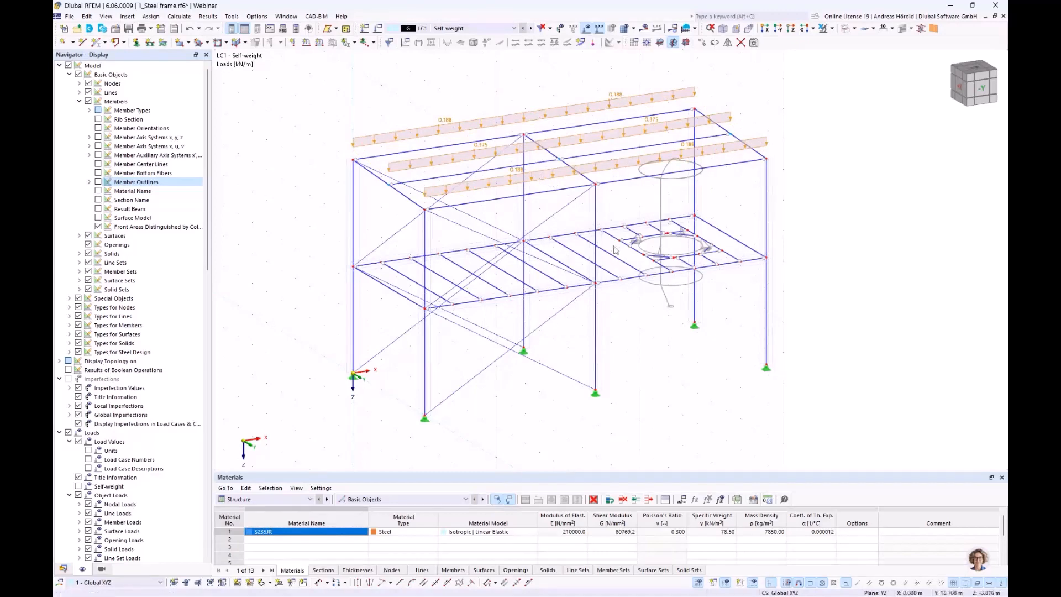
pyautogui.moveTo(803, 324)
pyautogui.keyDown('ctrl'); pyautogui.mouseDown(button='middle')
pyautogui.moveTo(884, 286)
pyautogui.moveTo(903, 296)
pyautogui.moveTo(827, 333)
pyautogui.moveTo(822, 313)
pyautogui.moveTo(817, 324)
pyautogui.moveTo(802, 315)
pyautogui.mouseUp(button='middle'); pyautogui.keyUp('ctrl')
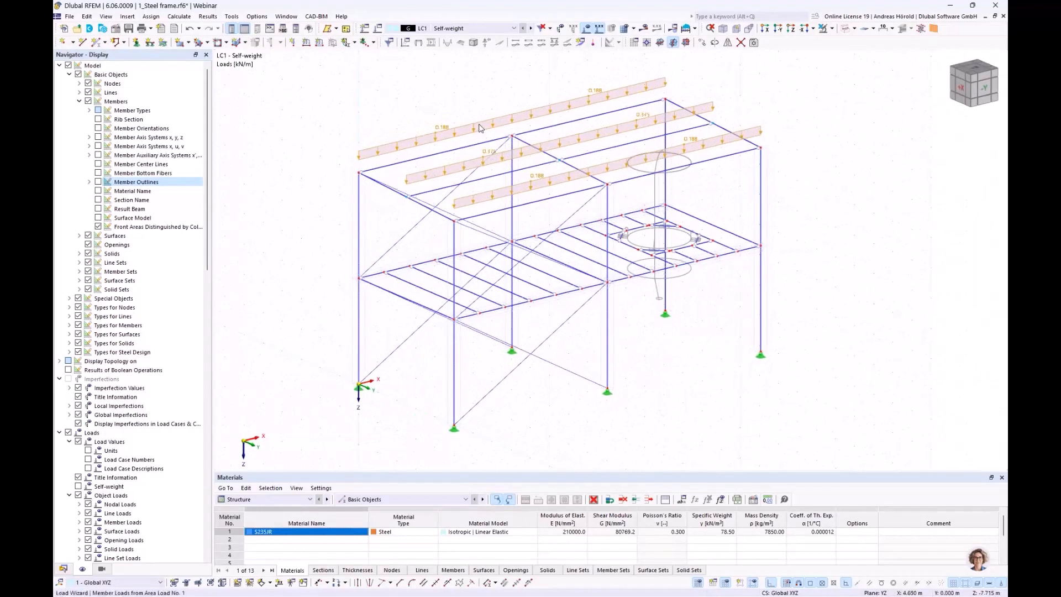
pyautogui.scroll(1, 482, 133)
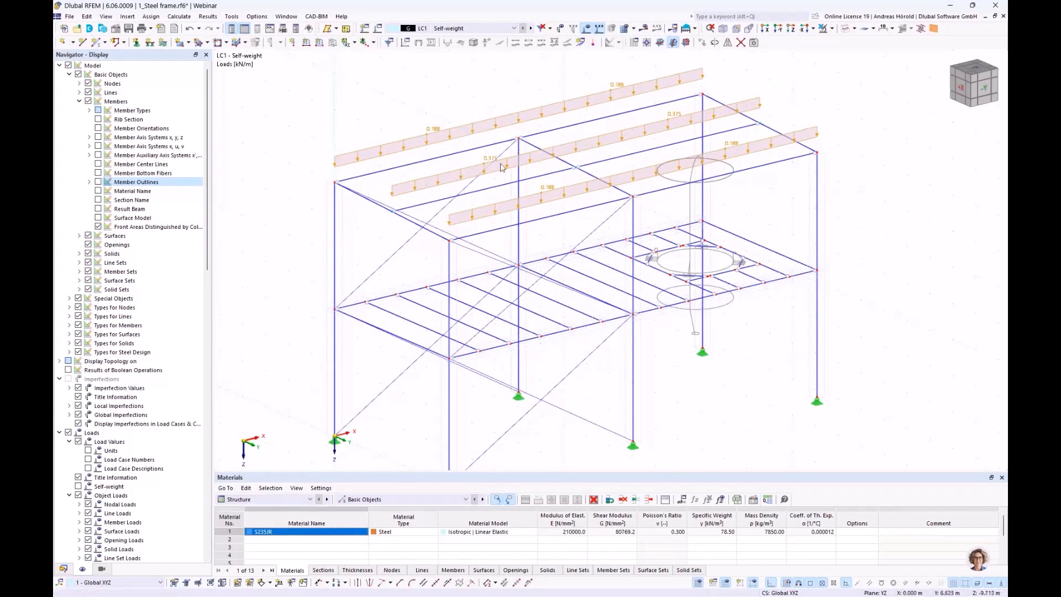
# - Turn off the separate display of generated member loads for the roof area load
pyautogui.rightClick(514, 119)
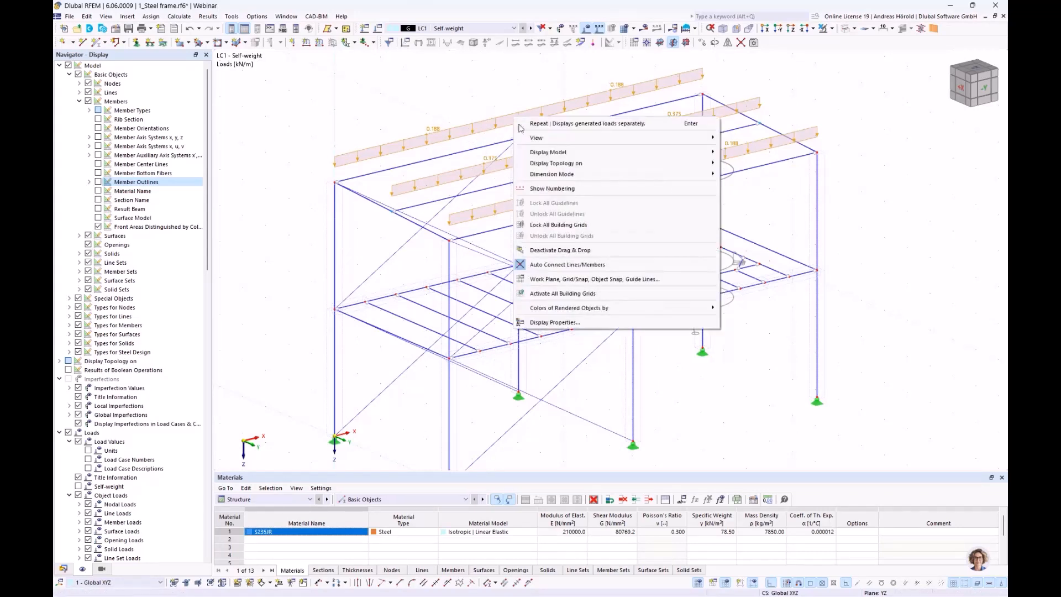
pyautogui.click(478, 125)
pyautogui.rightClick(478, 125)
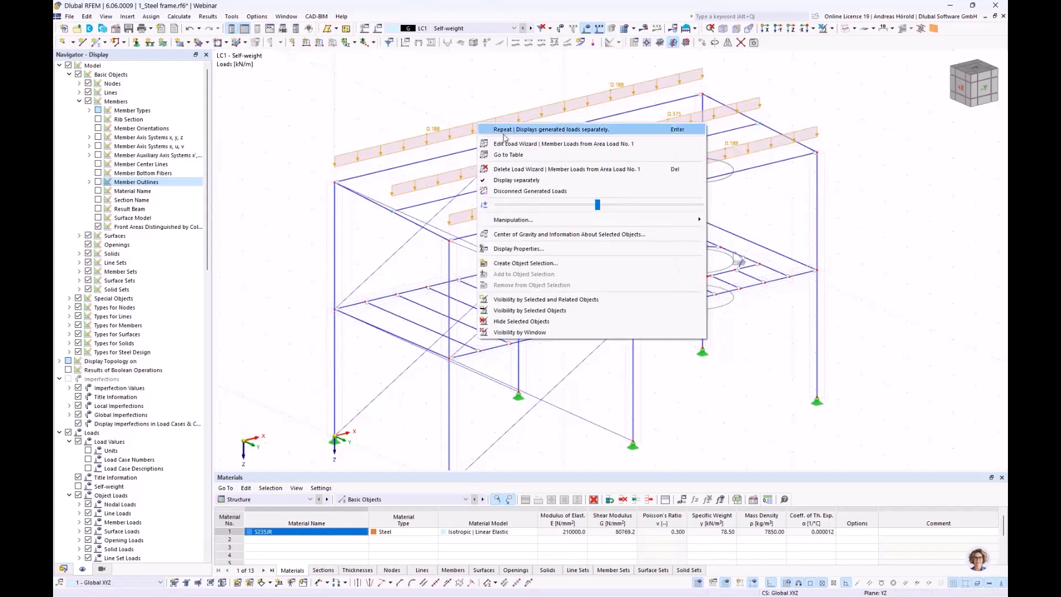
pyautogui.click(535, 183)
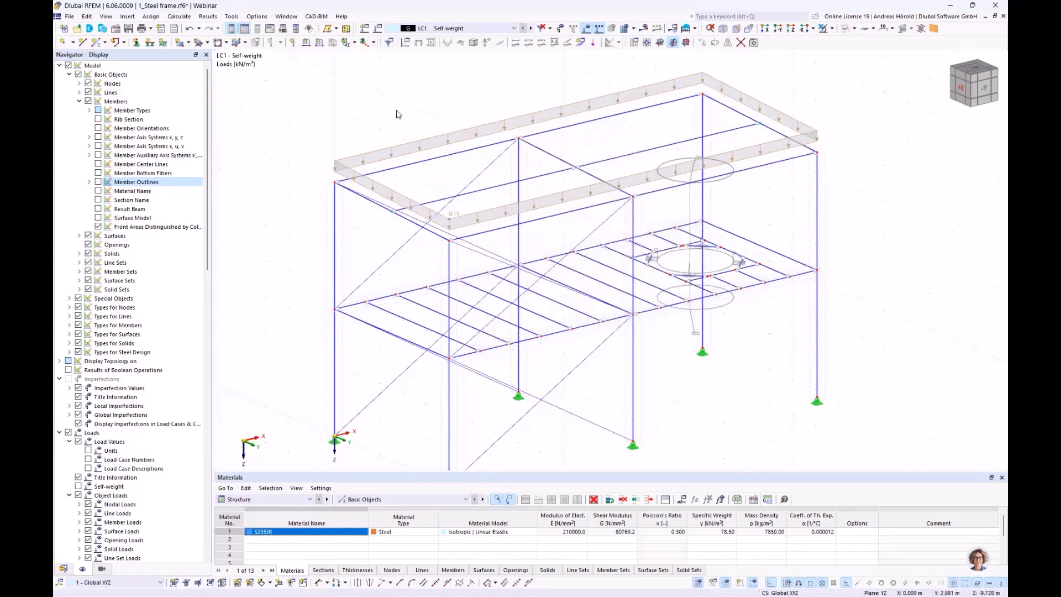
# - Isolate the intermediate platform's members with their related objects and show them in plan along the Z-direction
pyautogui.scroll(-2, 397, 115)
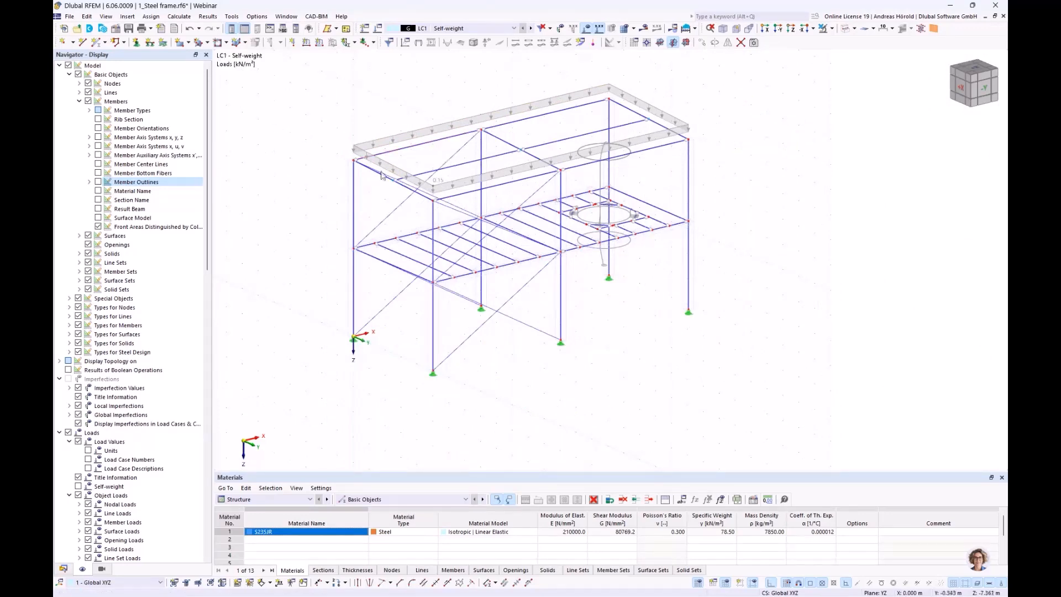
pyautogui.keyDown('ctrl'); pyautogui.moveTo(631, 303); pyautogui.dragTo(572, 282, button='middle'); pyautogui.keyUp('ctrl')
pyautogui.rightClick(572, 282)
pyautogui.click(344, 247)
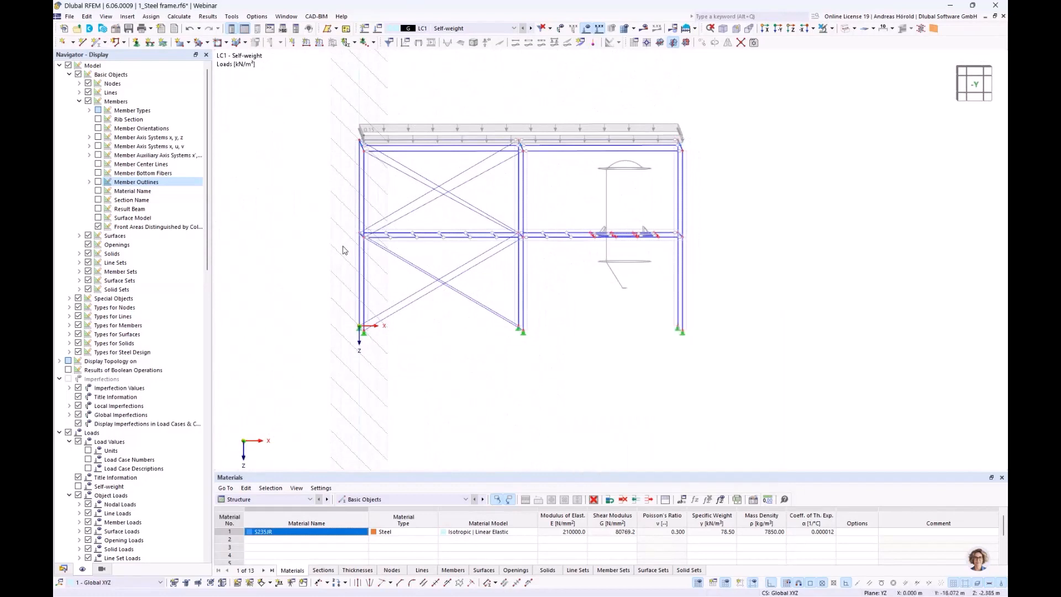
pyautogui.moveTo(334, 251); pyautogui.dragTo(730, 226)
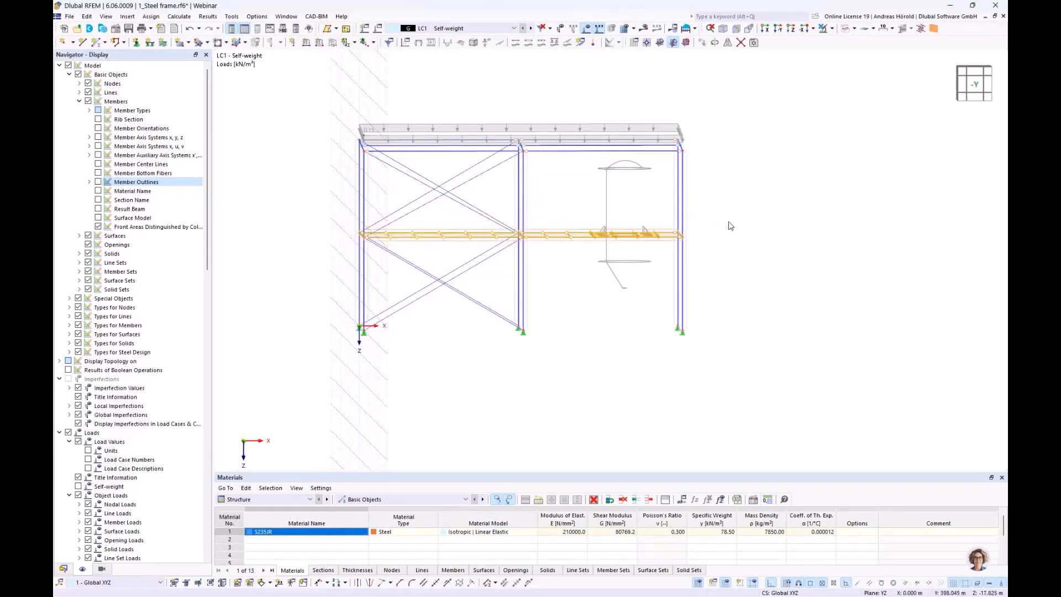
pyautogui.click(832, 29)
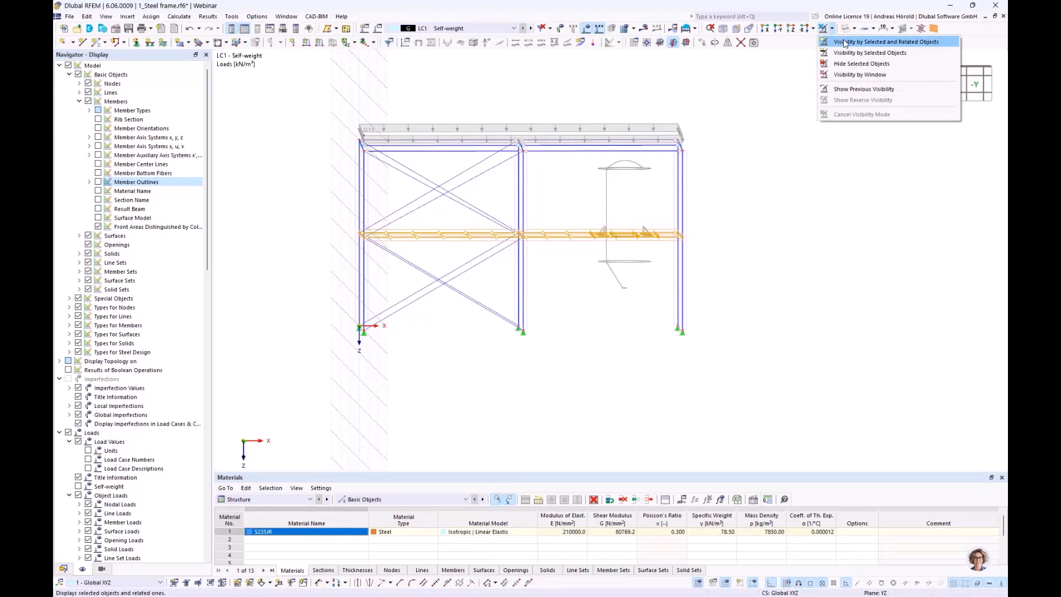
pyautogui.click(845, 43)
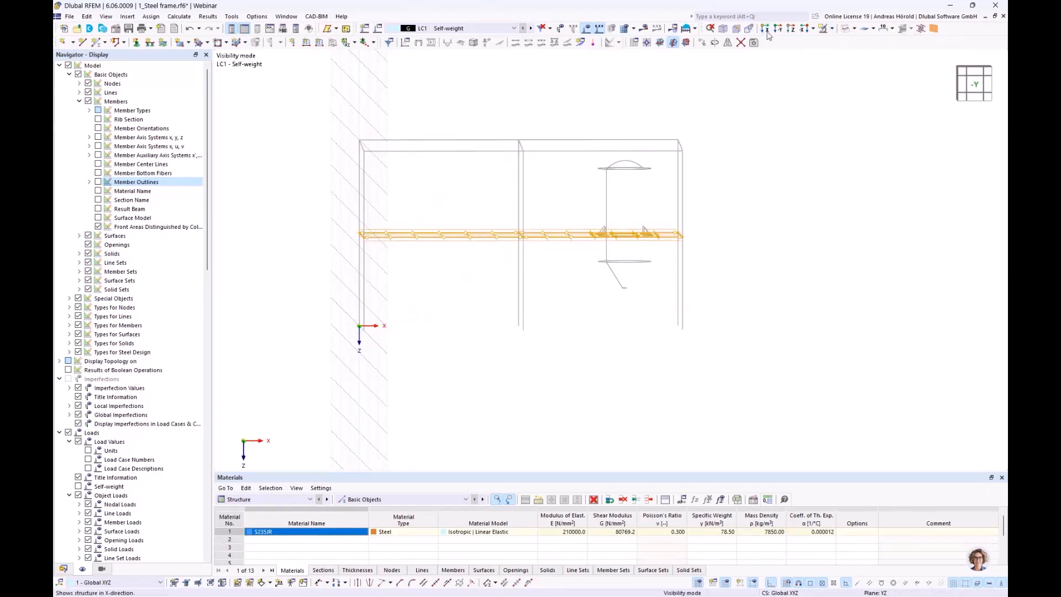
pyautogui.click(792, 29)
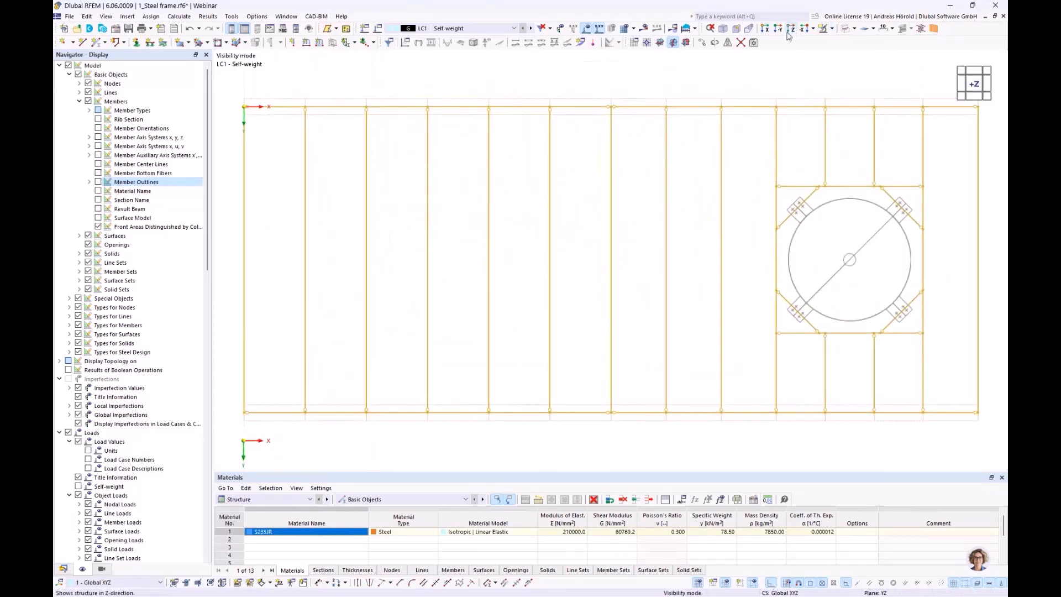
pyautogui.scroll(-4, 645, 279)
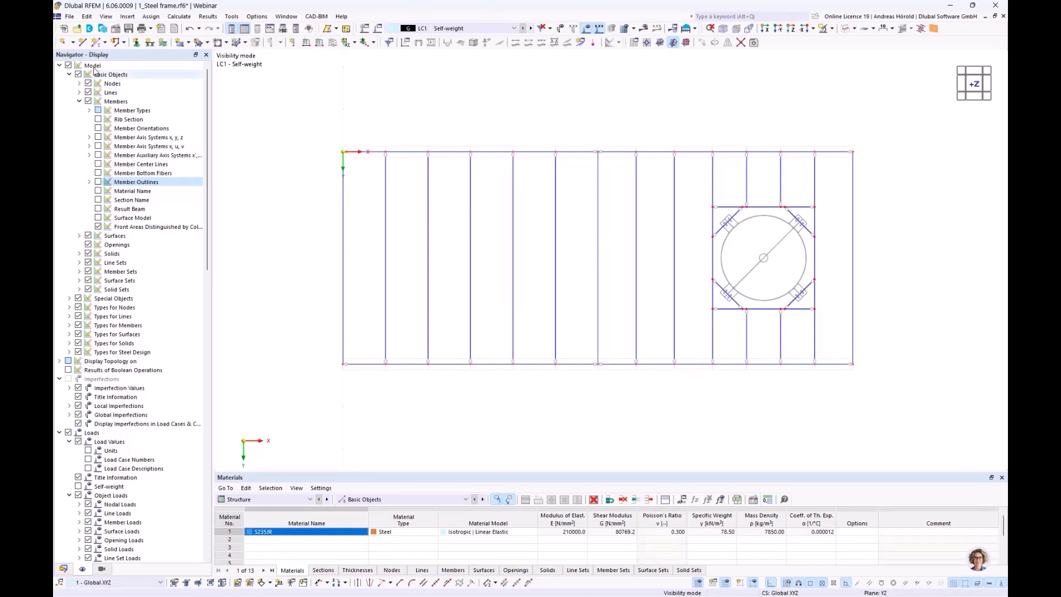
# - Create a new member loads from area load wizard for LC1 self-weight with a uniform magnitude of 0.50 kN/m²
pyautogui.click(130, 17)
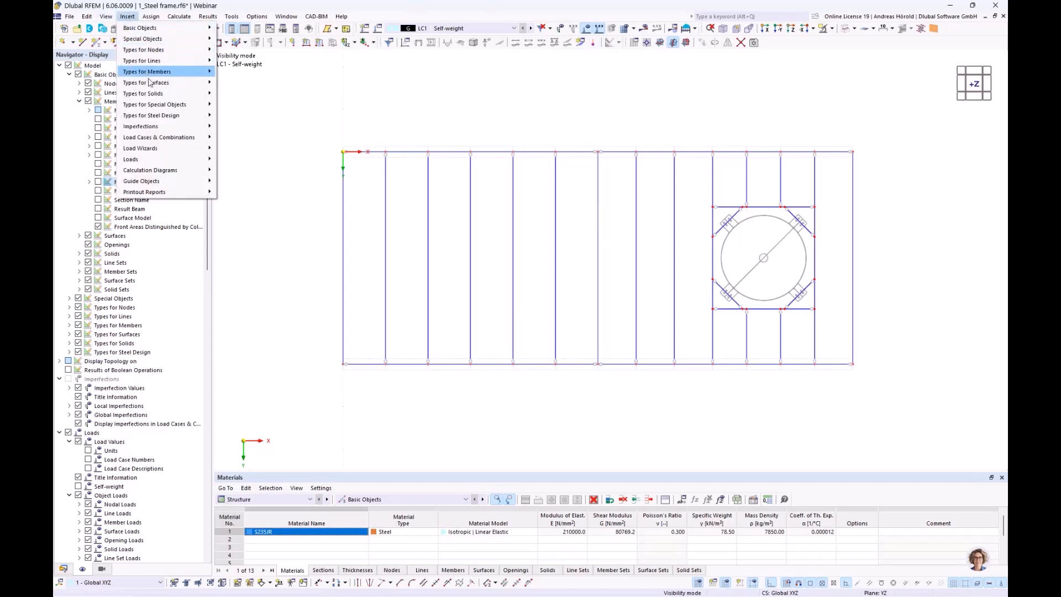
pyautogui.moveTo(174, 152)
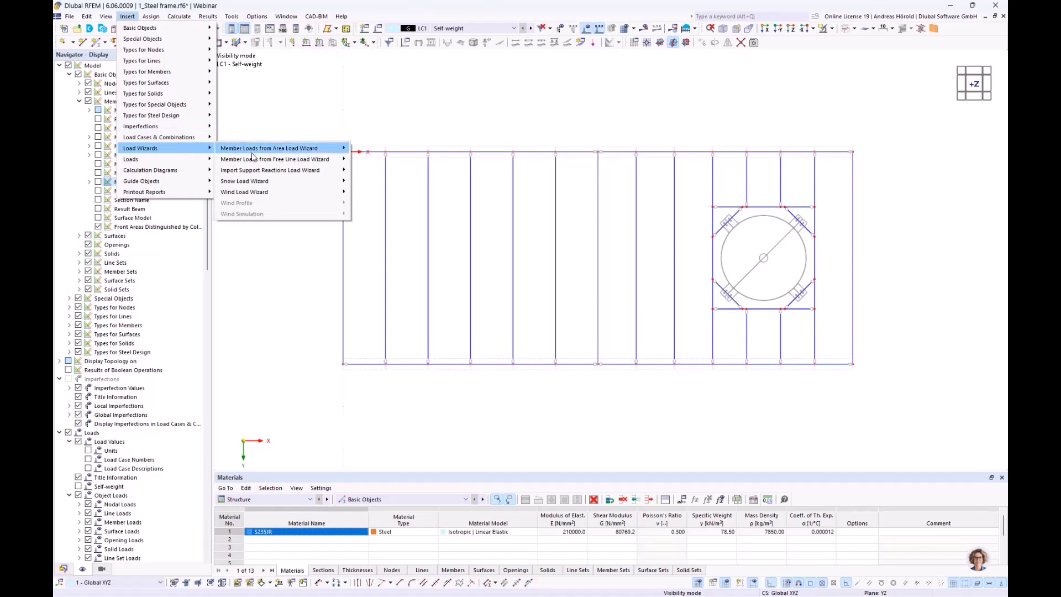
pyautogui.moveTo(284, 154)
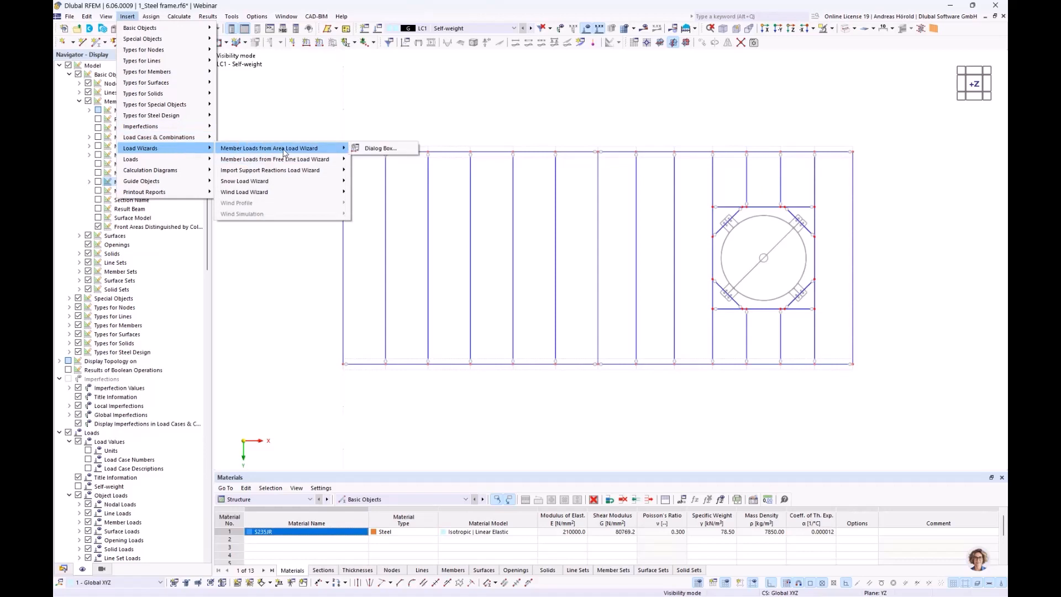
pyautogui.click(381, 149)
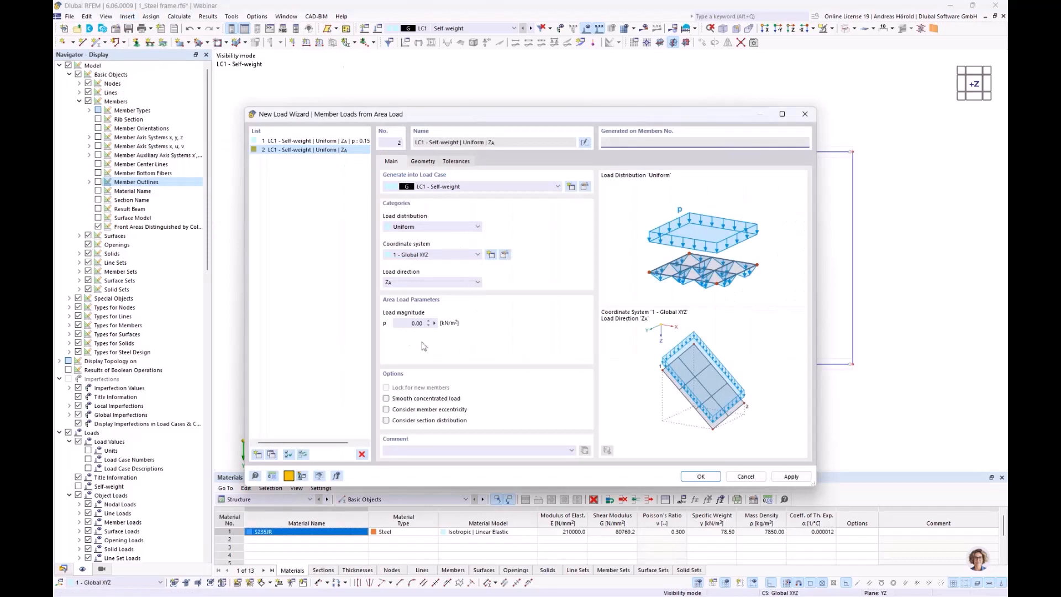
pyautogui.click(408, 324)
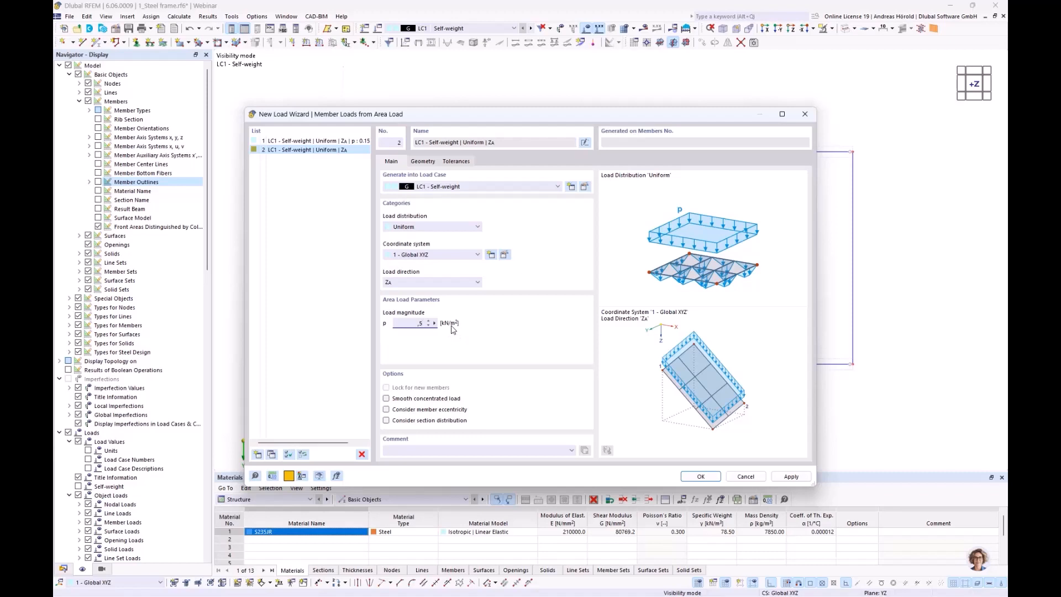
# - Define the first area load plane over the platform's rectangular part using corner nodes 6, 36, 37 and 5
pyautogui.click(423, 161)
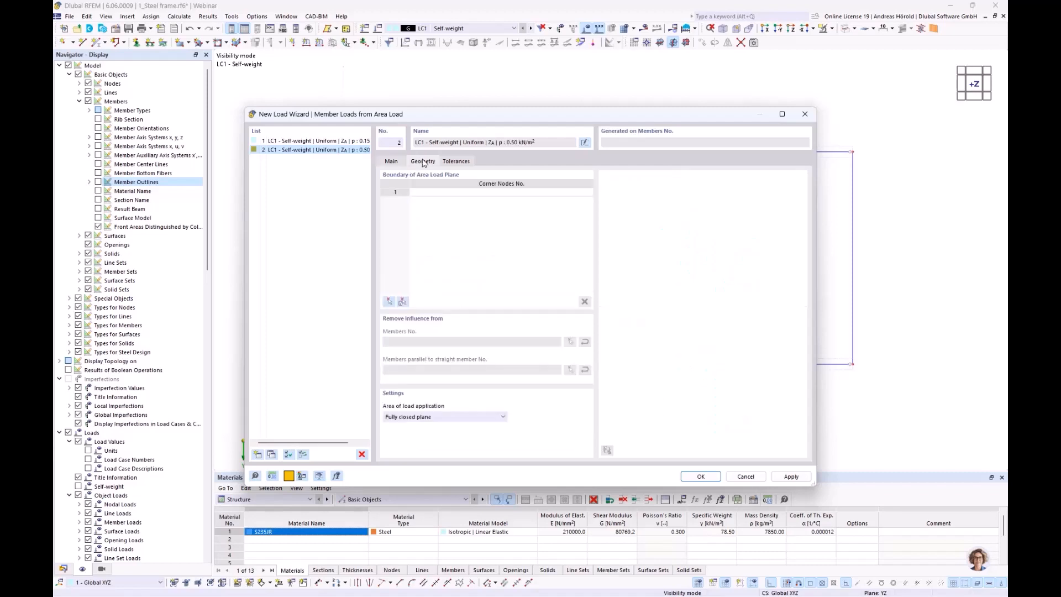
pyautogui.click(389, 303)
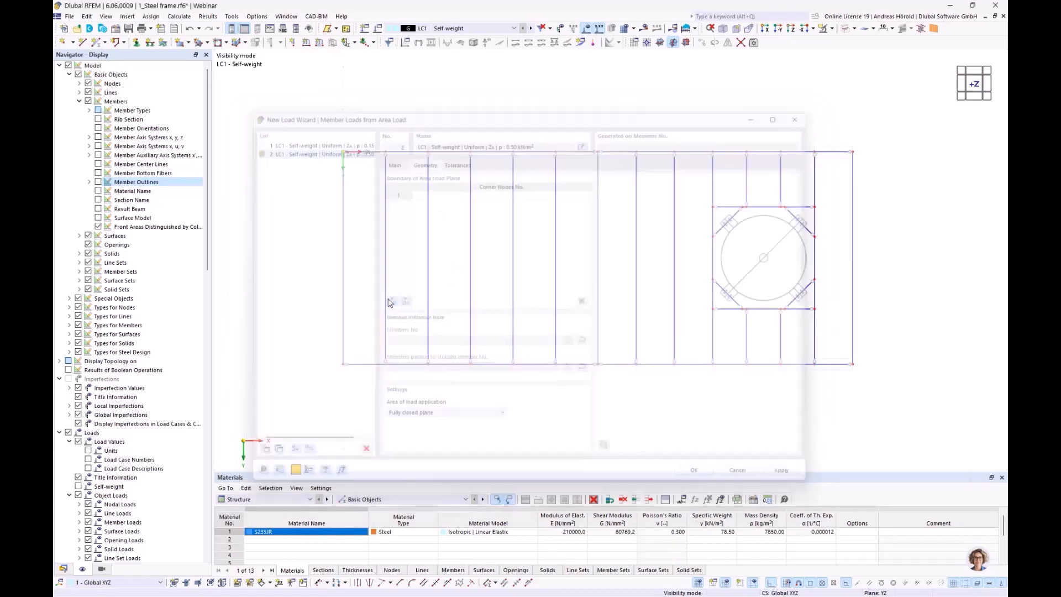
pyautogui.click(343, 364)
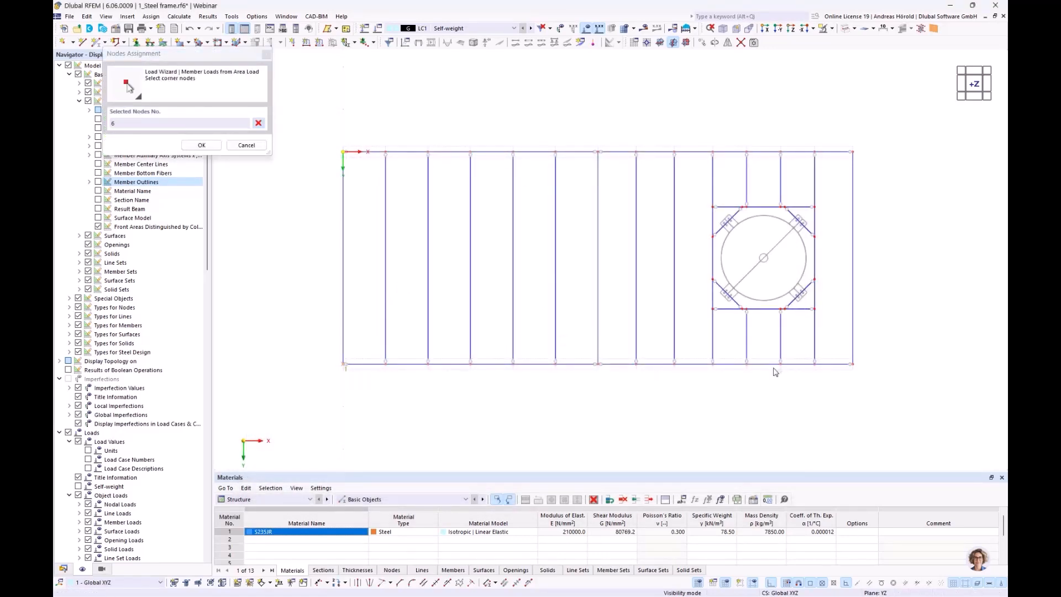
pyautogui.click(713, 363)
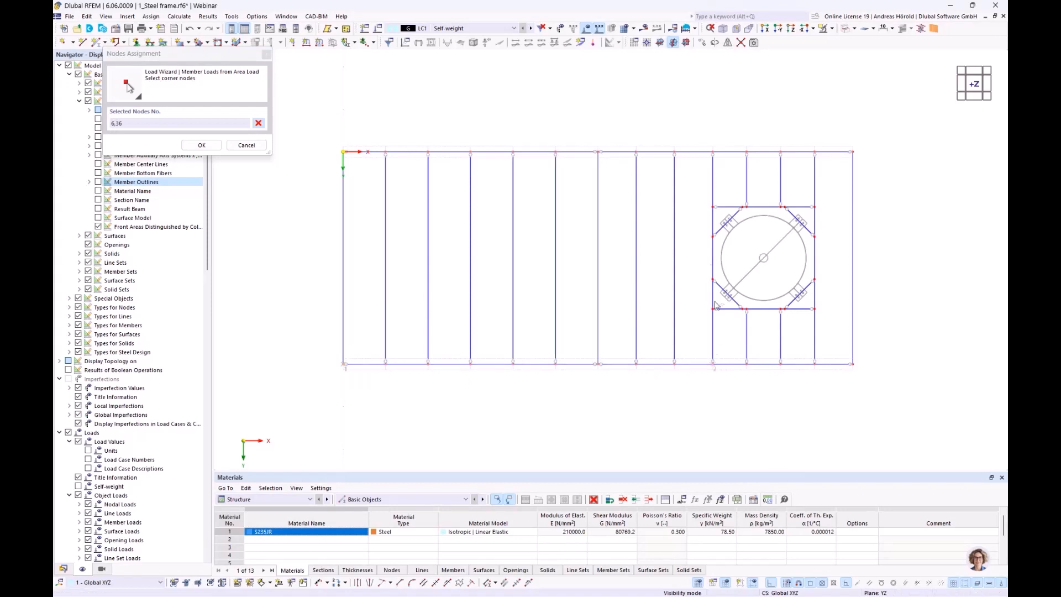
pyautogui.click(713, 152)
pyautogui.click(343, 152)
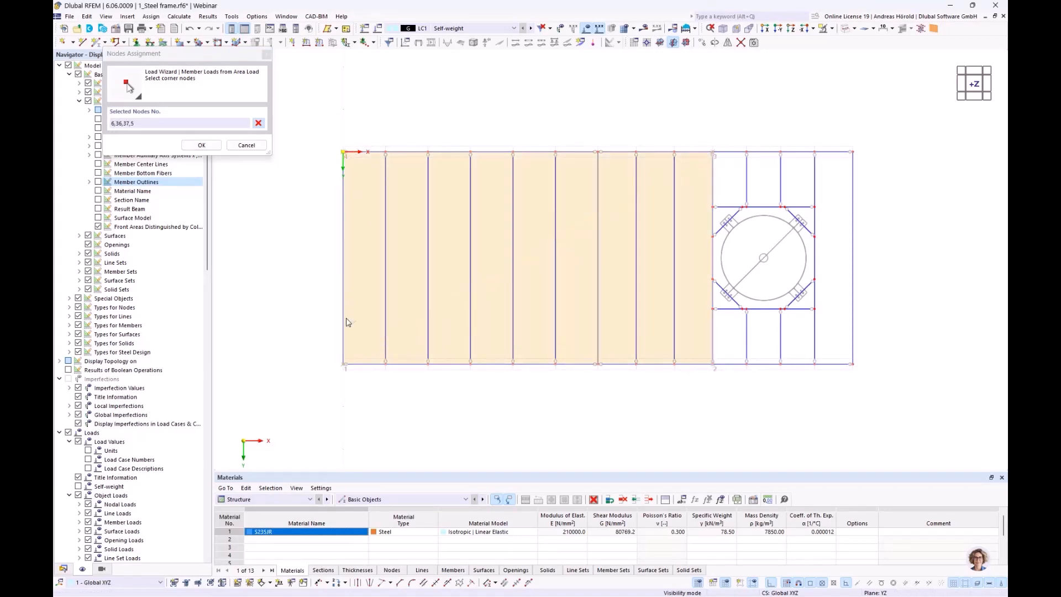
pyautogui.press('Return')
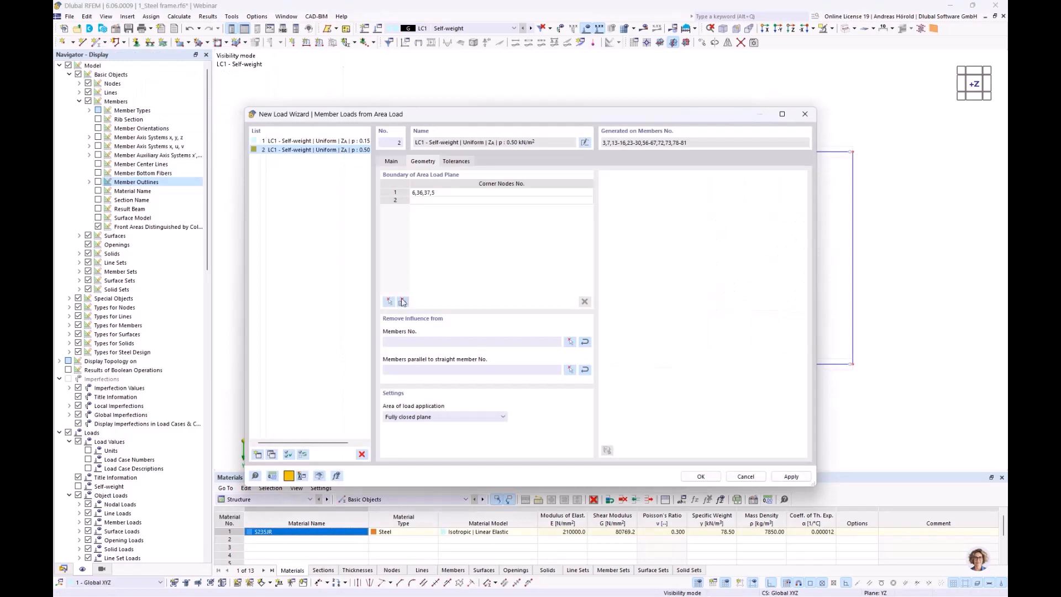
# - Start a second area load plane around the tank bay with outer corner nodes 17, 18 and 36
pyautogui.click(419, 202)
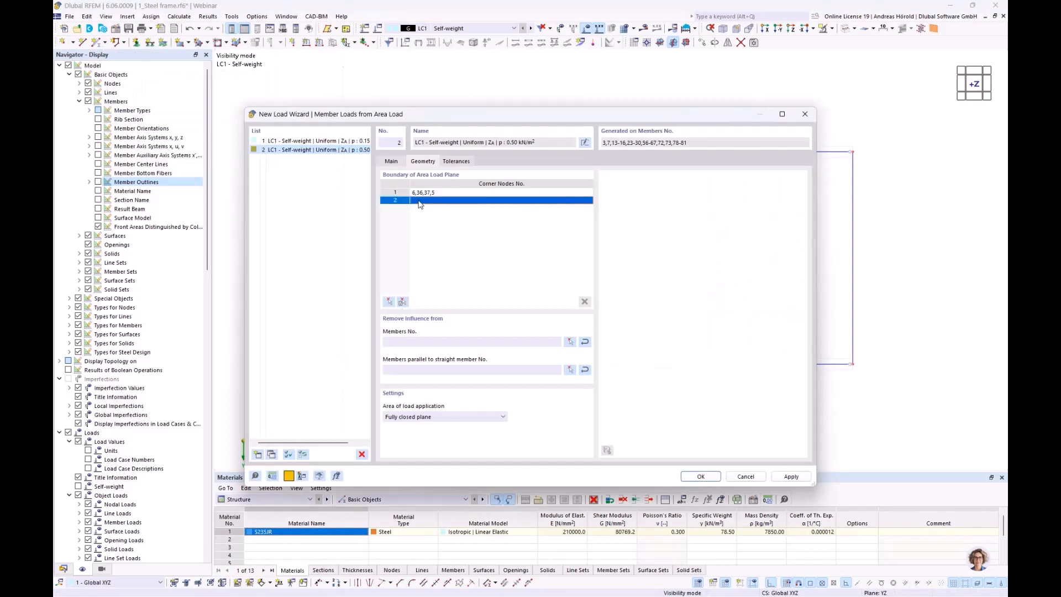
pyautogui.click(389, 302)
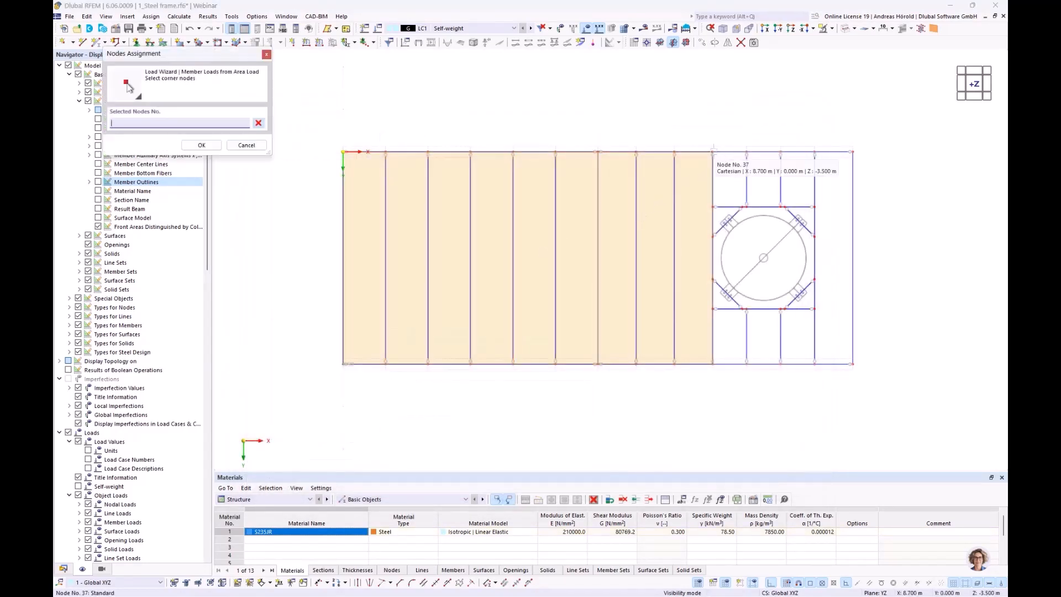
pyautogui.click(713, 152)
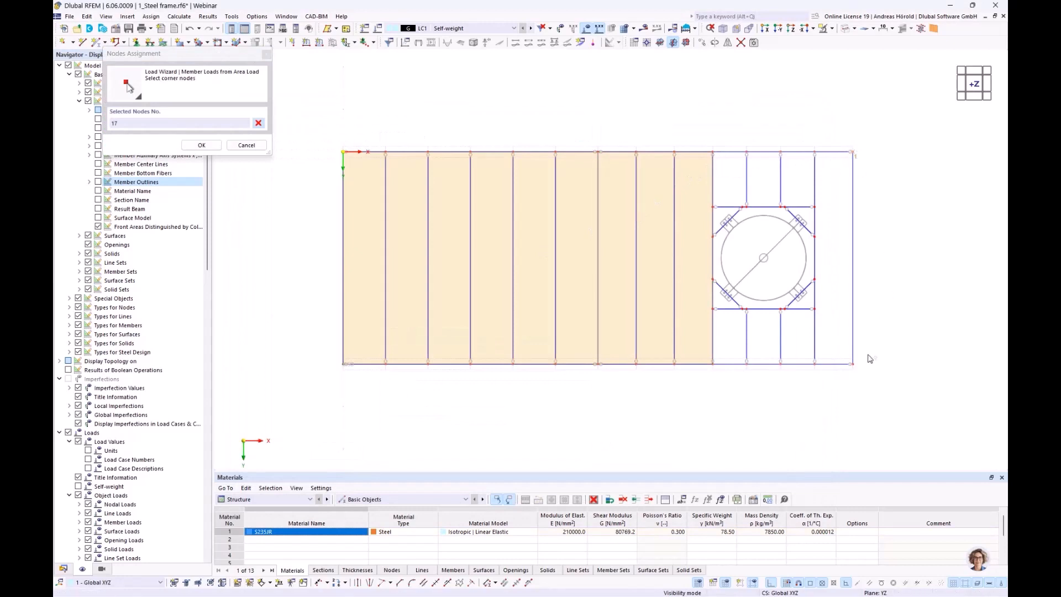
pyautogui.click(853, 364)
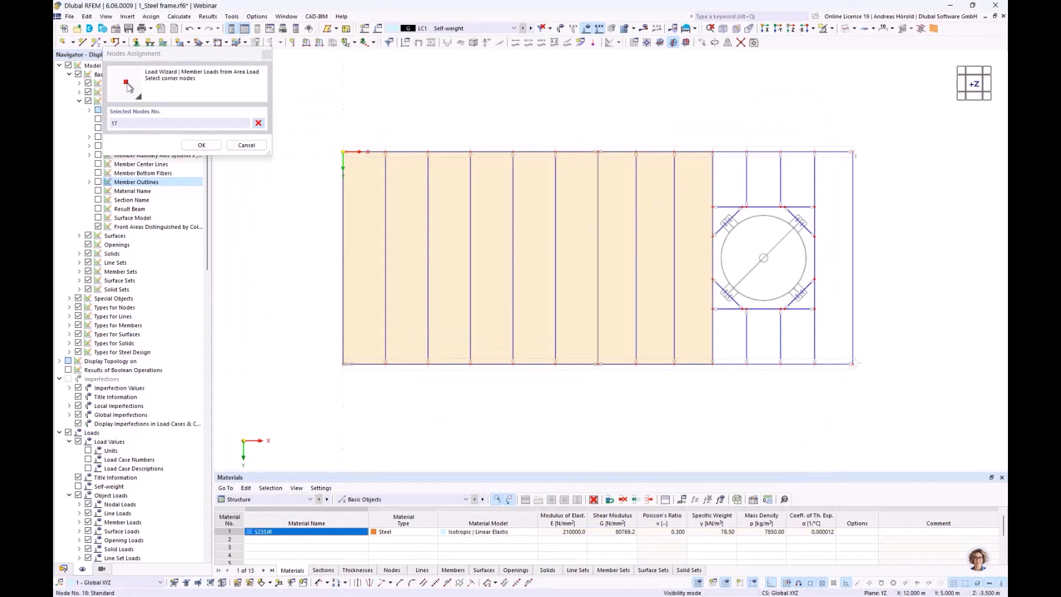
pyautogui.click(713, 364)
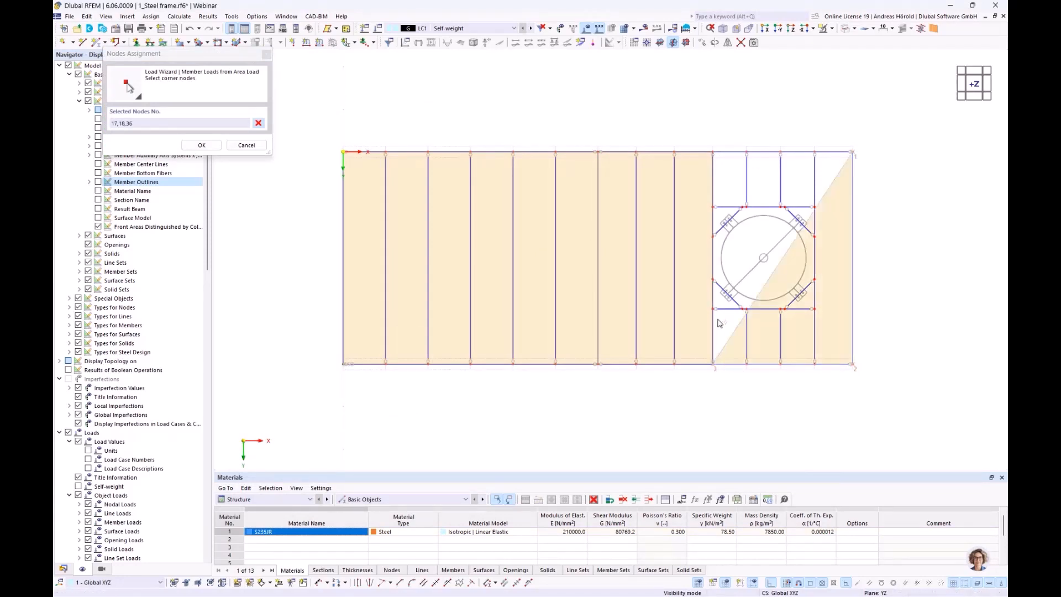
# - Continue the second plane's boundary around the tank opening through nodes 58, 59, 56, 57, 55, 54, 53 and 52, finishing at node 37
pyautogui.click(713, 280)
pyautogui.scroll(5, 732, 294)
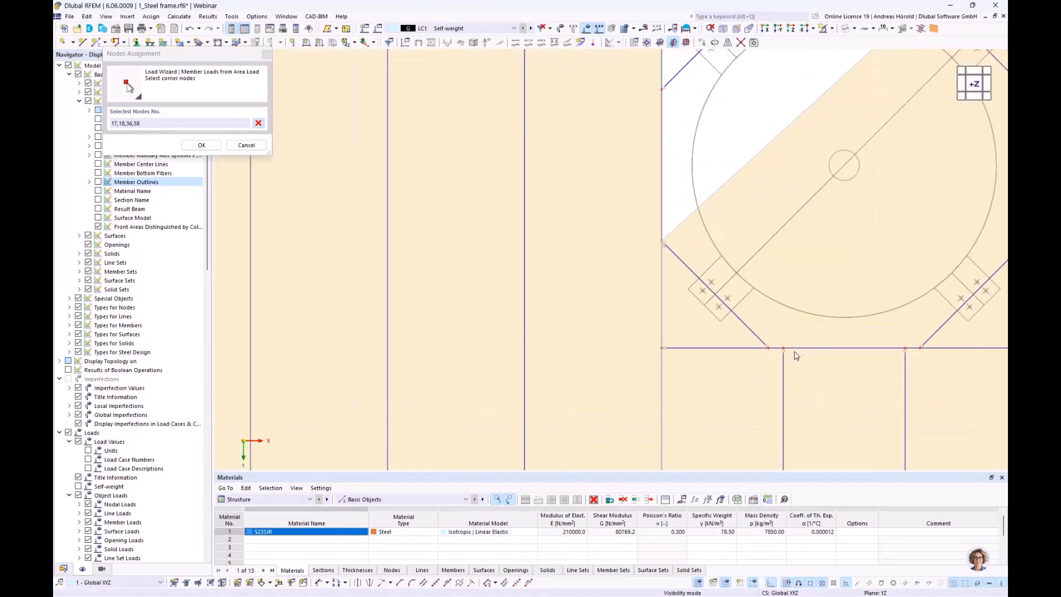
pyautogui.click(921, 349)
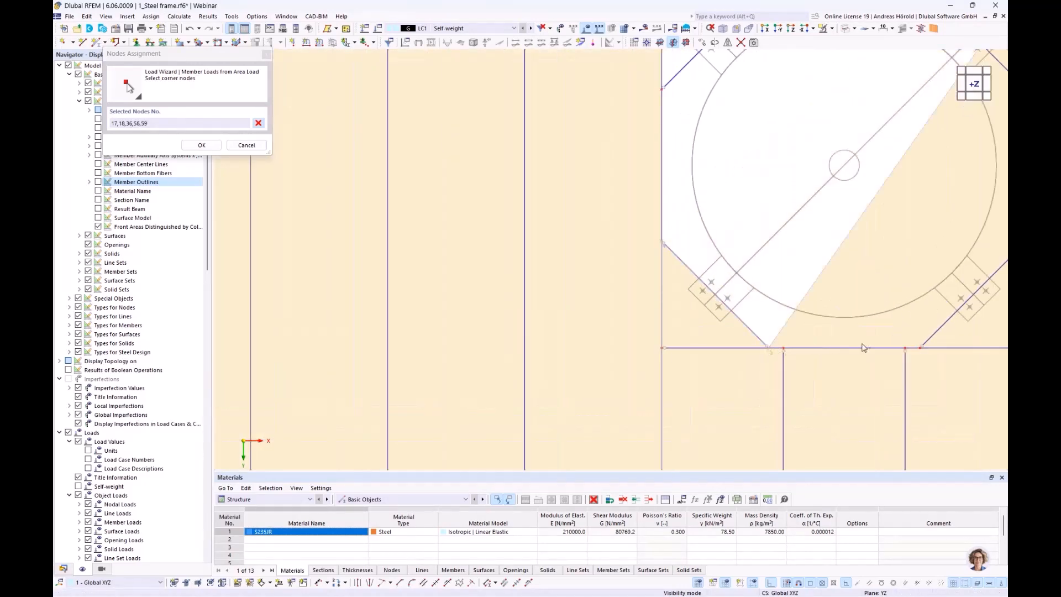
pyautogui.click(905, 349)
pyautogui.scroll(-4, 890, 356)
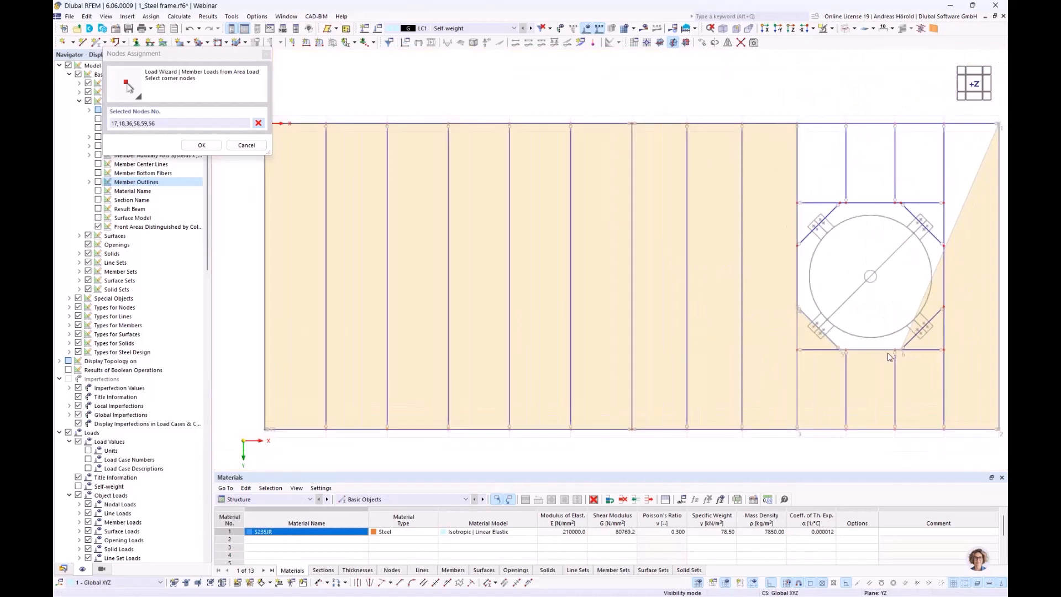
pyautogui.click(824, 316)
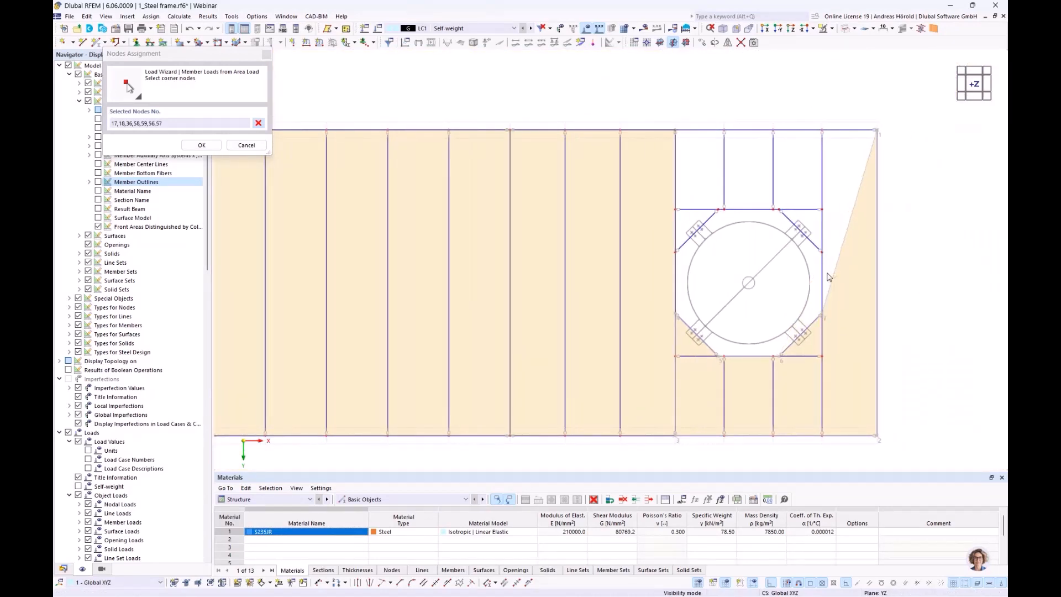
pyautogui.click(822, 210)
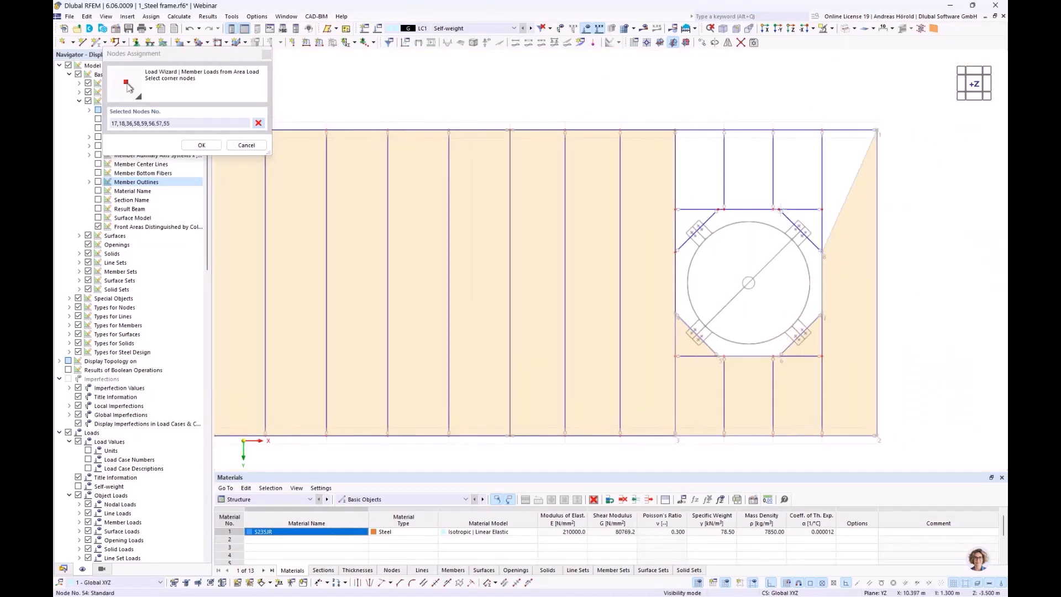
pyautogui.click(774, 210)
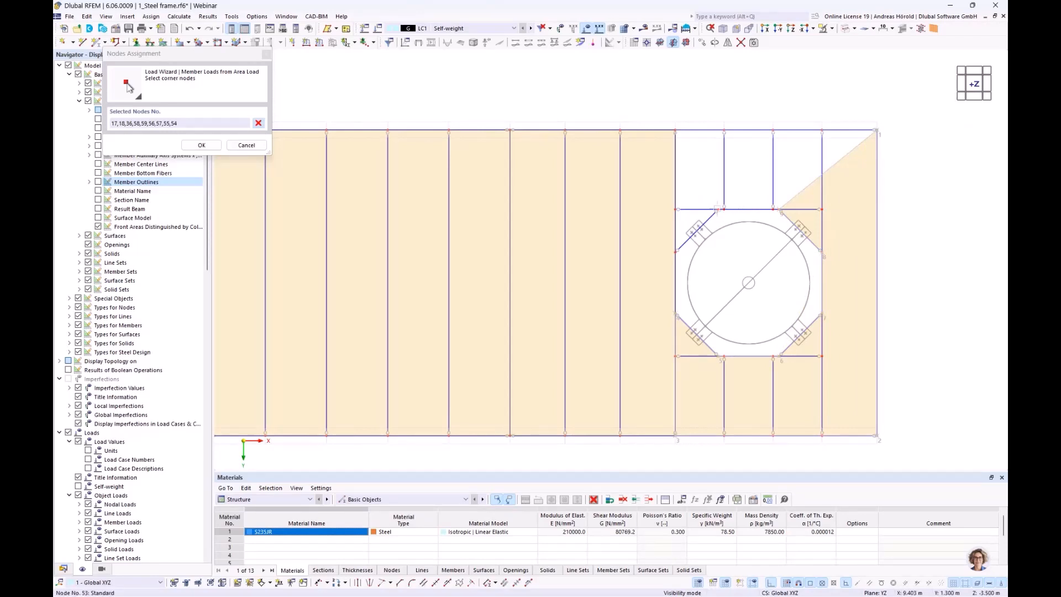
pyautogui.click(719, 210)
pyautogui.click(675, 252)
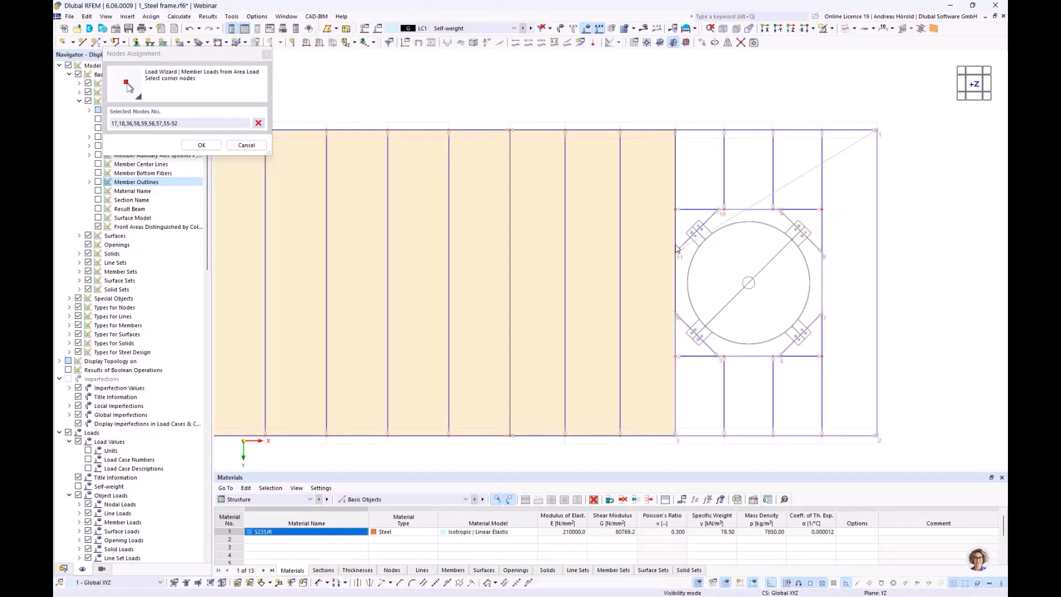
pyautogui.click(673, 131)
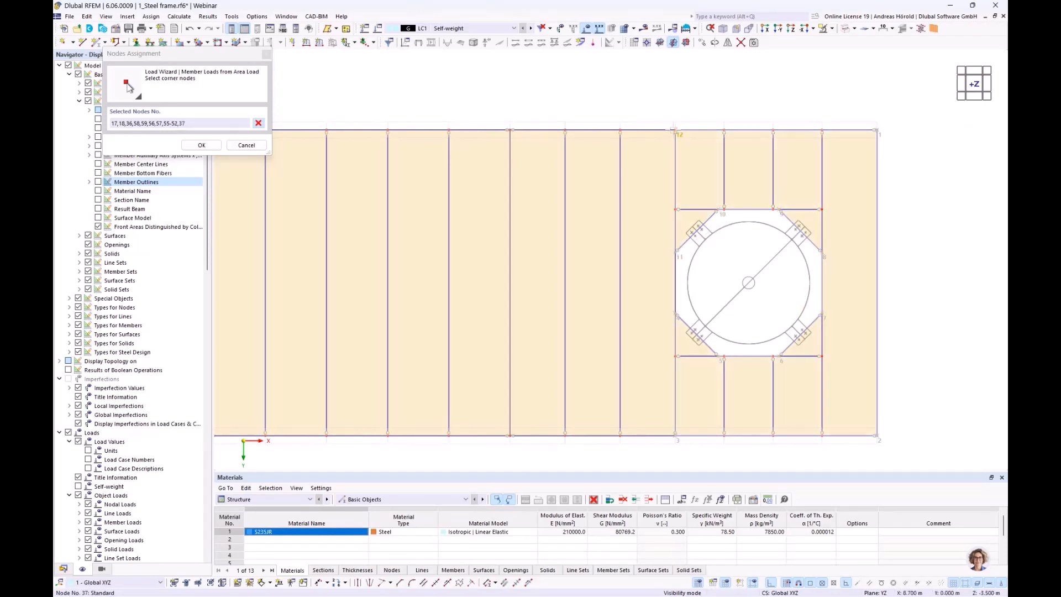
pyautogui.click(877, 131)
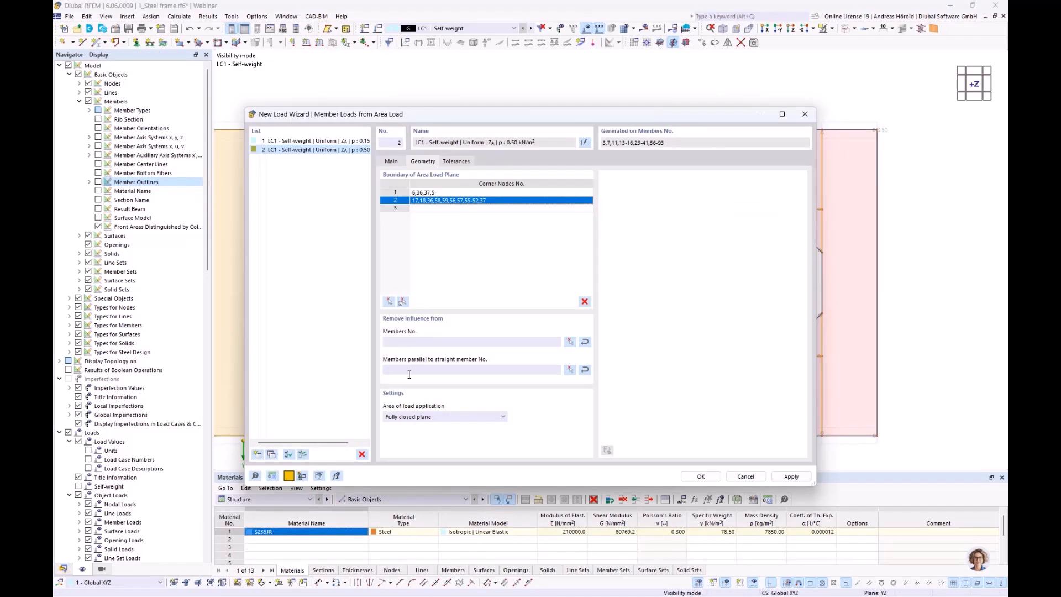
# - Remove the load influence from platform members parallel to member 60 and generate the area load
pyautogui.click(570, 370)
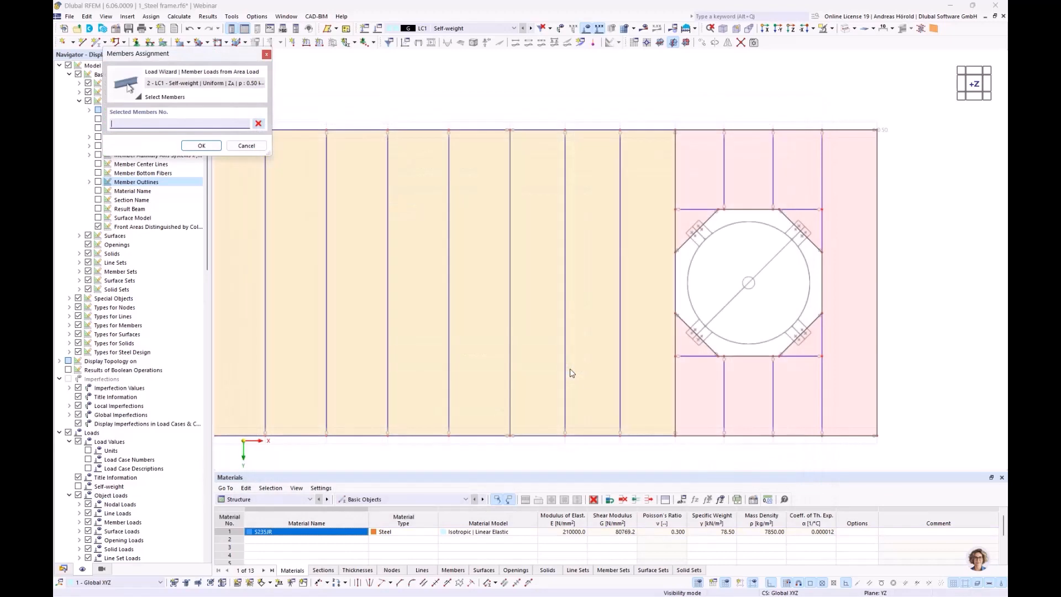
pyautogui.click(475, 434)
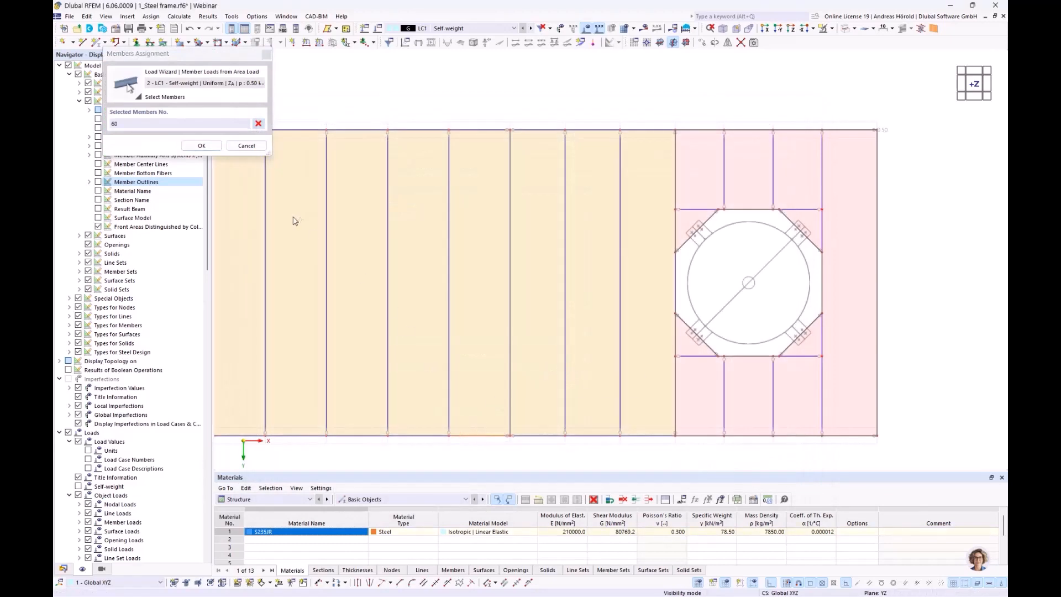
pyautogui.click(202, 146)
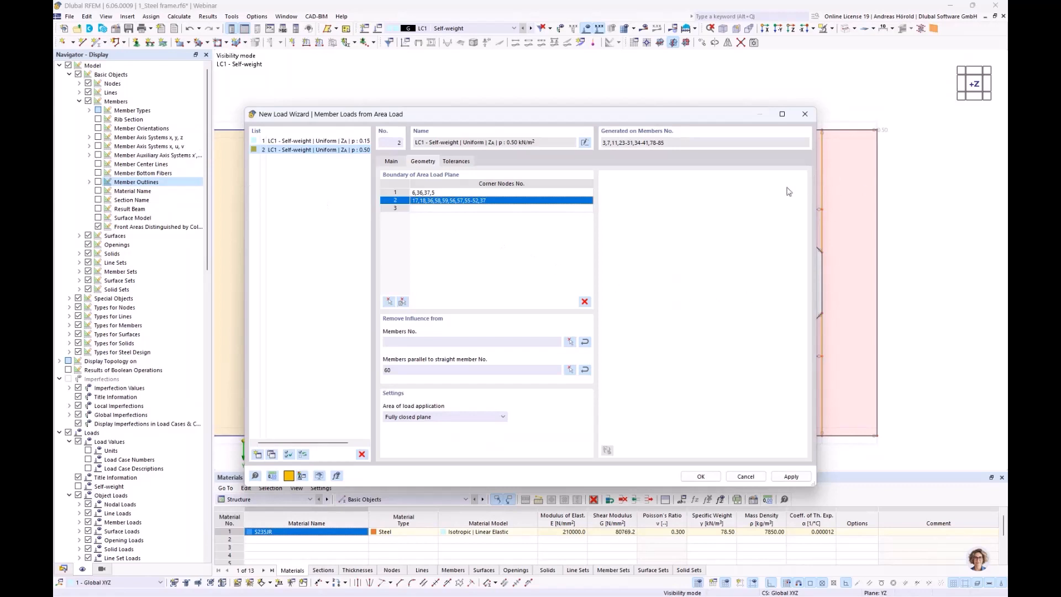
pyautogui.click(700, 476)
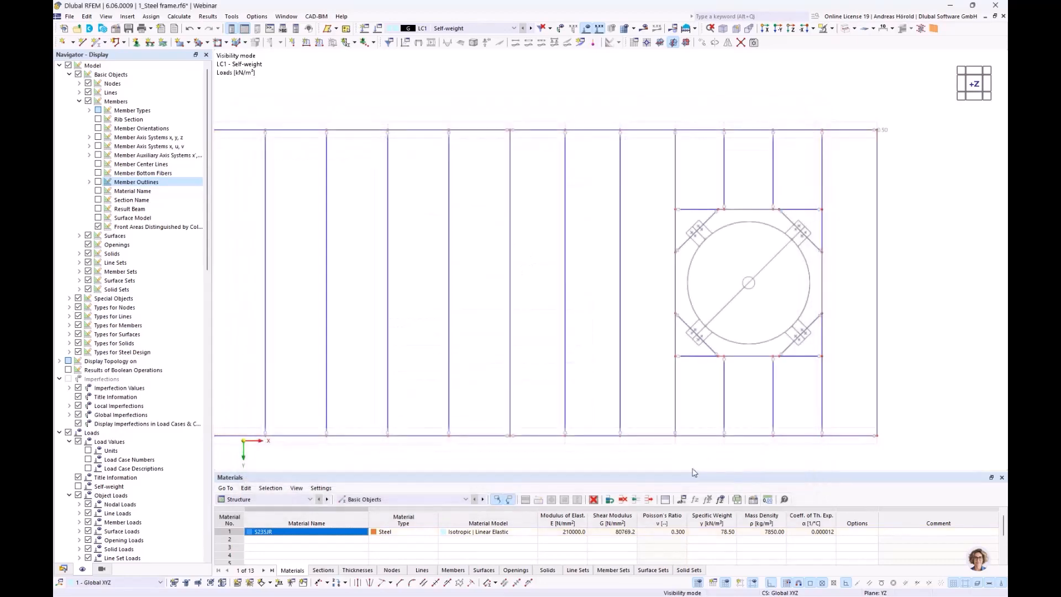
# - Display the platform area load's generated member loads separately and inspect their distribution in a 3D view
pyautogui.scroll(-3, 594, 398)
pyautogui.keyDown('ctrl'); pyautogui.moveTo(494, 412); pyautogui.dragTo(525, 299, button='middle'); pyautogui.keyUp('ctrl')
pyautogui.scroll(1, 527, 297)
pyautogui.moveTo(597, 294); pyautogui.dragTo(520, 255, button='middle')
pyautogui.scroll(-1, 525, 260)
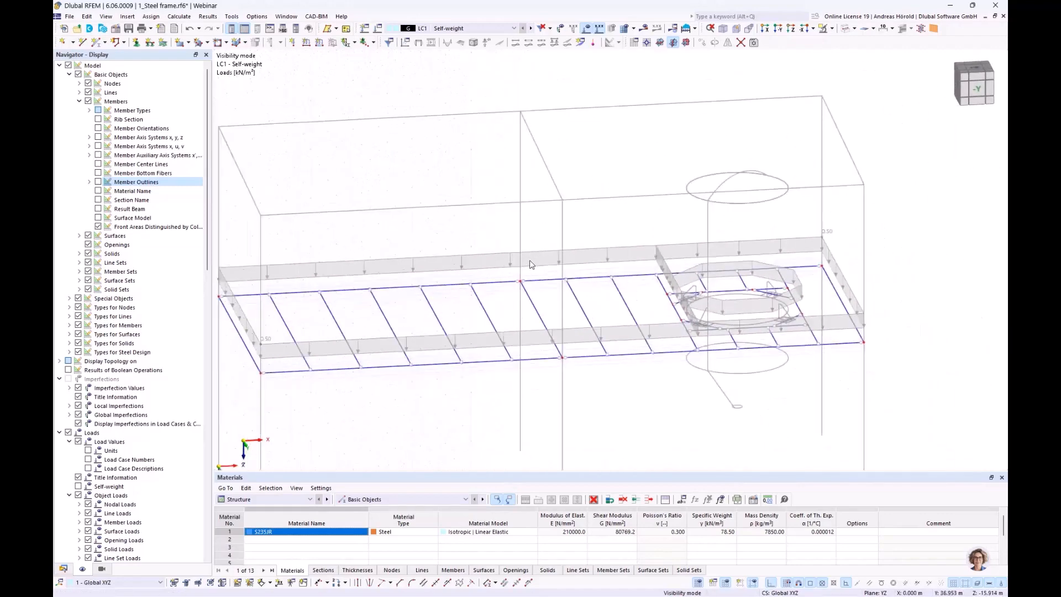
pyautogui.rightClick(605, 248)
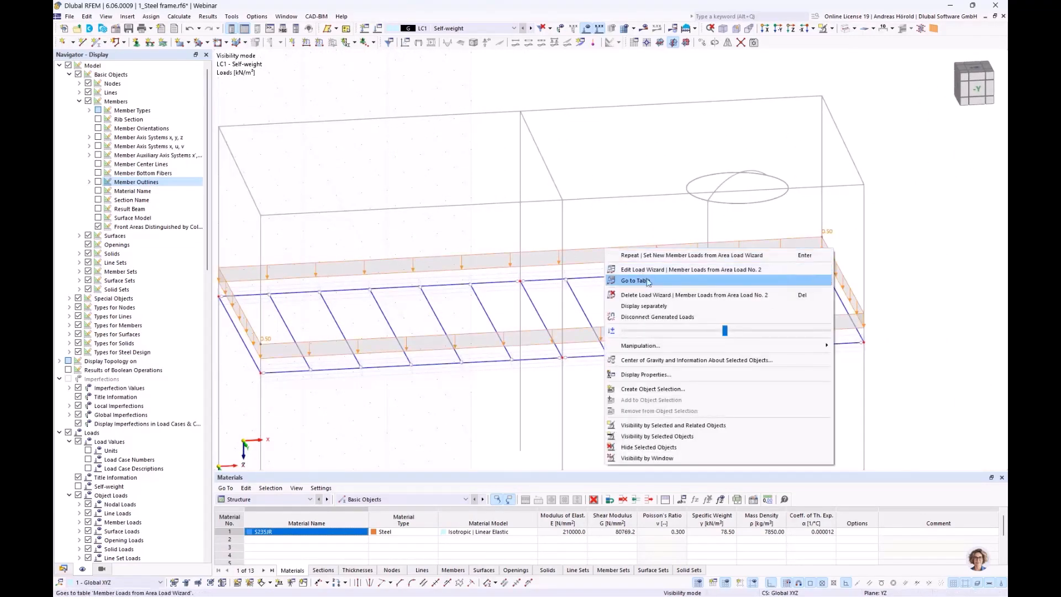
pyautogui.click(641, 306)
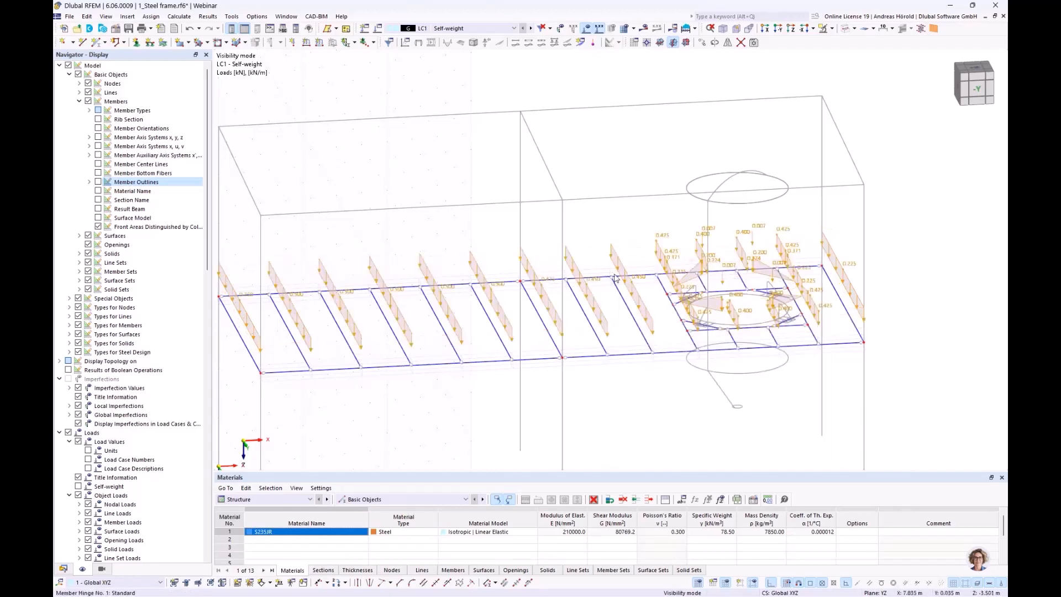
pyautogui.scroll(-1, 473, 295)
pyautogui.scroll(2, 474, 296)
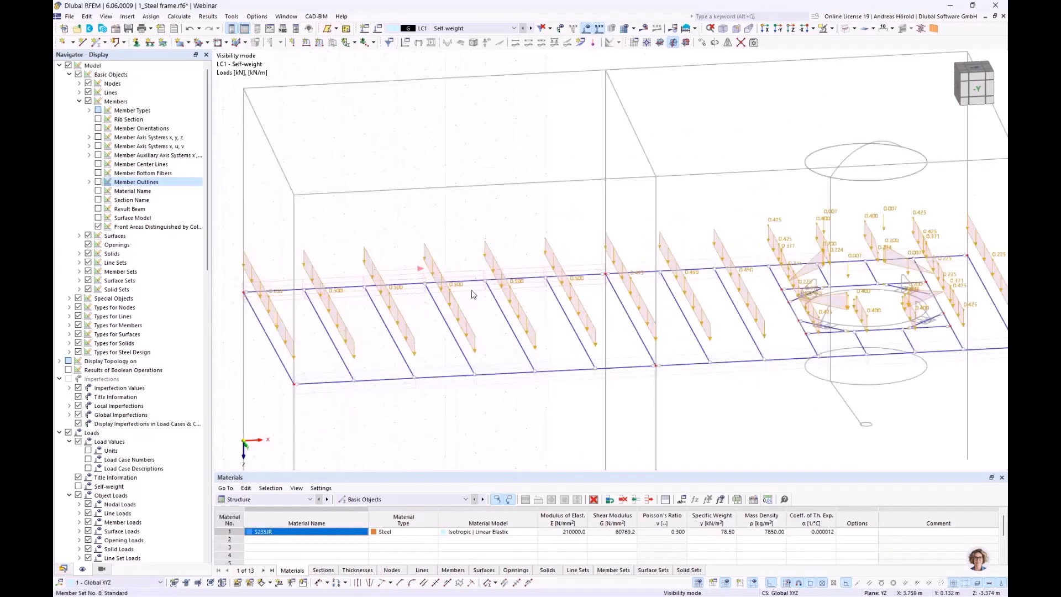
pyautogui.scroll(-2, 573, 308)
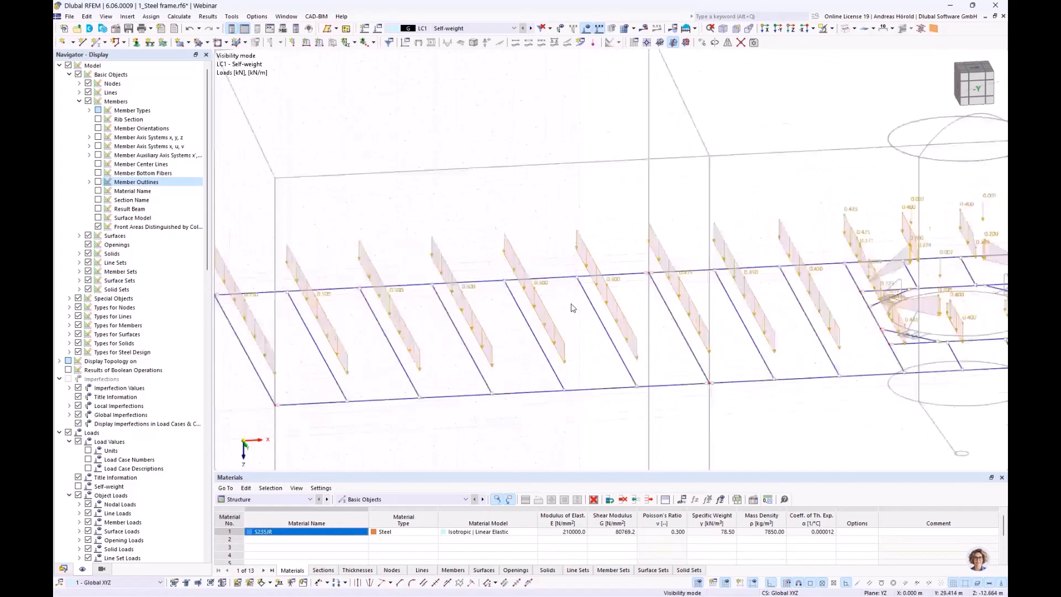
pyautogui.scroll(1, 573, 308)
pyautogui.scroll(-1, 571, 313)
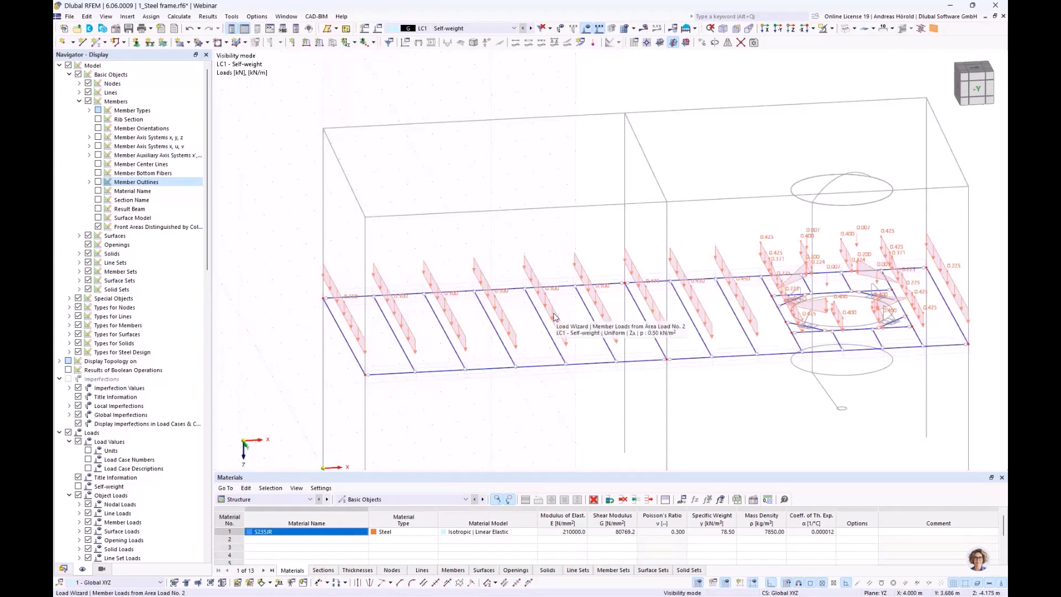
# - Turn off the separate display of the platform's generated loads and cancel visibility mode to show the whole frame
pyautogui.rightClick(555, 316)
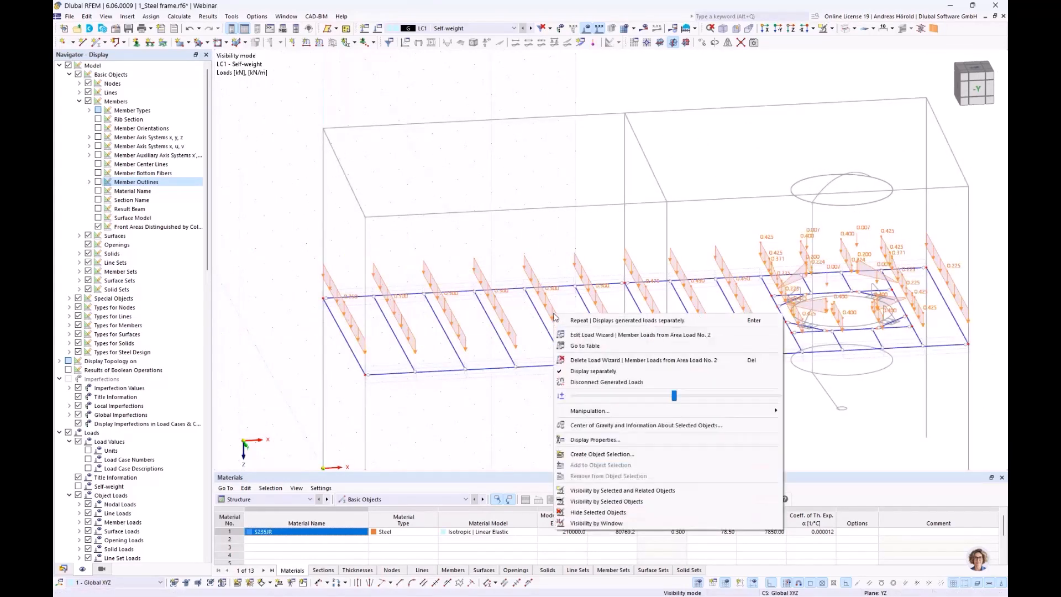
pyautogui.click(603, 372)
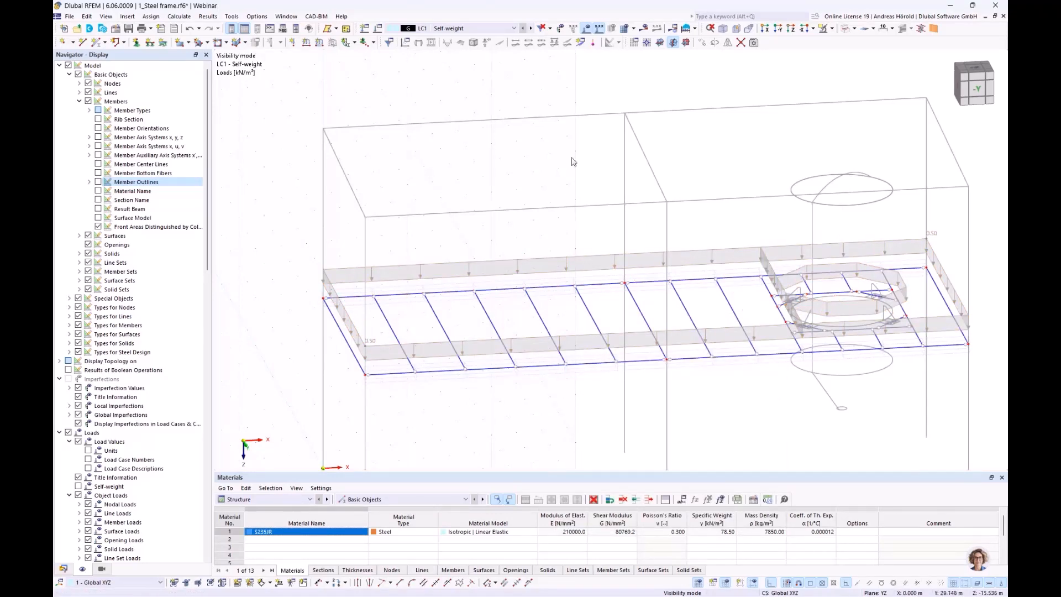
pyautogui.click(834, 28)
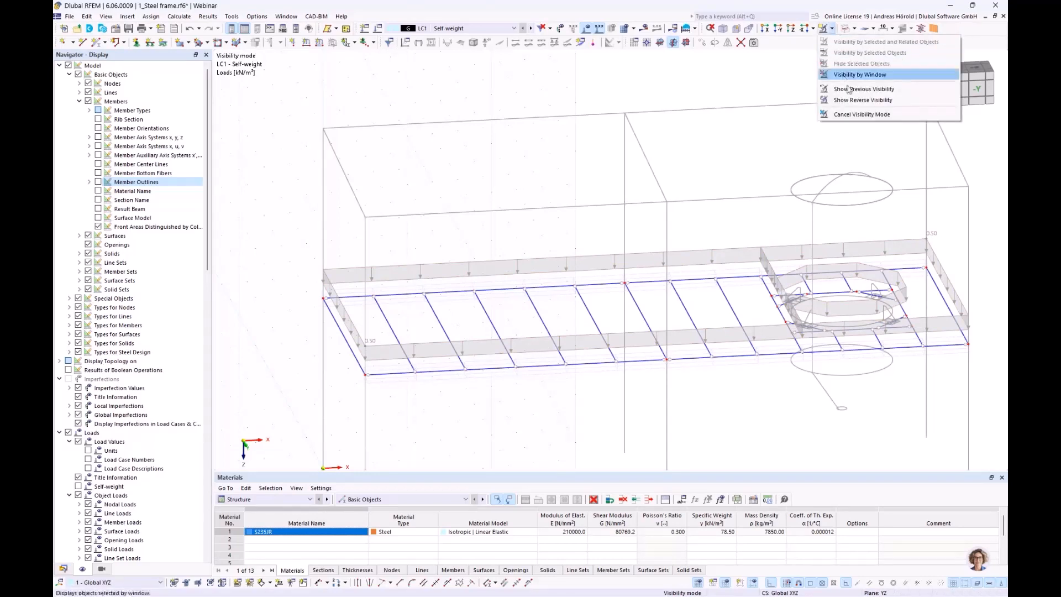
pyautogui.click(853, 115)
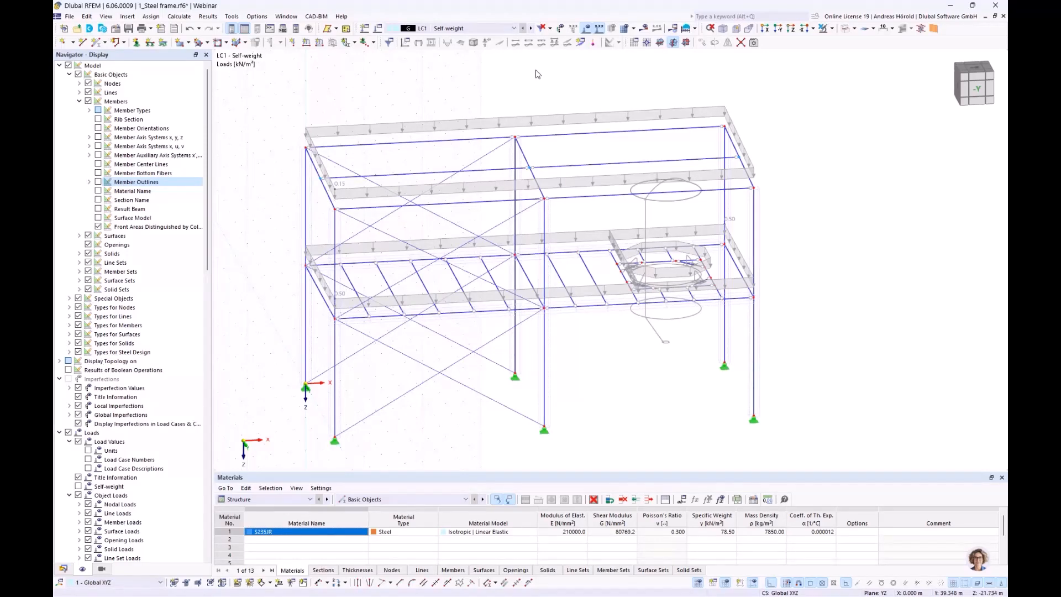
# - Create a new permanent load case LC2 named "SW Silo" with active self-weight left off
pyautogui.scroll(5, 635, 130)
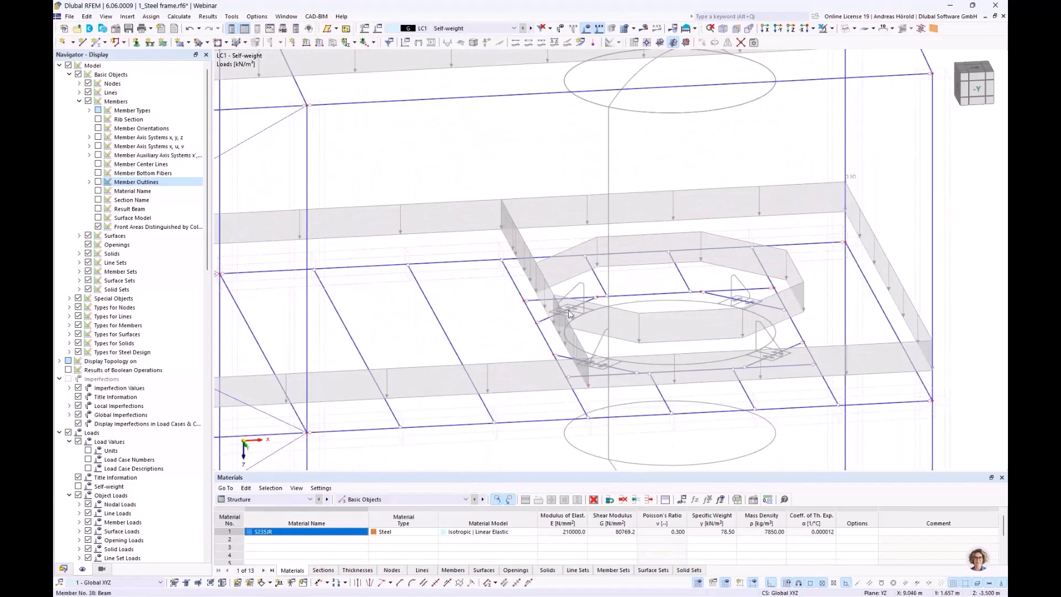
pyautogui.scroll(2, 668, 308)
pyautogui.scroll(-2, 667, 308)
pyautogui.click(364, 29)
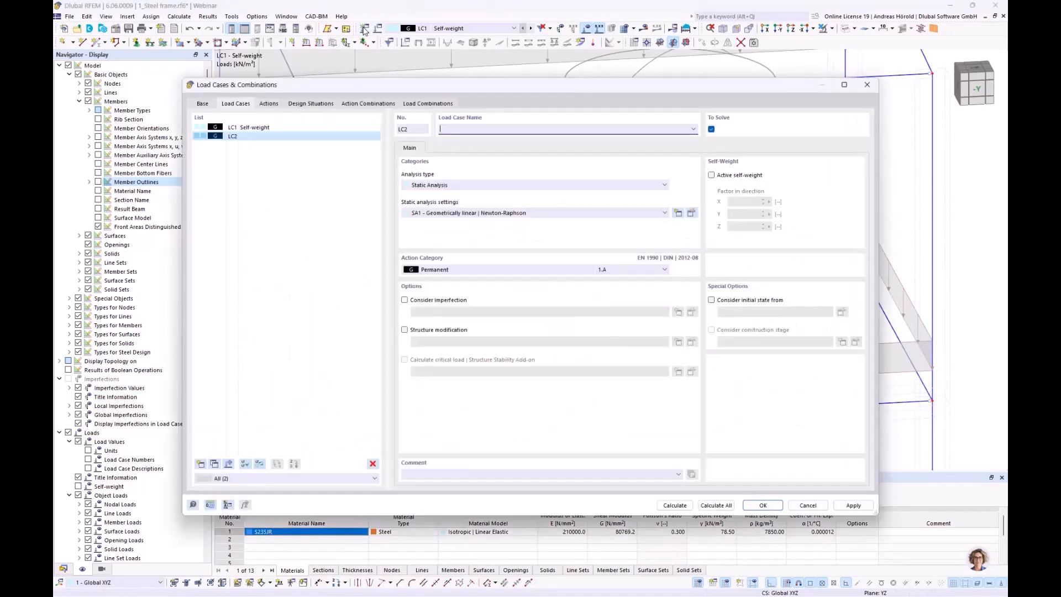
pyautogui.click(456, 269)
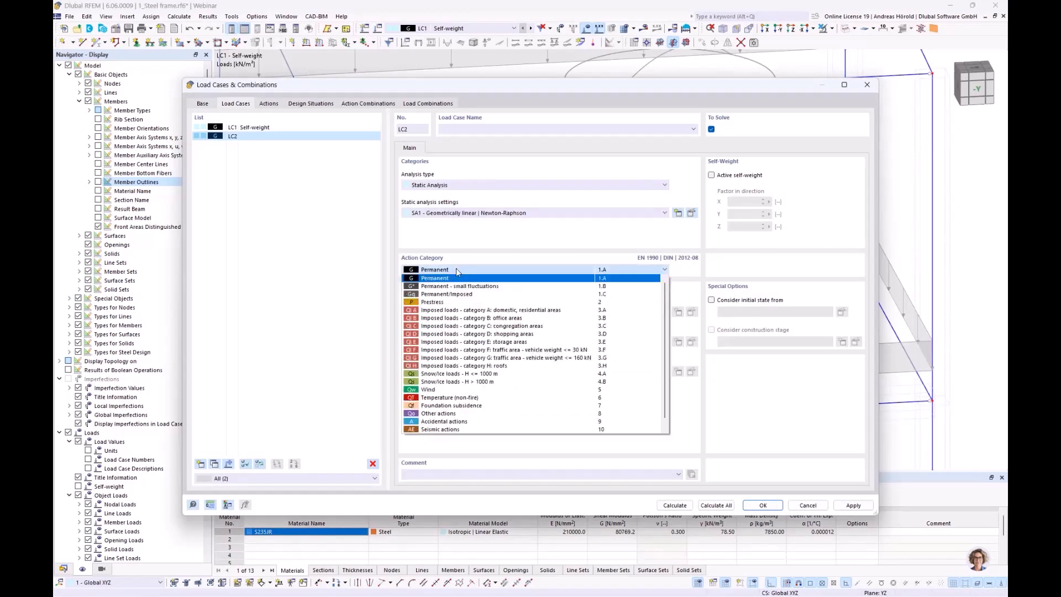
pyautogui.click(456, 269)
pyautogui.click(459, 132)
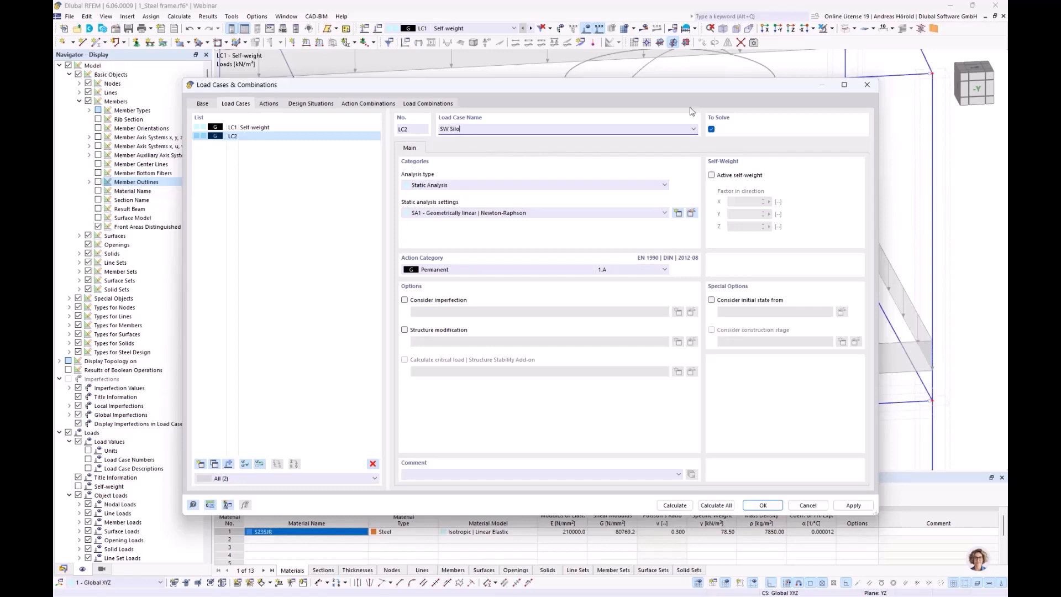
pyautogui.click(712, 175)
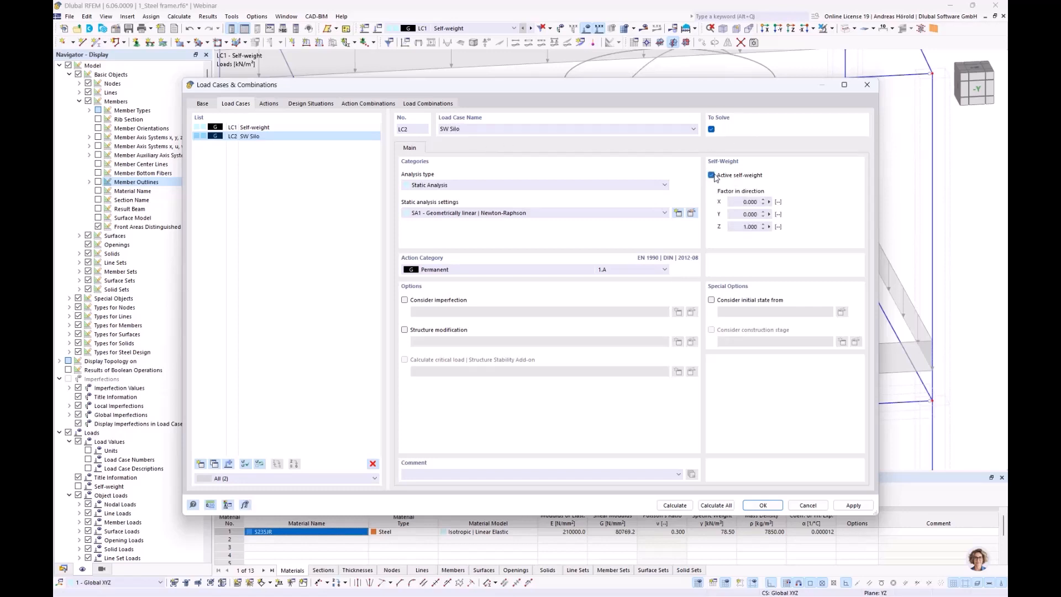
pyautogui.click(713, 176)
pyautogui.click(763, 505)
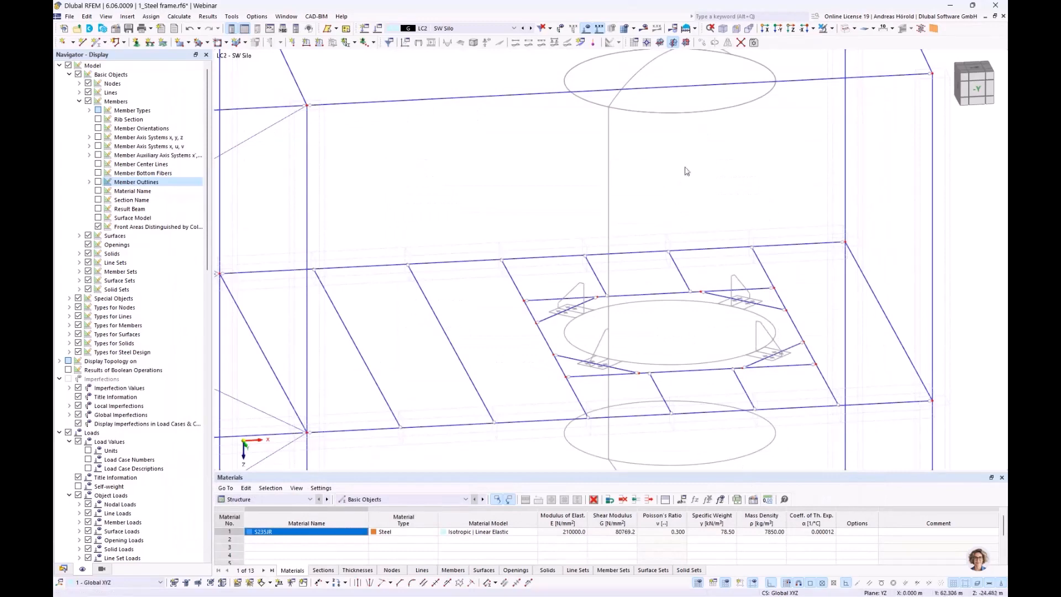
# - Start a member load in LC2 on the four diagonal members 38-41 around the silo opening, using the Concentrated - 1 distribution
pyautogui.click(794, 31)
pyautogui.scroll(4, 898, 219)
pyautogui.moveTo(828, 203); pyautogui.dragTo(770, 171, button='middle')
pyautogui.scroll(-1, 772, 173)
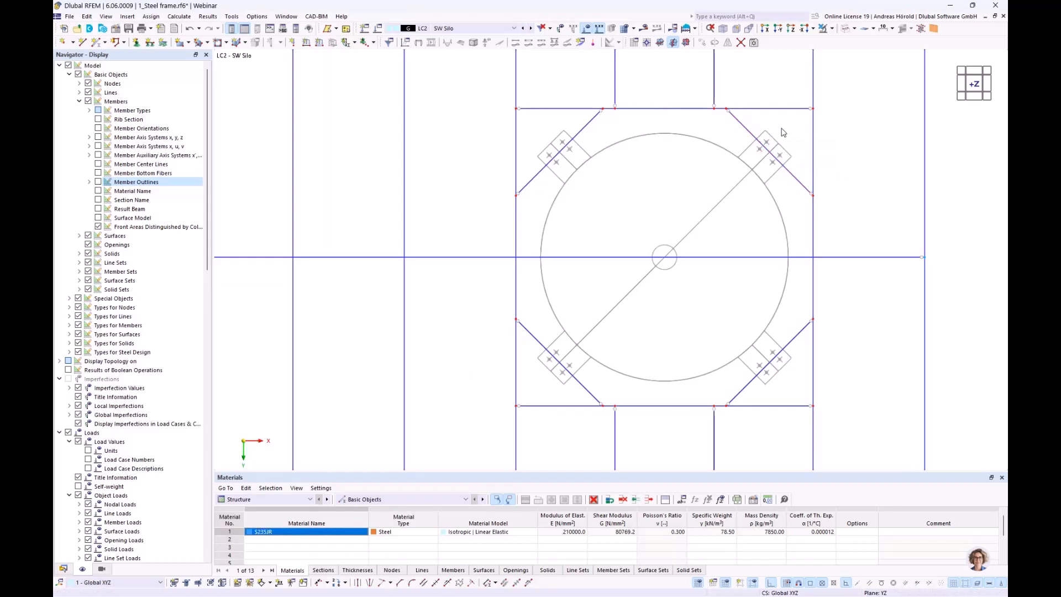
pyautogui.moveTo(783, 132); pyautogui.dragTo(541, 372)
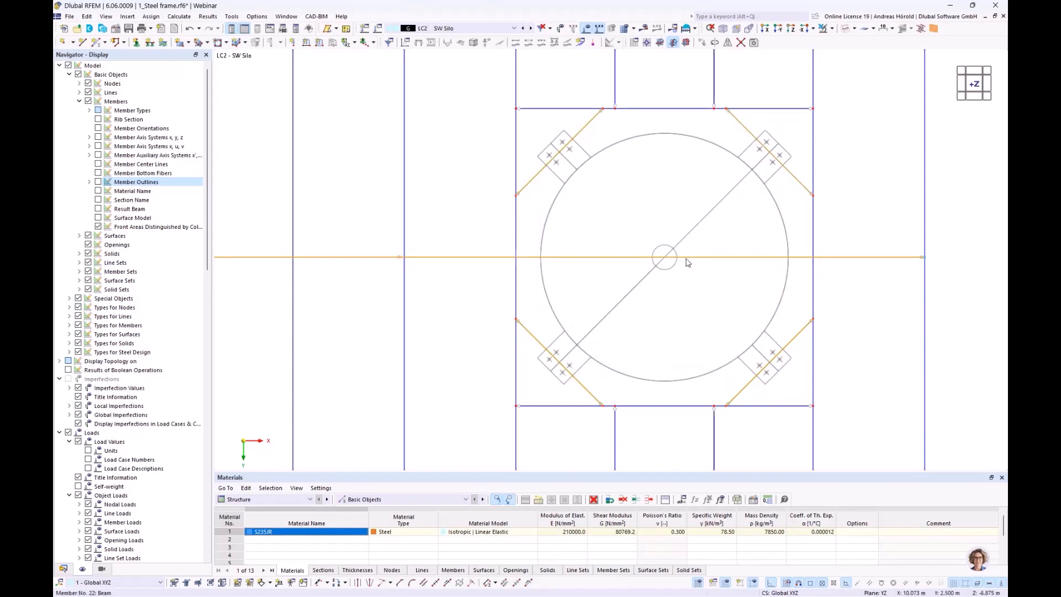
pyautogui.click(617, 273)
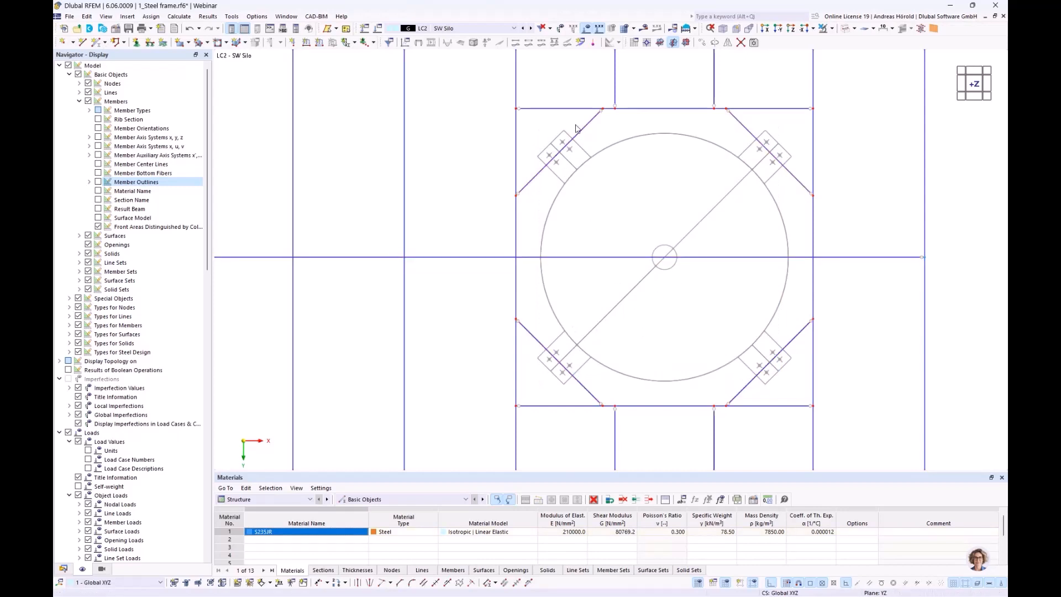
pyautogui.moveTo(577, 126); pyautogui.dragTo(532, 190)
pyautogui.keyDown('ctrl'); pyautogui.moveTo(545, 330); pyautogui.dragTo(534, 358); pyautogui.keyUp('ctrl')
pyautogui.keyDown('ctrl'); pyautogui.moveTo(790, 331); pyautogui.dragTo(768, 384); pyautogui.keyUp('ctrl')
pyautogui.keyDown('ctrl'); pyautogui.moveTo(789, 158); pyautogui.dragTo(774, 190); pyautogui.keyUp('ctrl')
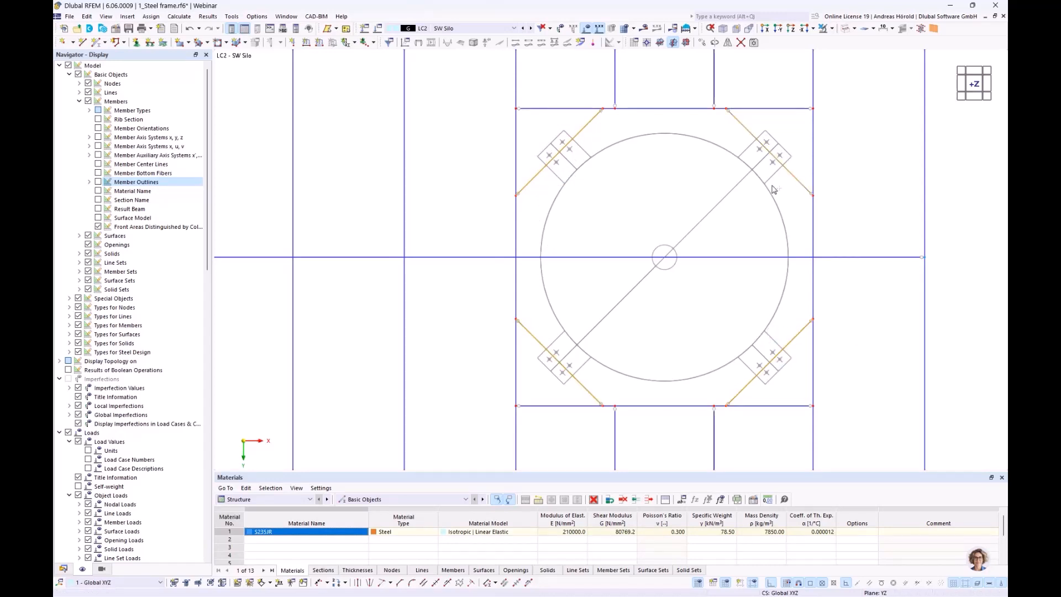
pyautogui.click(319, 43)
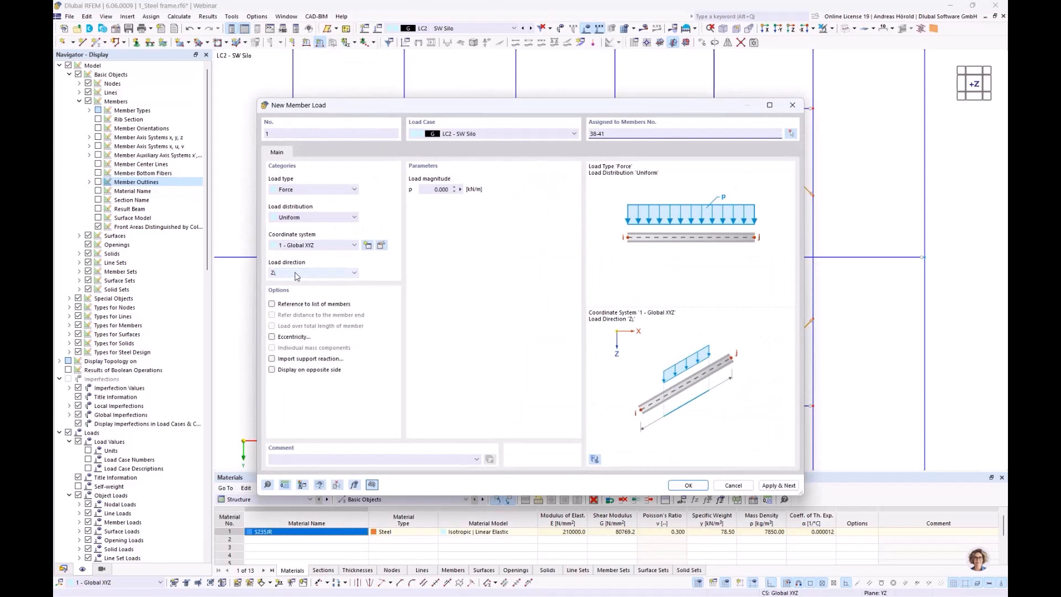
pyautogui.click(309, 218)
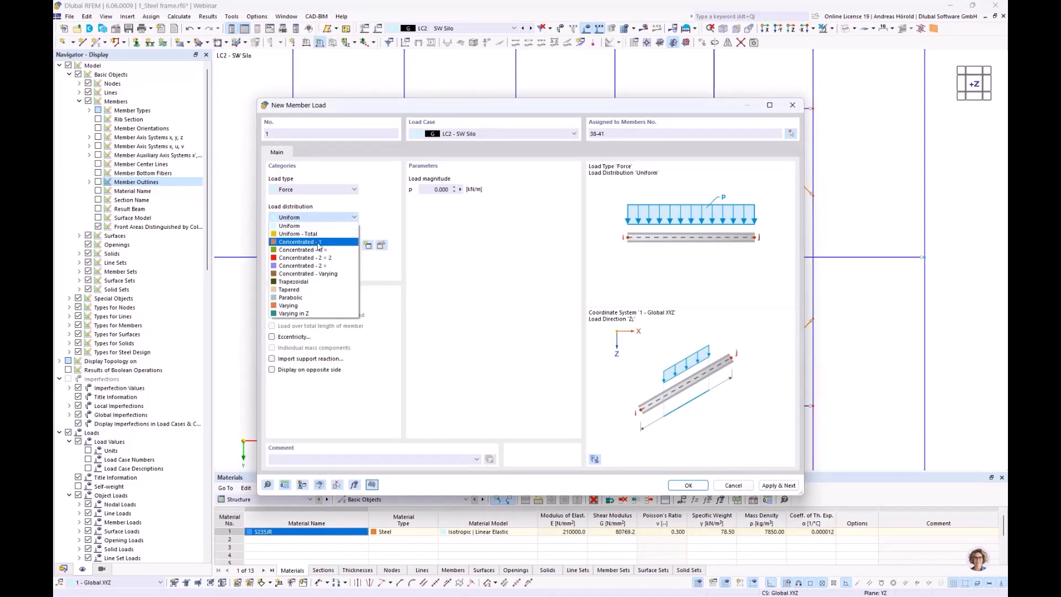
pyautogui.click(318, 244)
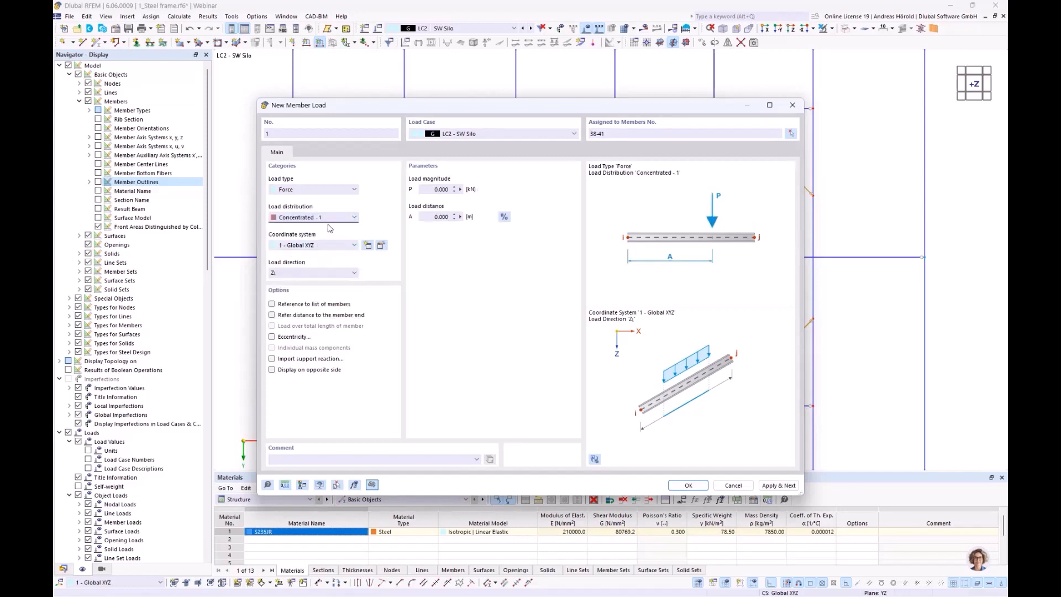
# - Set the concentrated member load to 4 kN at a relative distance of 50 % and create it
pyautogui.click(428, 188)
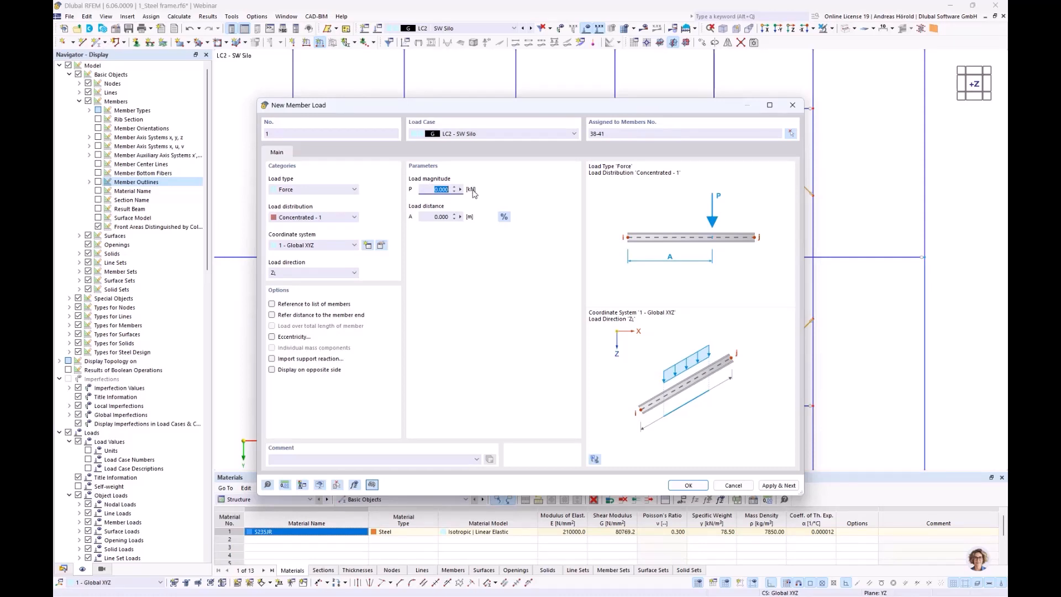
pyautogui.write('4')
pyautogui.click(505, 218)
pyautogui.click(430, 217)
pyautogui.write('50')
pyautogui.click(684, 486)
pyautogui.keyDown('ctrl'); pyautogui.moveTo(614, 415); pyautogui.dragTo(615, 310, button='middle'); pyautogui.keyUp('ctrl')
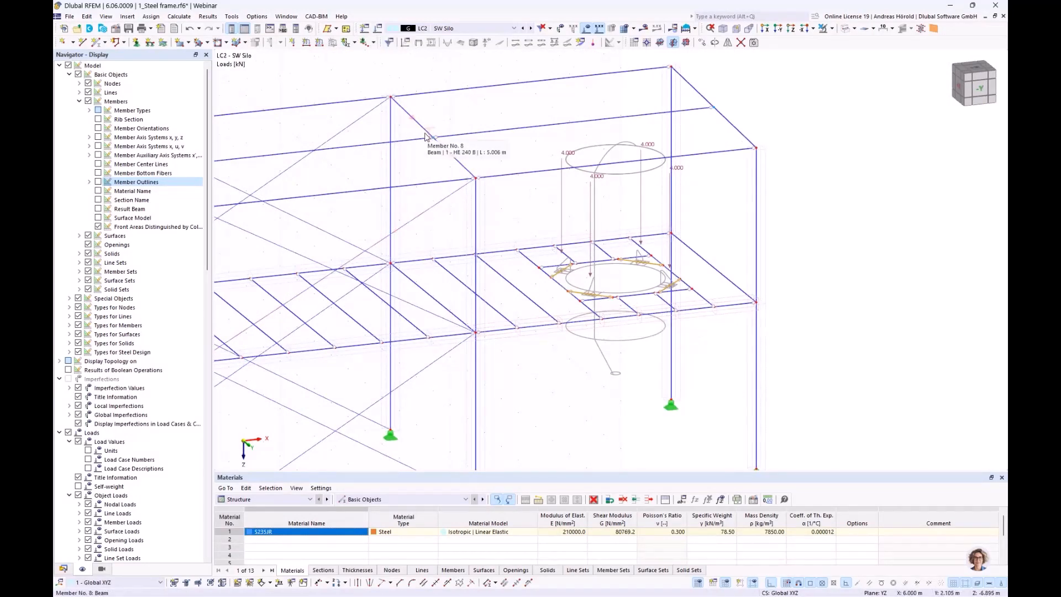
pyautogui.scroll(-3, 424, 134)
pyautogui.moveTo(471, 146); pyautogui.dragTo(601, 189, button='middle')
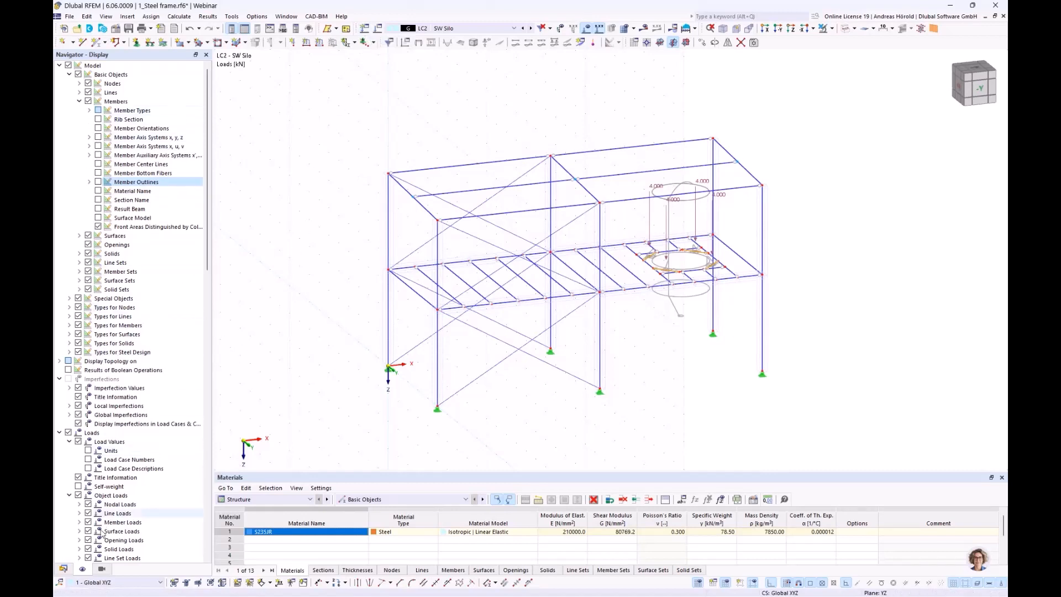
# - Open the load cases and combinations settings and copy load case LC1 Self-weight as LC3
pyautogui.click(63, 569)
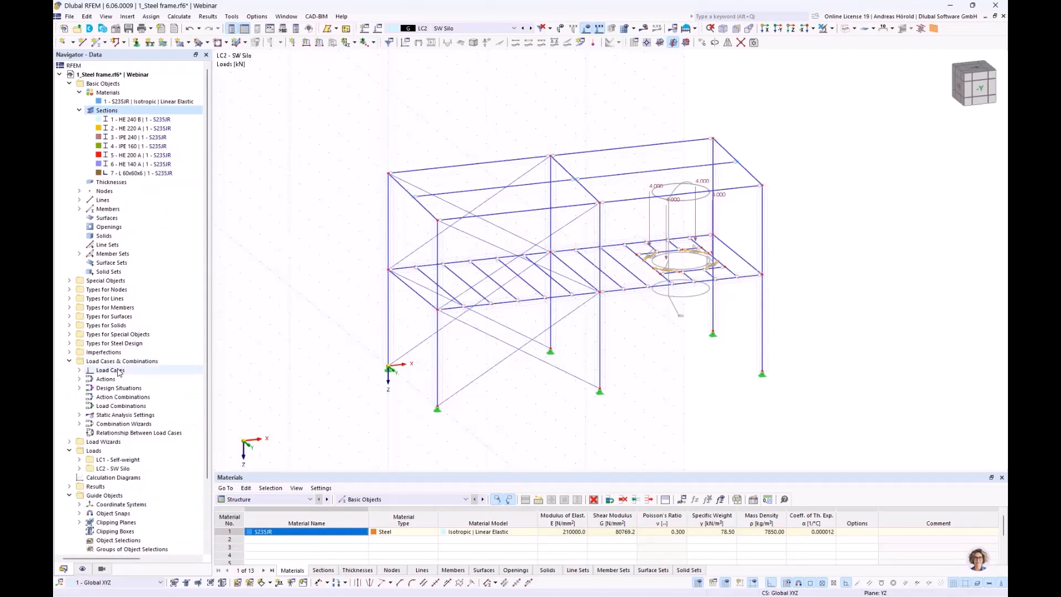
pyautogui.click(79, 371)
pyautogui.scroll(-2, 83, 376)
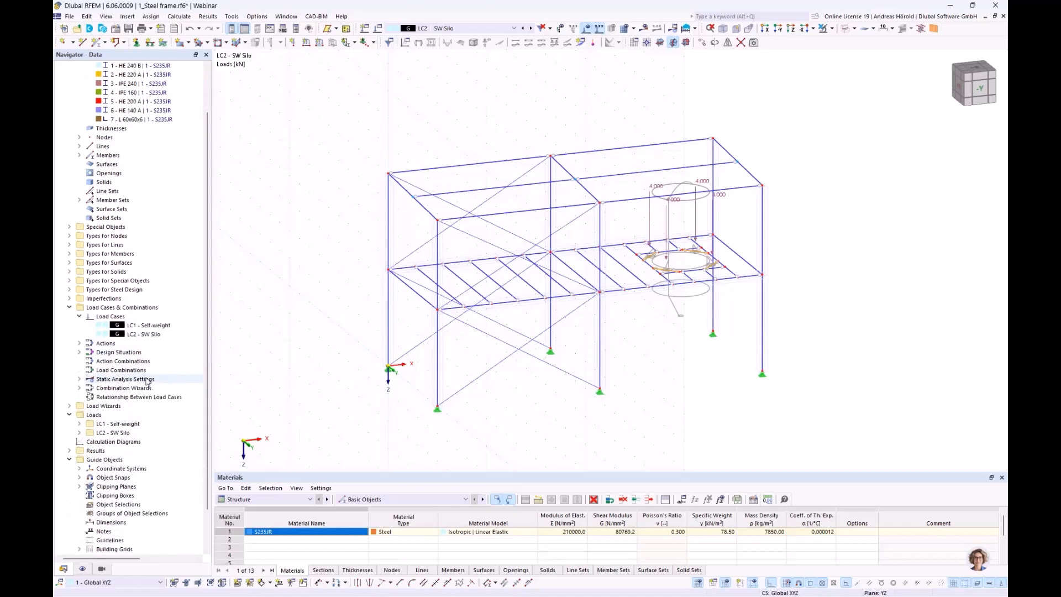
pyautogui.rightClick(134, 309)
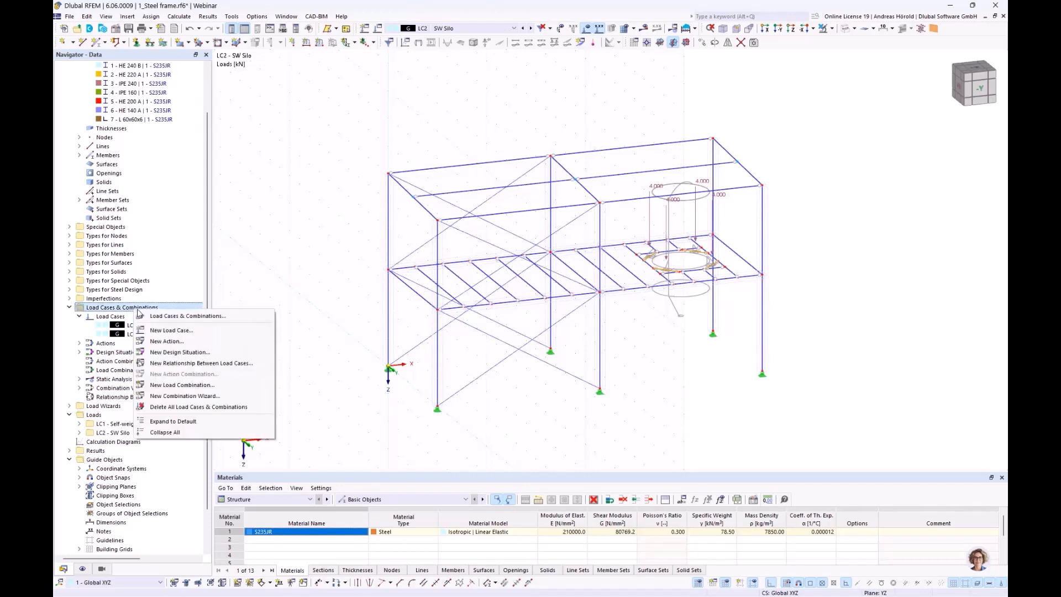
pyautogui.click(185, 317)
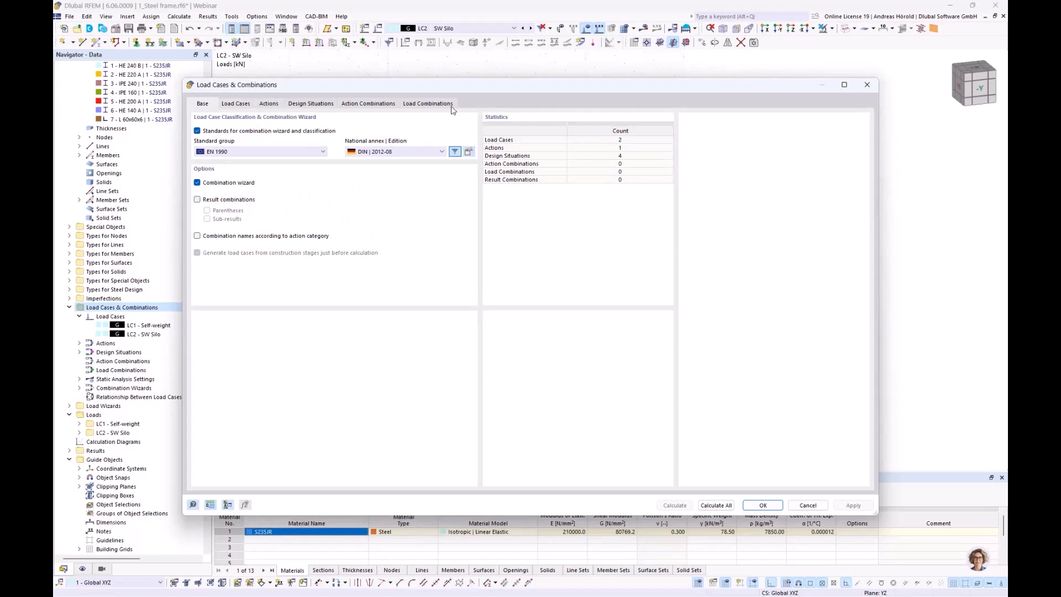
pyautogui.click(232, 104)
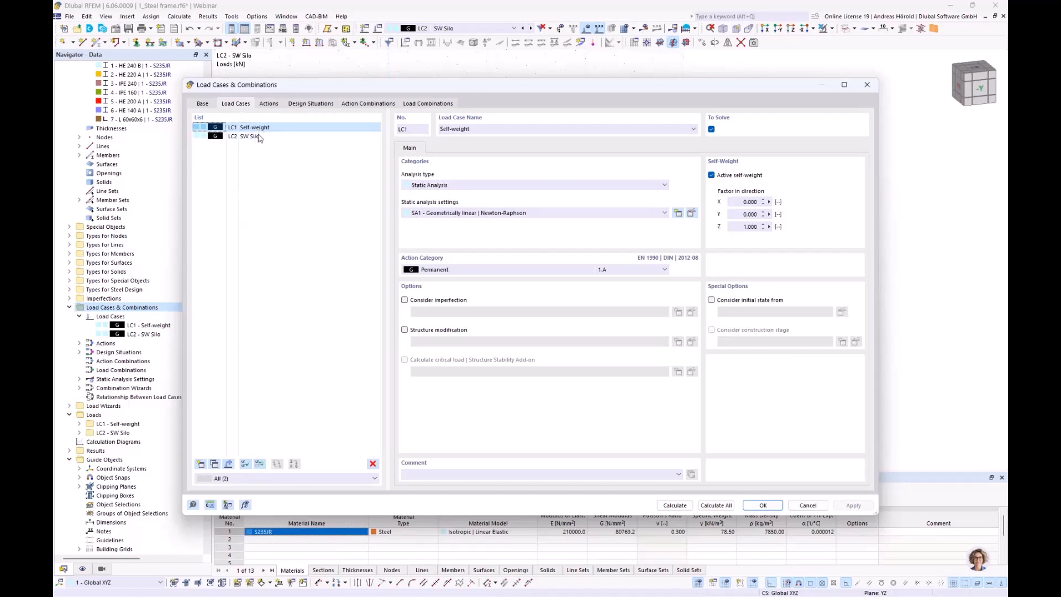
pyautogui.click(214, 464)
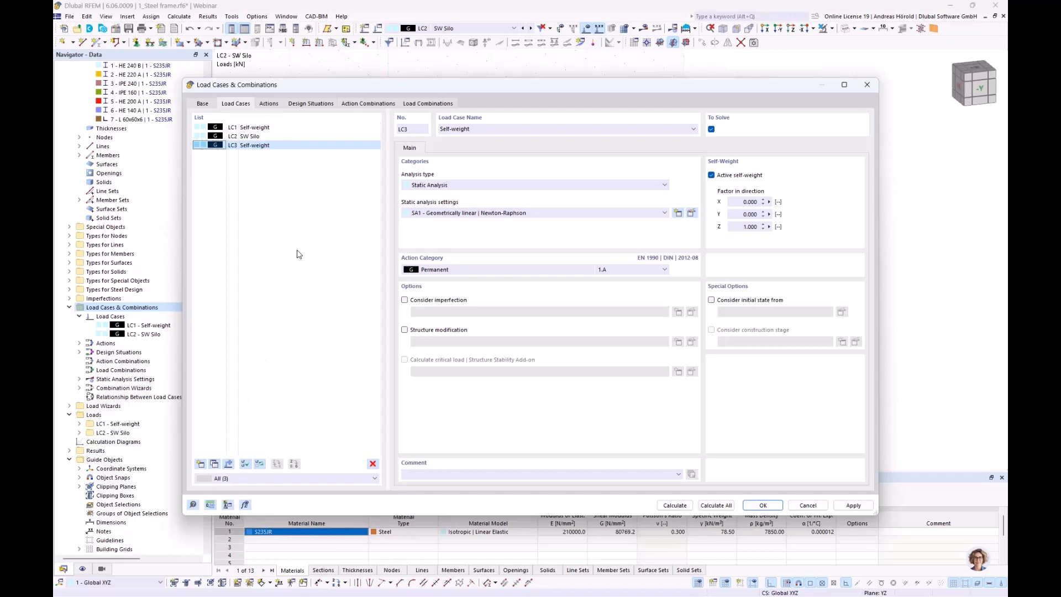
# - Set LC3 to imposed loads category A, deactivate its self-weight and rename it "Imposed load"
pyautogui.click(462, 270)
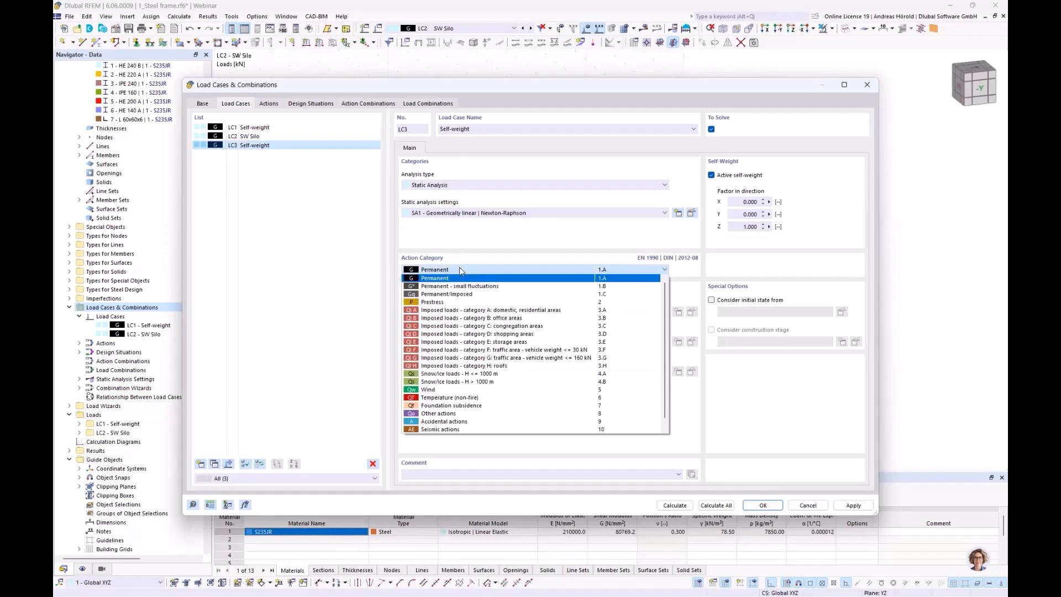
pyautogui.click(464, 310)
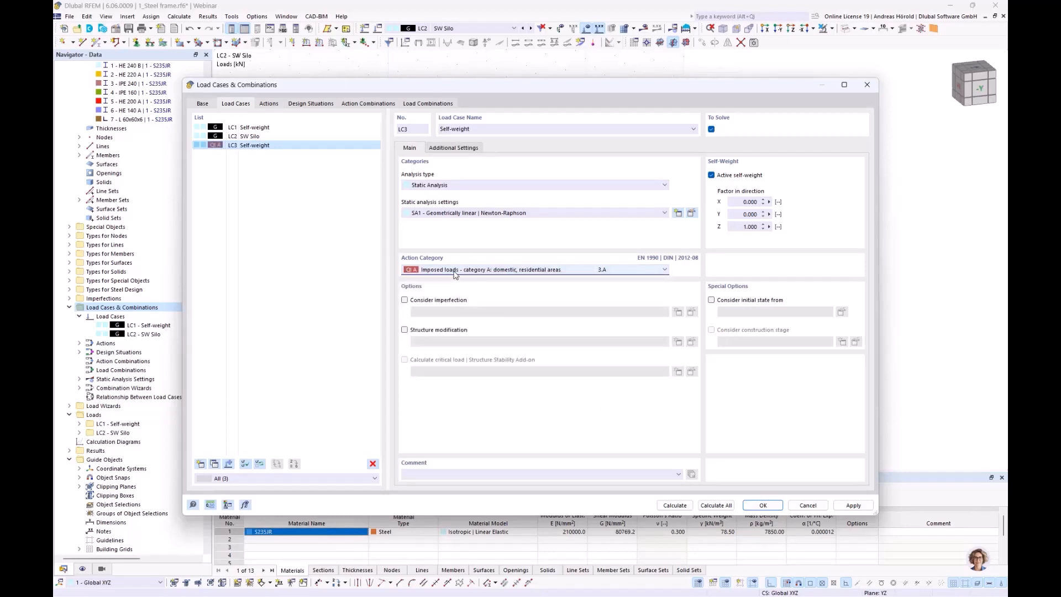
pyautogui.click(712, 176)
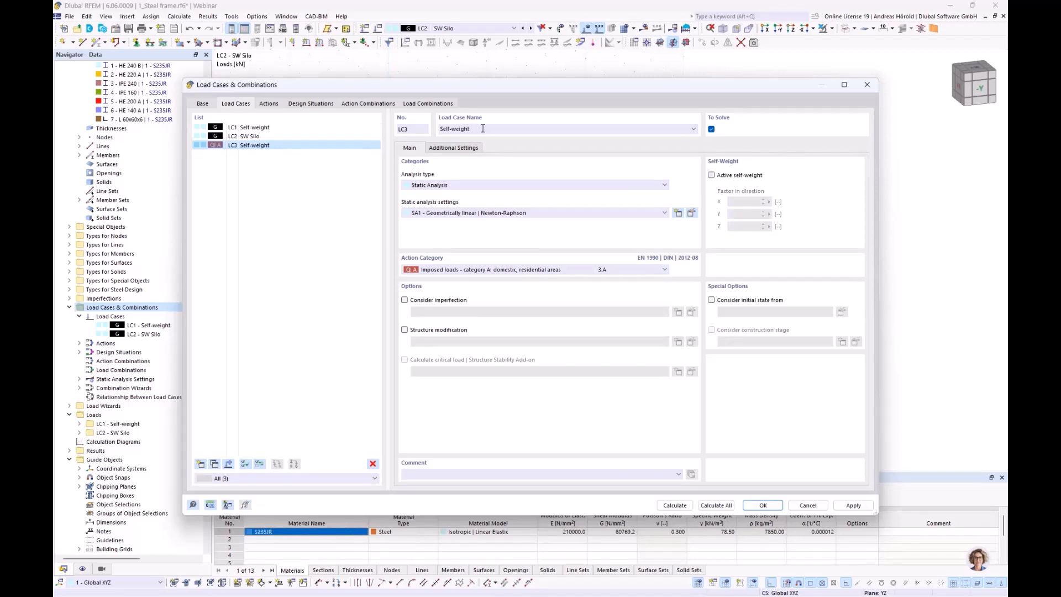
pyautogui.moveTo(483, 128); pyautogui.dragTo(435, 129)
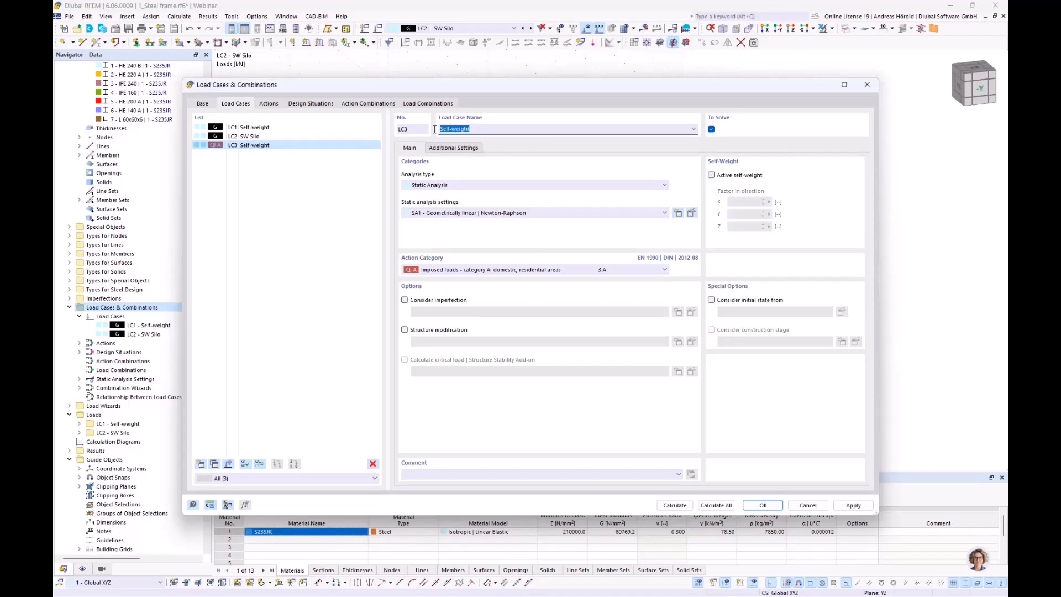
pyautogui.press('BackSpace')
pyautogui.click(754, 505)
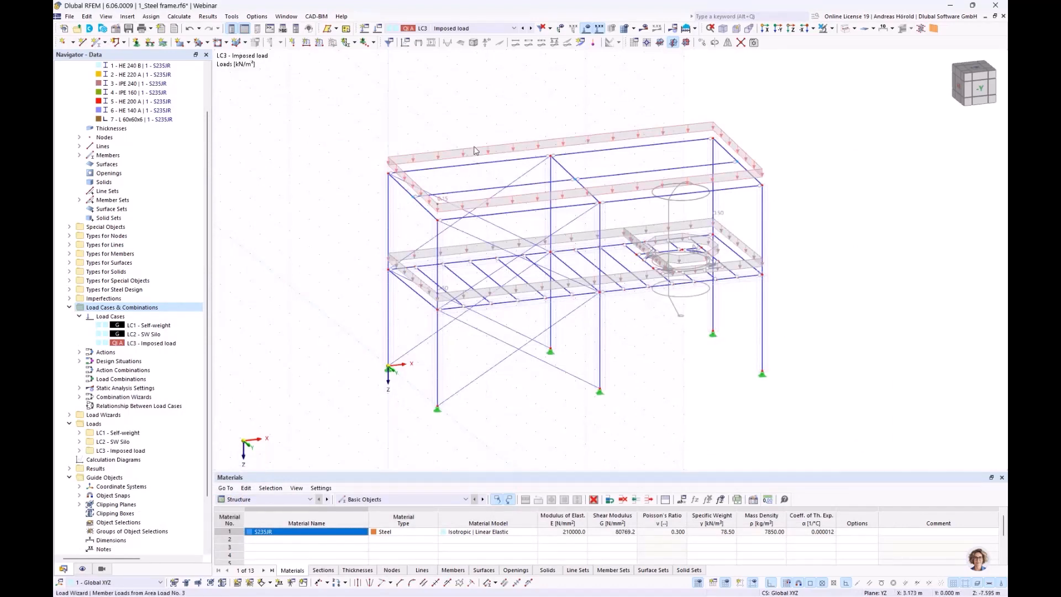
# - Delete the roof area load from LC3 and set the platform's area load magnitude to 2.50 kN/m²
pyautogui.press('Delete')
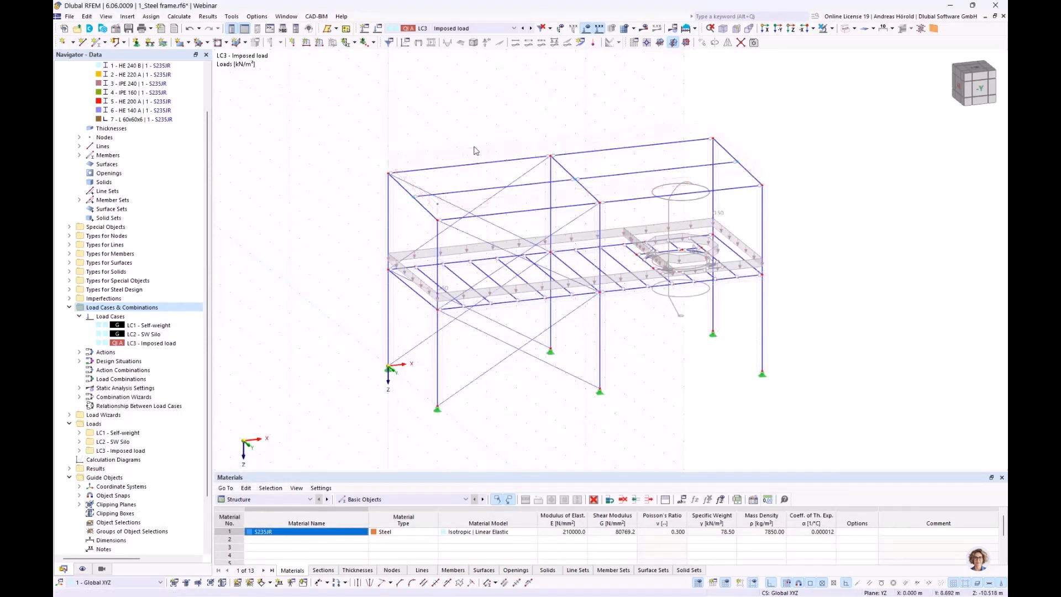
pyautogui.doubleClick(509, 246)
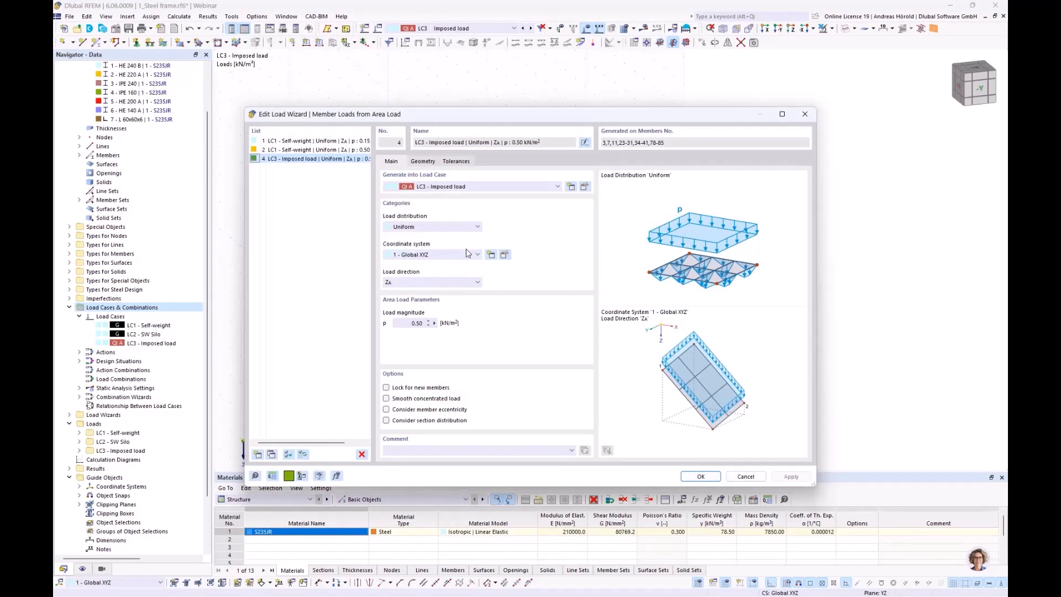
pyautogui.click(406, 326)
pyautogui.moveTo(402, 323); pyautogui.dragTo(472, 325)
pyautogui.click(424, 162)
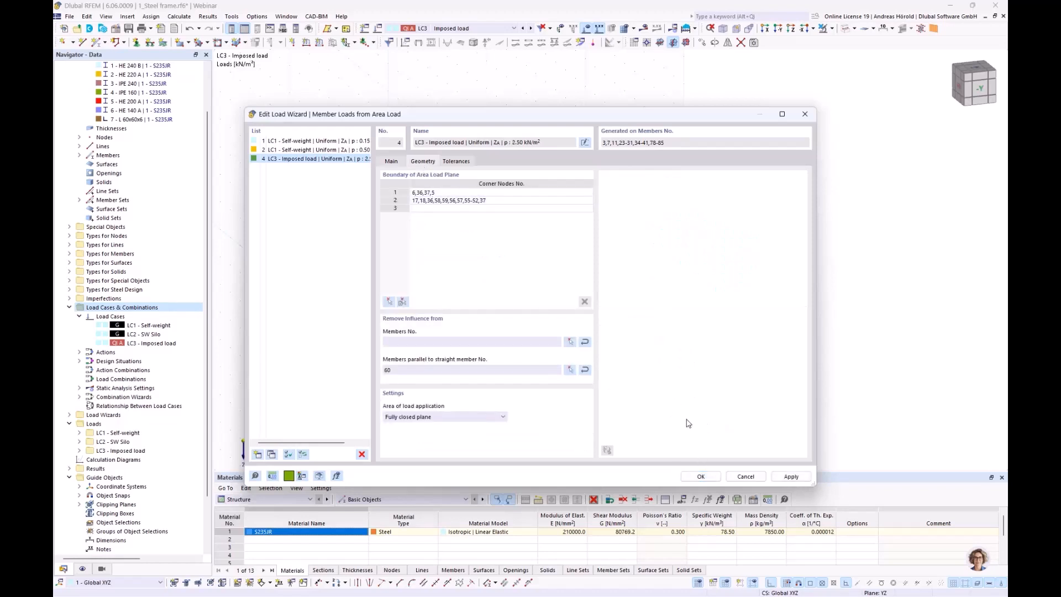
pyautogui.click(701, 476)
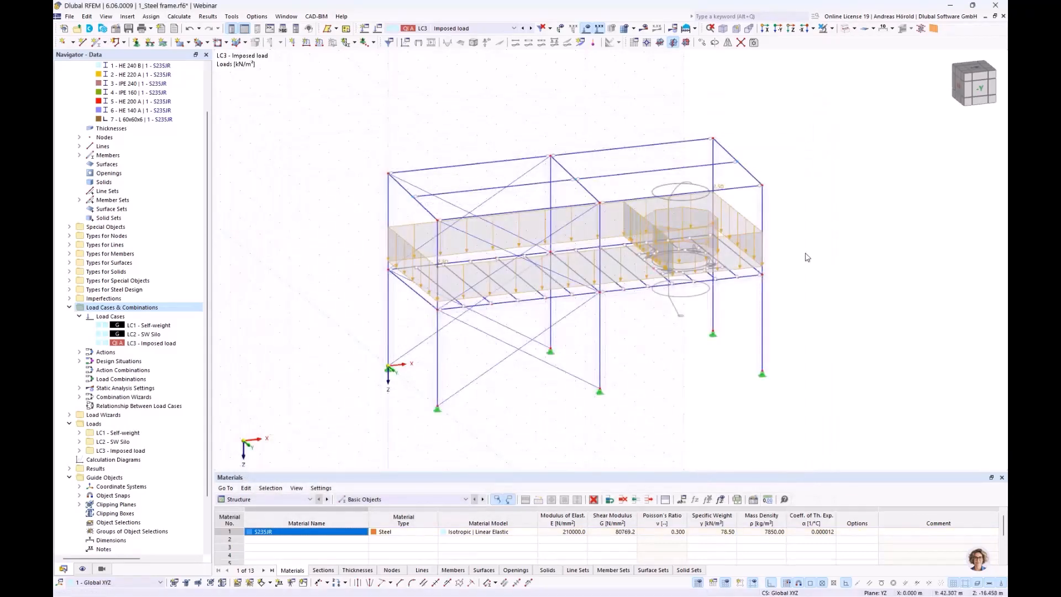
# - Create load case LC4 named "Silo filling" with the action category imposed loads category A: domestic, residential areas
pyautogui.scroll(2, 753, 183)
pyautogui.keyDown('ctrl'); pyautogui.moveTo(814, 285); pyautogui.dragTo(829, 256, button='middle'); pyautogui.keyUp('ctrl')
pyautogui.scroll(-2, 810, 291)
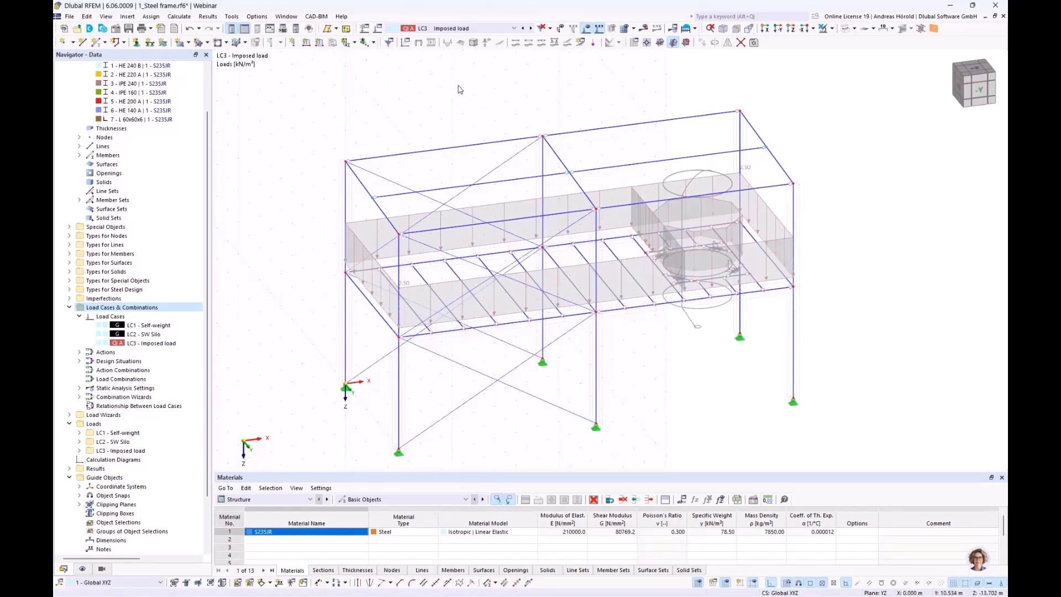
pyautogui.click(365, 30)
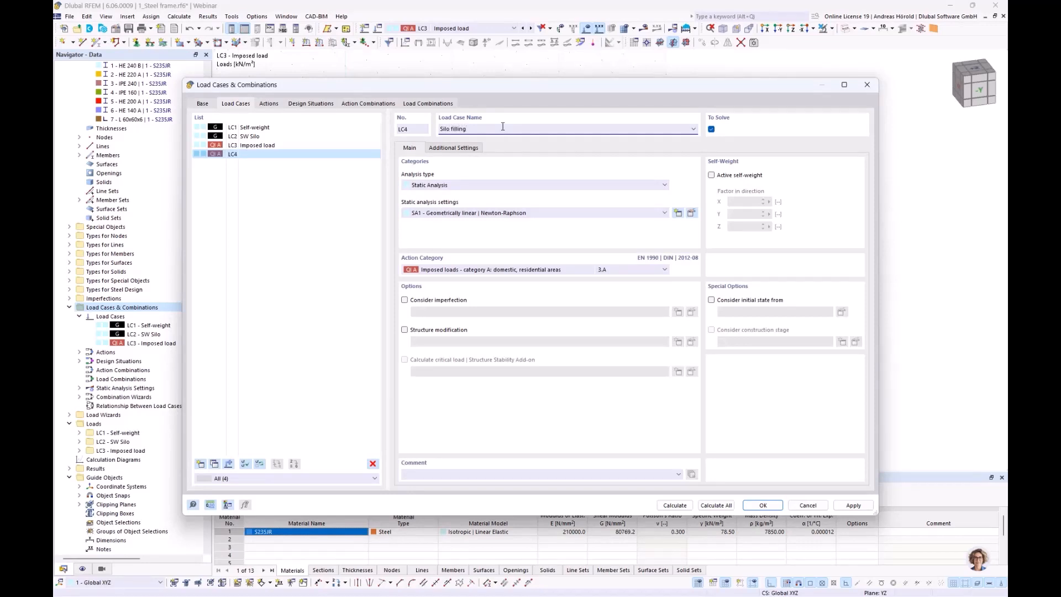
pyautogui.click(759, 504)
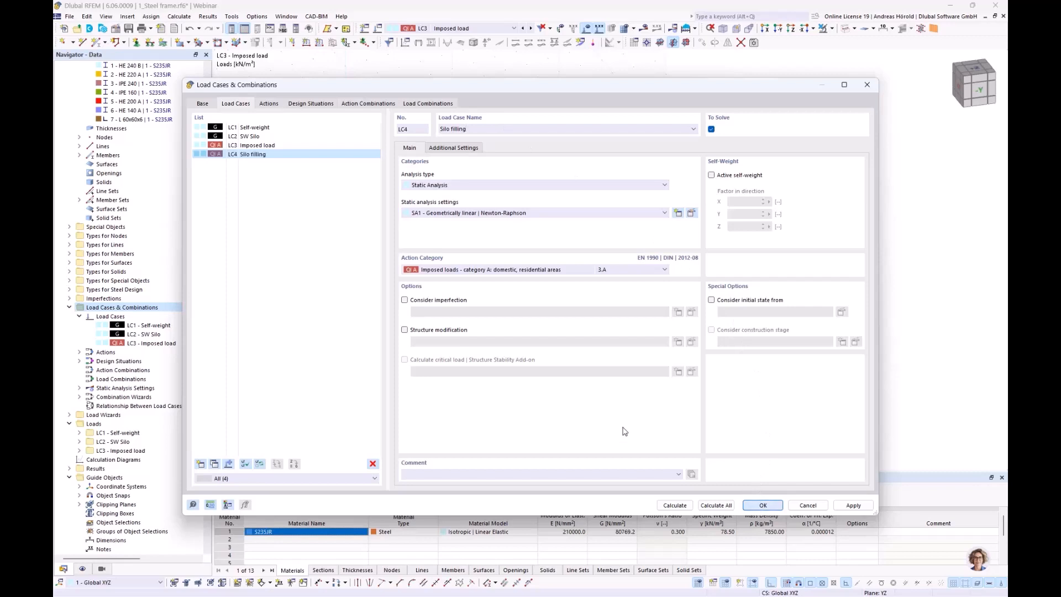
pyautogui.click(475, 271)
pyautogui.click(475, 275)
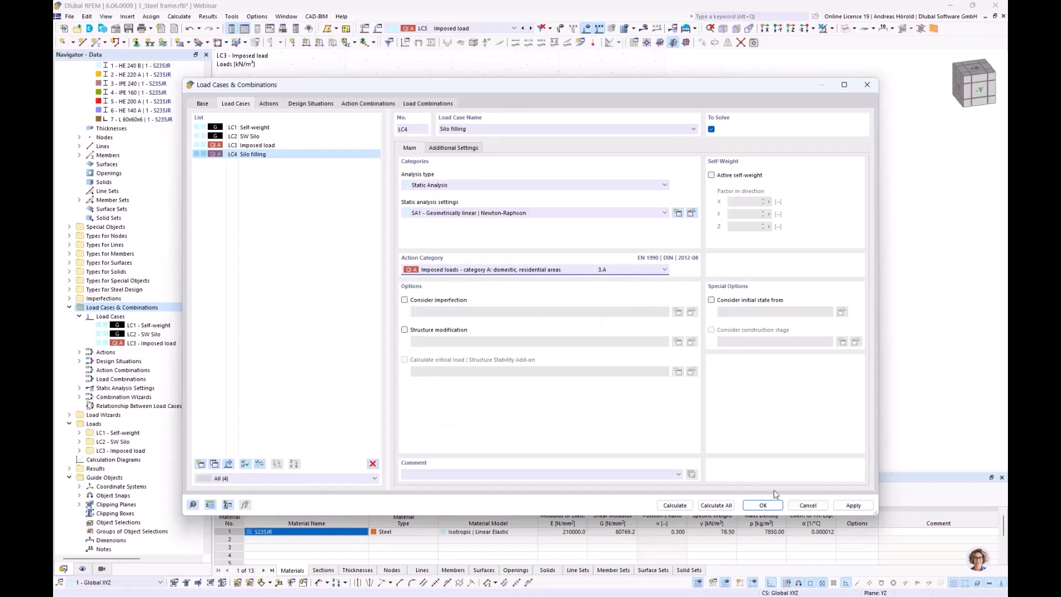
pyautogui.click(763, 506)
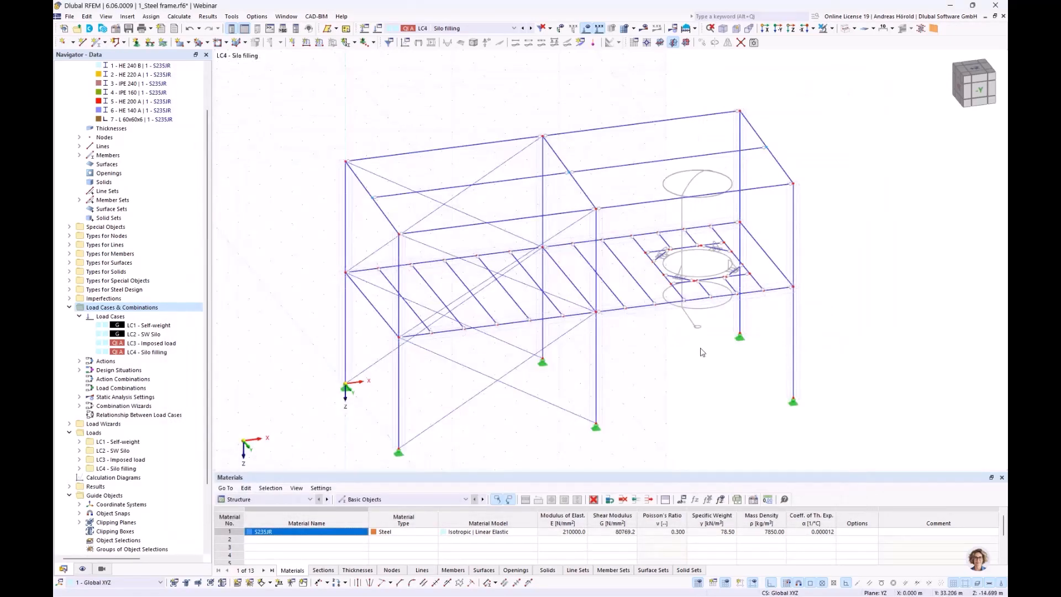
# - In plan view around the silo, define a concentrated member load of 10 kN at 50 % distance in LC4
pyautogui.click(792, 30)
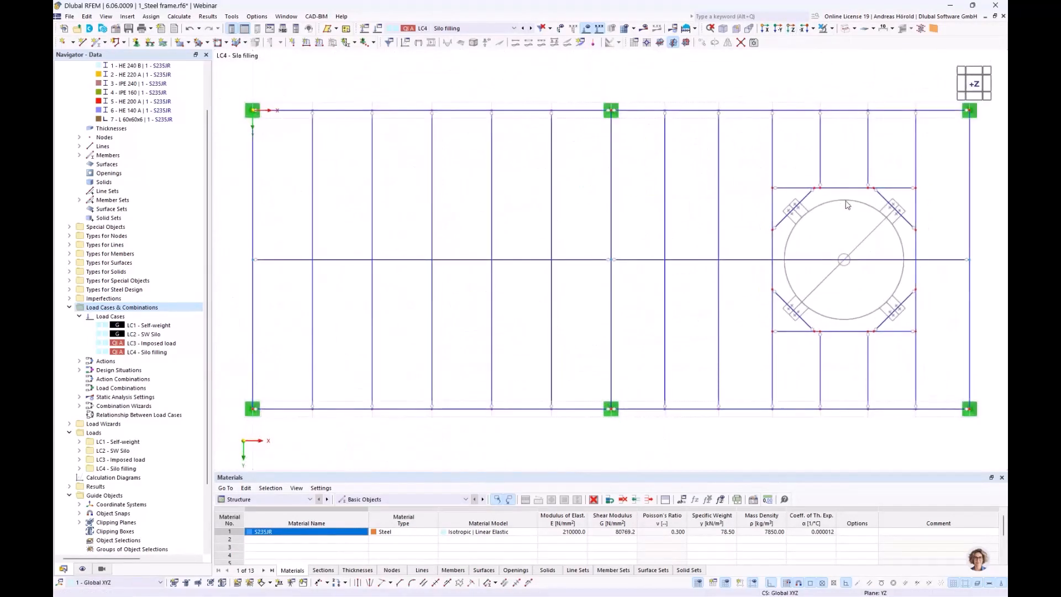
pyautogui.scroll(3, 856, 213)
pyautogui.moveTo(856, 213); pyautogui.dragTo(706, 209, button='middle')
pyautogui.scroll(1, 708, 210)
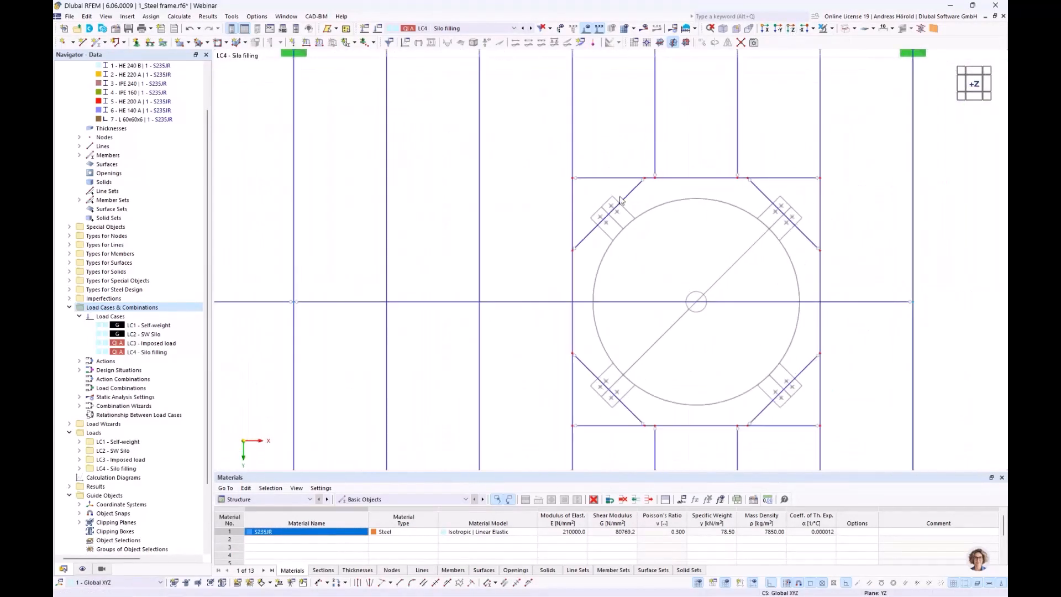
pyautogui.click(319, 43)
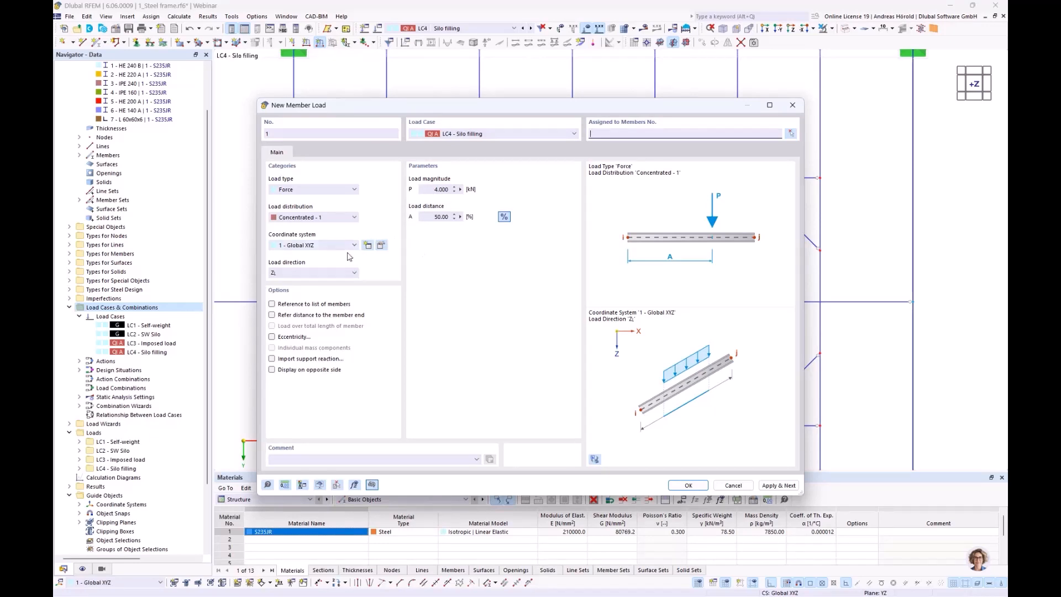
pyautogui.click(425, 189)
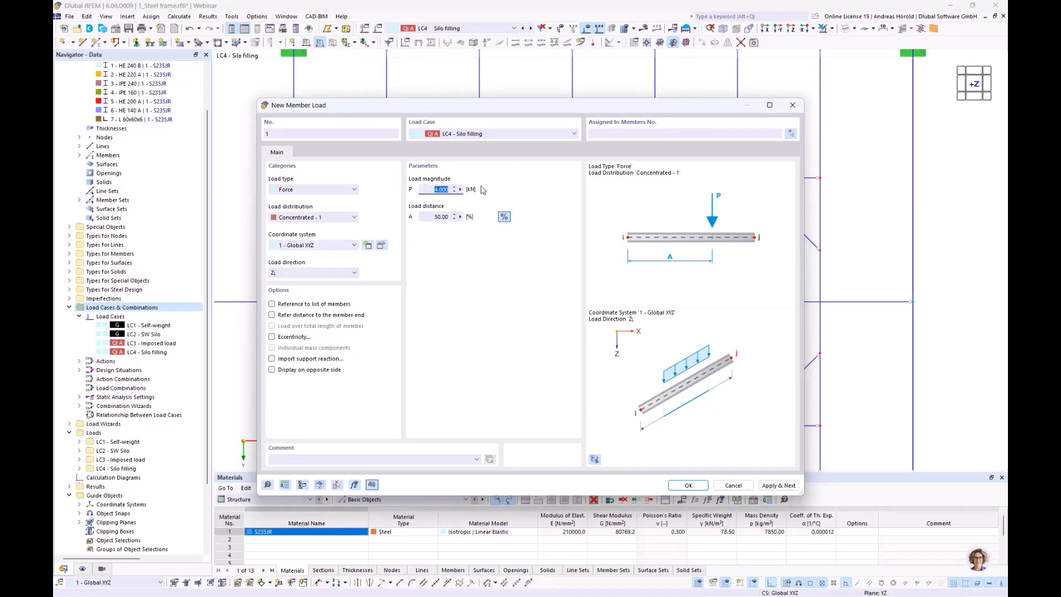
pyautogui.write('10')
pyautogui.click(685, 486)
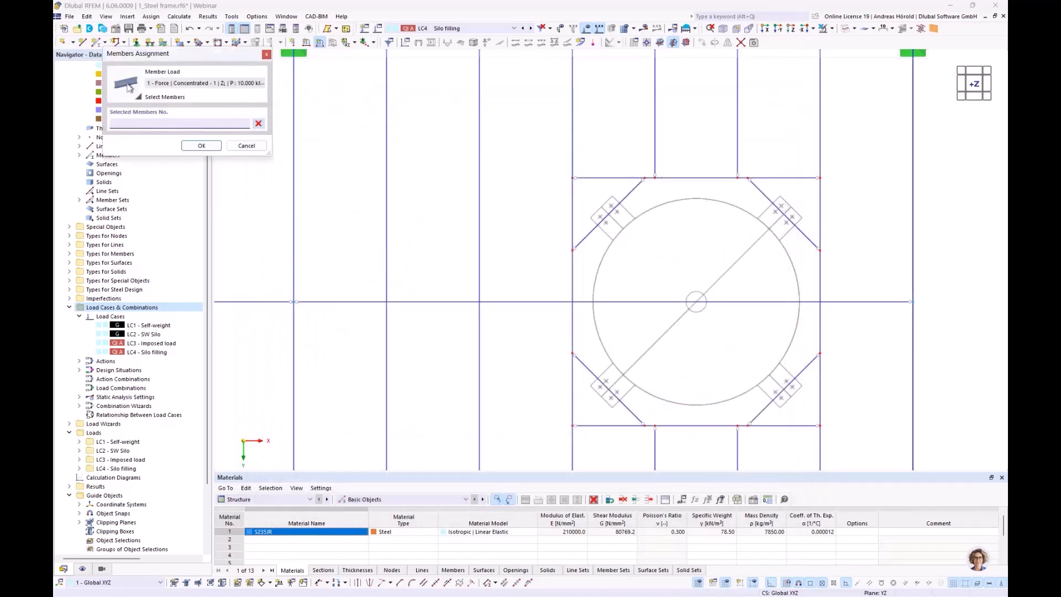
# - Assign the 10 kN member load to the four diagonal beams supporting the silo
pyautogui.moveTo(794, 201); pyautogui.dragTo(601, 237)
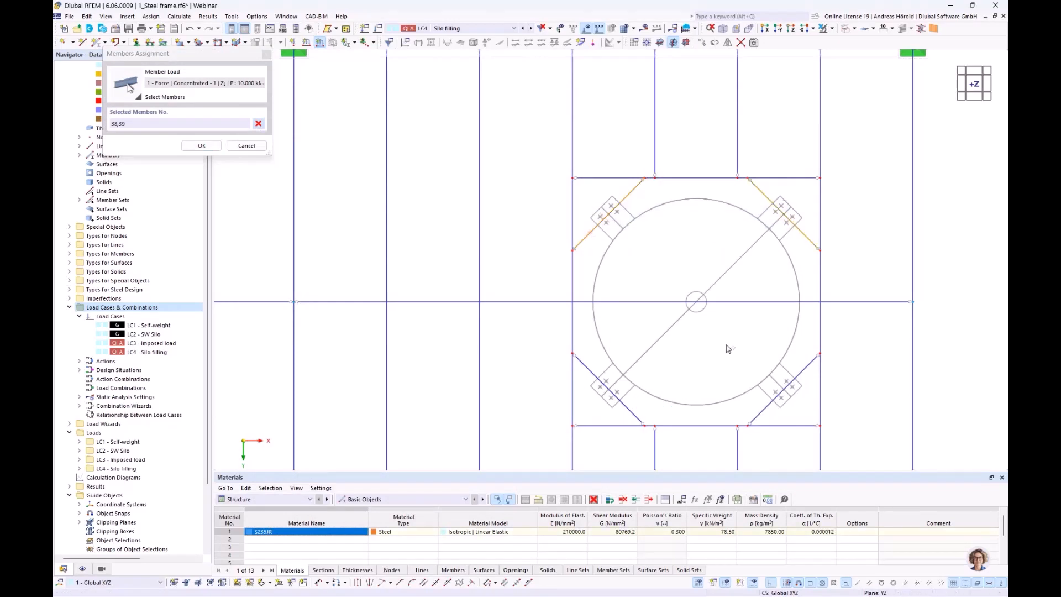
pyautogui.moveTo(798, 387); pyautogui.dragTo(611, 411)
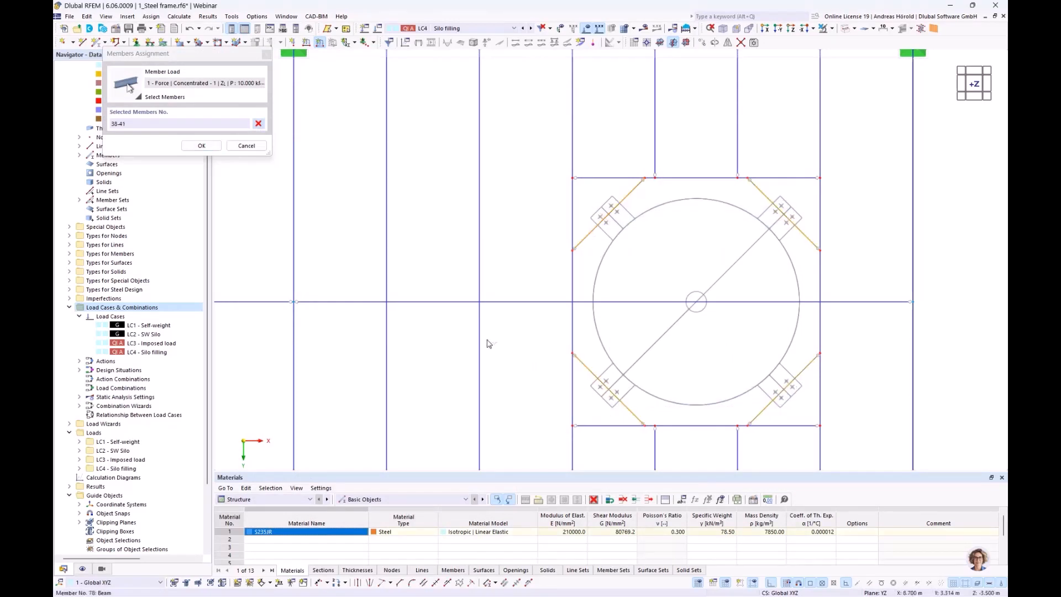
pyautogui.click(201, 146)
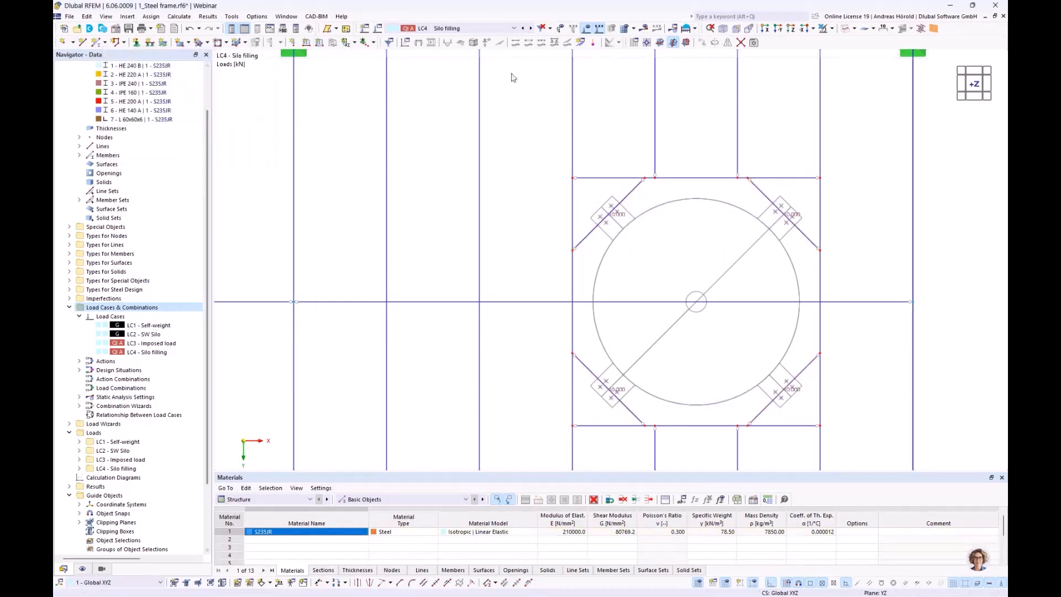
# - Create load case LC5 named "Snow" with the action category snow/ice loads - H <= 1000 m
pyautogui.keyDown('ctrl'); pyautogui.moveTo(563, 225); pyautogui.dragTo(595, 261, button='middle'); pyautogui.keyUp('ctrl')
pyautogui.scroll(-1, 600, 113)
pyautogui.scroll(2, 594, 263)
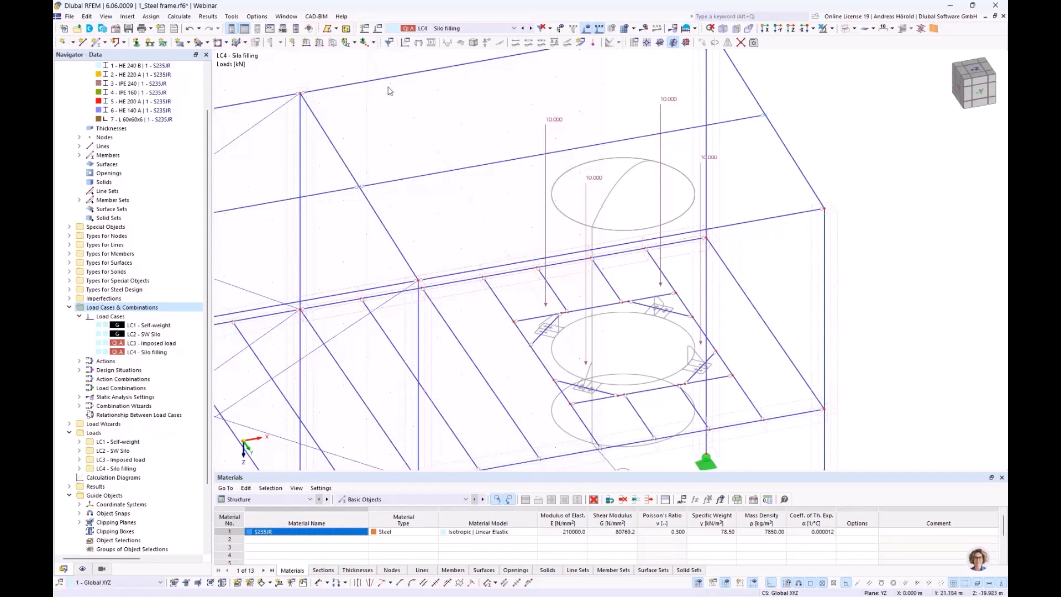
pyautogui.click(364, 30)
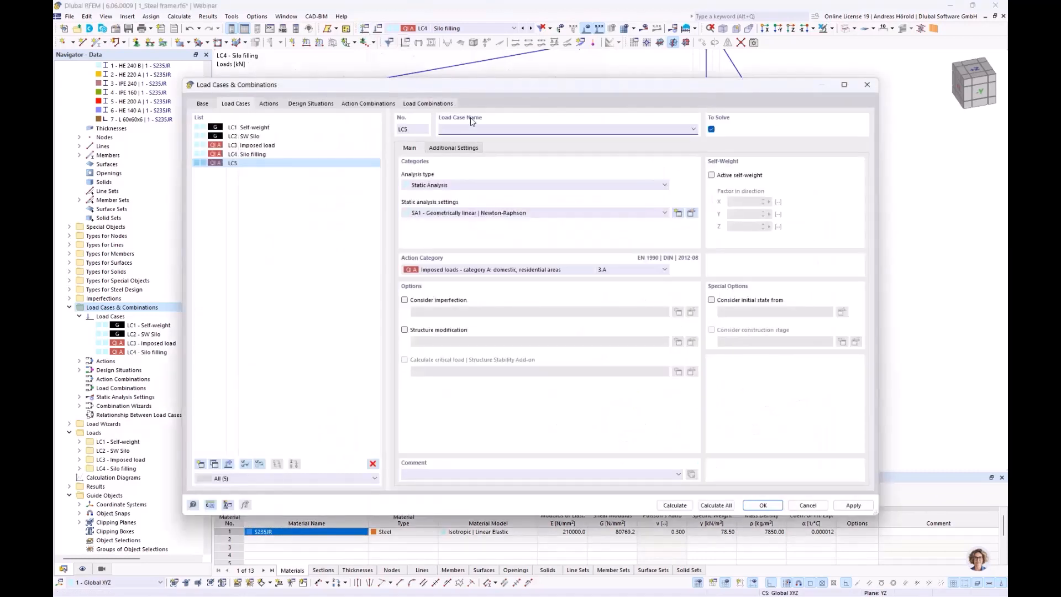
pyautogui.click(471, 272)
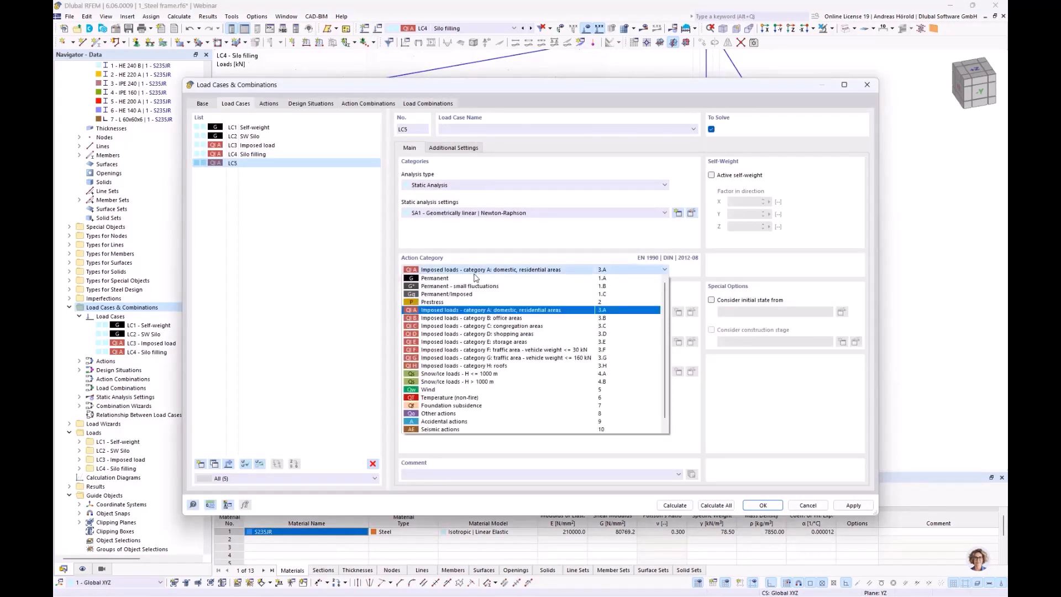
pyautogui.click(479, 374)
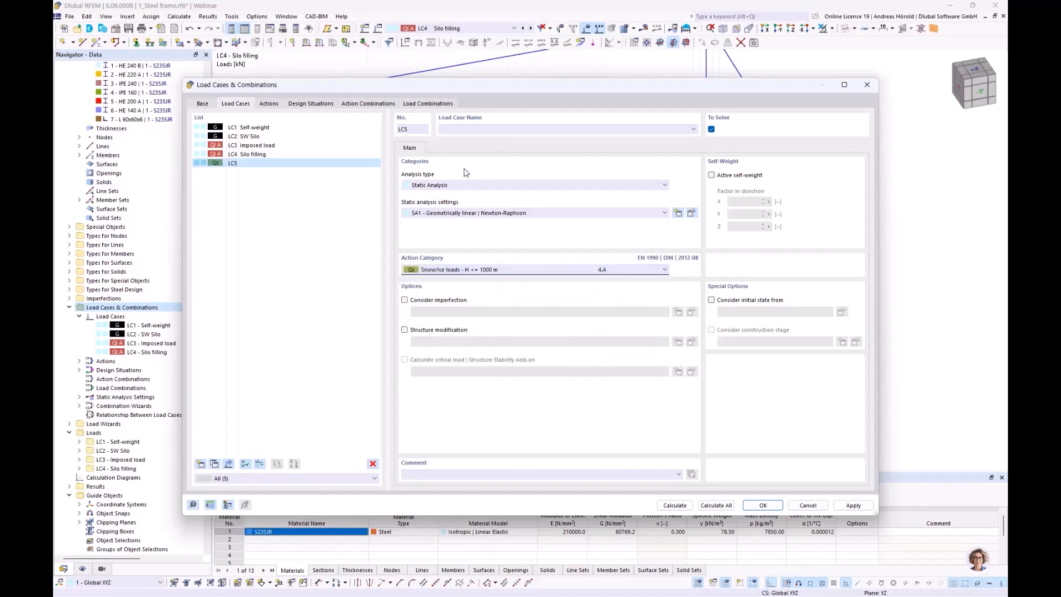
pyautogui.click(474, 128)
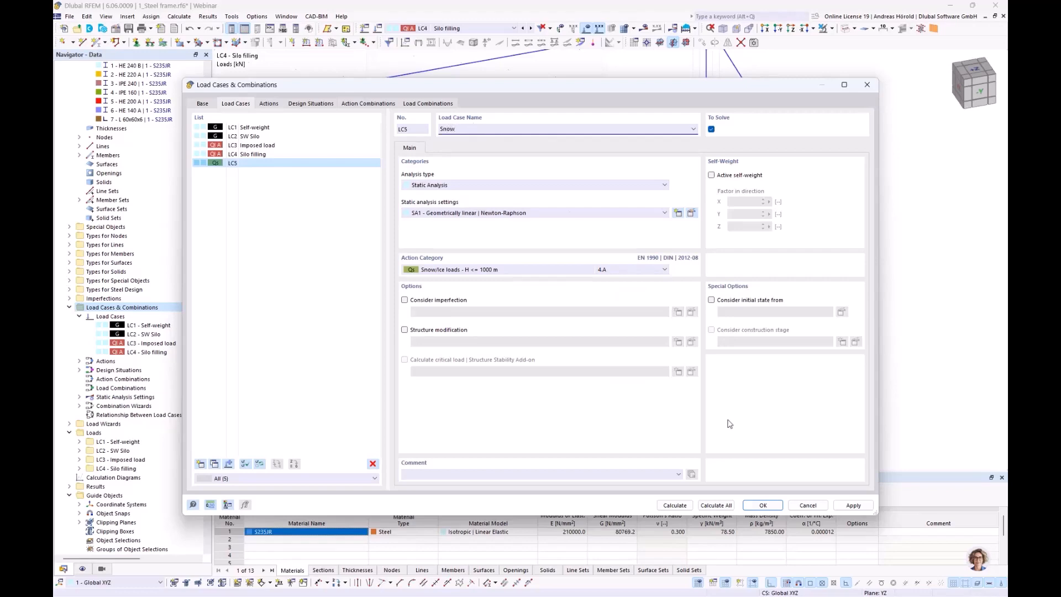
pyautogui.click(763, 505)
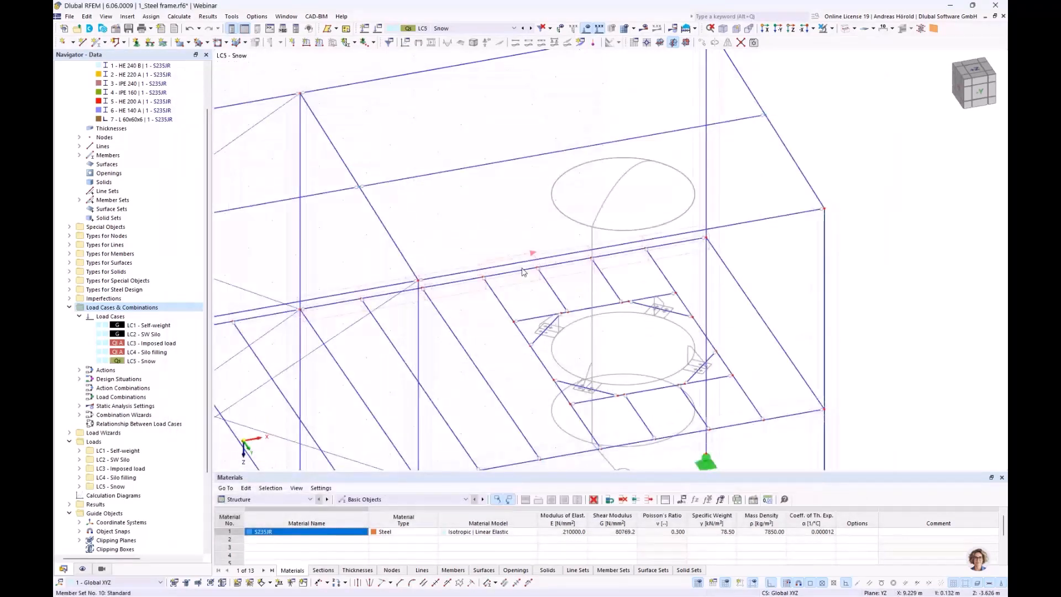
# - Start a new snow load wizard for LC5 with the flat/monopitch roof type
pyautogui.scroll(-2, 523, 272)
pyautogui.keyDown('ctrl'); pyautogui.moveTo(520, 297); pyautogui.dragTo(663, 303, button='middle'); pyautogui.keyUp('ctrl')
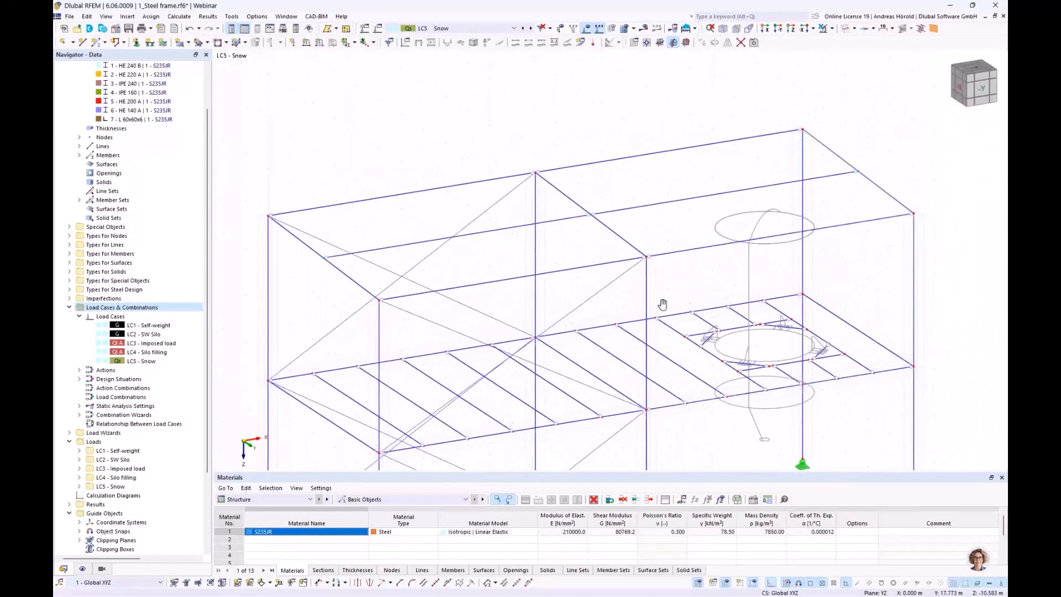
pyautogui.click(128, 17)
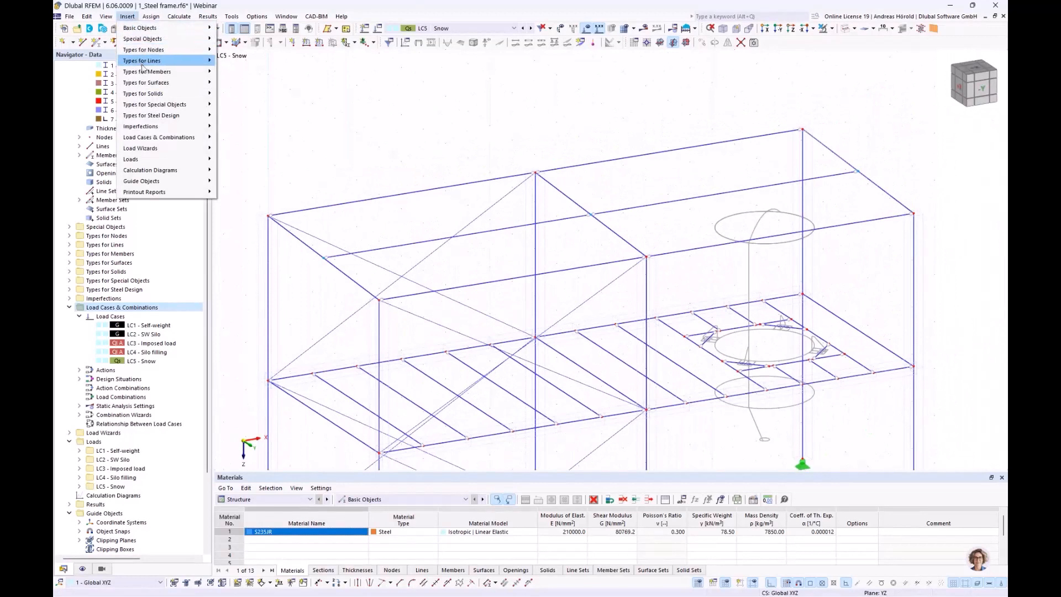
pyautogui.moveTo(168, 149)
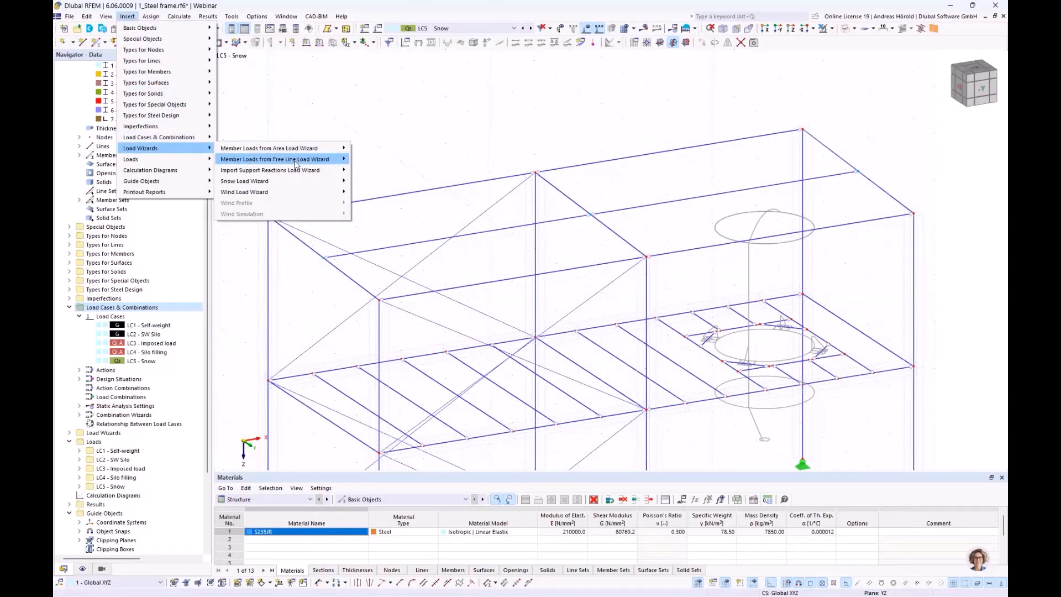
pyautogui.moveTo(297, 184)
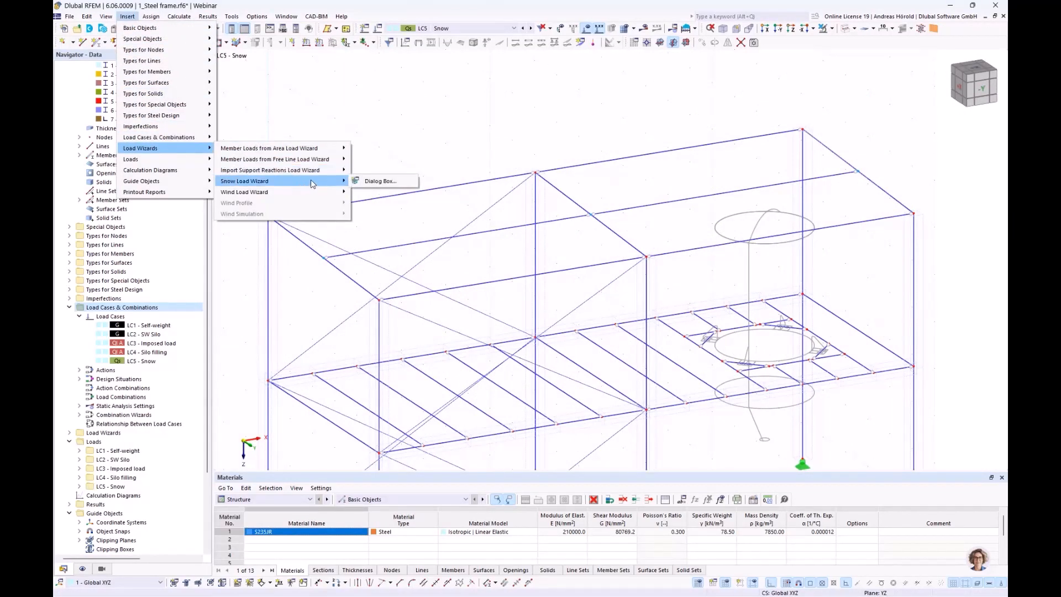
pyautogui.click(381, 183)
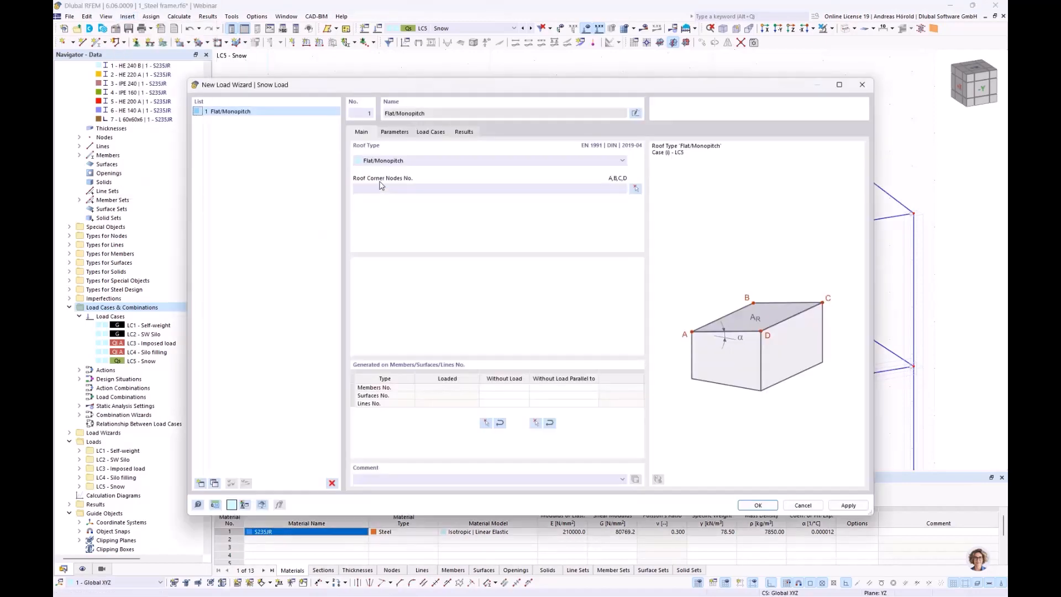
pyautogui.click(416, 160)
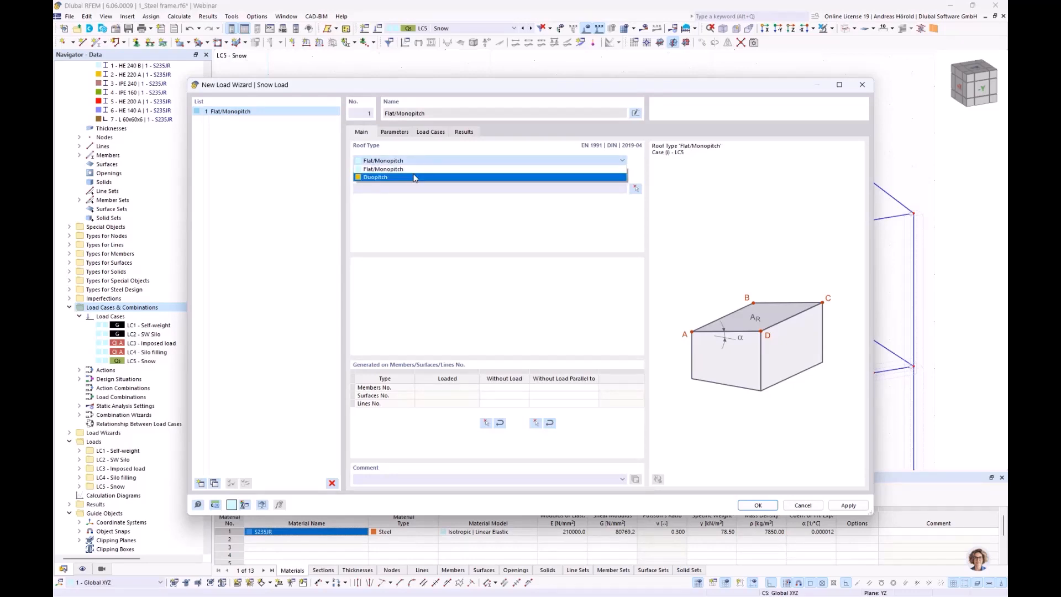
pyautogui.click(417, 171)
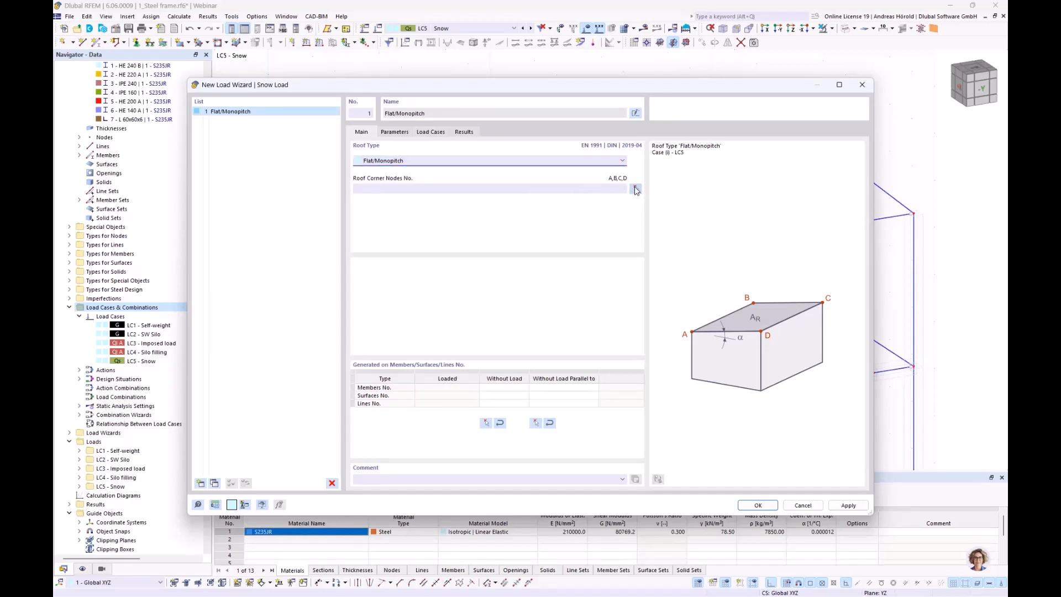
# - Define the snow-loaded roof area by its four corner nodes 14, 2, 4 and 16
pyautogui.click(635, 190)
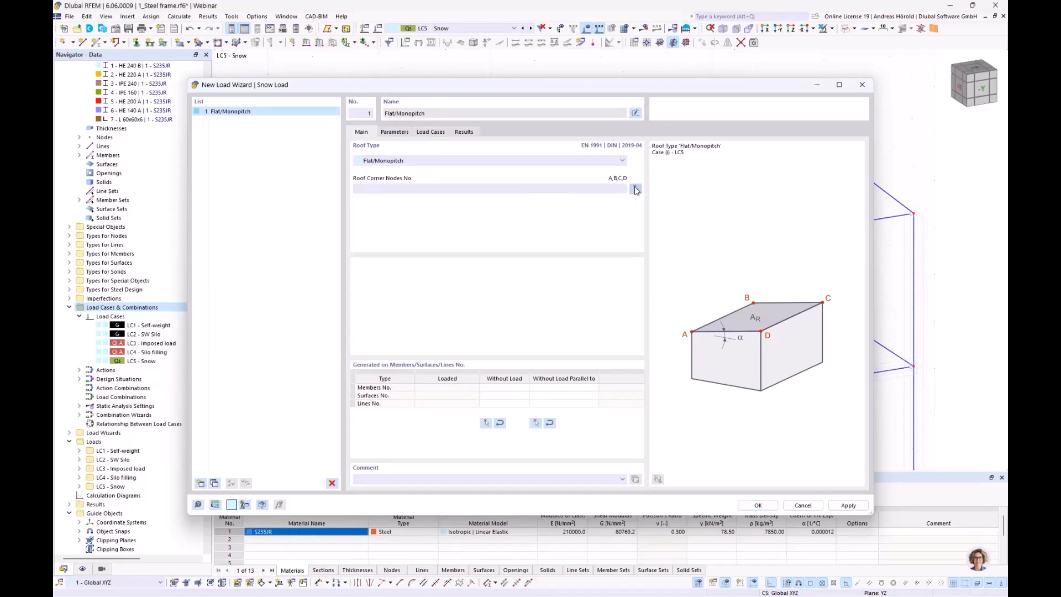
pyautogui.click(913, 214)
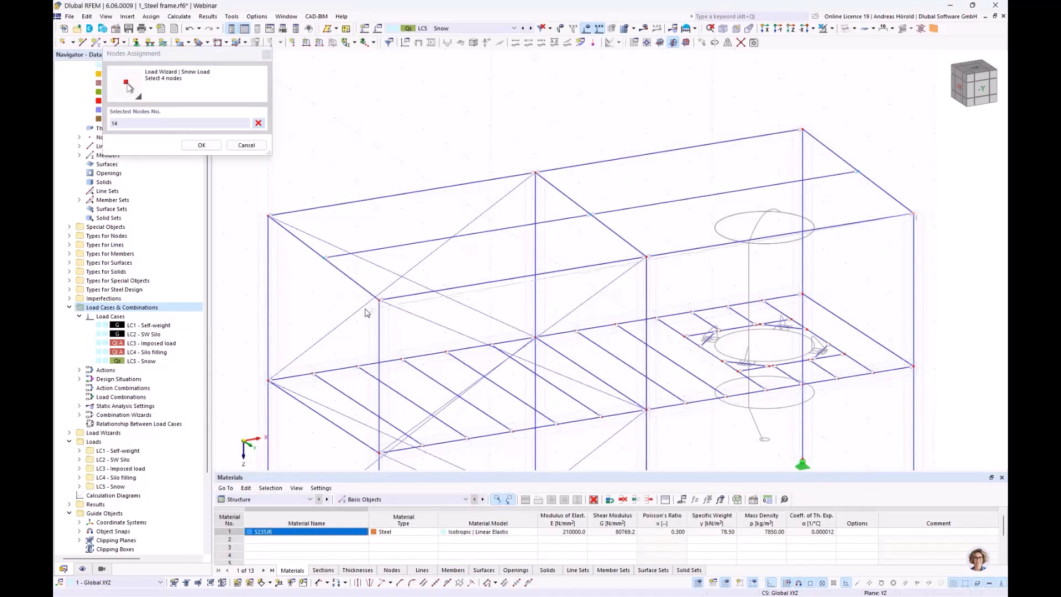
pyautogui.click(331, 253)
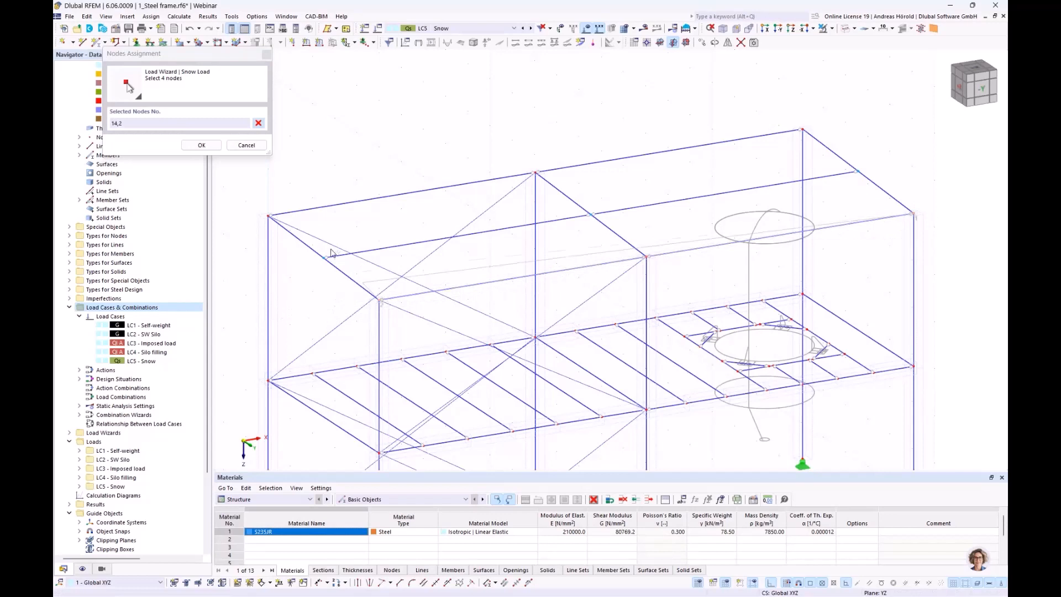
pyautogui.click(269, 215)
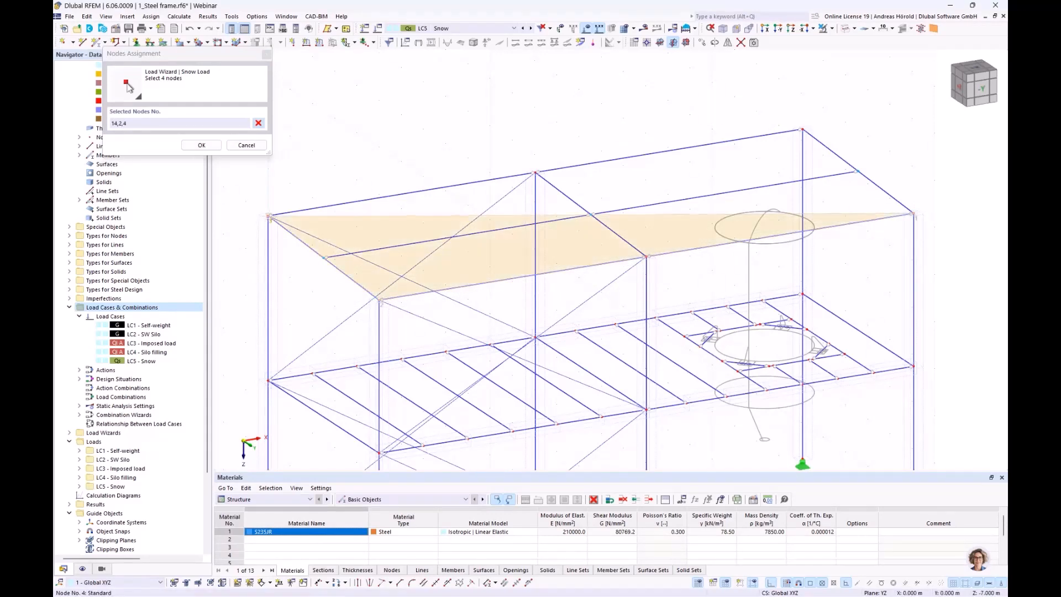
pyautogui.click(803, 130)
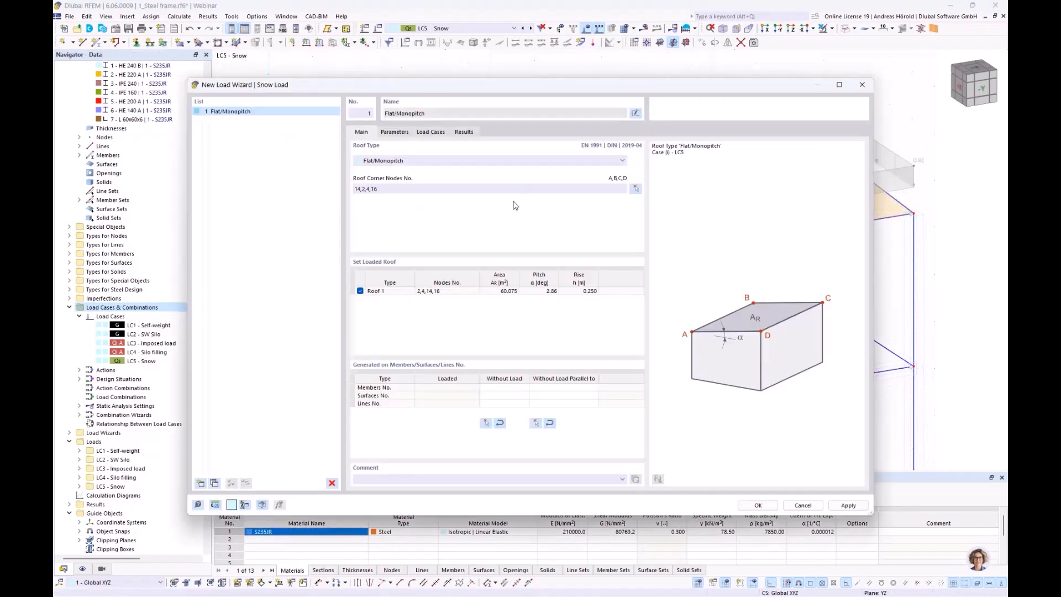
# - Exclude roof members parallel to end beam no. 4 from the snow load and open the wizard's location and load parameters
pyautogui.click(553, 388)
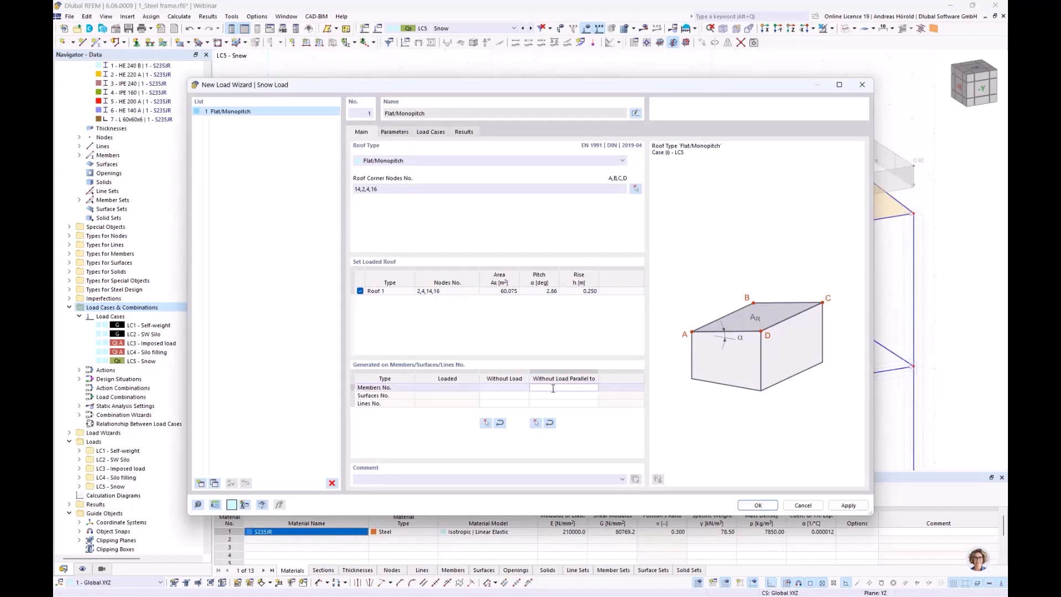
pyautogui.click(536, 423)
pyautogui.click(364, 288)
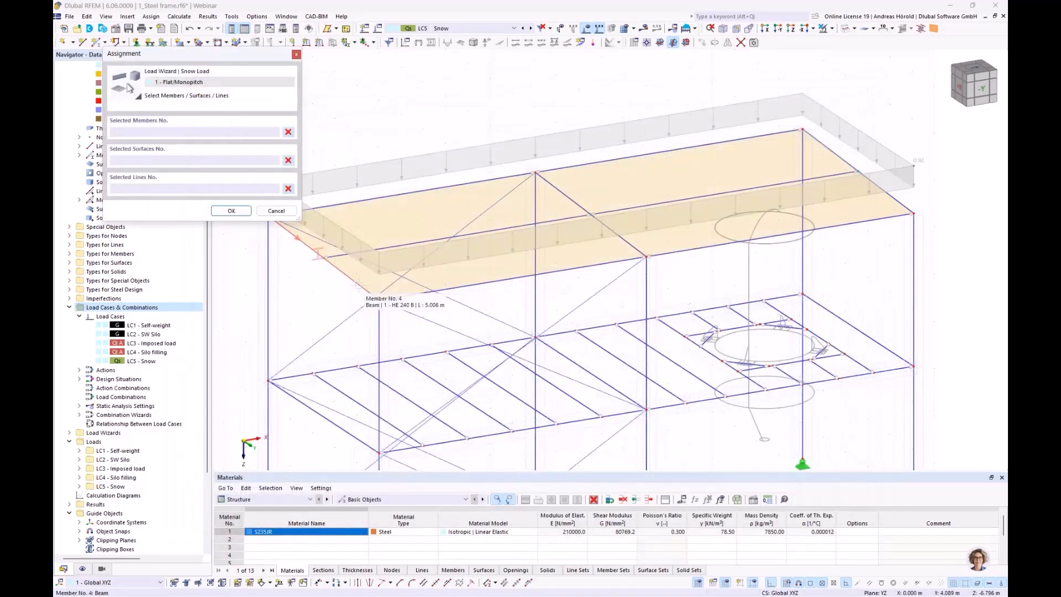
pyautogui.click(231, 211)
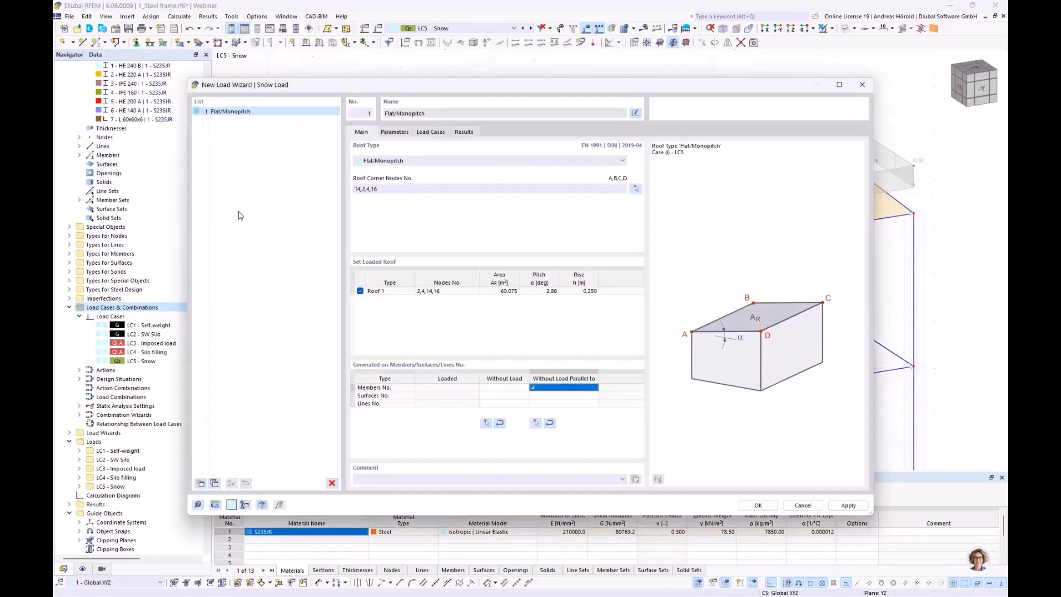
pyautogui.click(395, 132)
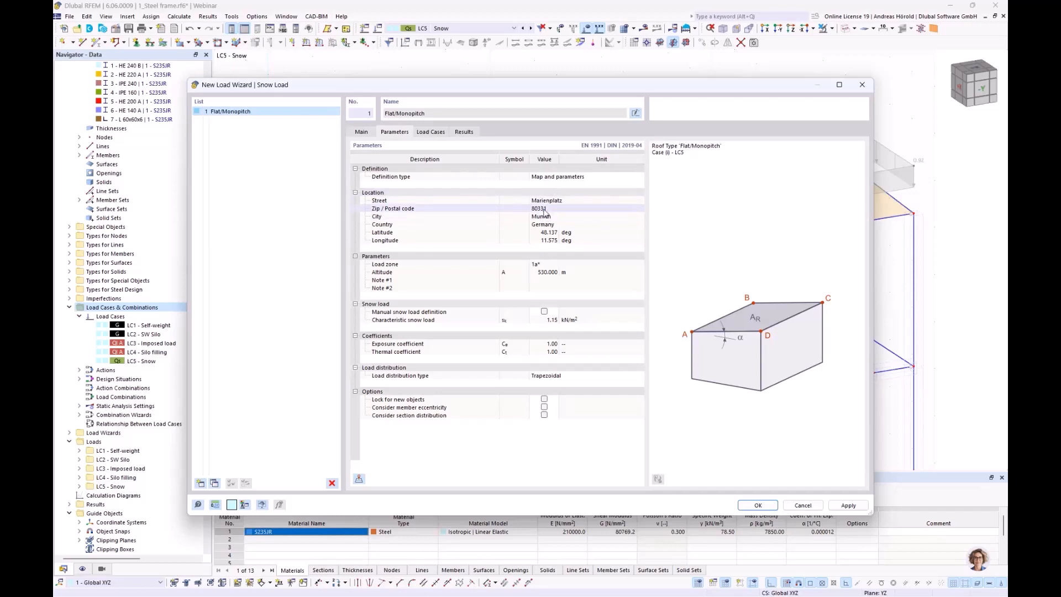
# - Check the snow wizard's definition types, keep Map and parameters, and generate Case (i) into LC5 - Snow
pyautogui.click(571, 177)
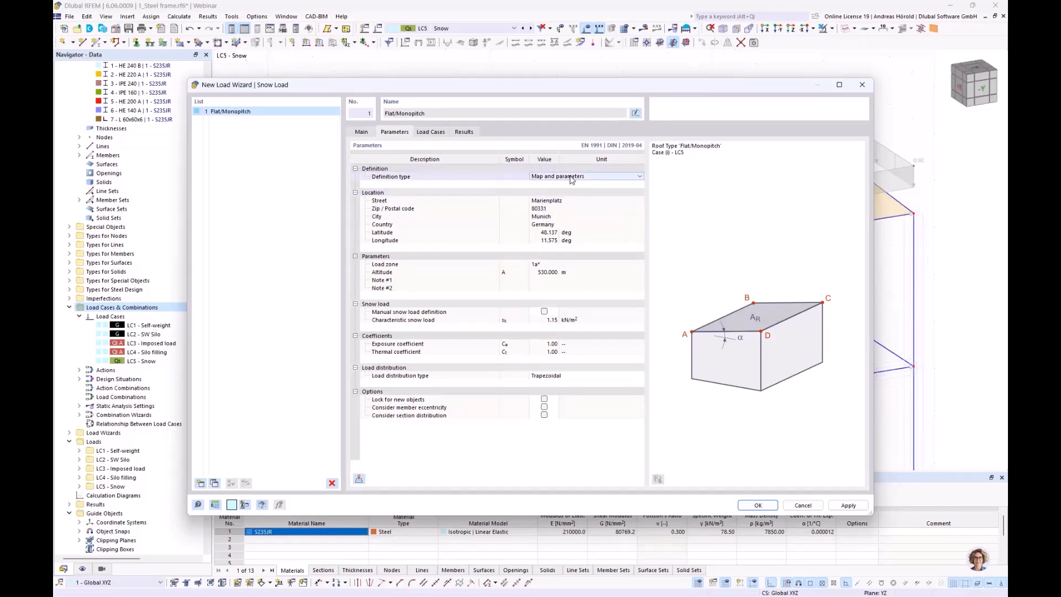
pyautogui.click(571, 177)
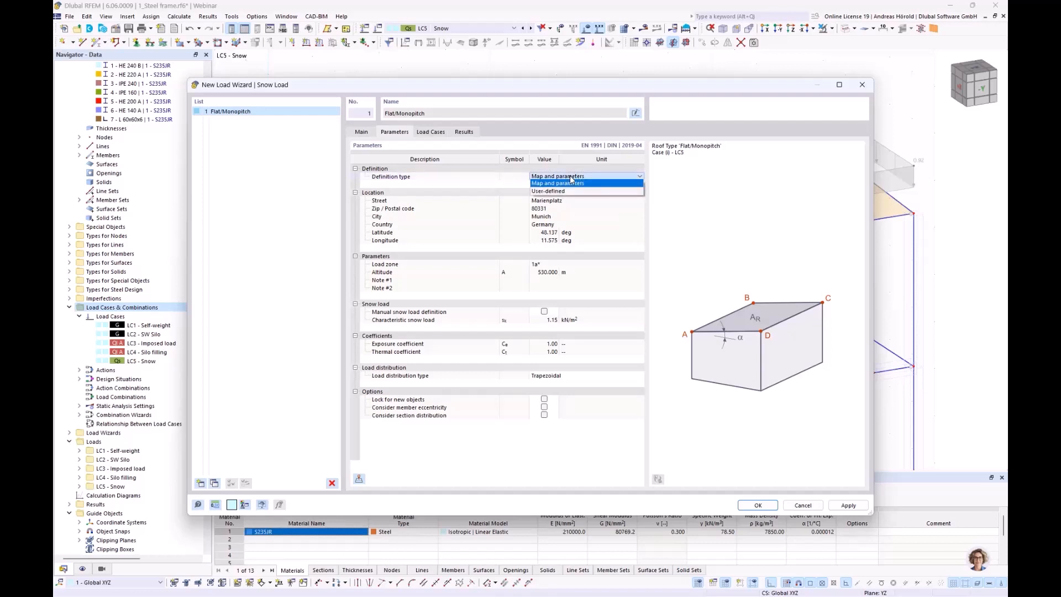
pyautogui.click(615, 210)
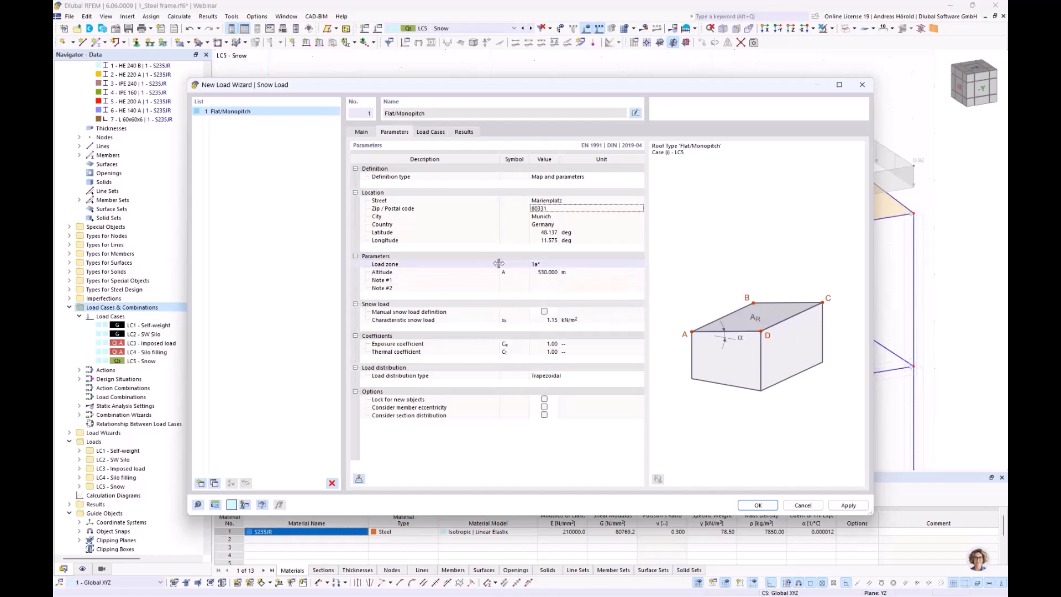
pyautogui.click(428, 132)
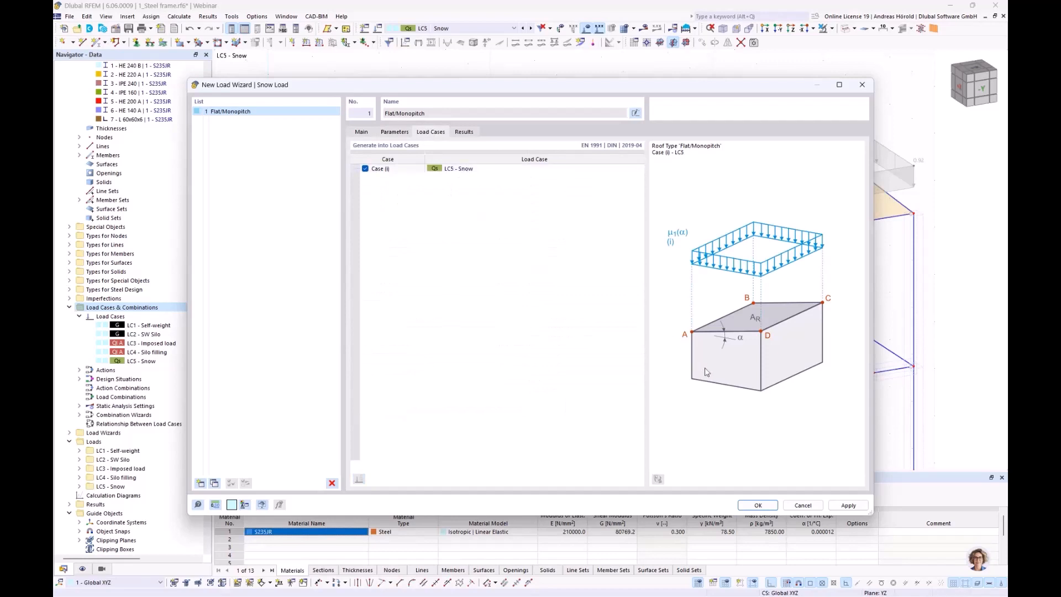
pyautogui.click(758, 505)
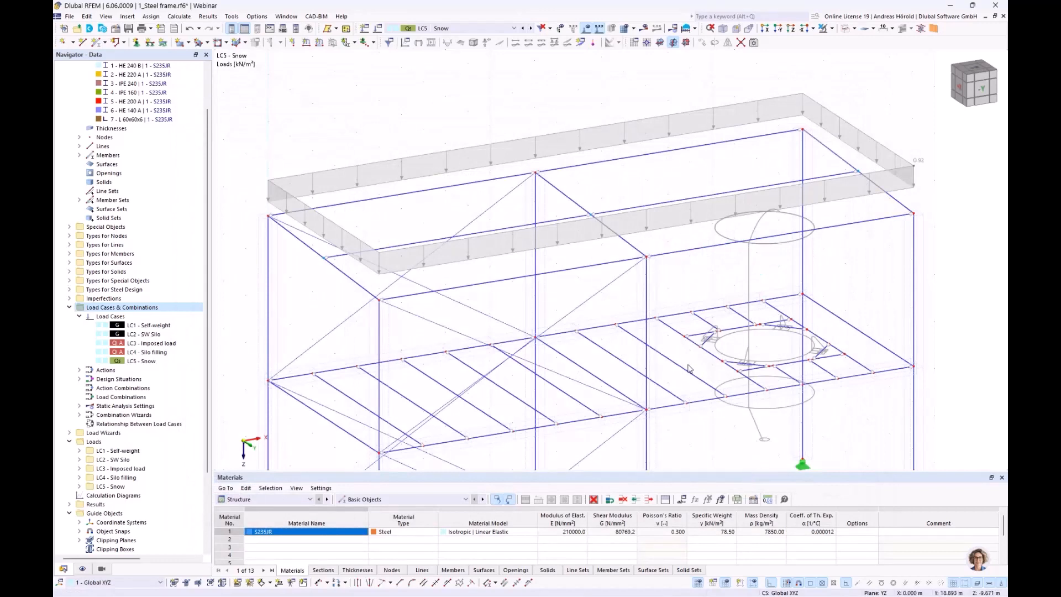
# - Display the wizard's generated snow loads separately on the roof members, then return to the area load display
pyautogui.rightClick(556, 139)
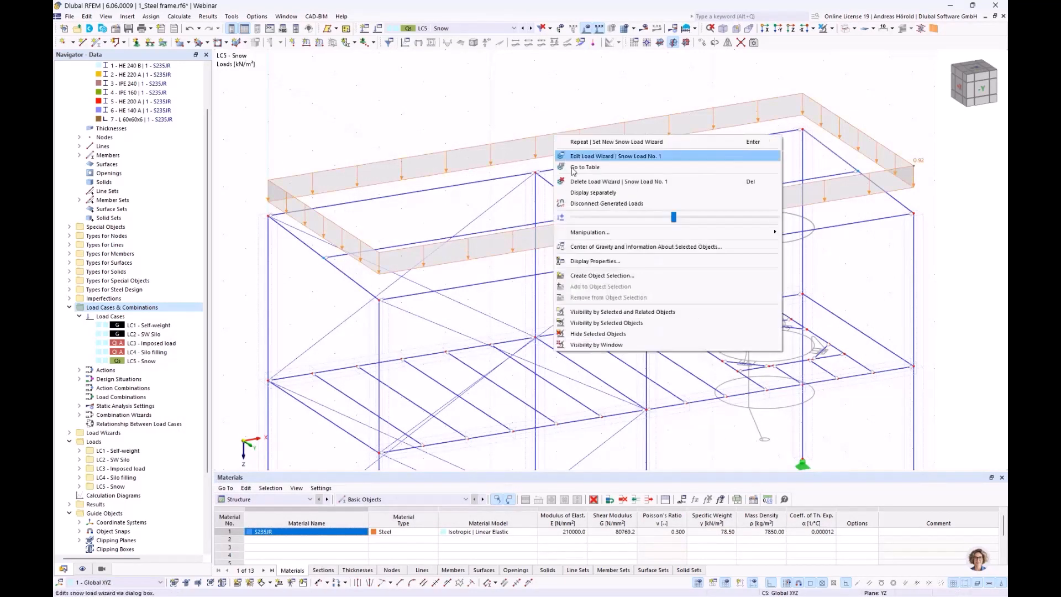
pyautogui.click(592, 193)
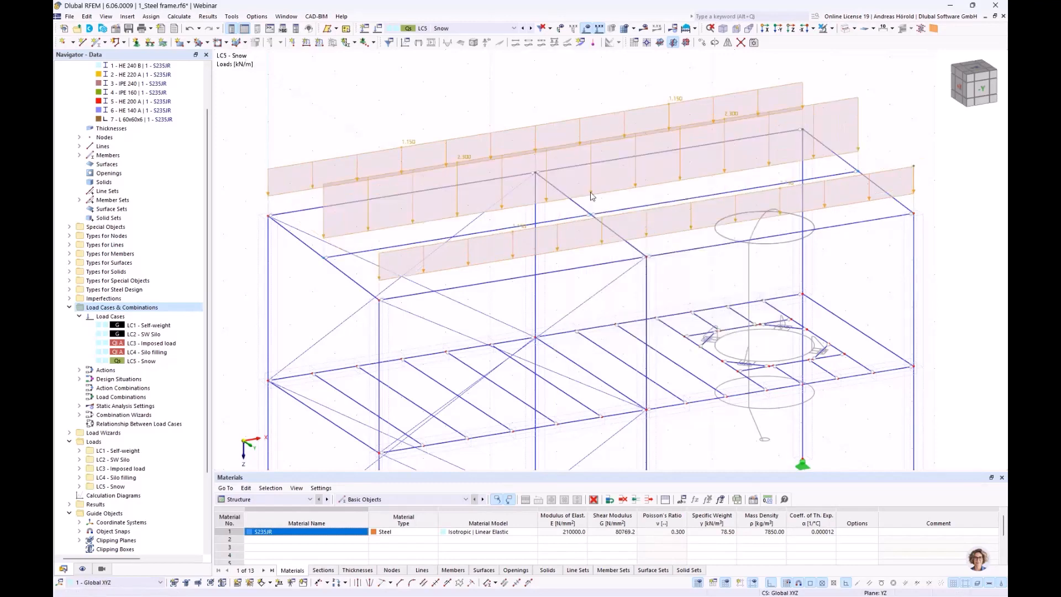
pyautogui.rightClick(582, 125)
pyautogui.click(610, 168)
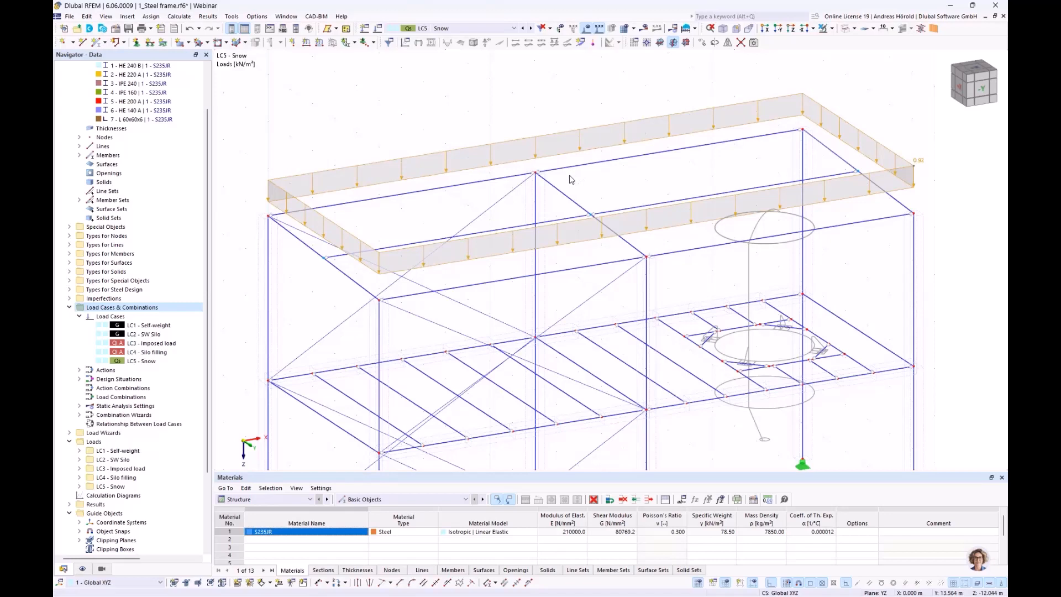
# - Create load case LC6 named "Wx+" with the action category Wind
pyautogui.click(365, 30)
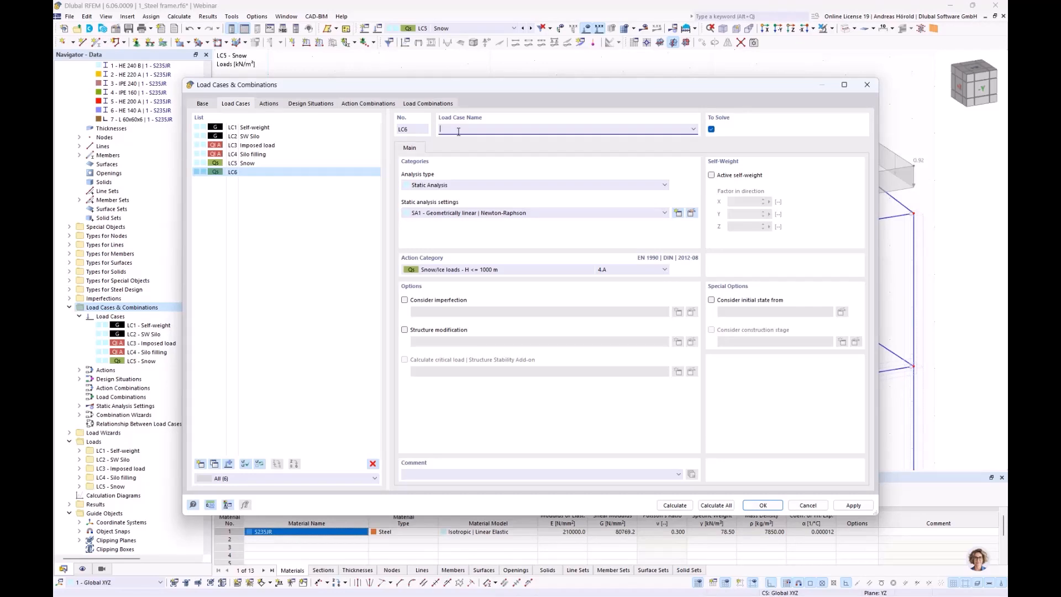
pyautogui.click(467, 271)
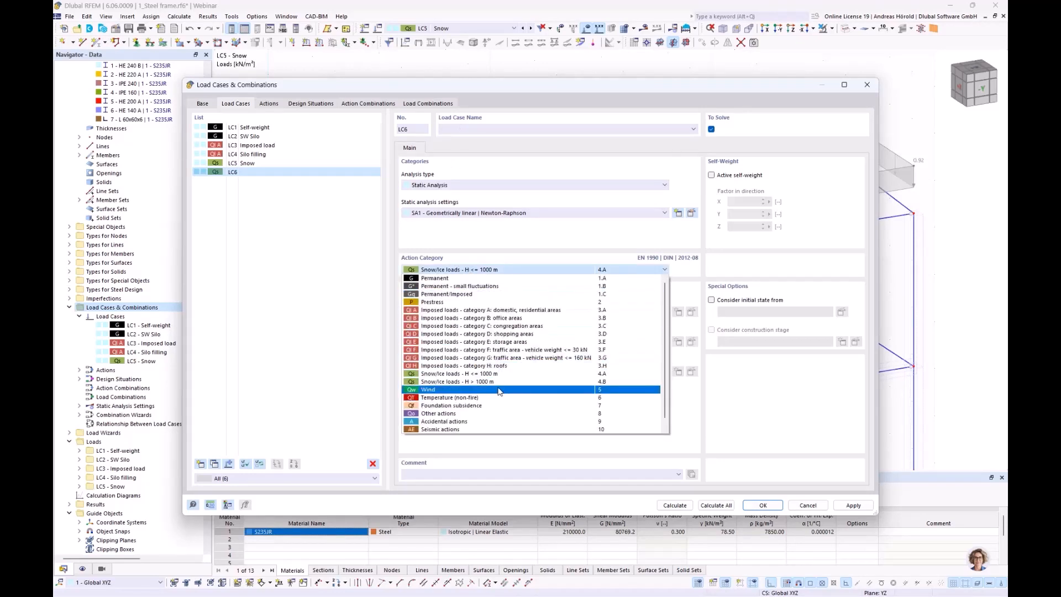
pyautogui.click(500, 390)
pyautogui.click(471, 130)
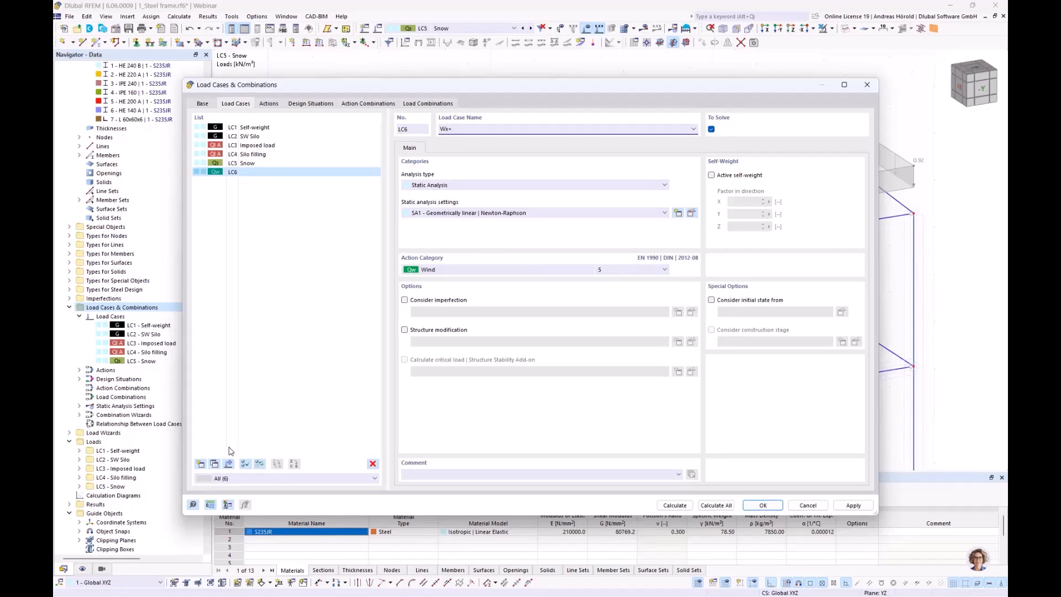
# - Copy the Wx+ load case as LC7 and rename it "Wx-"
pyautogui.click(215, 464)
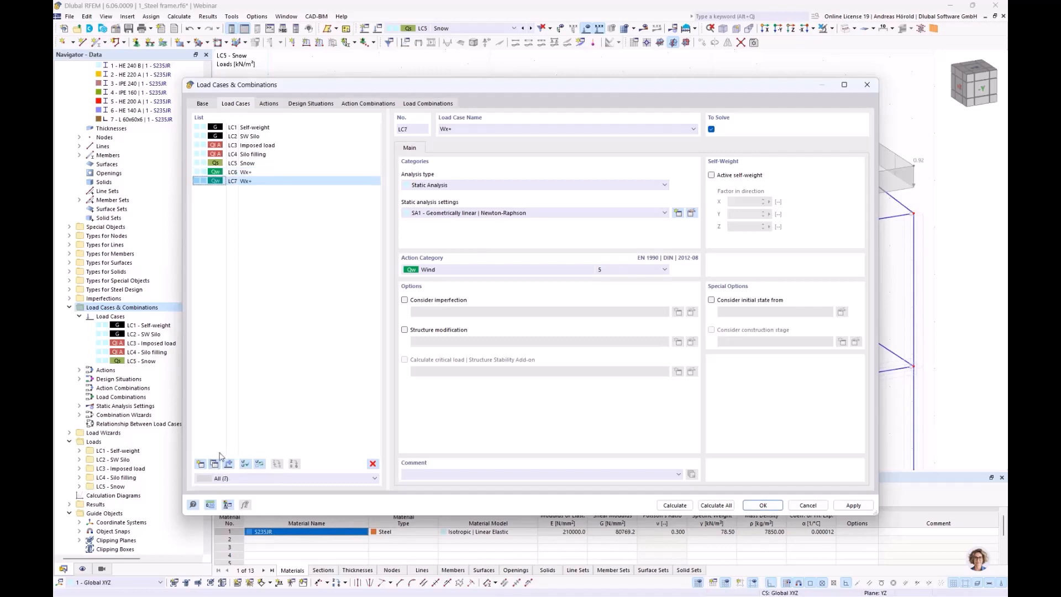
pyautogui.moveTo(449, 128); pyautogui.dragTo(464, 126)
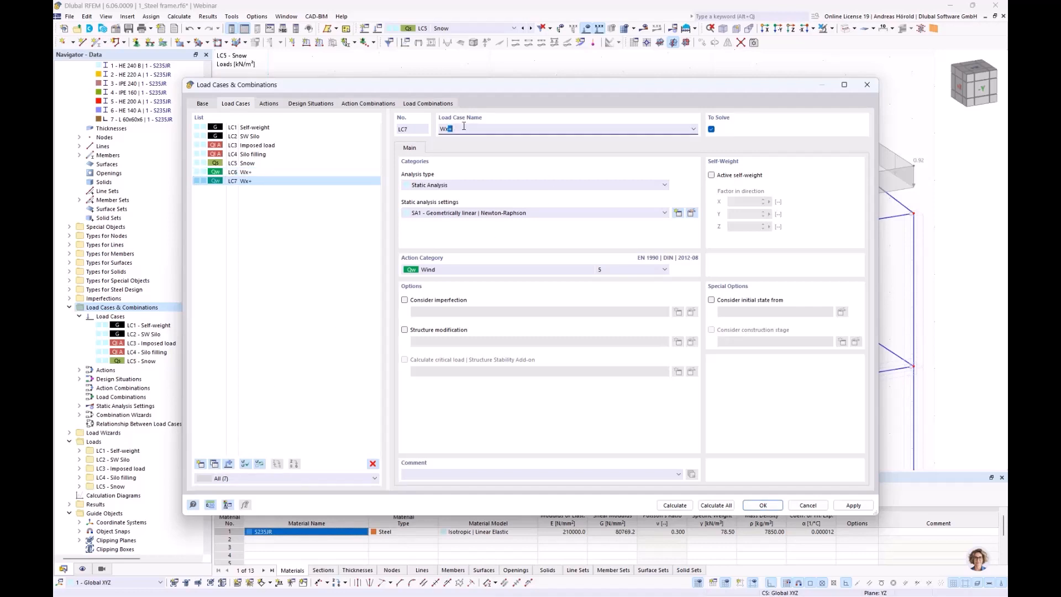
pyautogui.write('-')
# - Create wind load cases LC8 "Wy+" and LC9 "Wy-" as copies and accept the load case definitions
pyautogui.click(215, 465)
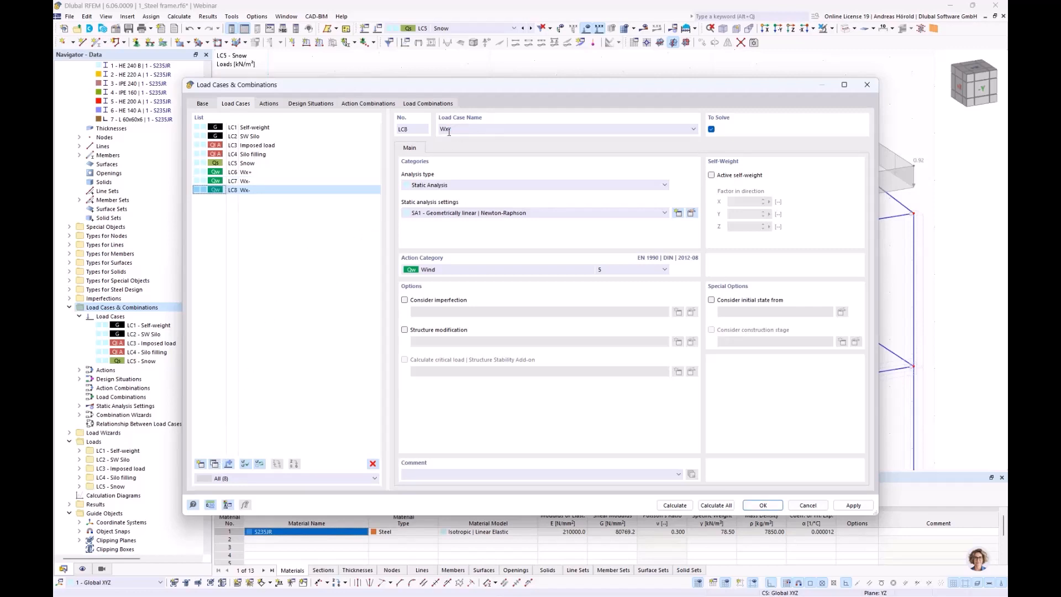
pyautogui.moveTo(447, 129); pyautogui.dragTo(469, 128)
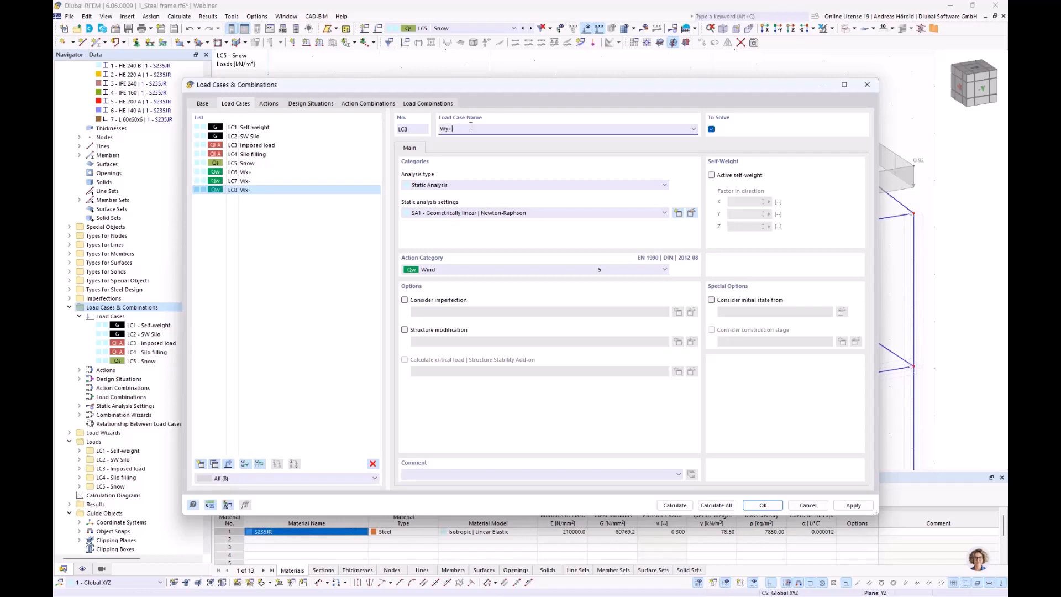
pyautogui.click(215, 465)
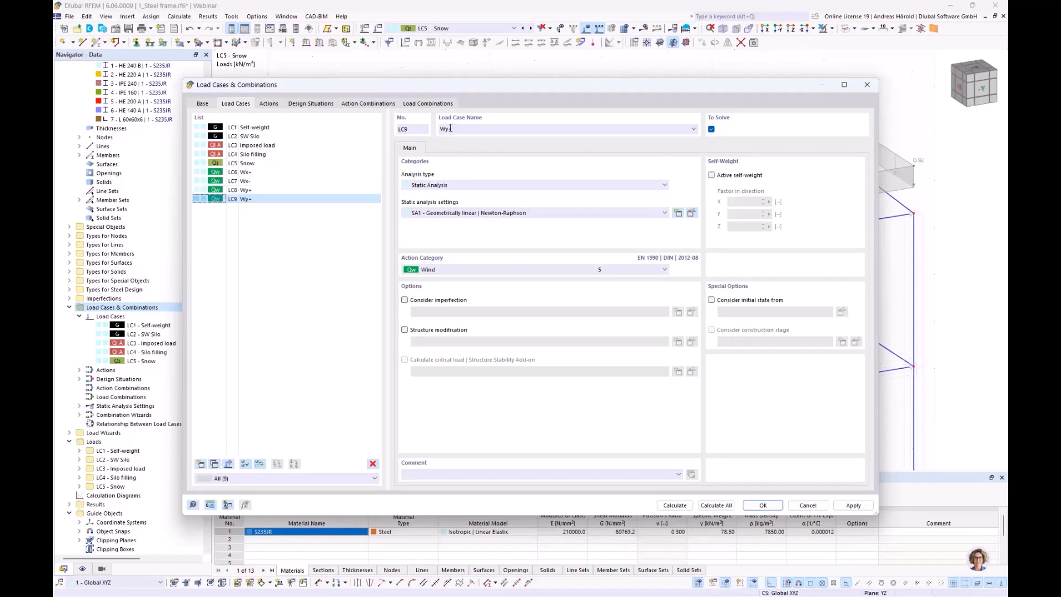
pyautogui.moveTo(449, 129); pyautogui.dragTo(463, 128)
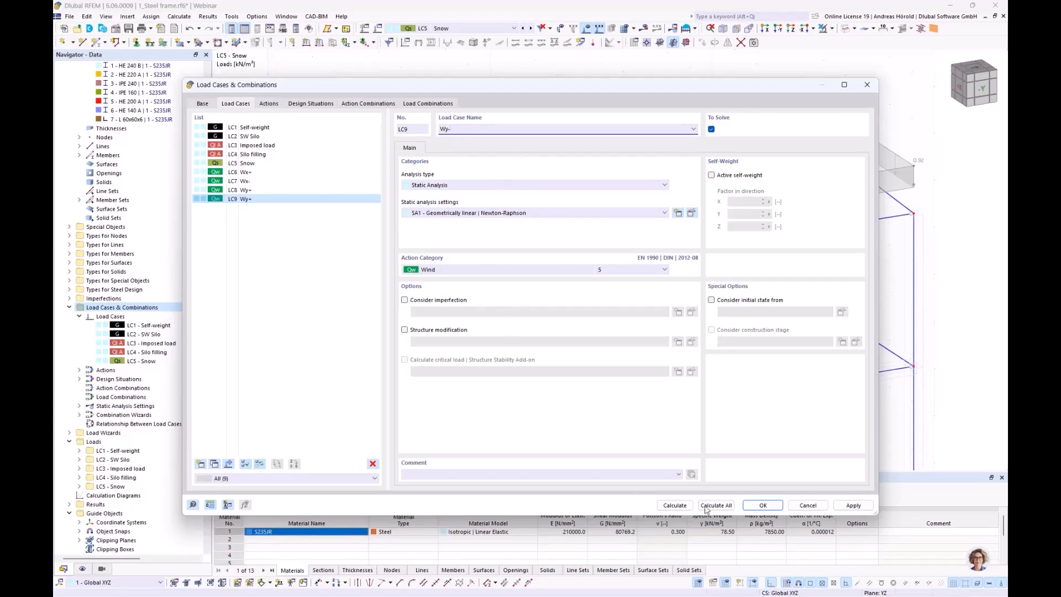
pyautogui.write('-')
pyautogui.click(764, 505)
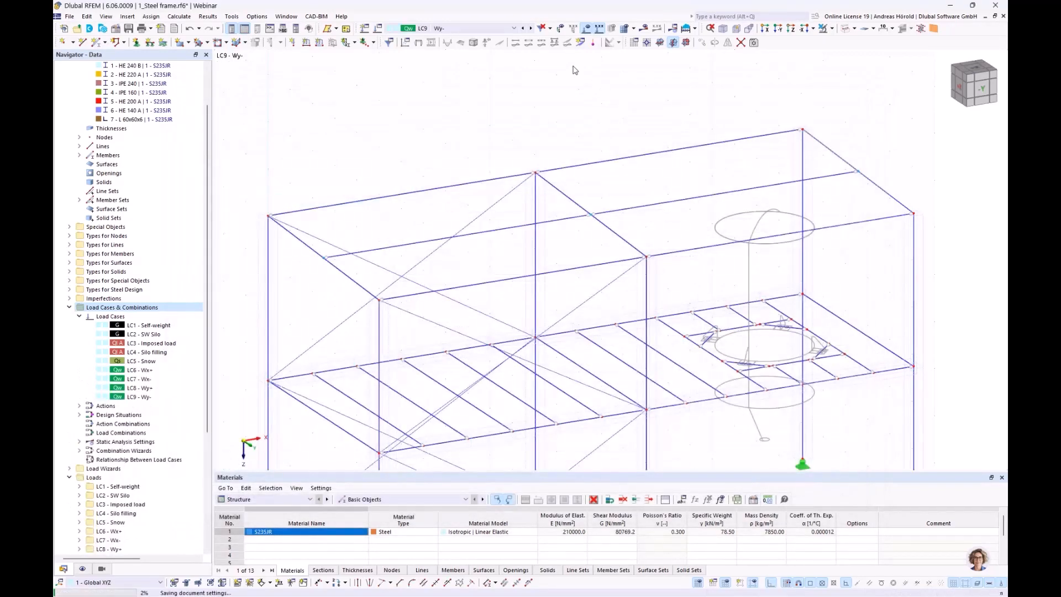
# - Make LC6 - Wx+ the active load case and examine the silo's support beams on the platform
pyautogui.click(515, 28)
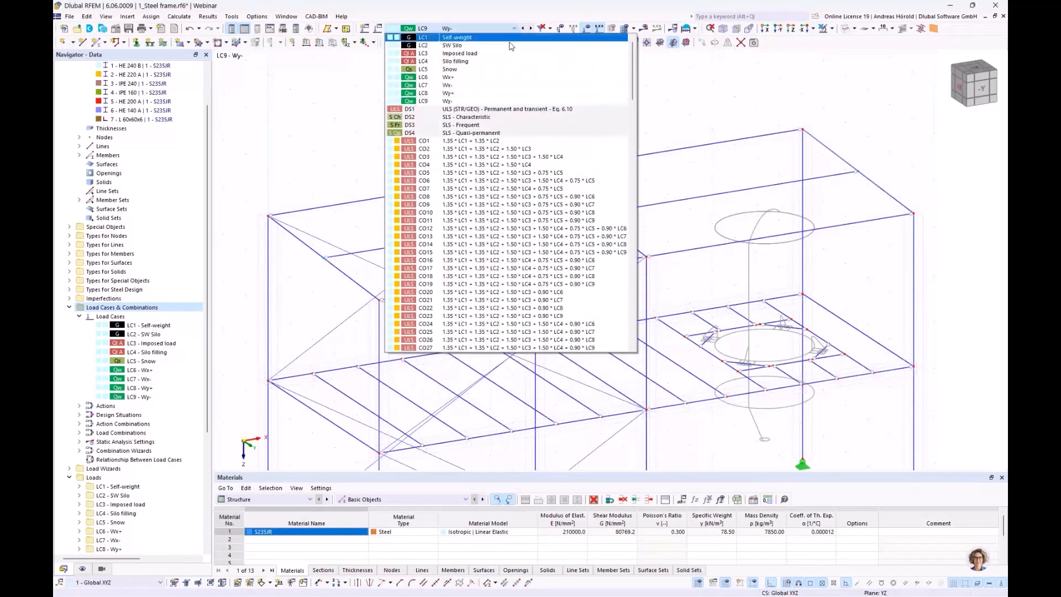
pyautogui.click(467, 77)
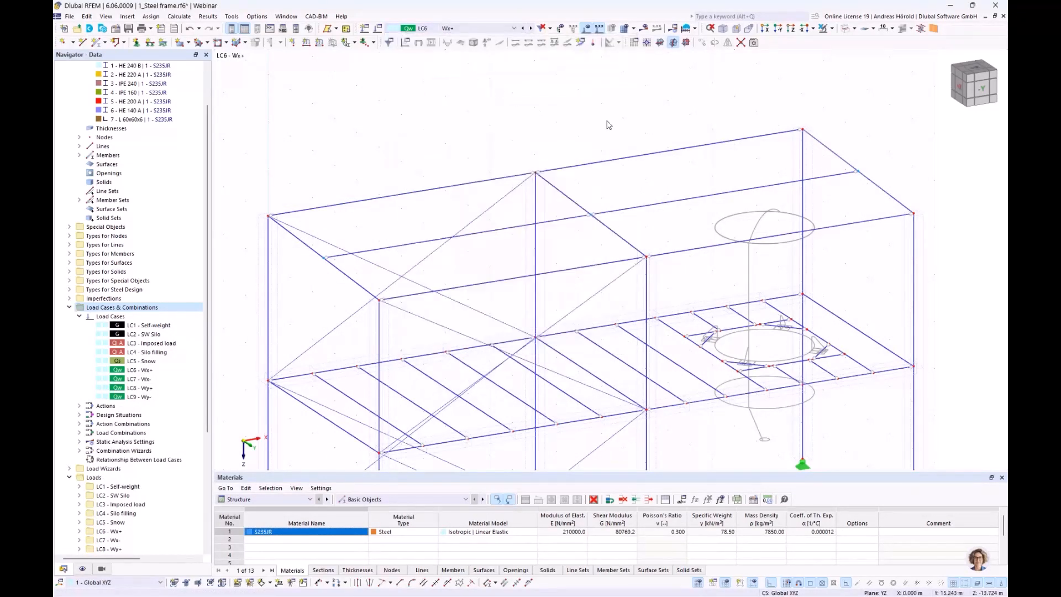
pyautogui.scroll(-2, 608, 124)
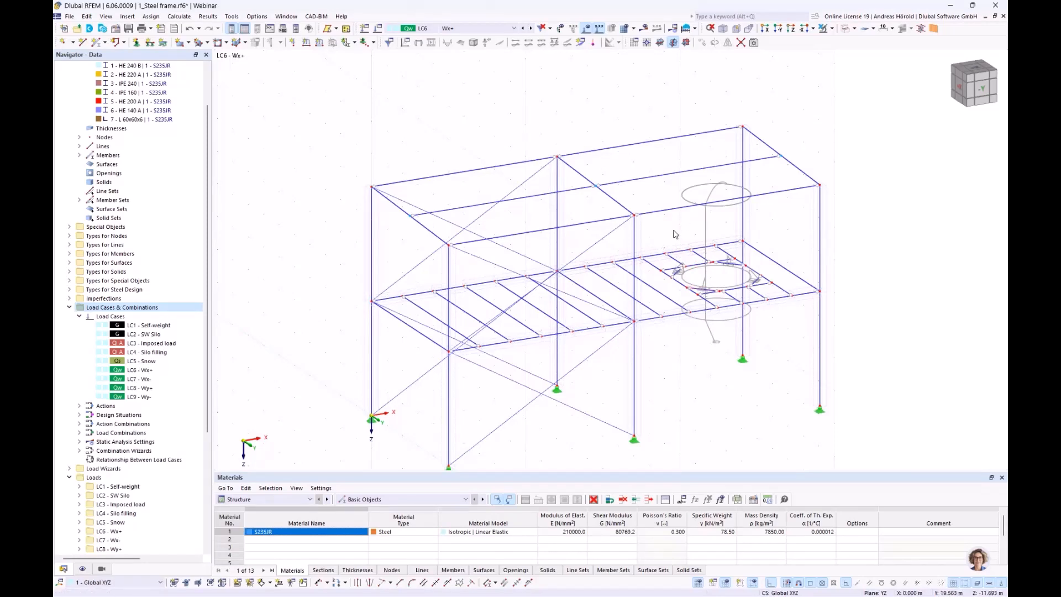
pyautogui.scroll(4, 676, 232)
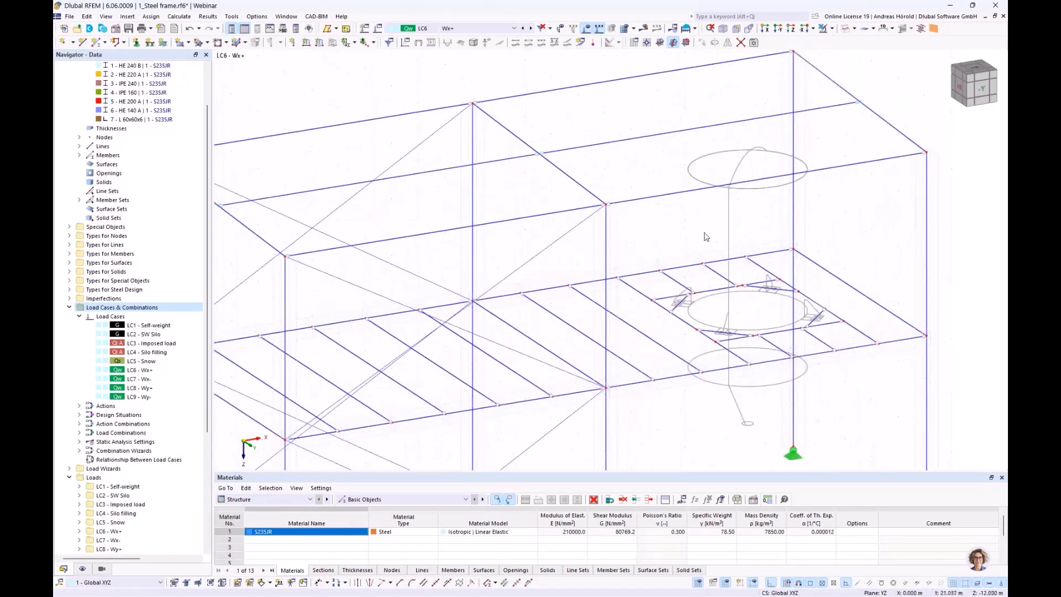
pyautogui.scroll(-1, 705, 235)
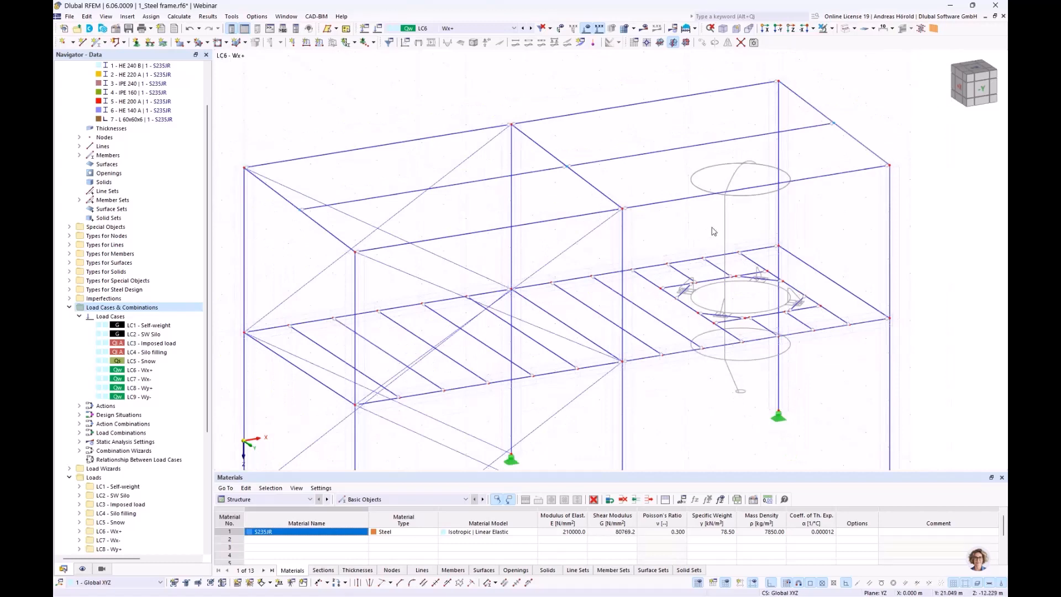
pyautogui.scroll(-1, 713, 231)
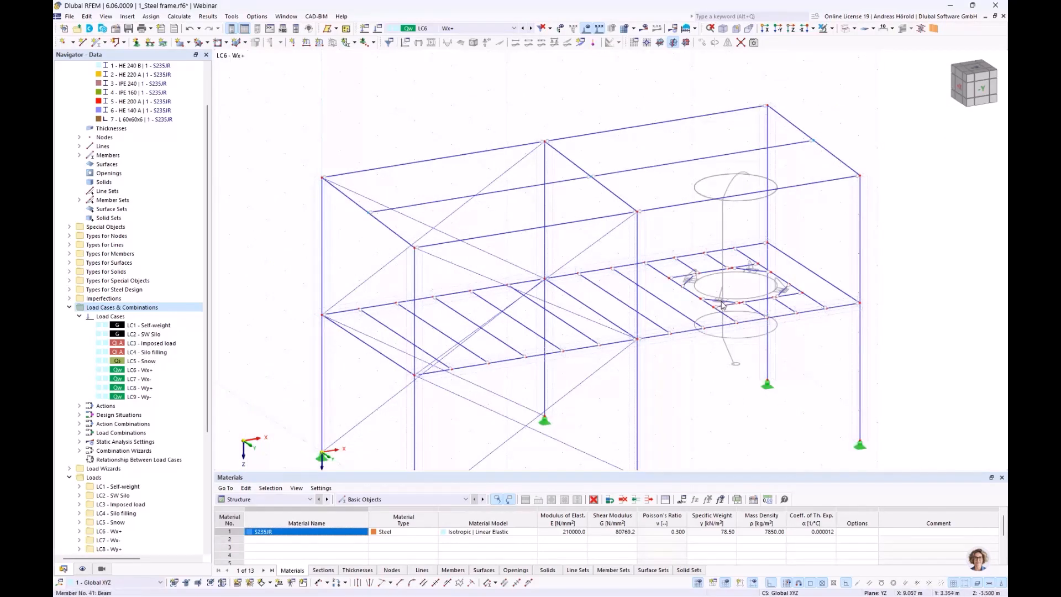
pyautogui.scroll(3, 722, 303)
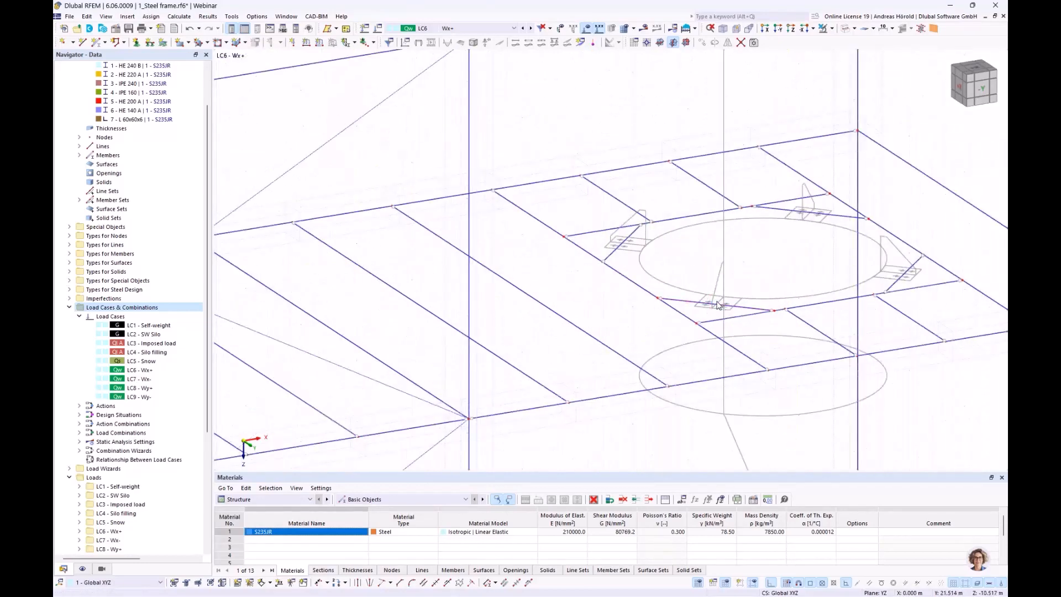
pyautogui.scroll(-2, 714, 307)
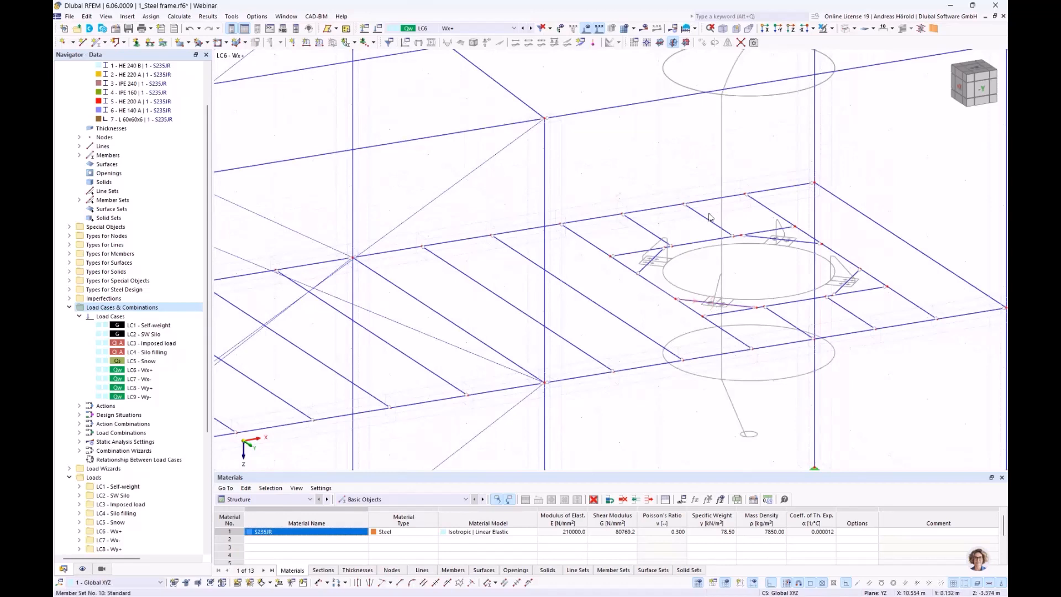
pyautogui.scroll(-2, 702, 179)
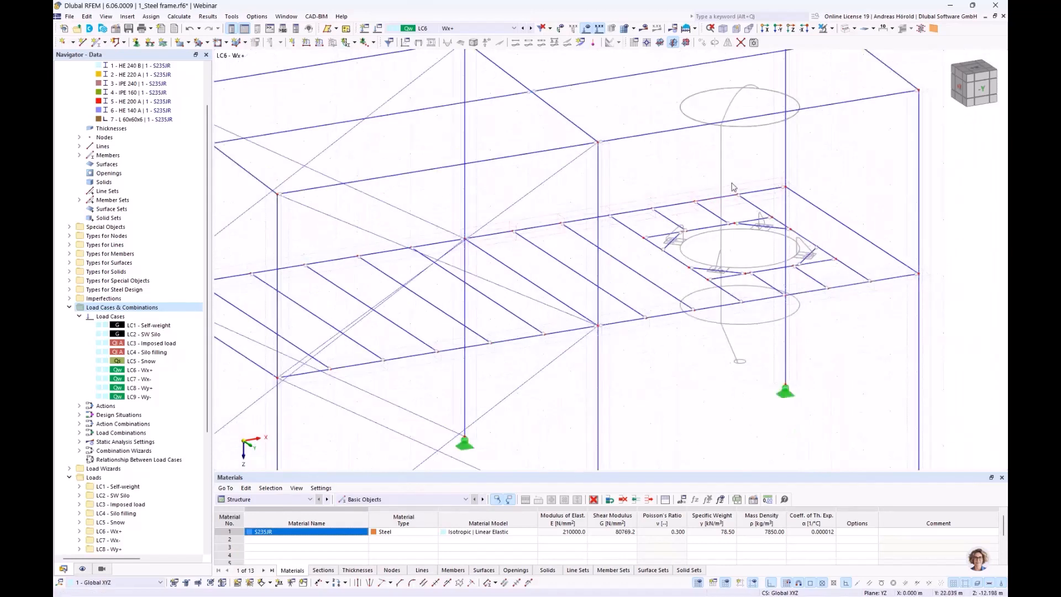
pyautogui.scroll(-1, 736, 226)
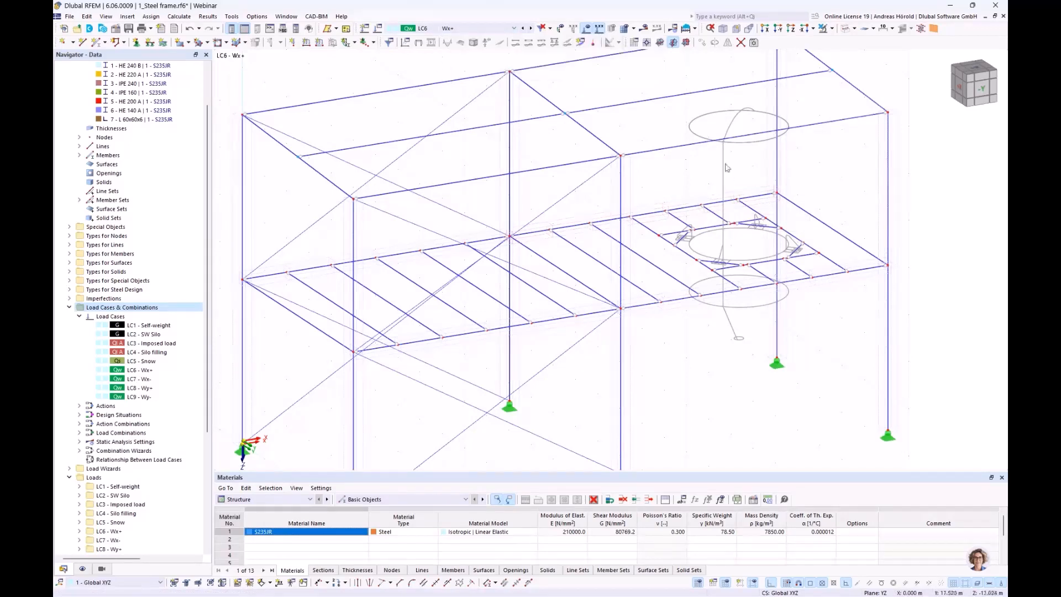
pyautogui.moveTo(838, 207); pyautogui.dragTo(806, 227, button='right')
pyautogui.scroll(5, 805, 228)
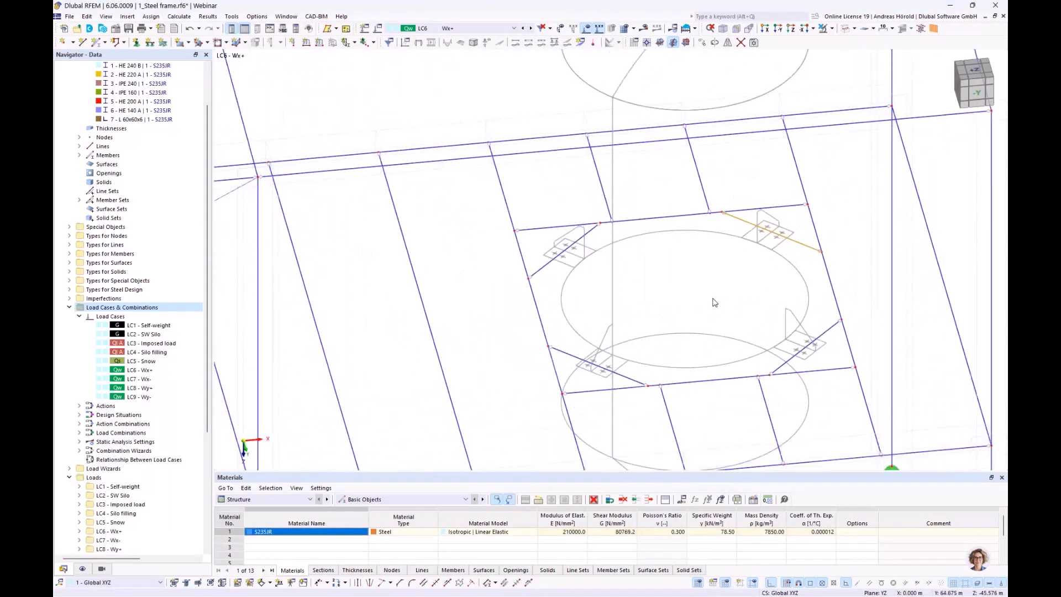
# - Define a concentrated member force of 2 kN in global XL direction for LC6
pyautogui.click(319, 43)
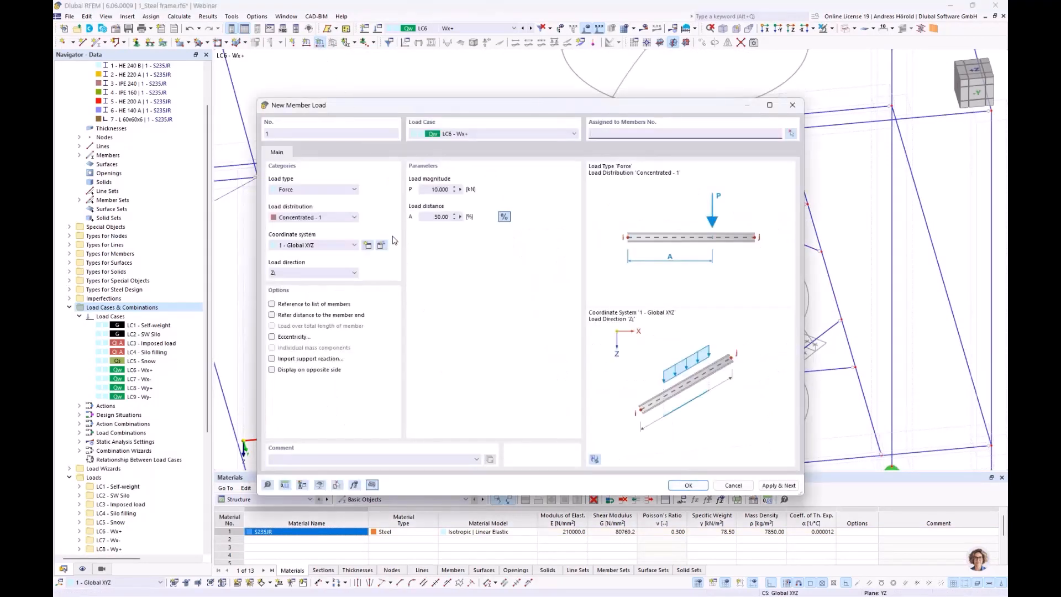
pyautogui.click(299, 273)
pyautogui.click(302, 282)
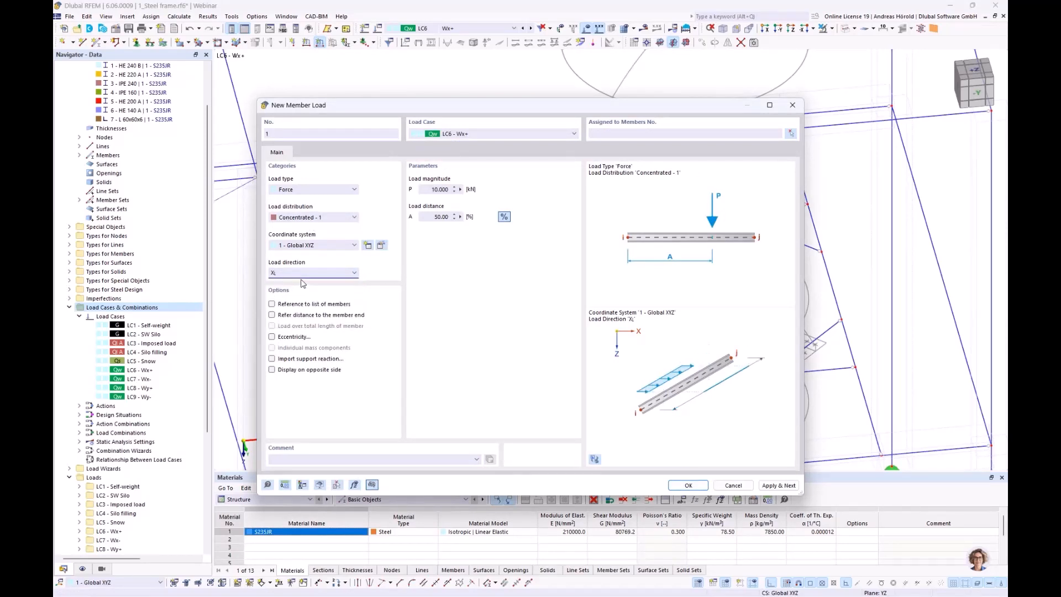
pyautogui.click(429, 189)
pyautogui.write('2')
pyautogui.click(688, 486)
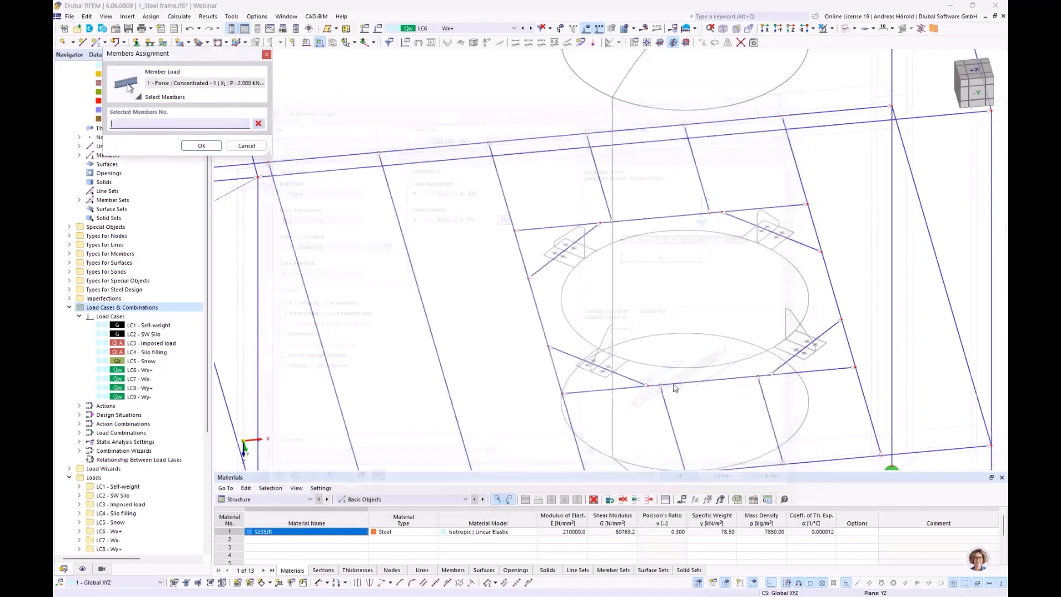
# - Assign the 2 kN member load to the four short diagonal beams under the silo supports
pyautogui.moveTo(779, 220); pyautogui.dragTo(720, 262)
pyautogui.moveTo(821, 330); pyautogui.dragTo(794, 356)
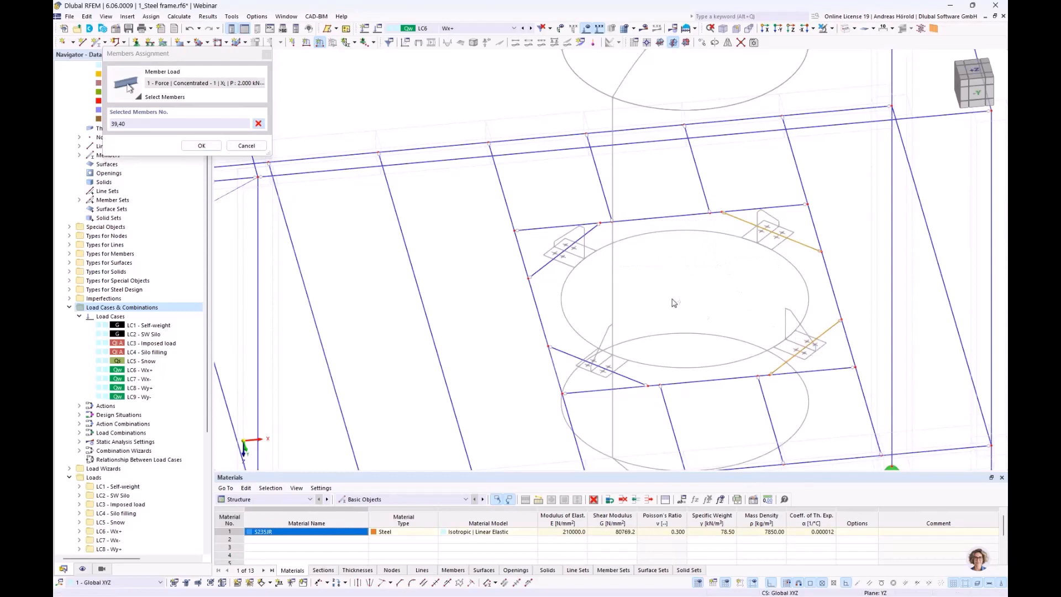
pyautogui.click(569, 244)
pyautogui.click(608, 368)
pyautogui.click(202, 146)
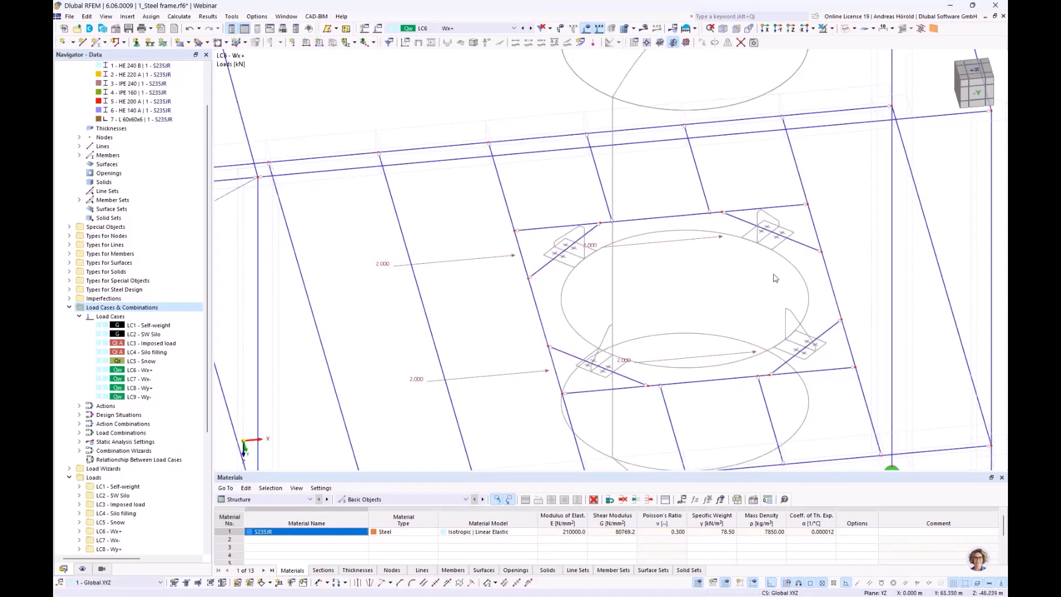
# - Add a concentrated 2.5 kN member force in global ZL direction to the two diagonal silo support beams on the +X side for LC6
pyautogui.click(320, 44)
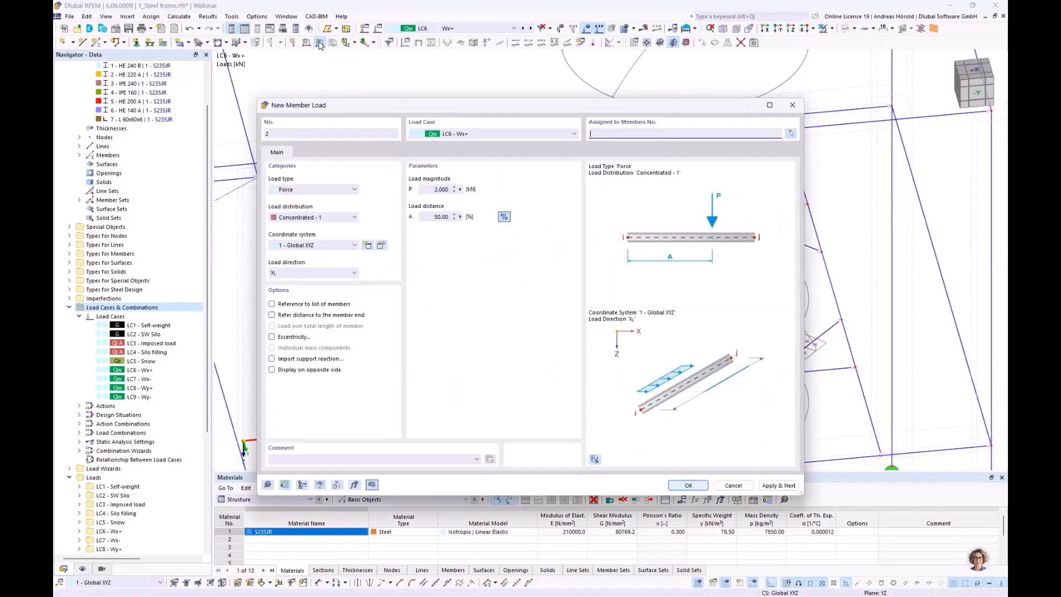
pyautogui.click(299, 274)
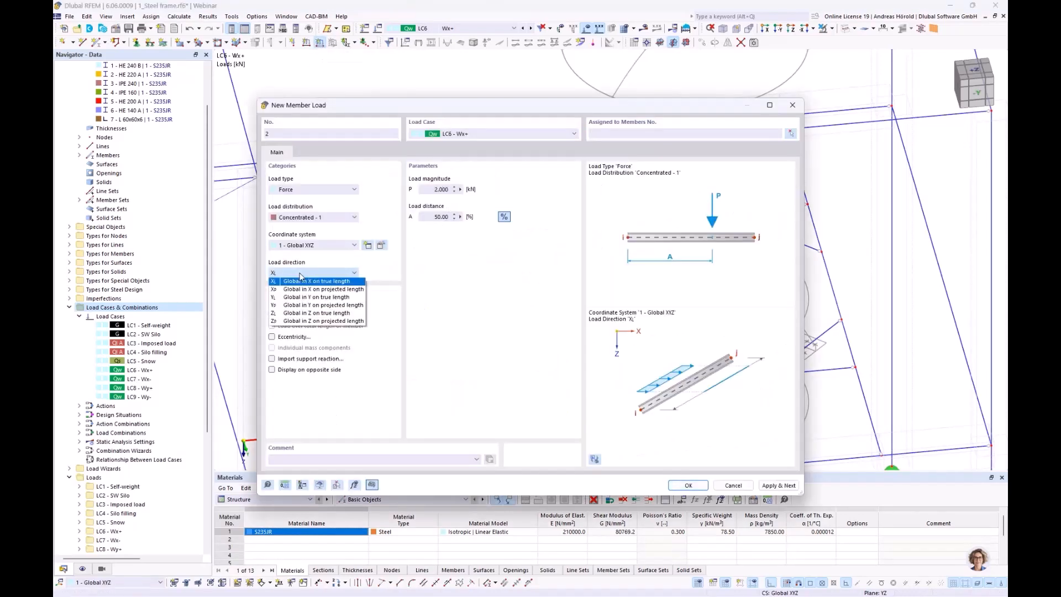
pyautogui.click(309, 314)
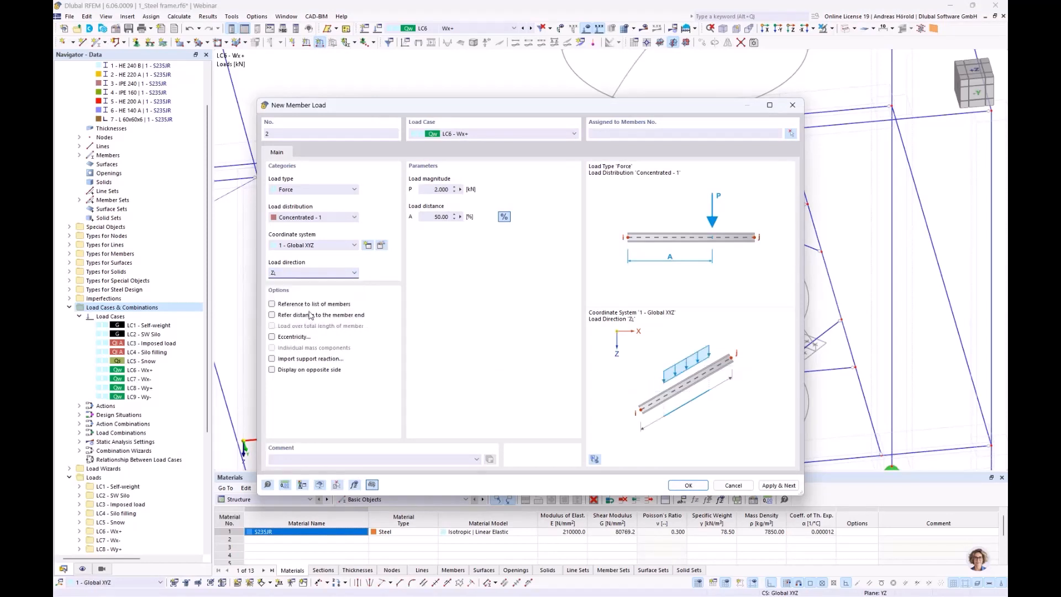
pyautogui.moveTo(441, 190); pyautogui.dragTo(460, 189)
pyautogui.write('5')
pyautogui.click(689, 485)
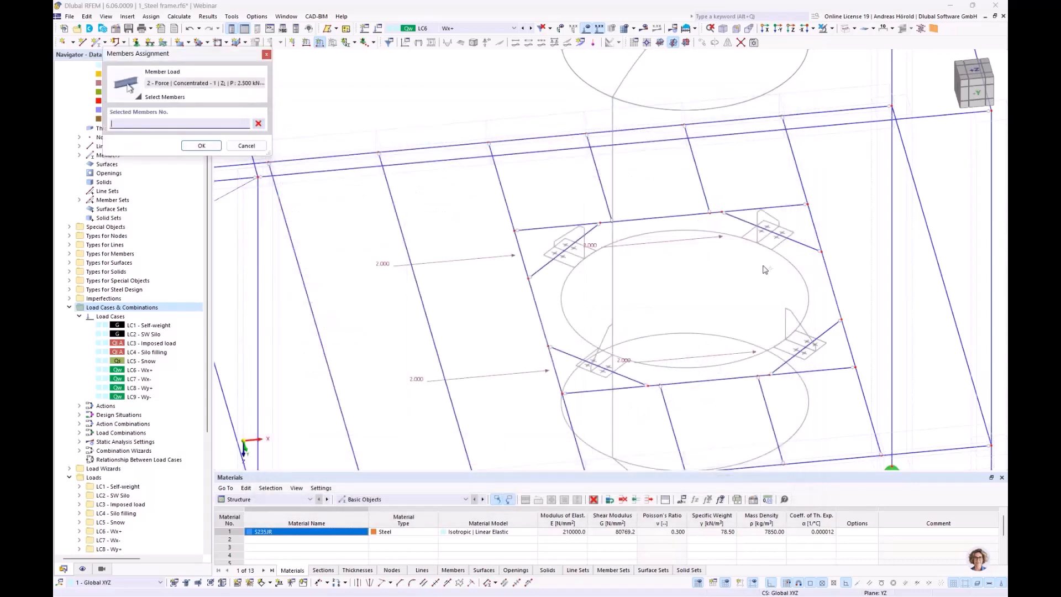
pyautogui.click(782, 244)
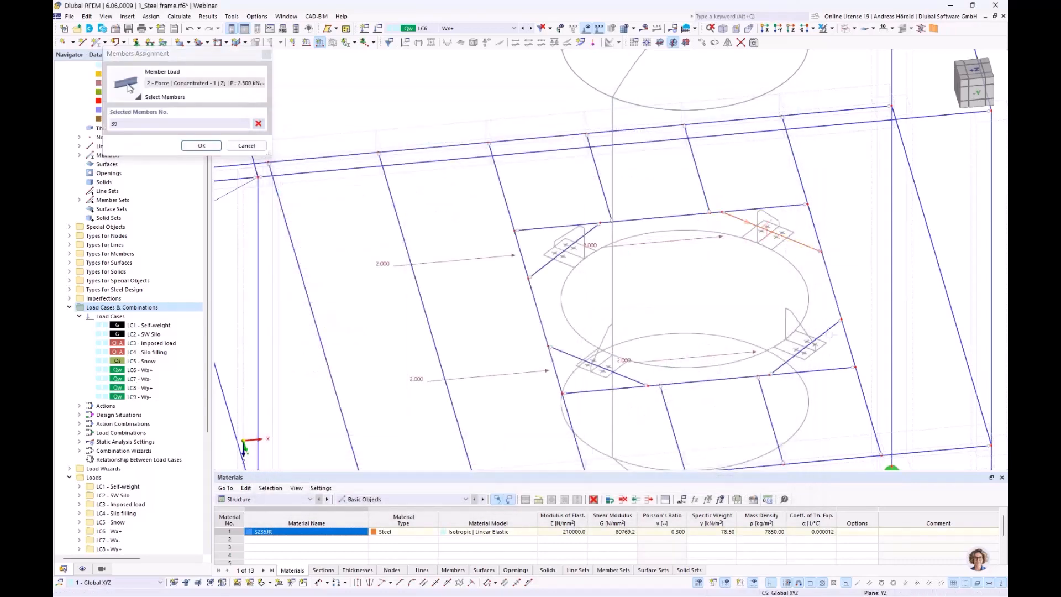
pyautogui.click(814, 333)
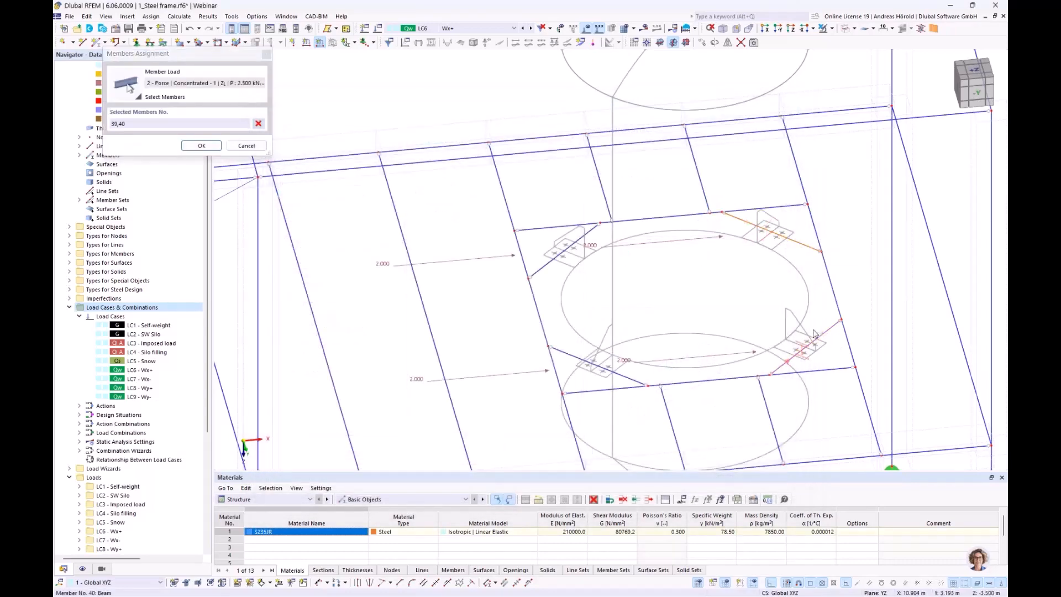
pyautogui.click(199, 147)
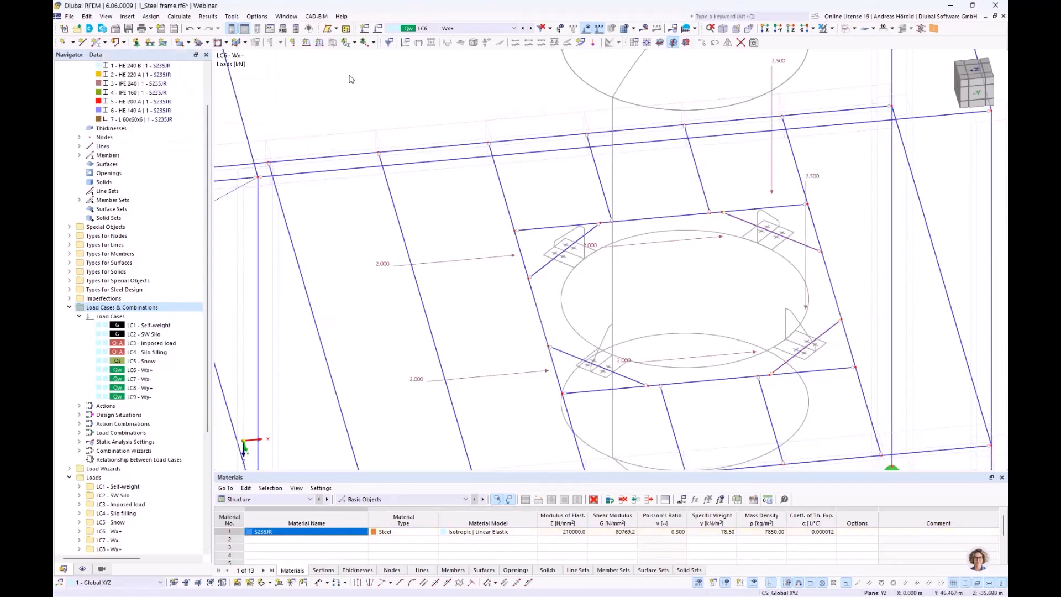
# - Add a concentrated -2.5 kN member force in global ZL direction to the two diagonal silo support beams on the -X side for LC6
pyautogui.click(319, 43)
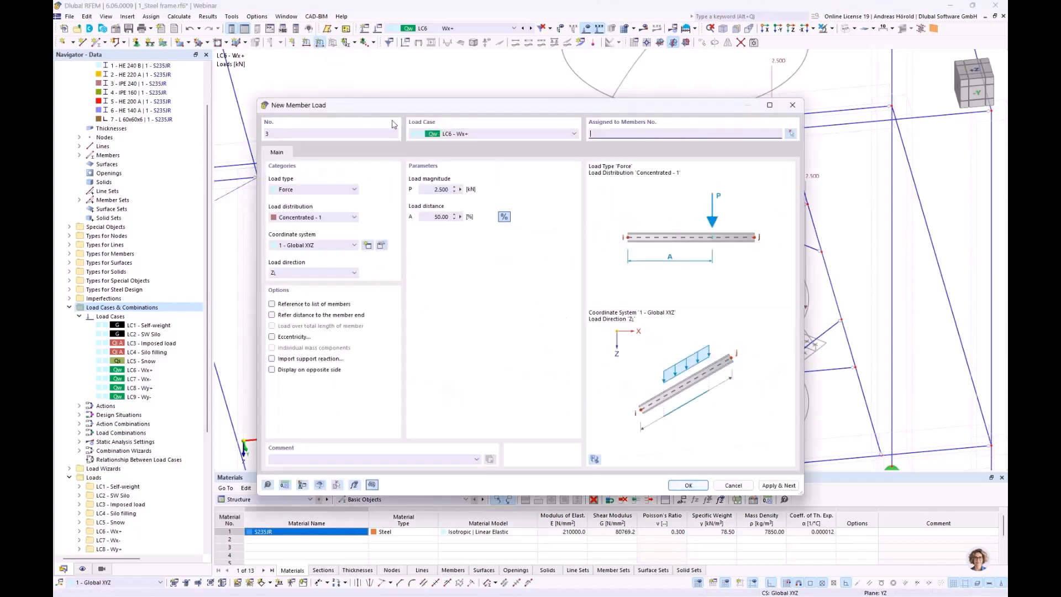
pyautogui.click(427, 189)
pyautogui.click(689, 485)
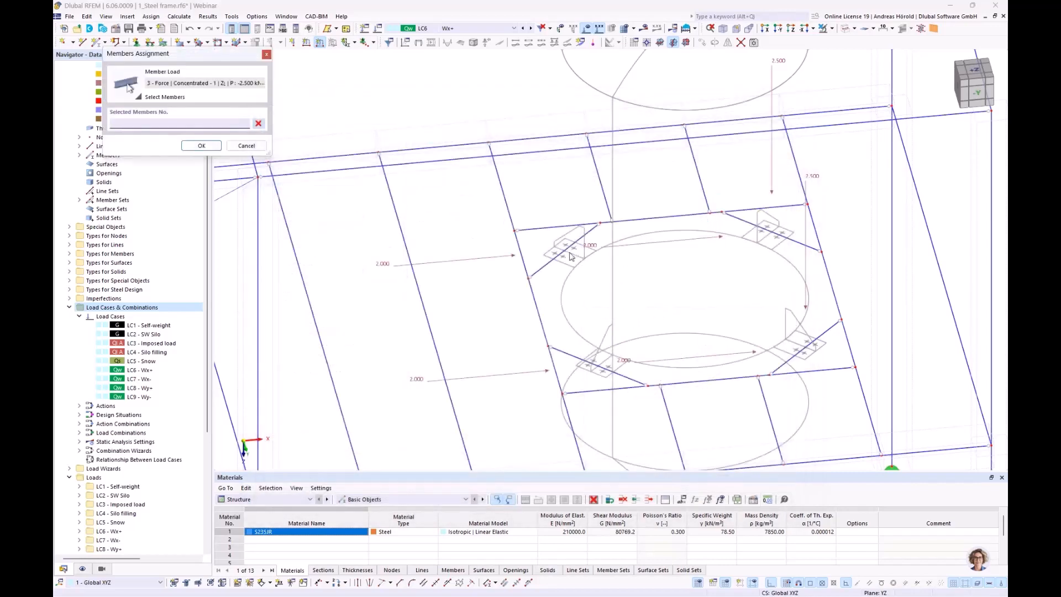
pyautogui.click(563, 252)
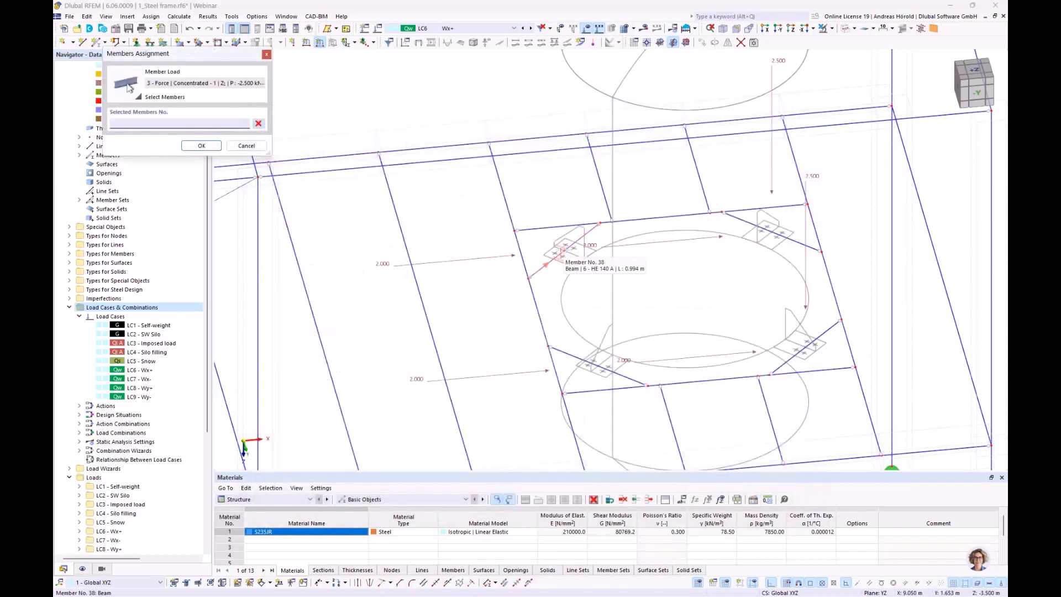
pyautogui.click(575, 355)
pyautogui.click(201, 145)
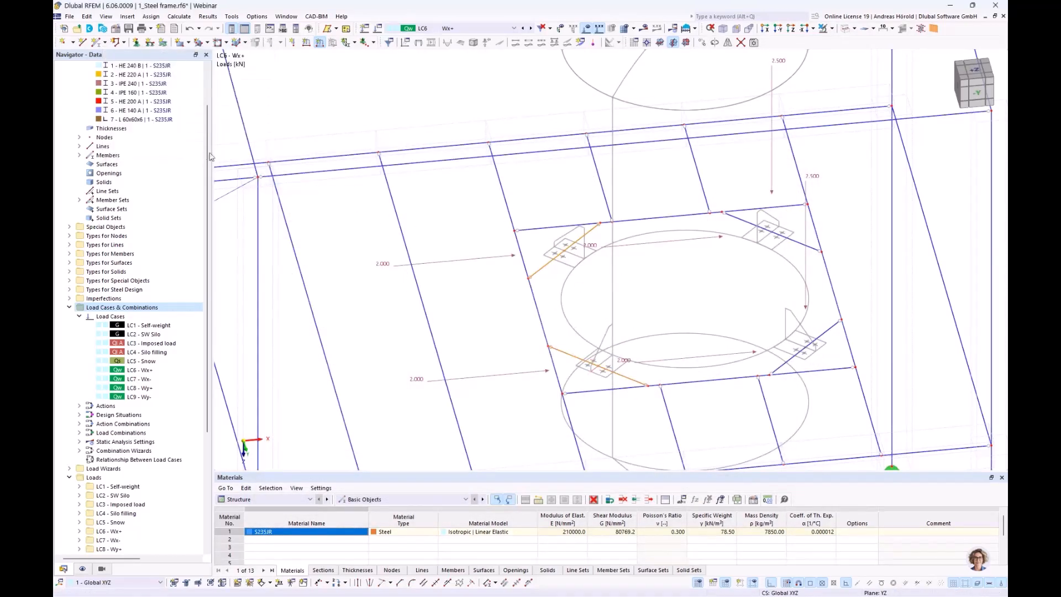
# - Make LC7 - Wx- the active load case and show its member loads in an enlarged table
pyautogui.scroll(-5, 549, 272)
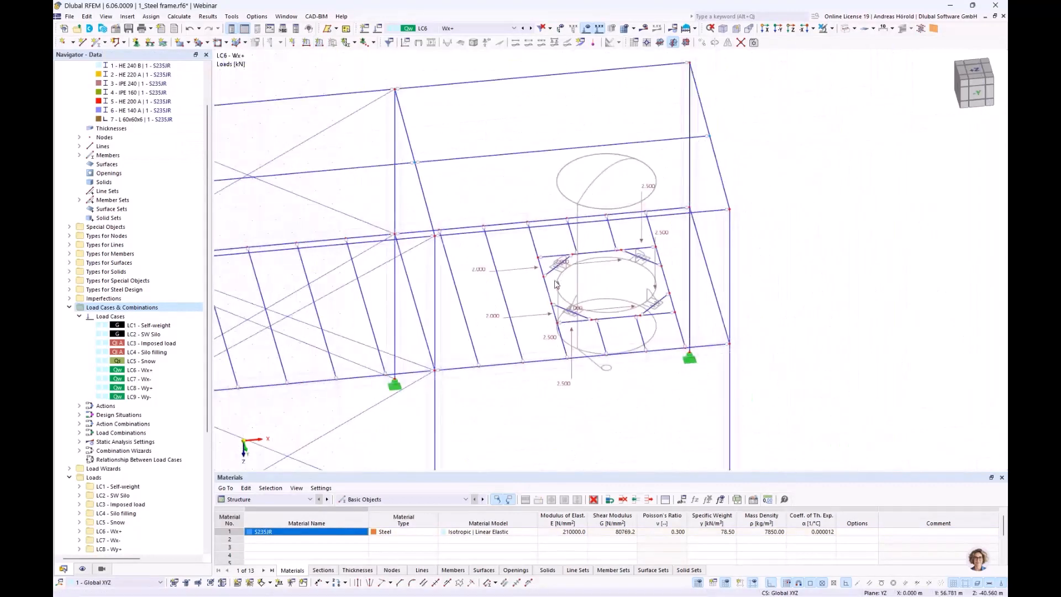
pyautogui.moveTo(565, 278)
pyautogui.keyDown('ctrl'); pyautogui.mouseDown(button='middle')
pyautogui.moveTo(599, 223)
pyautogui.moveTo(581, 251)
pyautogui.moveTo(547, 263)
pyautogui.moveTo(562, 266)
pyautogui.mouseUp(button='middle'); pyautogui.keyUp('ctrl')
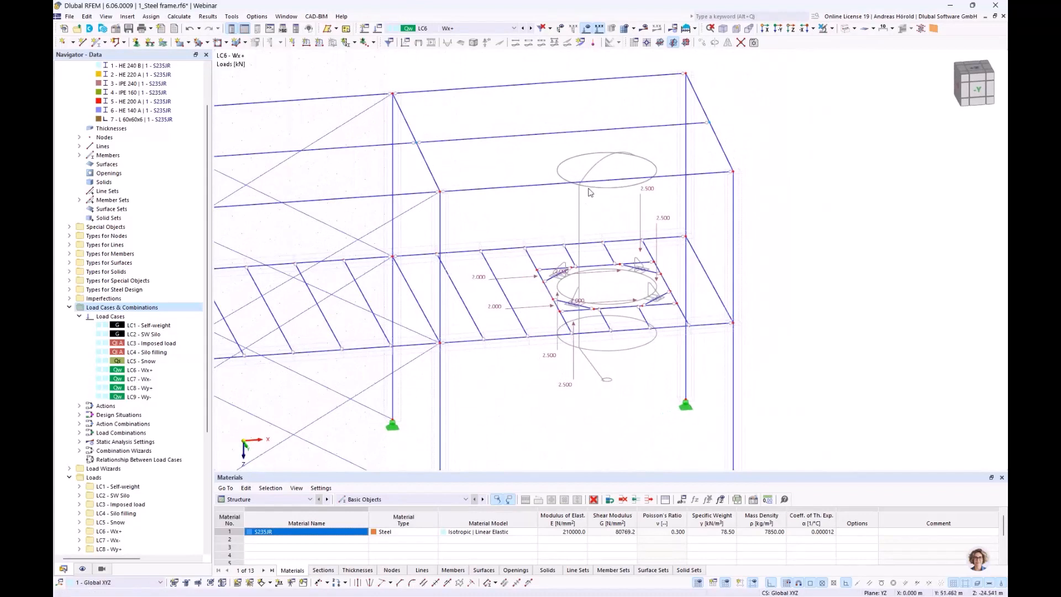
pyautogui.scroll(-2, 579, 255)
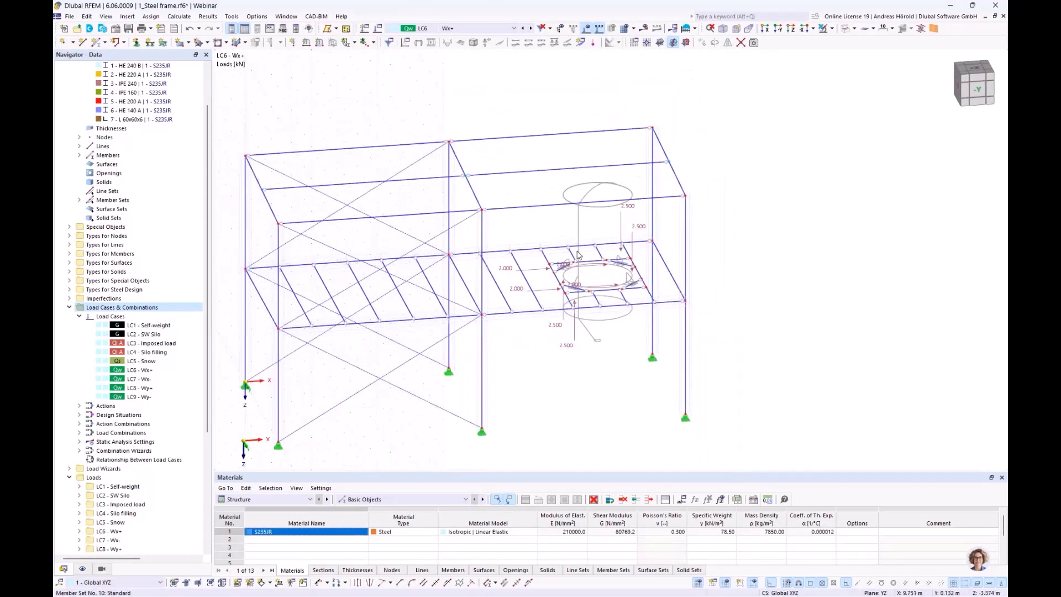
pyautogui.moveTo(579, 255); pyautogui.dragTo(636, 235, button='middle')
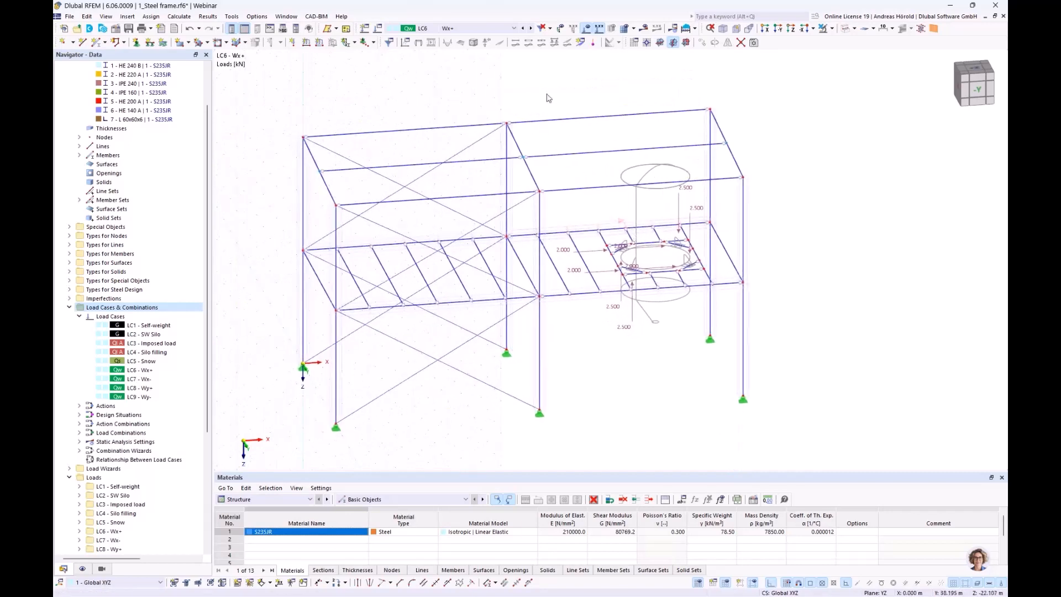
pyautogui.click(532, 28)
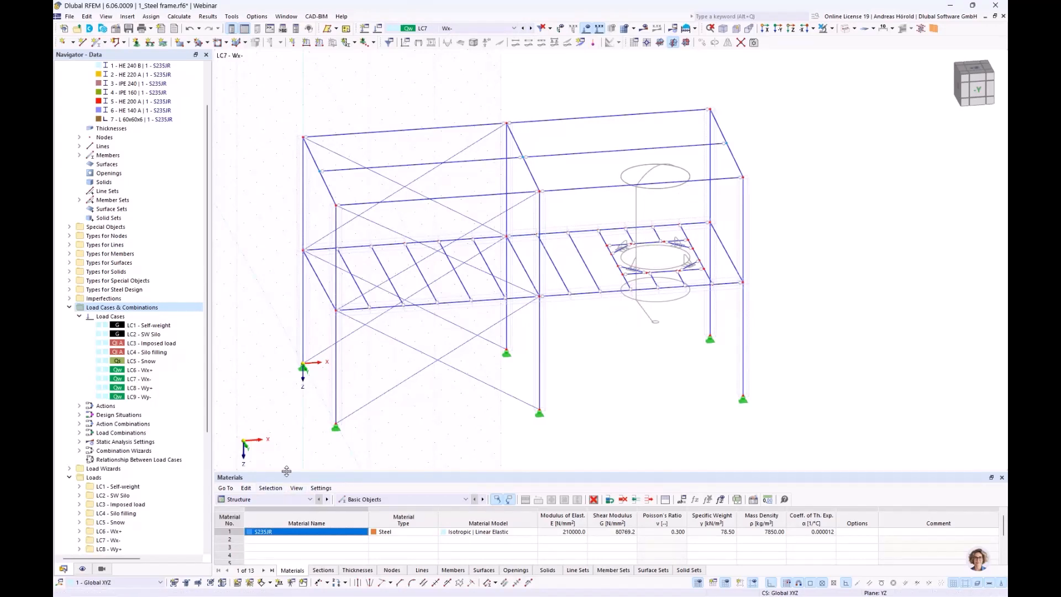
pyautogui.moveTo(286, 470); pyautogui.dragTo(287, 419)
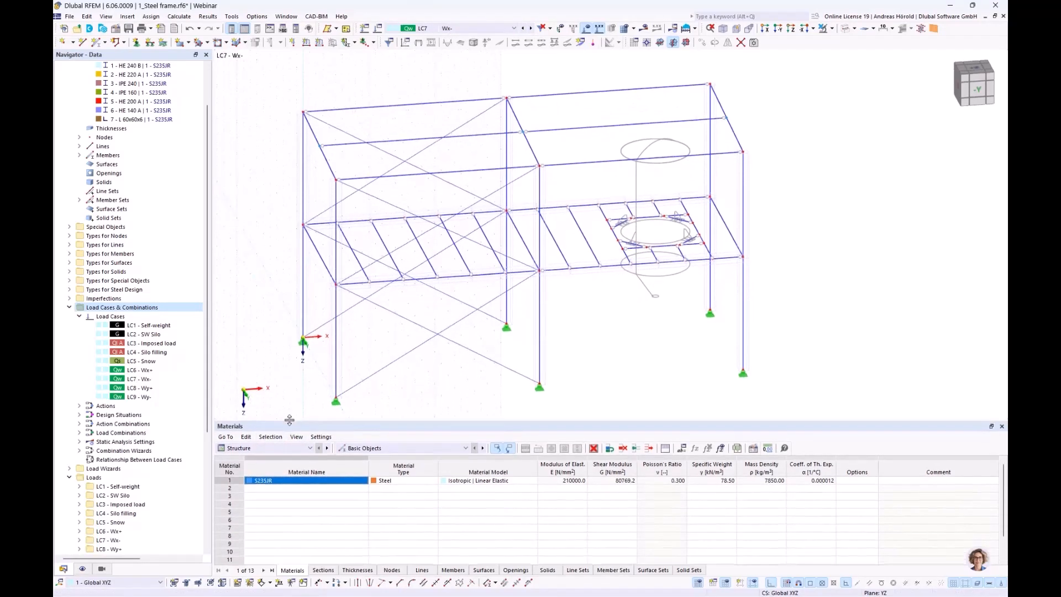
pyautogui.click(244, 449)
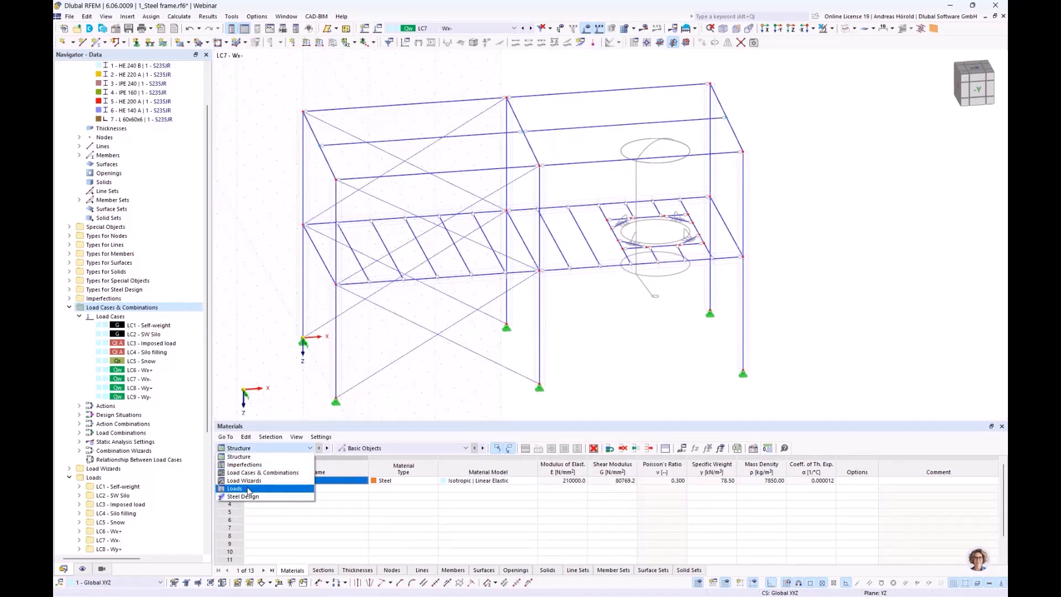
pyautogui.click(249, 490)
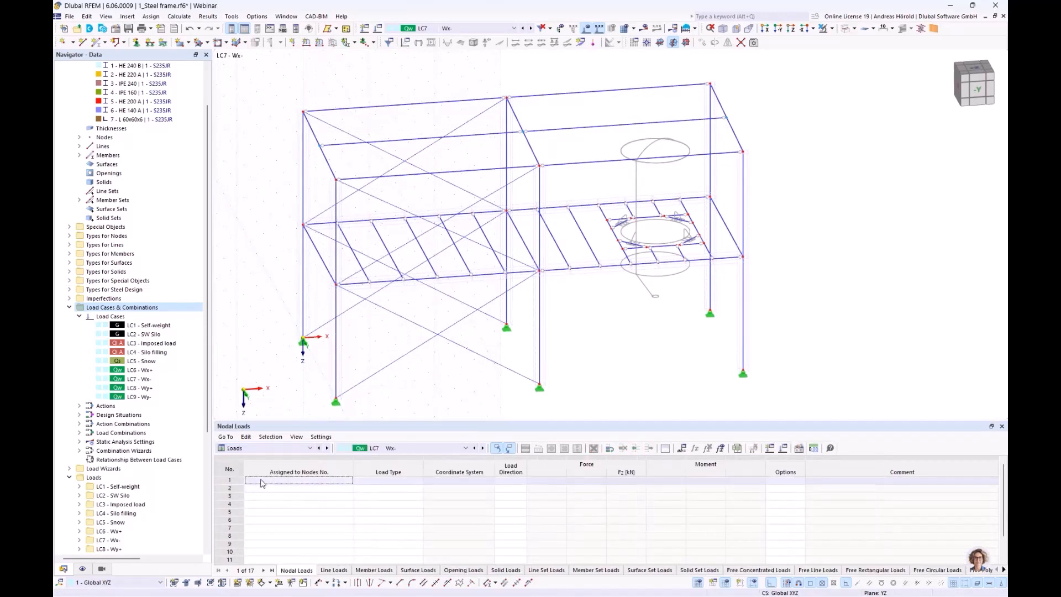
pyautogui.click(371, 570)
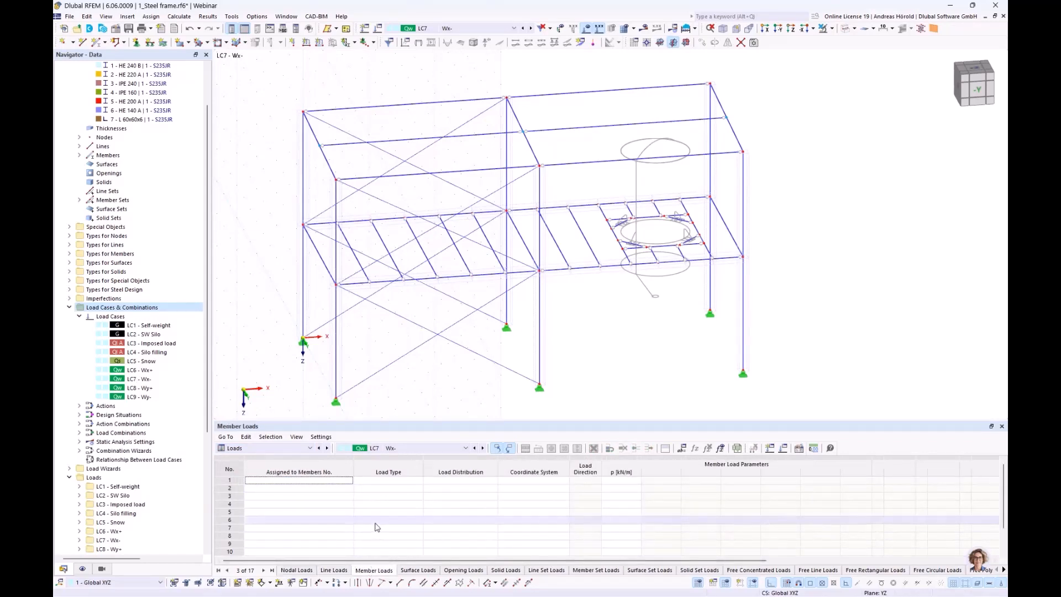
pyautogui.scroll(-4, 376, 527)
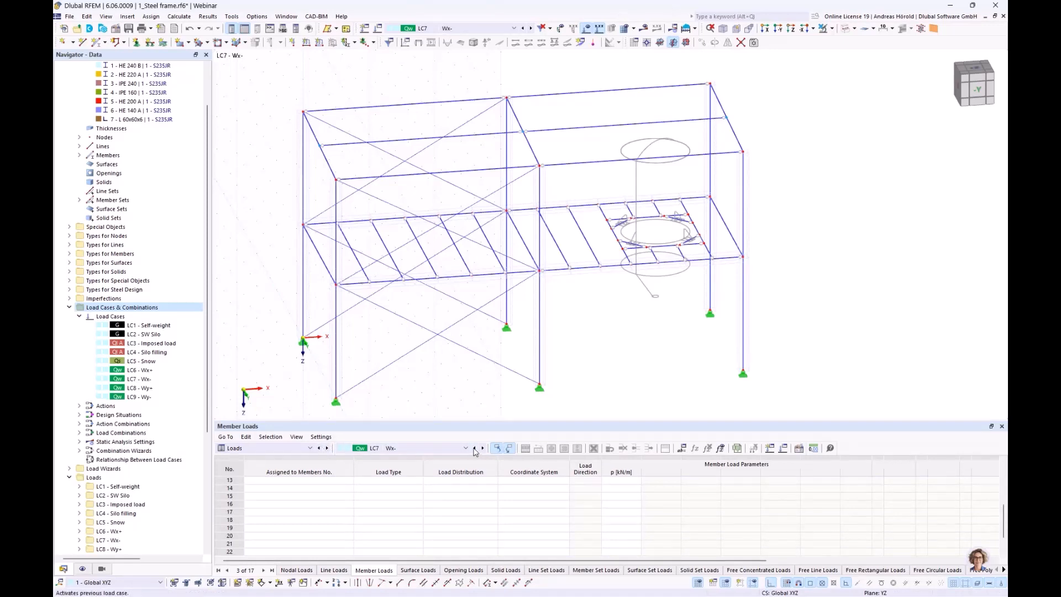
# - Copy all three member loads of LC6 - Wx+ from the member loads table
pyautogui.click(474, 449)
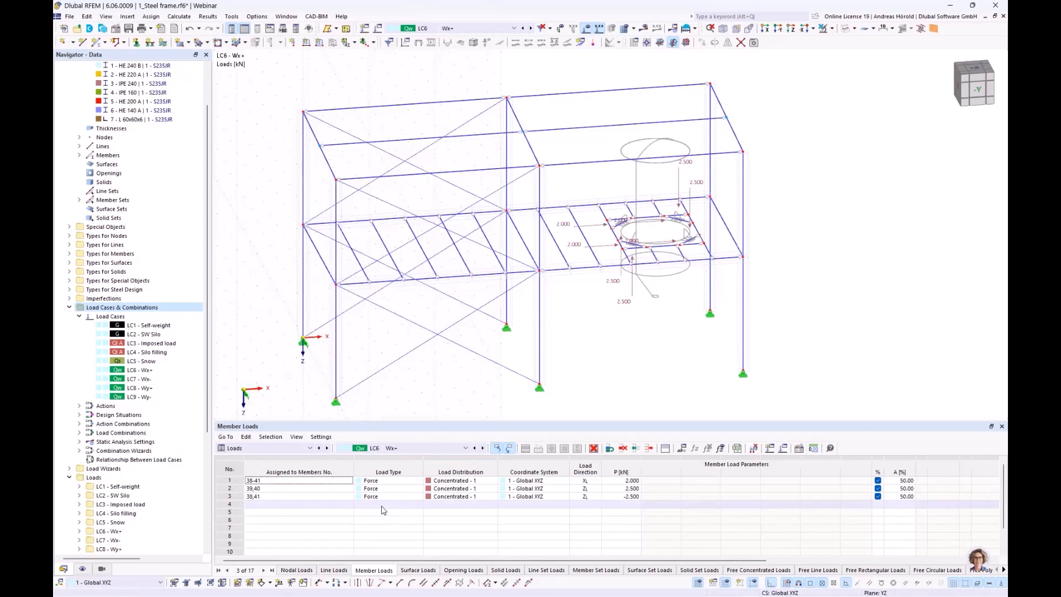
pyautogui.click(226, 481)
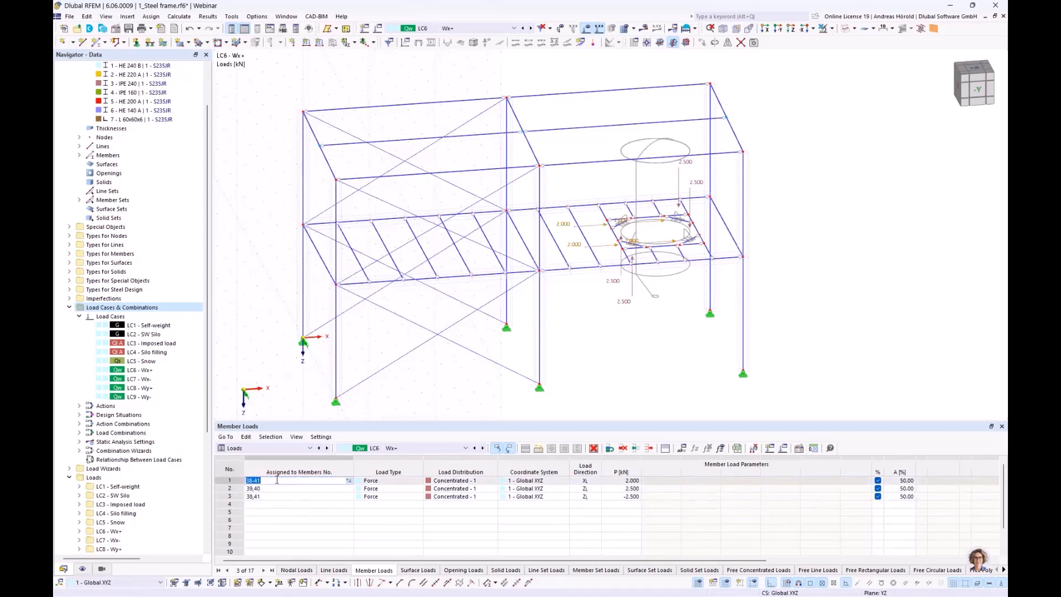
pyautogui.click(227, 480)
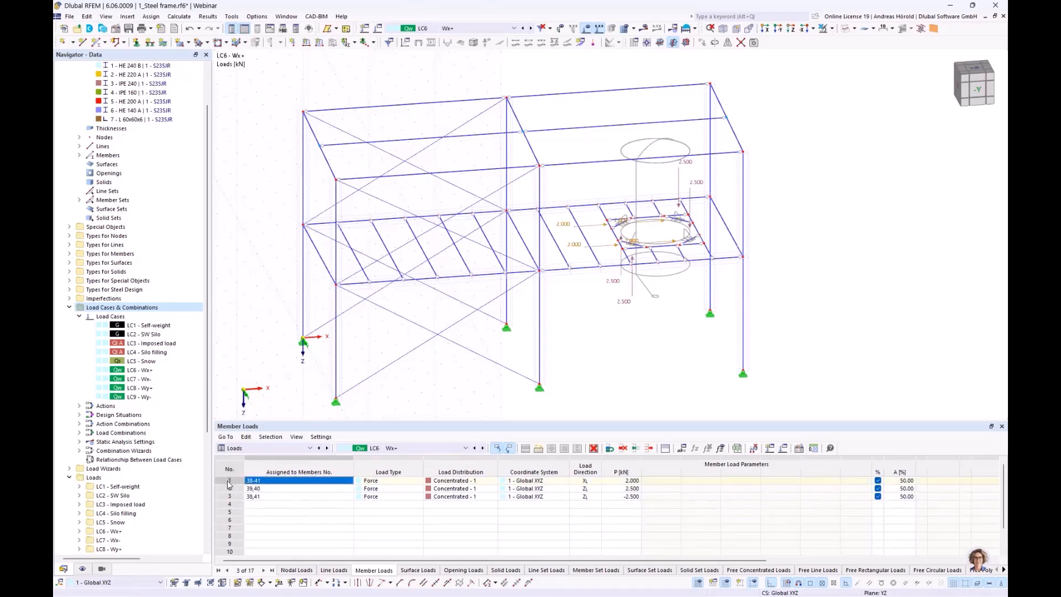
pyautogui.click(230, 497)
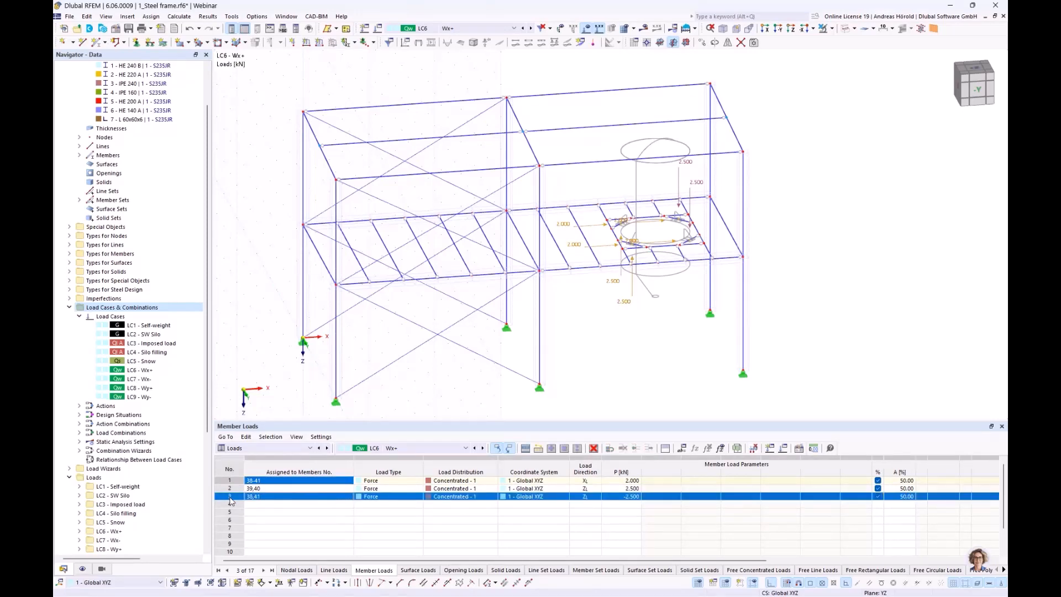
pyautogui.click(230, 481)
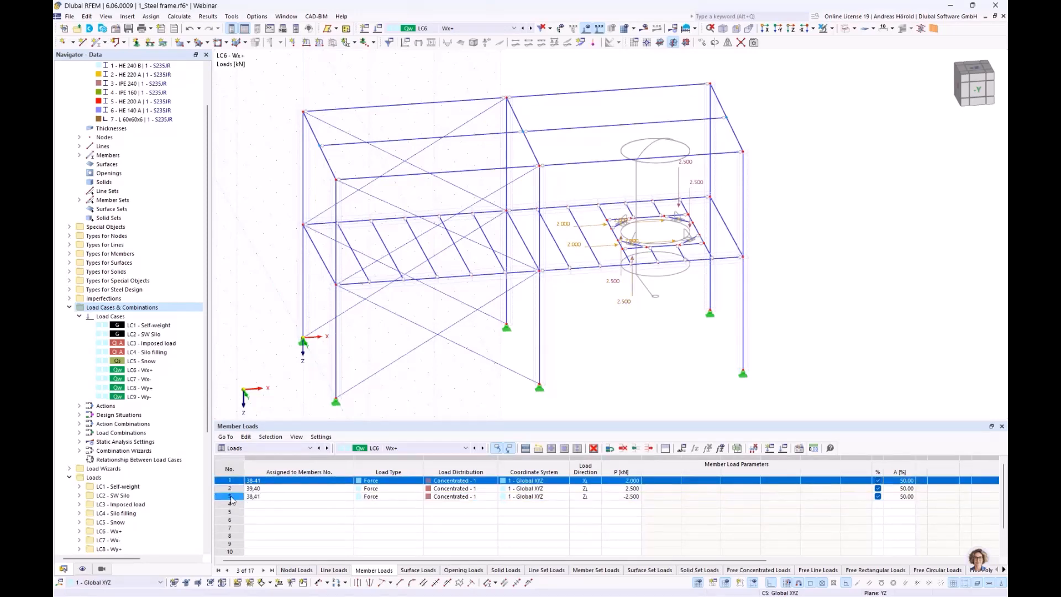
pyautogui.keyDown('shift'); pyautogui.click(230, 497); pyautogui.keyUp('shift')
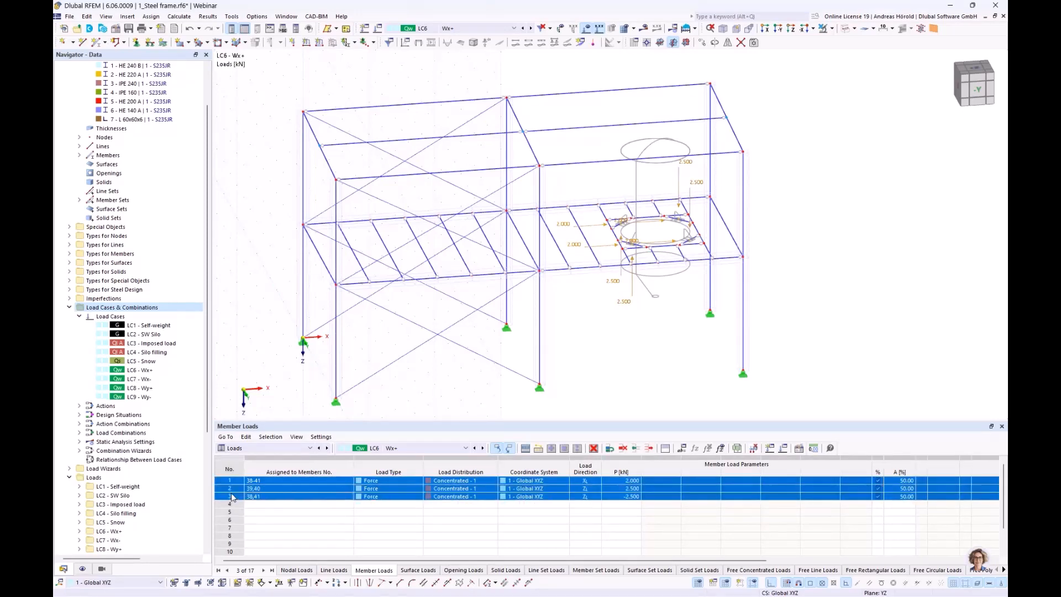
pyautogui.rightClick(297, 490)
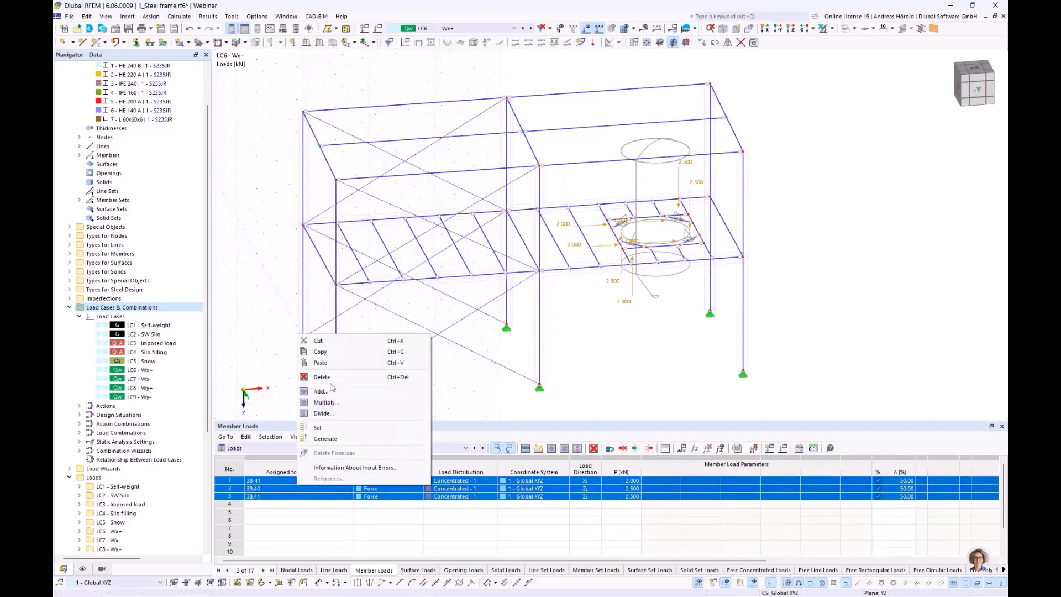
pyautogui.click(320, 352)
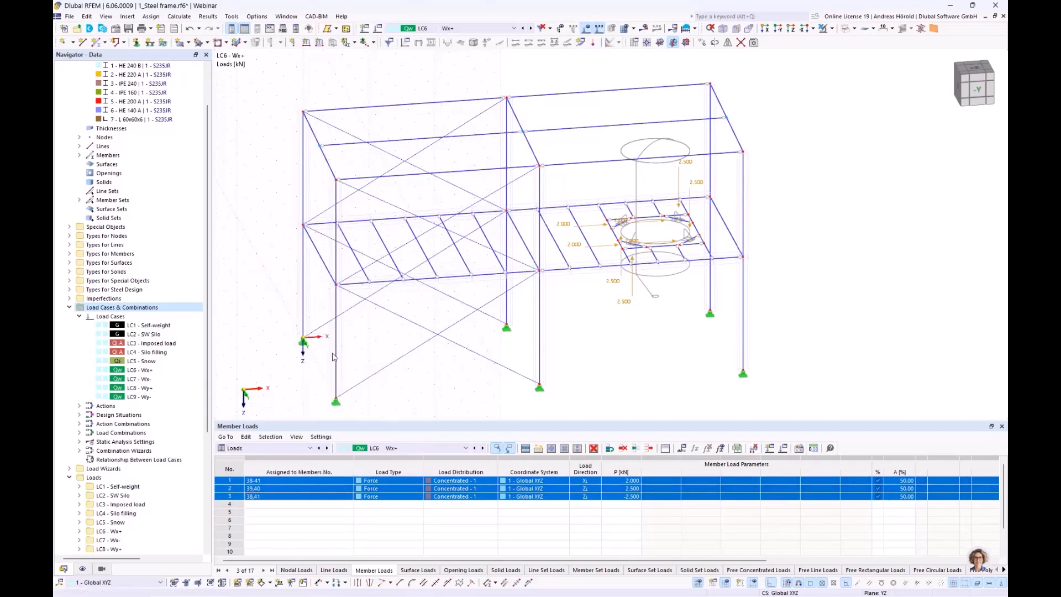
# - Paste the three copied member loads into the member loads table of LC7 - Wx-
pyautogui.click(485, 449)
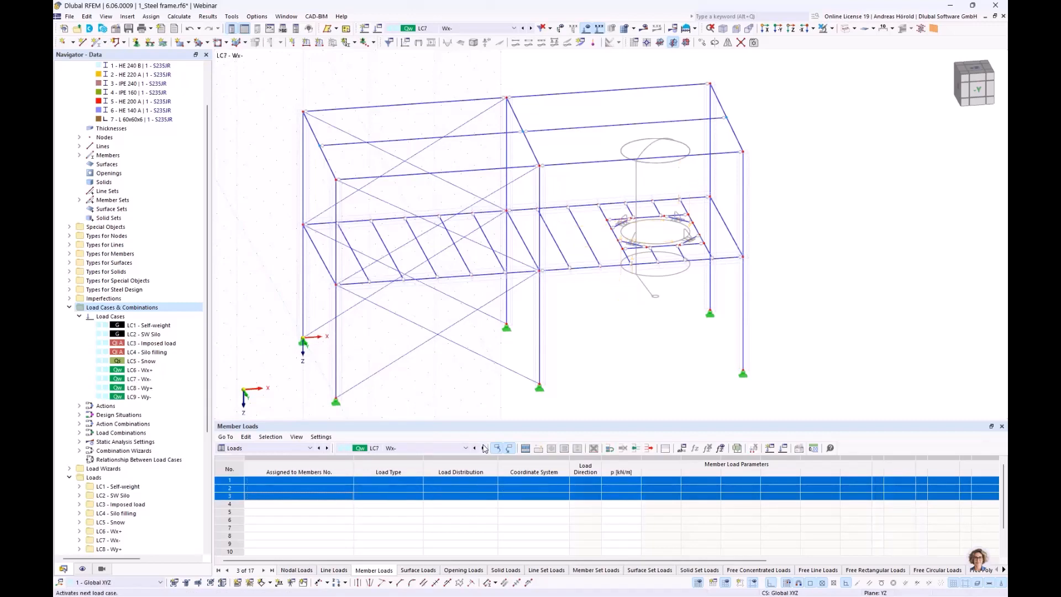
pyautogui.rightClick(330, 484)
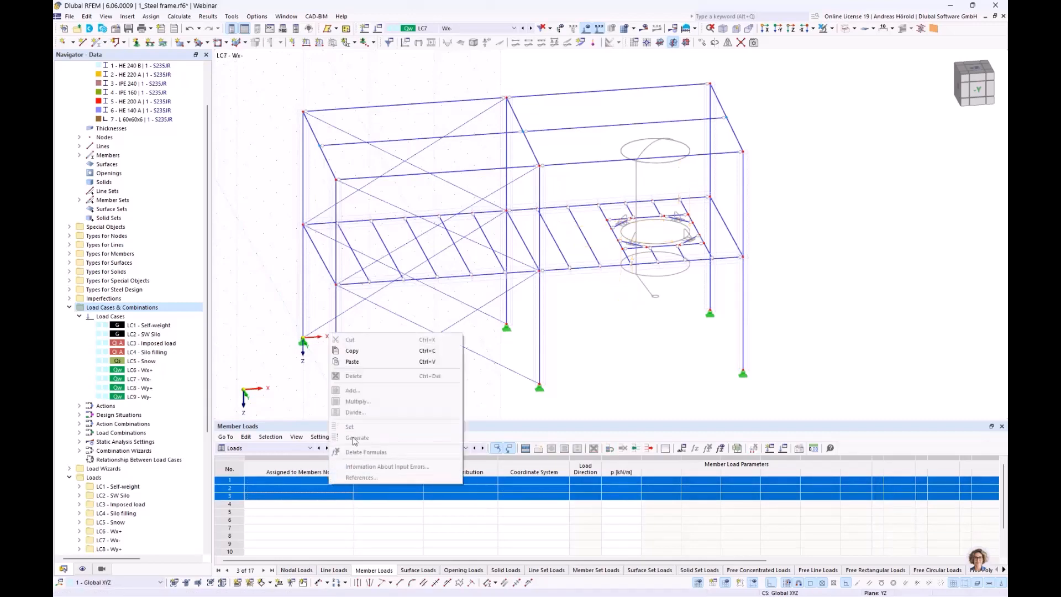
pyautogui.click(359, 367)
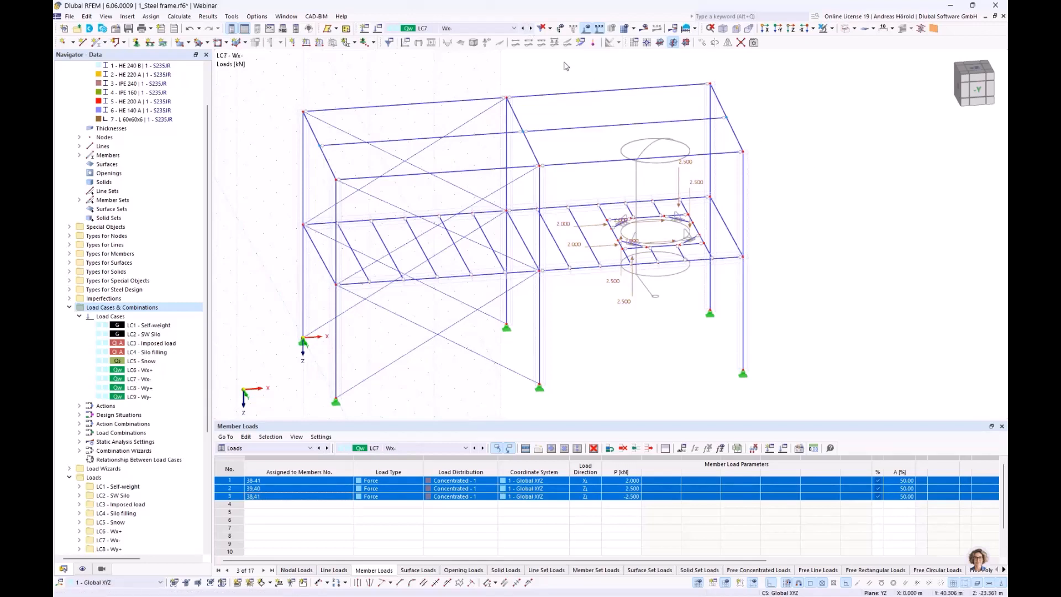
# - Make LC8 - Wy+ the active load case and focus on the silo's support beams on the platform
pyautogui.click(530, 28)
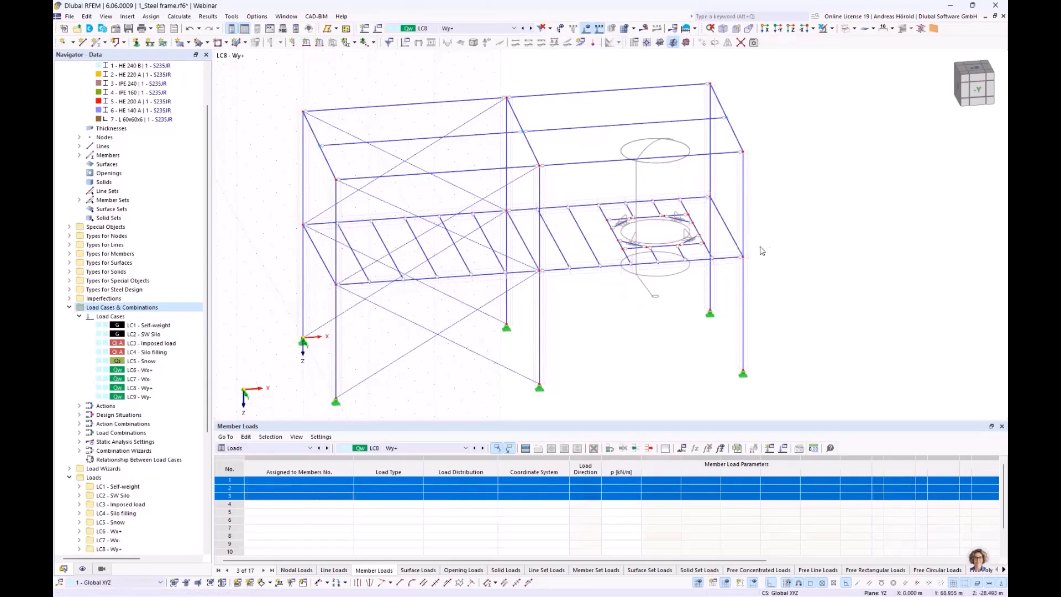
pyautogui.scroll(3, 602, 251)
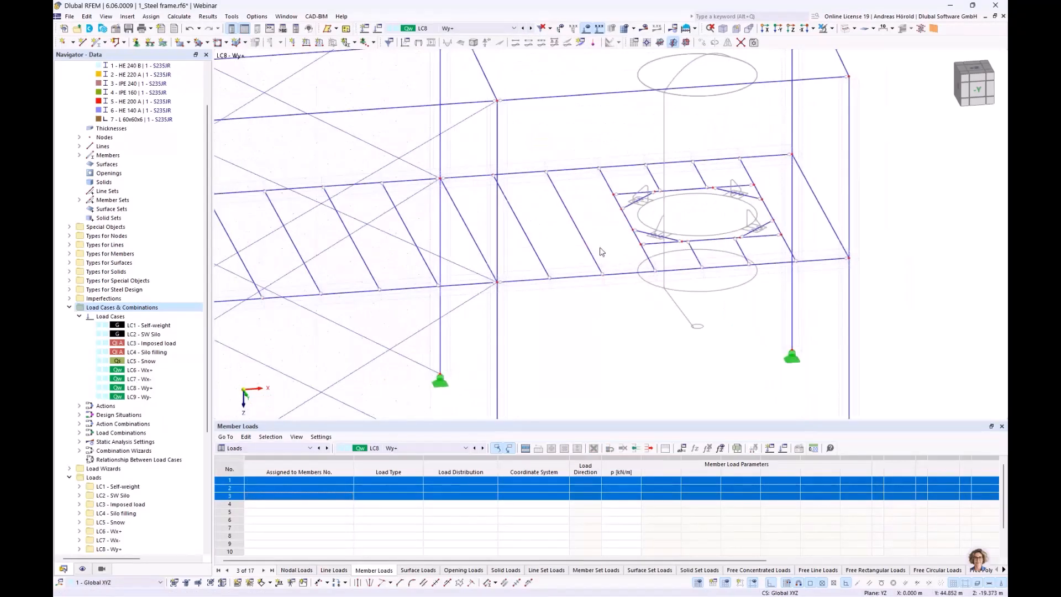
pyautogui.scroll(1, 602, 252)
pyautogui.scroll(2, 621, 284)
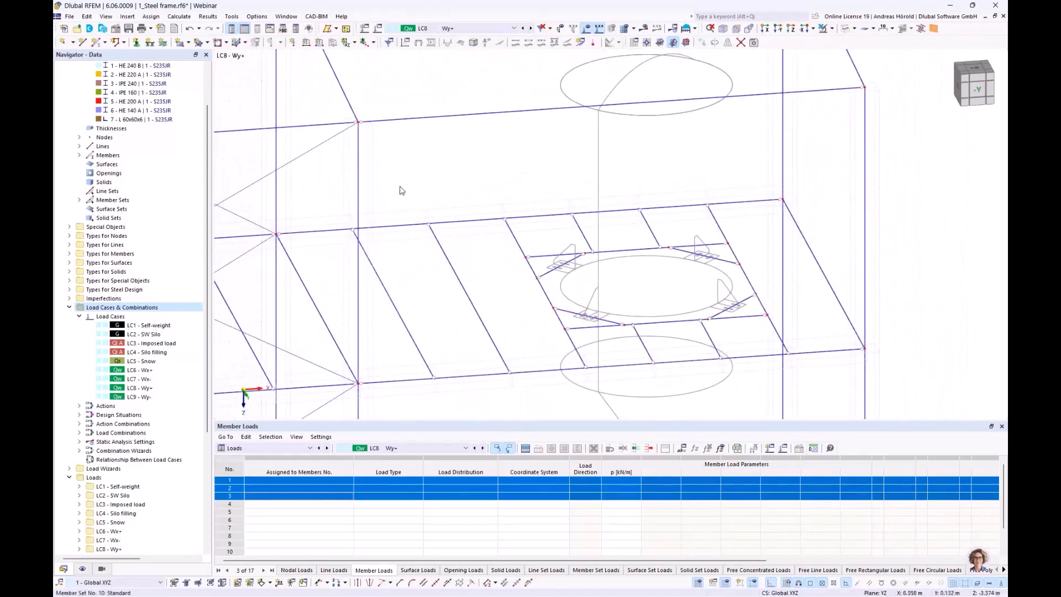
# - Apply a concentrated 2 kN member load in global Y on true length to the silo's four support beams, members 38-41
pyautogui.click(319, 43)
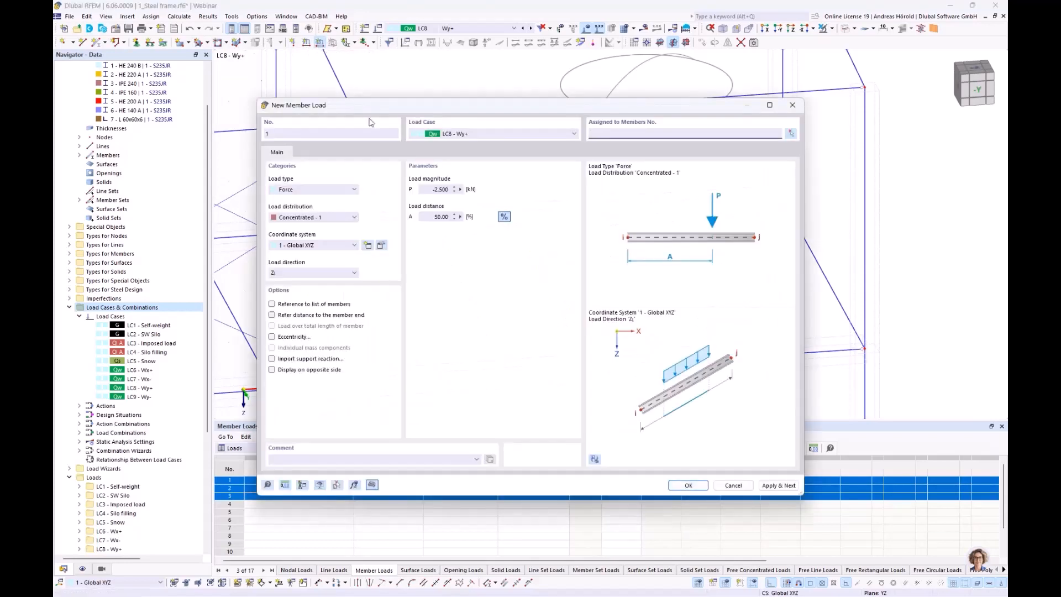
pyautogui.moveTo(432, 189); pyautogui.dragTo(478, 192)
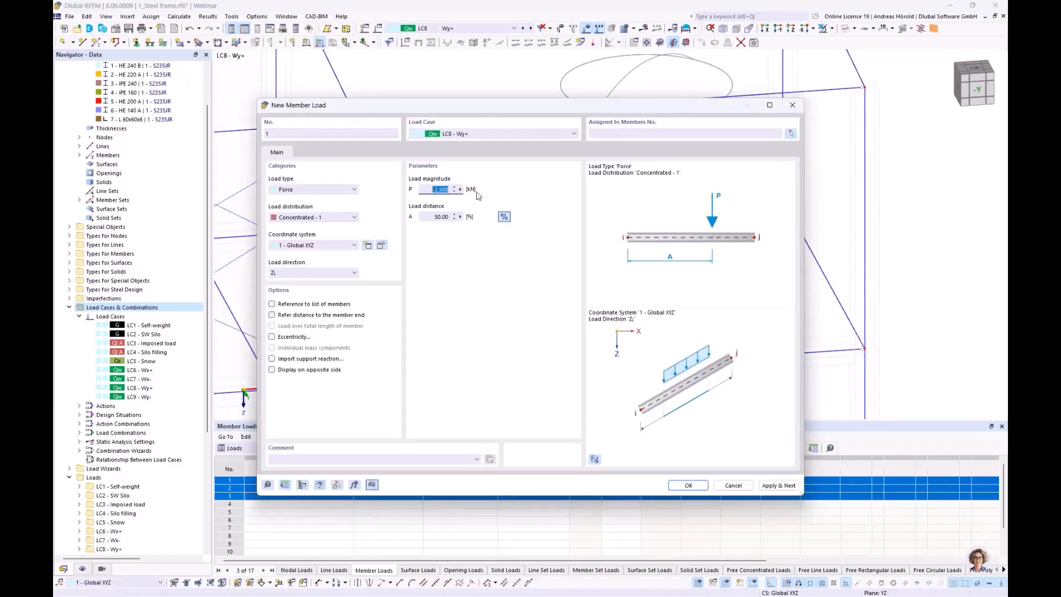
pyautogui.write('2')
pyautogui.click(304, 274)
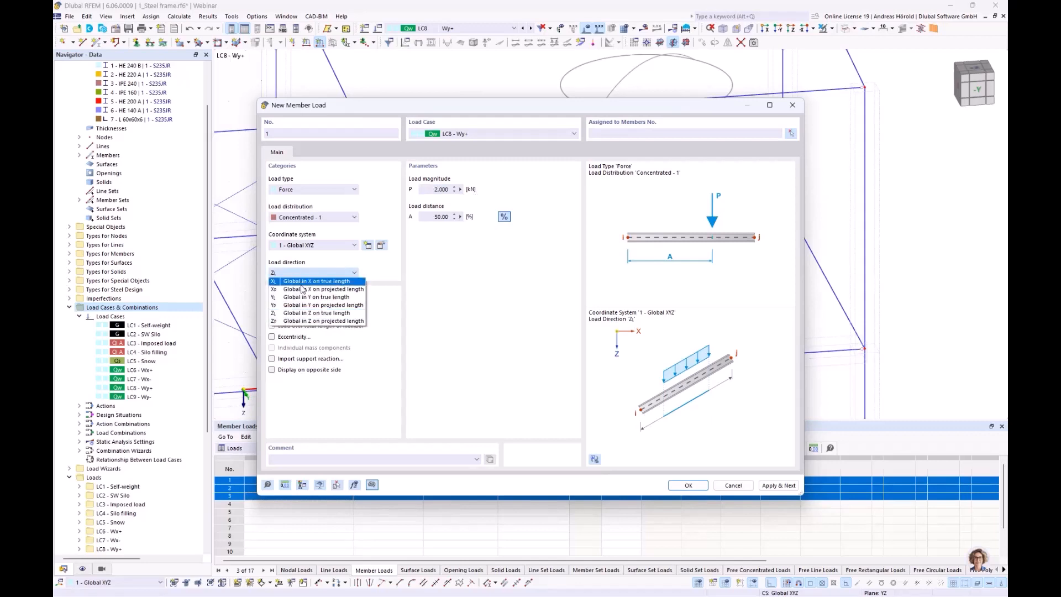
pyautogui.click(303, 297)
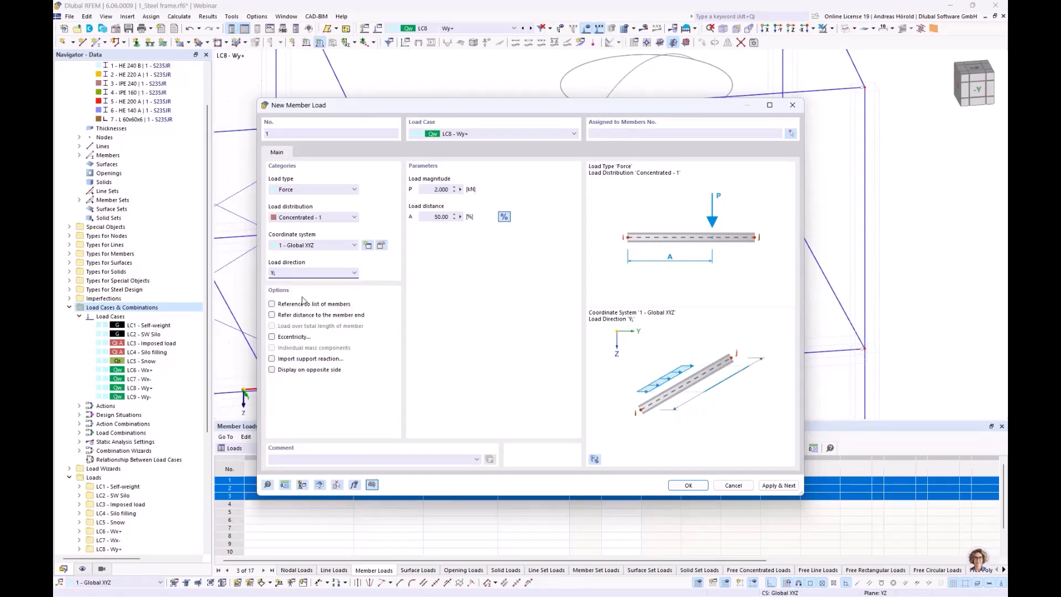
pyautogui.click(688, 485)
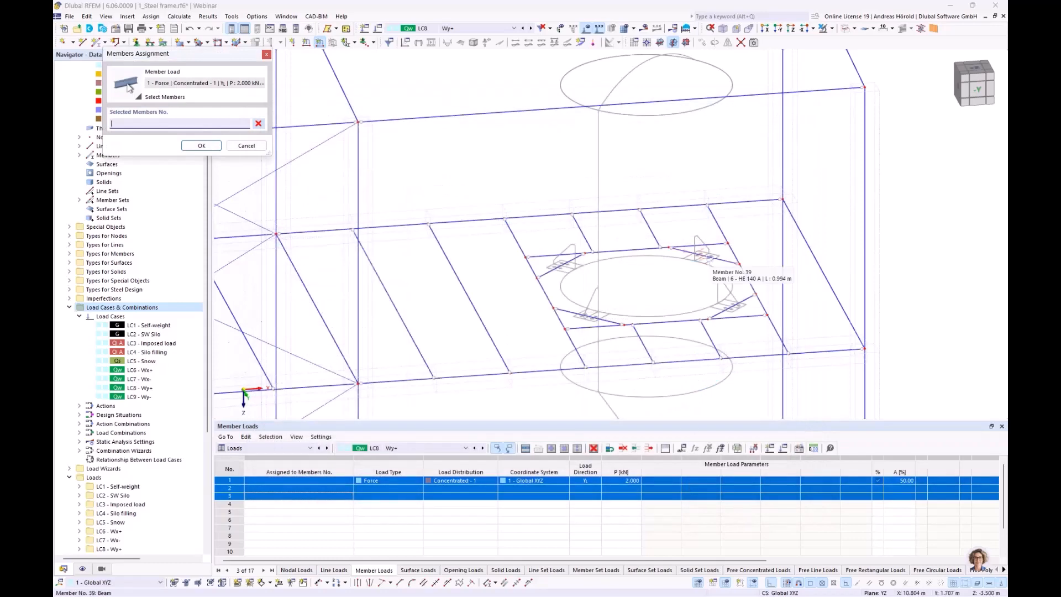
pyautogui.click(709, 258)
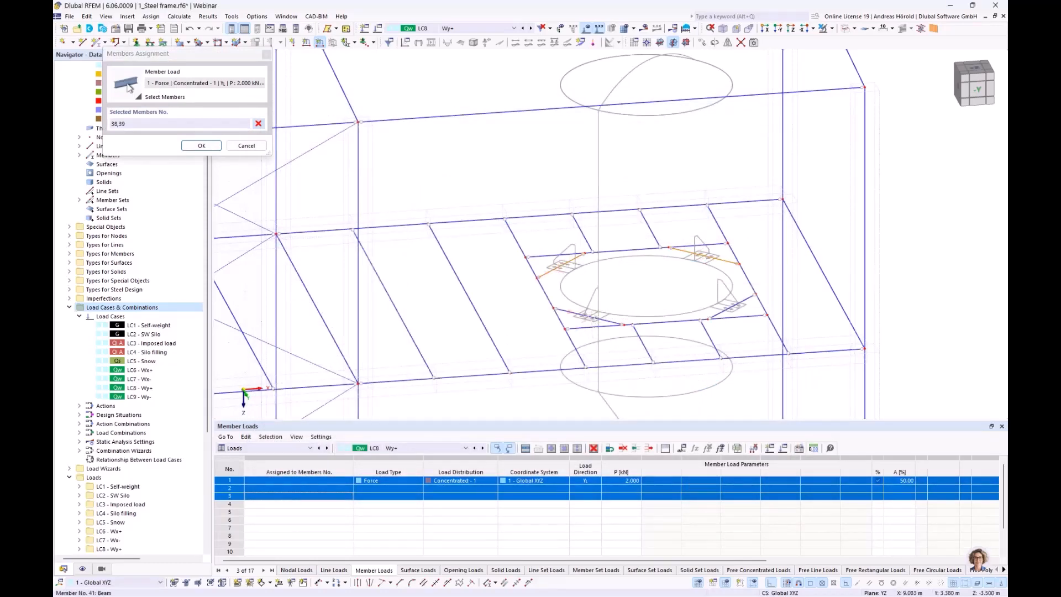
pyautogui.click(589, 317)
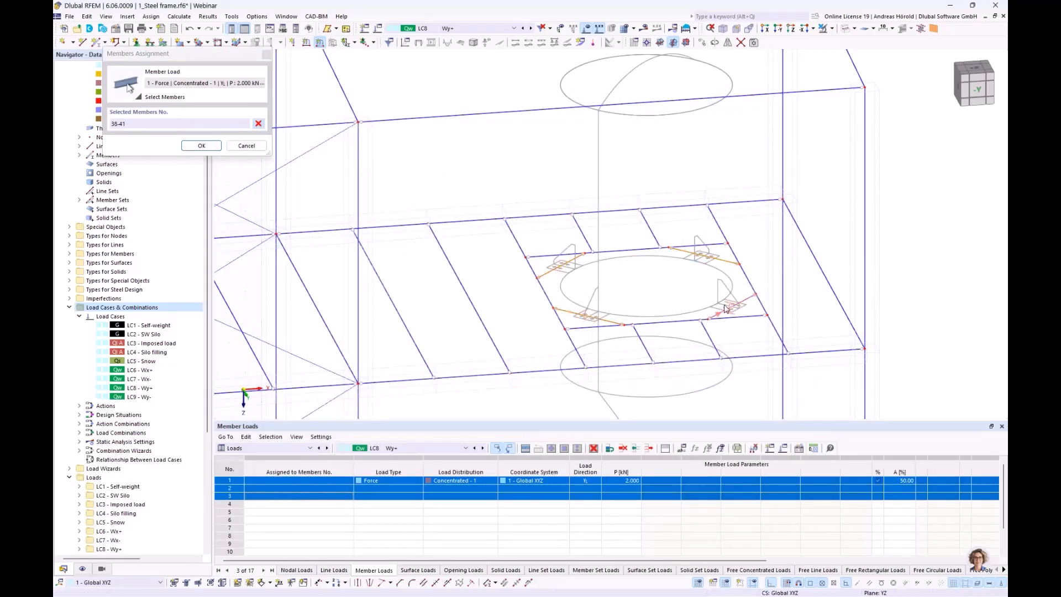
pyautogui.click(202, 144)
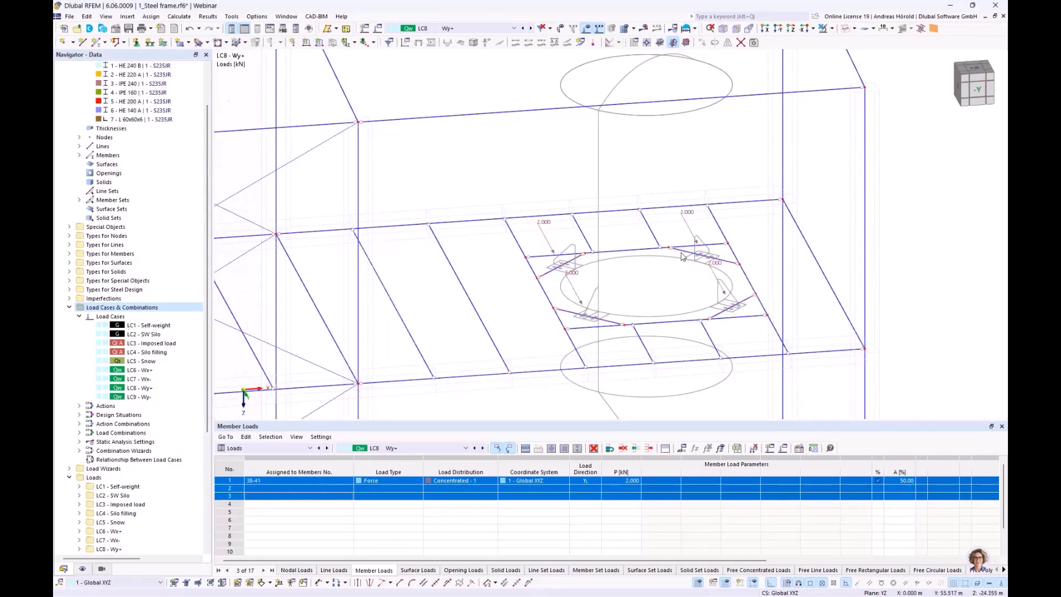
# - Define a second concentrated member load of 2.5 kN acting in global Z on true length
pyautogui.click(320, 43)
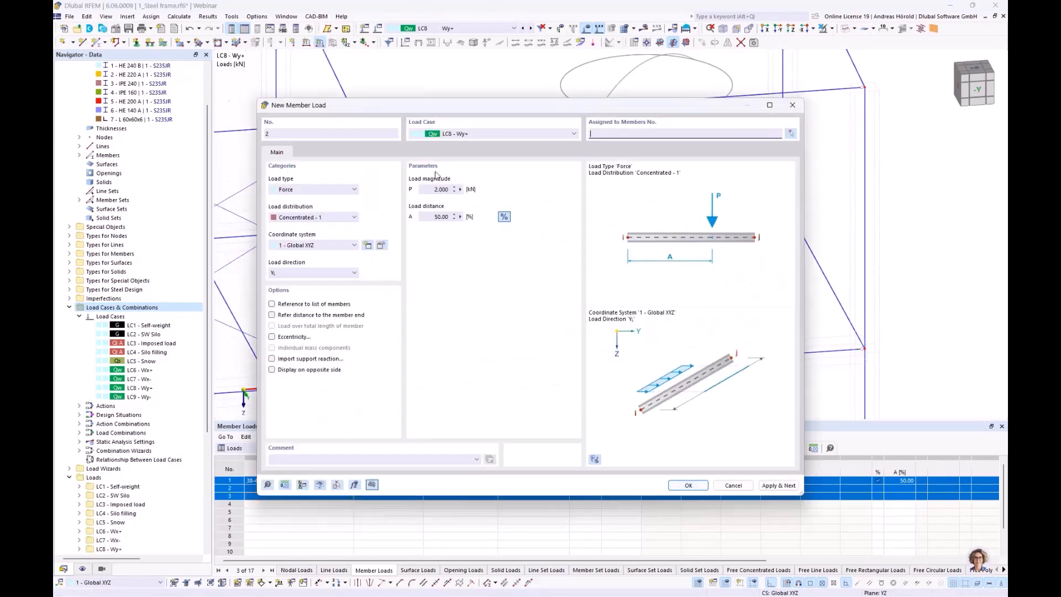
pyautogui.doubleClick(441, 189)
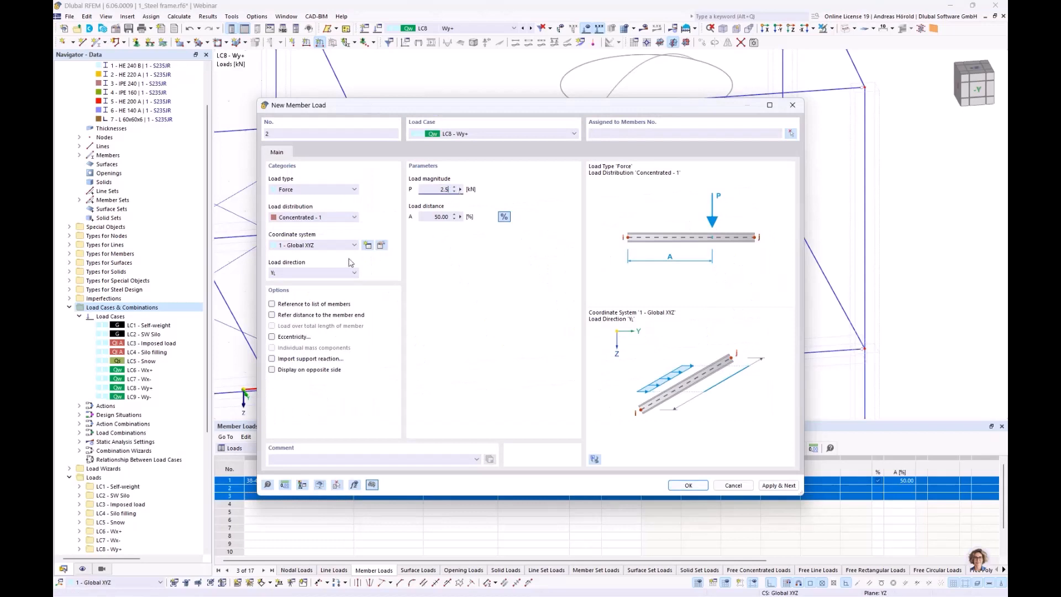
pyautogui.write('5')
pyautogui.click(337, 274)
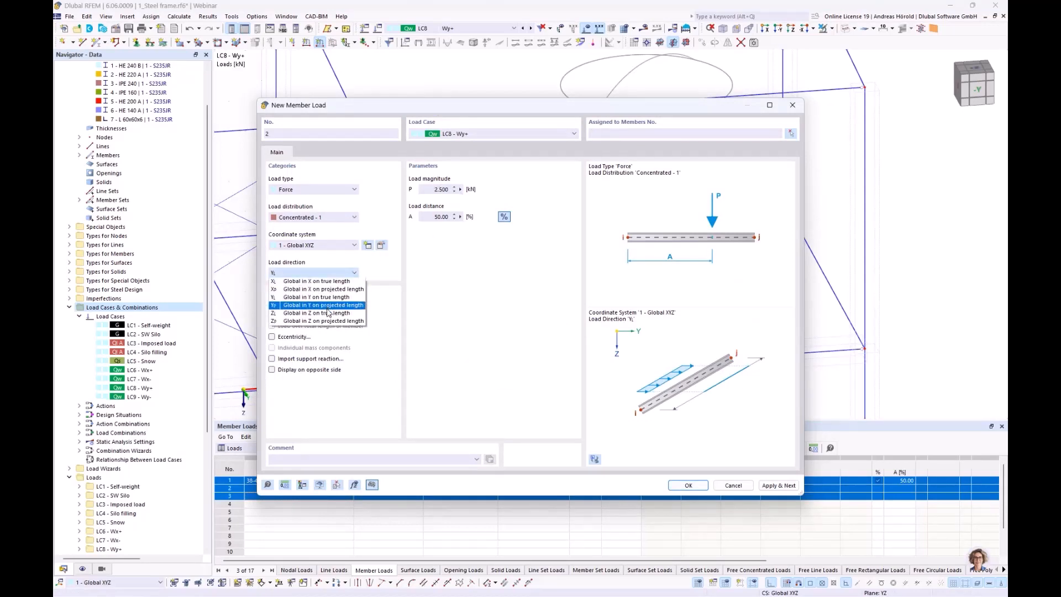
pyautogui.click(329, 313)
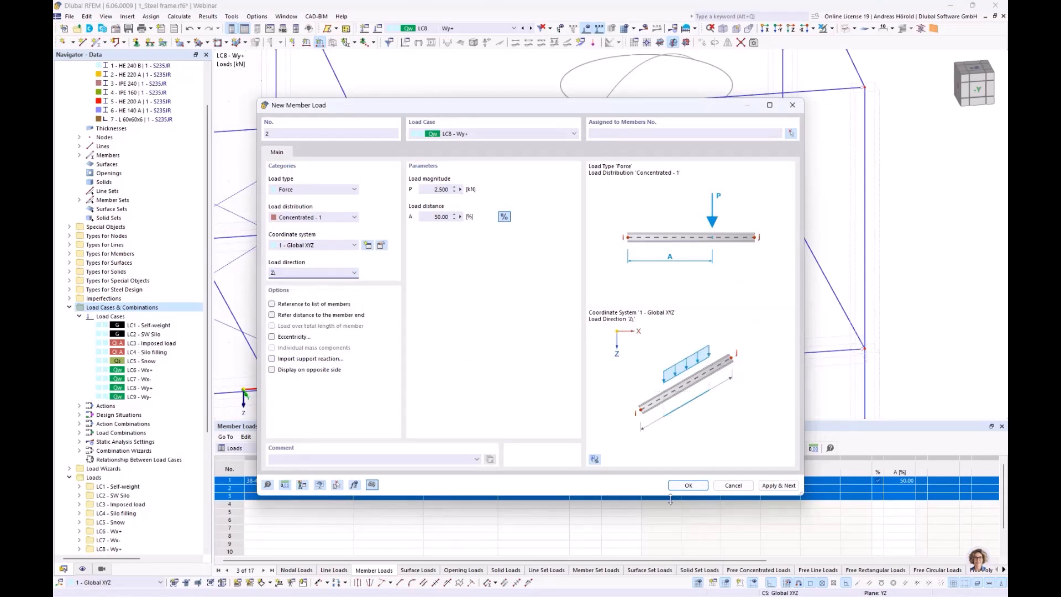
pyautogui.click(689, 486)
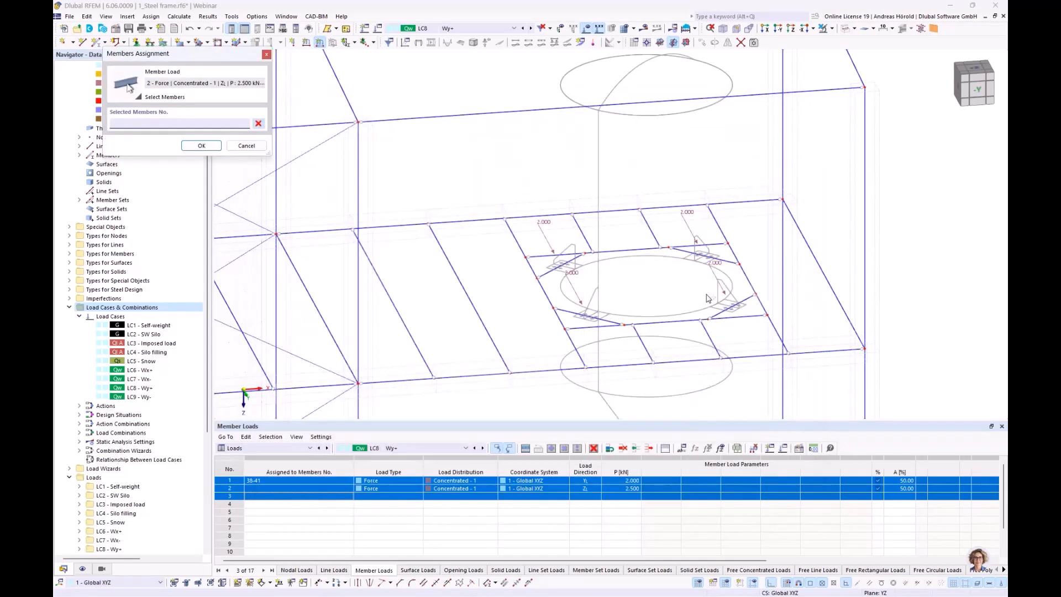
pyautogui.click(713, 264)
pyautogui.click(733, 303)
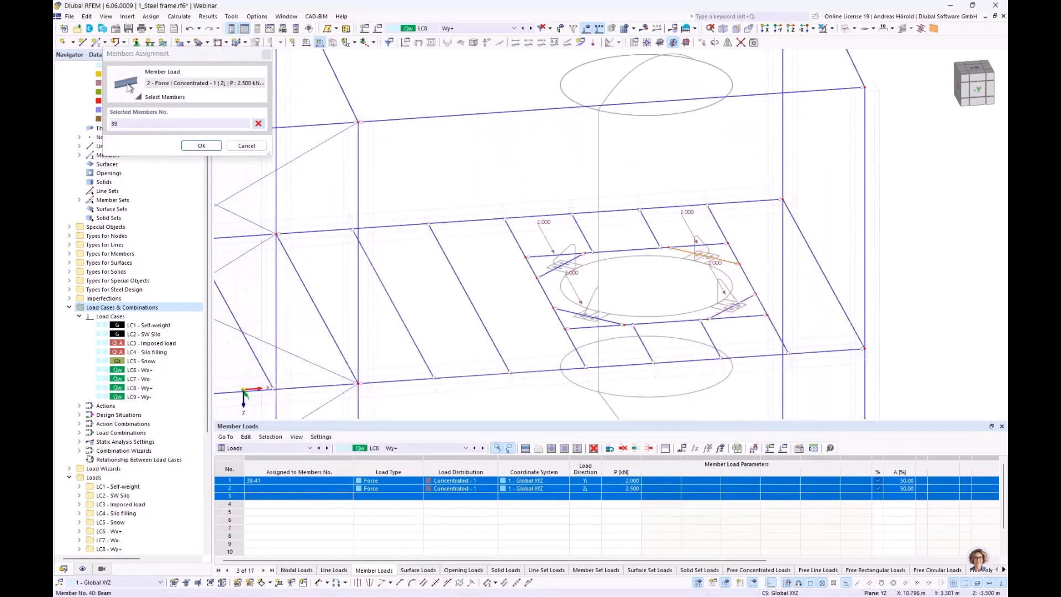
pyautogui.click(586, 316)
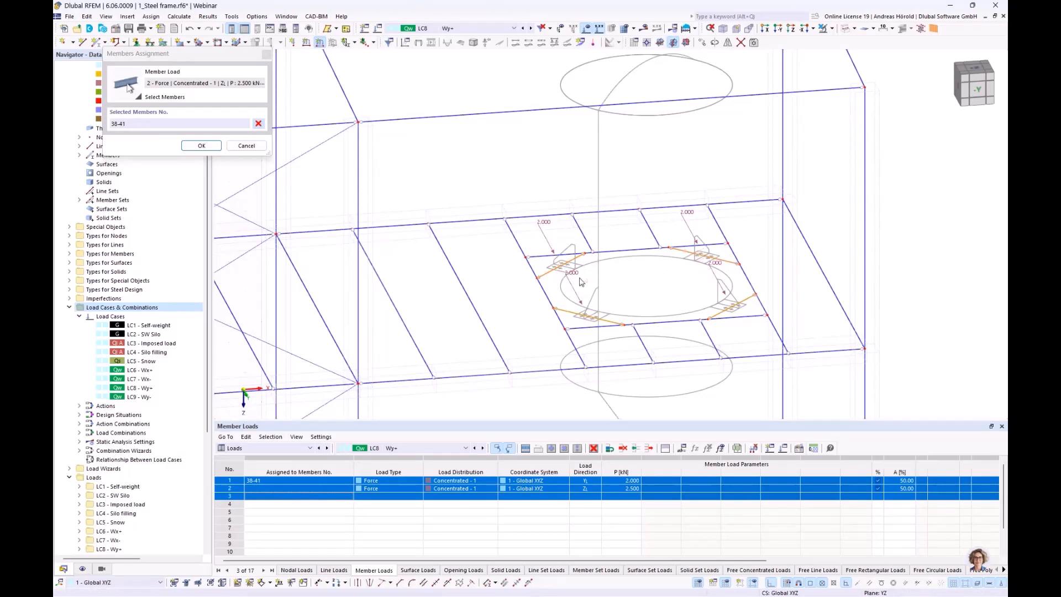
pyautogui.click(259, 125)
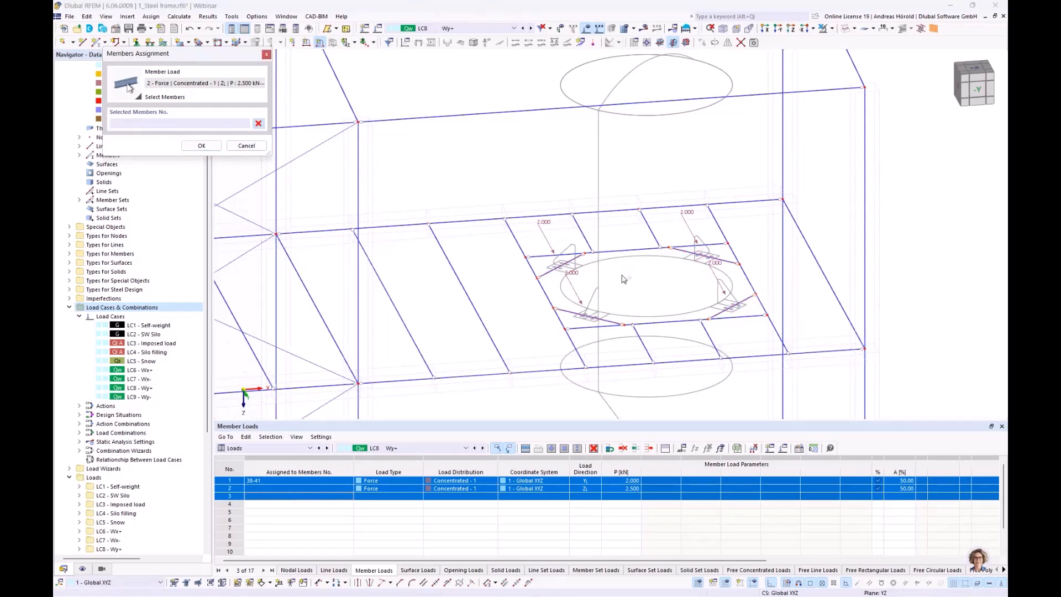
# - Assign the 2.5 kN vertical member load to silo support beams 40 and 41
pyautogui.click(590, 317)
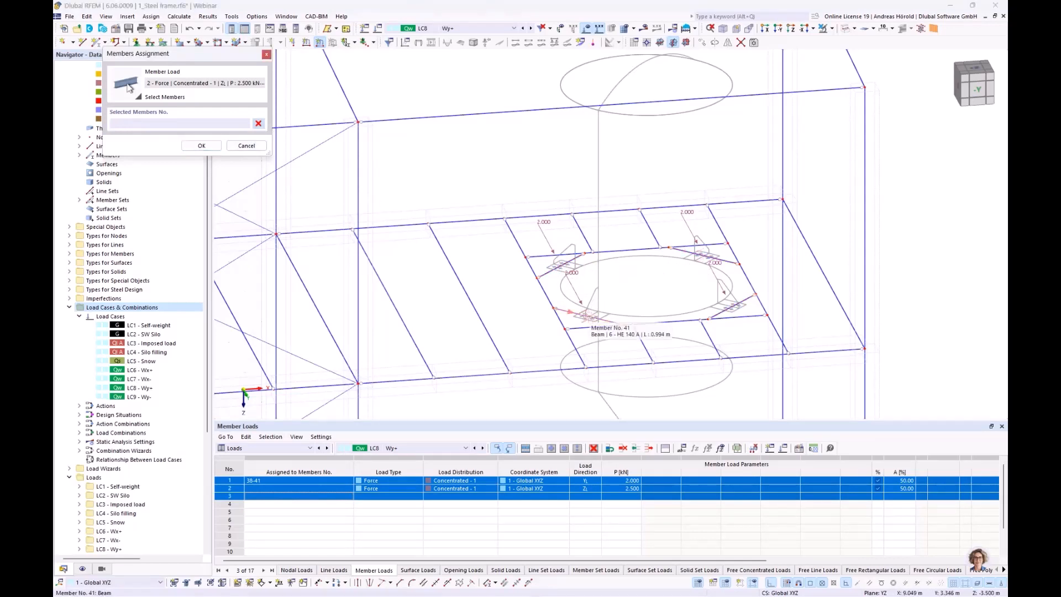
pyautogui.click(733, 306)
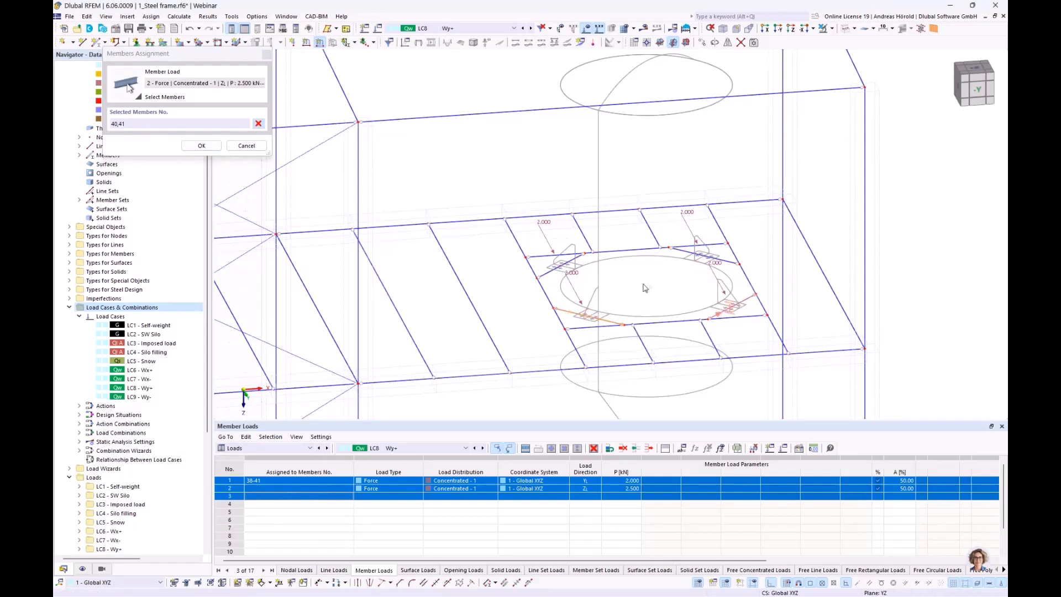
pyautogui.click(199, 146)
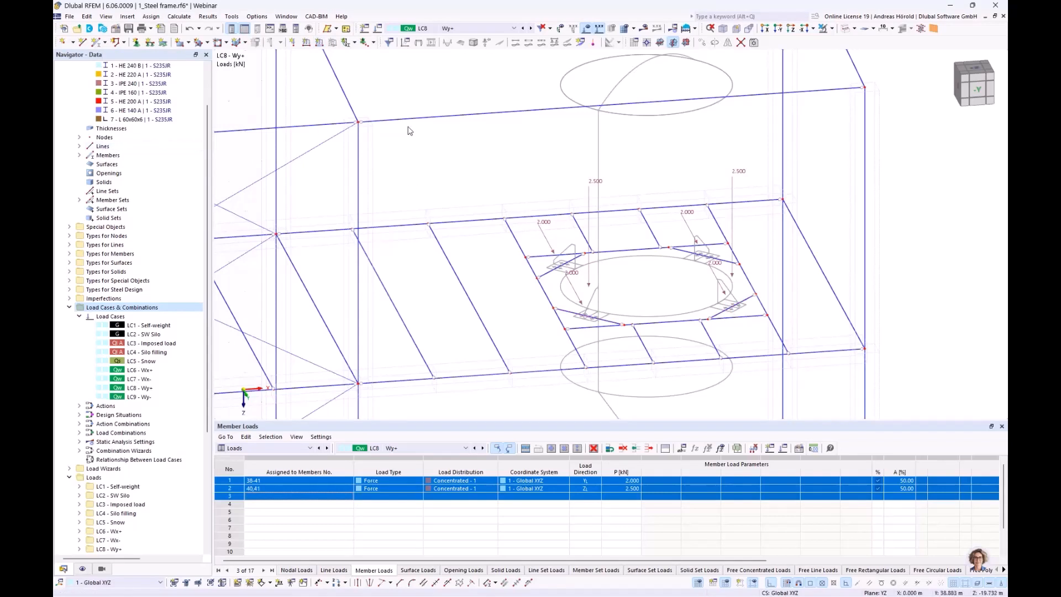
# - Apply a third concentrated member load of -2.5 kN in global Z to silo support beams 38 and 39
pyautogui.click(319, 43)
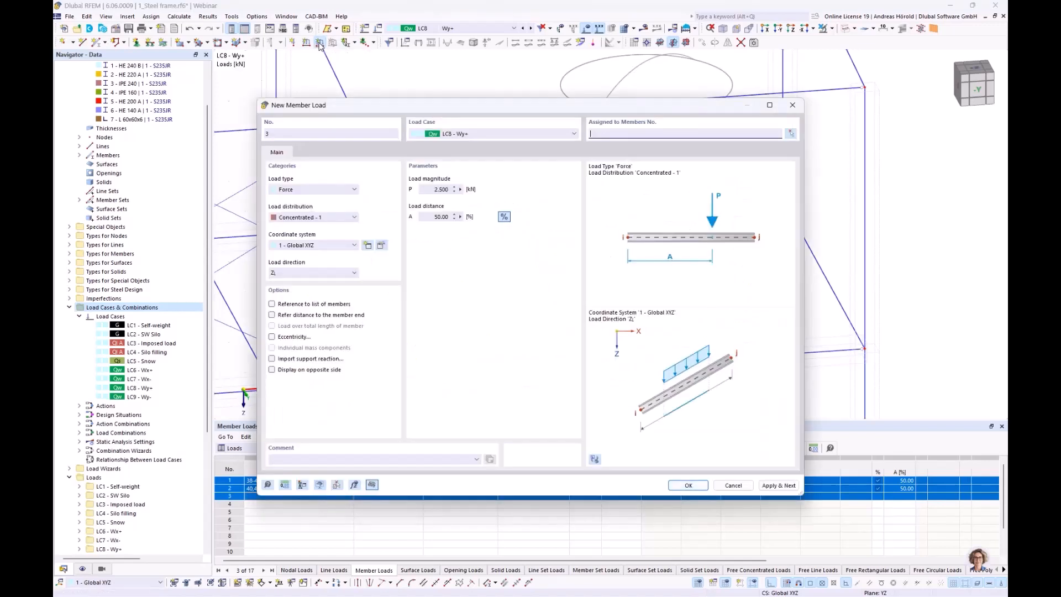
pyautogui.click(430, 189)
pyautogui.write('-')
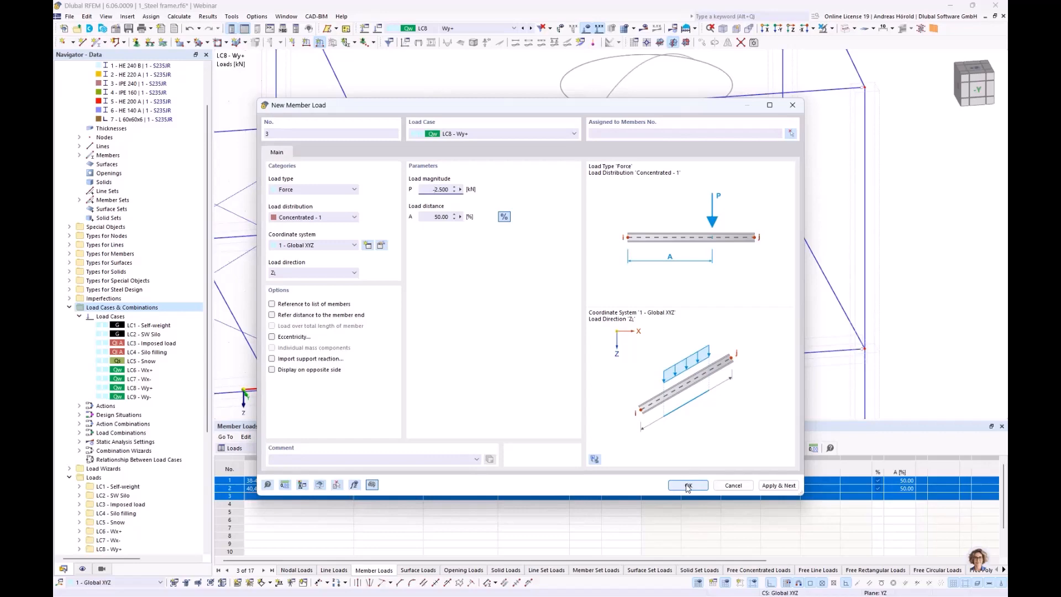
pyautogui.click(689, 486)
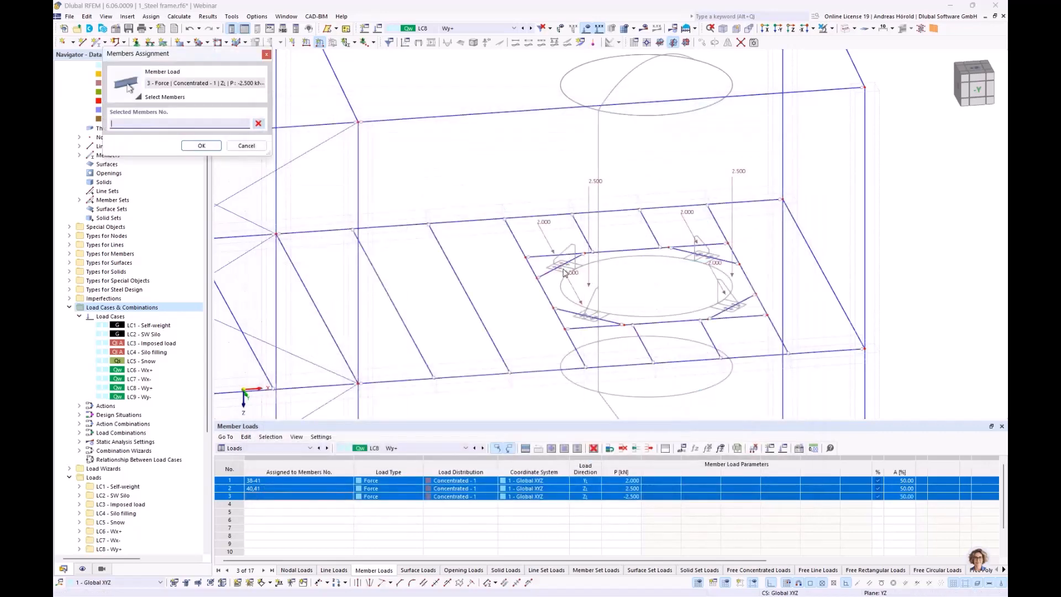
pyautogui.click(561, 265)
pyautogui.click(713, 257)
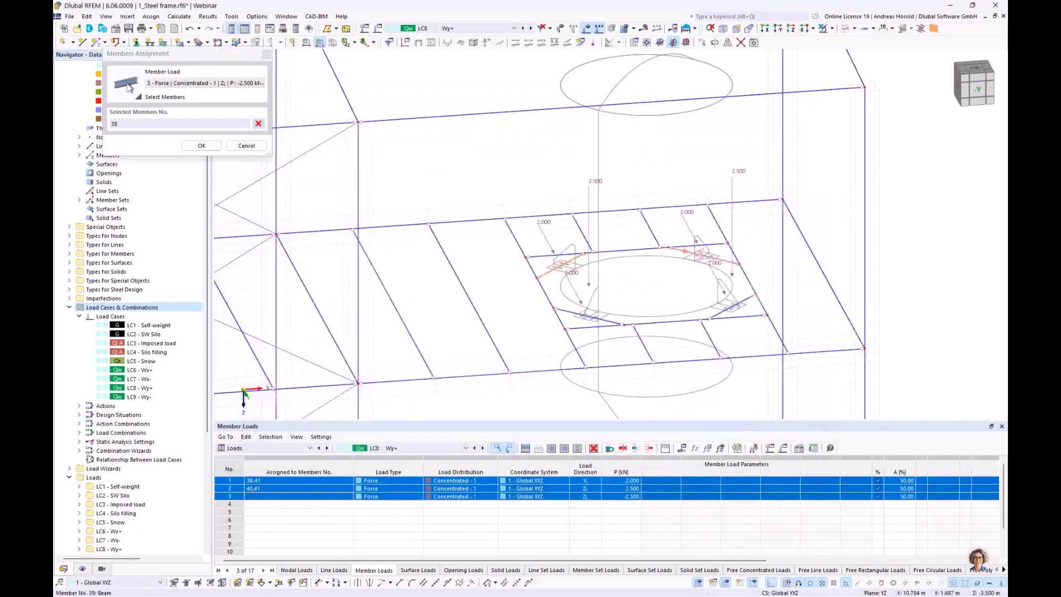
pyautogui.click(204, 145)
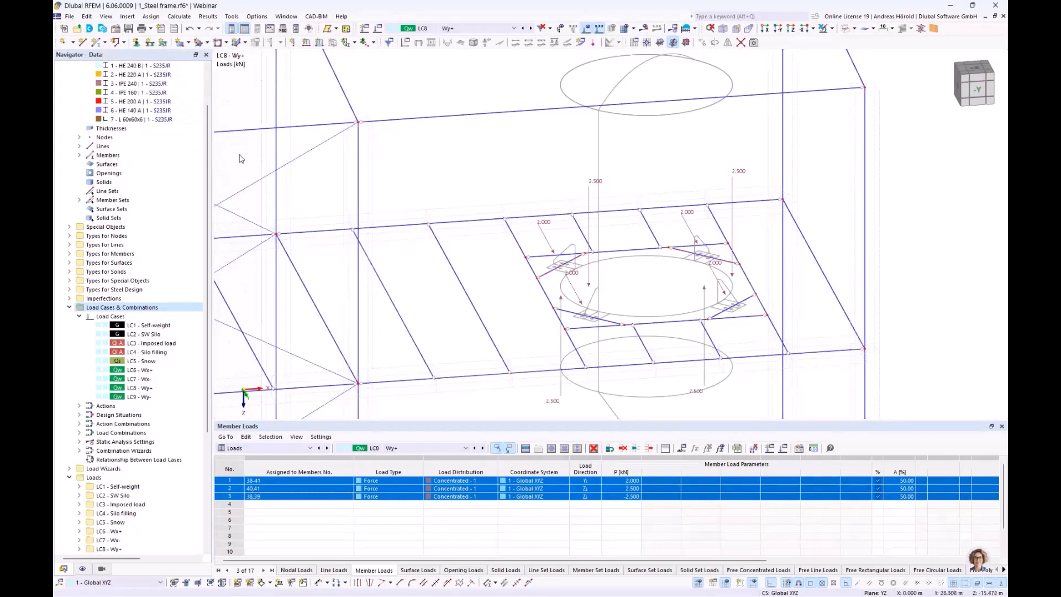
# - Copy all three member loads of LC8 - Wy+ from the member loads table
pyautogui.keyDown('ctrl'); pyautogui.moveTo(608, 328); pyautogui.dragTo(654, 333, button='middle'); pyautogui.keyUp('ctrl')
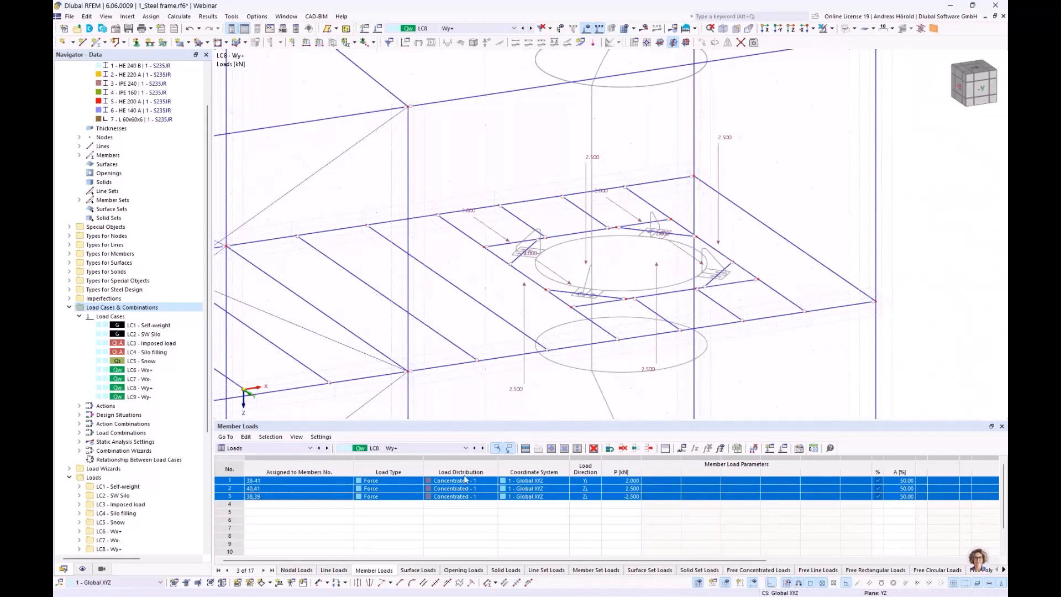
pyautogui.rightClick(324, 489)
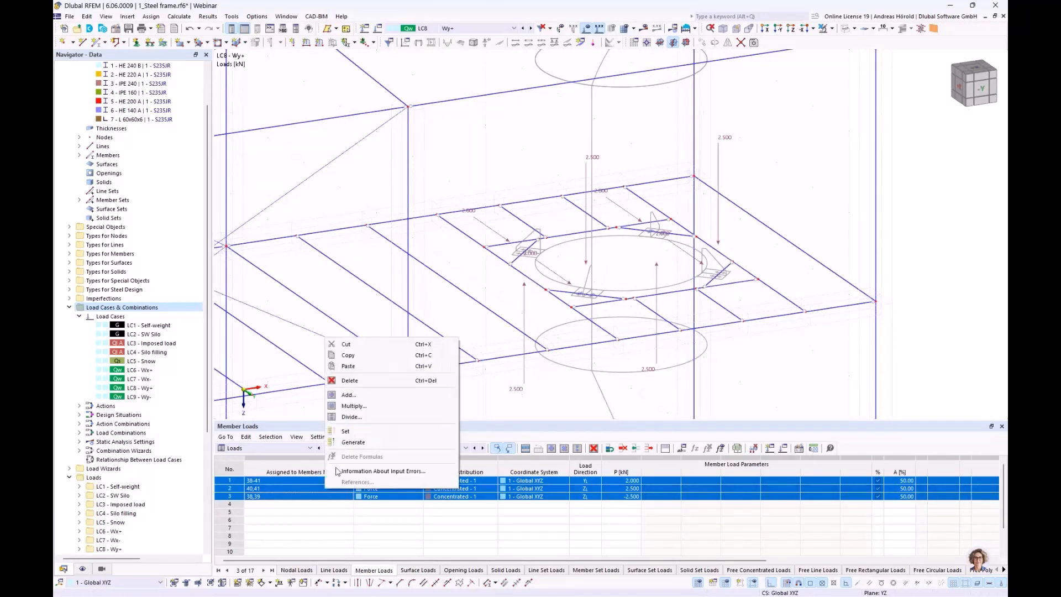
pyautogui.click(358, 359)
# - Make LC9 - Wy- the active load case and paste the three copied member loads into its member loads table
pyautogui.click(484, 448)
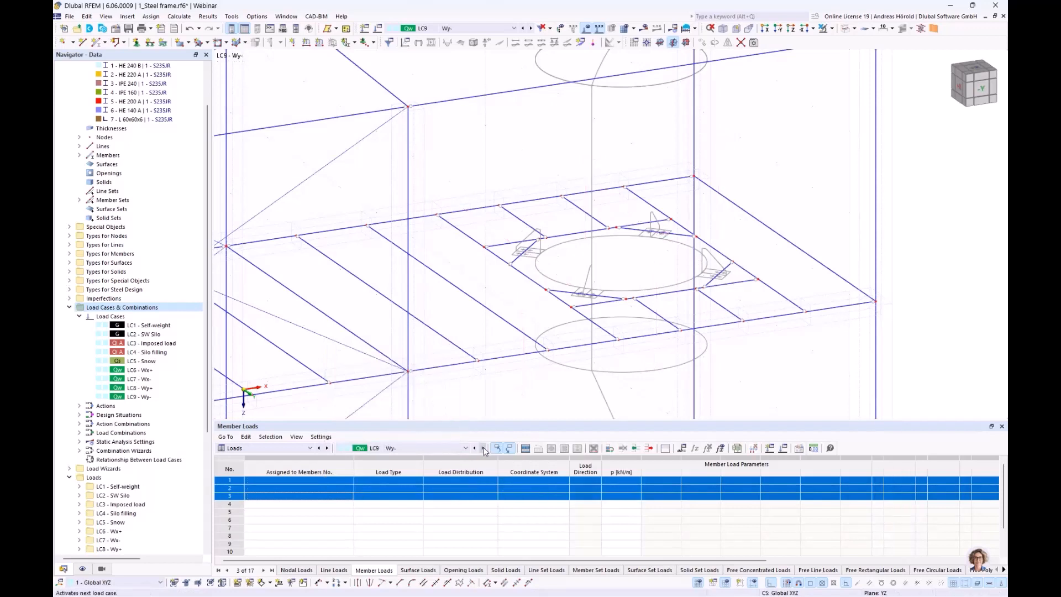
pyautogui.rightClick(339, 480)
pyautogui.click(359, 480)
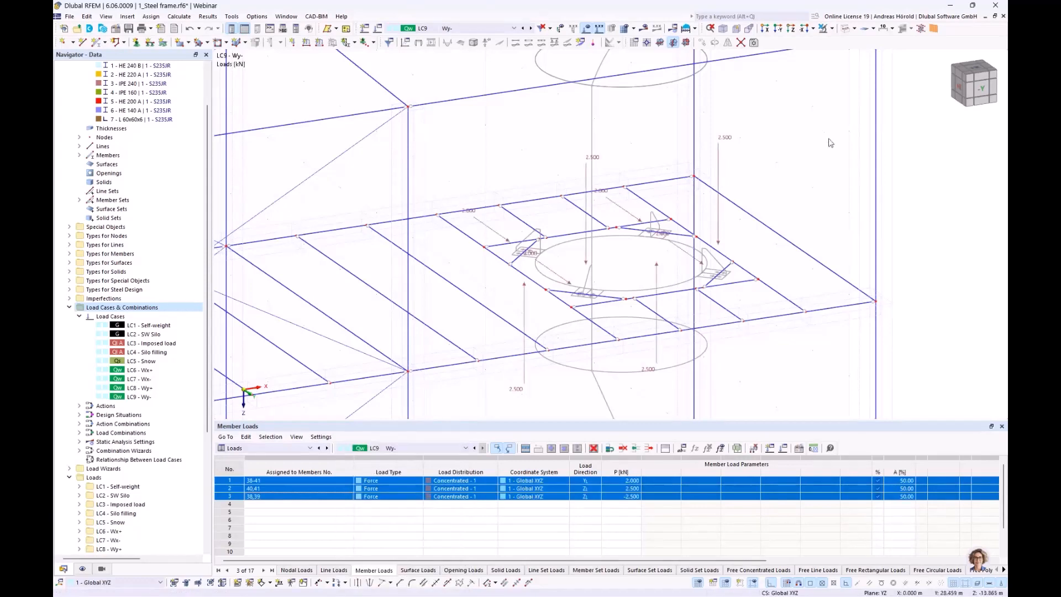
# - Show the whole steel frame and open a new wind load wizard for it
pyautogui.scroll(-4, 523, 98)
pyautogui.moveTo(526, 103); pyautogui.dragTo(623, 143, button='middle')
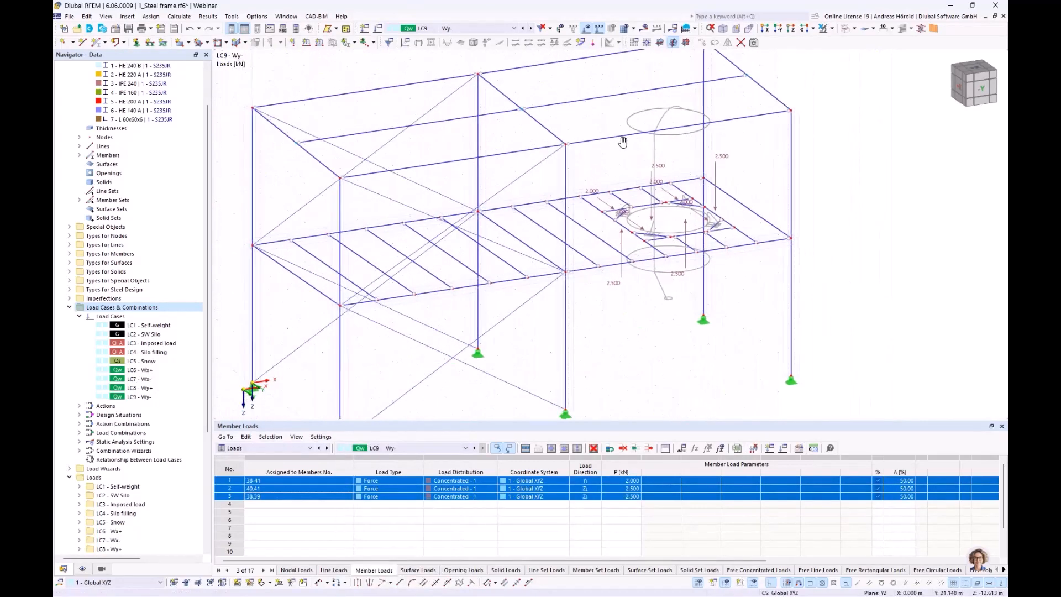
pyautogui.scroll(-1, 624, 145)
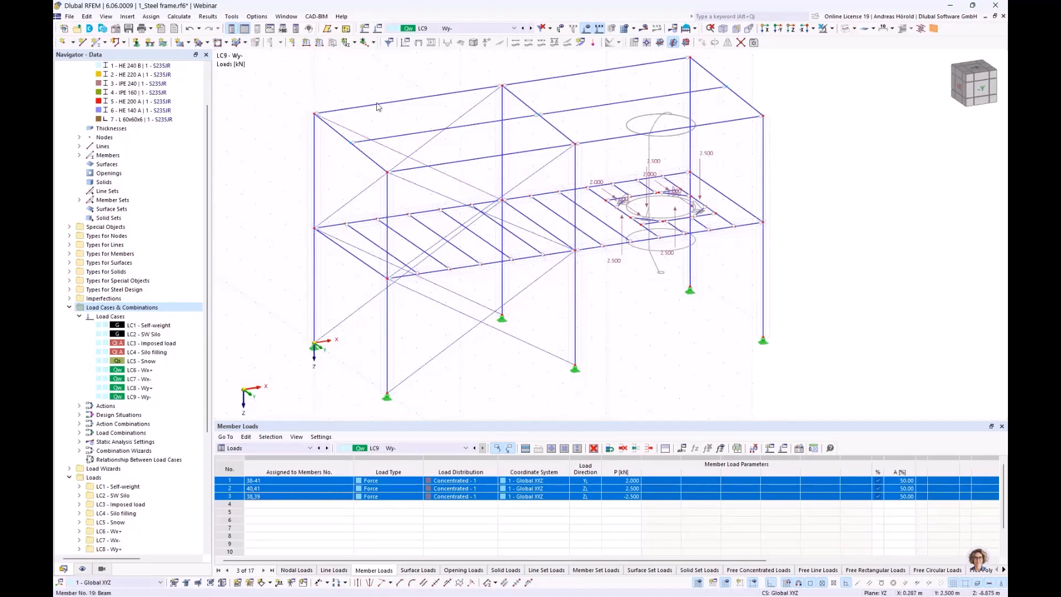
pyautogui.moveTo(402, 122); pyautogui.dragTo(401, 141, button='middle')
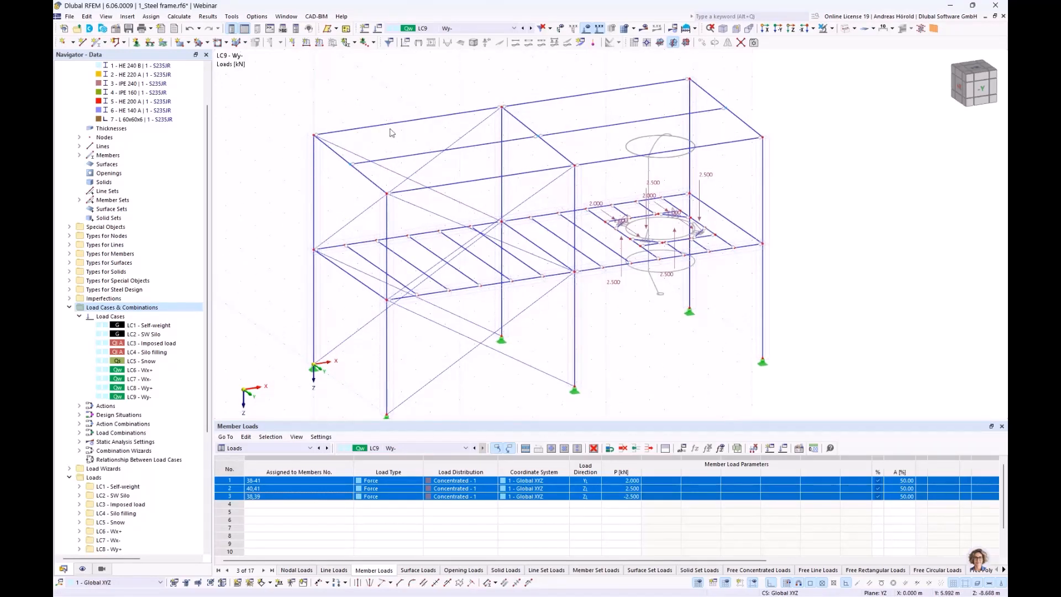
pyautogui.click(127, 16)
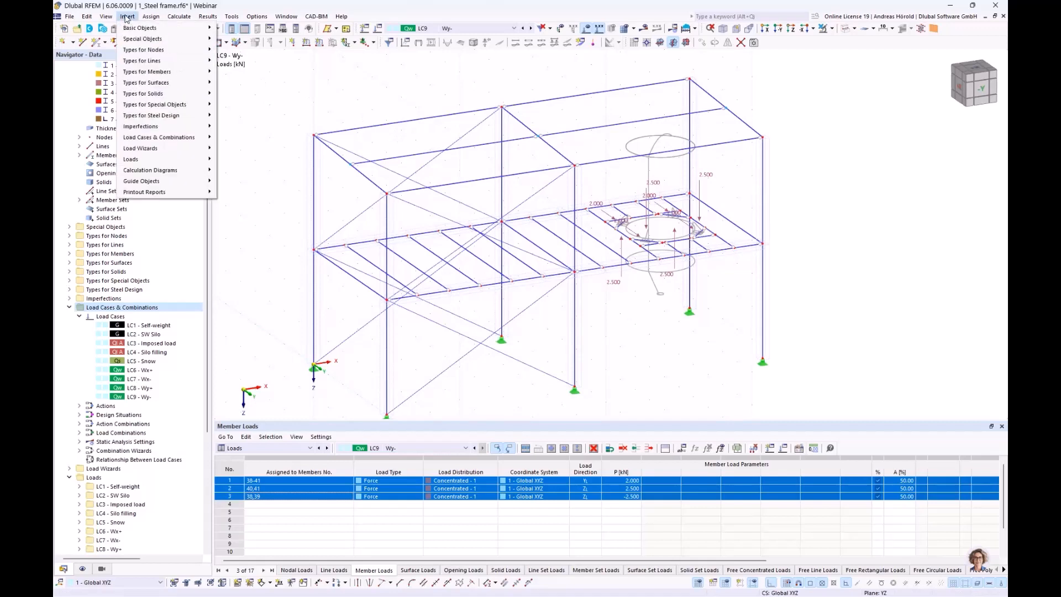
pyautogui.moveTo(159, 149)
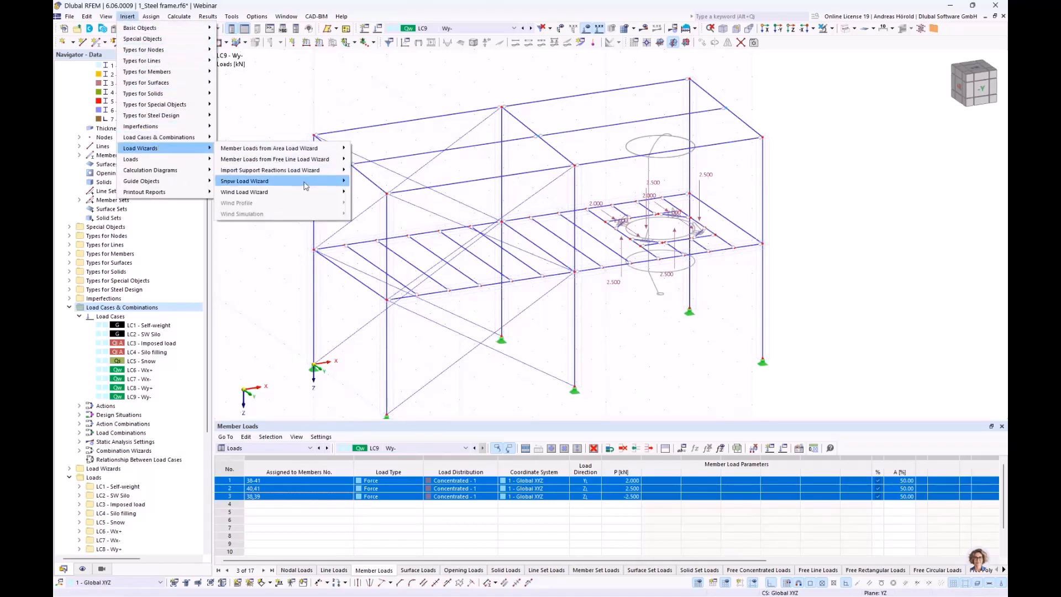
pyautogui.moveTo(303, 194)
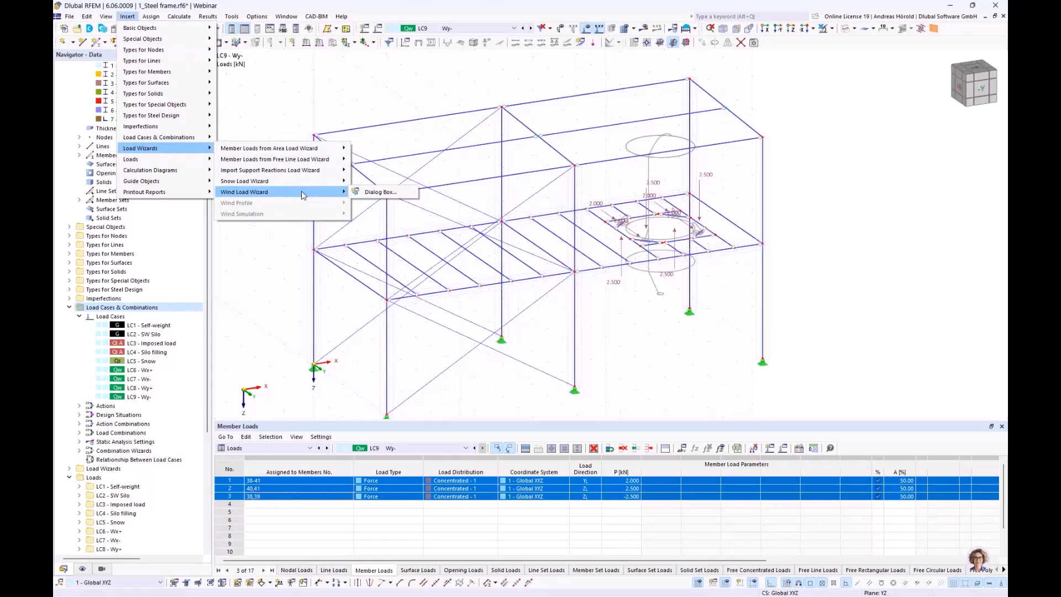
pyautogui.click(386, 193)
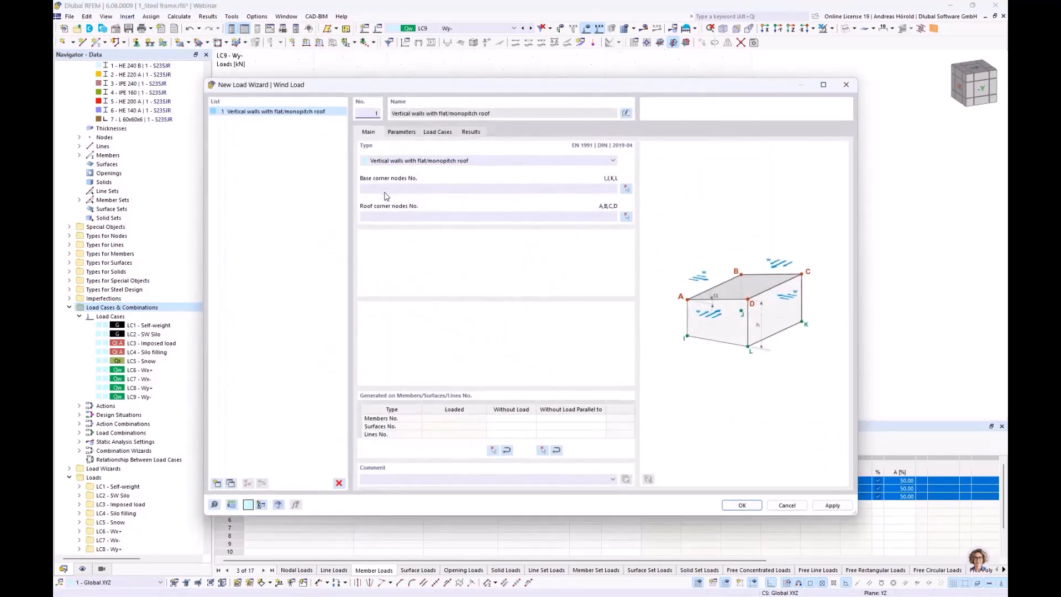
# - Keep the wind load type as vertical walls with flat/monopitch roof and assign base corner nodes 13, 1, 3 and 15
pyautogui.click(456, 164)
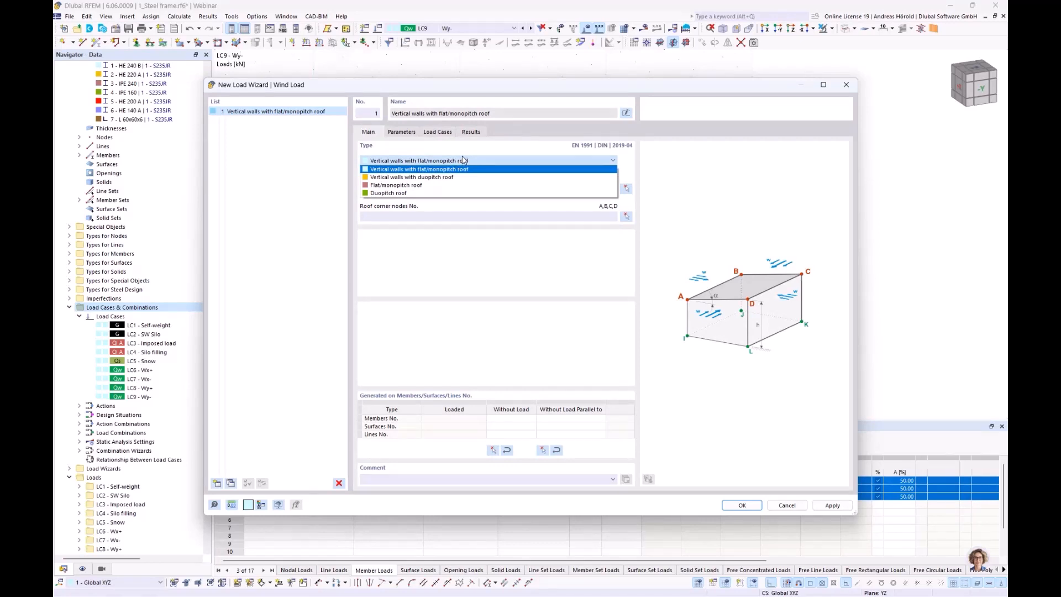
pyautogui.click(463, 160)
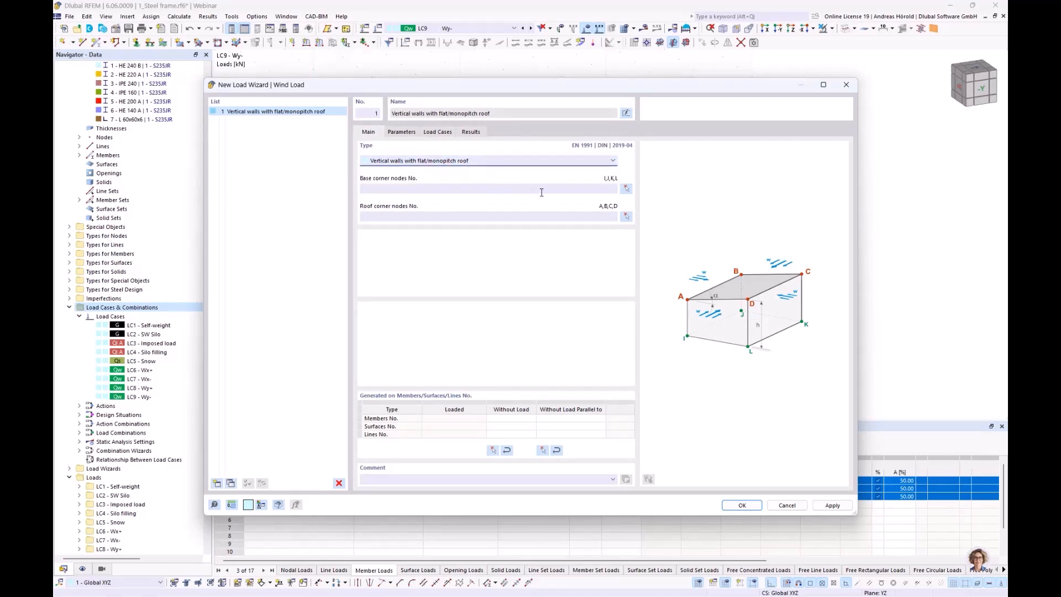
pyautogui.click(627, 189)
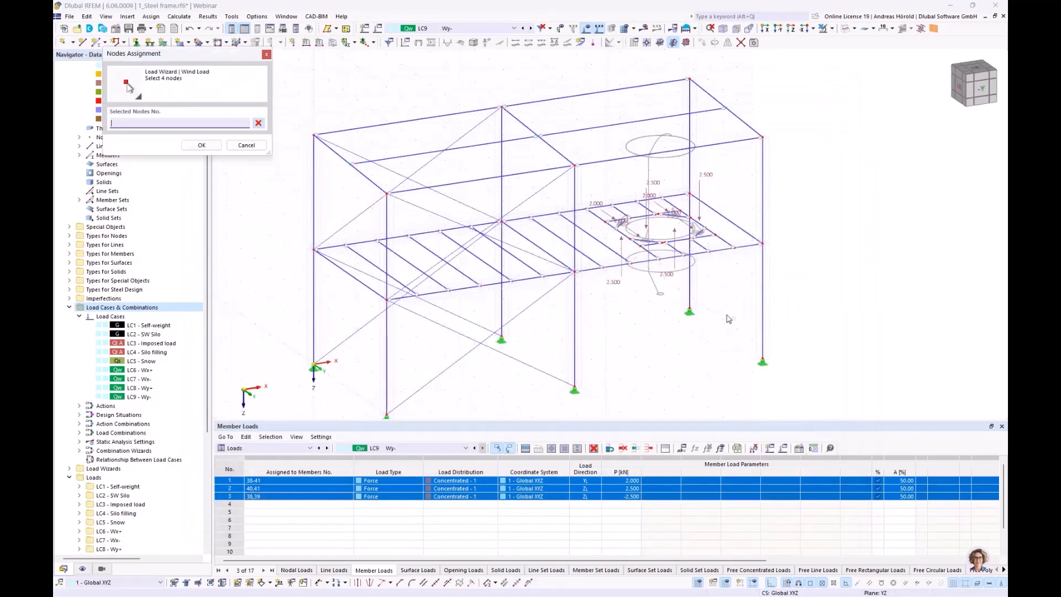
pyautogui.click(765, 361)
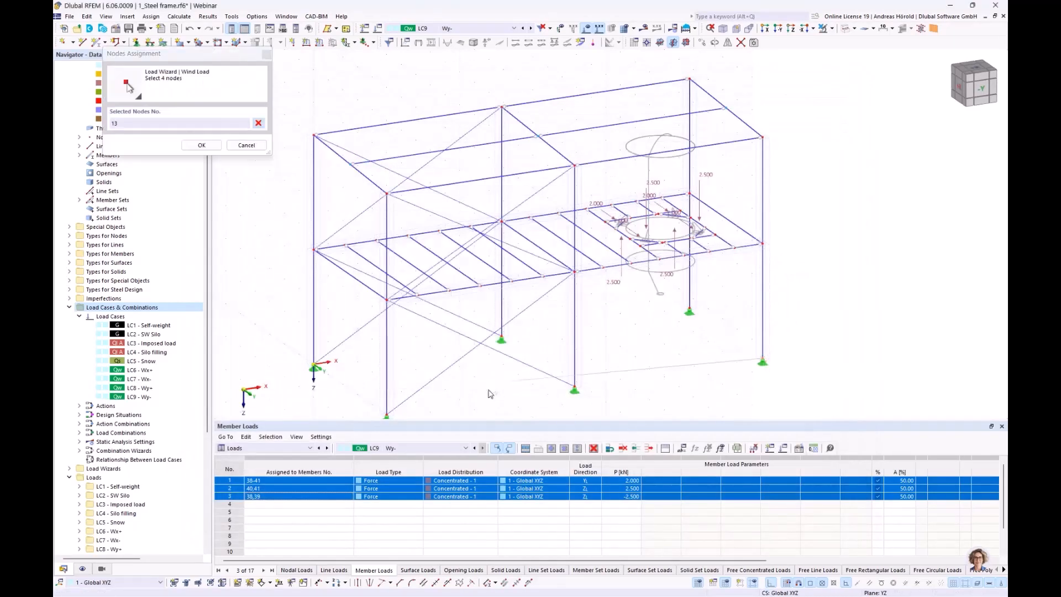
pyautogui.click(314, 367)
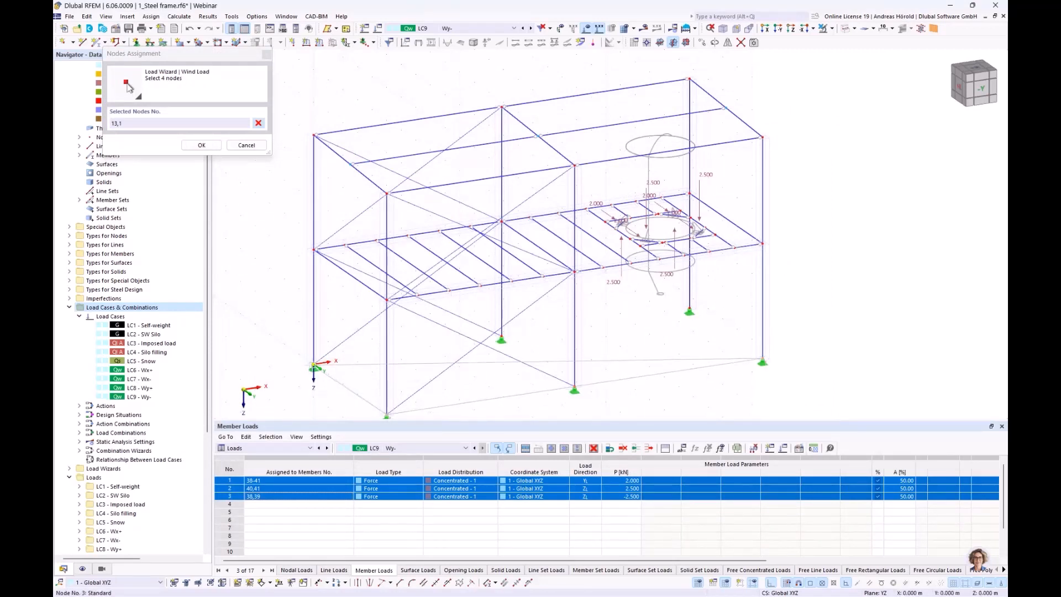
pyautogui.click(387, 415)
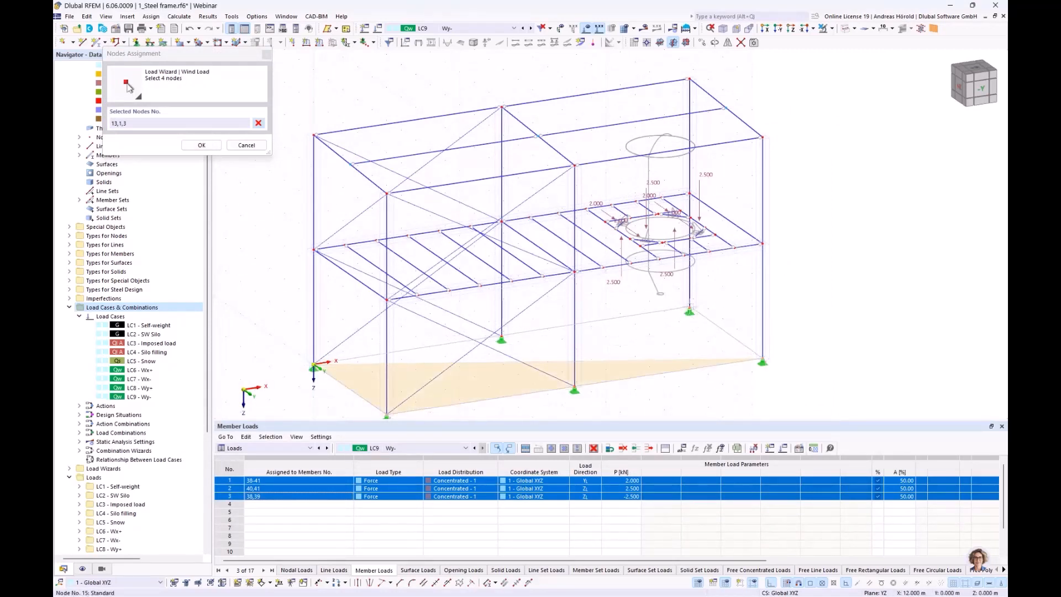
pyautogui.click(691, 312)
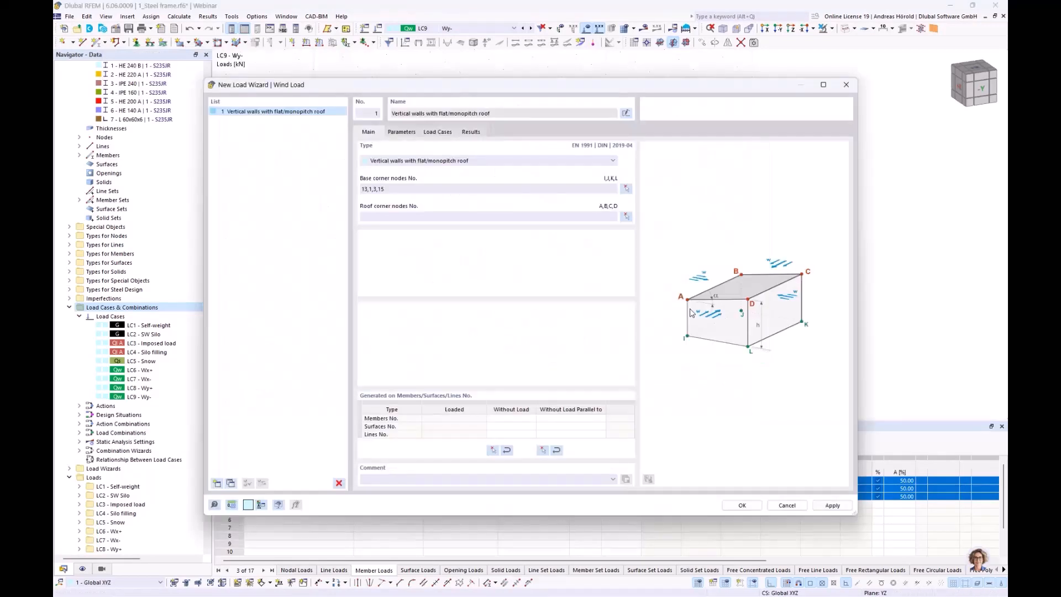
# - Assign frame top nodes 14, 2, 4 and 16 as the roof corner nodes of the wind load
pyautogui.click(627, 216)
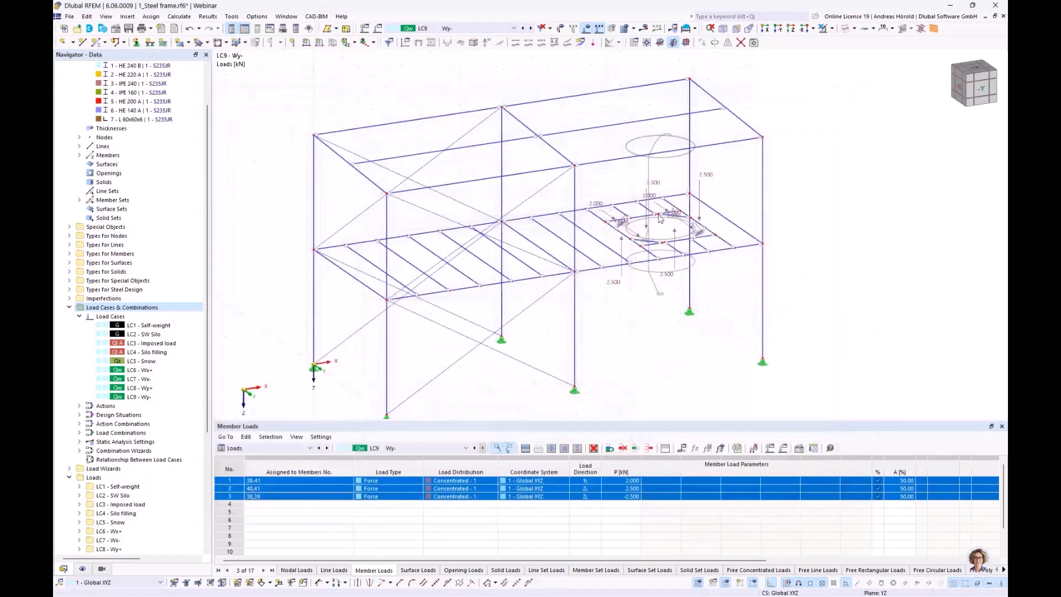
pyautogui.click(763, 137)
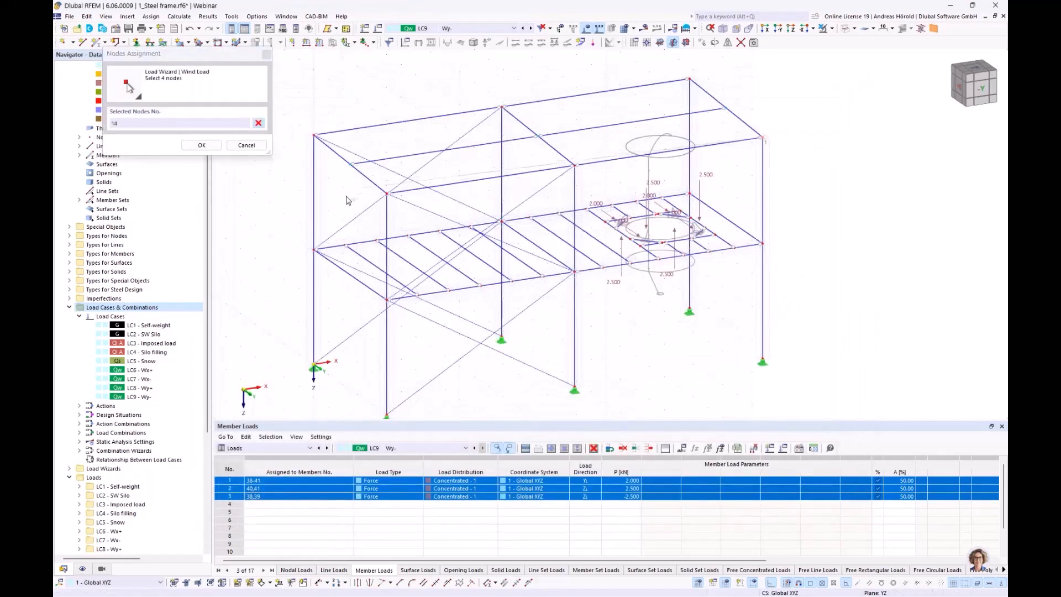
pyautogui.click(387, 194)
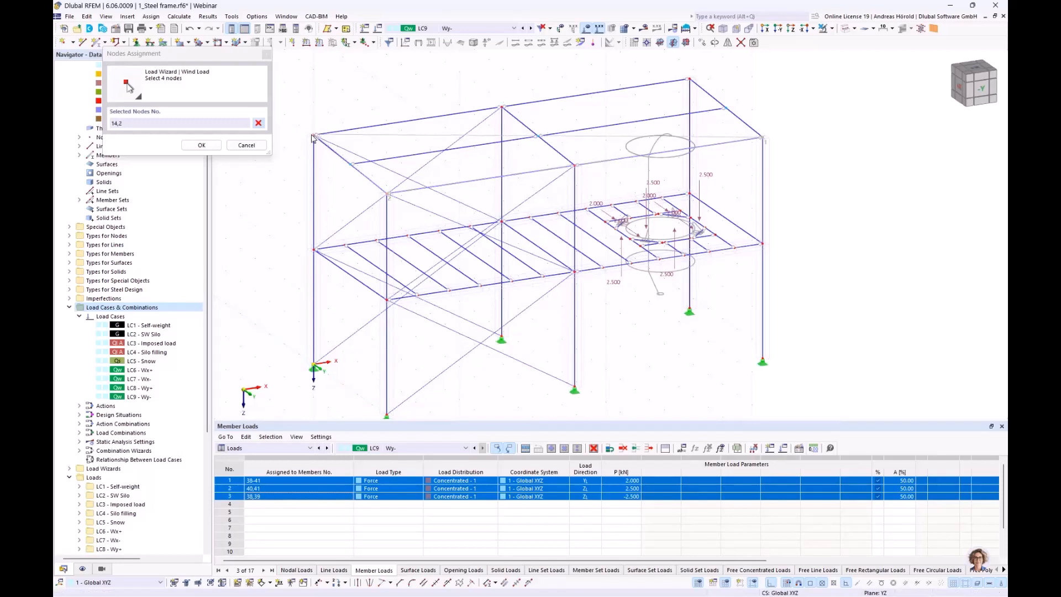
pyautogui.click(315, 135)
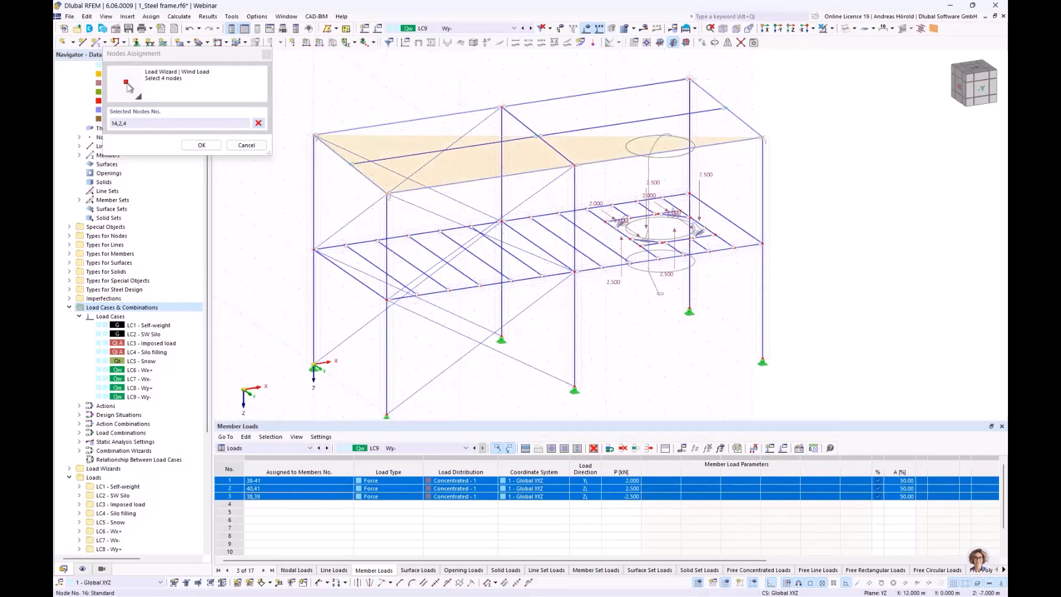
pyautogui.click(690, 79)
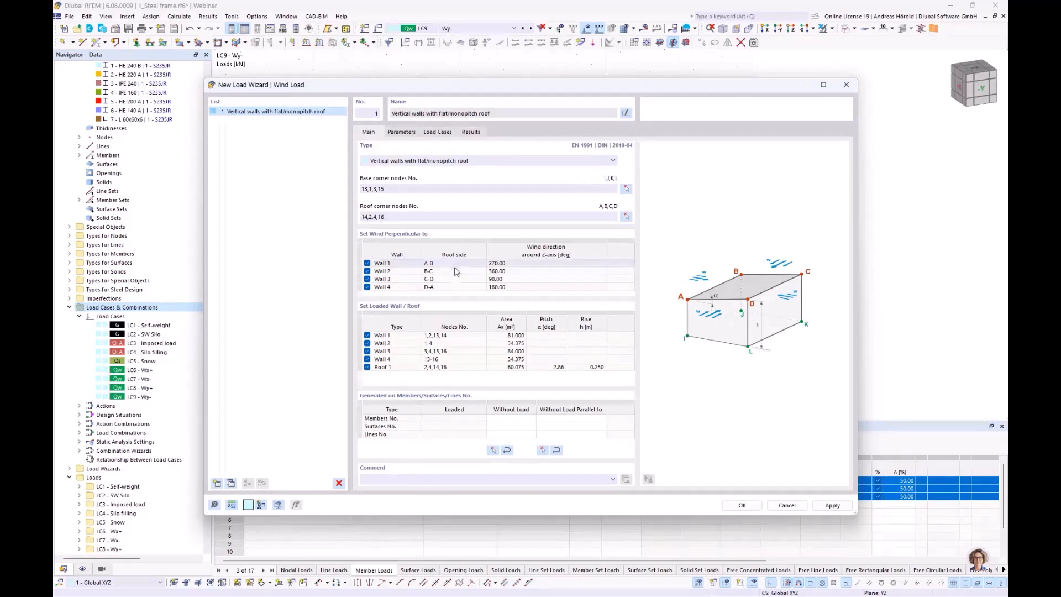
# - Exclude the wind directions perpendicular to Wall 1 (A-B) and Wall 4 (D-A) from the wind load generation
pyautogui.moveTo(503, 91); pyautogui.dragTo(599, 120)
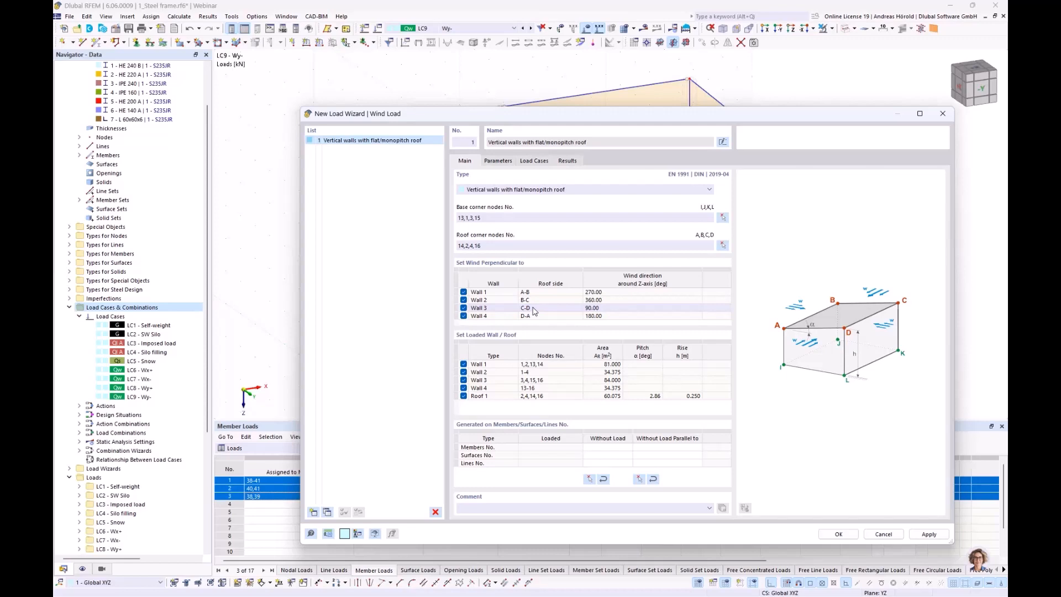
pyautogui.click(464, 291)
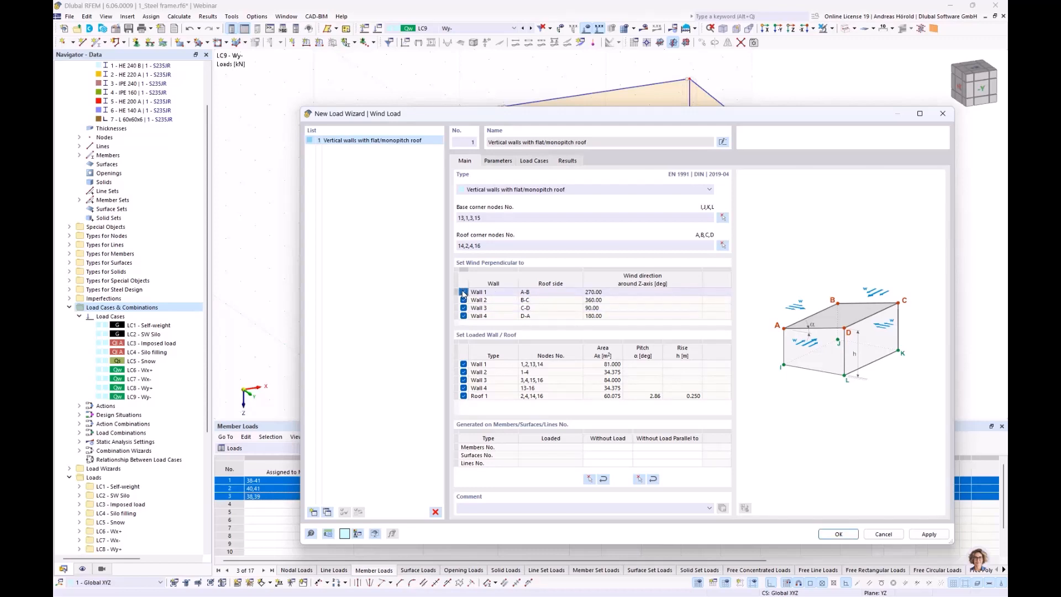
pyautogui.click(464, 316)
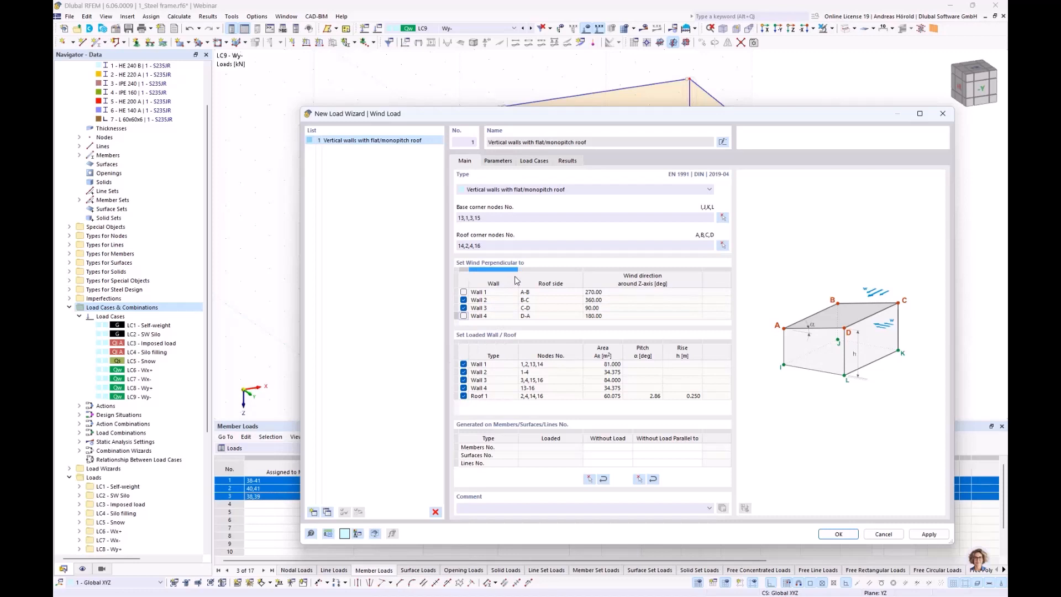
# - Check the wind parameters and assign LC6 - Wx+ and LC7 - Wx- to cases w+ and w- for wind perpendicular to Wall 2
pyautogui.click(496, 161)
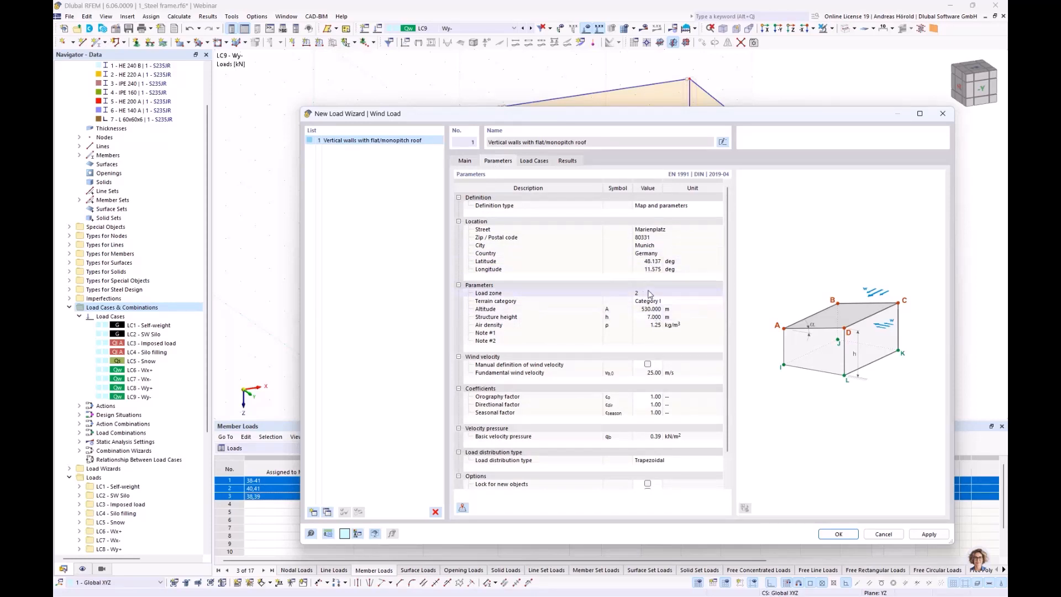
pyautogui.click(534, 161)
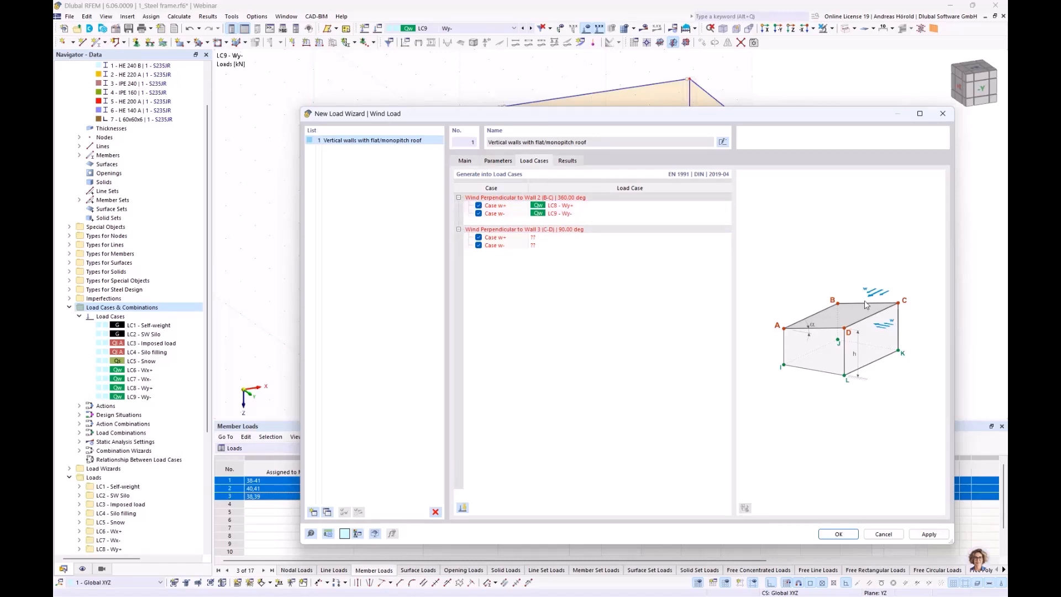
pyautogui.click(580, 206)
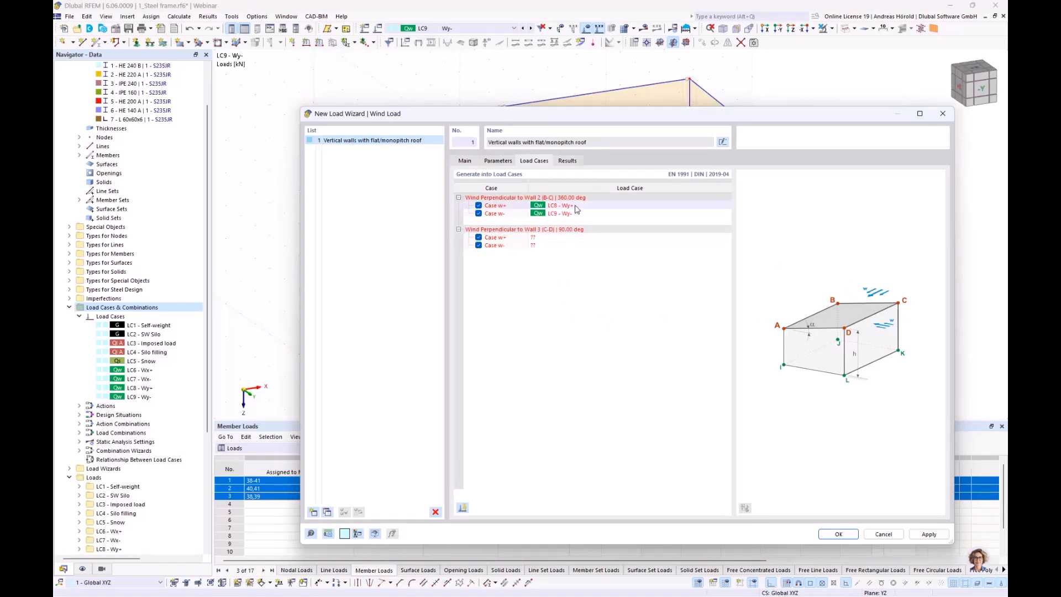
pyautogui.click(719, 205)
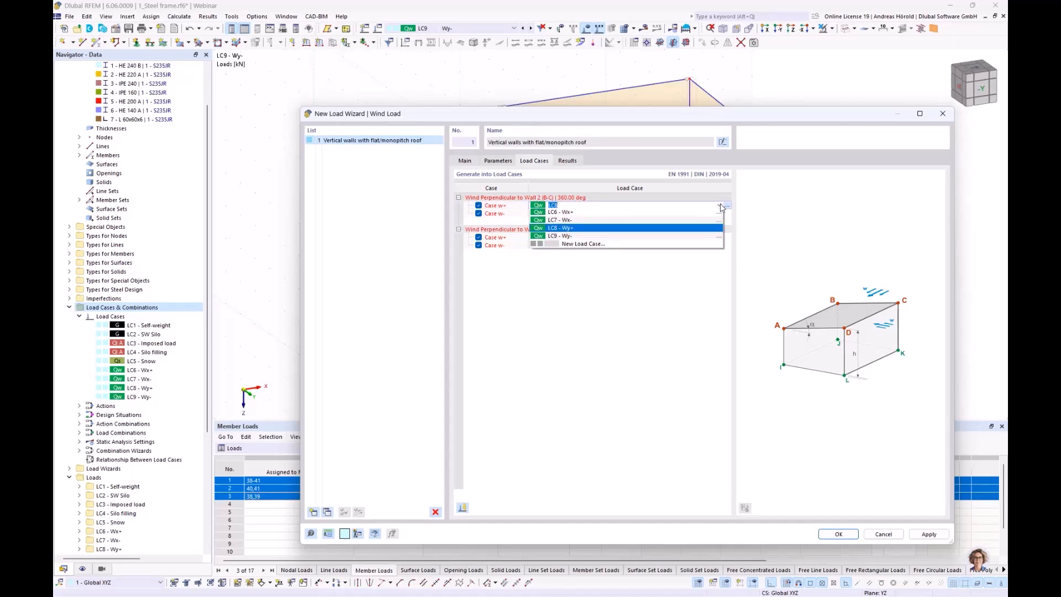
pyautogui.click(607, 212)
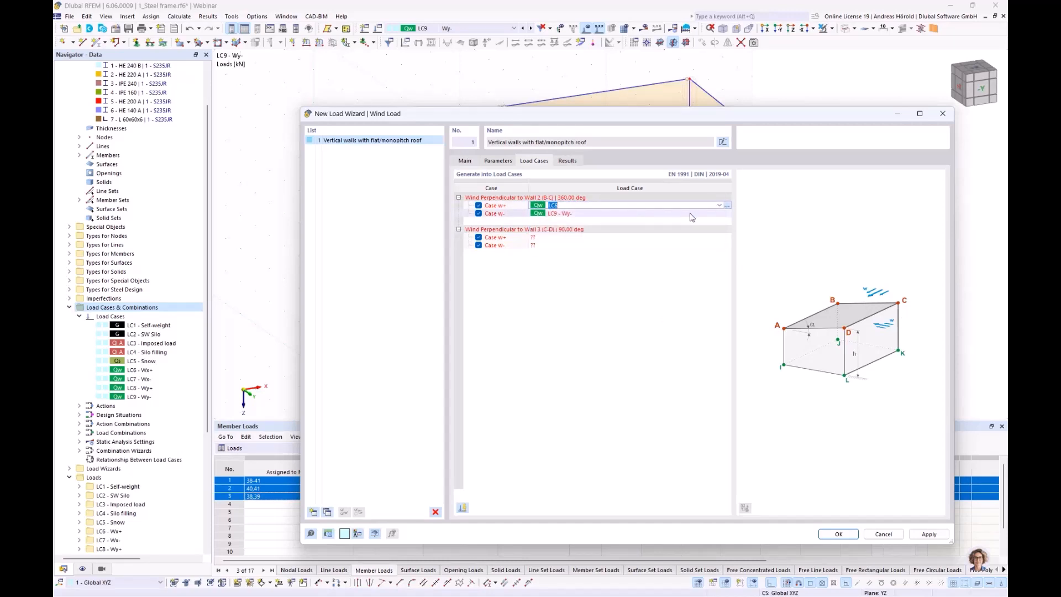
pyautogui.click(719, 215)
pyautogui.click(718, 215)
pyautogui.click(719, 213)
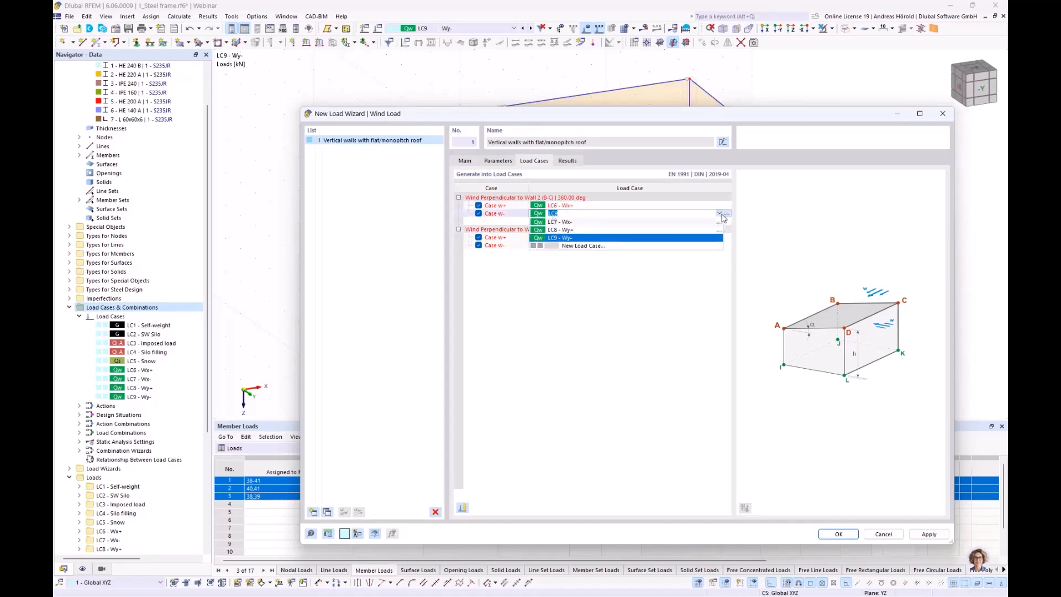
pyautogui.click(656, 227)
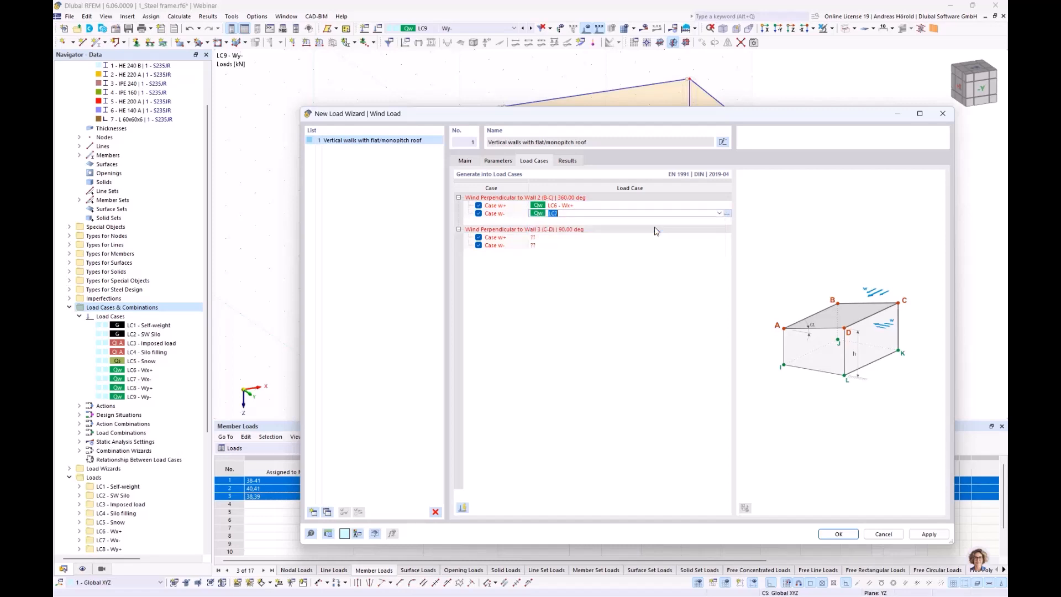
# - Assign LC8 - Wy+ and LC9 - Wy- to cases w+ and w- for wind perpendicular to Wall 3 and generate the loads
pyautogui.click(581, 238)
pyautogui.click(719, 237)
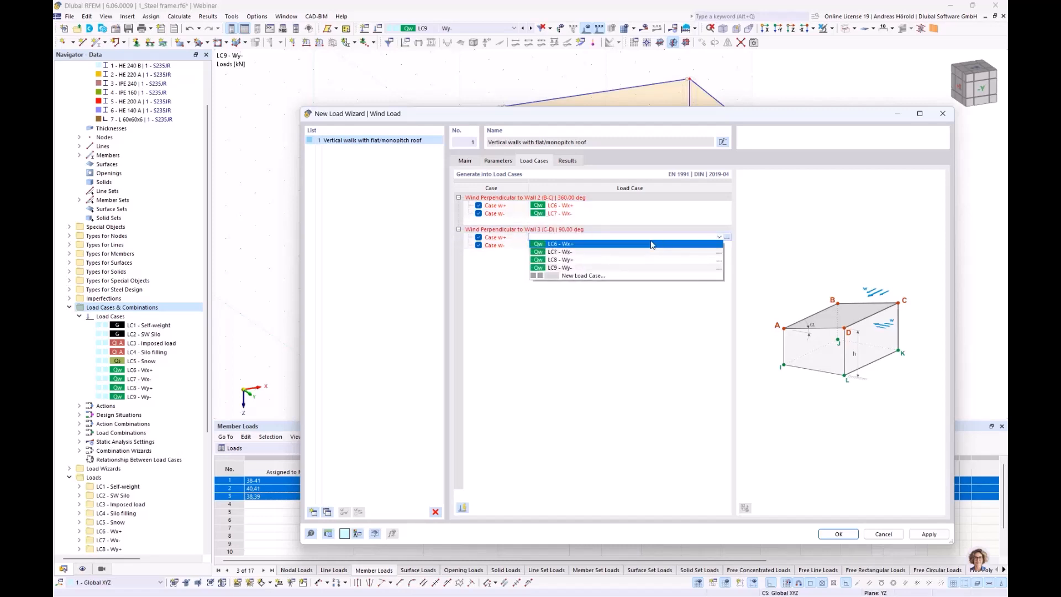
pyautogui.click(618, 261)
pyautogui.click(706, 245)
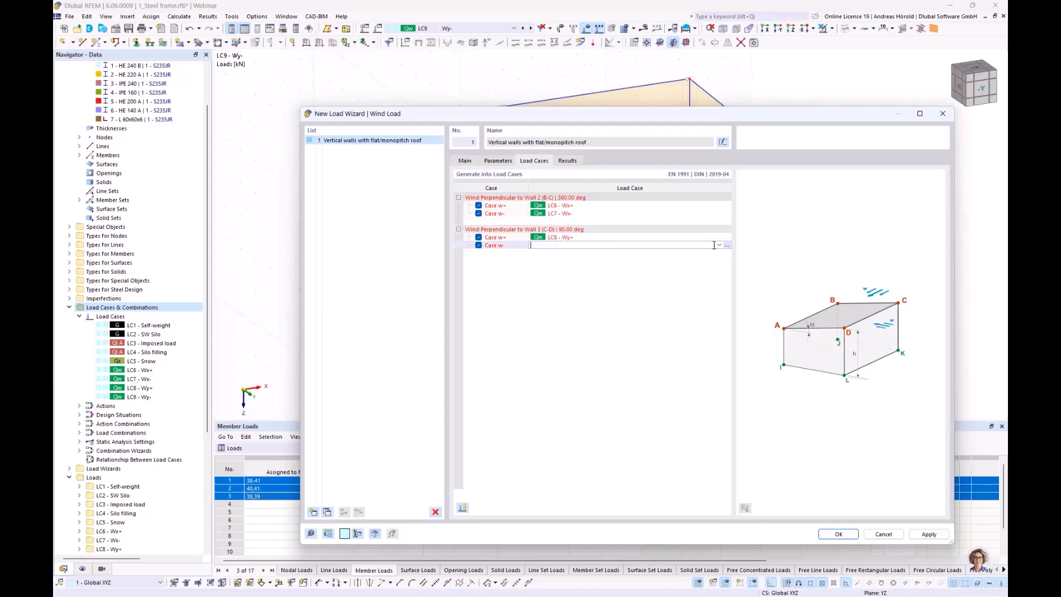
pyautogui.click(720, 246)
pyautogui.click(632, 276)
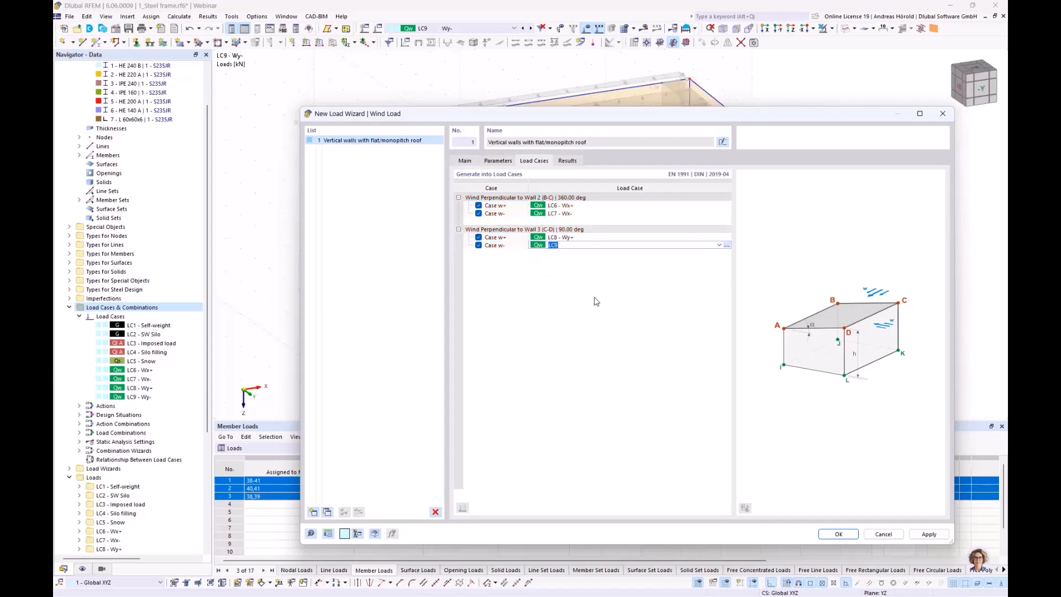
pyautogui.click(836, 535)
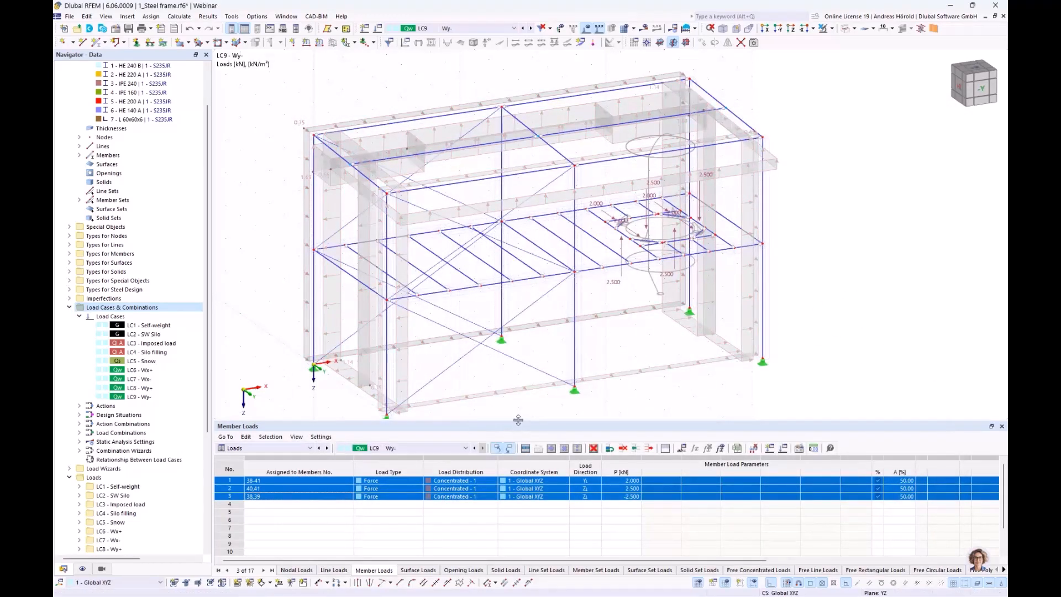
# - Enlarge the model view and display the generated wind loads of LC9 - Wy- as individual member loads
pyautogui.moveTo(518, 420); pyautogui.dragTo(514, 469)
pyautogui.click(485, 553)
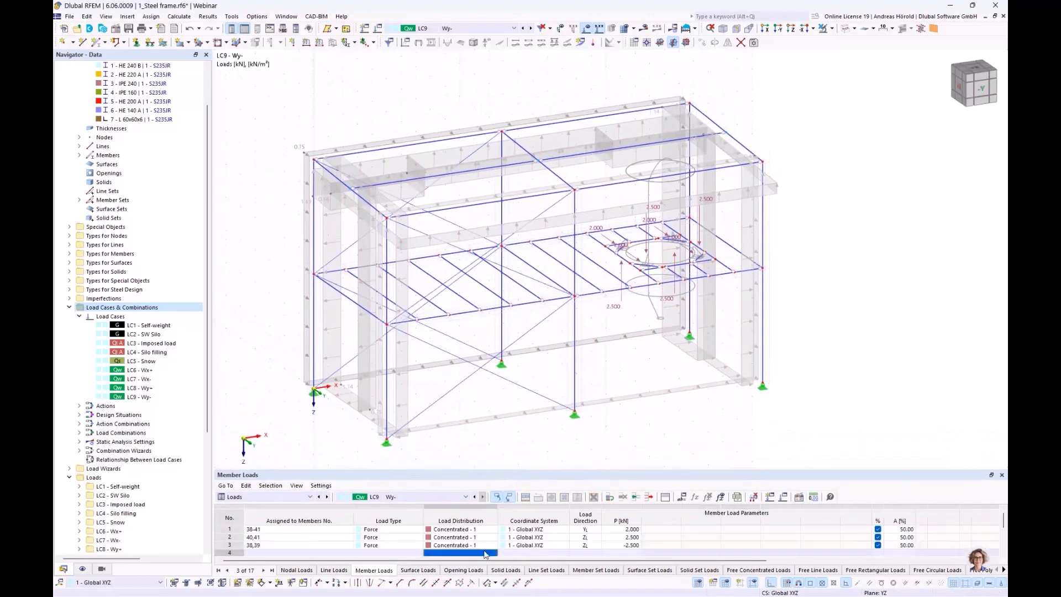
pyautogui.rightClick(430, 139)
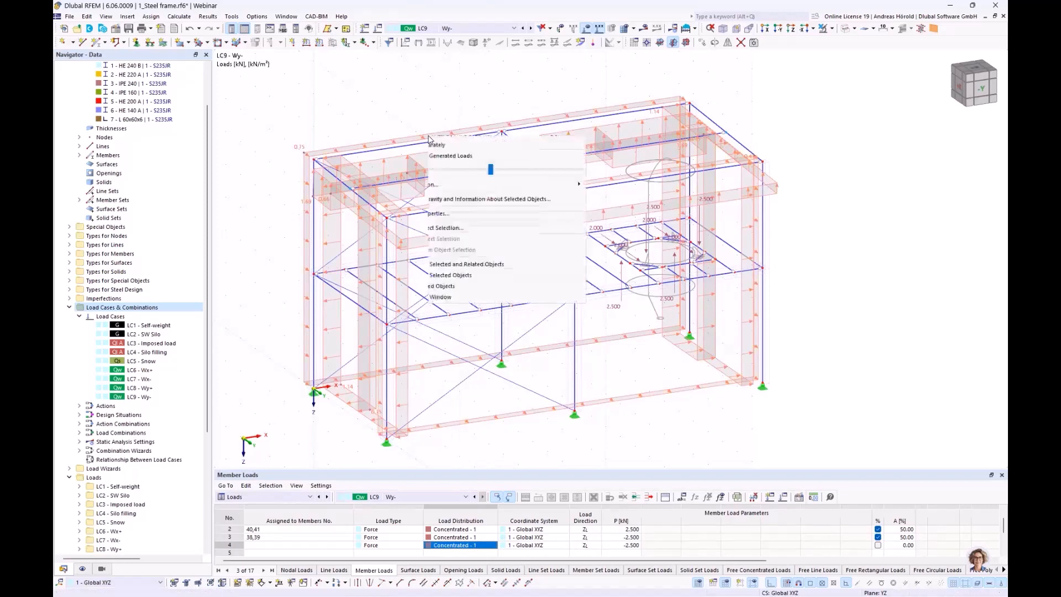
pyautogui.click(484, 194)
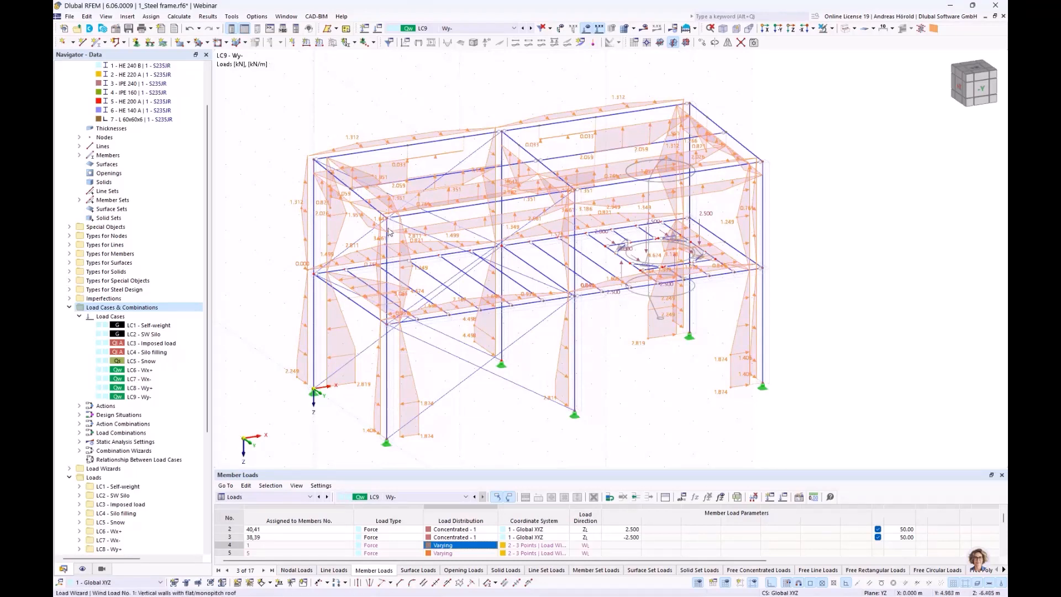
# - Exclude members parallel to members 3, 4 and 57 from the vertical-walls wind load wizard and regenerate its loads
pyautogui.doubleClick(420, 233)
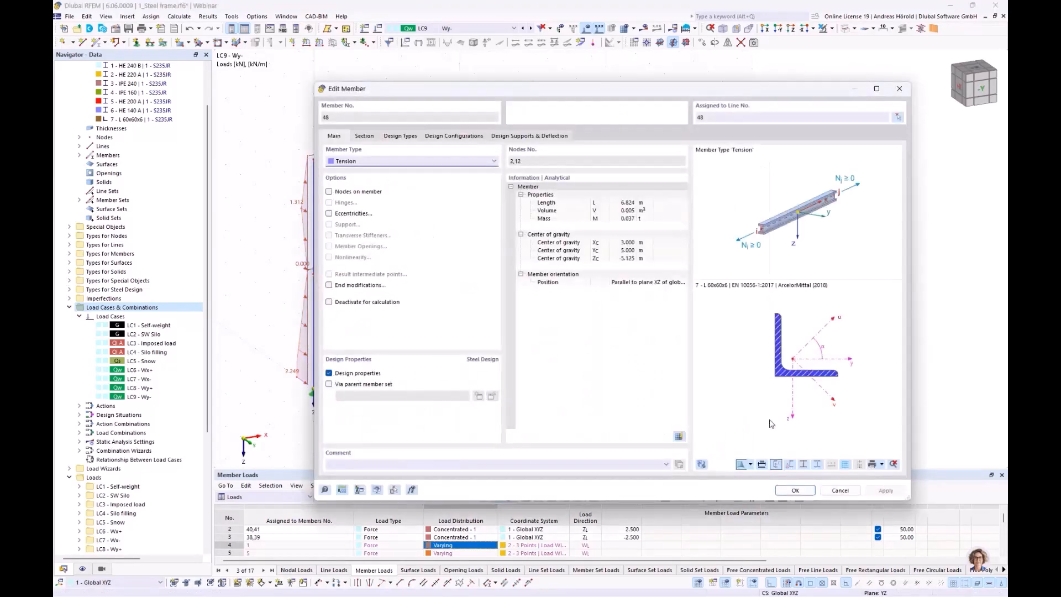
pyautogui.click(841, 490)
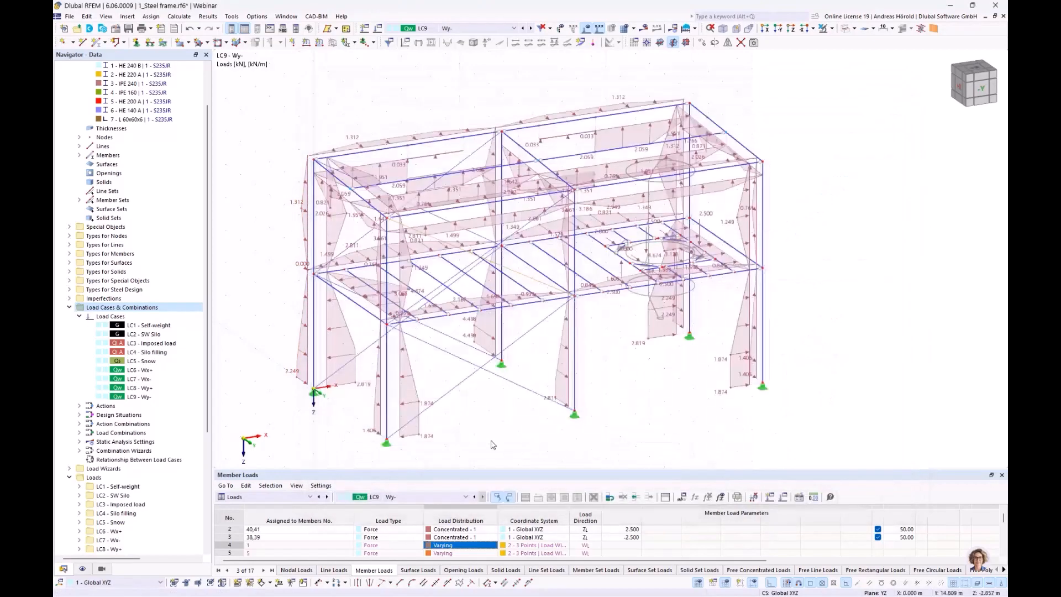
pyautogui.doubleClick(415, 381)
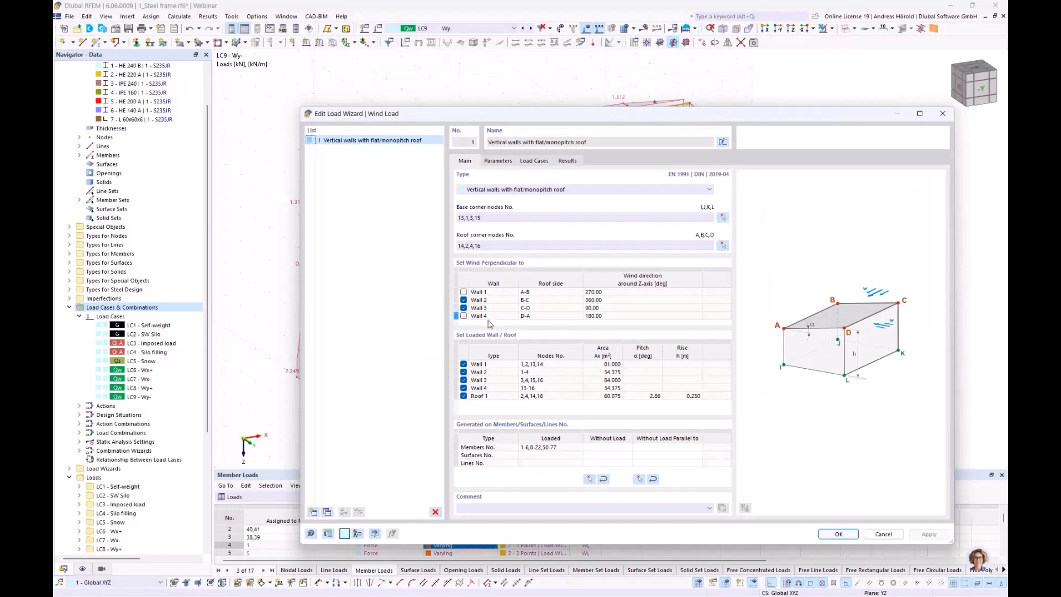
pyautogui.click(659, 447)
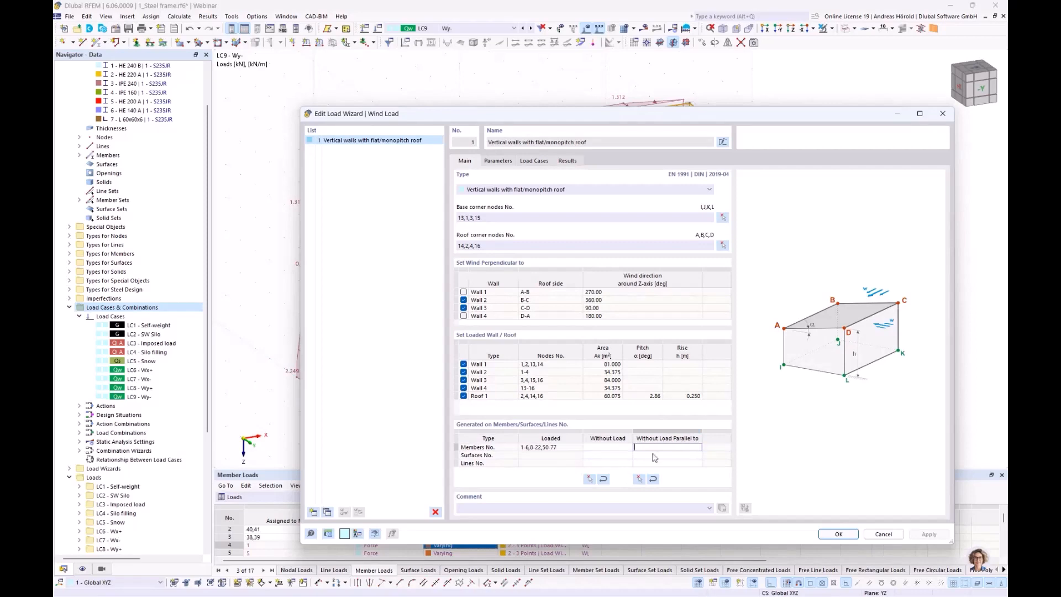
pyautogui.click(639, 479)
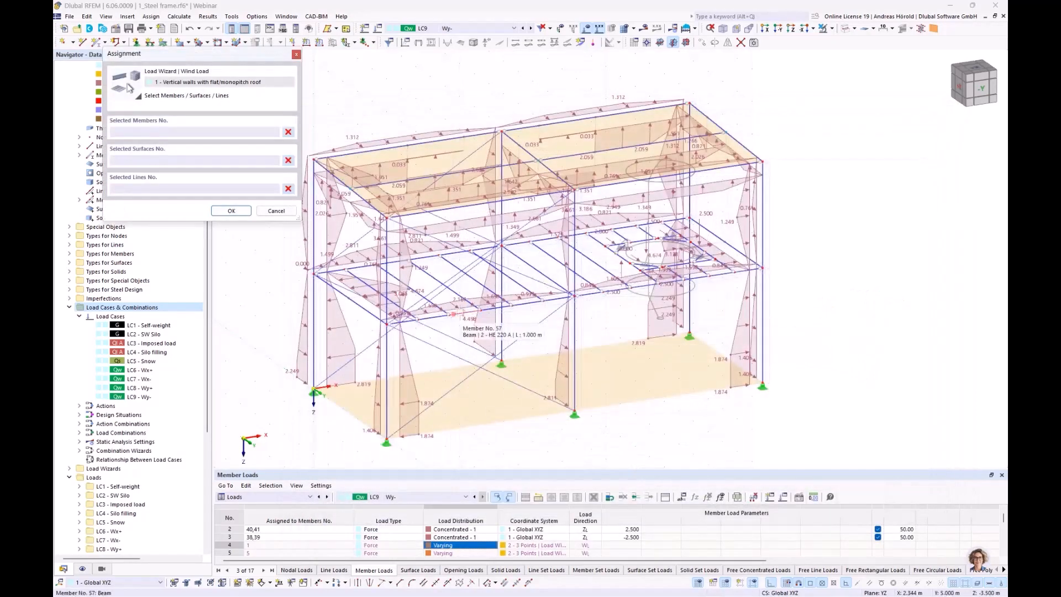
pyautogui.click(454, 314)
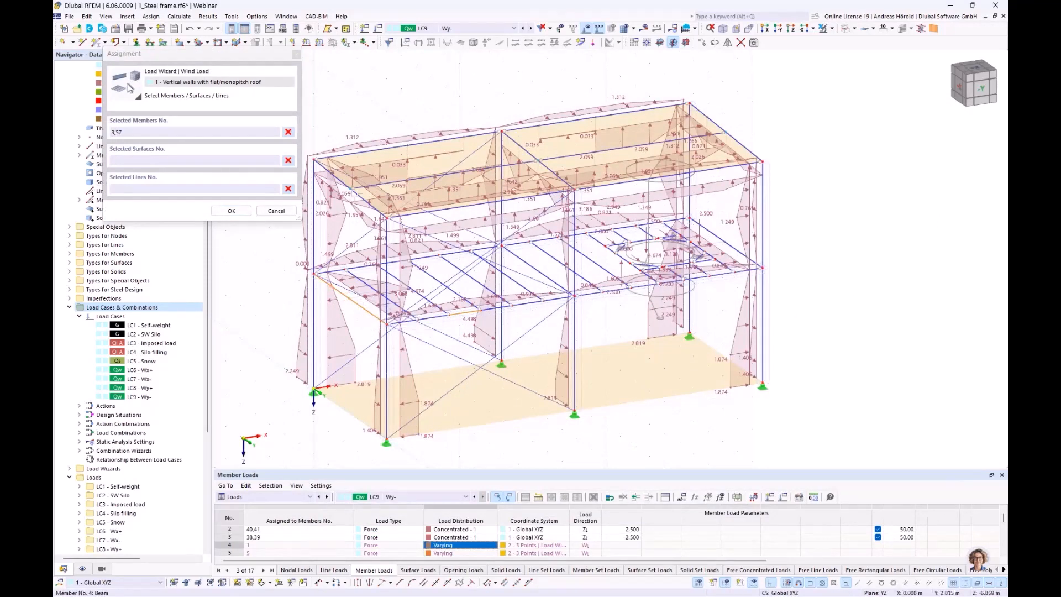
pyautogui.click(358, 302)
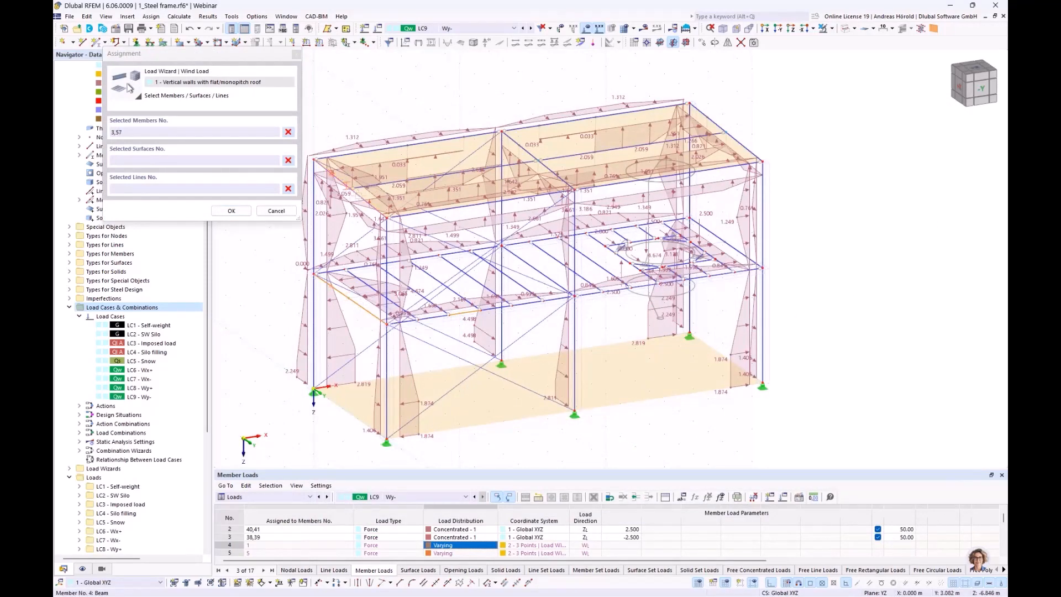
pyautogui.click(231, 211)
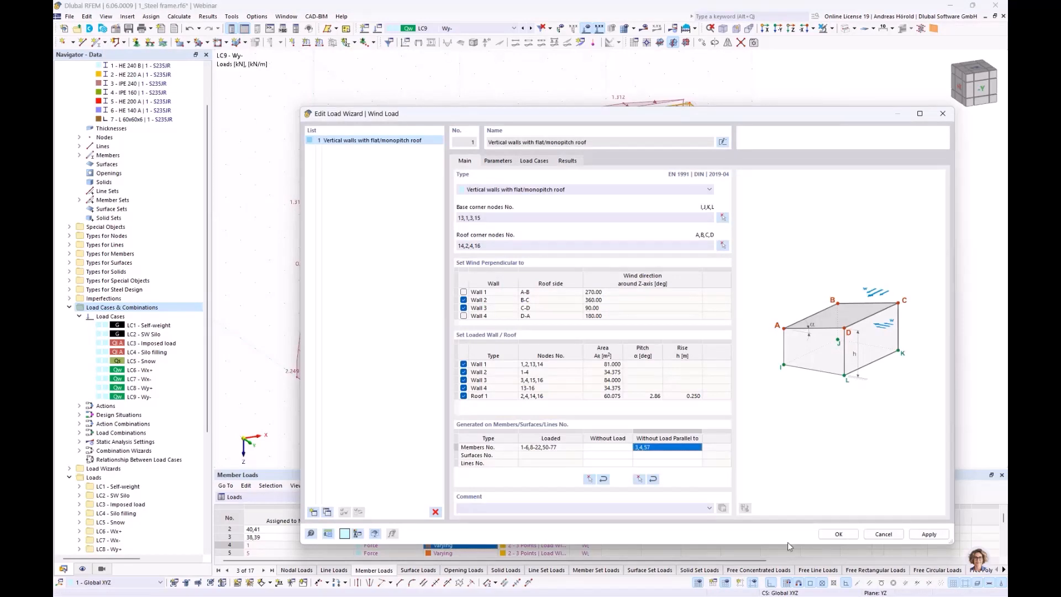
pyautogui.click(836, 534)
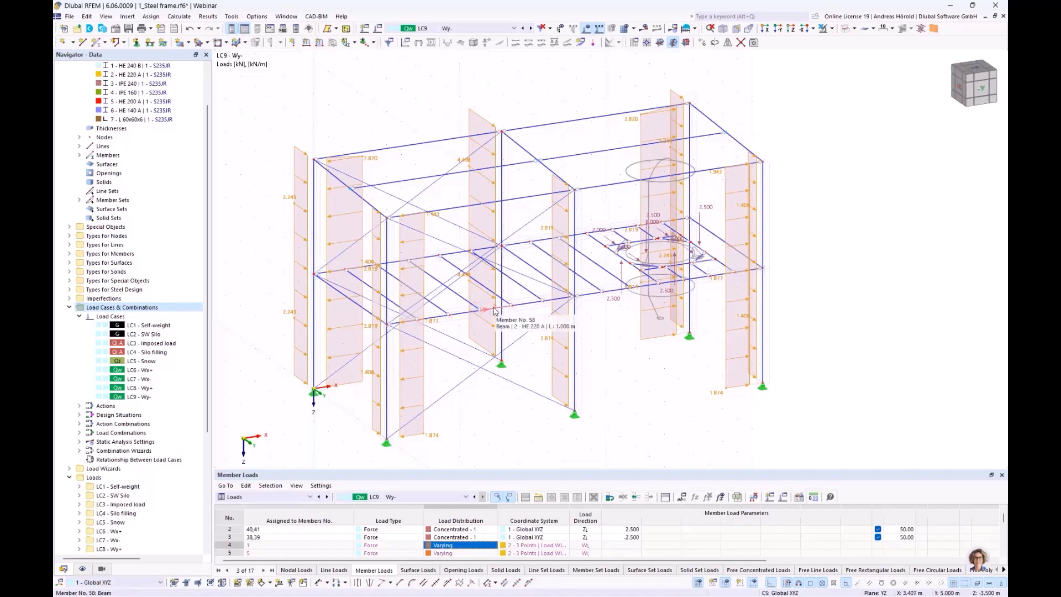
# - Copy the vertical-walls wind load wizard and change the copy's type to Flat/monopitch roof
pyautogui.doubleClick(495, 185)
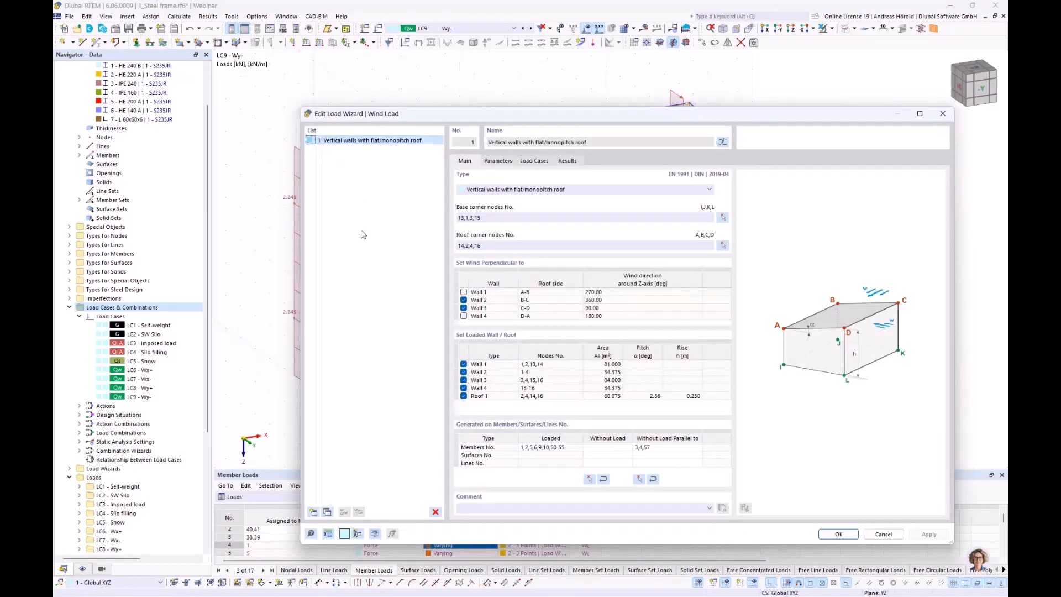
pyautogui.click(328, 513)
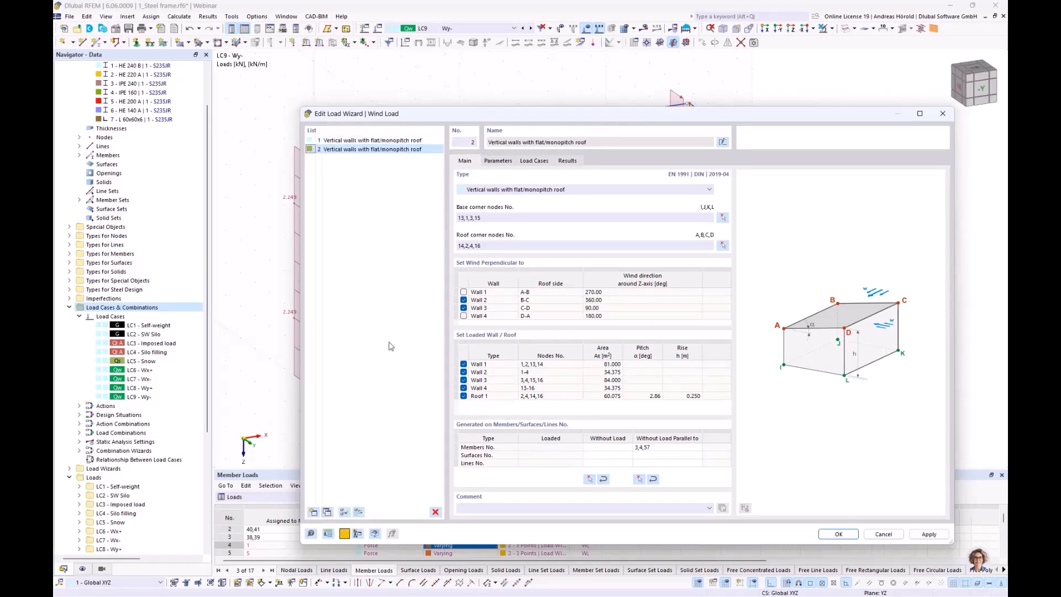
pyautogui.click(573, 191)
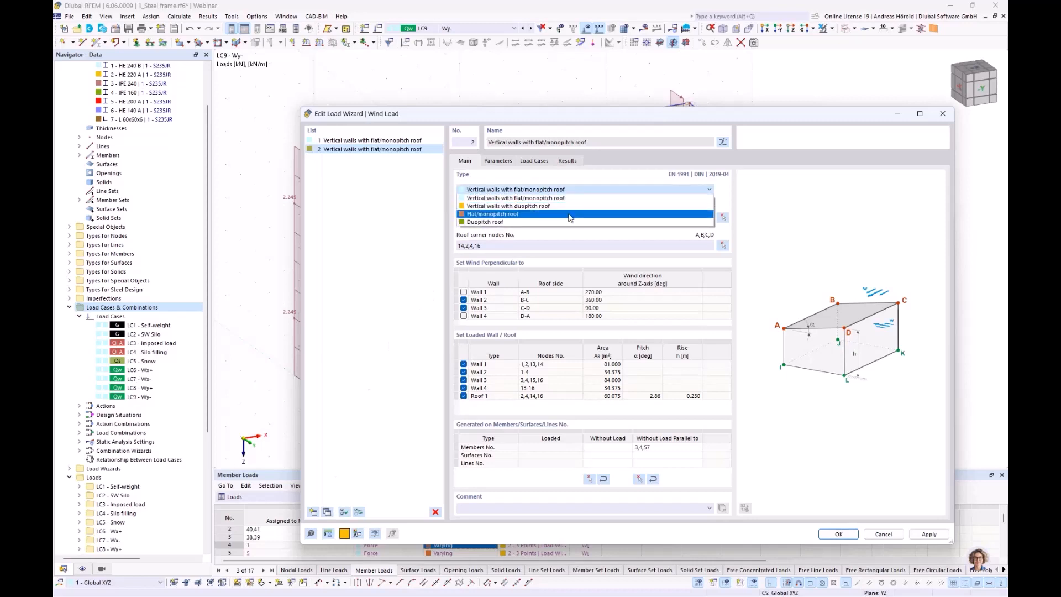
pyautogui.click(570, 218)
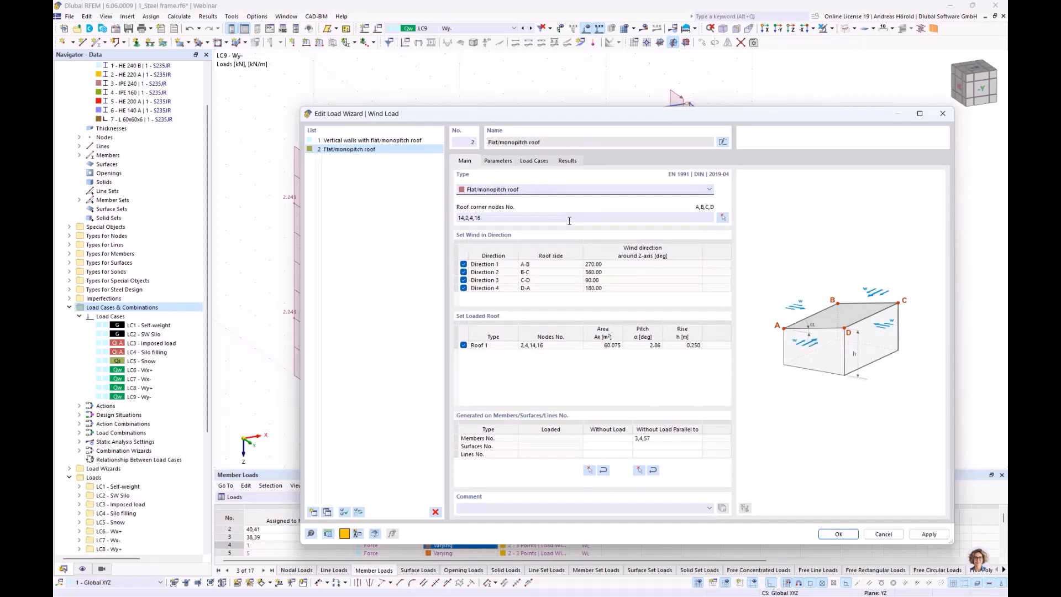
# - In the roof wind wizard, exclude Direction 1 (A-B) and Direction 4 (D-A), and leave members parallel to member 4 without load
pyautogui.click(464, 264)
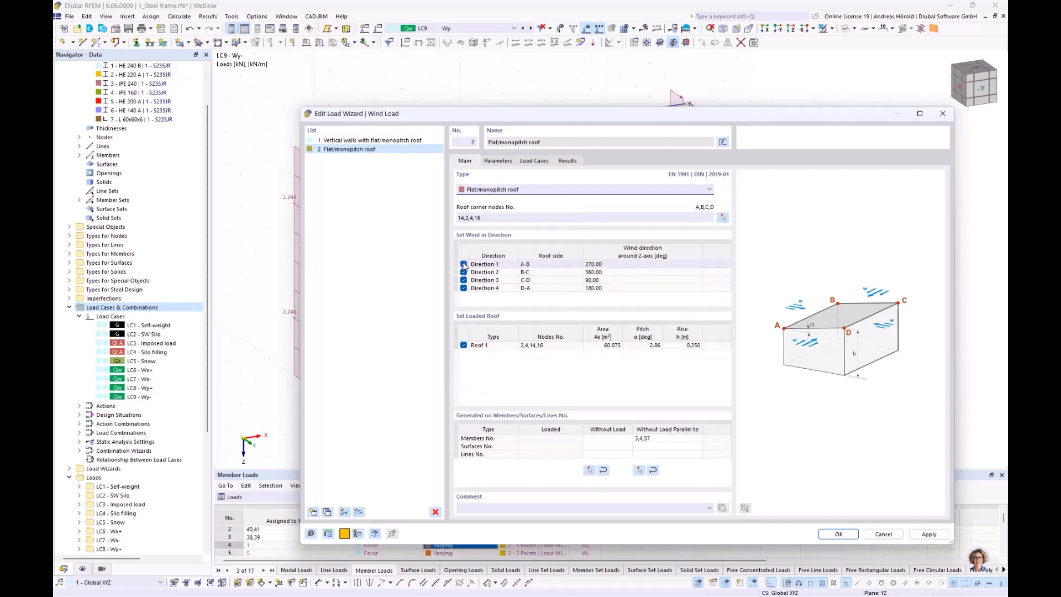
pyautogui.click(463, 288)
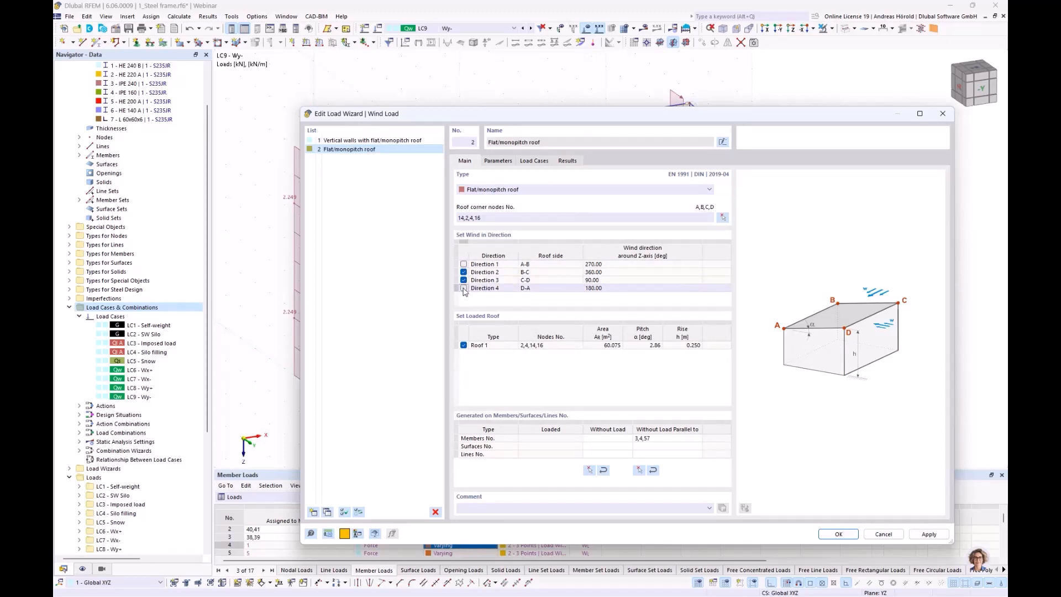
pyautogui.click(658, 439)
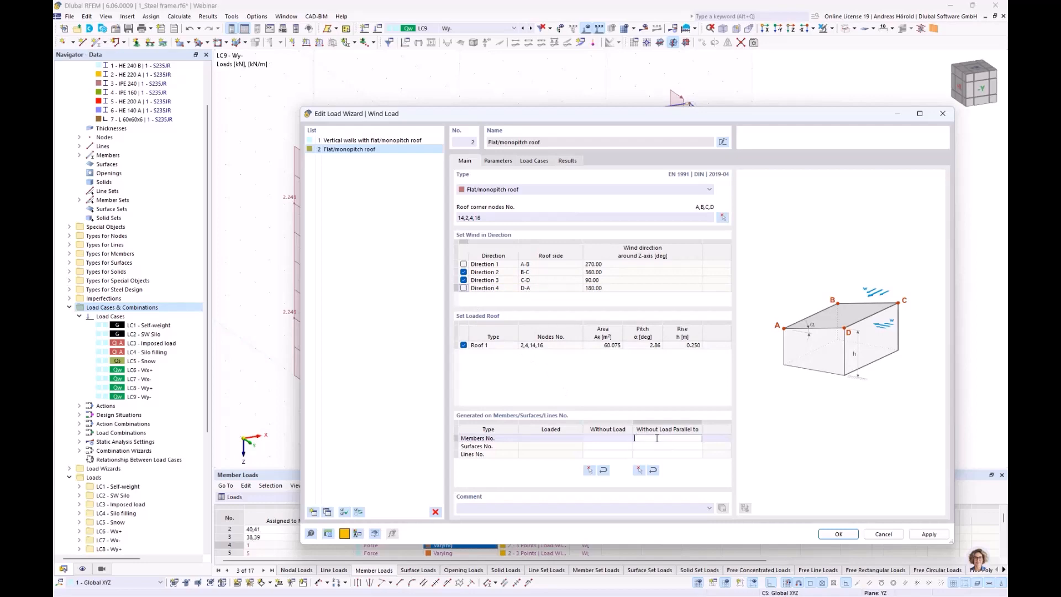
pyautogui.click(640, 470)
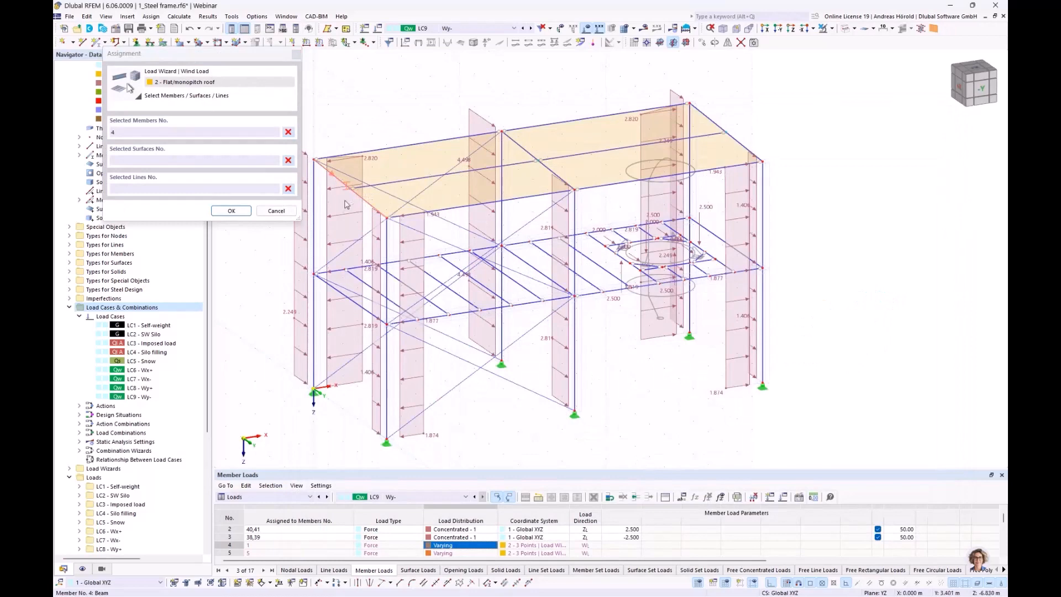
pyautogui.click(231, 211)
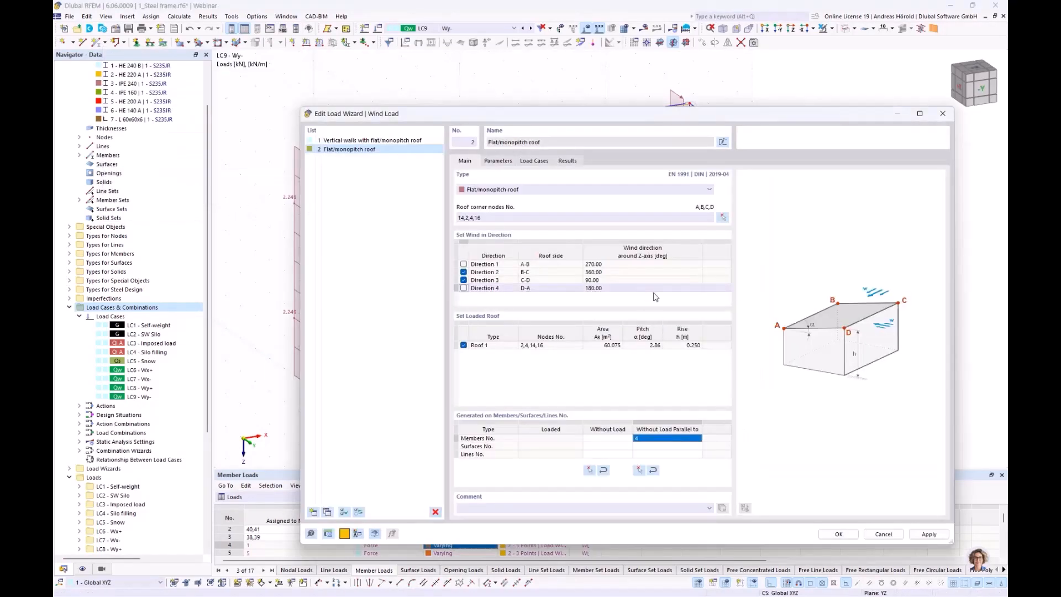
# - Check the roof wizard's wind parameters and its load case assignment, and generate the roof wind loads
pyautogui.click(498, 161)
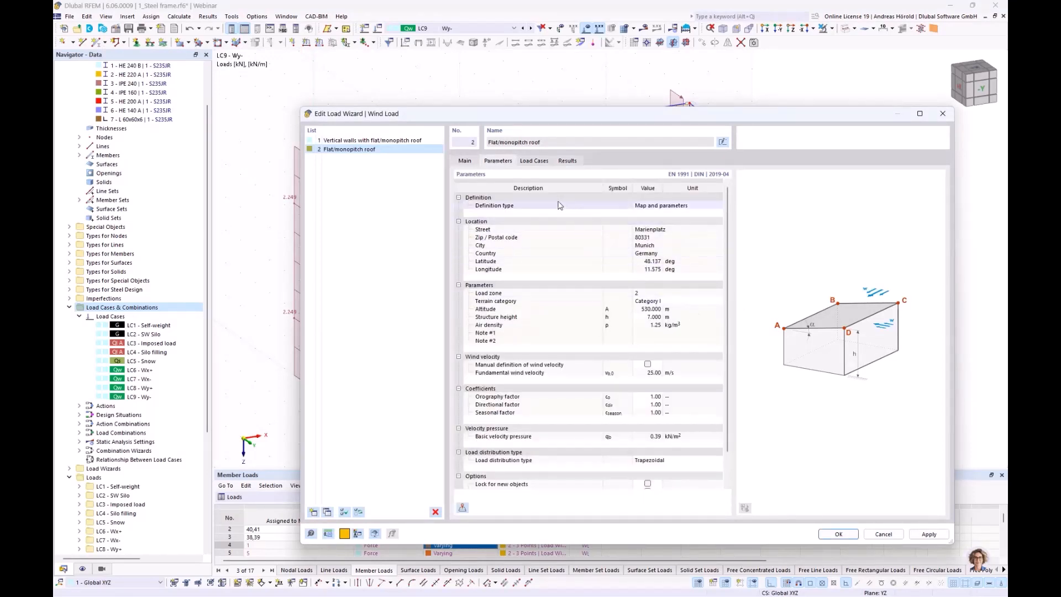
pyautogui.click(534, 161)
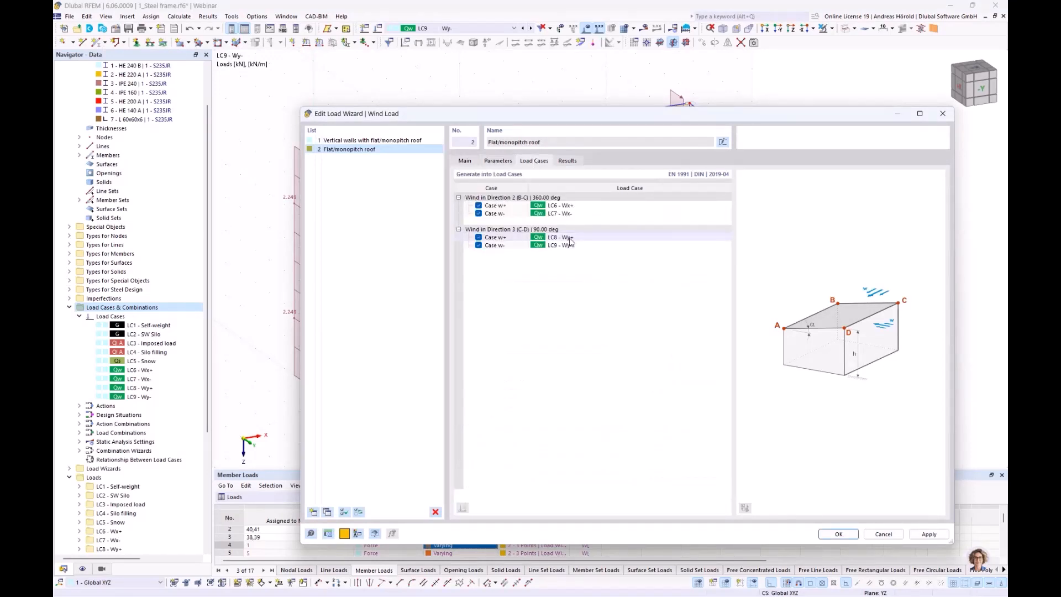
pyautogui.click(839, 534)
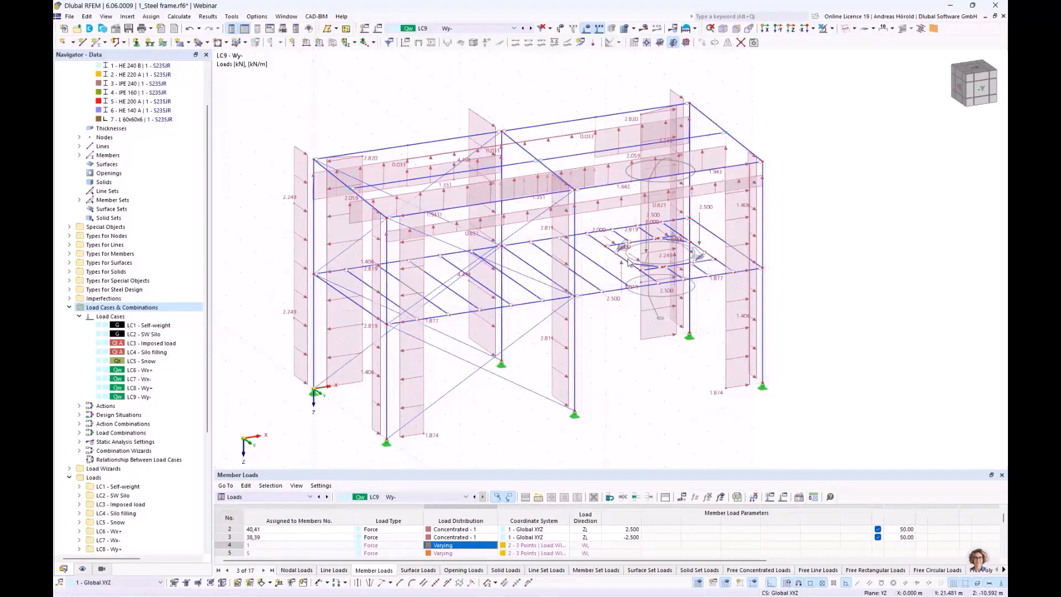
# - Turn off the separate display of the generated wind loads to show them as the original area loads
pyautogui.keyDown('ctrl'); pyautogui.moveTo(674, 259); pyautogui.dragTo(616, 263, button='middle'); pyautogui.keyUp('ctrl')
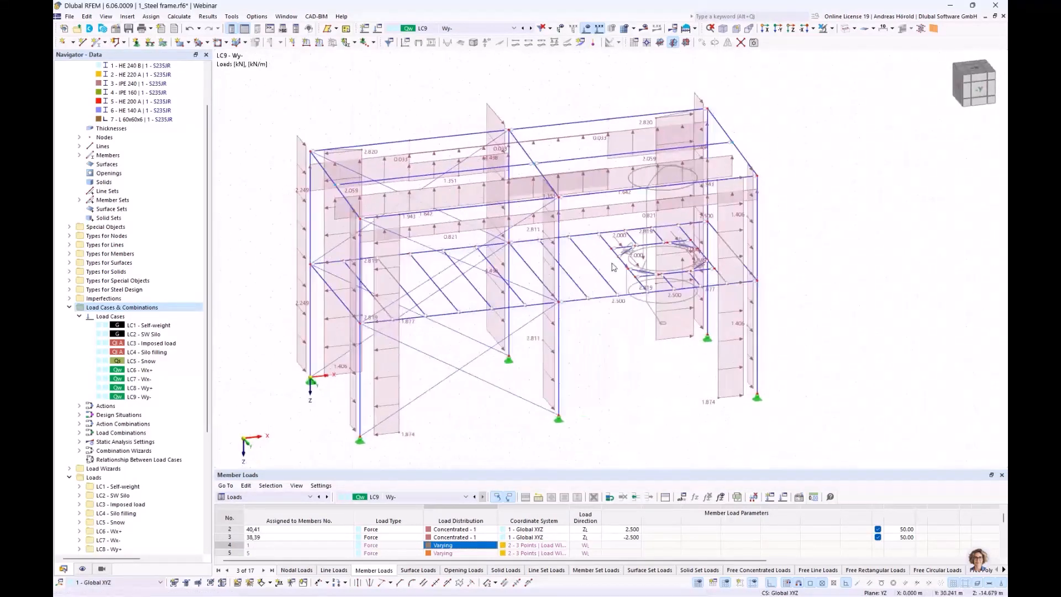
pyautogui.rightClick(495, 116)
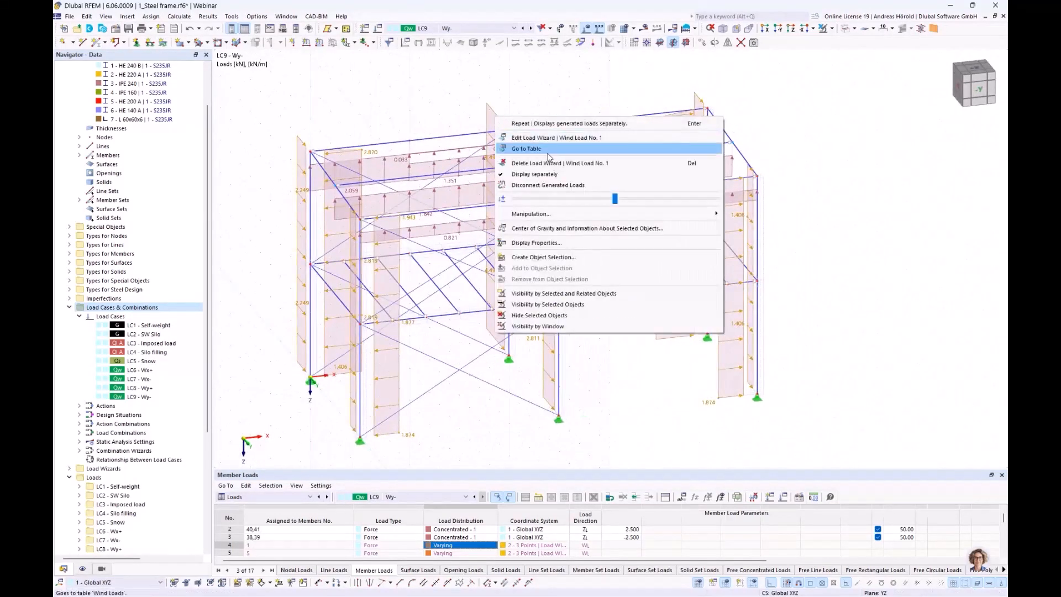
pyautogui.click(550, 176)
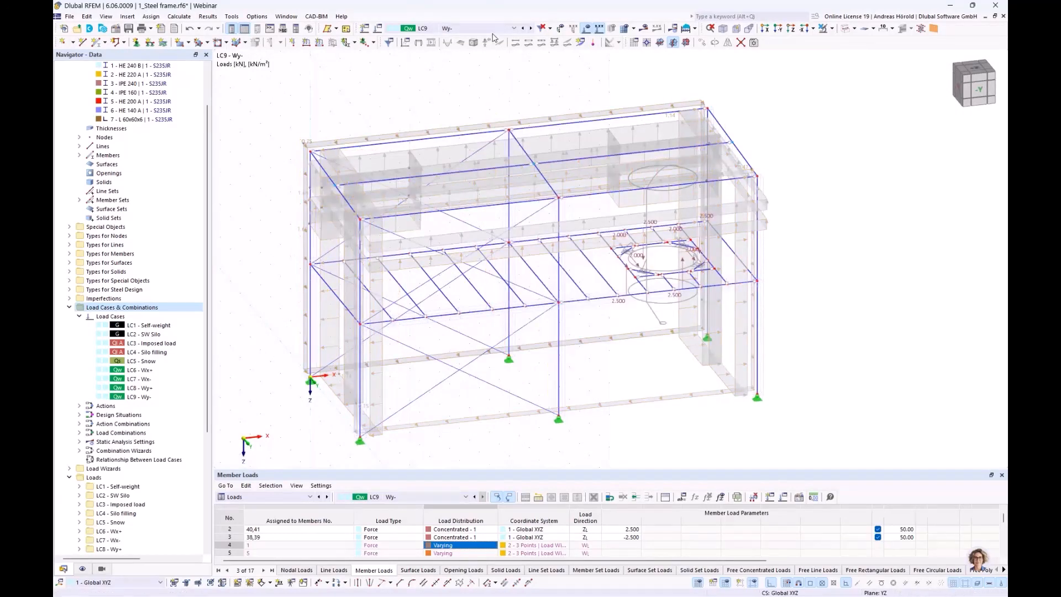
# - Review the wind loads on the model for load cases LC6 - Wx+, LC7 - Wx-, LC8 - Wy+ and LC9 - Wy-
pyautogui.click(473, 28)
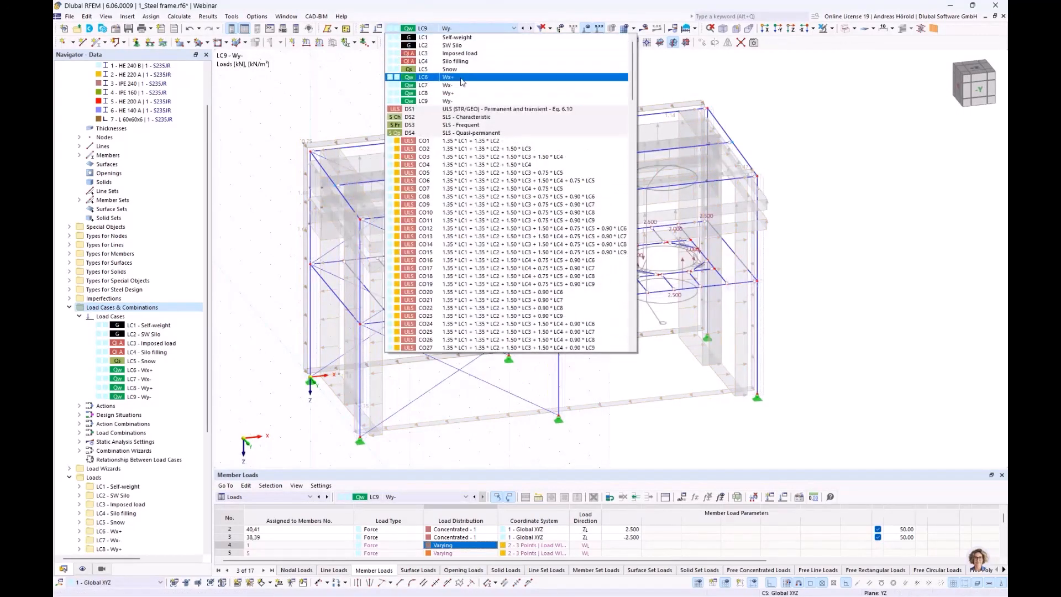
pyautogui.click(460, 77)
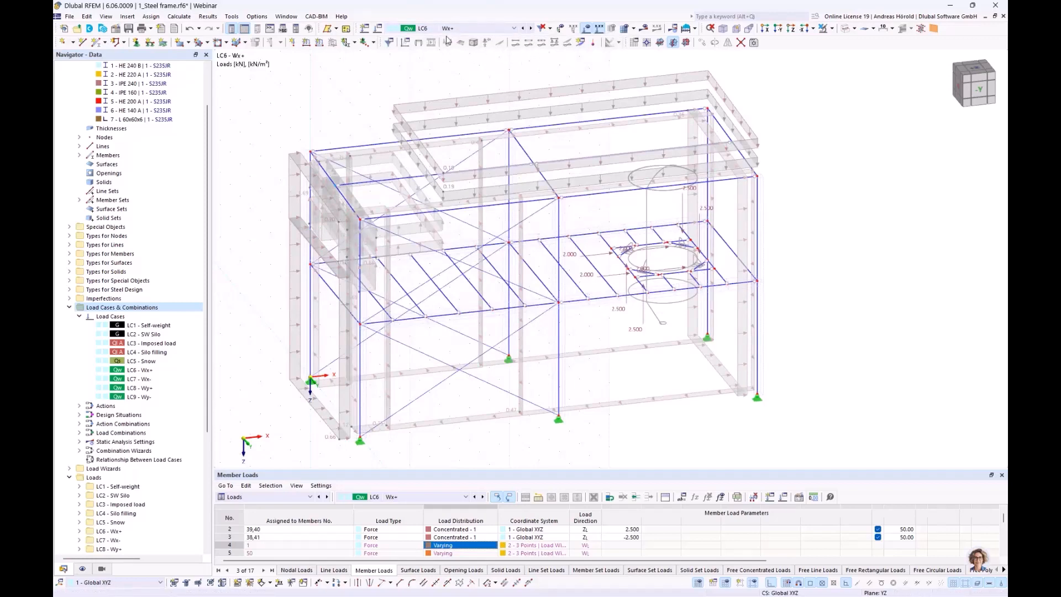
pyautogui.click(531, 28)
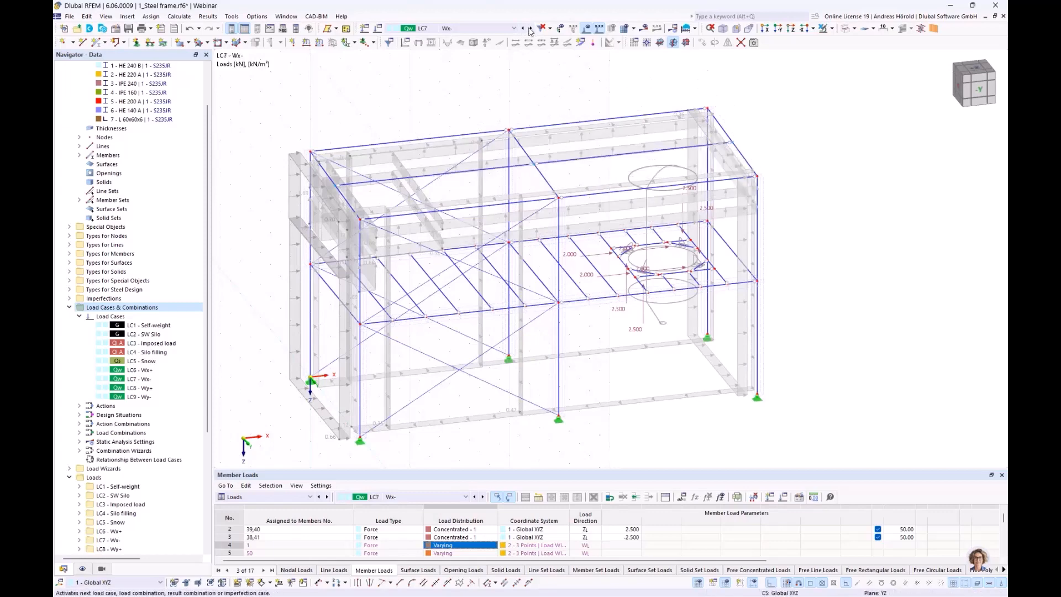
pyautogui.click(531, 28)
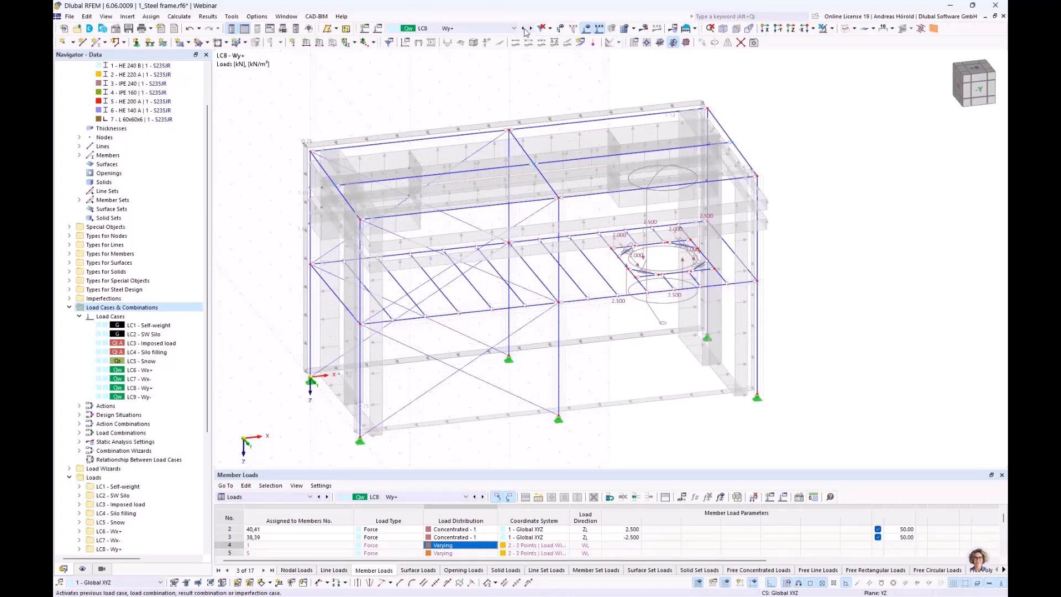
pyautogui.click(523, 28)
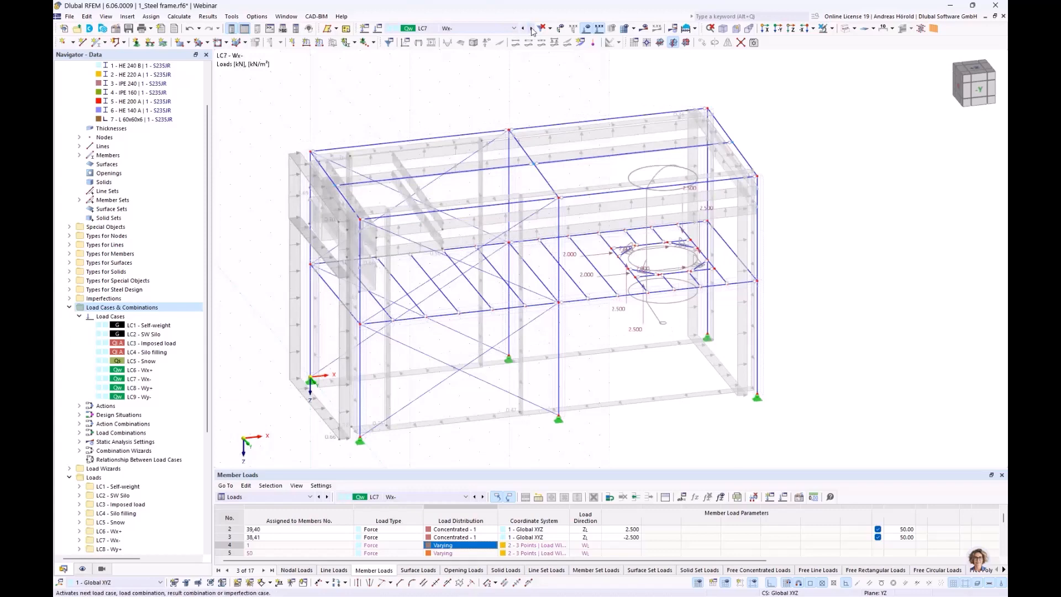
pyautogui.click(531, 28)
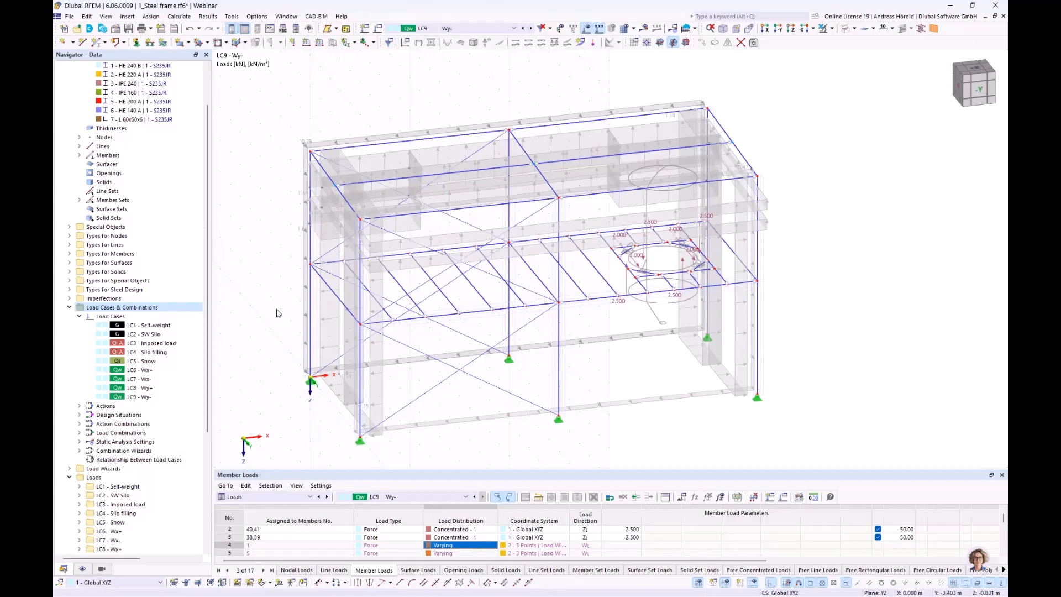
pyautogui.keyDown('ctrl'); pyautogui.moveTo(276, 310); pyautogui.dragTo(296, 309, button='middle'); pyautogui.keyUp('ctrl')
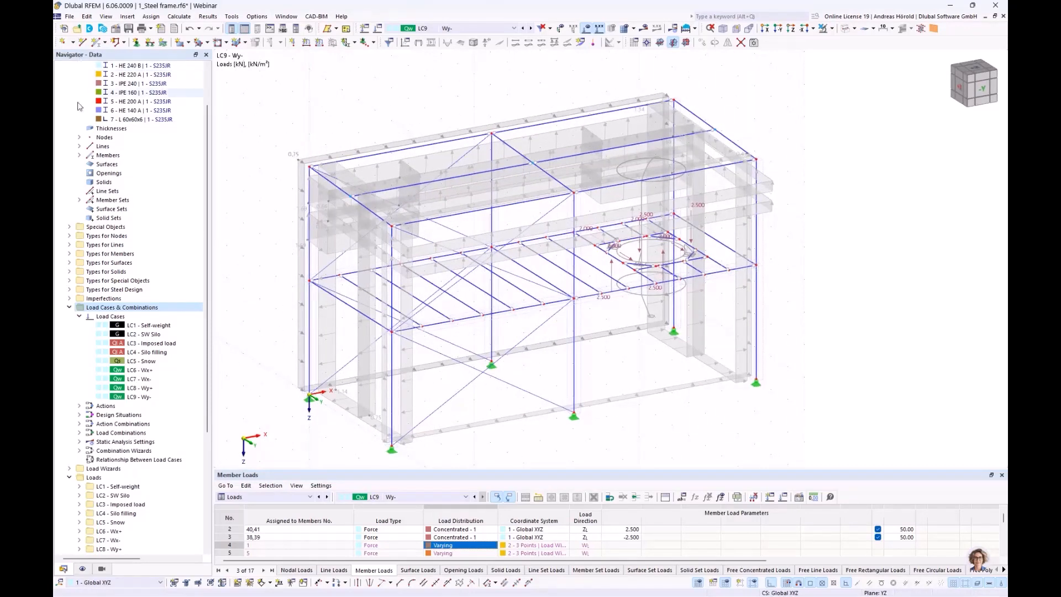
# - Create local imperfection case IC1 named "Imp. +x" and assign it to the wind load cases LC6 - Wx+ and LC7 - Wx-
pyautogui.click(70, 299)
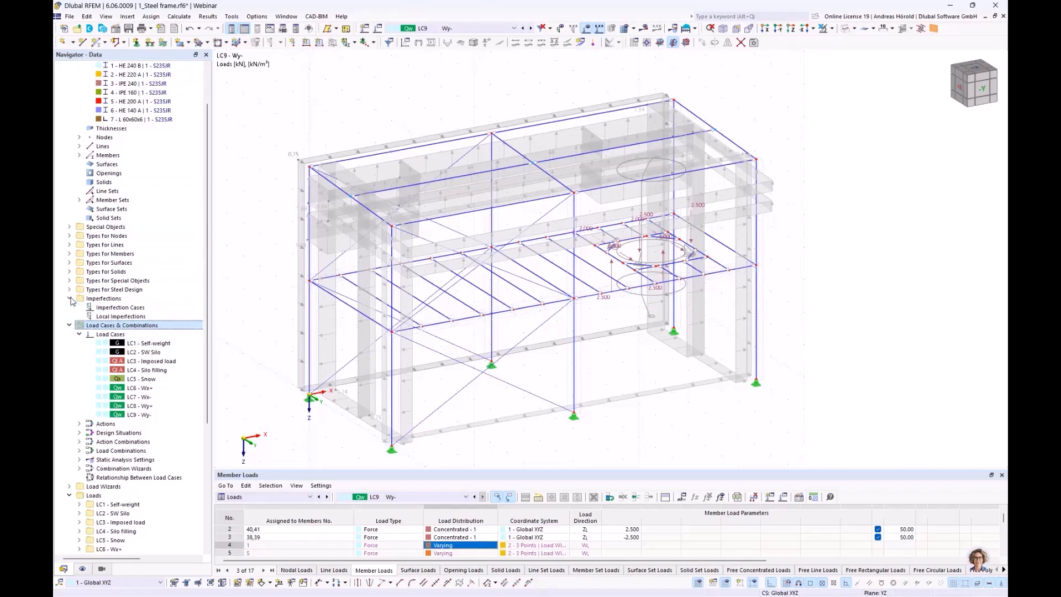
pyautogui.rightClick(127, 312)
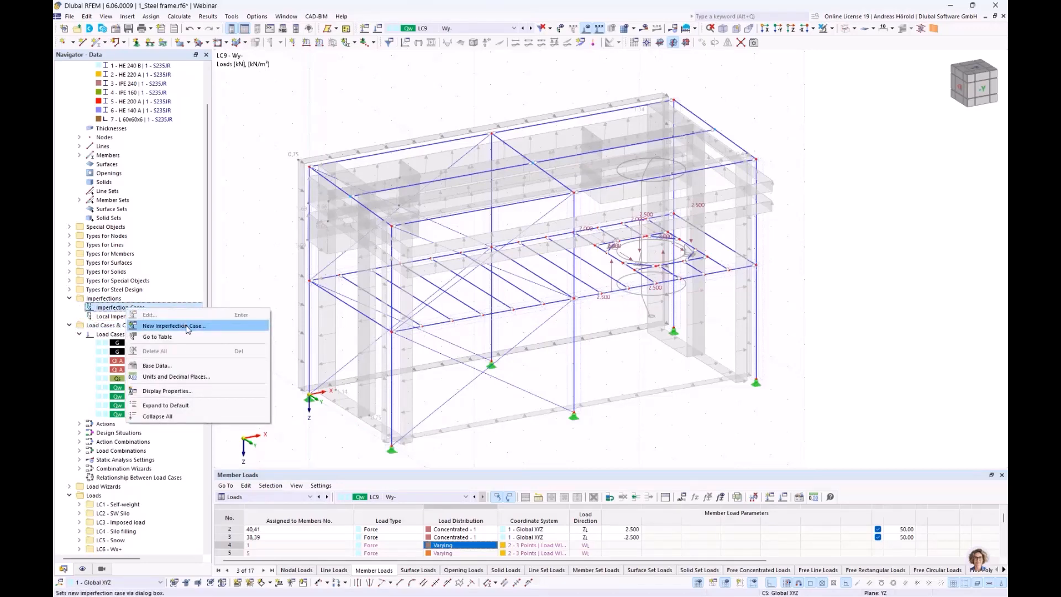
pyautogui.click(174, 326)
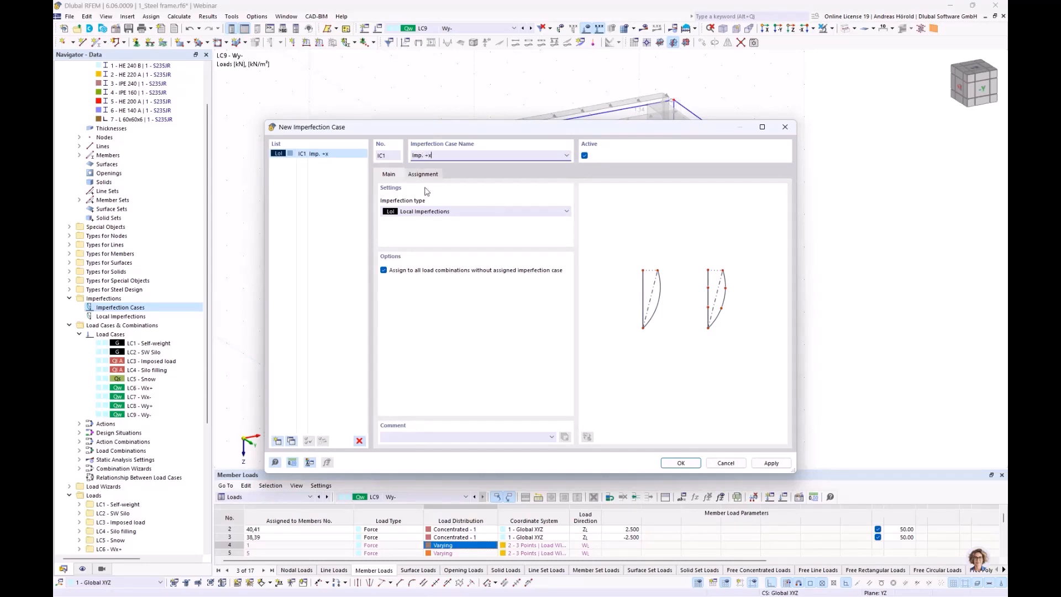
pyautogui.click(423, 175)
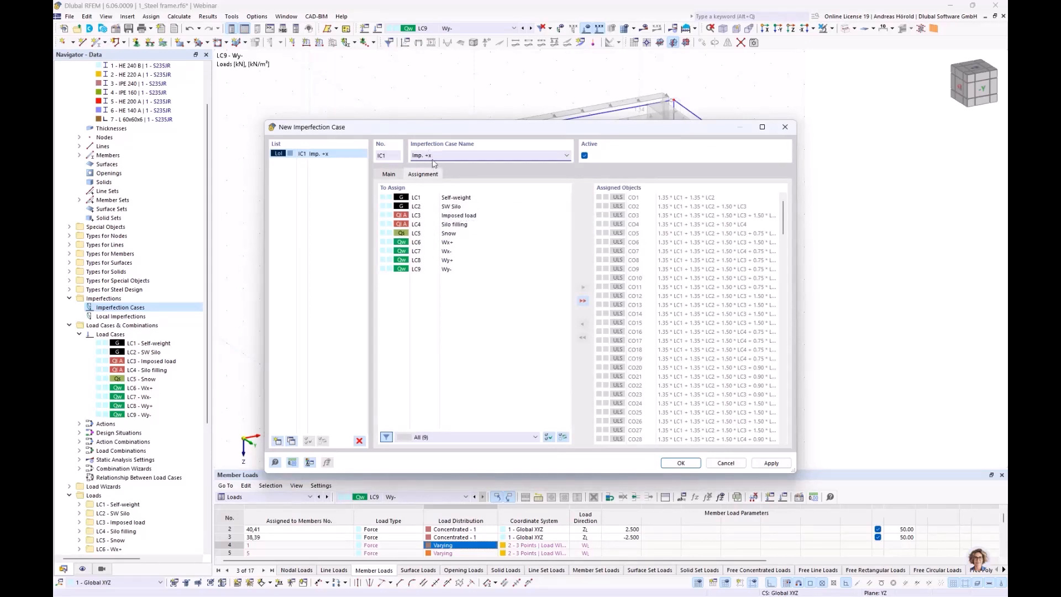
pyautogui.click(452, 245)
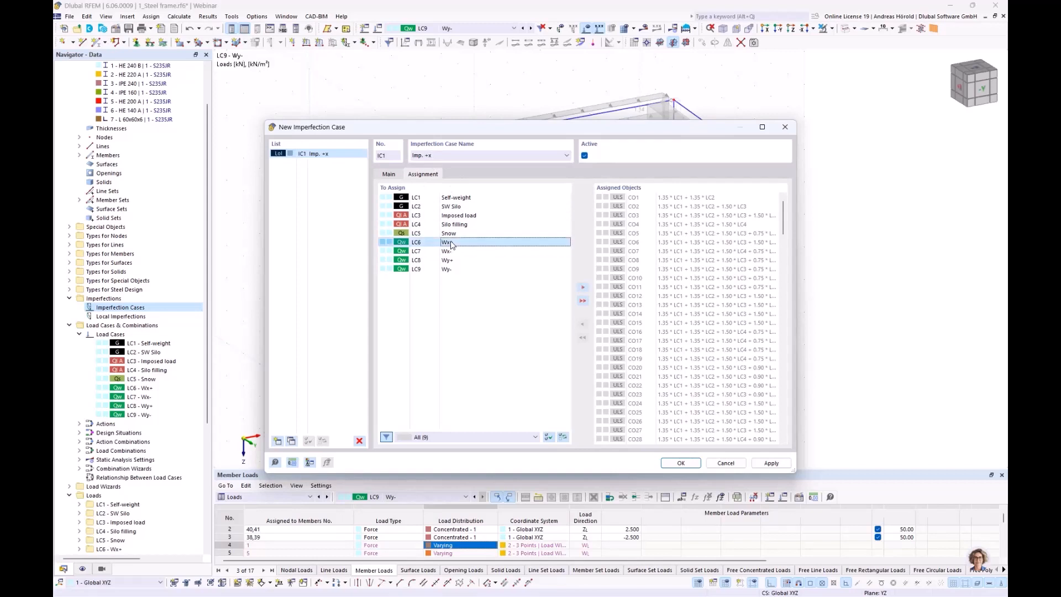
pyautogui.doubleClick(451, 244)
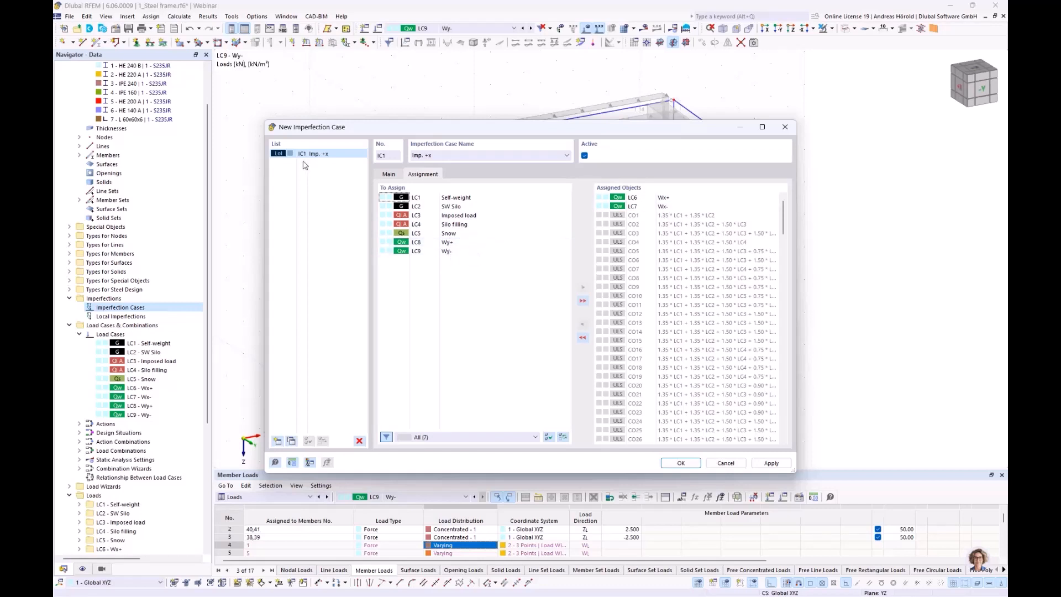
# - Add a second imperfection case IC2 named "Imp. +y", assign LC8 - Wy+ and LC9 - Wy- to it, and save both cases
pyautogui.click(278, 443)
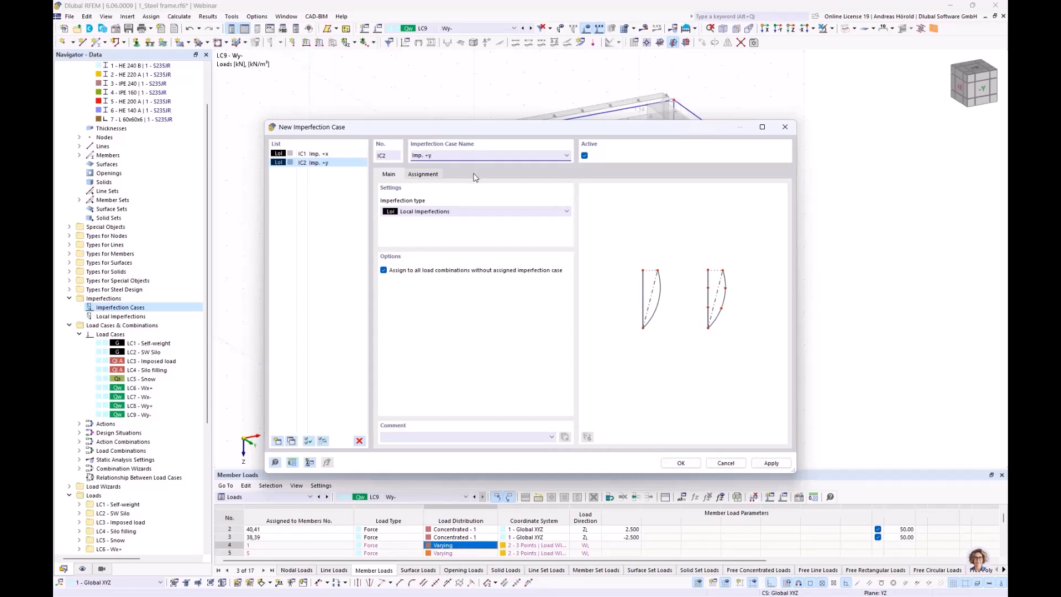
pyautogui.click(423, 174)
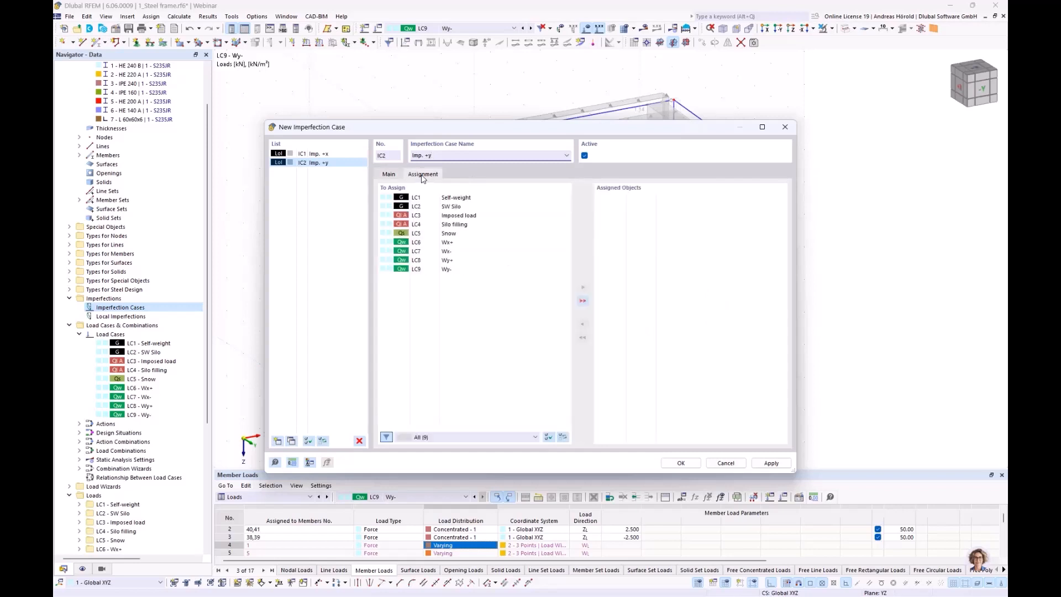
pyautogui.click(448, 260)
pyautogui.doubleClick(448, 260)
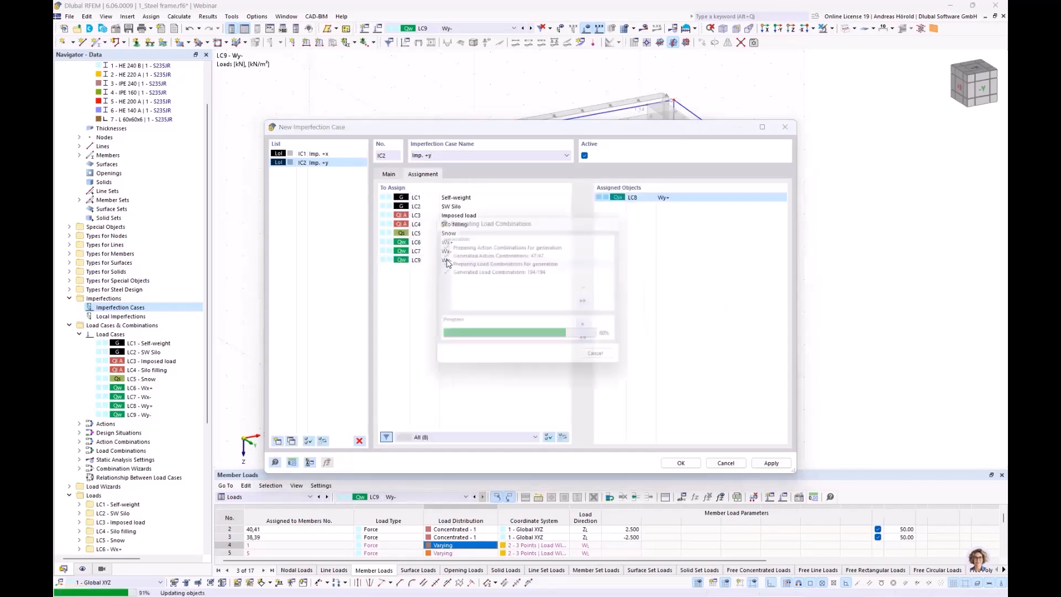
pyautogui.doubleClick(447, 261)
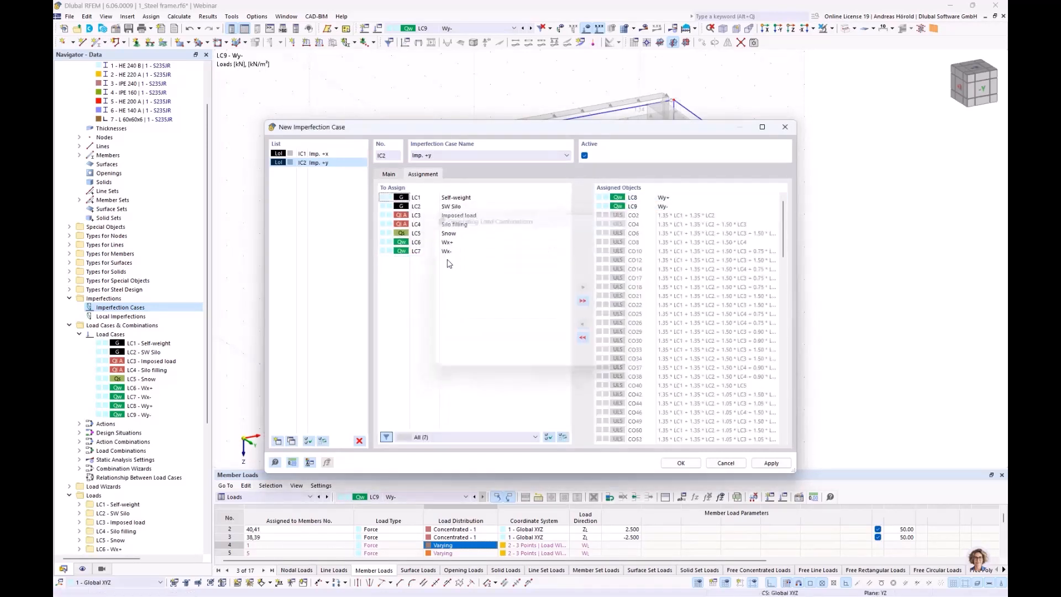
pyautogui.click(682, 463)
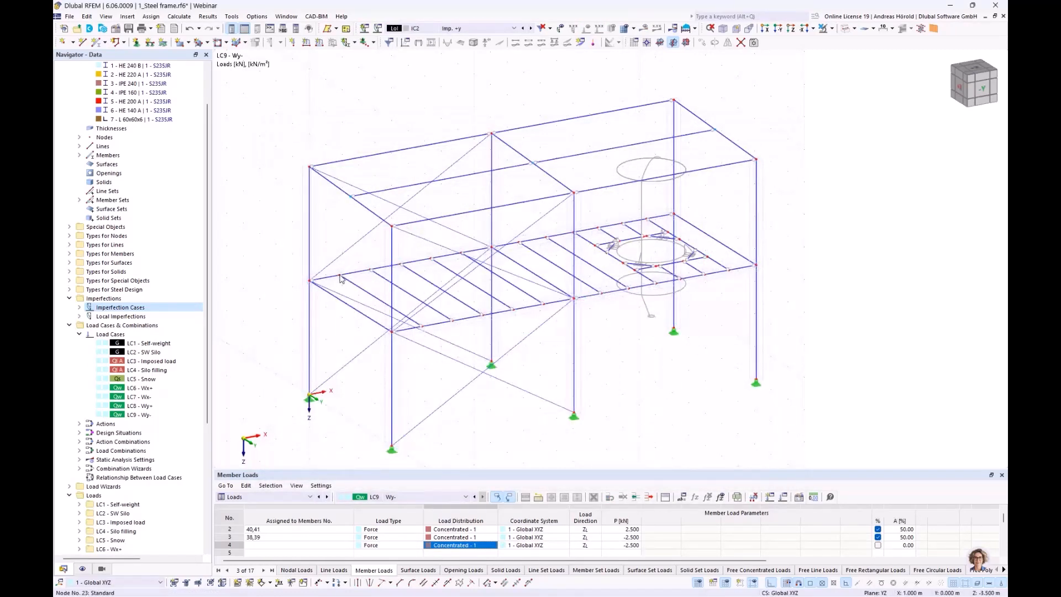
# - Expand the imperfection cases and the local imperfections of IC1 - Imp. +x down to its member set imperfections
pyautogui.moveTo(341, 279)
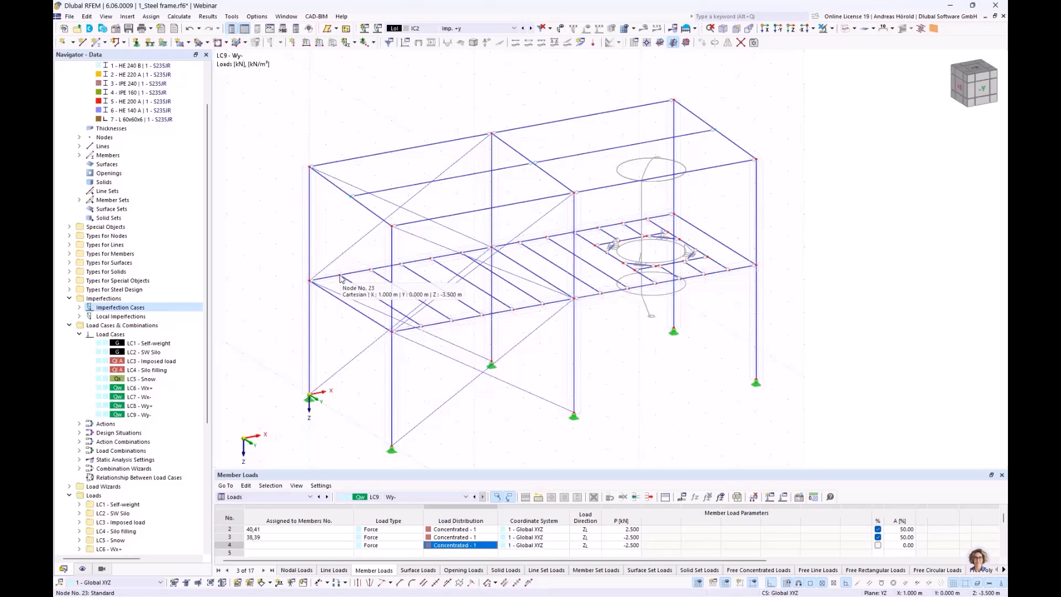
pyautogui.click(79, 308)
pyautogui.click(79, 334)
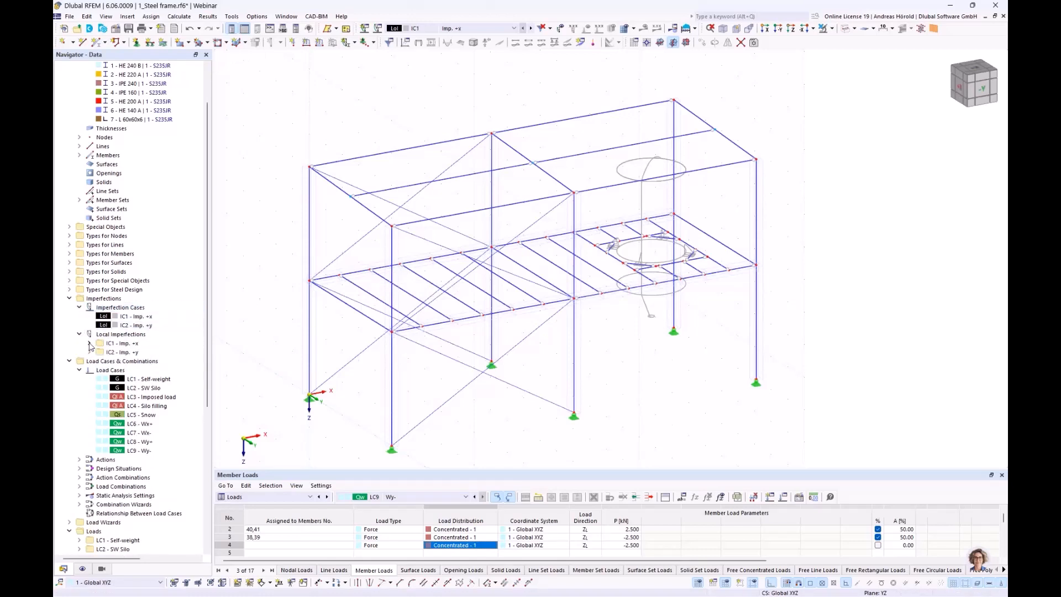
pyautogui.click(89, 343)
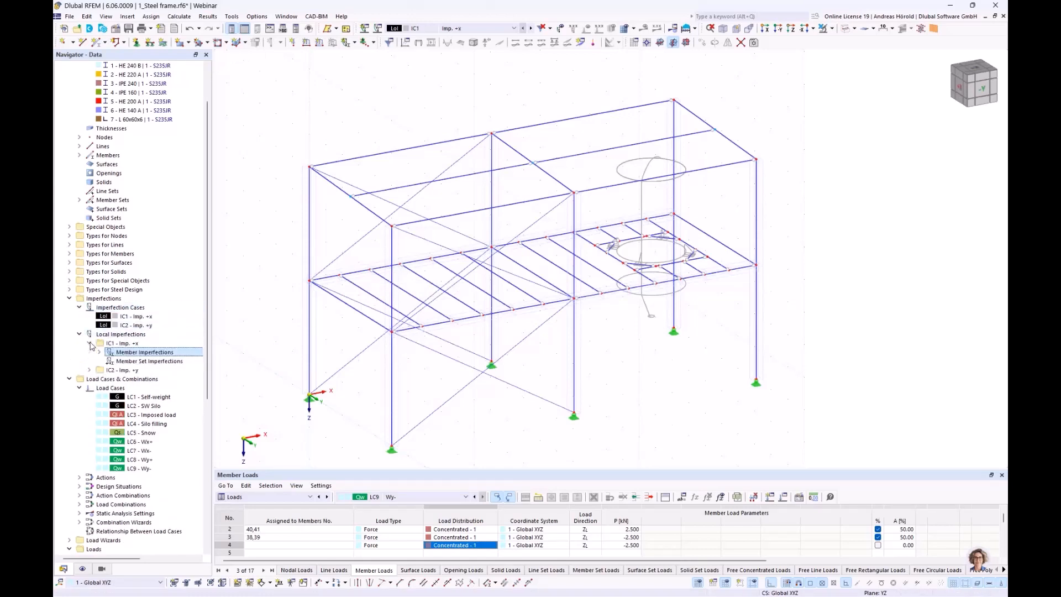
pyautogui.click(143, 362)
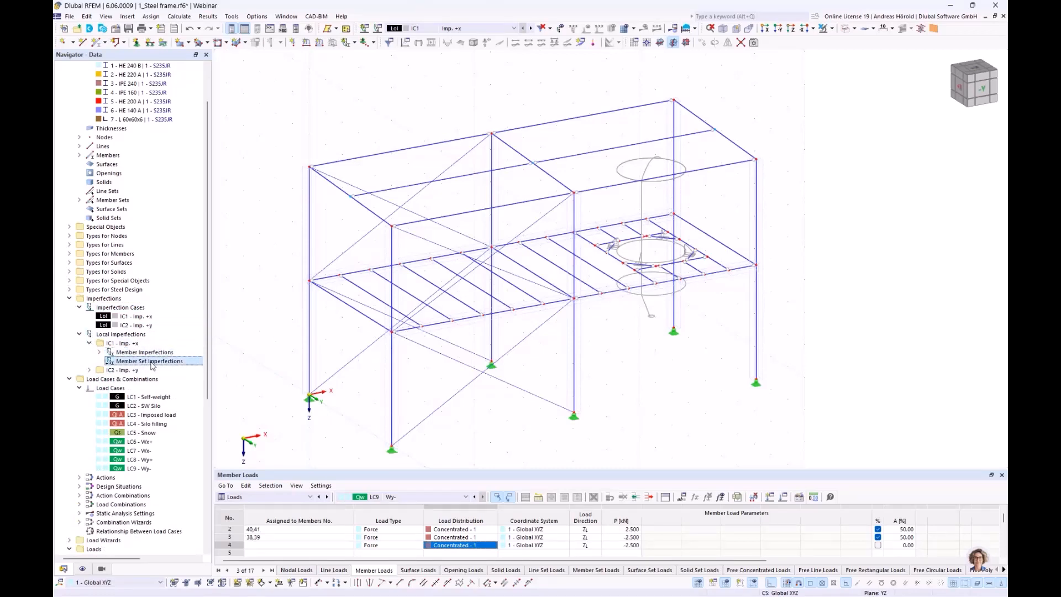
pyautogui.rightClick(148, 364)
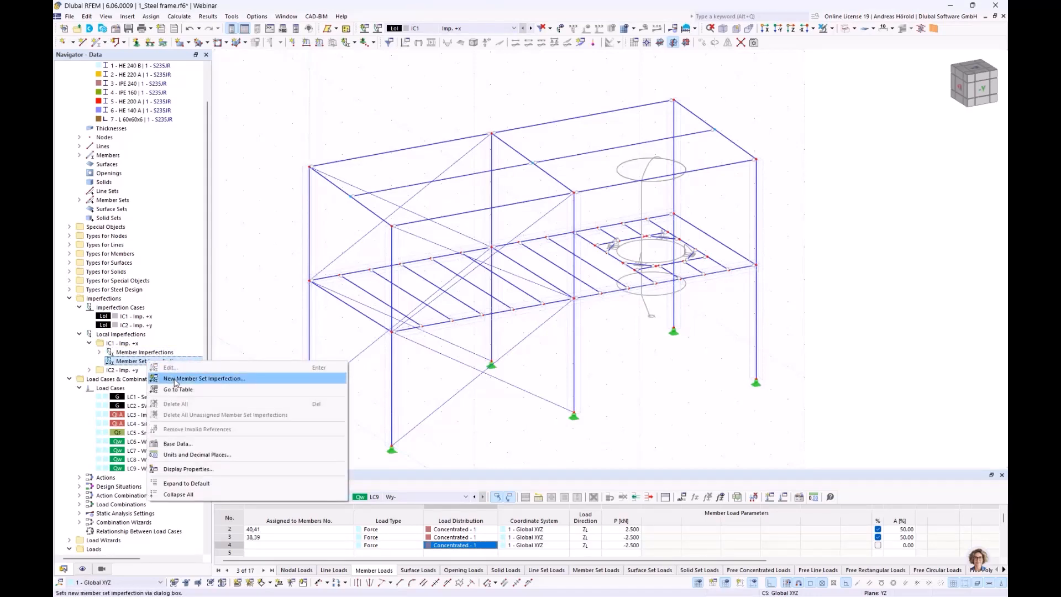
pyautogui.click(265, 150)
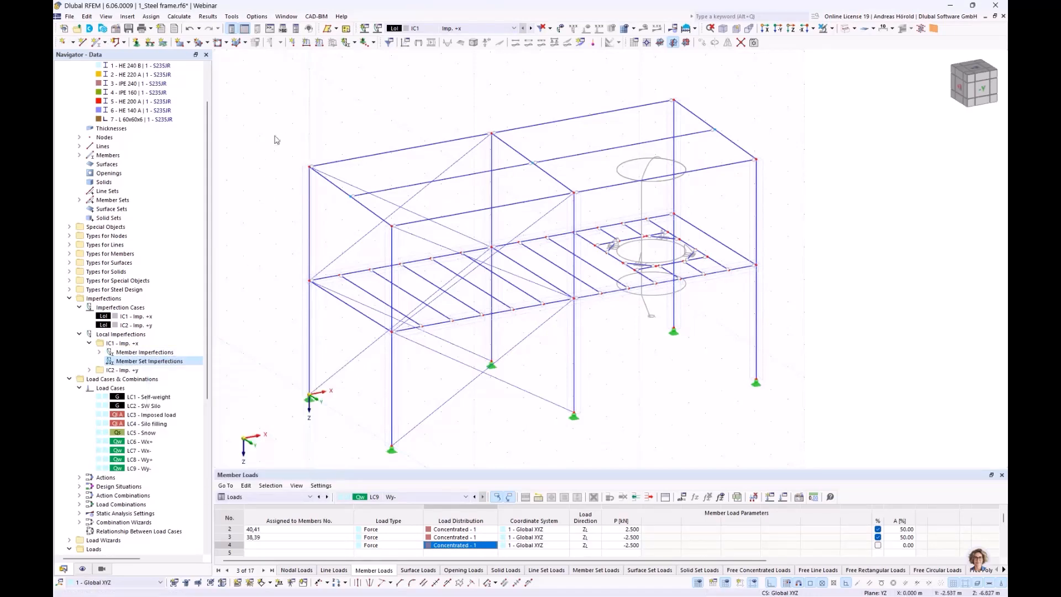
pyautogui.click(352, 43)
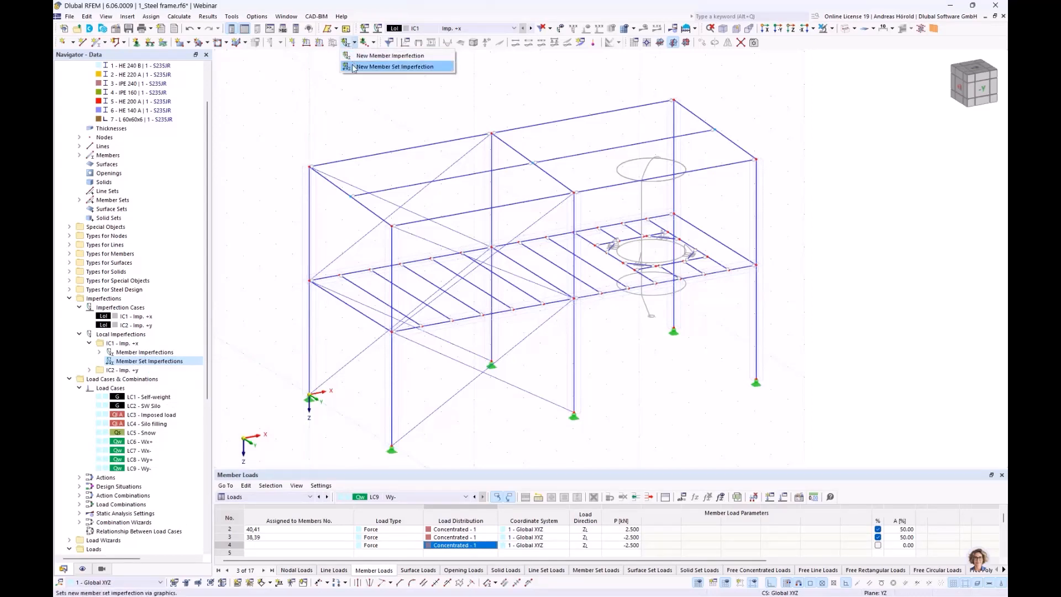
pyautogui.click(331, 114)
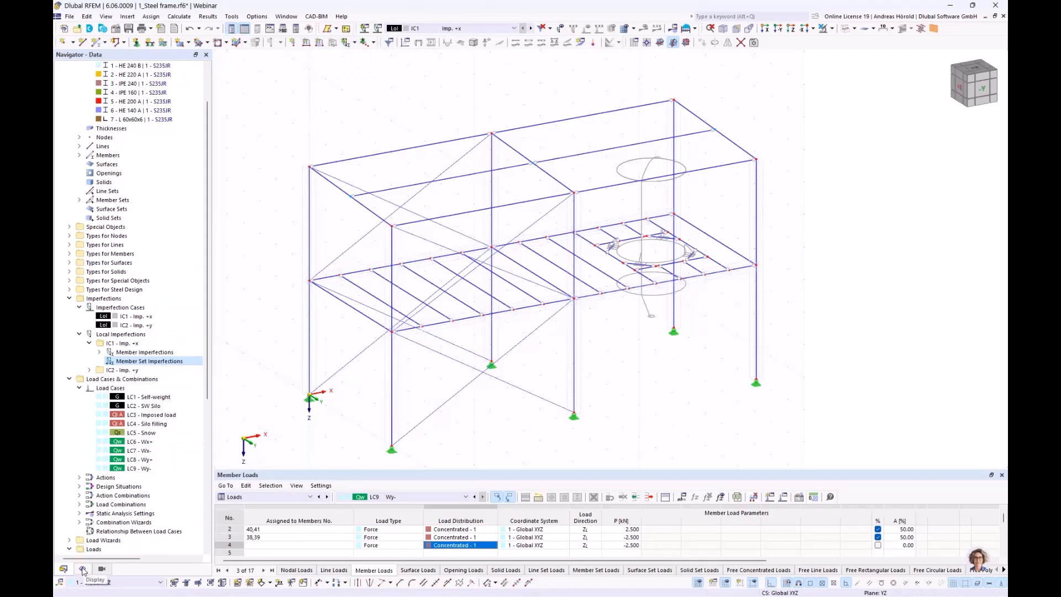
# - Display the member axis systems x, y, z on the model
pyautogui.click(83, 569)
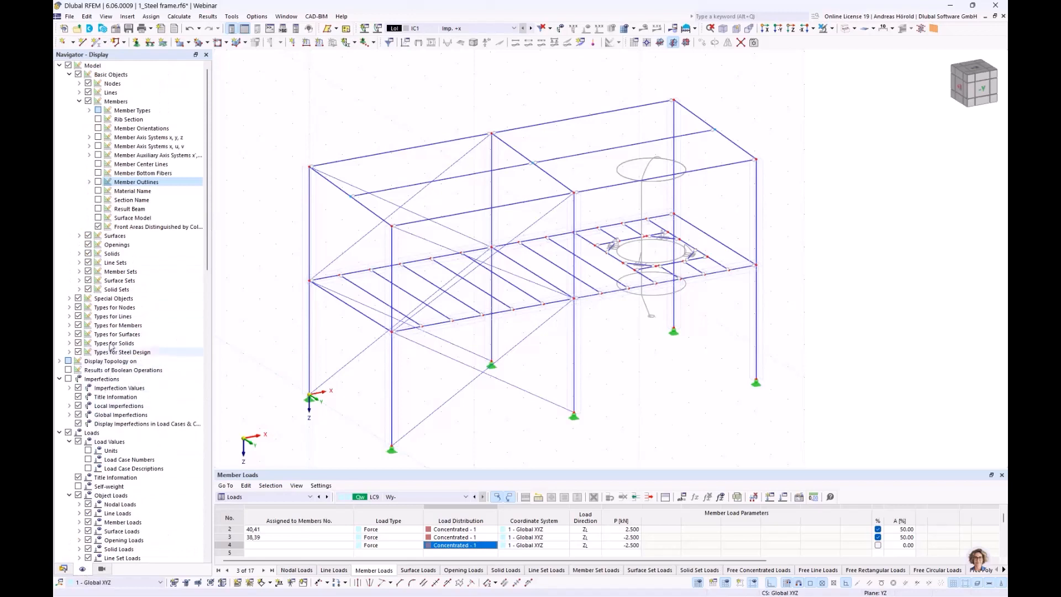
pyautogui.click(98, 138)
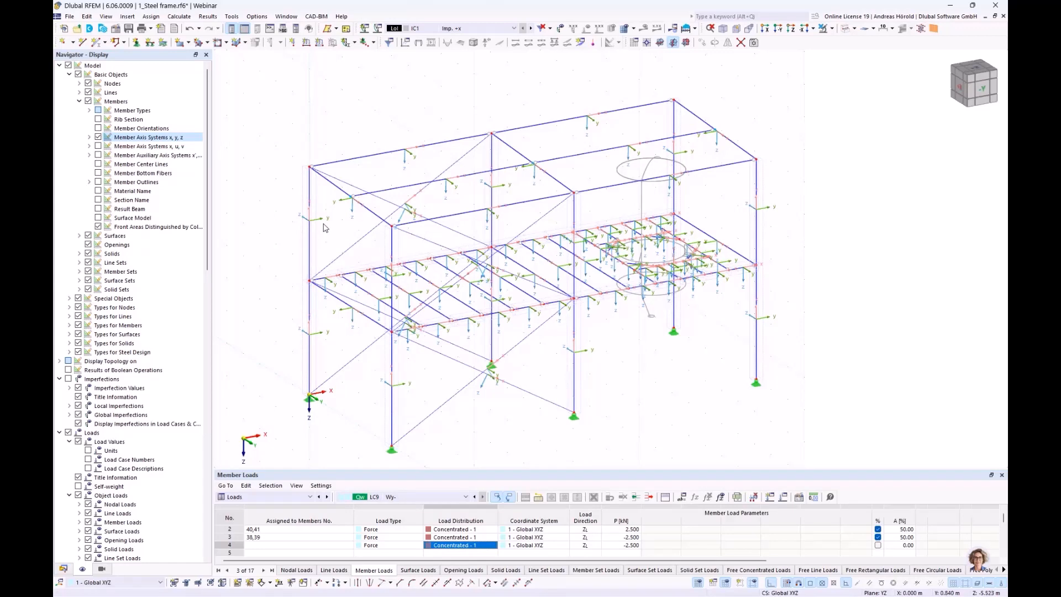
# - Begin a graphical member set imperfection in IC1 as initial sway to EN 1993-1-1, acting in the local y direction
pyautogui.click(354, 42)
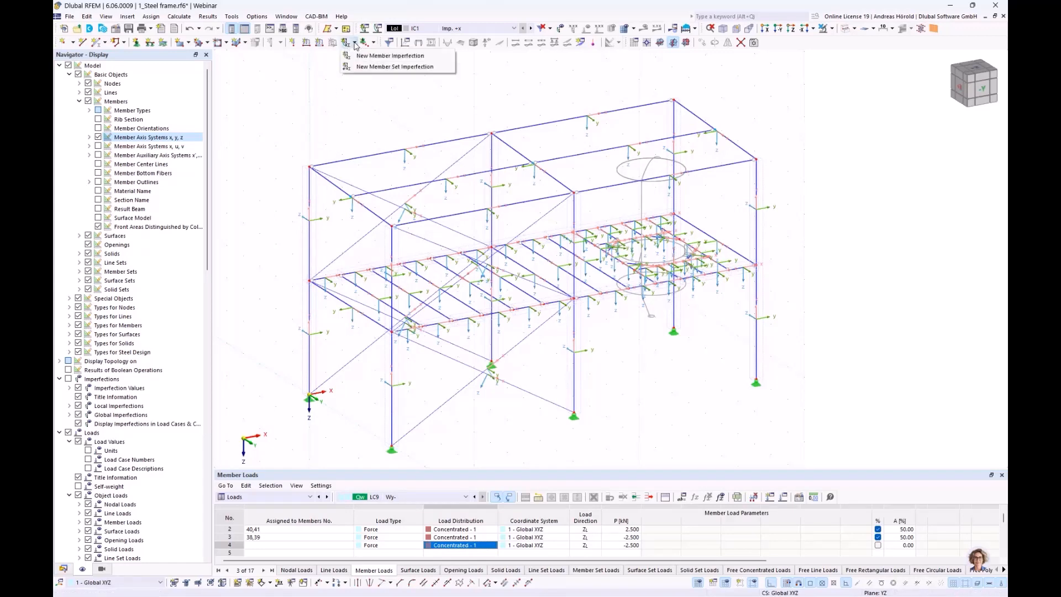
pyautogui.click(370, 67)
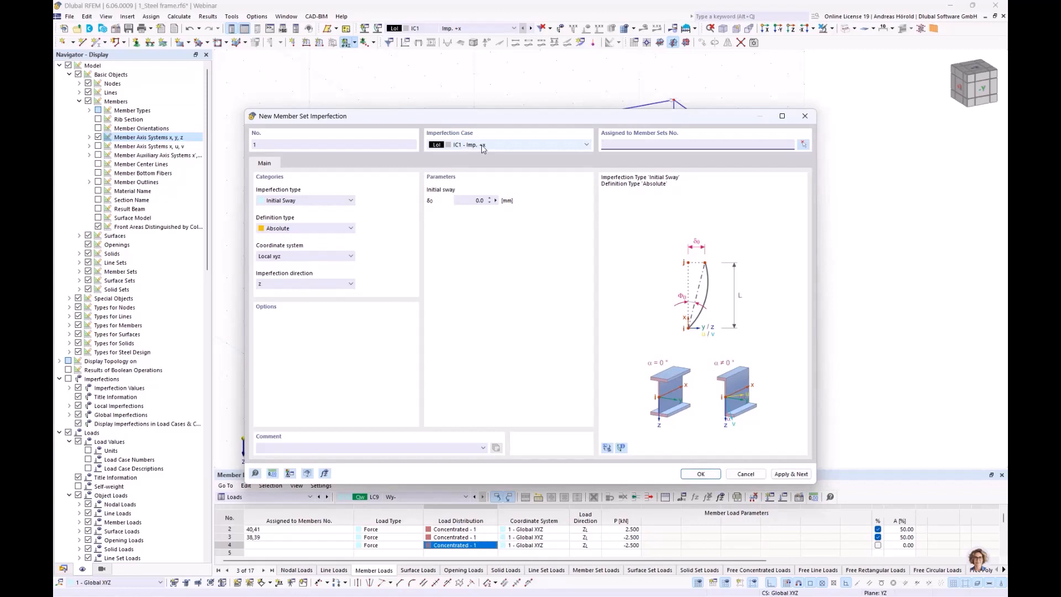
pyautogui.click(296, 202)
pyautogui.click(295, 203)
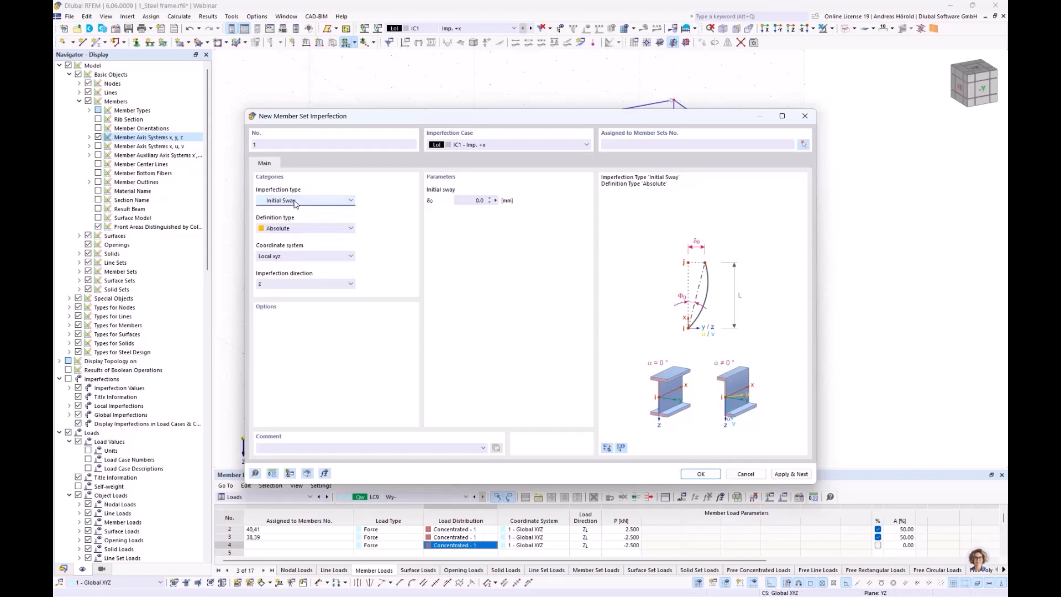
pyautogui.click(311, 231)
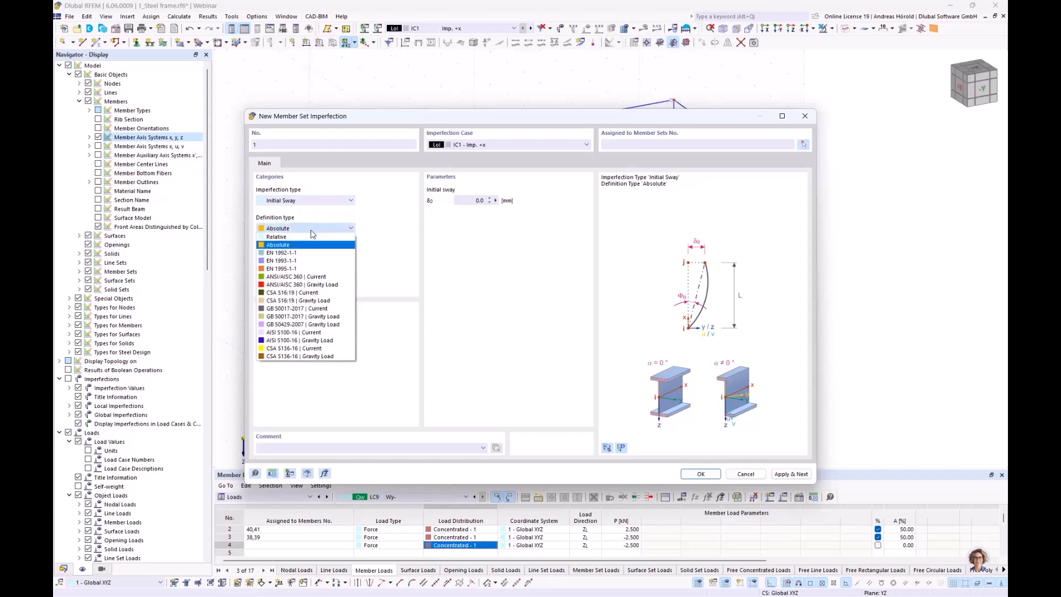
pyautogui.click(312, 261)
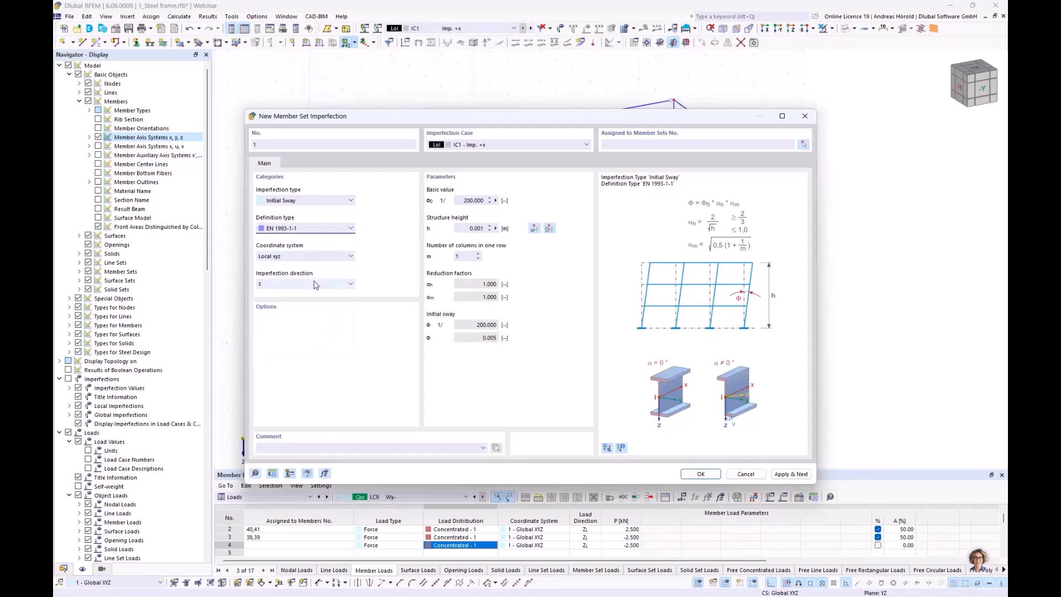
pyautogui.moveTo(426, 119); pyautogui.dragTo(592, 98)
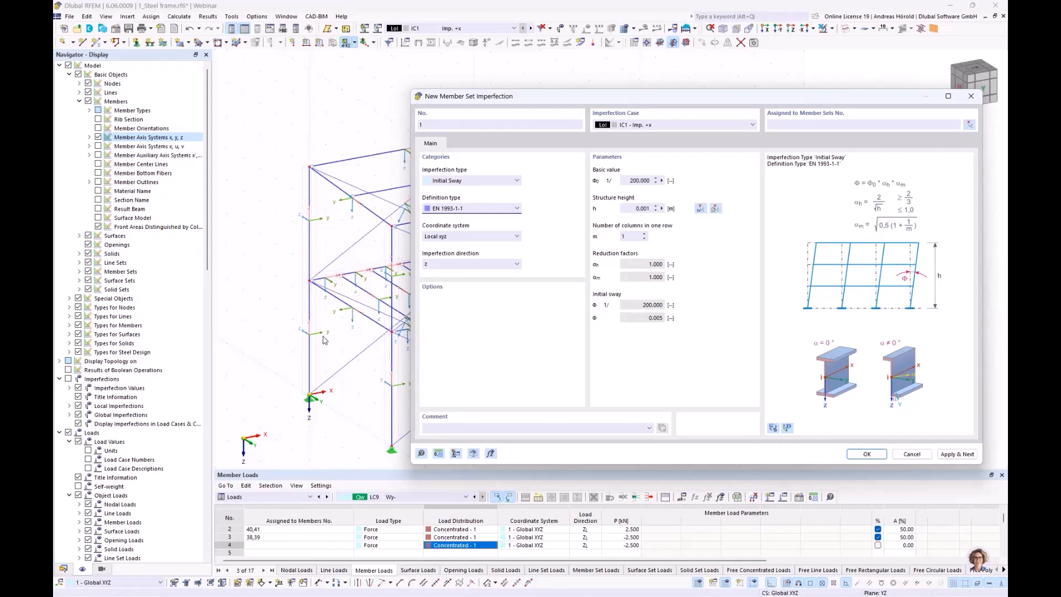
pyautogui.click(455, 265)
pyautogui.click(453, 288)
# - Set the sway's structure height to 6.750 m by measuring a column in the model, set 3 columns in one row, and confirm the parameters
pyautogui.click(663, 209)
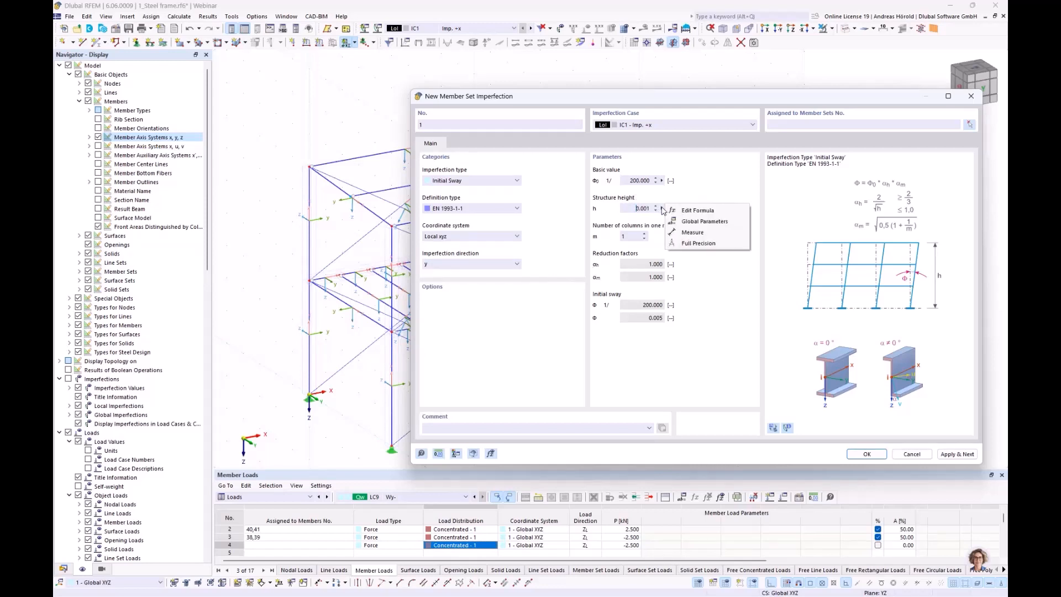
pyautogui.click(693, 232)
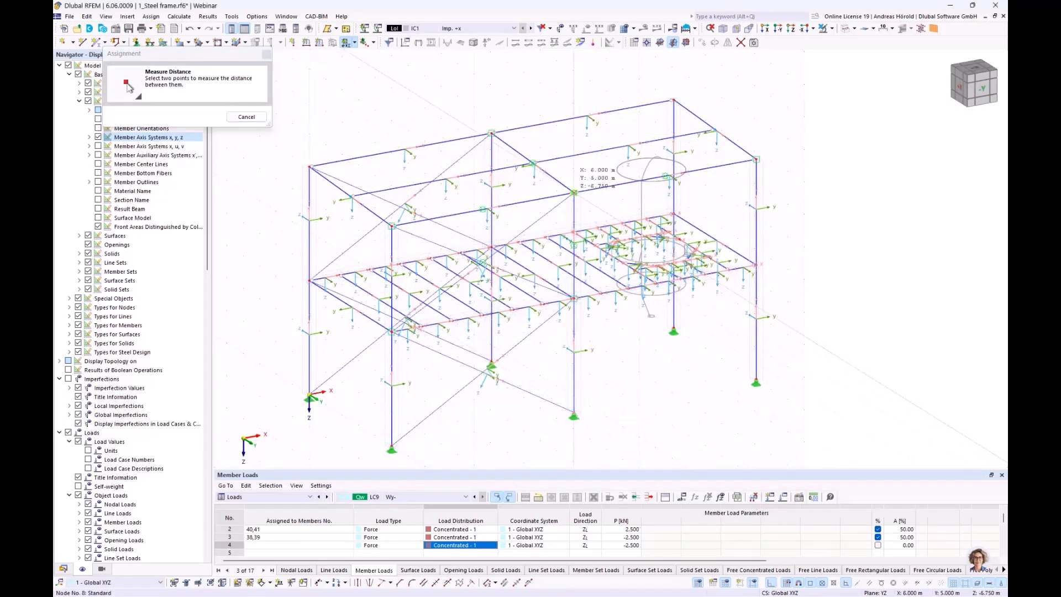
pyautogui.click(574, 192)
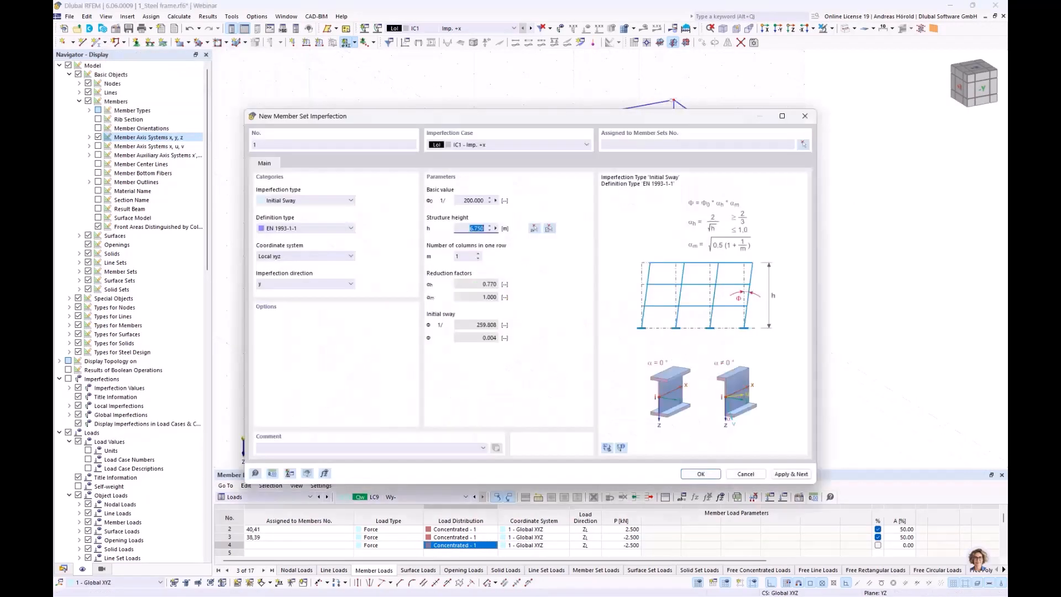
pyautogui.click(480, 256)
pyautogui.write('3')
pyautogui.moveTo(520, 118); pyautogui.dragTo(524, 255)
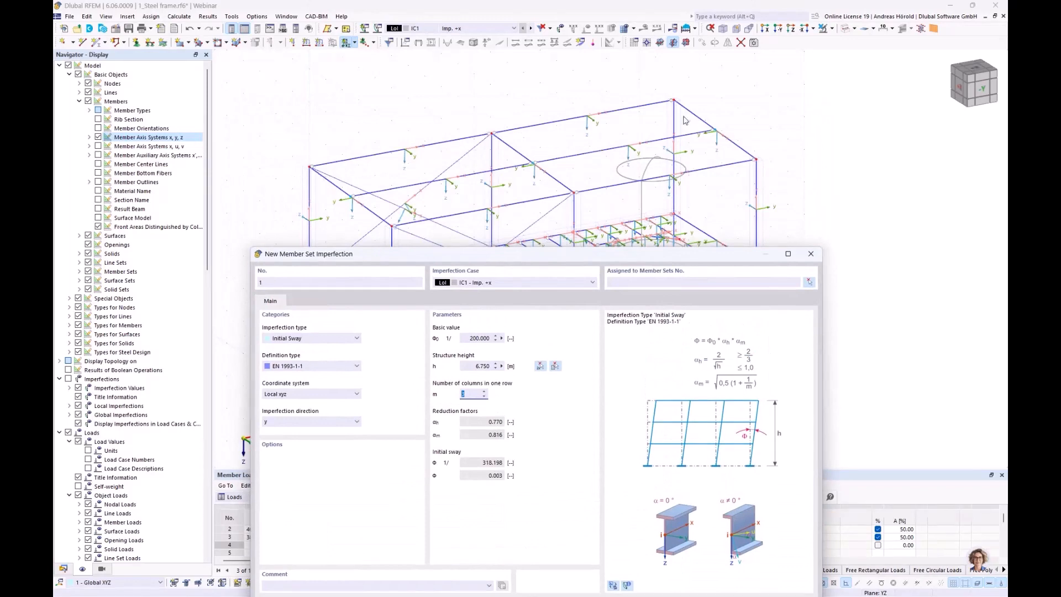
pyautogui.moveTo(539, 256); pyautogui.dragTo(561, 77)
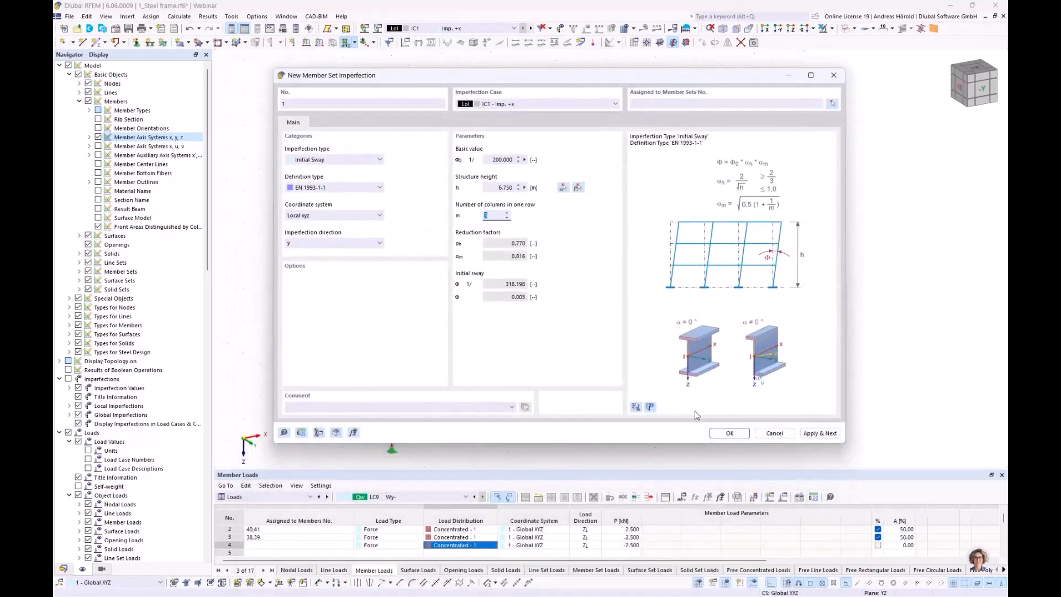
pyautogui.click(730, 433)
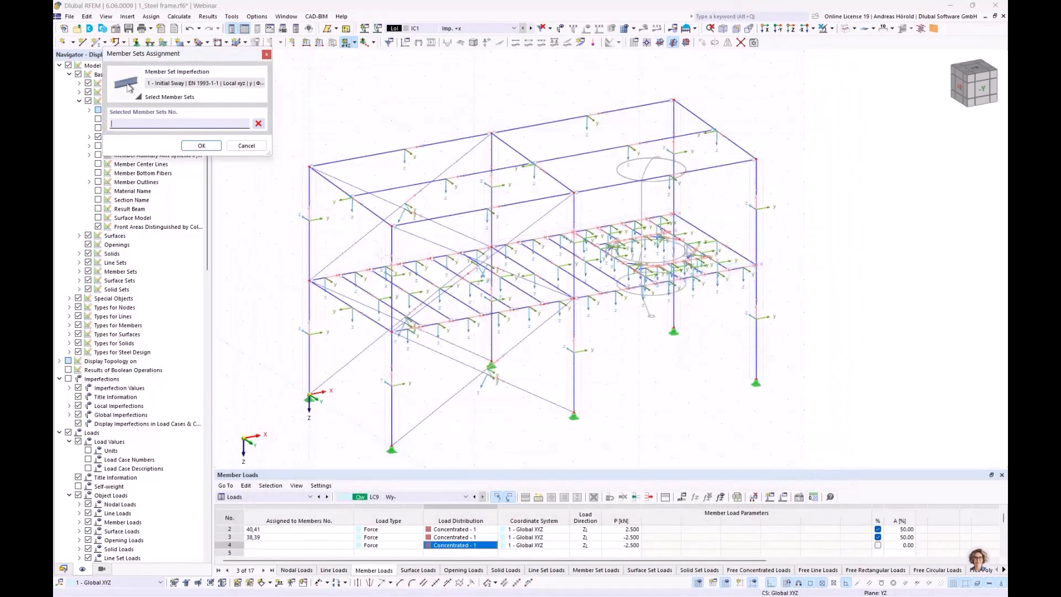
# - Assign the IC1 initial sway to the six column member sets 1-6 in the model and confirm the assignment
pyautogui.click(318, 239)
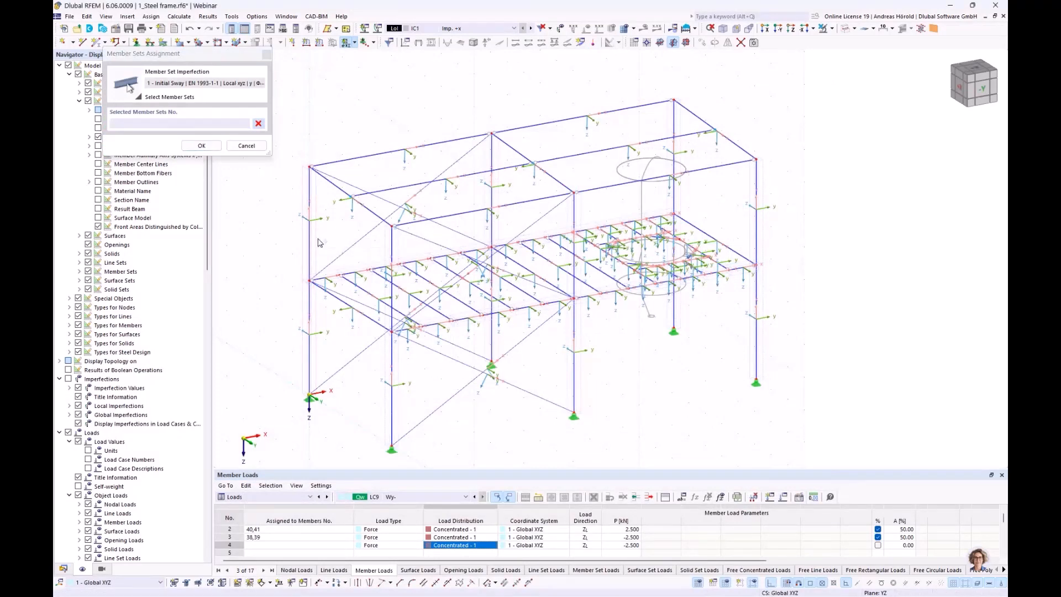
pyautogui.click(396, 243)
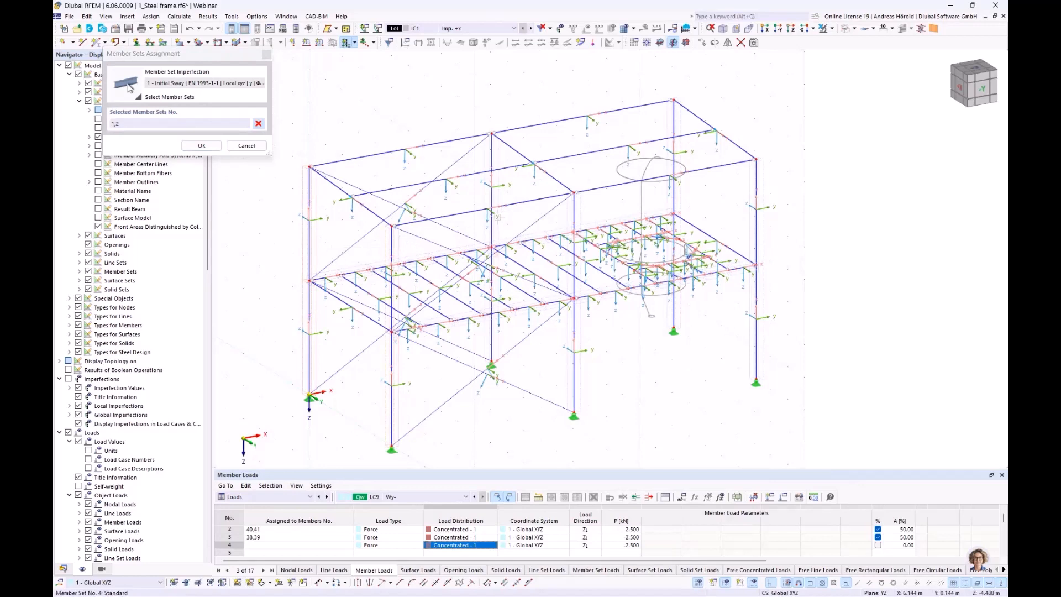
pyautogui.click(498, 227)
pyautogui.click(578, 221)
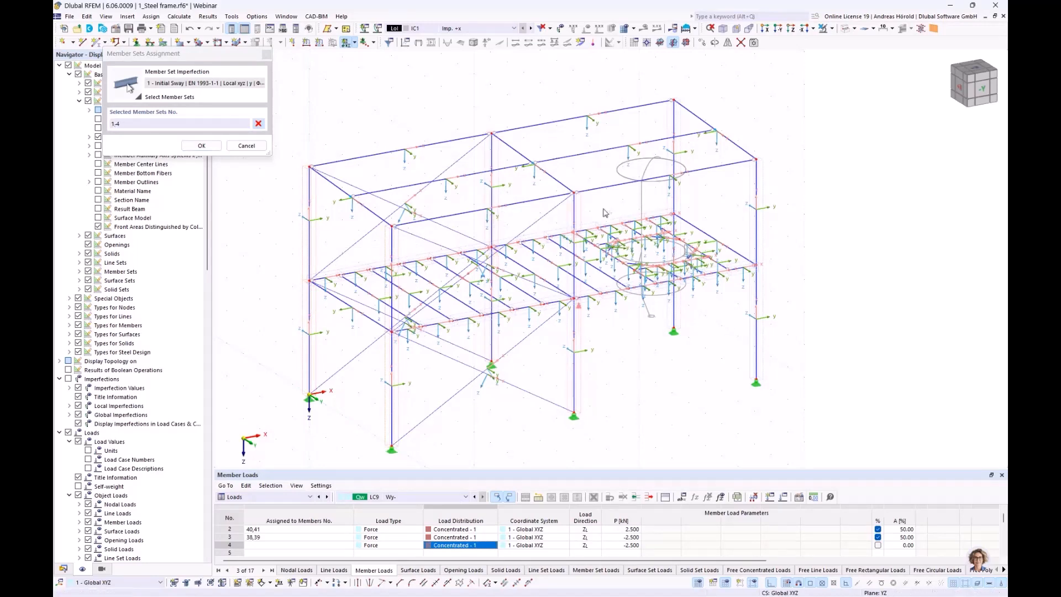
pyautogui.click(682, 193)
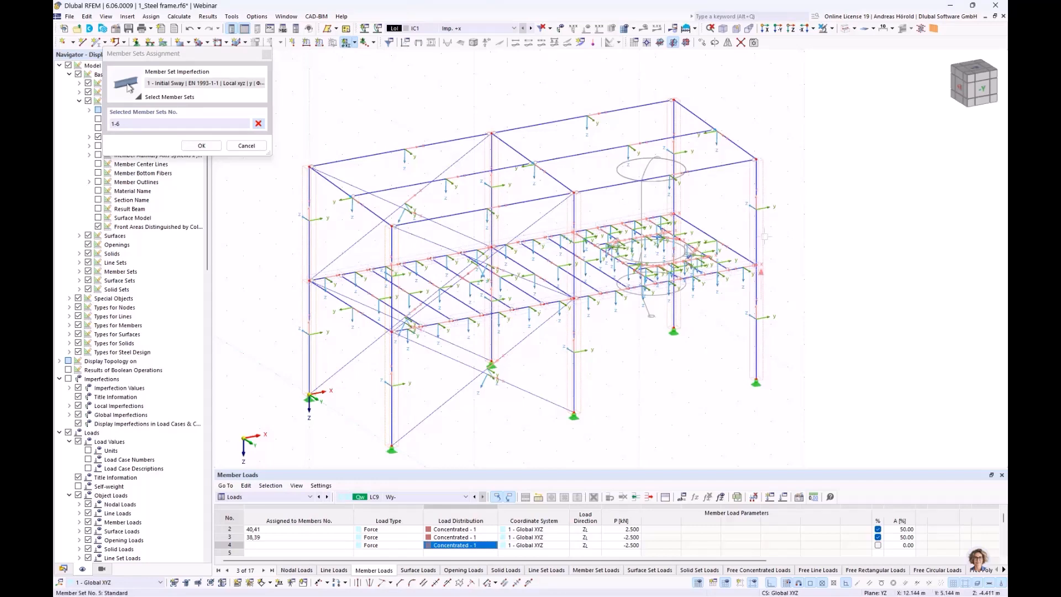
pyautogui.click(198, 146)
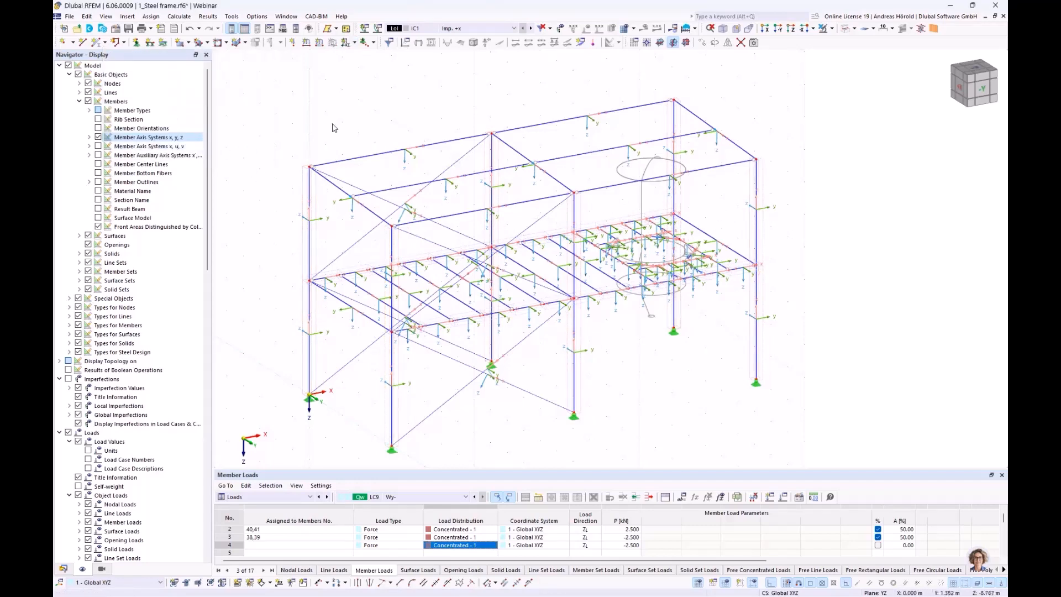
# - Display the IC1 imperfections on the model and check the sway of the columns
pyautogui.click(560, 30)
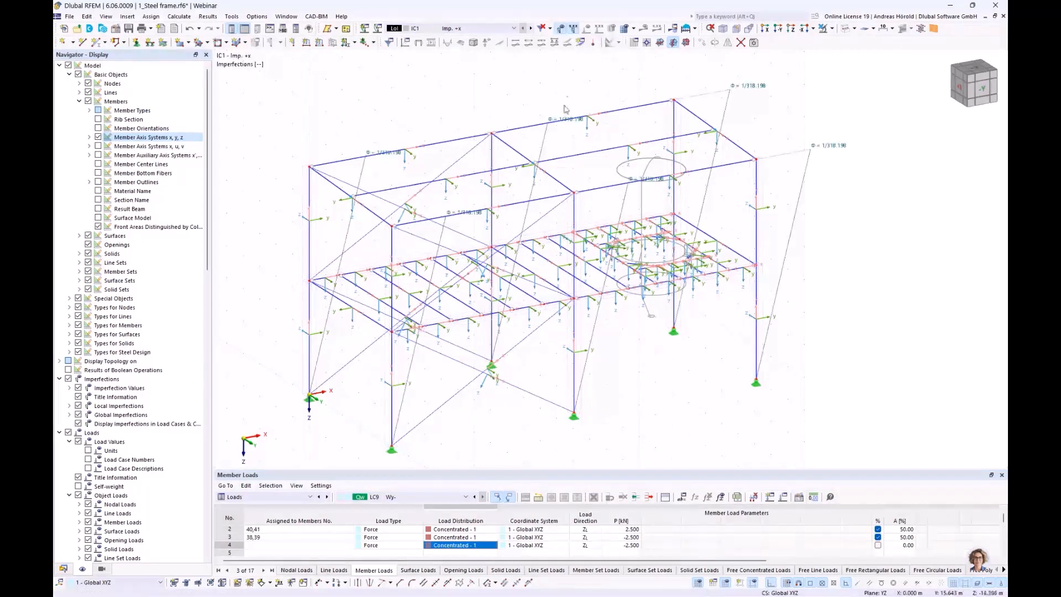
pyautogui.keyDown('ctrl'); pyautogui.moveTo(430, 278); pyautogui.dragTo(502, 264, button='middle'); pyautogui.keyUp('ctrl')
pyautogui.keyDown('ctrl'); pyautogui.moveTo(564, 257); pyautogui.dragTo(411, 273, button='middle'); pyautogui.keyUp('ctrl')
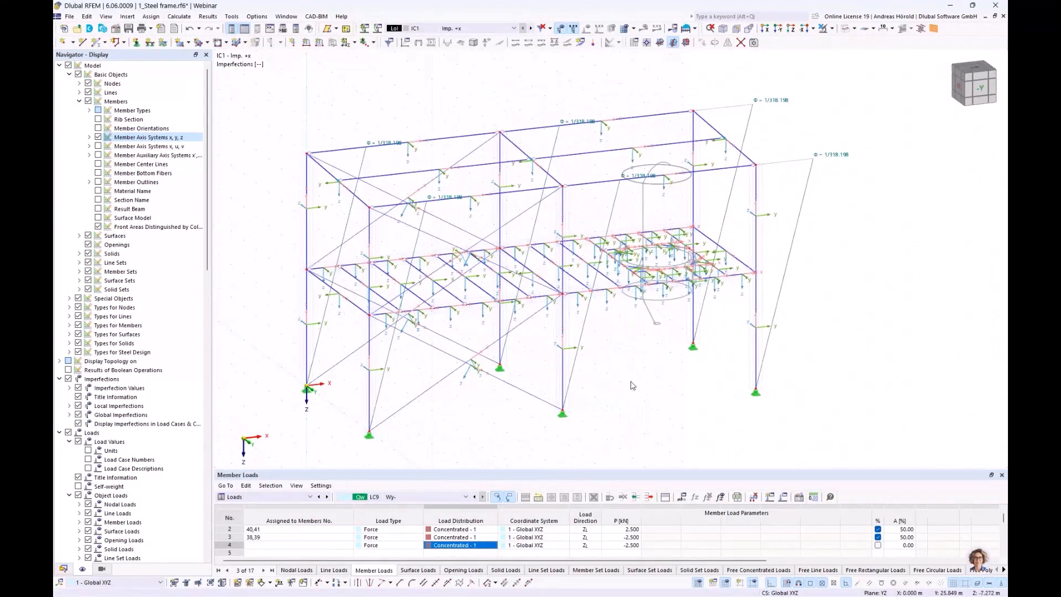
# - Begin a graphical member set imperfection in IC2 - Imp. +y as initial sway to EN 1993-1-1
pyautogui.click(355, 43)
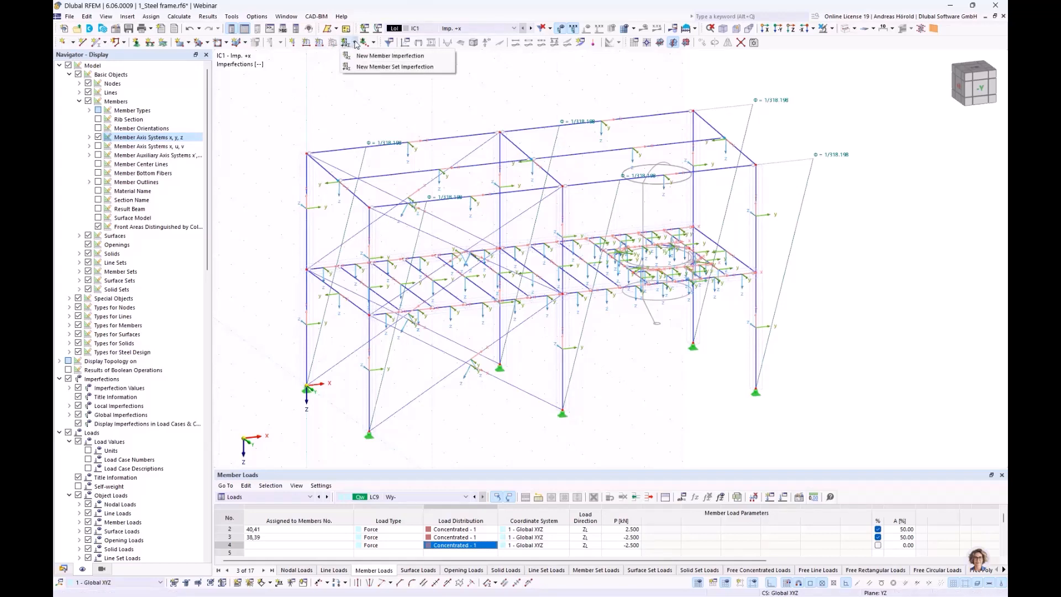
pyautogui.click(380, 67)
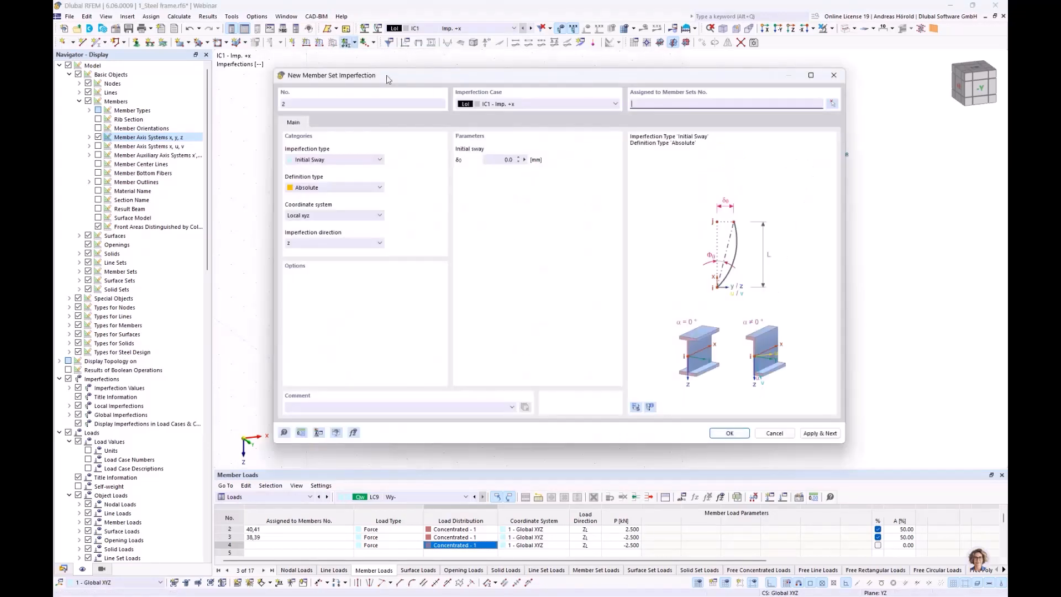
pyautogui.click(512, 105)
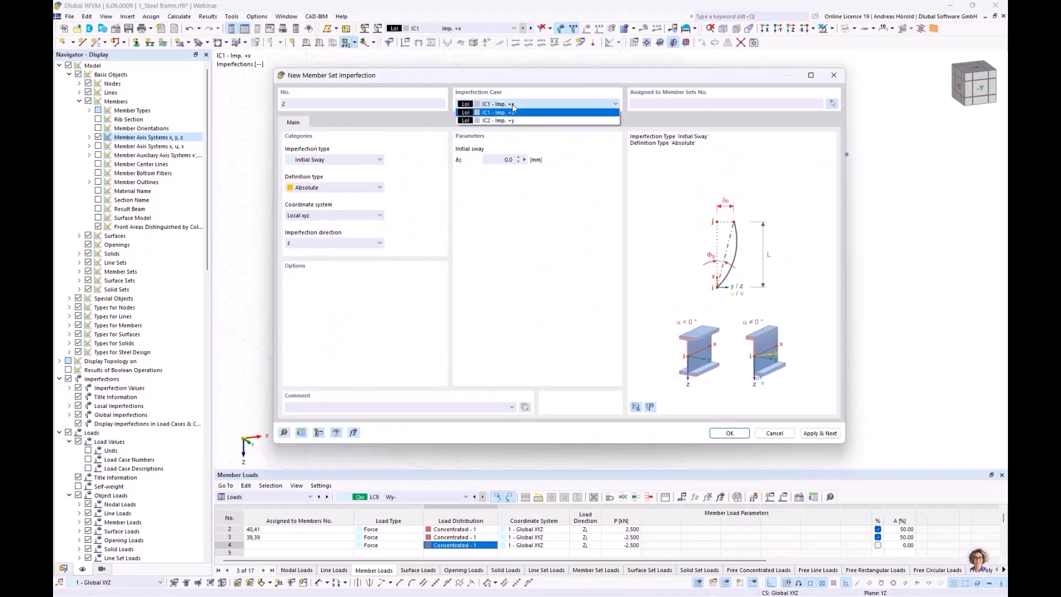
pyautogui.click(513, 121)
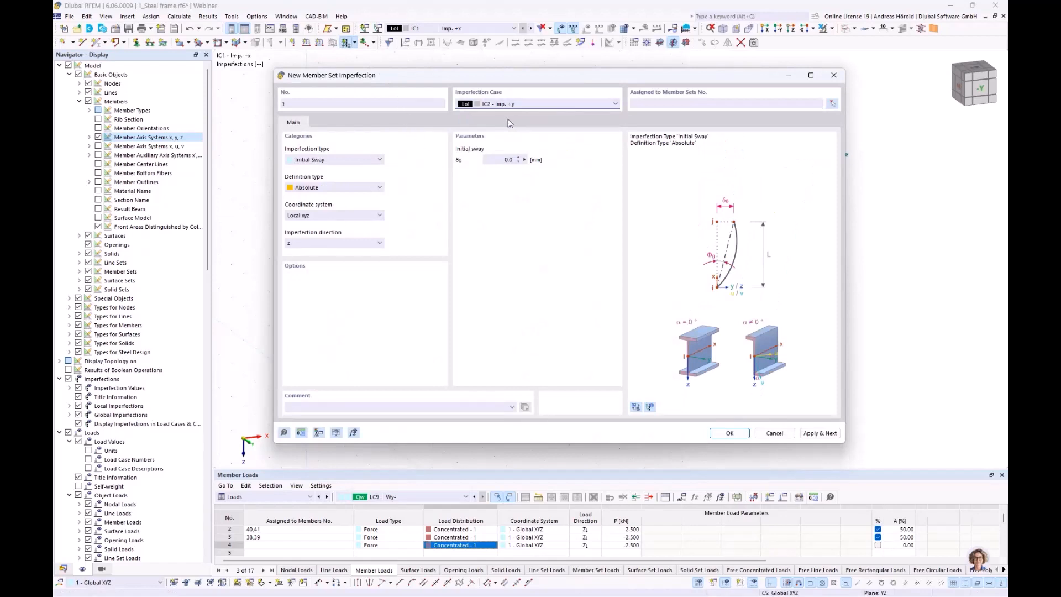
pyautogui.click(336, 160)
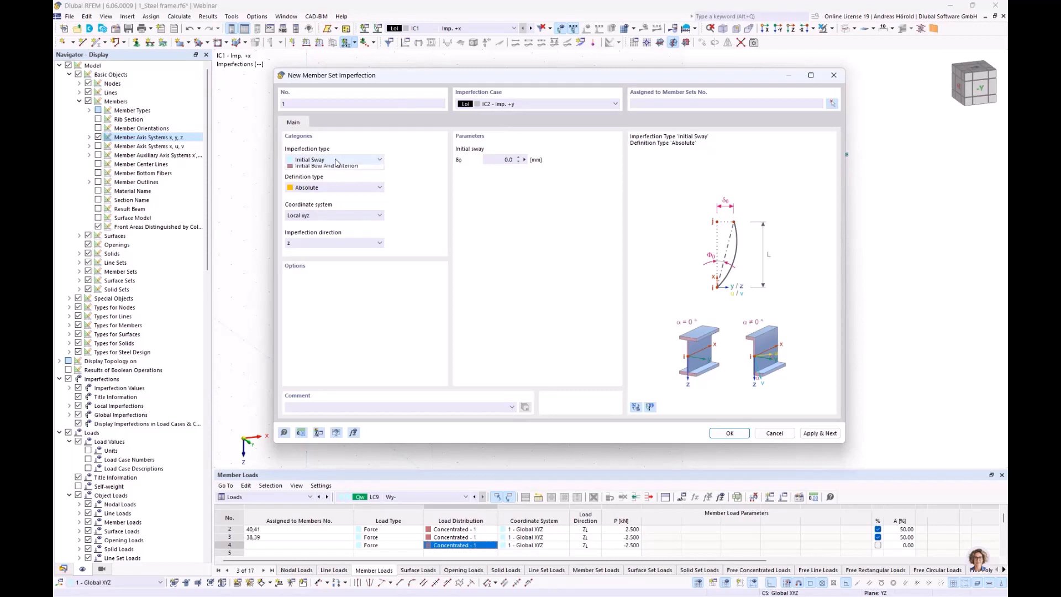
pyautogui.click(336, 160)
pyautogui.click(340, 189)
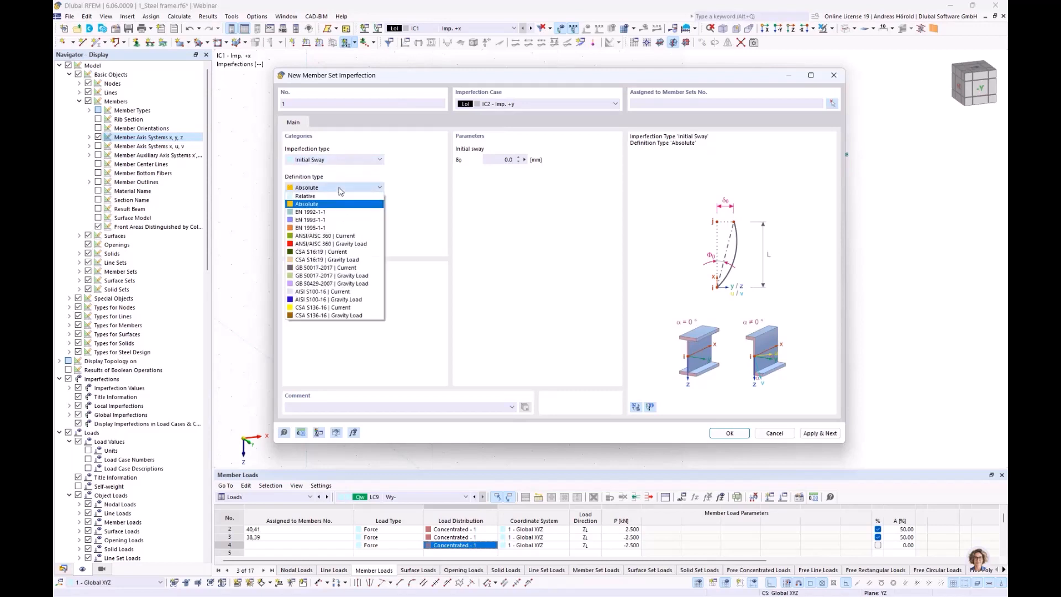
pyautogui.click(343, 221)
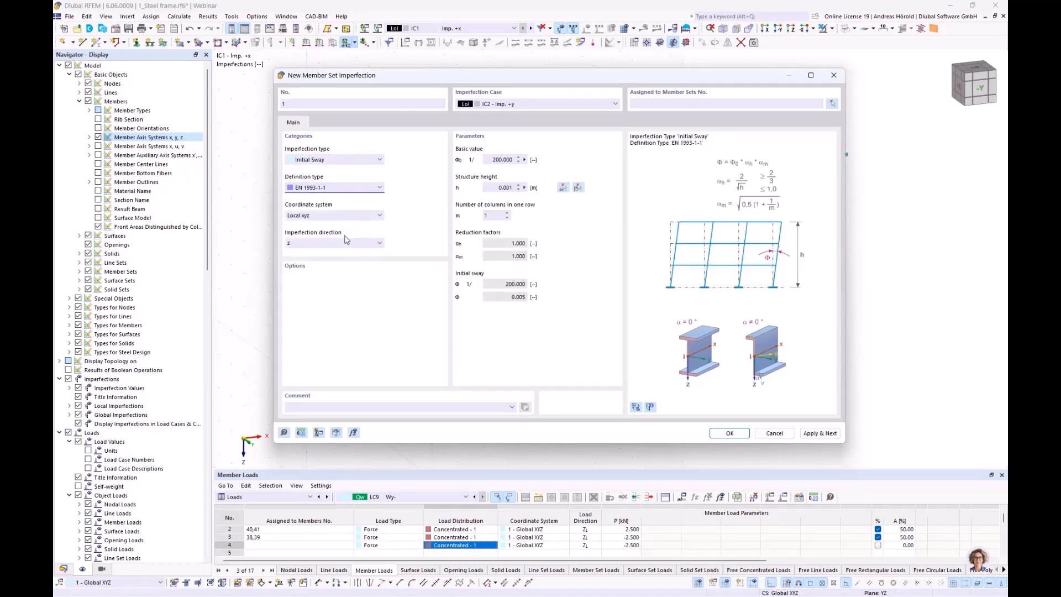
# - Set the IC2 sway's direction to local -z, structure height to 6.75 m and columns in one row to 2, and confirm
pyautogui.moveTo(377, 81); pyautogui.dragTo(500, 83)
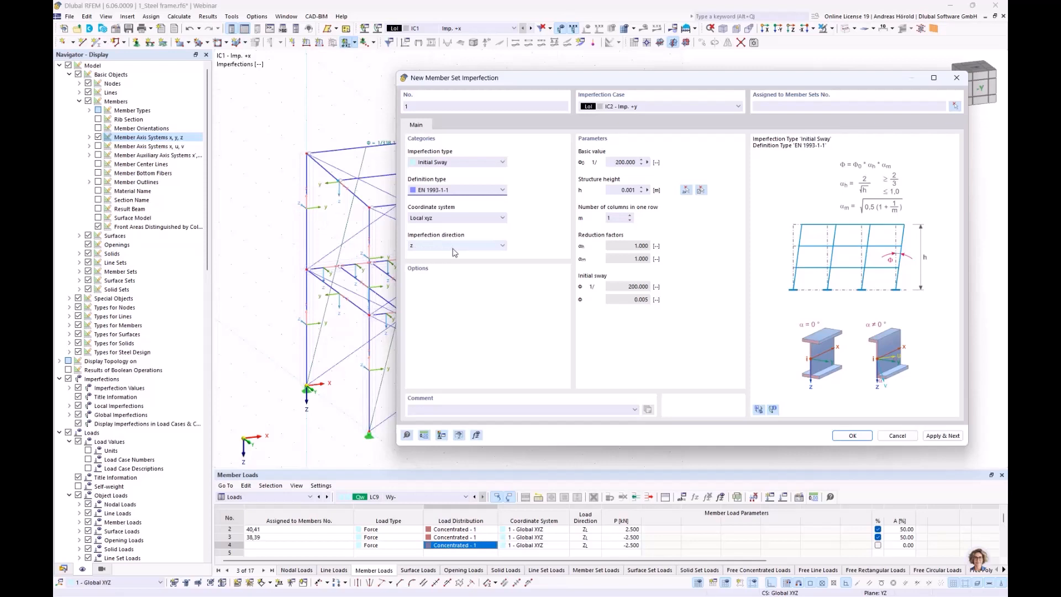
pyautogui.click(435, 245)
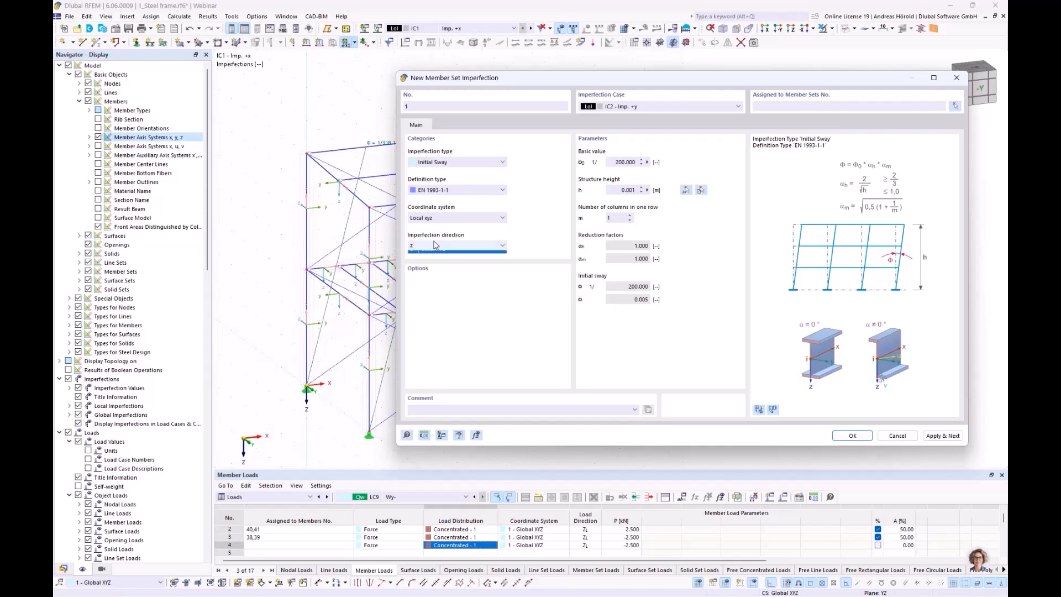
pyautogui.click(449, 267)
pyautogui.click(622, 190)
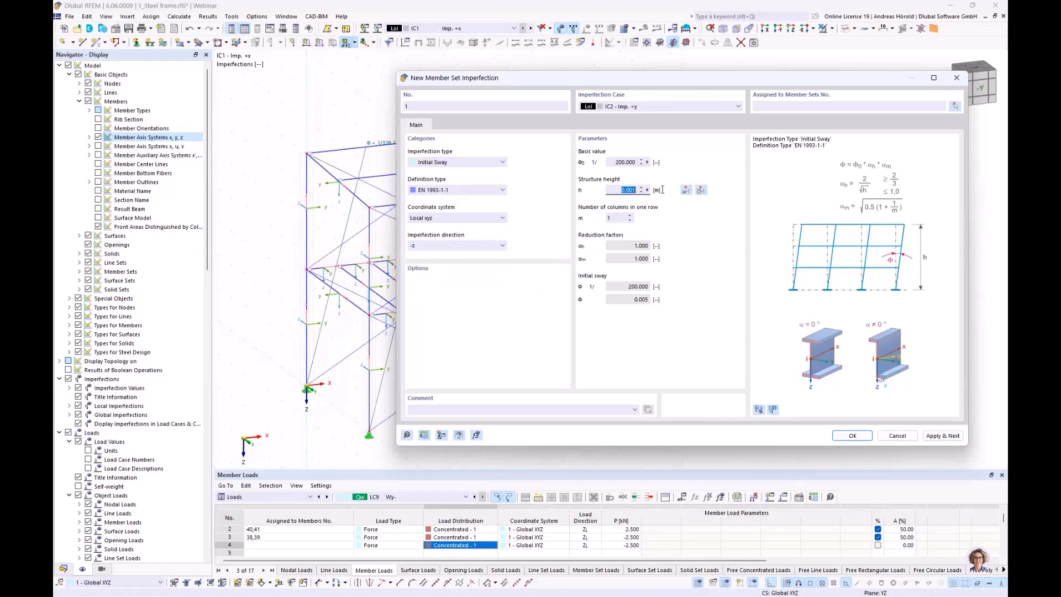
pyautogui.write('6,75')
pyautogui.click(631, 219)
pyautogui.click(853, 436)
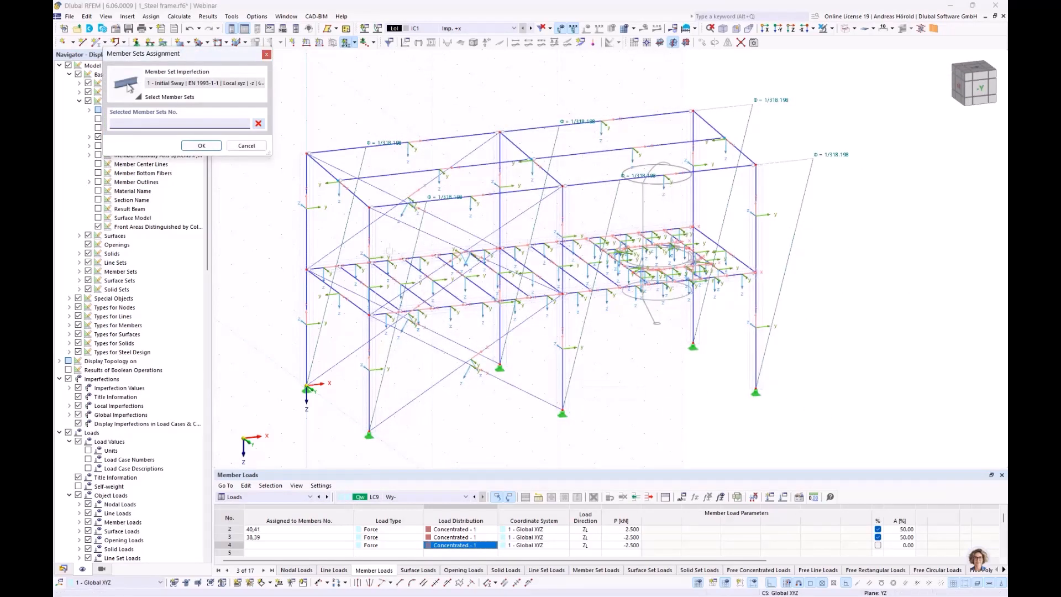
# - Assign the IC2 initial sway to all six column member sets in the model and confirm the assignment
pyautogui.click(369, 233)
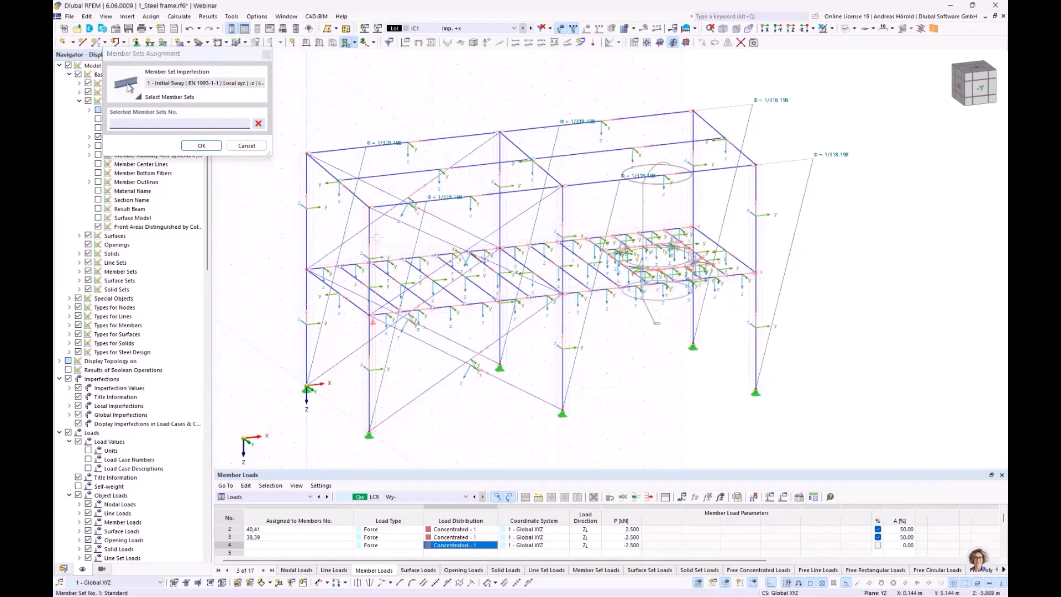
pyautogui.click(319, 228)
pyautogui.click(493, 210)
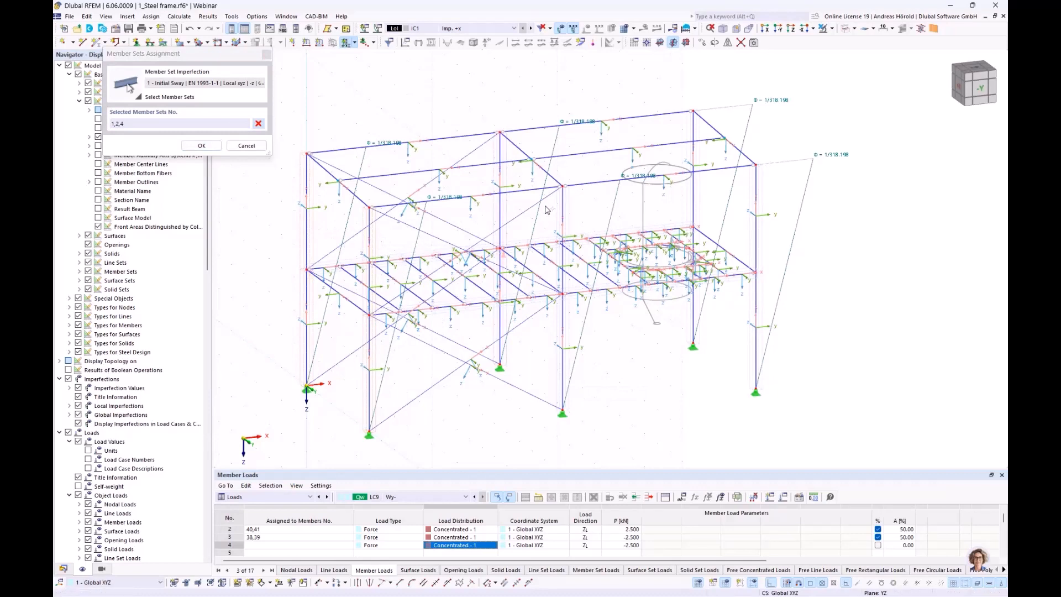
pyautogui.click(569, 206)
pyautogui.click(693, 208)
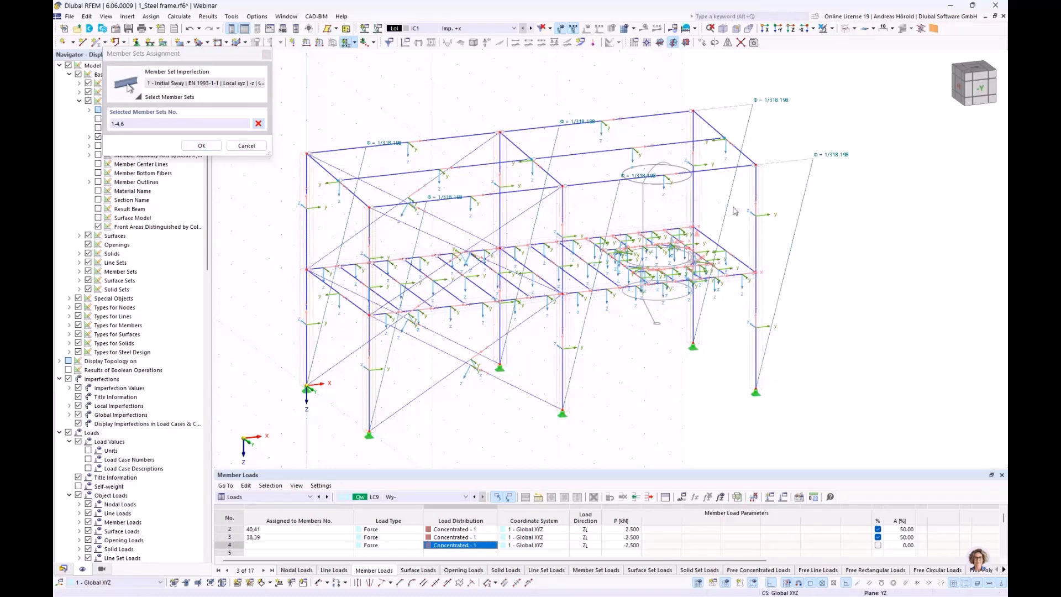
pyautogui.click(757, 230)
pyautogui.click(201, 145)
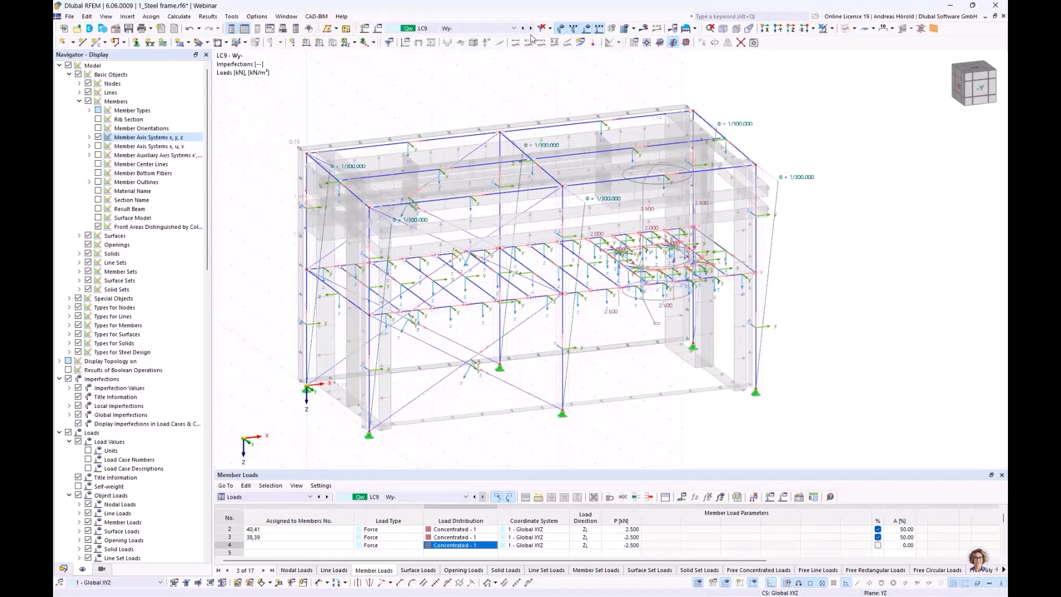
# - Switch the displayed case to IC2 - Imp. +y and check the direction of the column sway
pyautogui.click(514, 29)
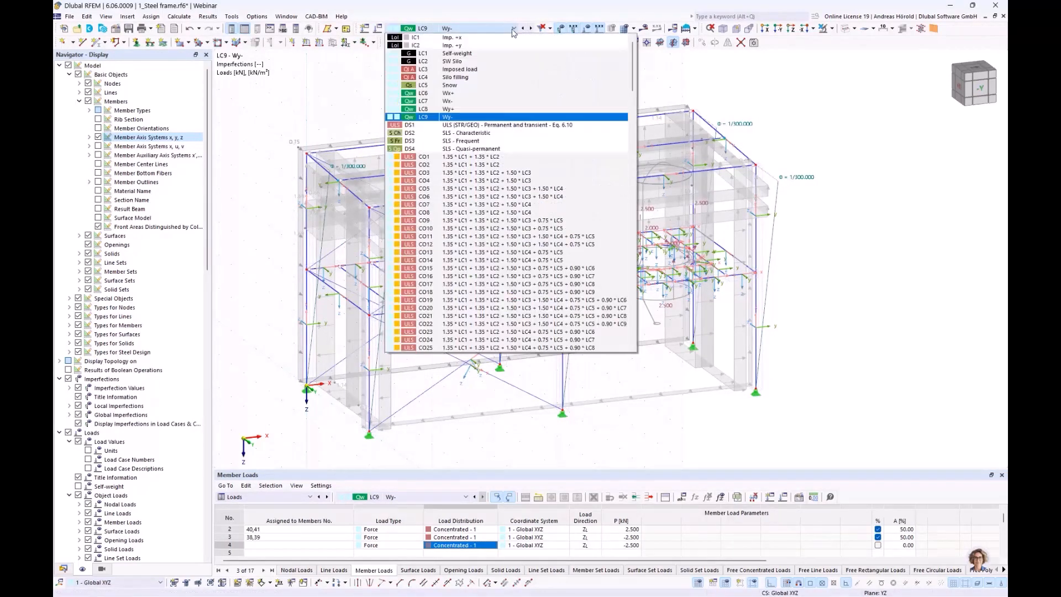
pyautogui.click(484, 46)
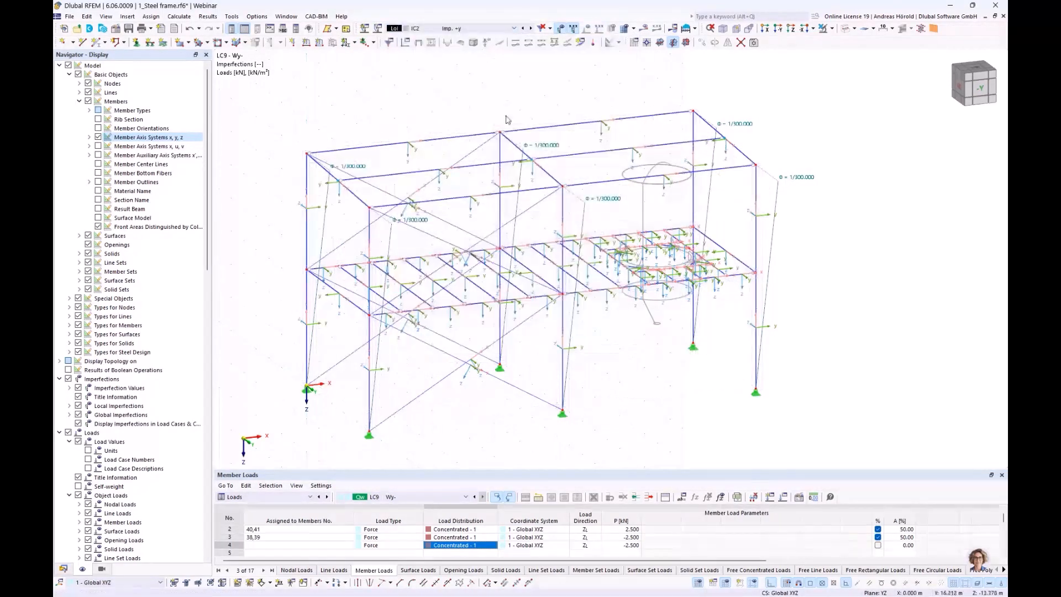
pyautogui.keyDown('ctrl'); pyautogui.moveTo(591, 316); pyautogui.dragTo(617, 311, button='middle'); pyautogui.keyUp('ctrl')
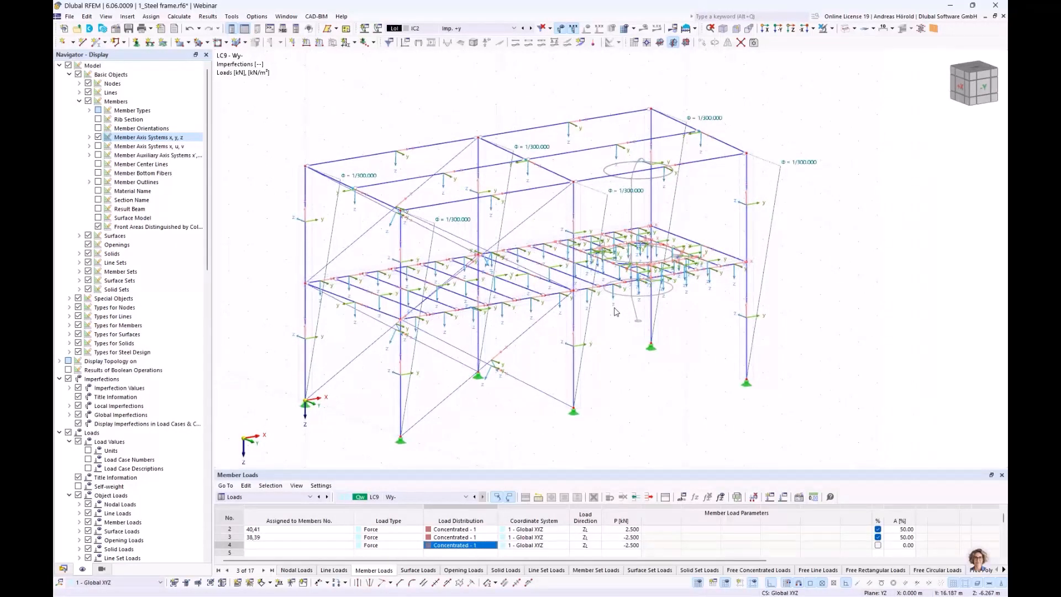
pyautogui.moveTo(640, 357); pyautogui.dragTo(665, 351, button='middle')
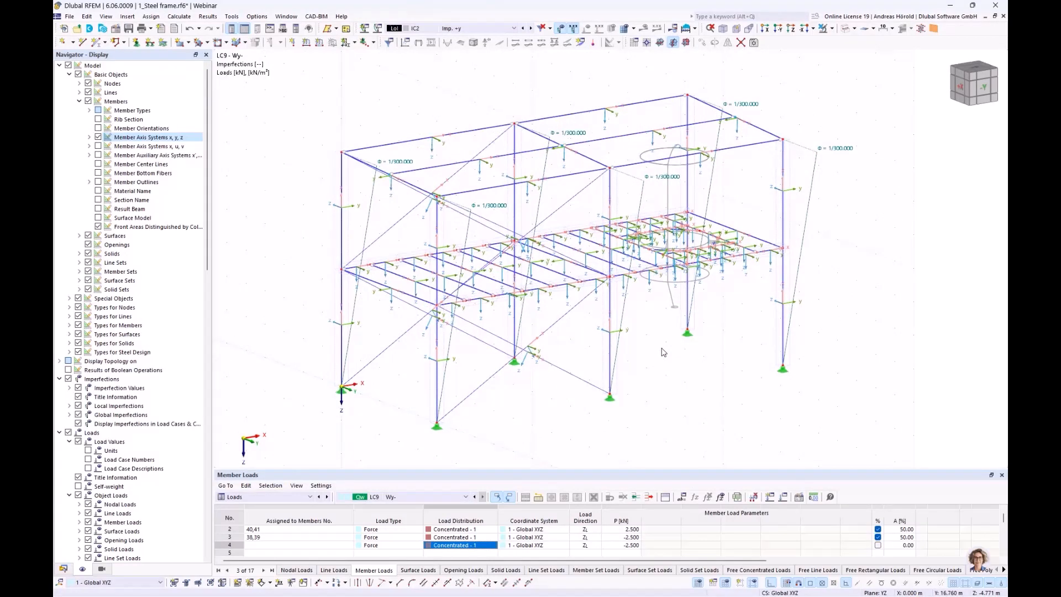